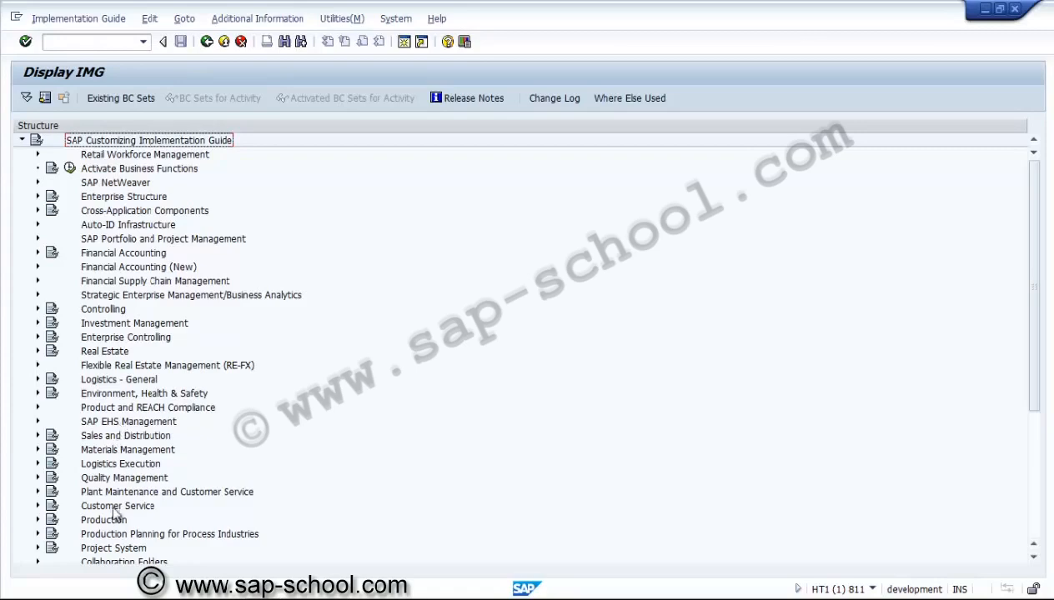
# Open Define Parameters for WBS Scheduling under Project System > Dates > Date Planning in WBS in the IMG
pyautogui.click(112, 551)
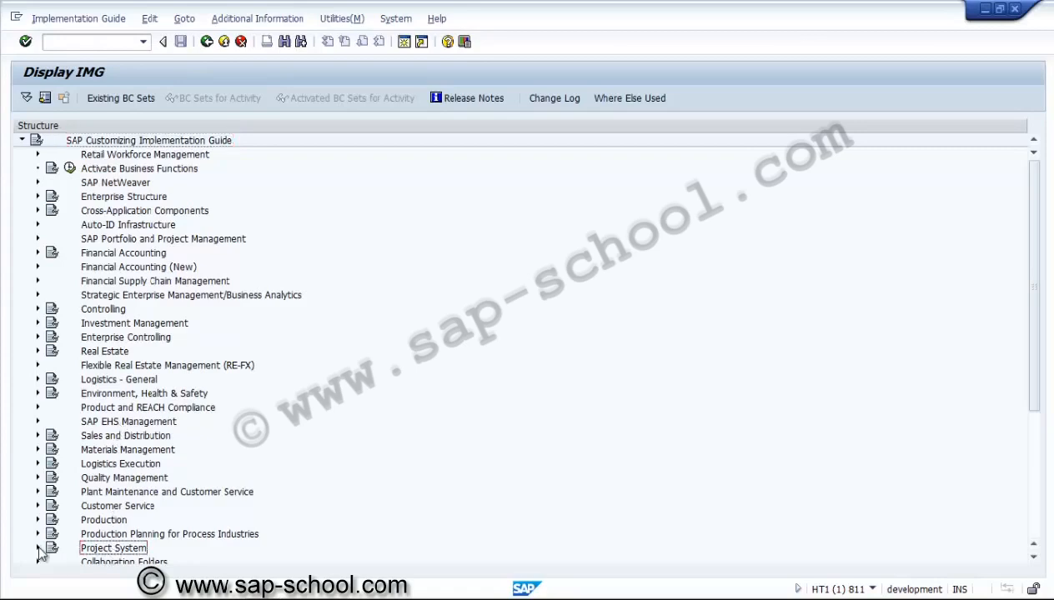
pyautogui.click(37, 549)
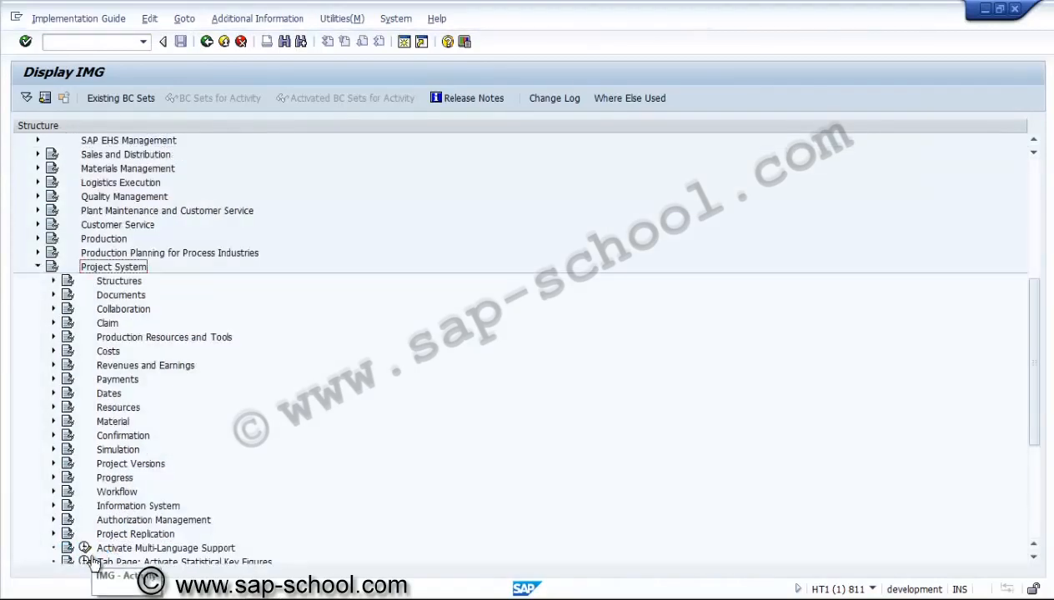
pyautogui.click(108, 394)
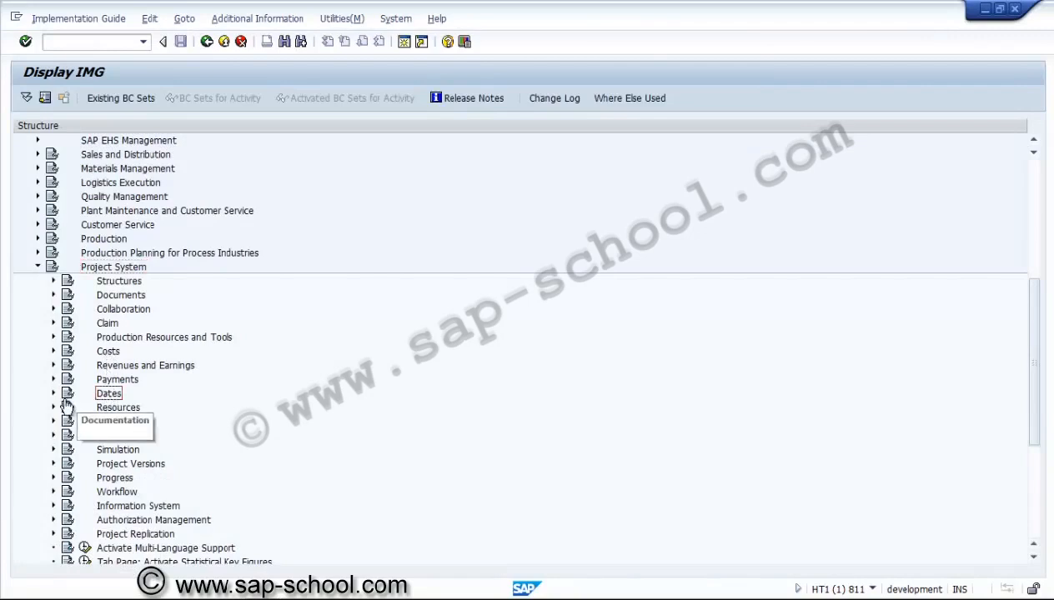
pyautogui.click(54, 394)
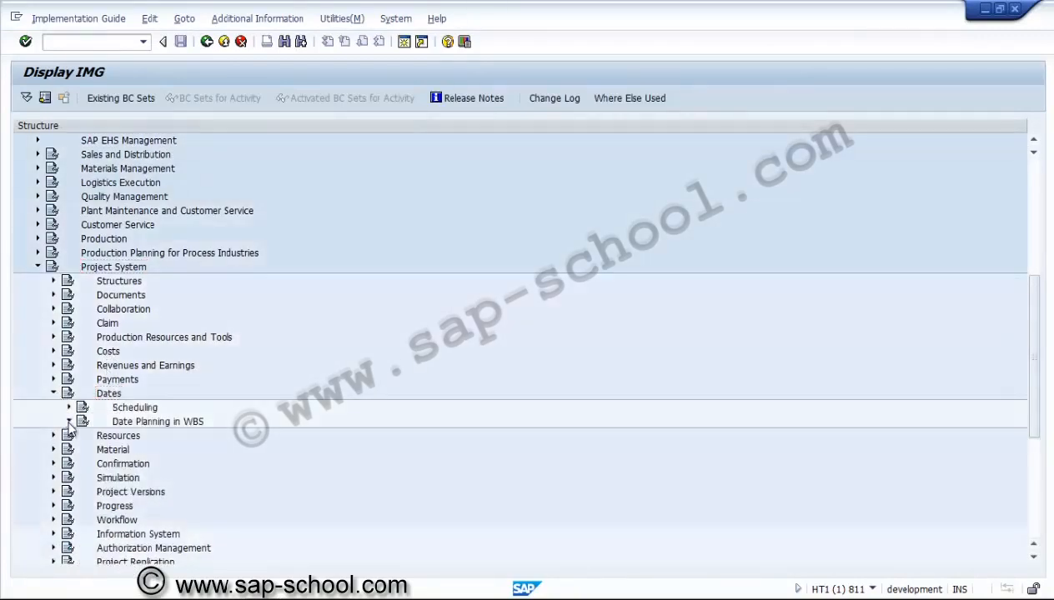
pyautogui.click(69, 422)
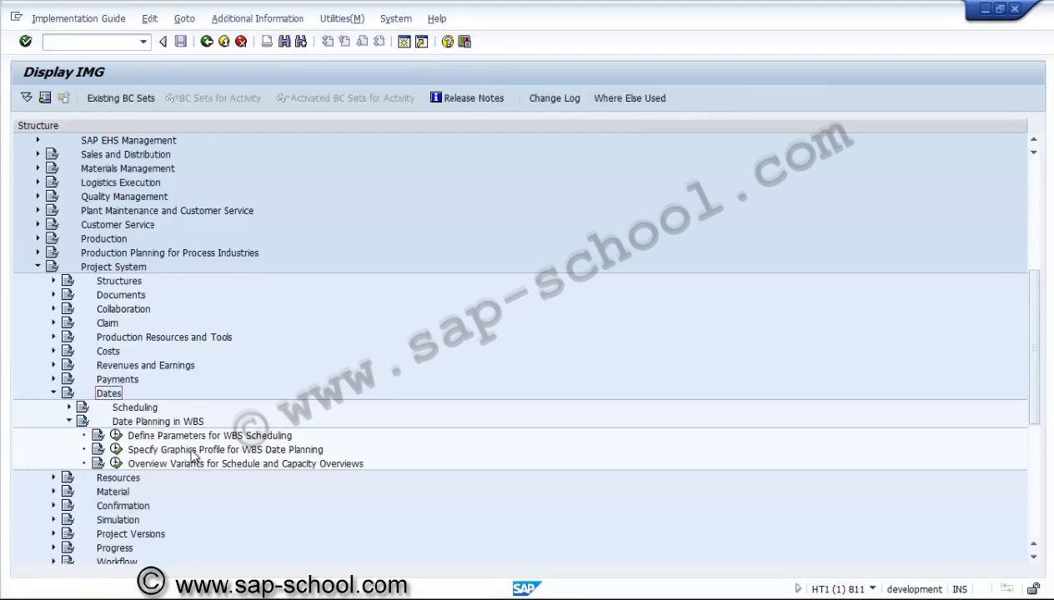
pyautogui.click(168, 437)
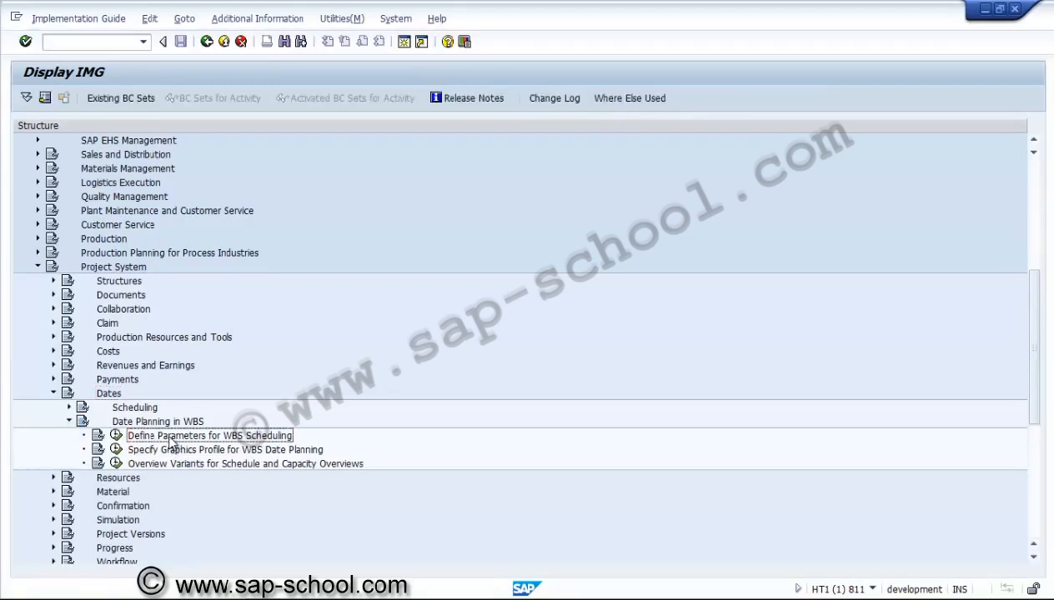
pyautogui.click(117, 436)
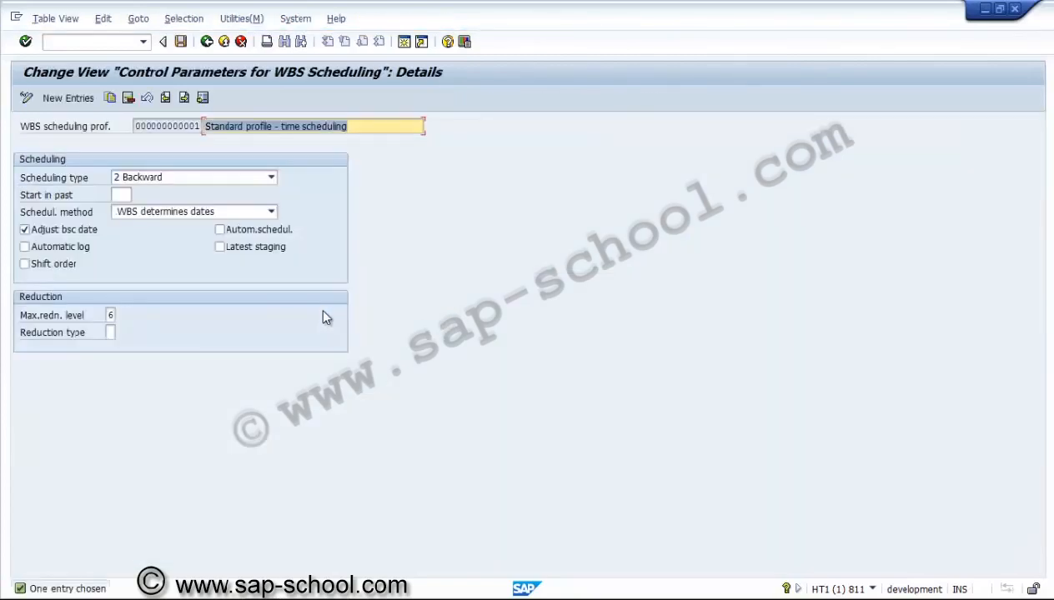
# Review the available scheduling type and scheduling method options of the standard profile
pyautogui.click(271, 177)
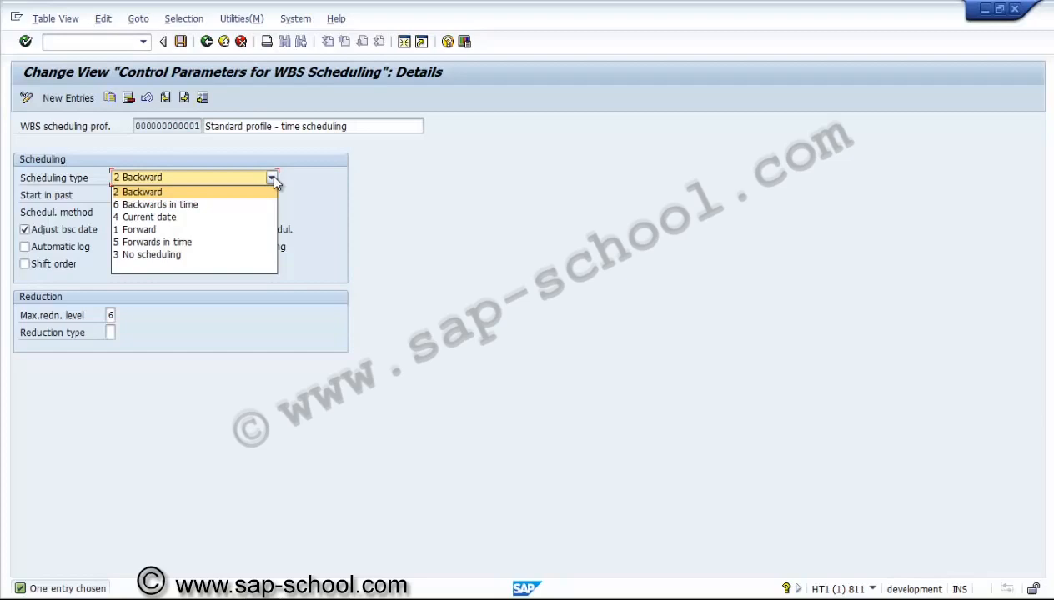
pyautogui.click(272, 176)
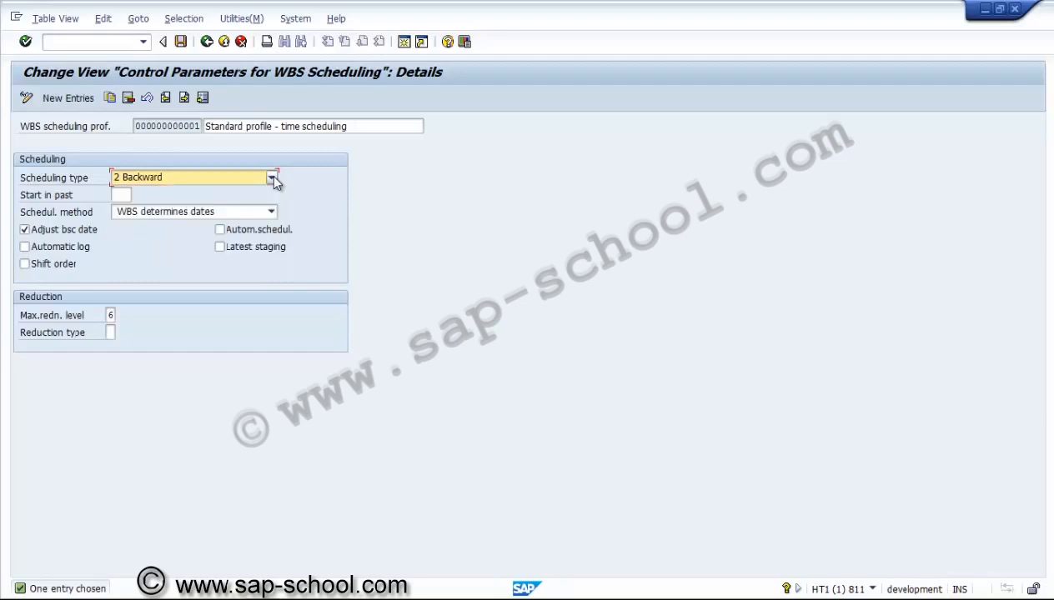
pyautogui.click(123, 193)
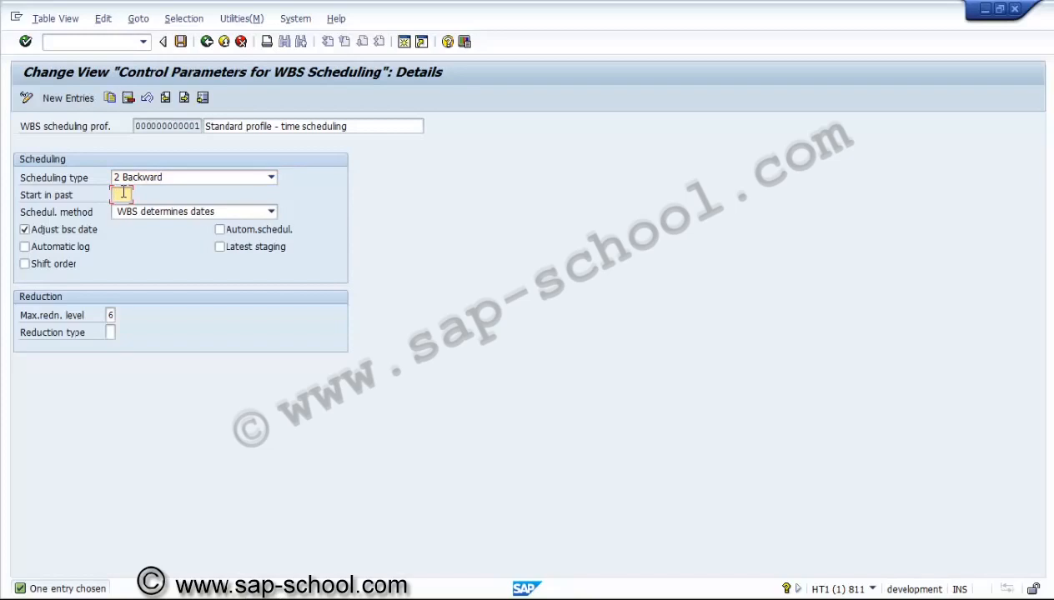
pyautogui.click(162, 218)
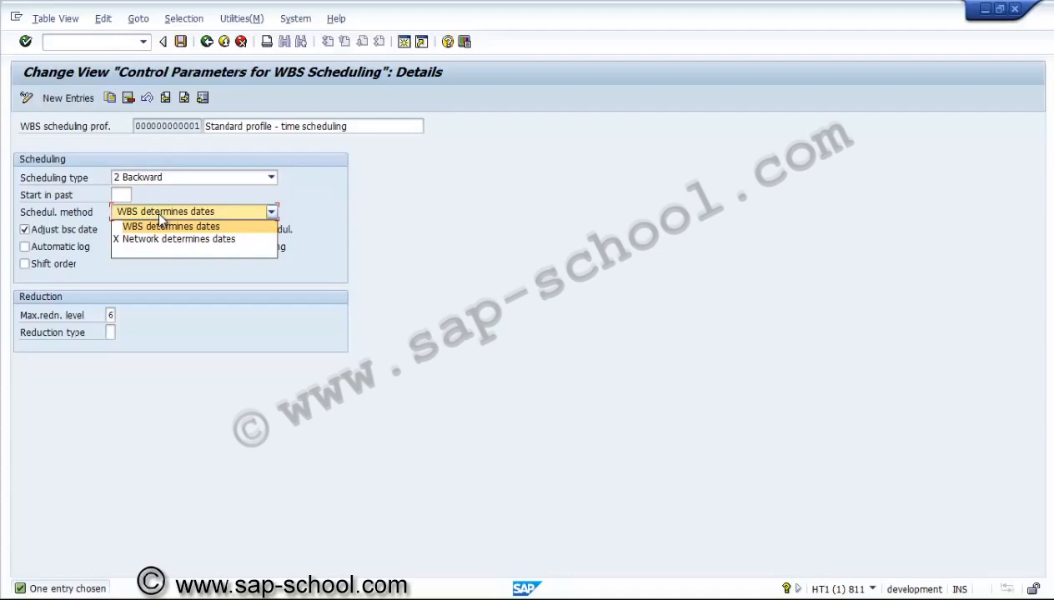
pyautogui.click(158, 217)
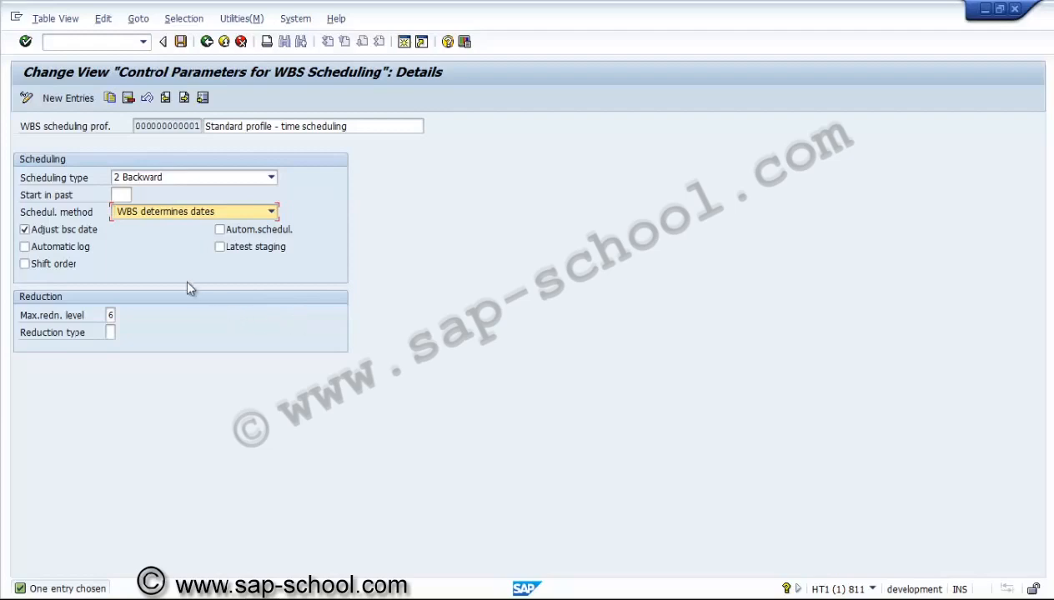
# Copy the standard scheduling profile as new profile ZUS000000001
pyautogui.click(110, 98)
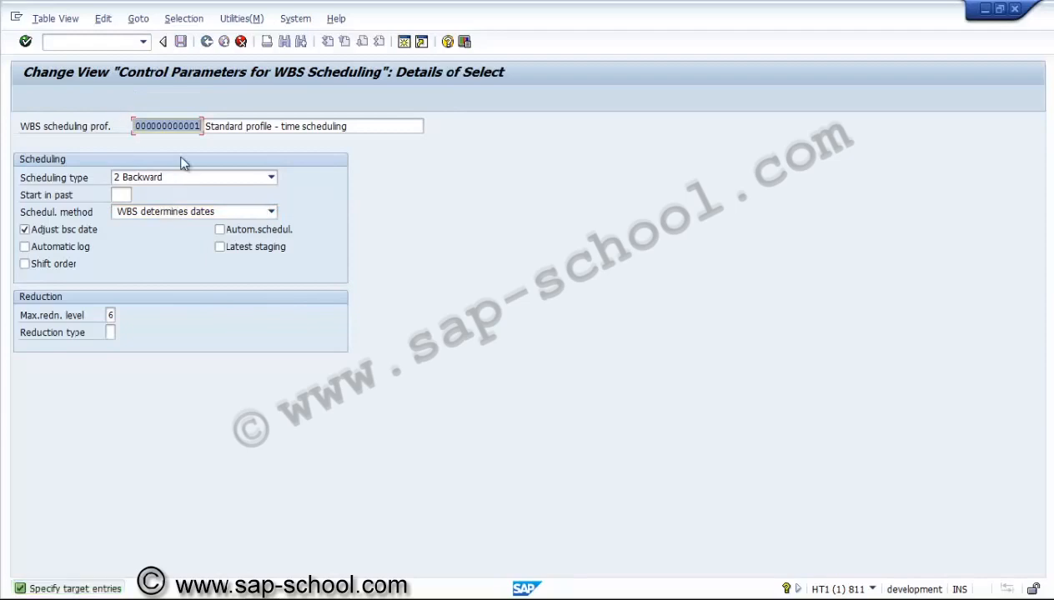
pyautogui.write('Z')
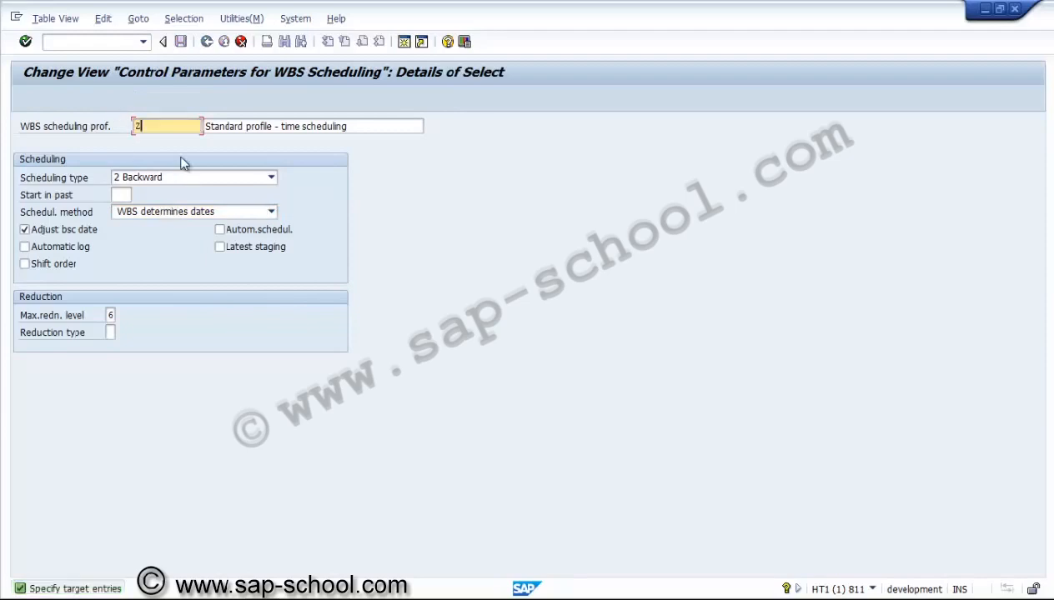
pyautogui.write('US0000000')
pyautogui.write('00')
pyautogui.write('1')
# Change the new profile's description to US profile - time scheduling
pyautogui.click(208, 126)
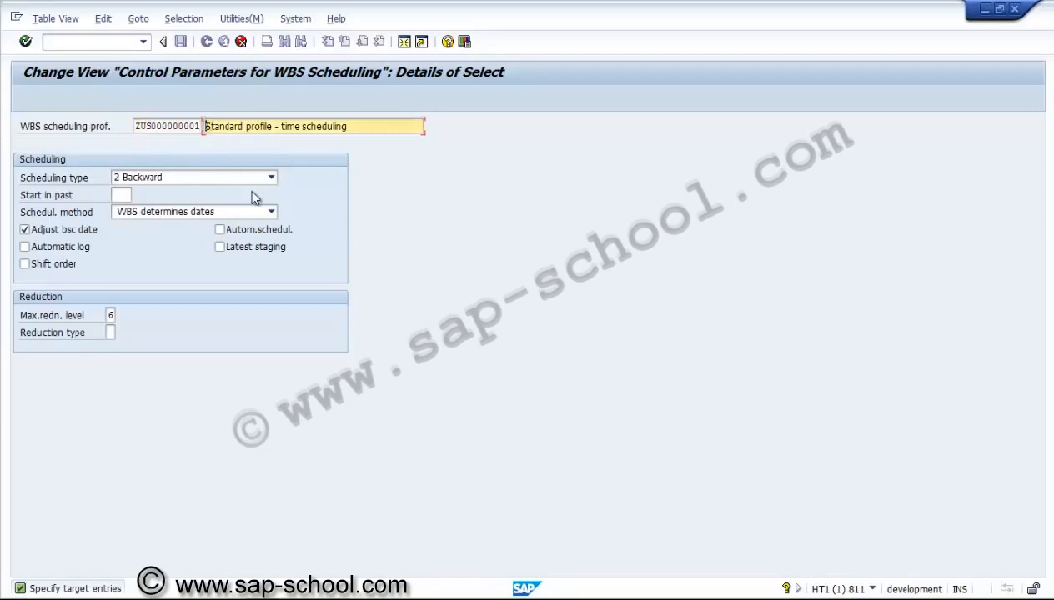
pyautogui.press('Delete')
pyautogui.press('Delete')
pyautogui.press('Delete')
pyautogui.press('Delete')
pyautogui.press('Delete')
pyautogui.press('Delete')
pyautogui.press('Delete')
pyautogui.press('Delete')
pyautogui.press('Delete')
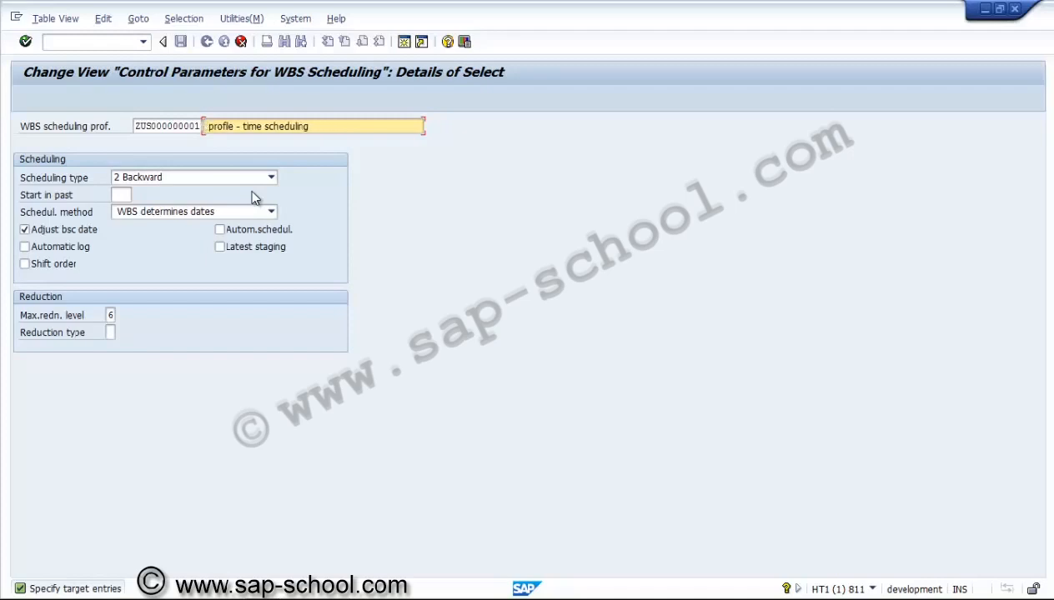
pyautogui.write('US')
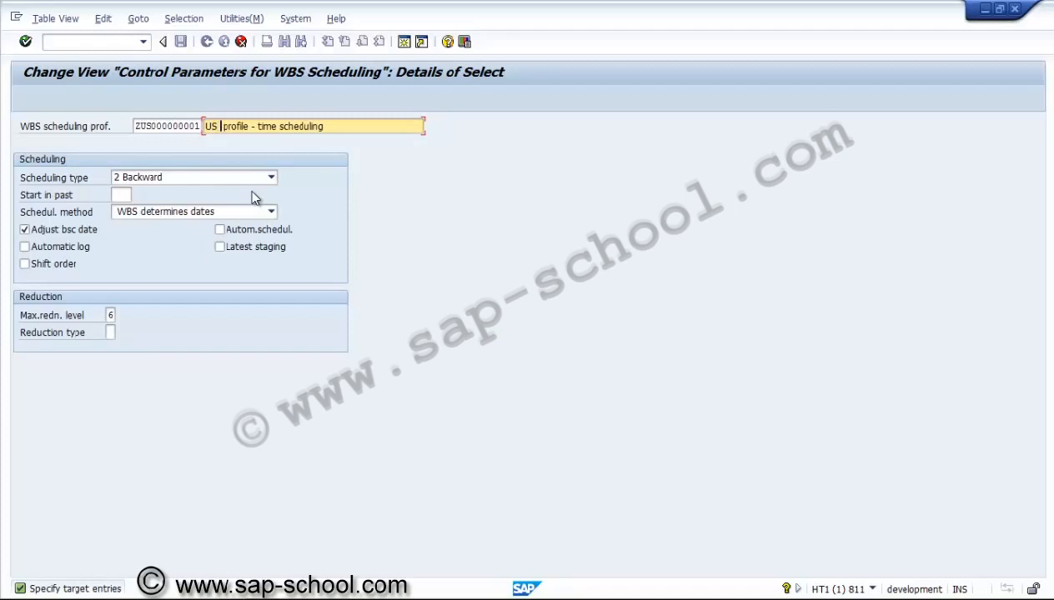
pyautogui.press('BackSpace')
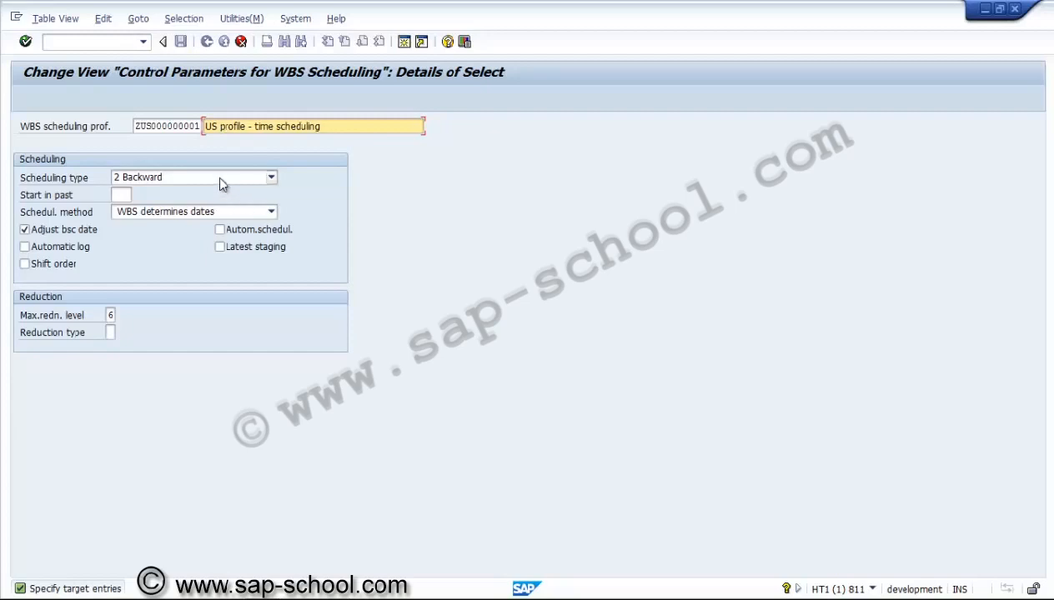
# Set the scheduling type to 1 Forward and Start in past to 999
pyautogui.click(221, 179)
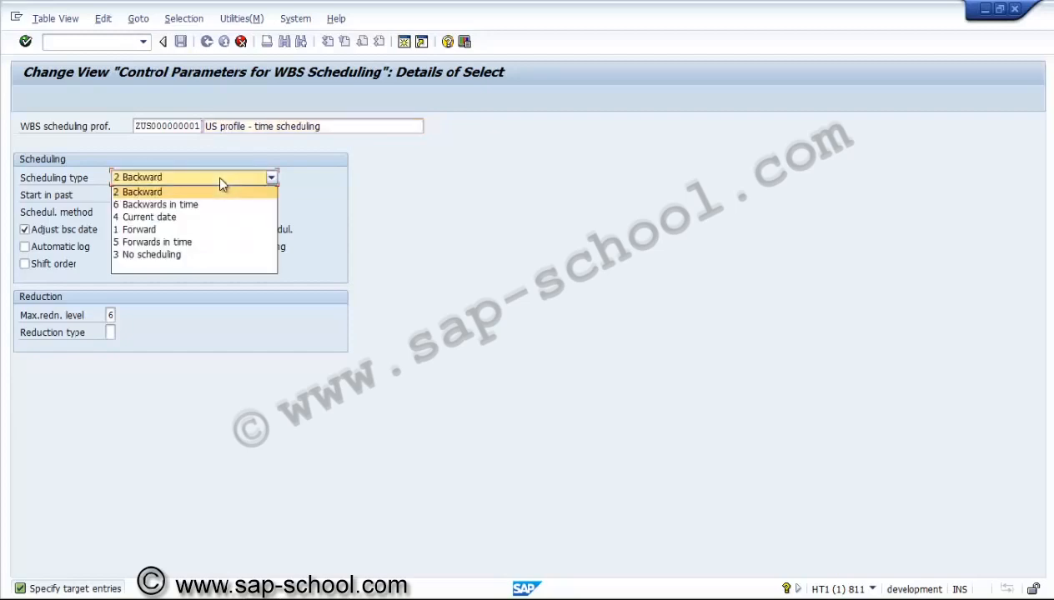
pyautogui.click(206, 229)
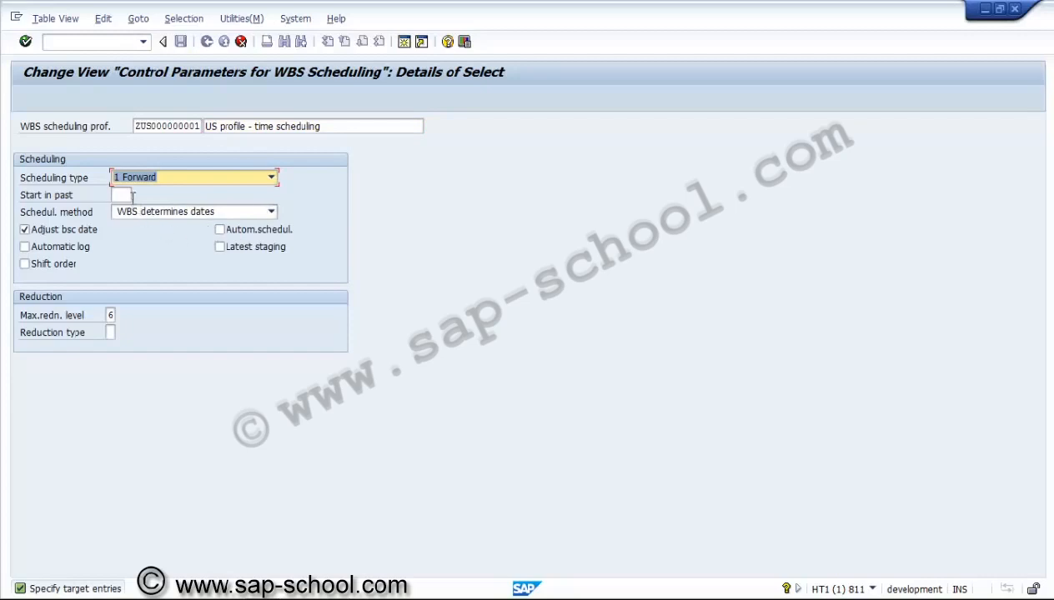
pyautogui.click(125, 196)
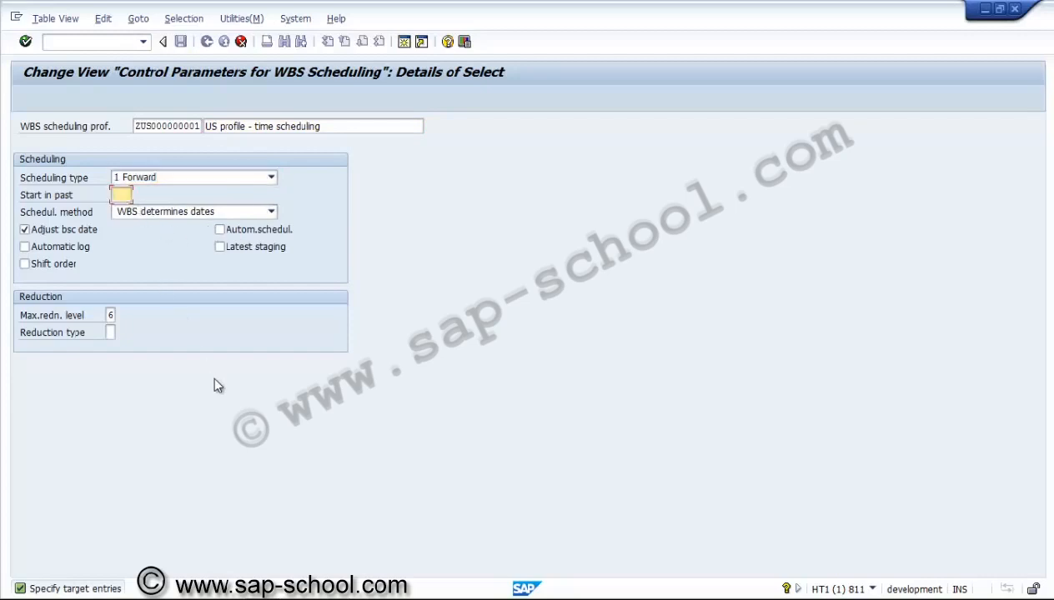
pyautogui.write('999')
# Set the scheduling method to Network determines dates and enable Automatic log and Autom. schedul
pyautogui.click(184, 211)
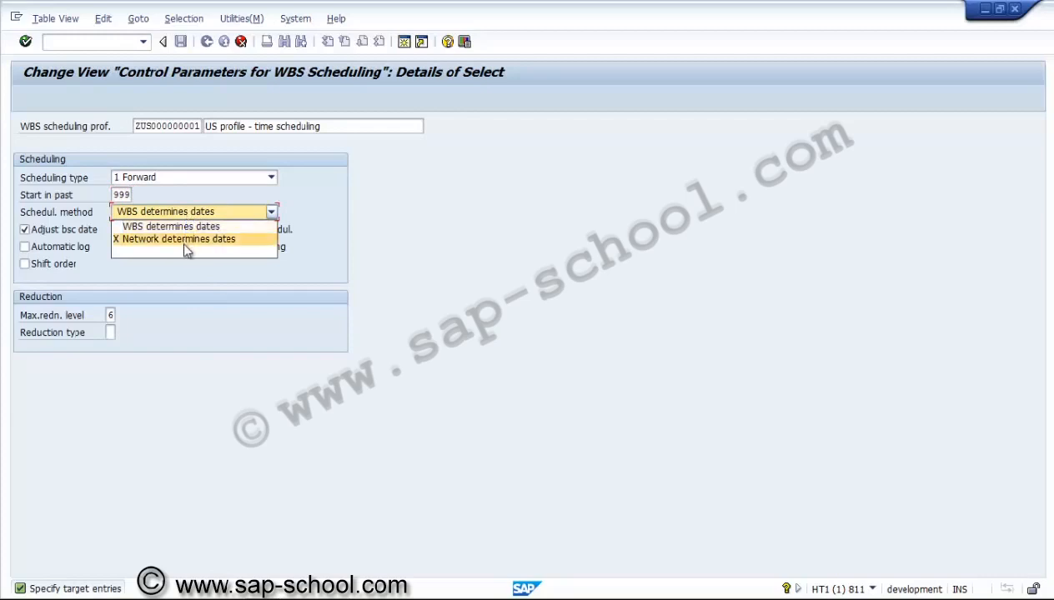
pyautogui.click(181, 239)
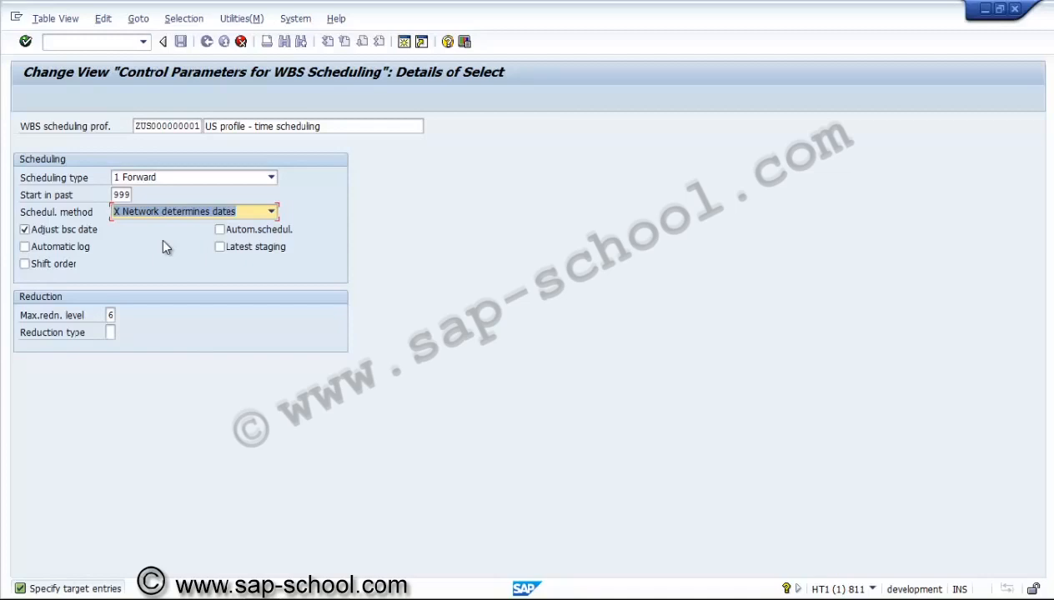
pyautogui.click(77, 250)
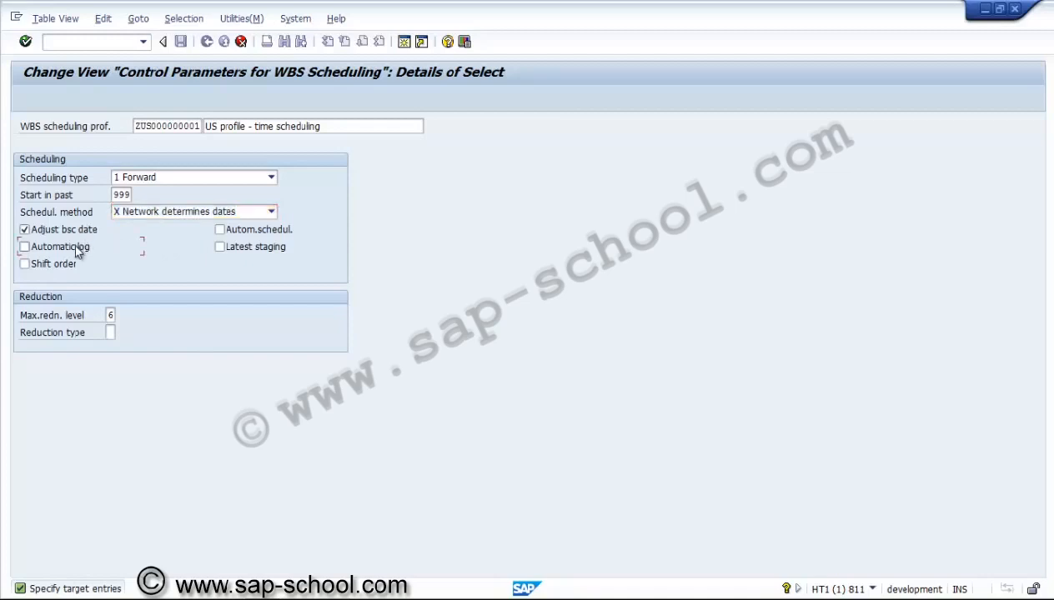
pyautogui.click(266, 236)
# Set the maximum reduction level to 0 Do not reduce and confirm the copied entry
pyautogui.click(112, 316)
pyautogui.click(122, 317)
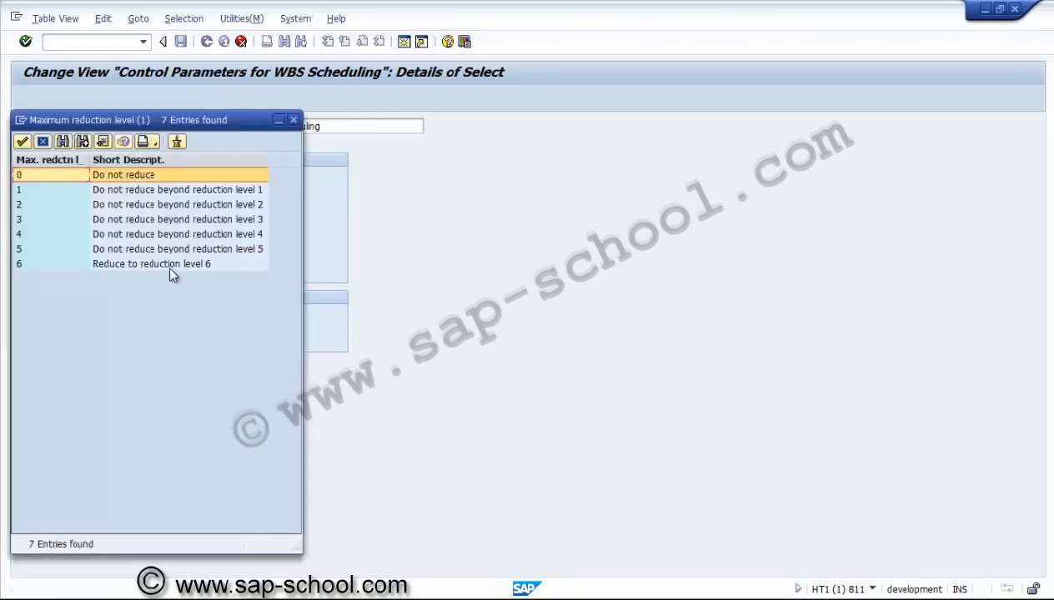
pyautogui.click(166, 263)
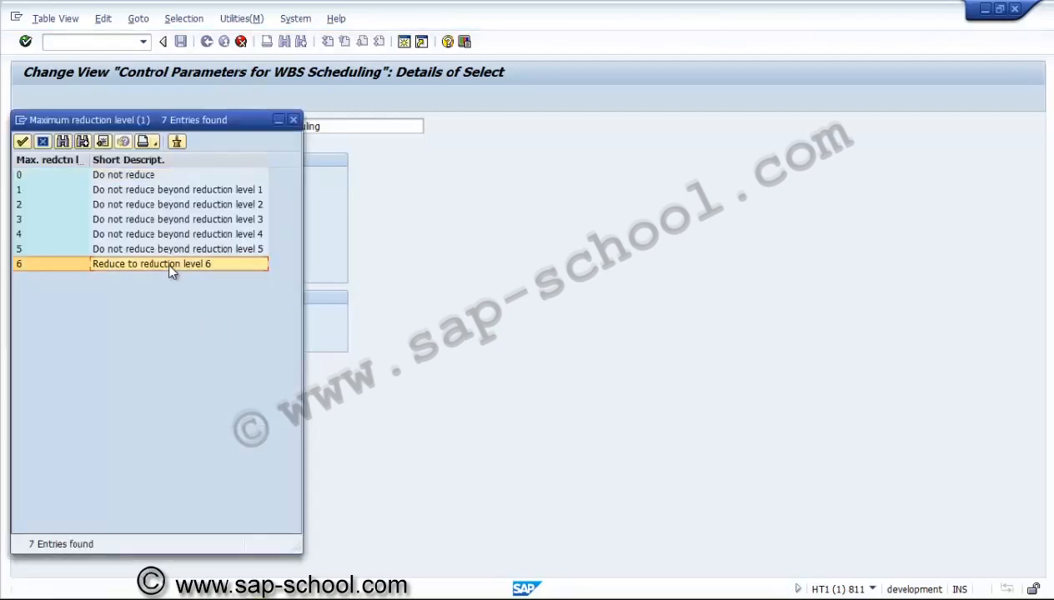
pyautogui.click(141, 175)
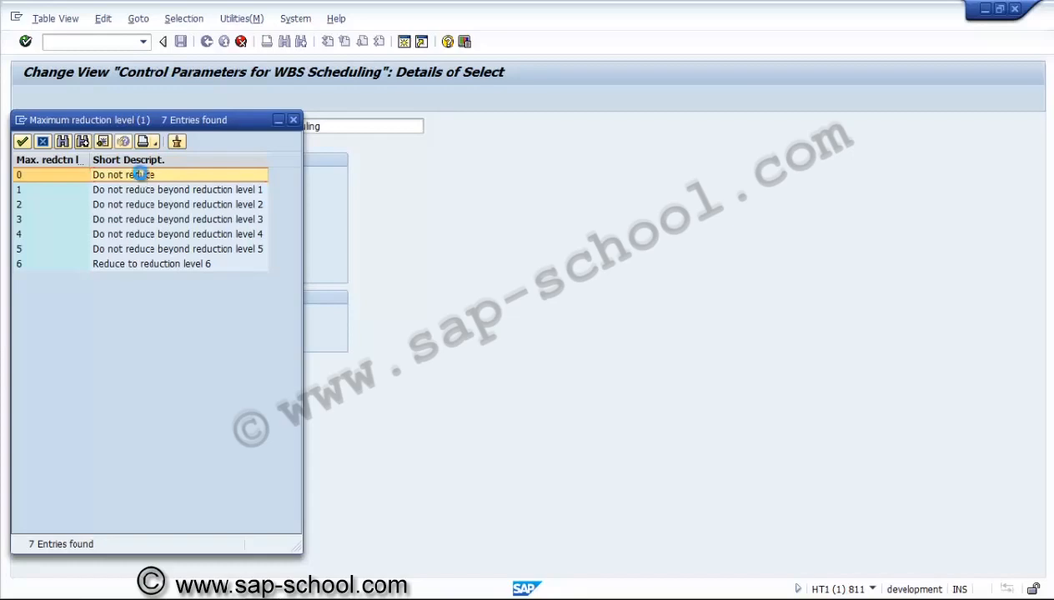
pyautogui.doubleClick(138, 174)
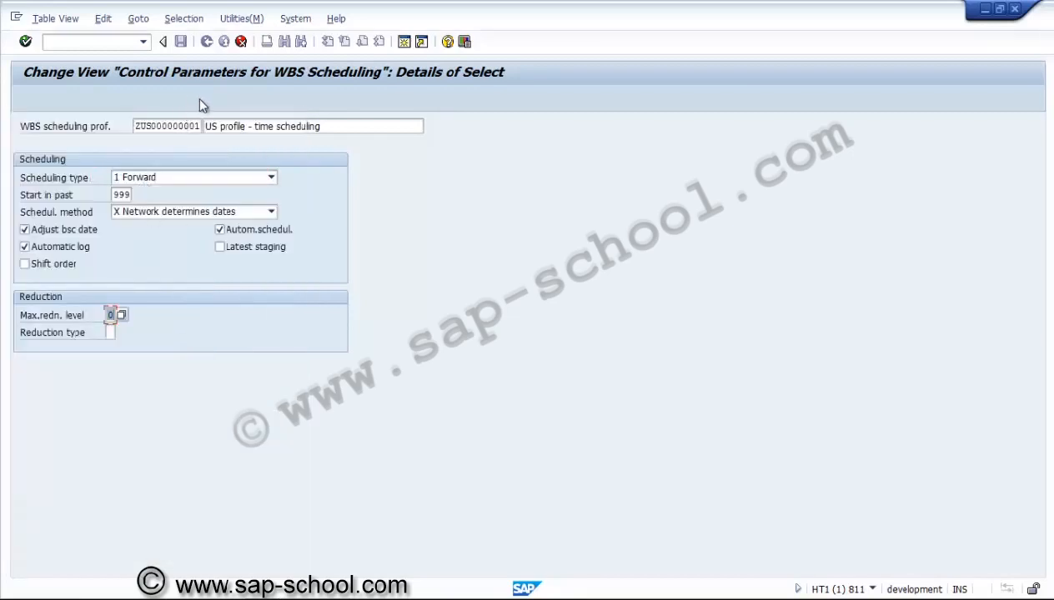
pyautogui.press('Return')
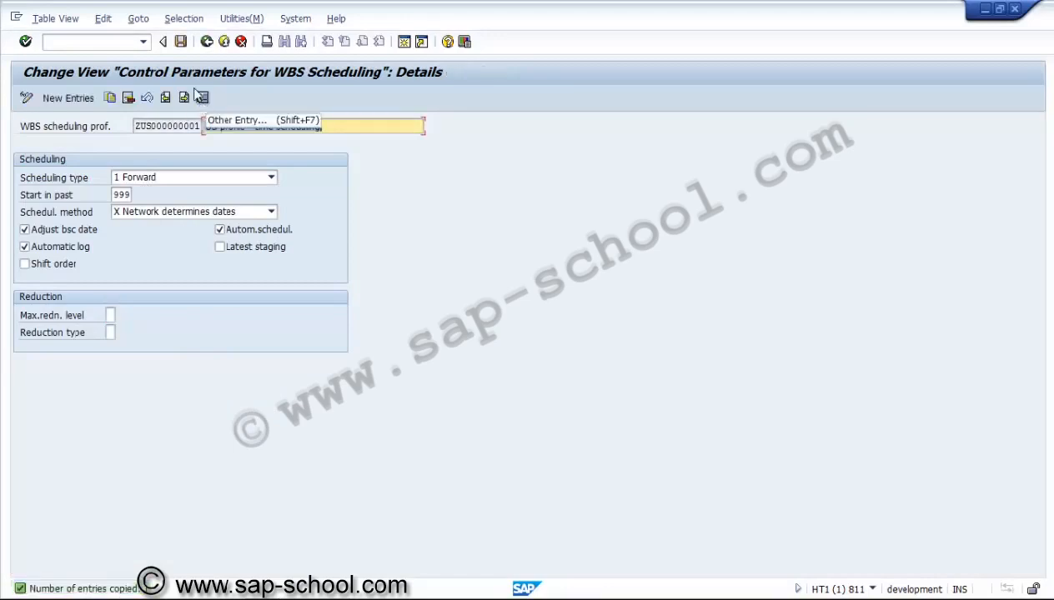
# Save under a new customizing request described as PS - Scheduling parameters for WBS element, then return to the profile overview
pyautogui.click(180, 42)
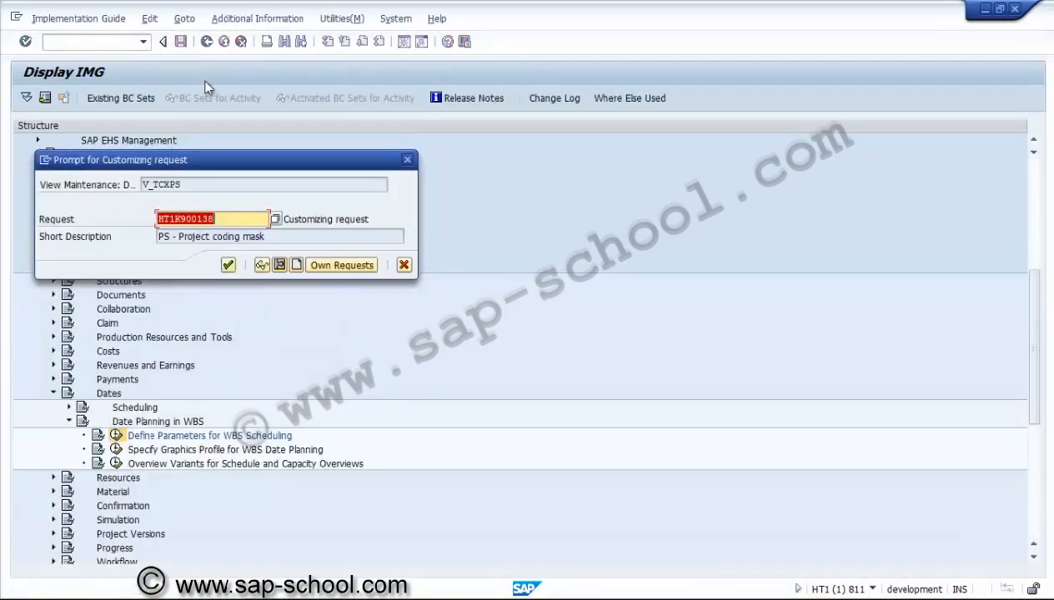
pyautogui.click(296, 265)
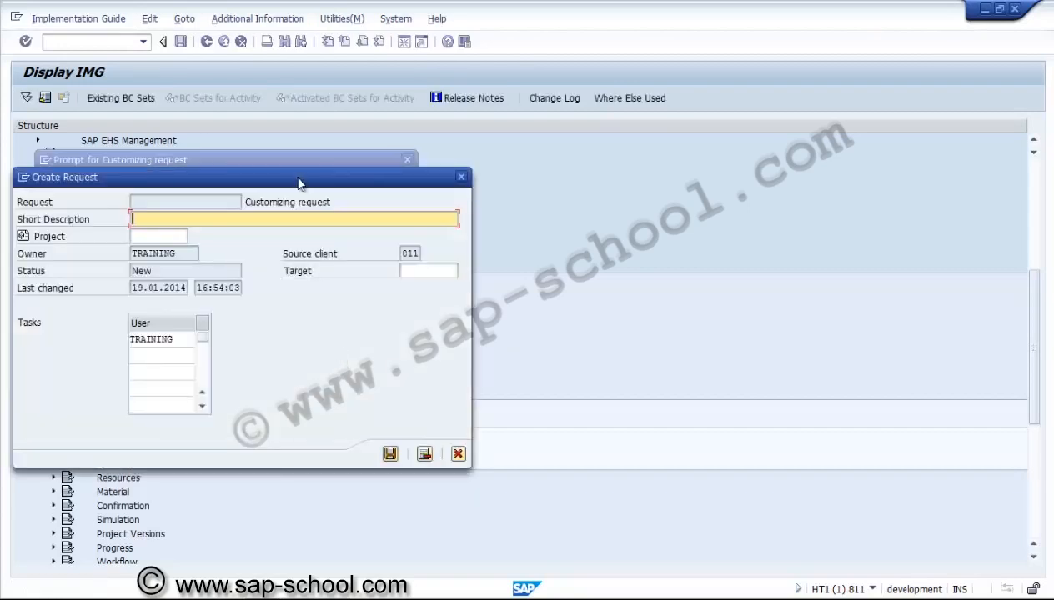
pyautogui.write('PS - Scheduling parame')
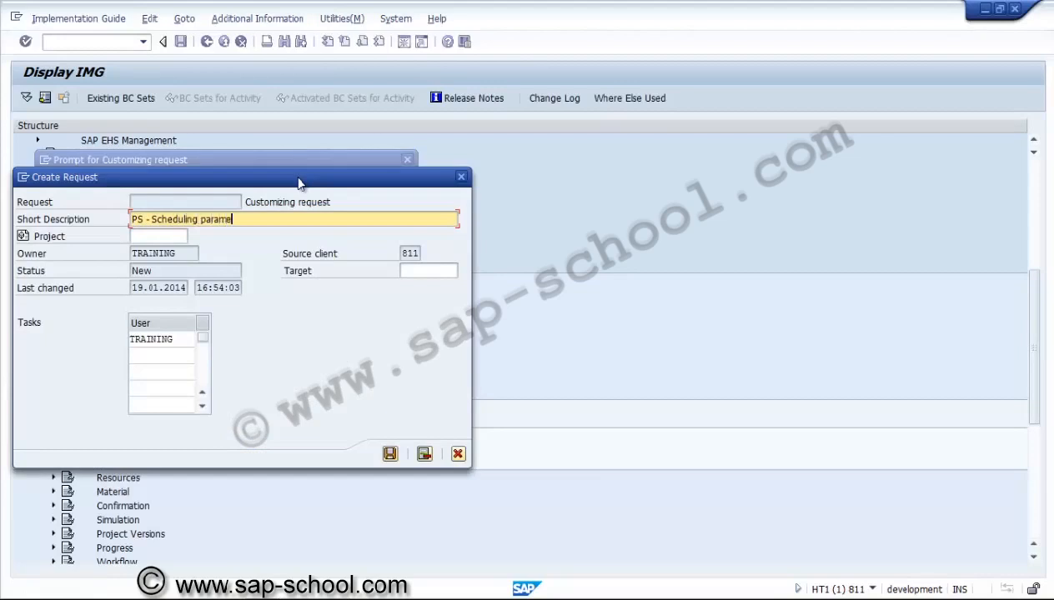
pyautogui.write('ters for WBS element')
pyautogui.click(389, 453)
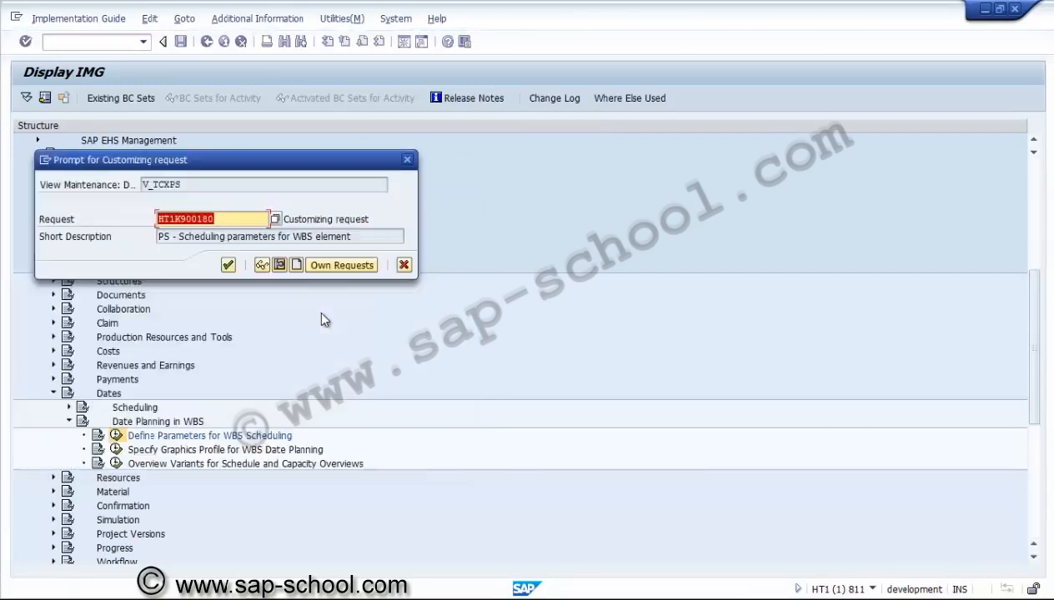
pyautogui.click(227, 265)
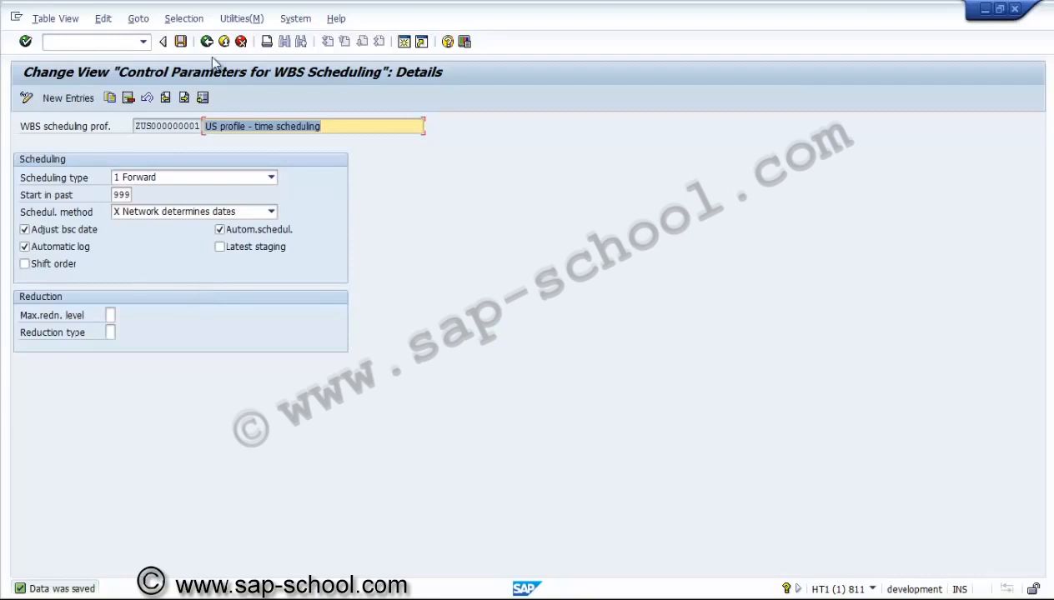
pyautogui.click(206, 42)
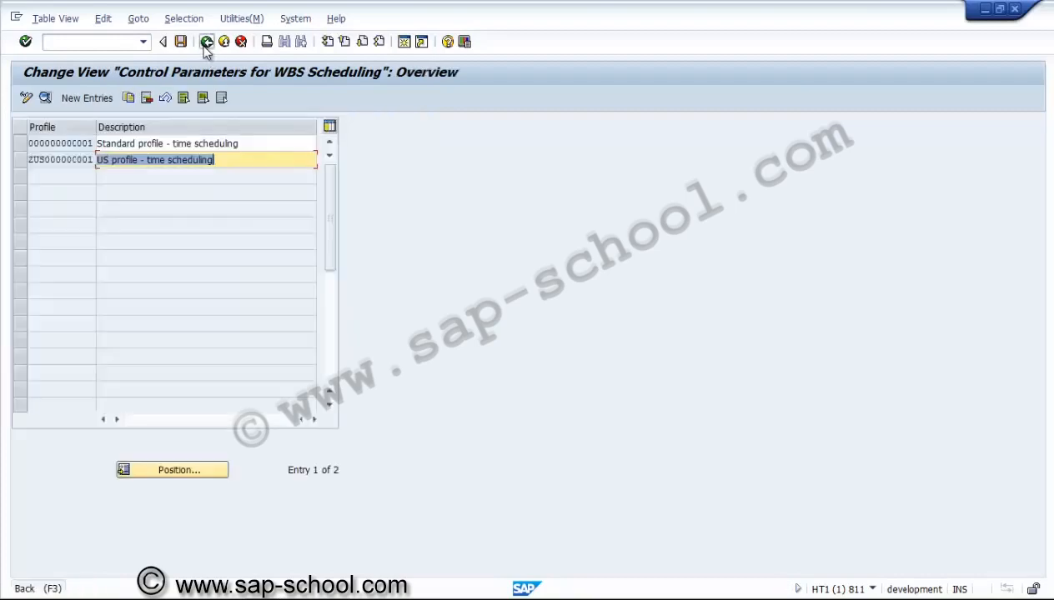
# Open project profile ZUS3000 from the Create Project Profile activity under Structures, Operative Structures, Work Breakdown Structure (WBS)
pyautogui.click(207, 42)
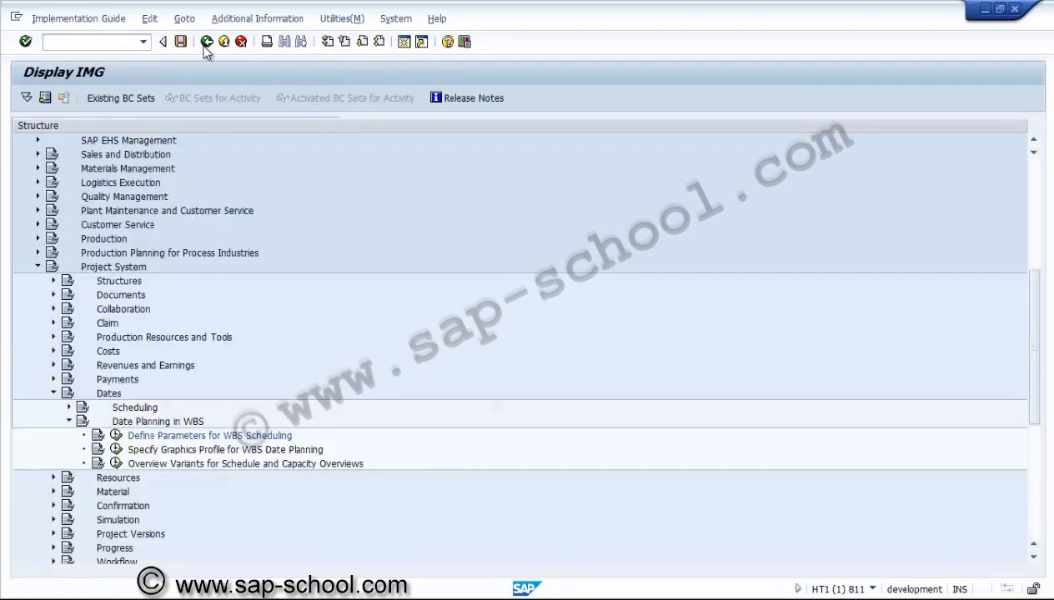
pyautogui.click(53, 281)
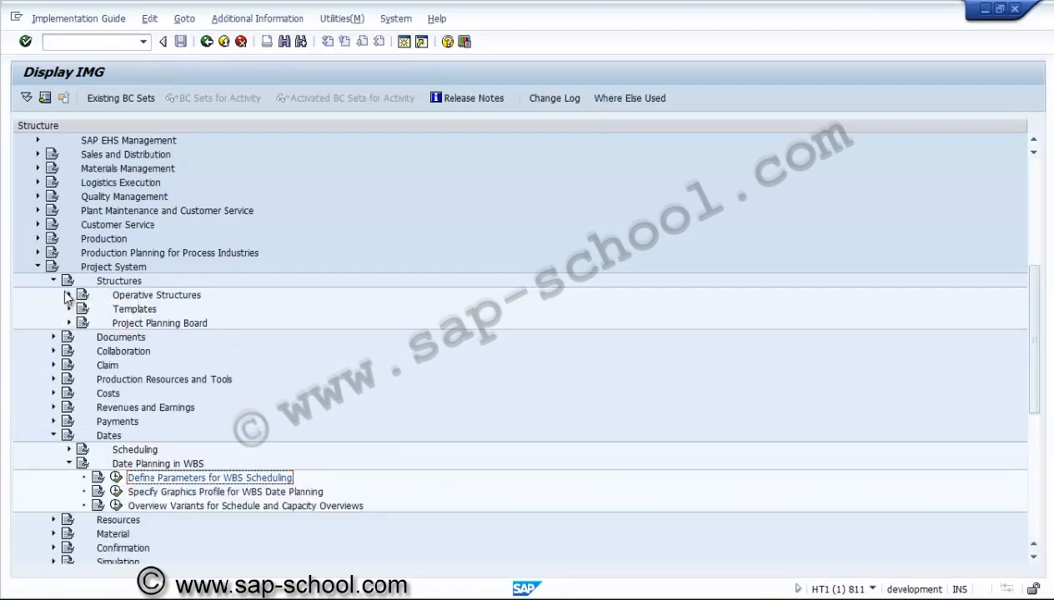
pyautogui.click(69, 296)
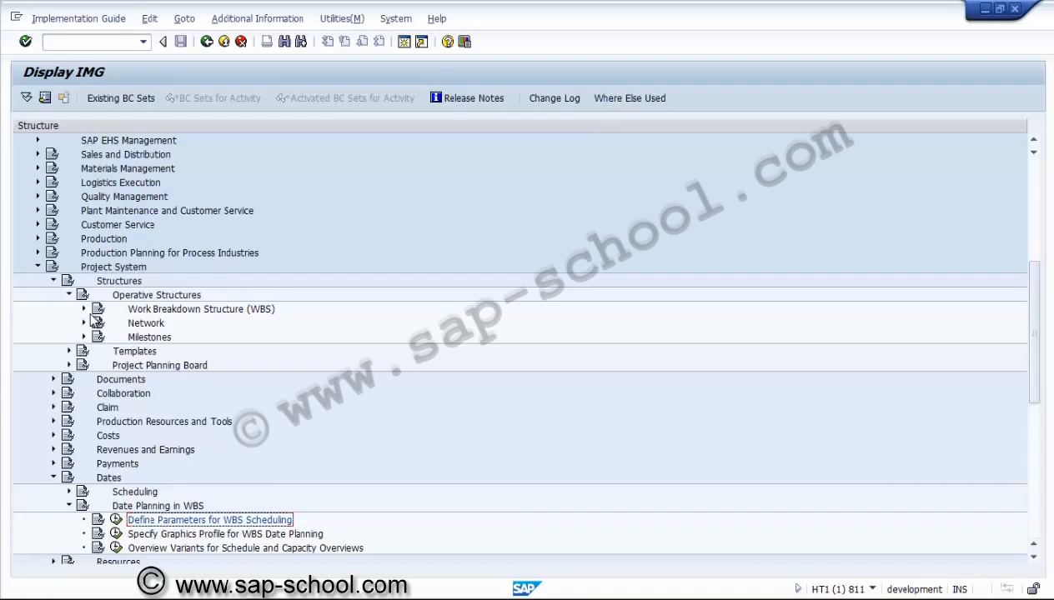
pyautogui.click(123, 268)
pyautogui.click(127, 283)
pyautogui.click(132, 297)
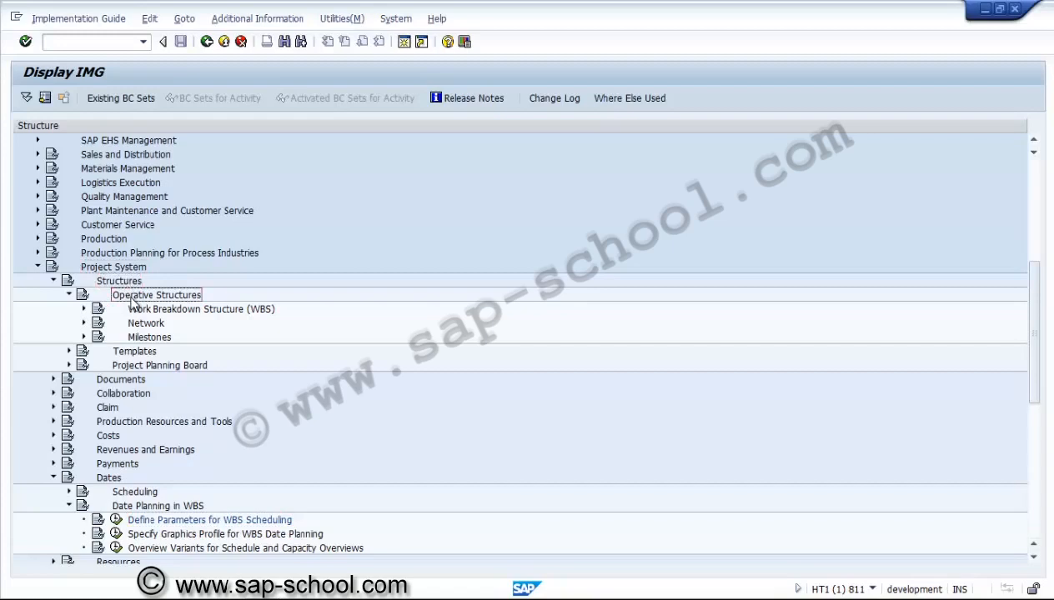
pyautogui.click(84, 309)
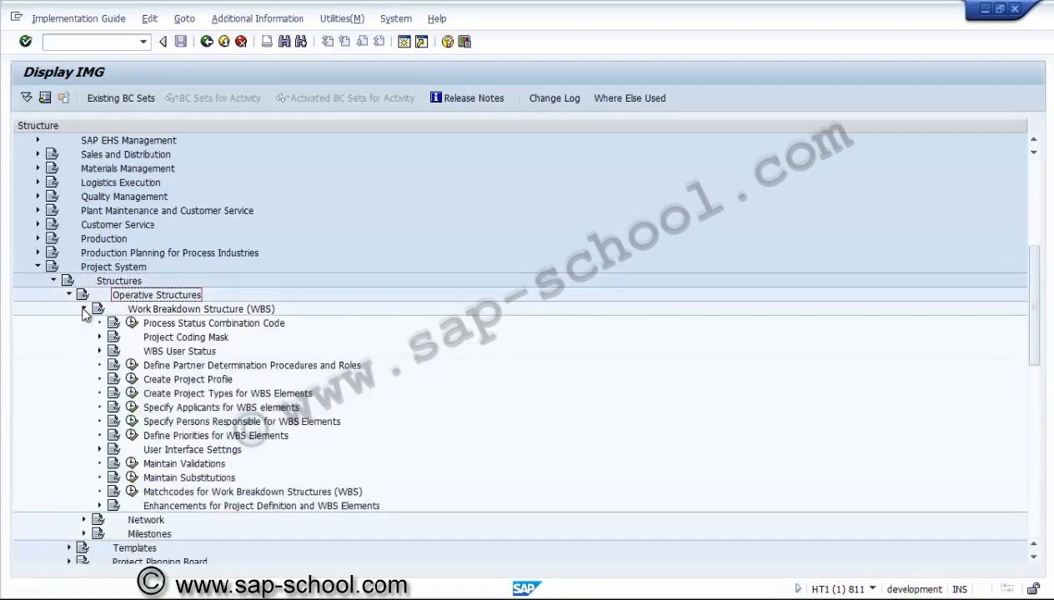
pyautogui.click(132, 380)
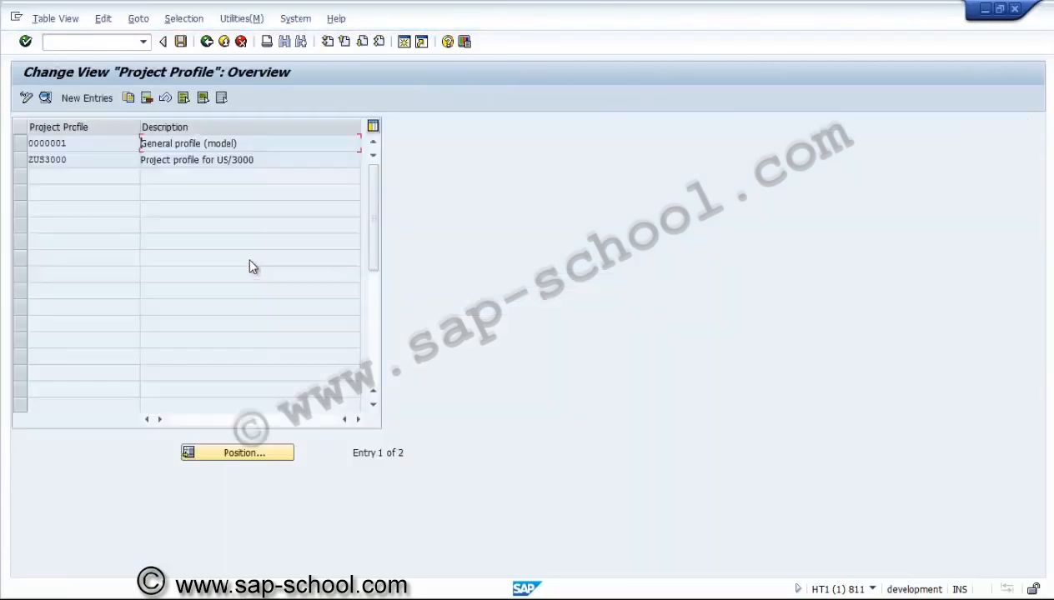
pyautogui.click(24, 161)
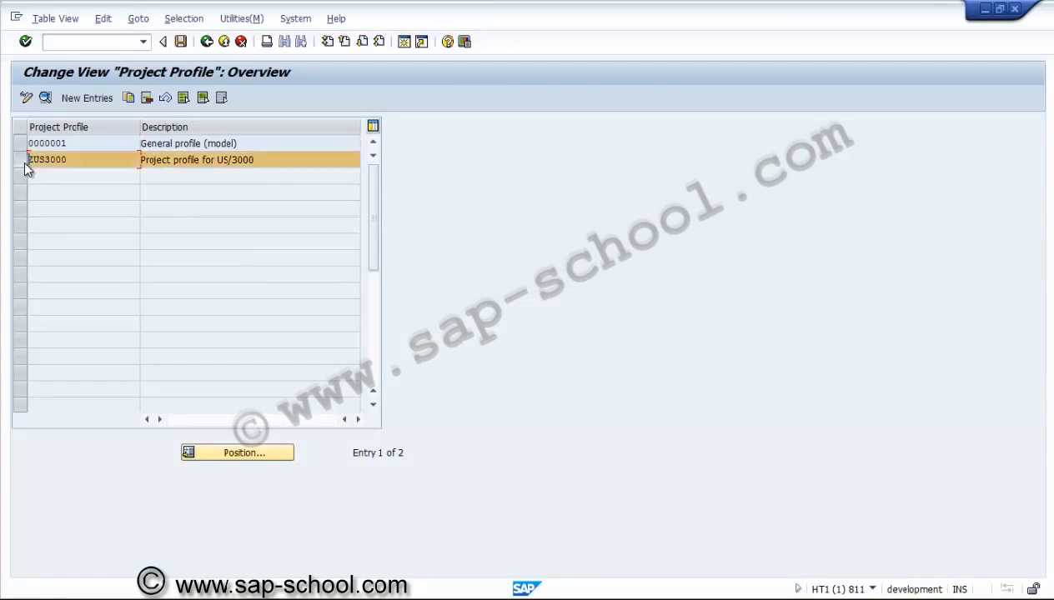
pyautogui.click(45, 97)
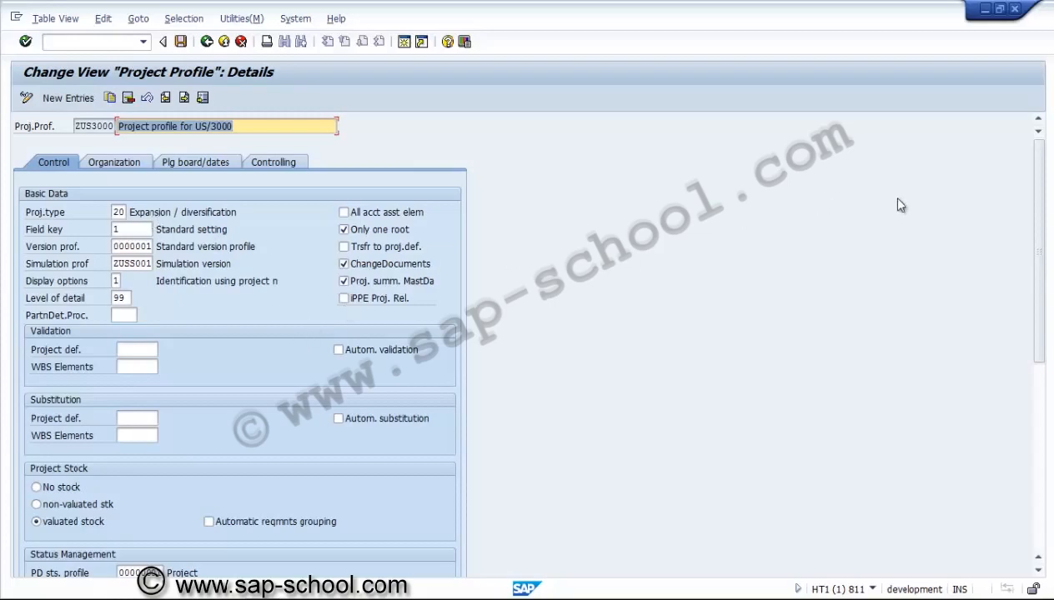
# Assign WBS scheduling profile ZUS000000001 in the project profile's planning board and dates settings
pyautogui.moveTo(1035, 175); pyautogui.dragTo(1039, 131)
pyautogui.click(208, 164)
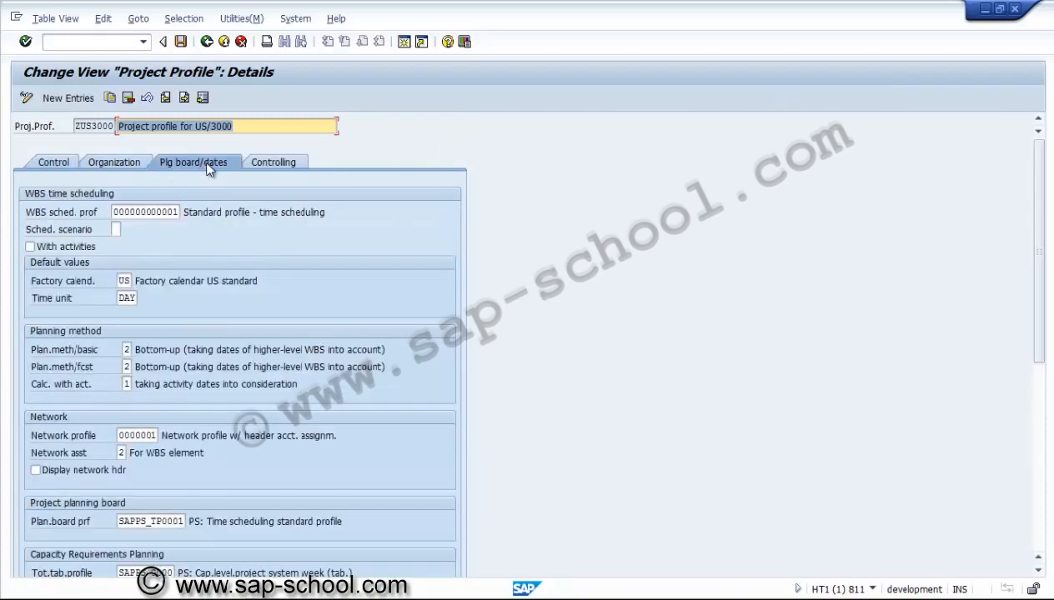
pyautogui.click(179, 214)
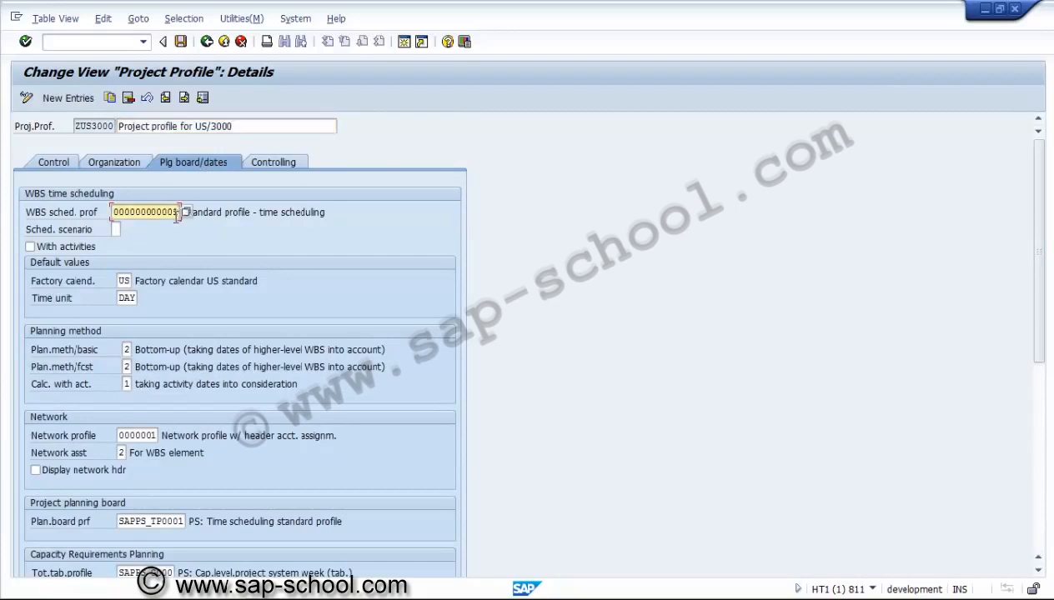
pyautogui.click(186, 211)
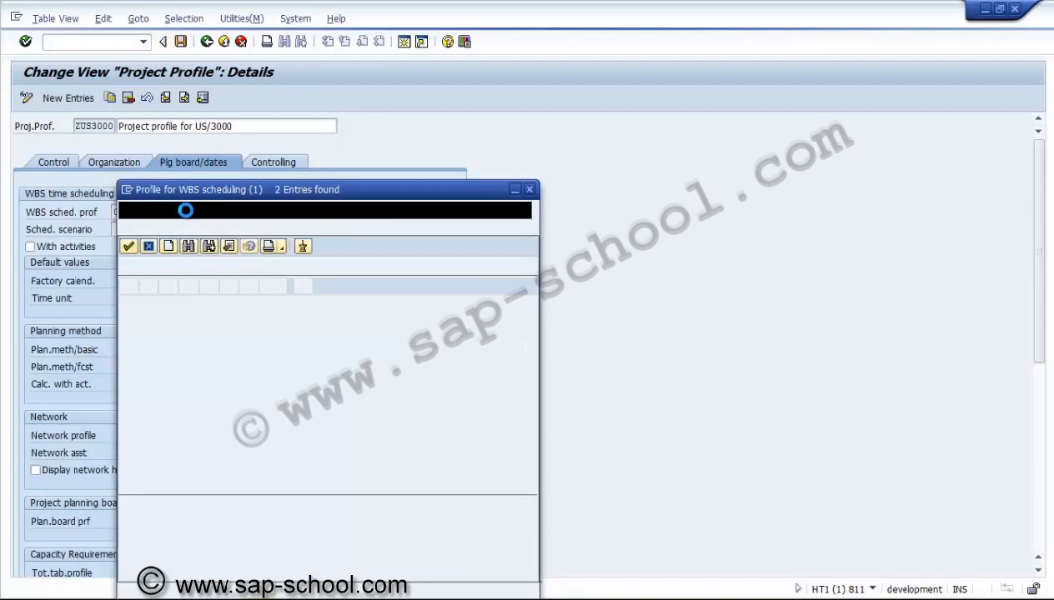
pyautogui.doubleClick(180, 297)
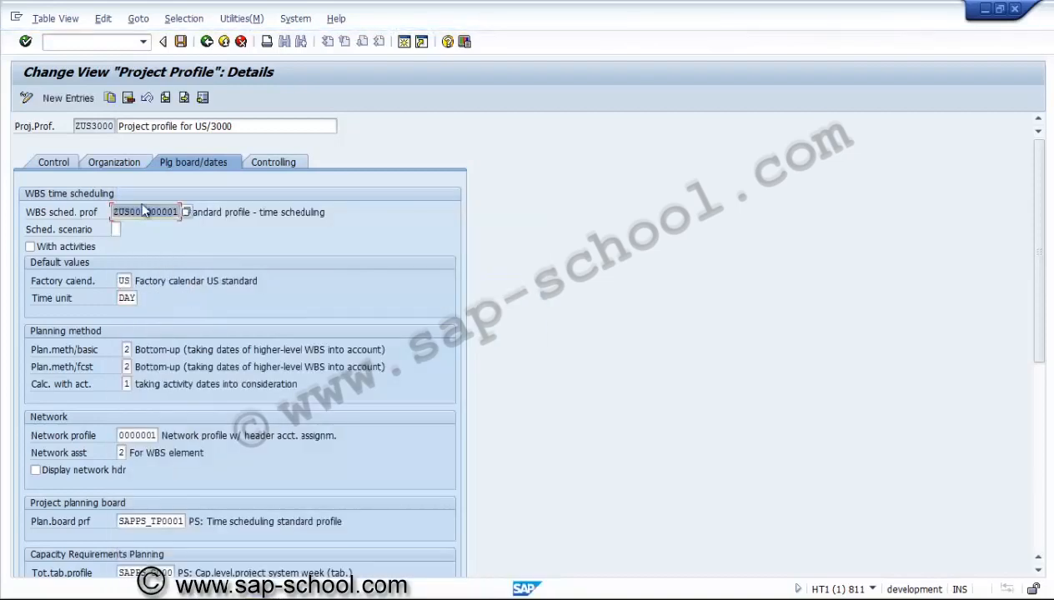
# Save the project profile under the PS - Scheduling parameters for WBS element request and return to the IMG
pyautogui.click(180, 41)
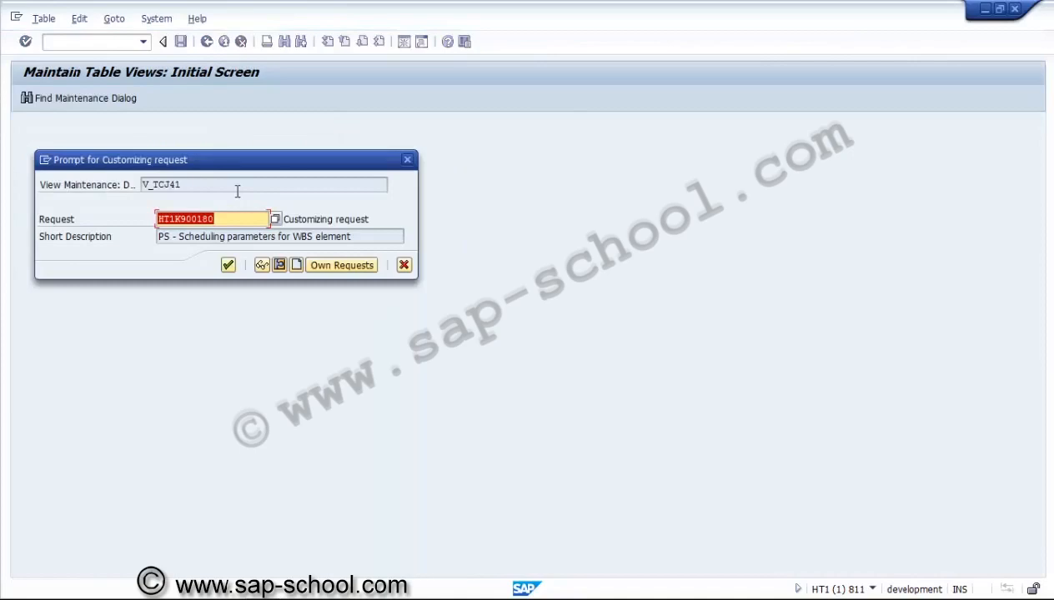
pyautogui.click(229, 265)
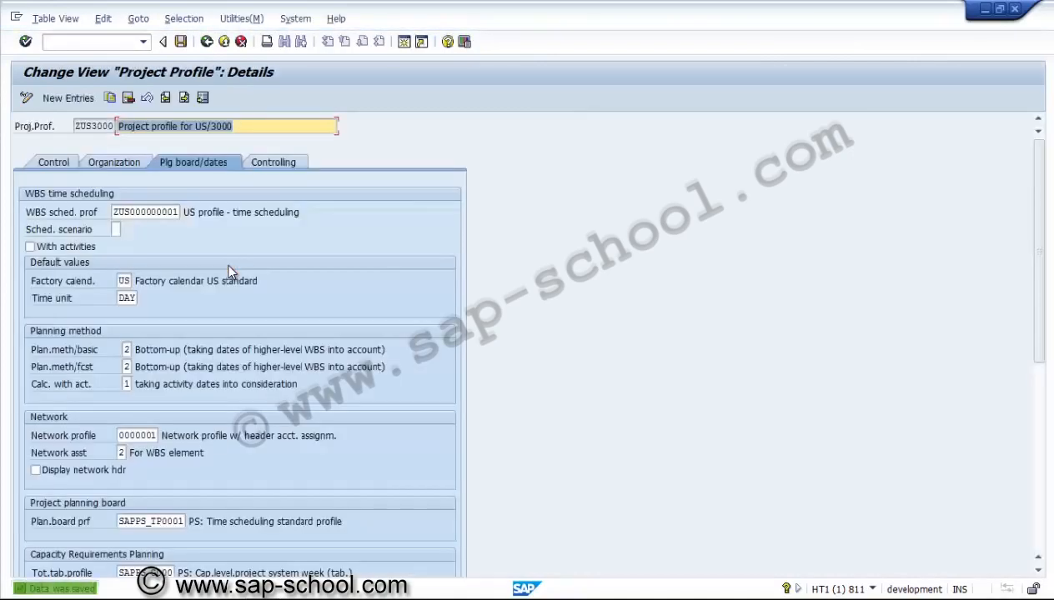
pyautogui.click(205, 42)
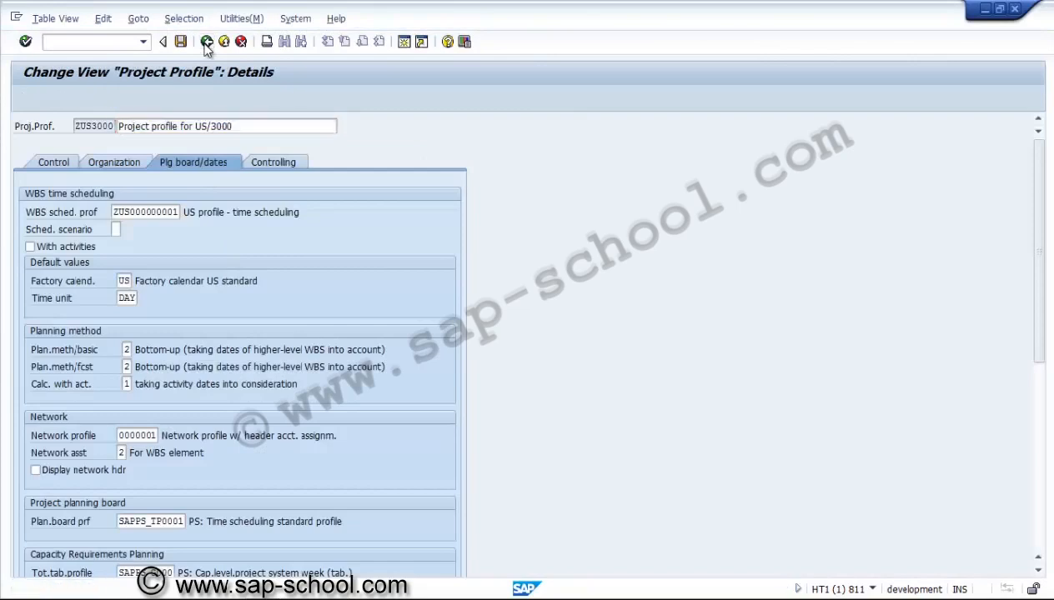
pyautogui.click(206, 43)
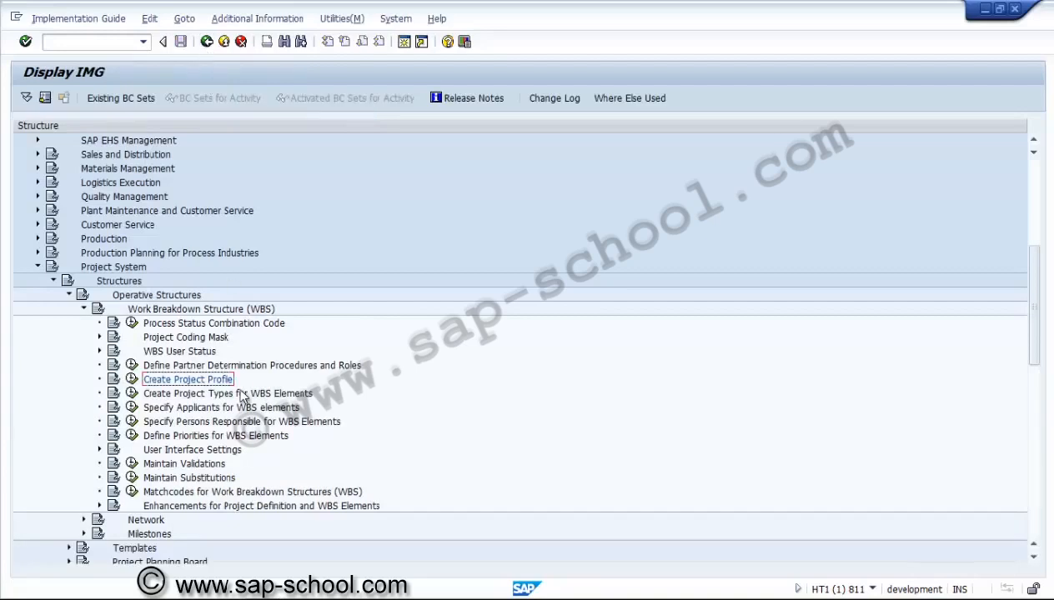
# Open Define Project Coding Mask under Project Coding Mask and save the coding mask entries, carrying out the transport anyway
pyautogui.click(99, 337)
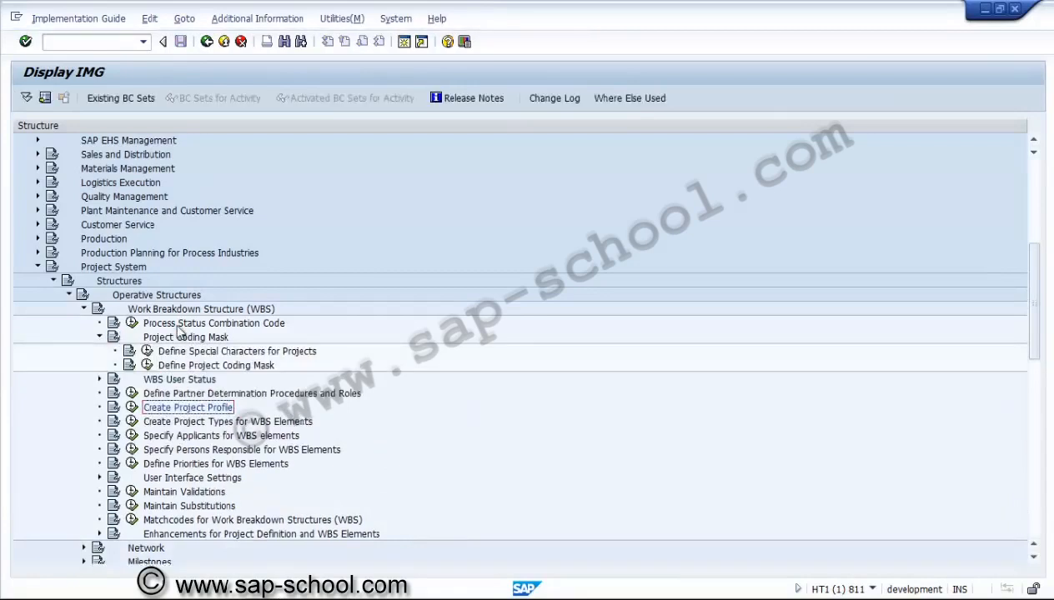
pyautogui.click(147, 365)
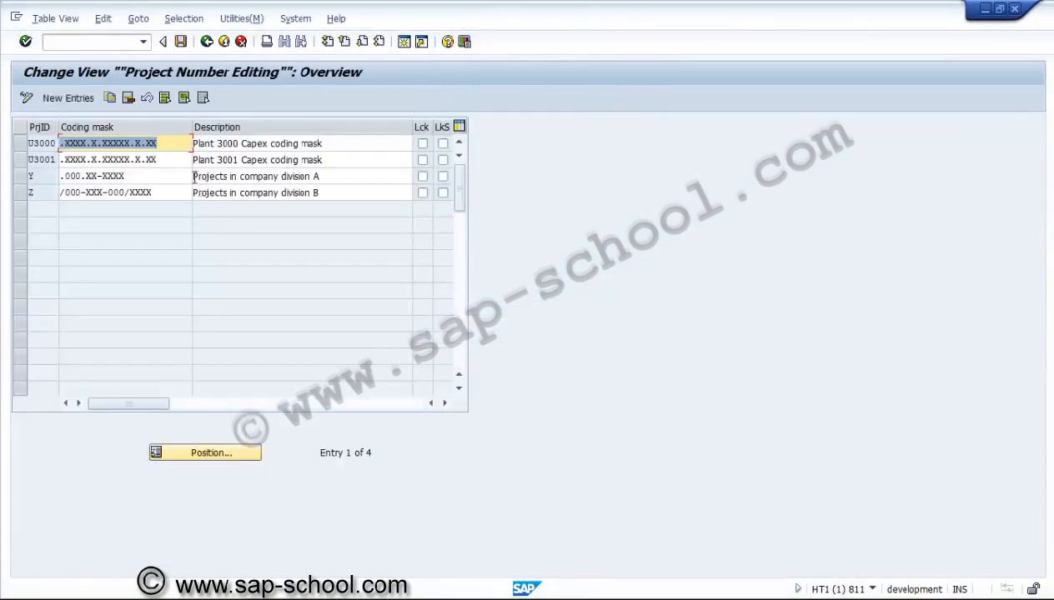
pyautogui.click(179, 147)
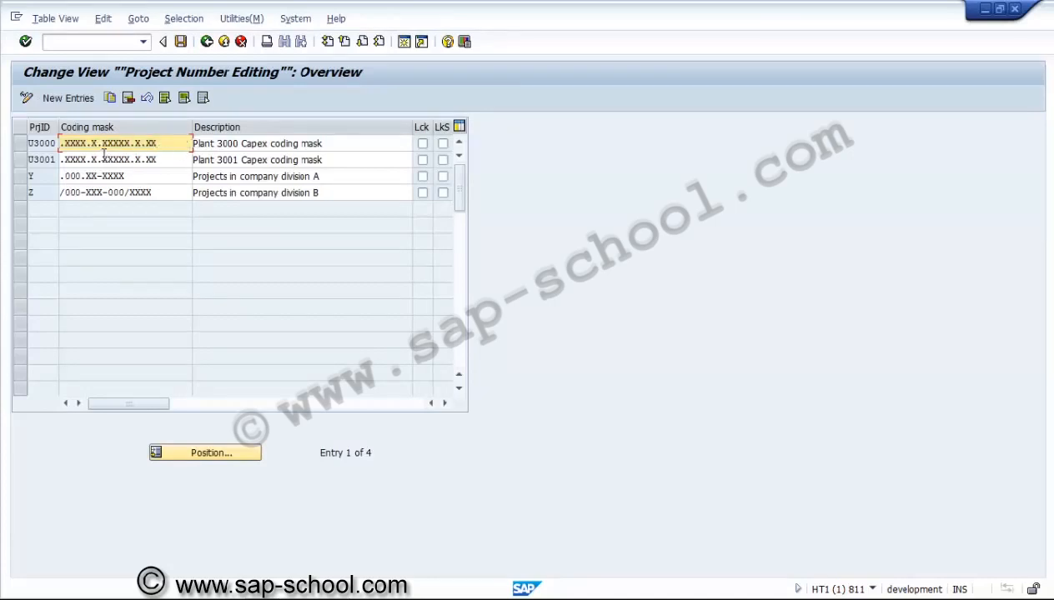
pyautogui.click(52, 147)
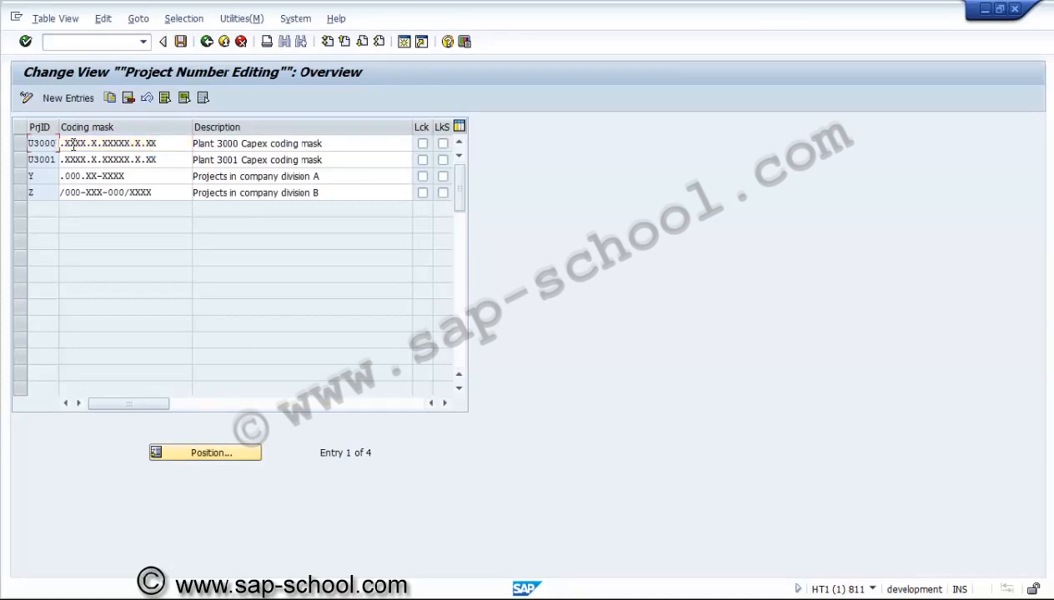
pyautogui.click(74, 145)
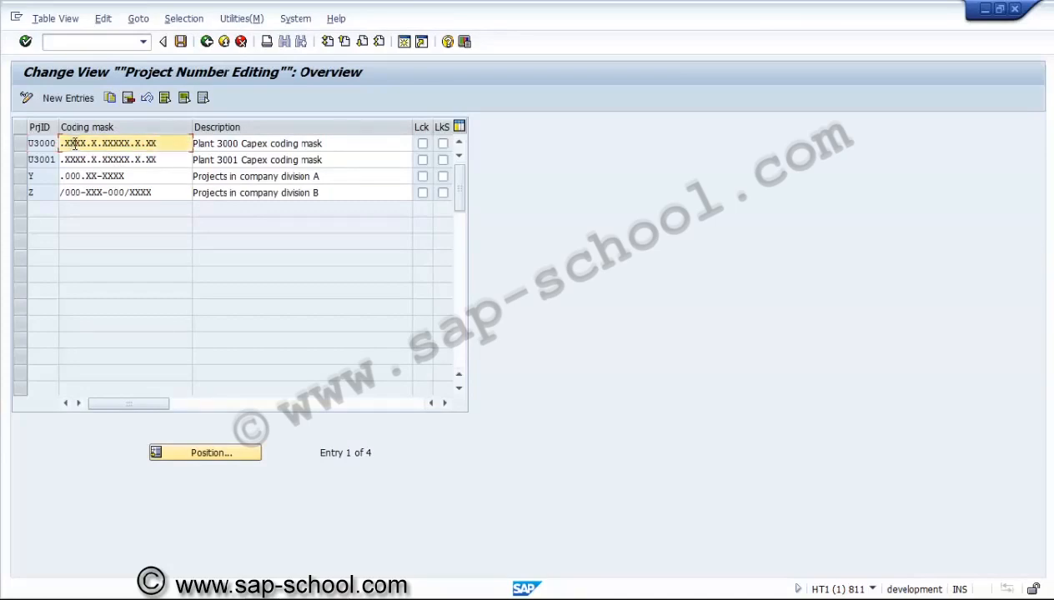
pyautogui.click(92, 144)
pyautogui.click(181, 41)
pyautogui.click(223, 339)
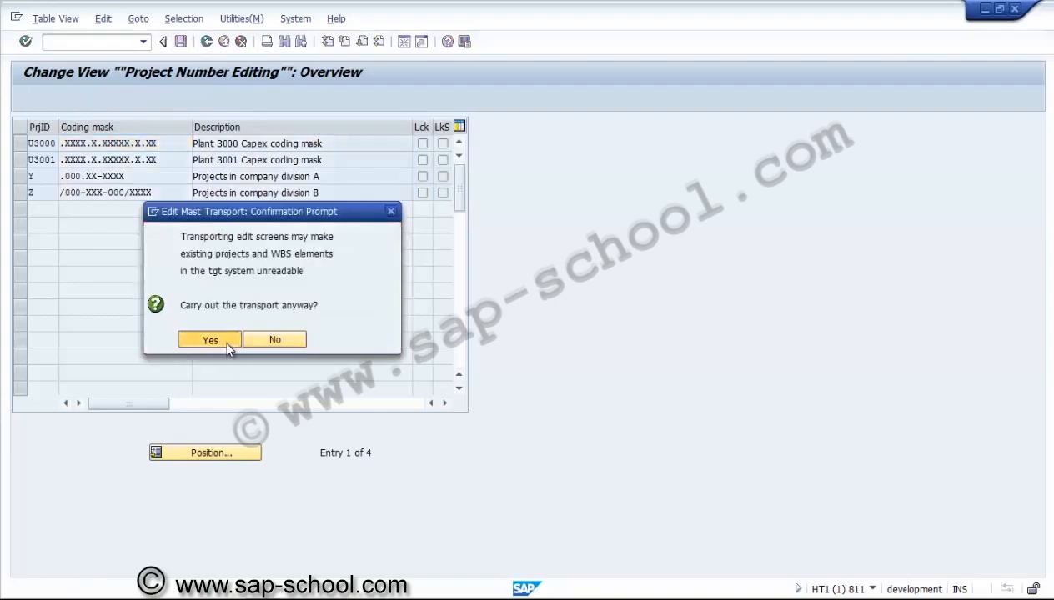
# Return to the SAP Easy Access menu and expand Logistics and Project System
pyautogui.click(207, 42)
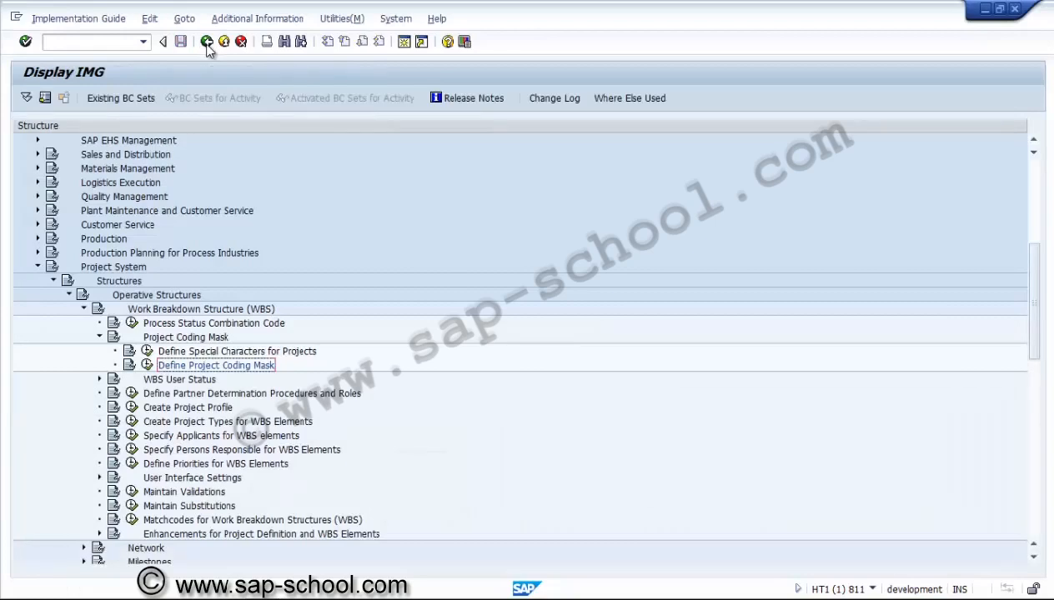
pyautogui.click(207, 41)
pyautogui.click(207, 42)
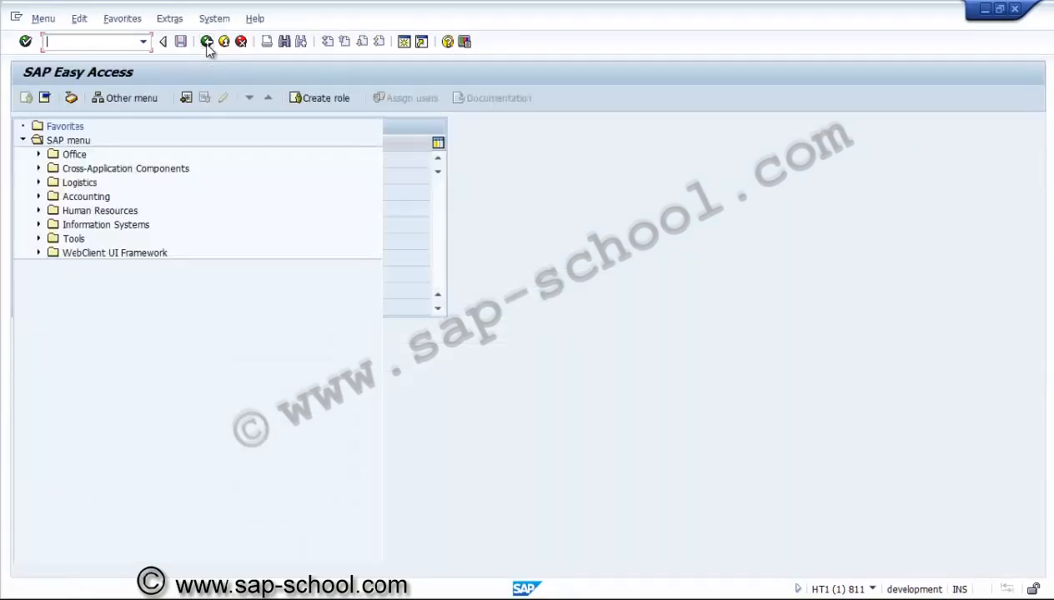
pyautogui.click(40, 183)
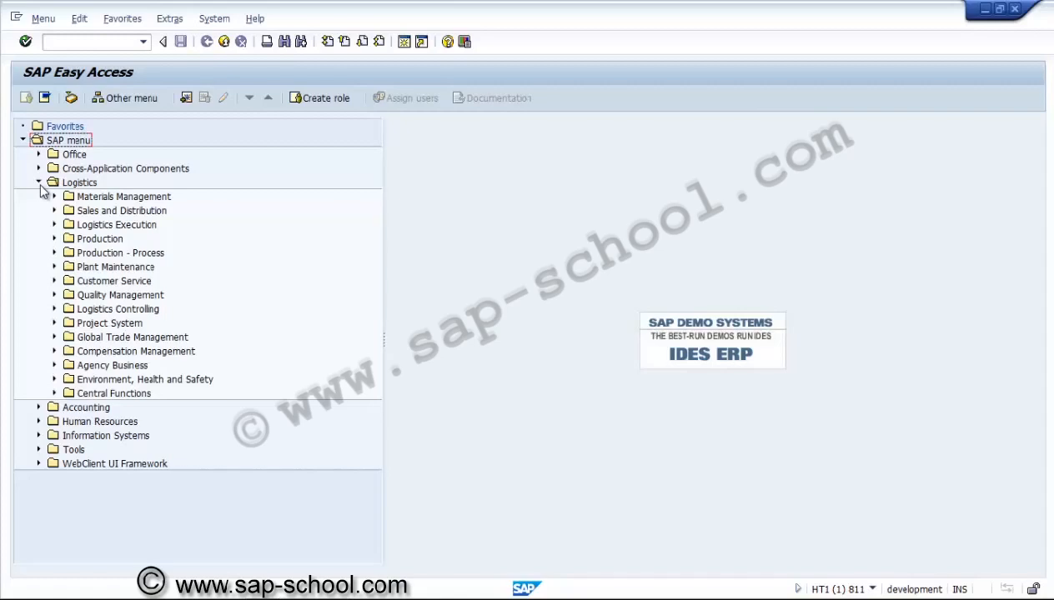
pyautogui.click(92, 327)
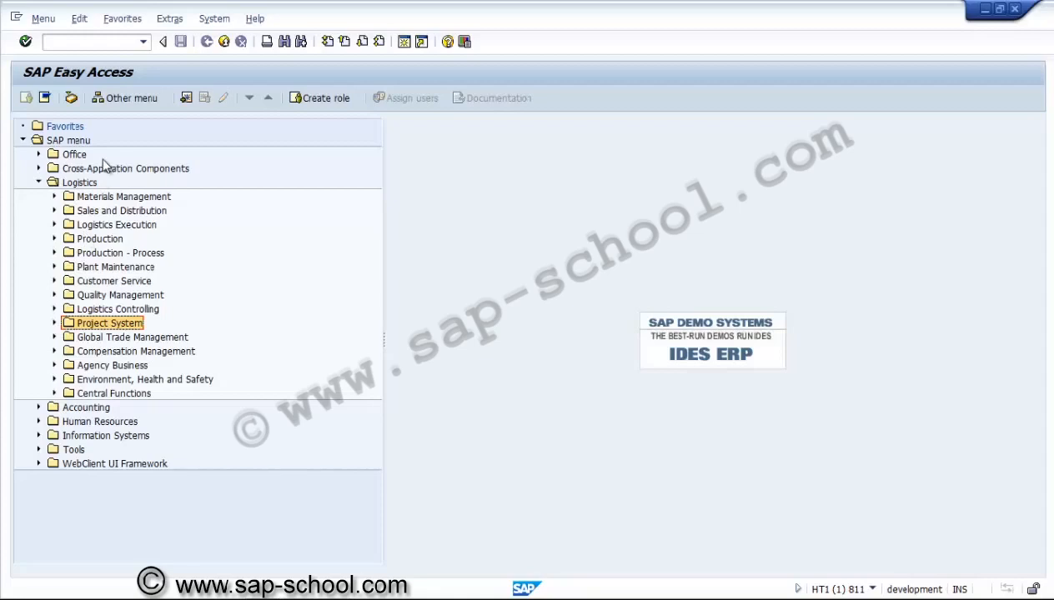
pyautogui.click(83, 182)
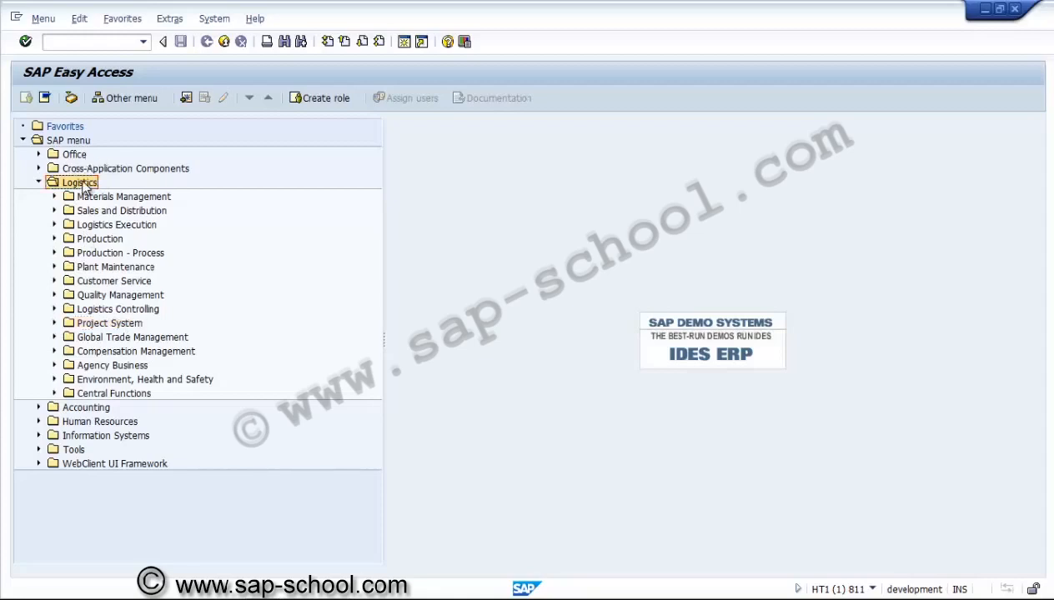
pyautogui.click(98, 324)
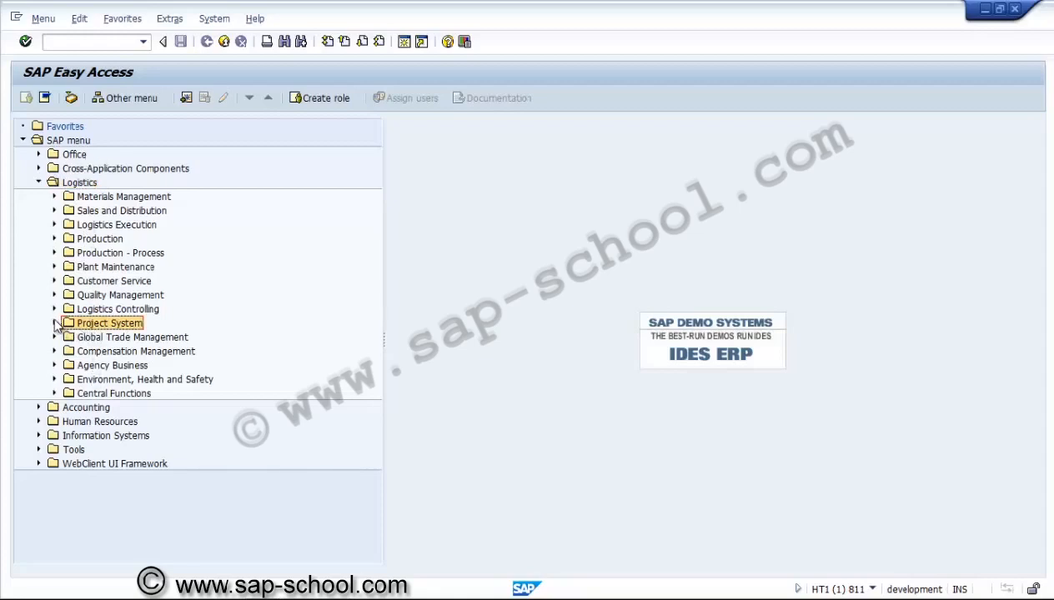
pyautogui.click(55, 324)
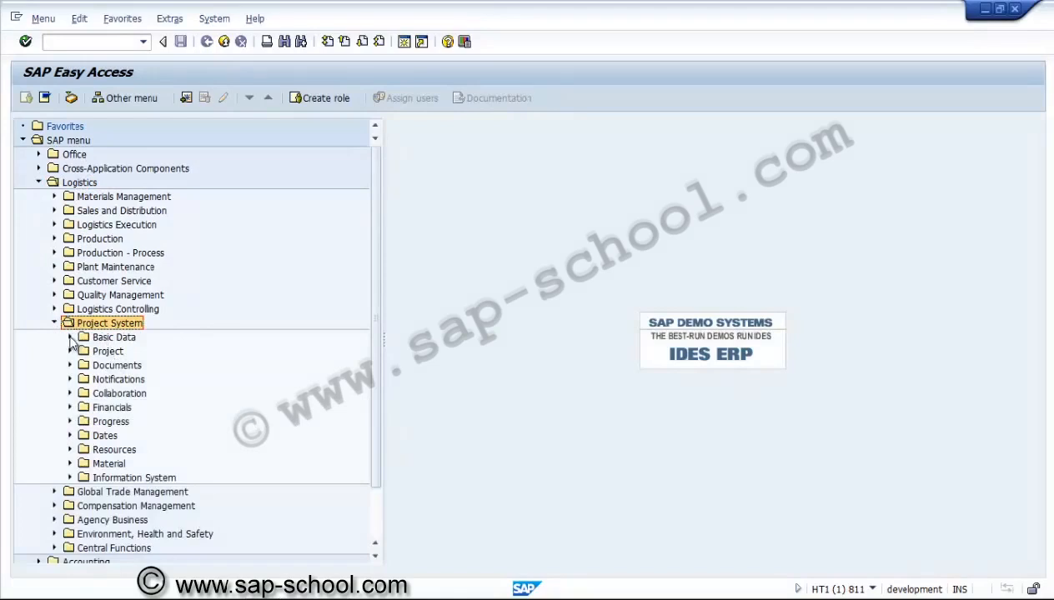
# Browse the Basic Data and Project folders of the Project System menu, selecting the Project Builder entry
pyautogui.click(71, 338)
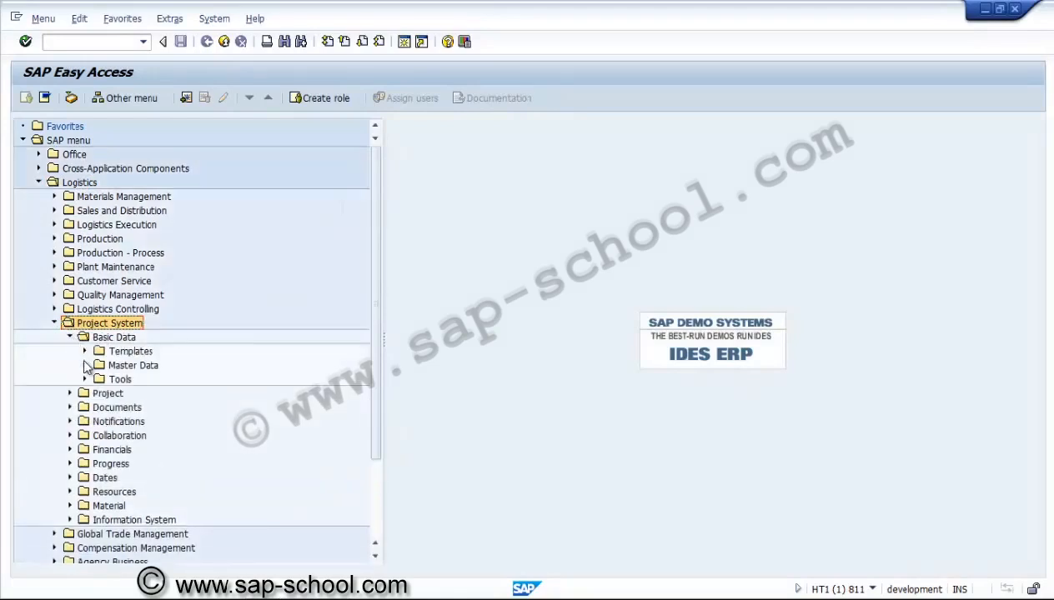
pyautogui.click(85, 367)
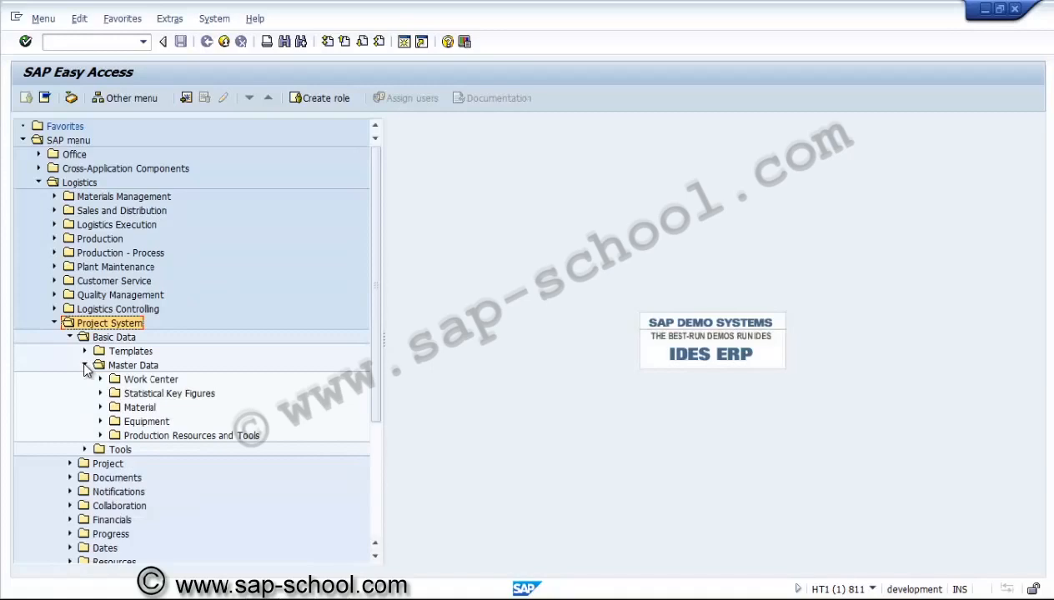
pyautogui.click(85, 367)
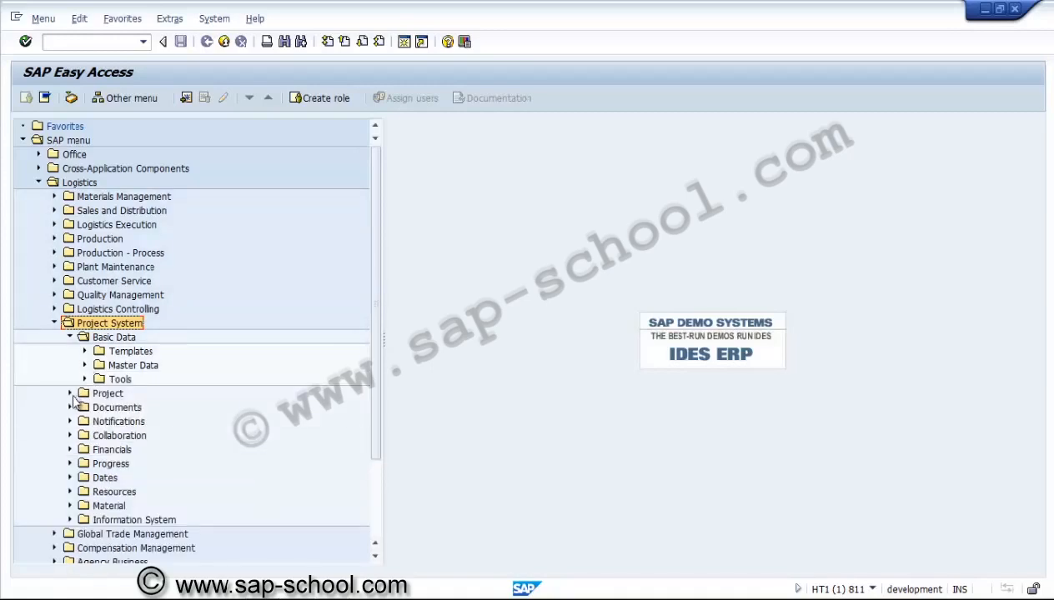
pyautogui.click(70, 393)
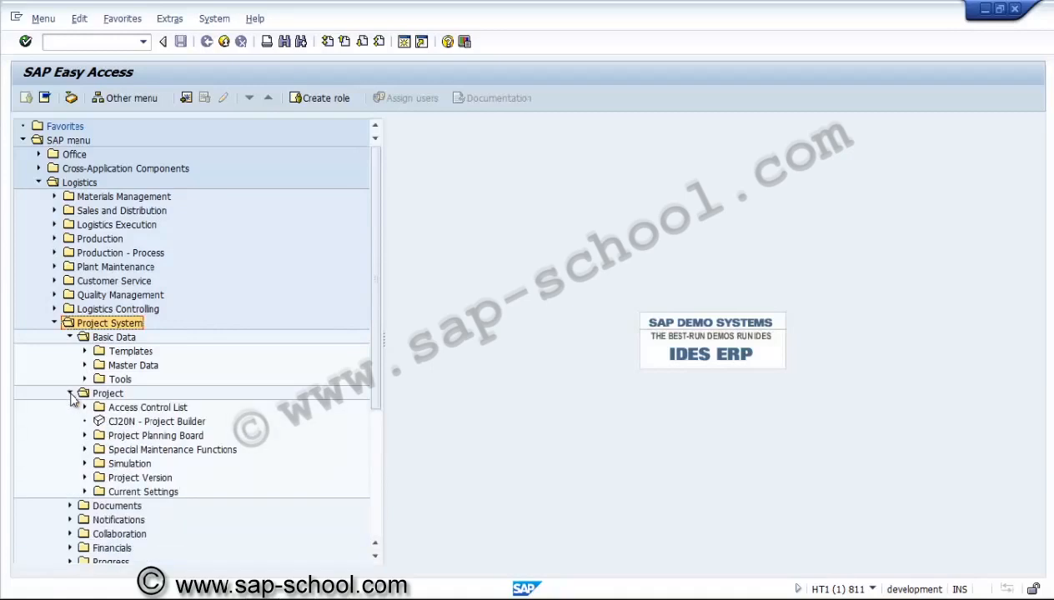
pyautogui.click(125, 421)
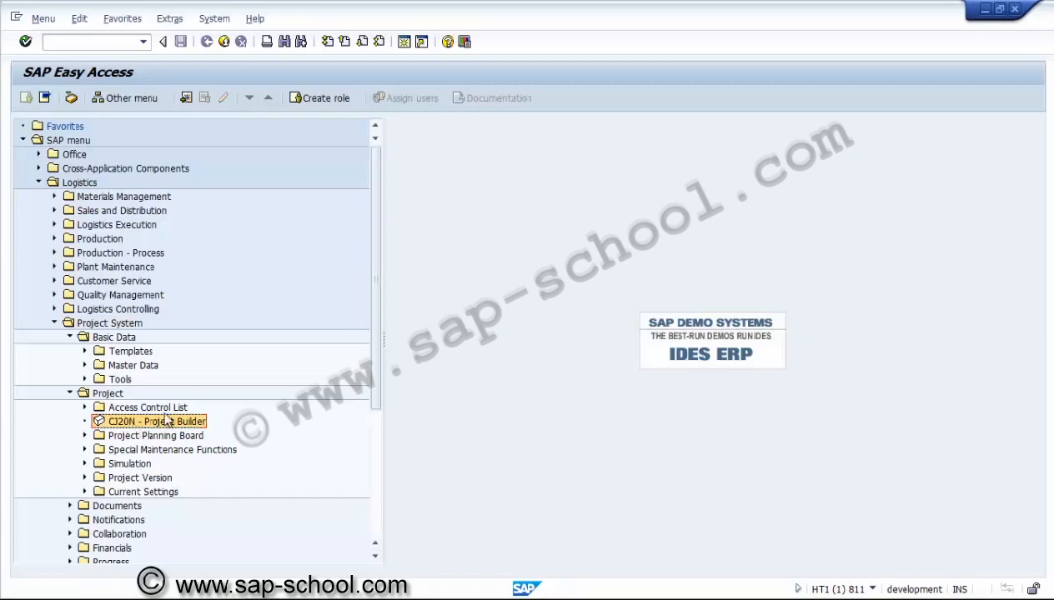
pyautogui.moveTo(379, 351); pyautogui.dragTo(380, 448)
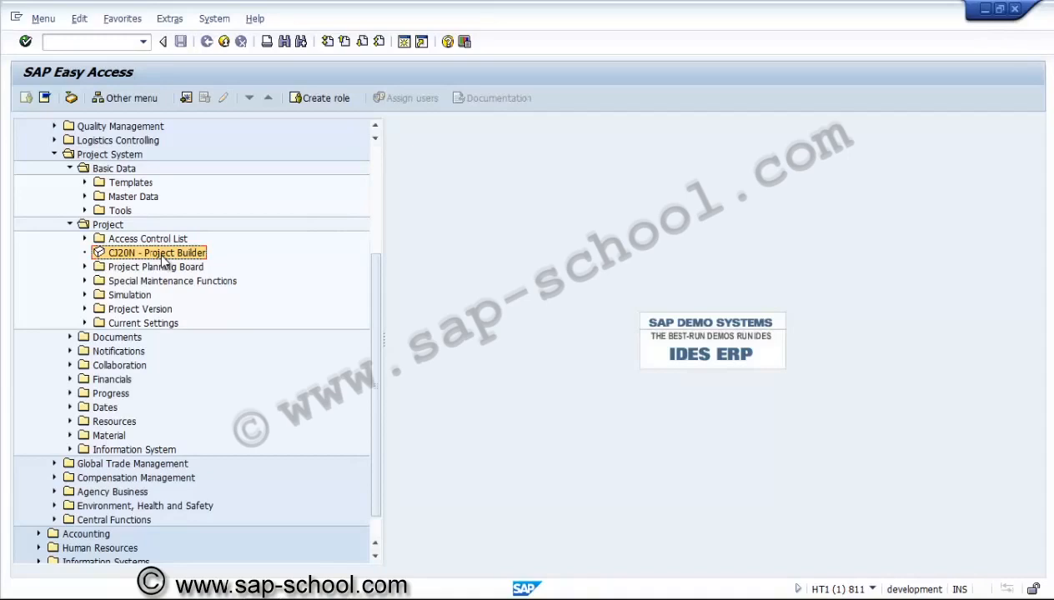
# Open the CJ01 Create transaction under Special Maintenance Functions and Work Breakdown Structure (WBS)
pyautogui.press('Down')
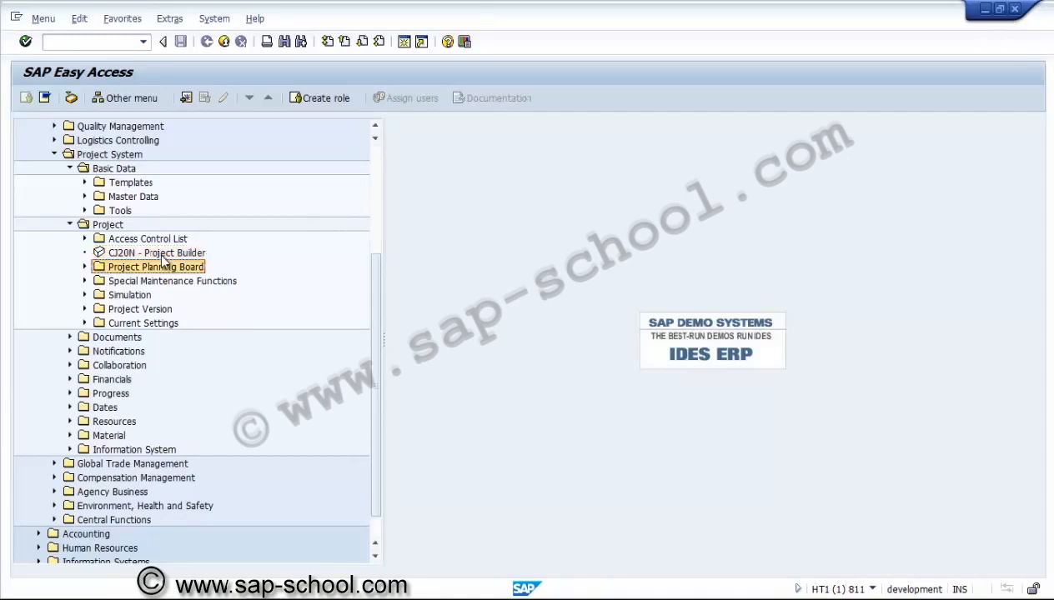
pyautogui.press('Right')
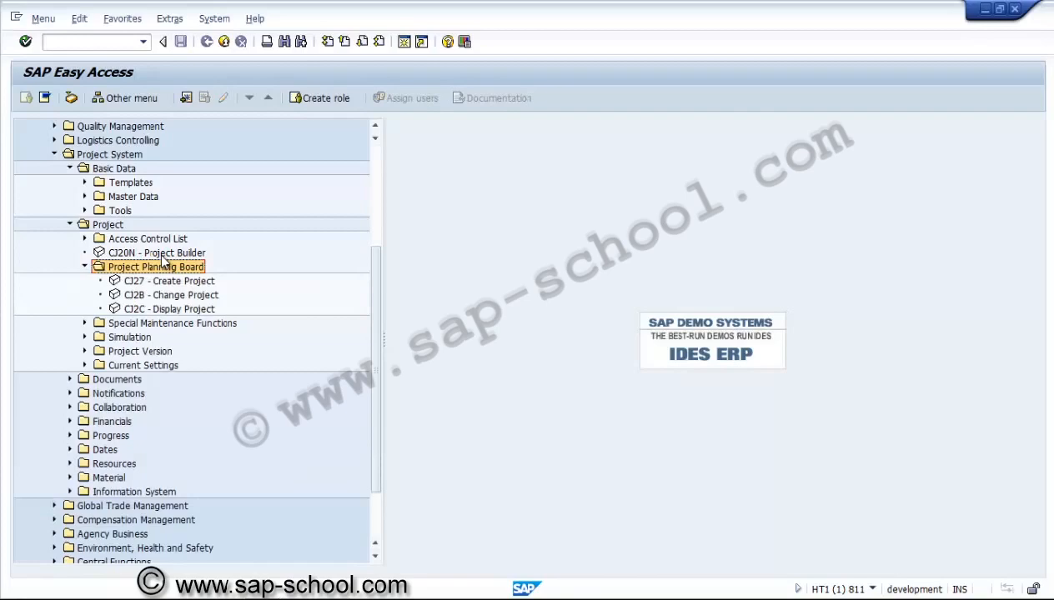
pyautogui.press('Down')
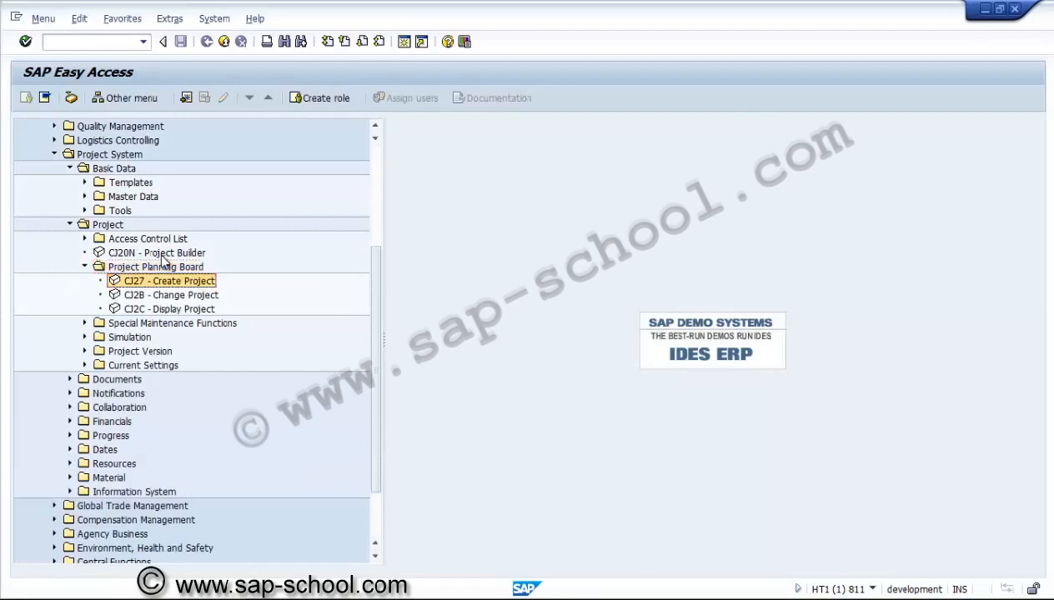
pyautogui.press('Down')
pyautogui.press('Down')
pyautogui.press('Down')
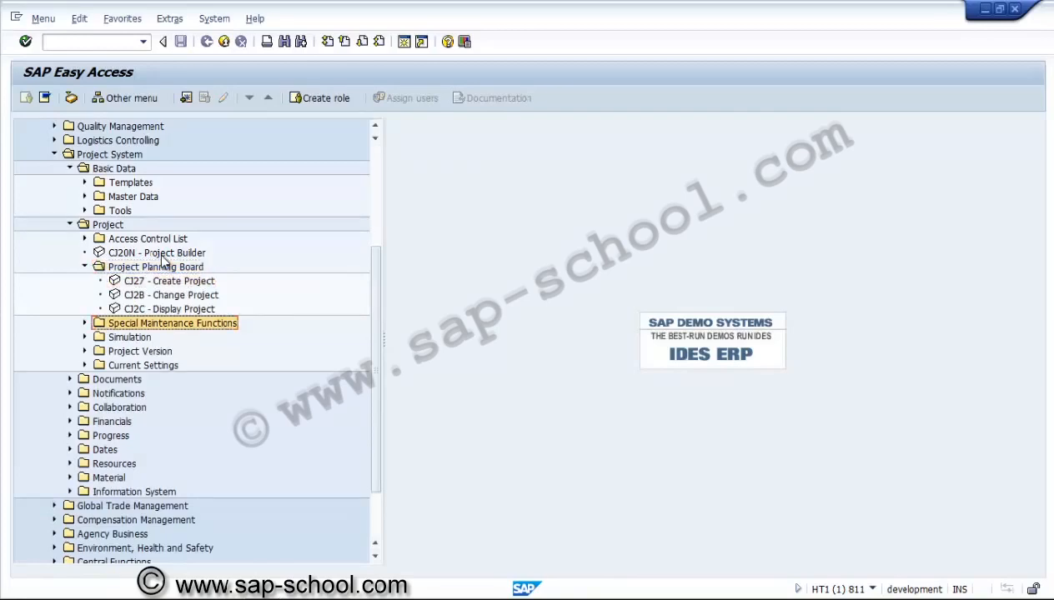
pyautogui.press('Right')
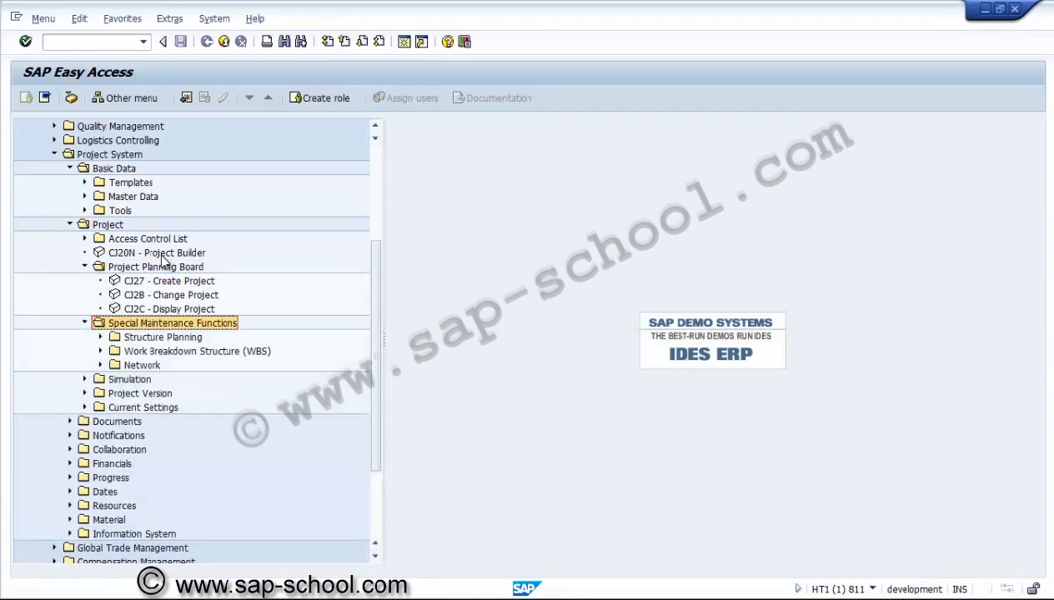
pyautogui.press('Right')
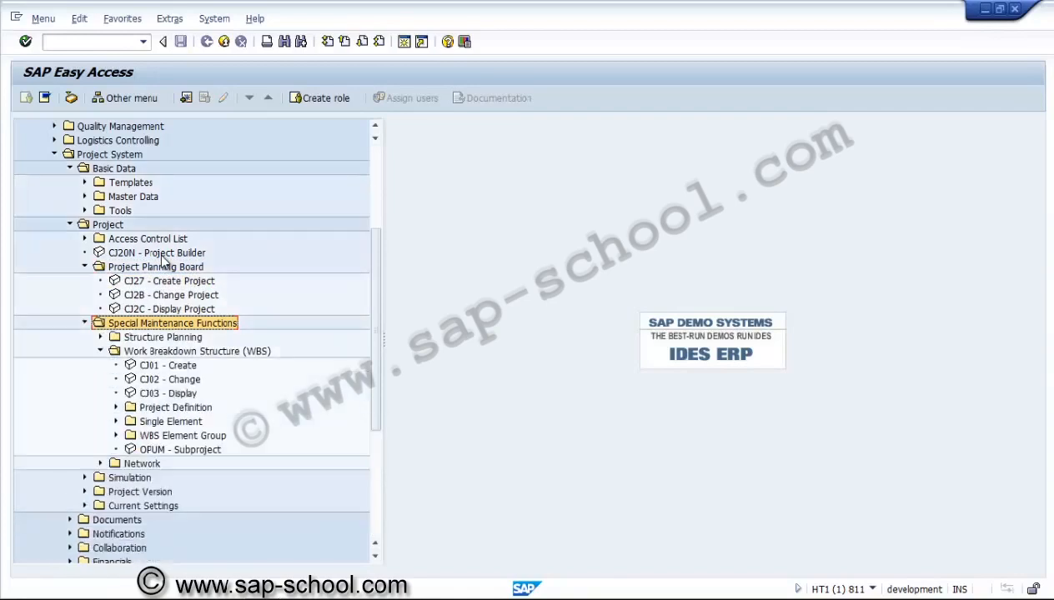
pyautogui.press('Down')
pyautogui.press('Down')
pyautogui.press('Down')
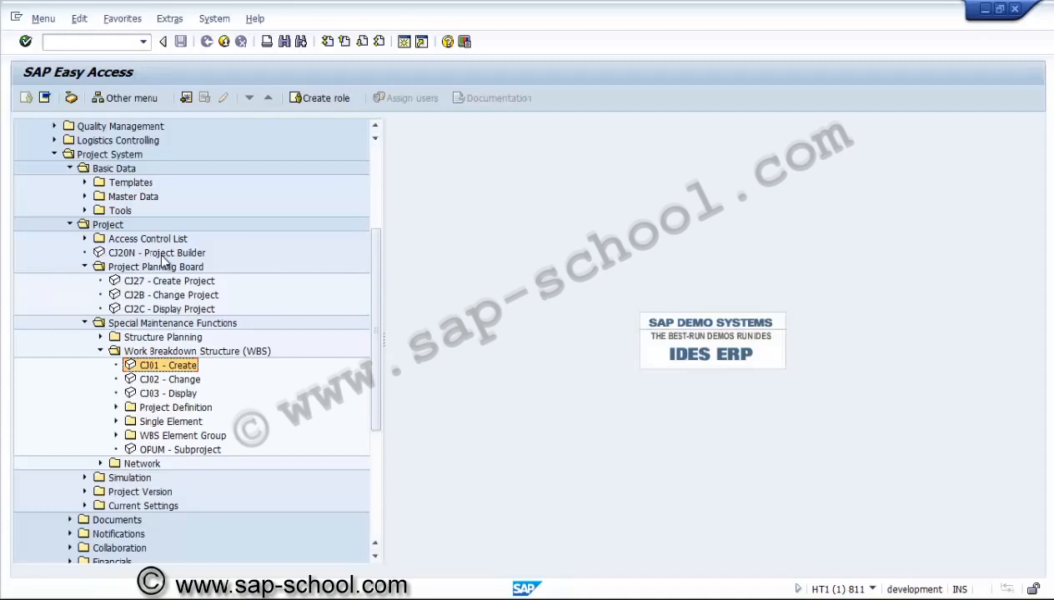
pyautogui.press('Return')
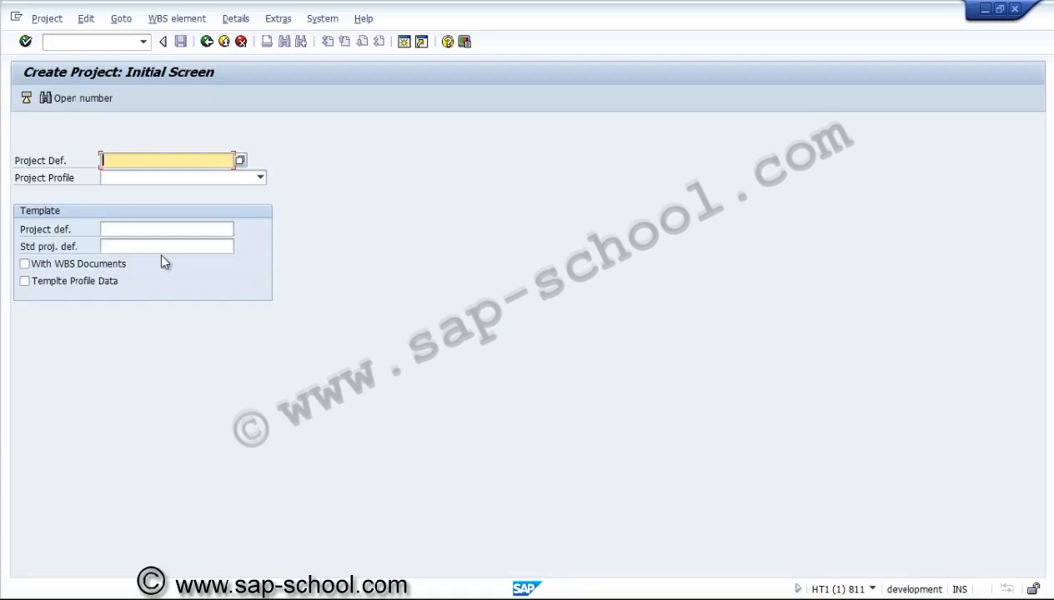
# Enter u3000.14 as the project definition
pyautogui.write('u')
pyautogui.write('3000')
pyautogui.press('End')
pyautogui.write('.14')
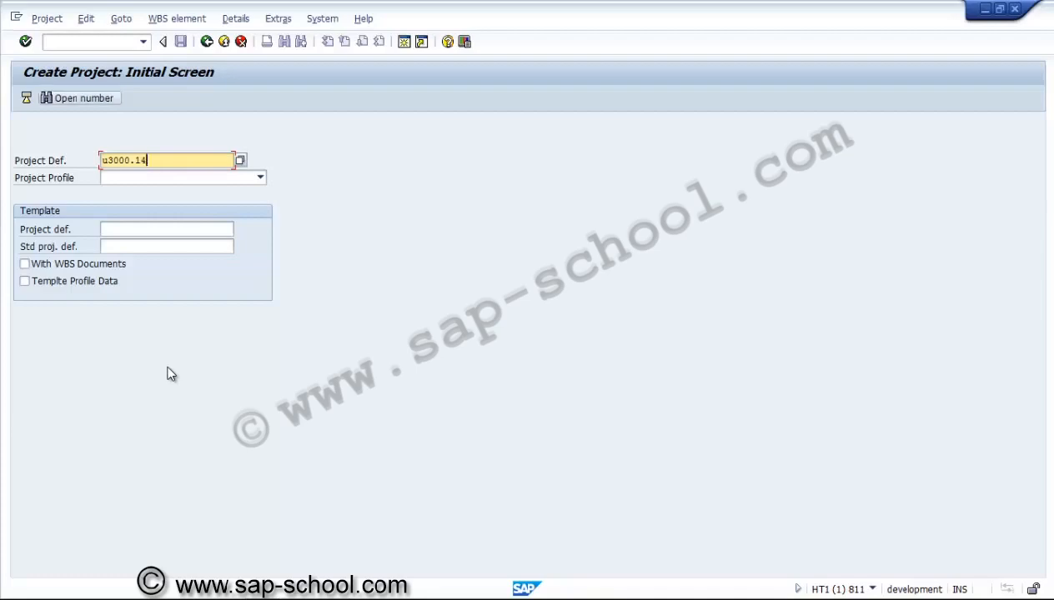
# Open Find Open Number for the project definition and search for the next open number from U3000.14
pyautogui.hotkey('ctrl', 'F4')
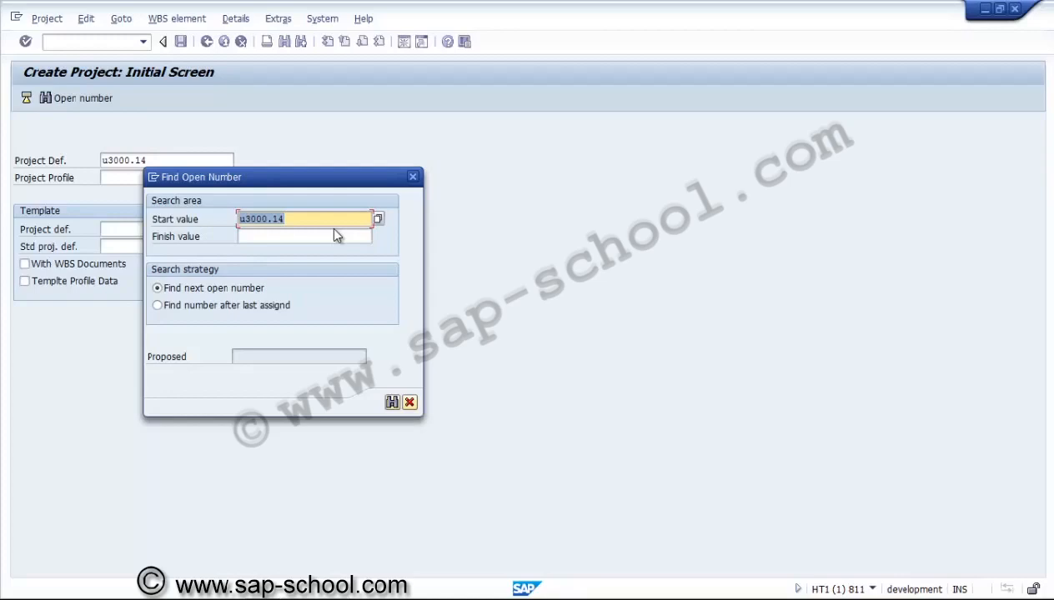
pyautogui.press('Right')
pyautogui.hotkey('ctrl', 'f')
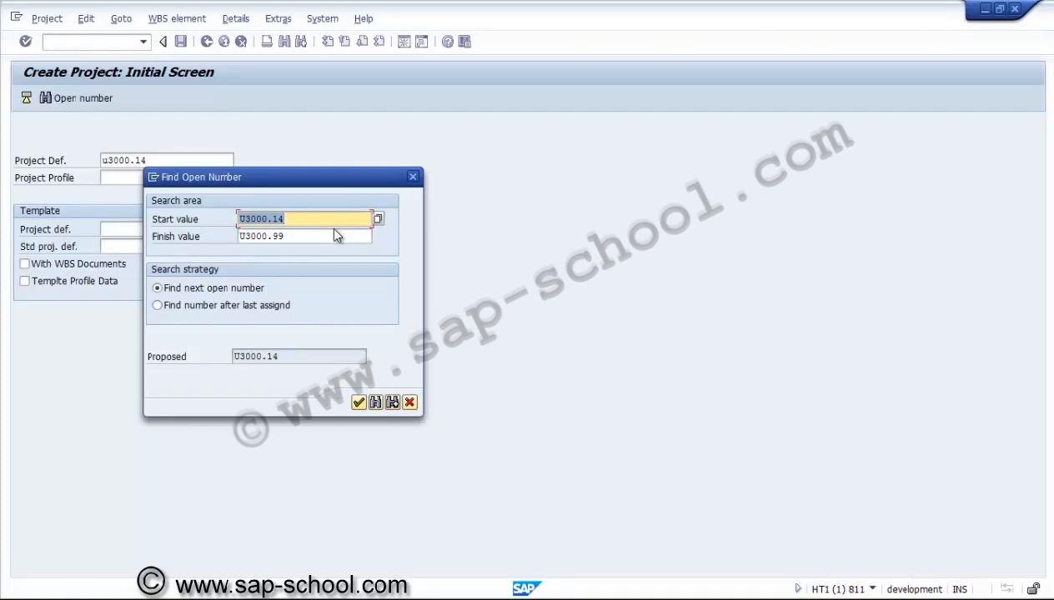
# Change the search start value to U3000.1401, acknowledge the error, and clear the finish value
pyautogui.click(334, 233)
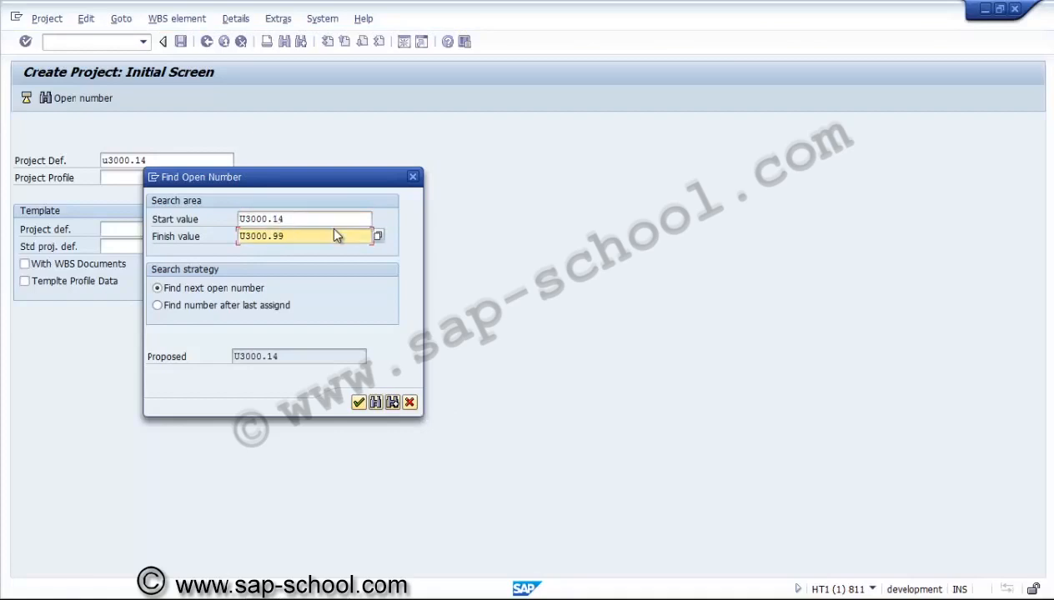
pyautogui.hotkey('shift', 'Tab')
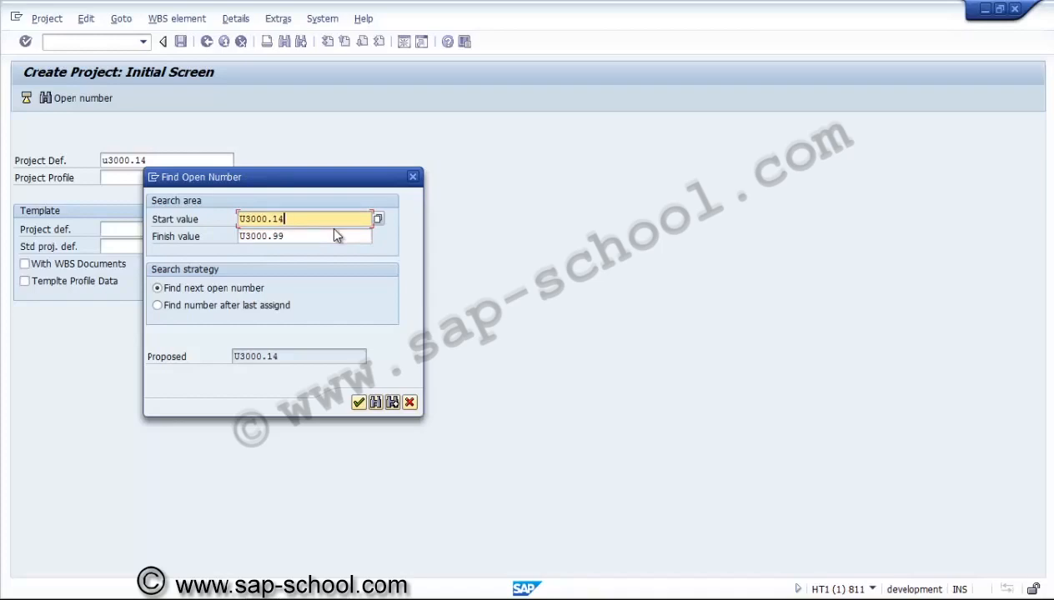
pyautogui.write('01')
pyautogui.press('Return')
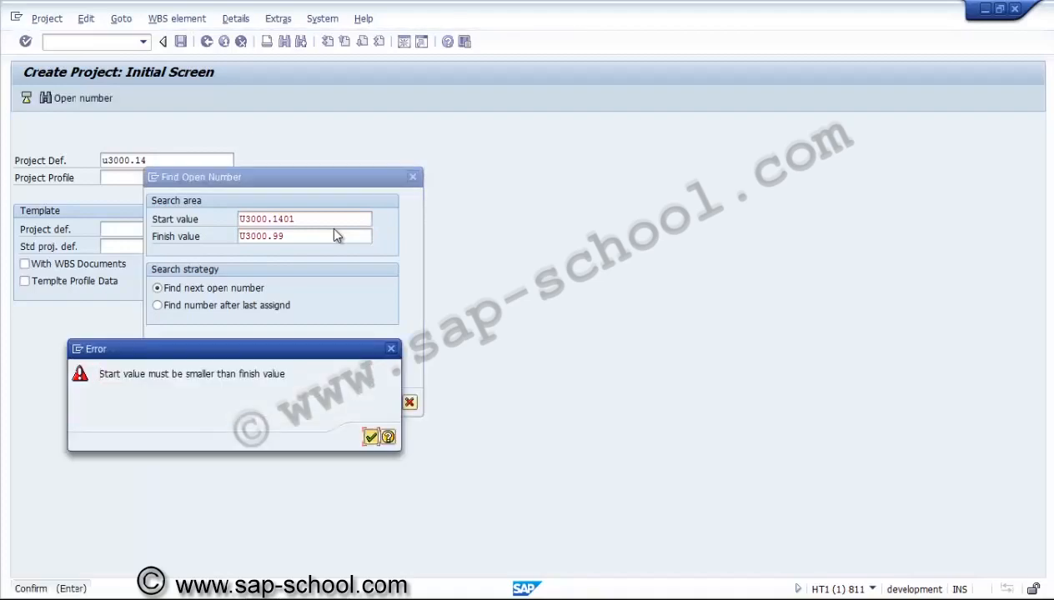
pyautogui.press('Return')
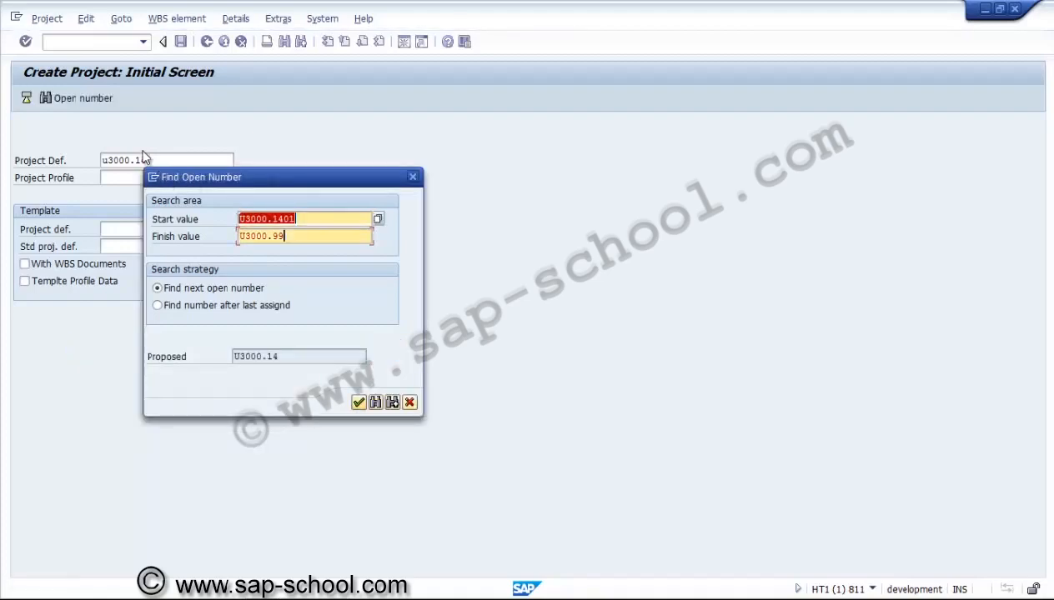
pyautogui.press('BackSpace')
pyautogui.press('BackSpace')
pyautogui.press('BackSpace')
pyautogui.press('BackSpace')
pyautogui.press('BackSpace')
pyautogui.press('BackSpace')
pyautogui.press('BackSpace')
pyautogui.press('BackSpace')
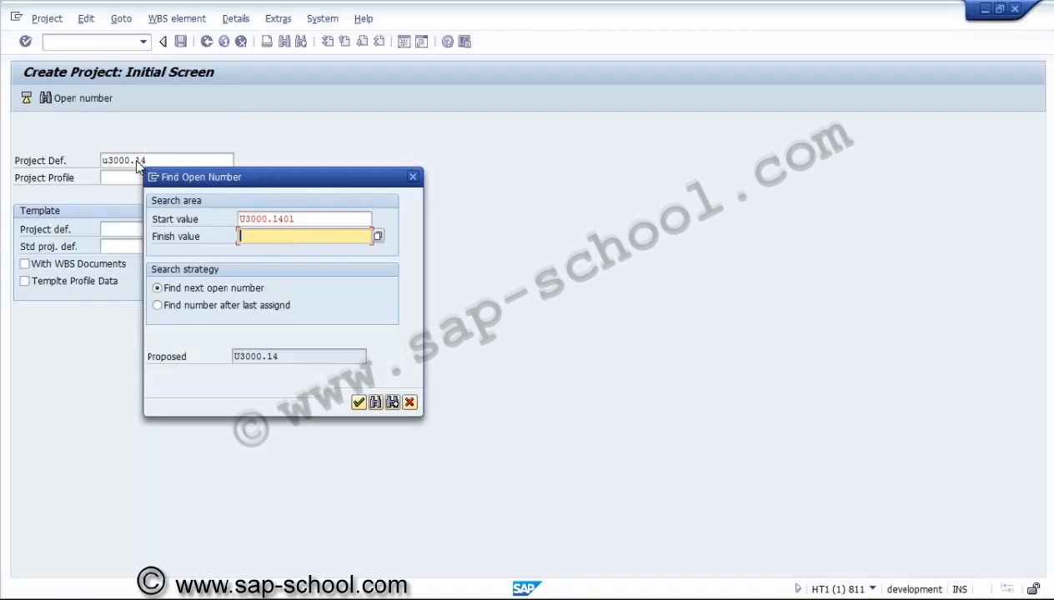
# Search again for an open number and adopt the proposed project number U3000.1401
pyautogui.hotkey('ctrl', 'f')
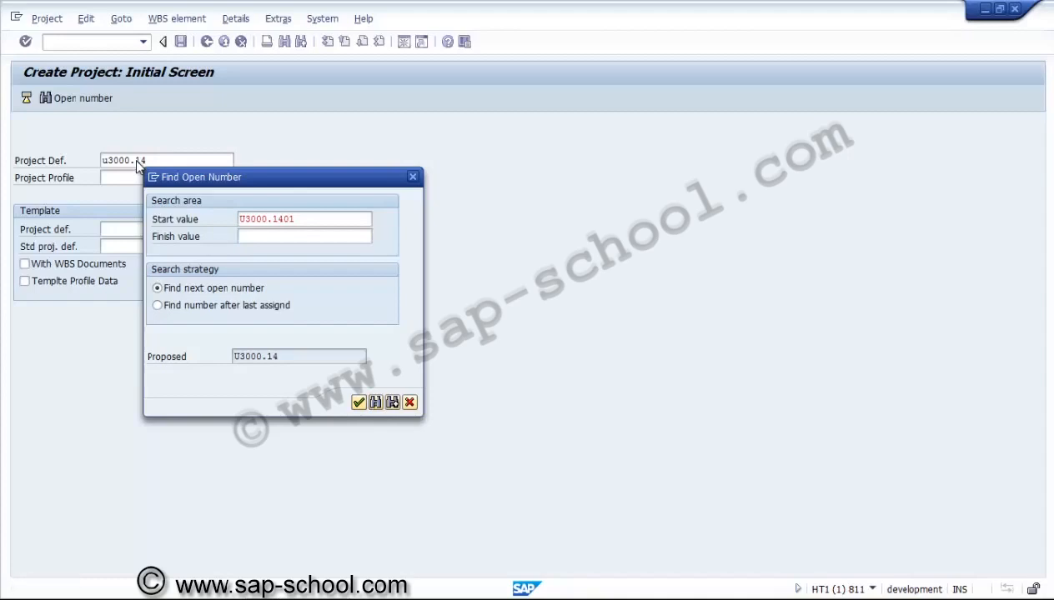
pyautogui.press('Up')
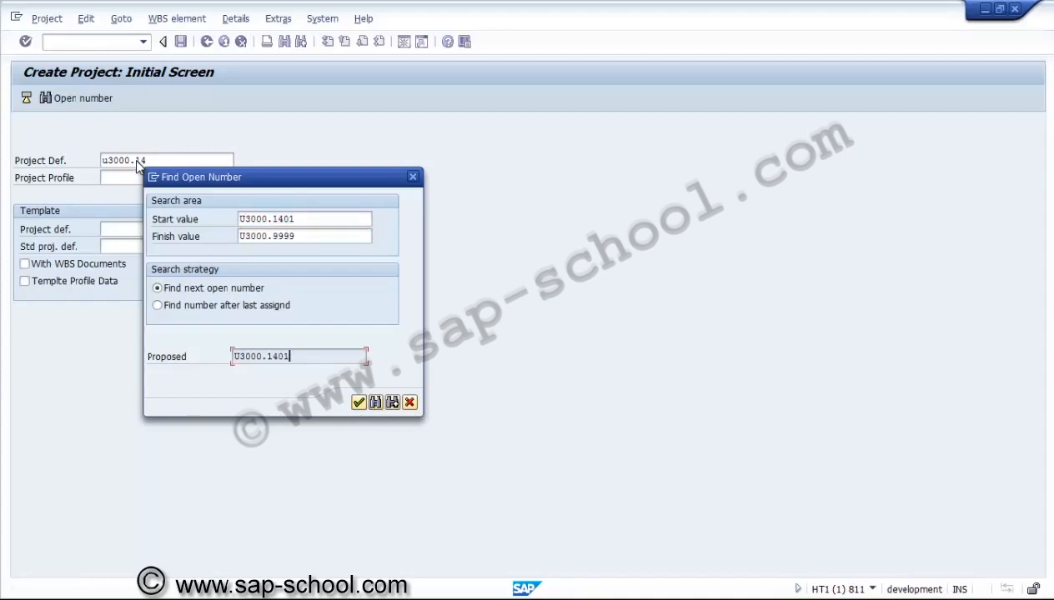
pyautogui.press('Tab')
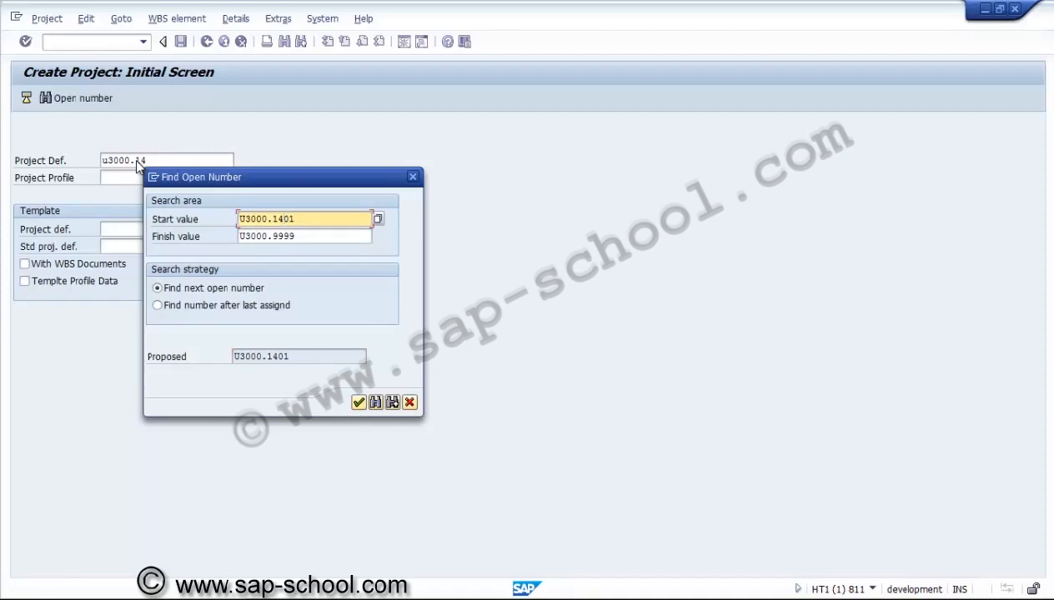
pyautogui.press('End')
pyautogui.press('Up')
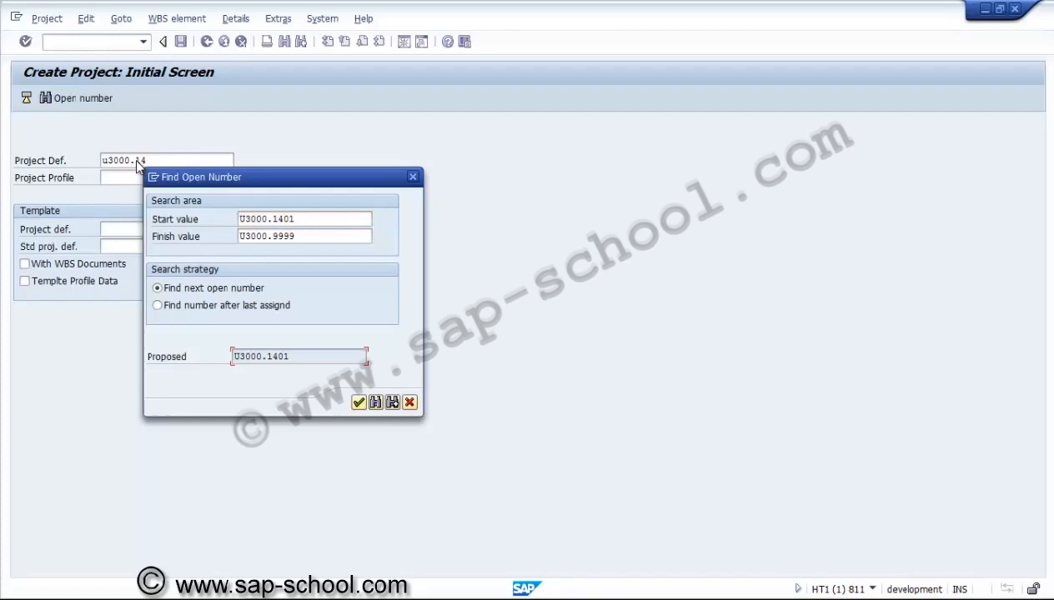
pyautogui.press('Return')
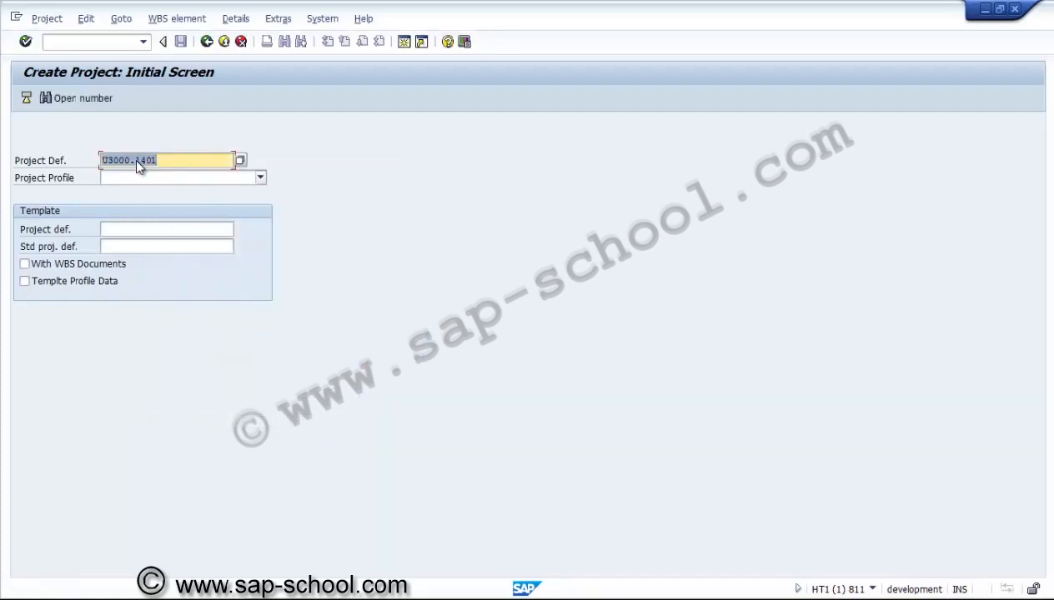
# Set the project profile to ZUS3000 Project profile for US/3000
pyautogui.press('Tab')
pyautogui.press('F4')
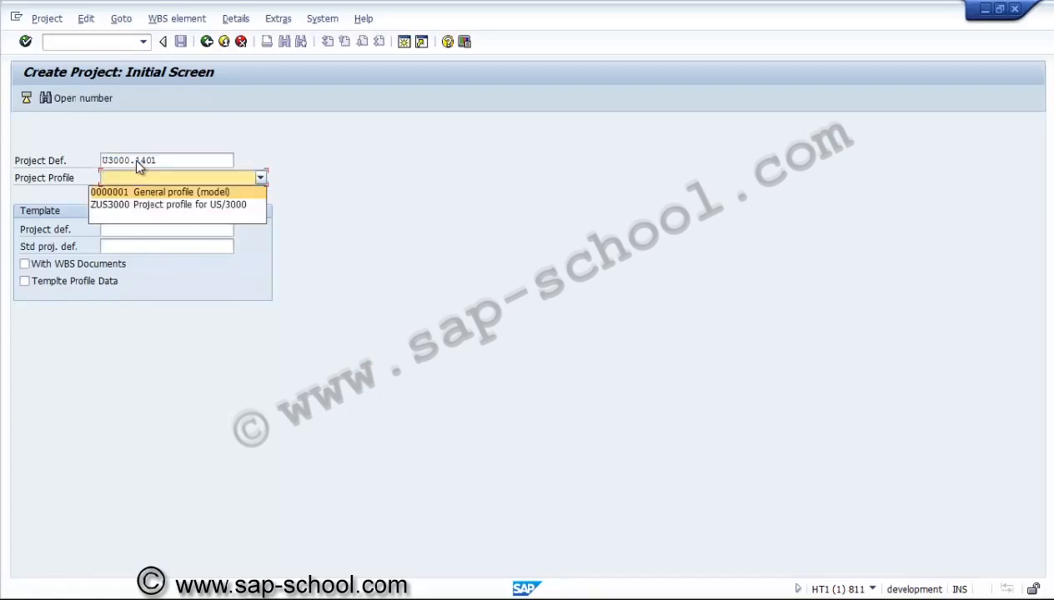
pyautogui.press('Down')
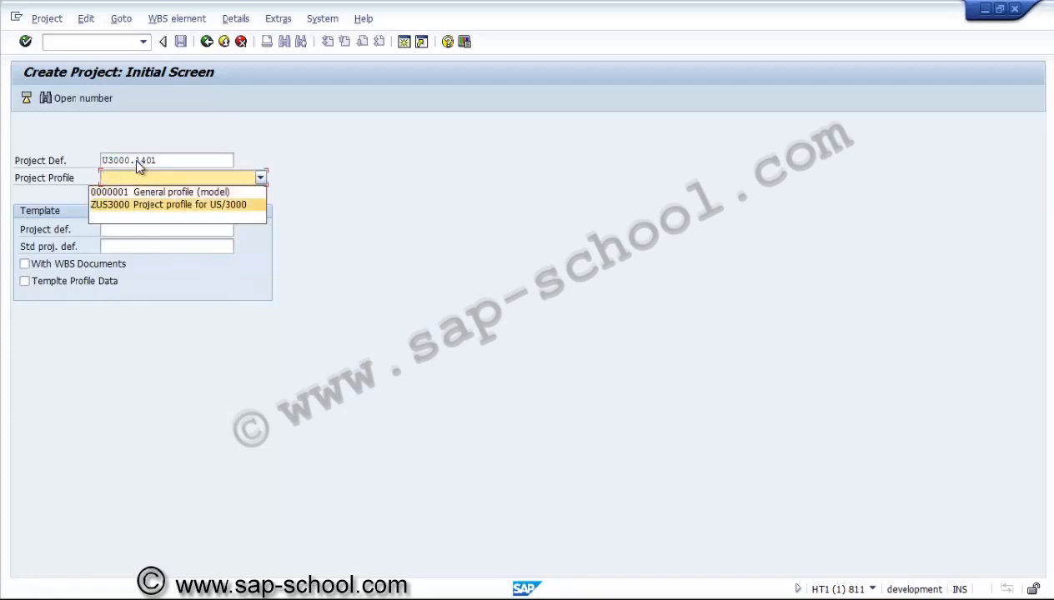
pyautogui.press('Return')
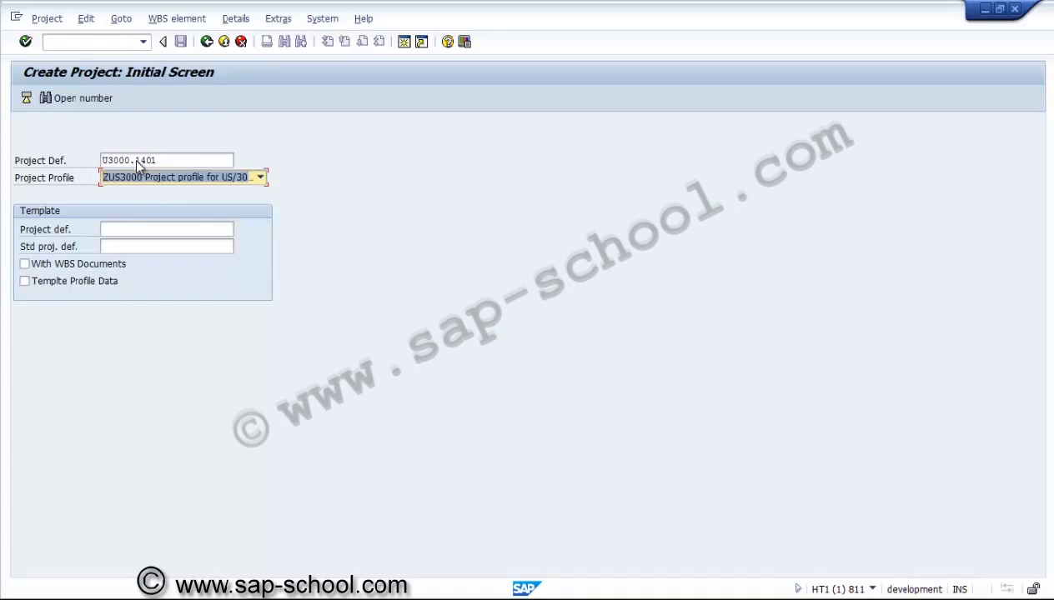
pyautogui.press('Return')
pyautogui.press('Tab')
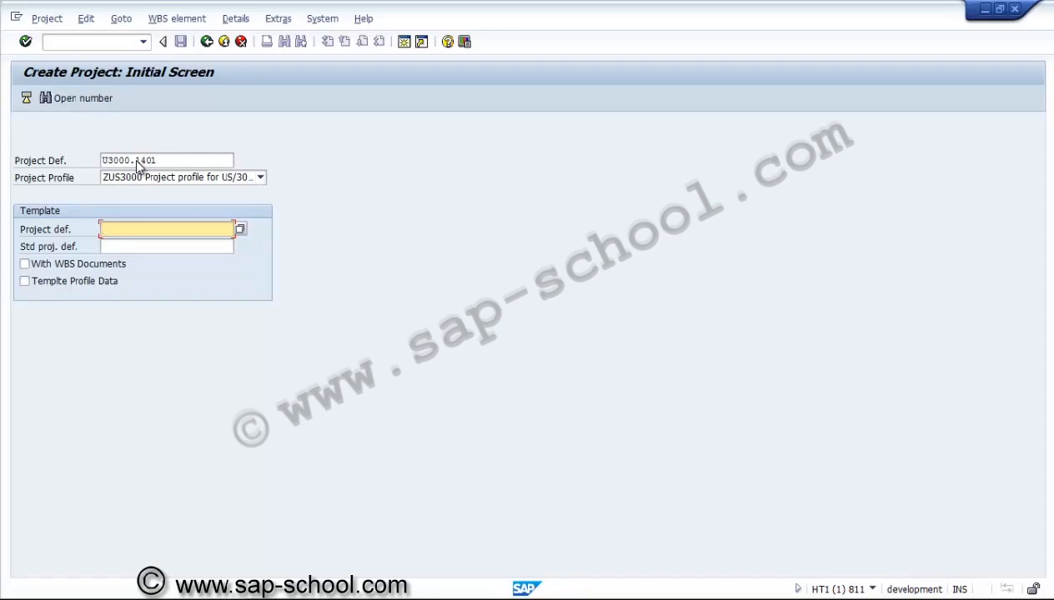
# Confirm project number U3000.1401 on the initial screen and open its project definition for creation
pyautogui.click(137, 162)
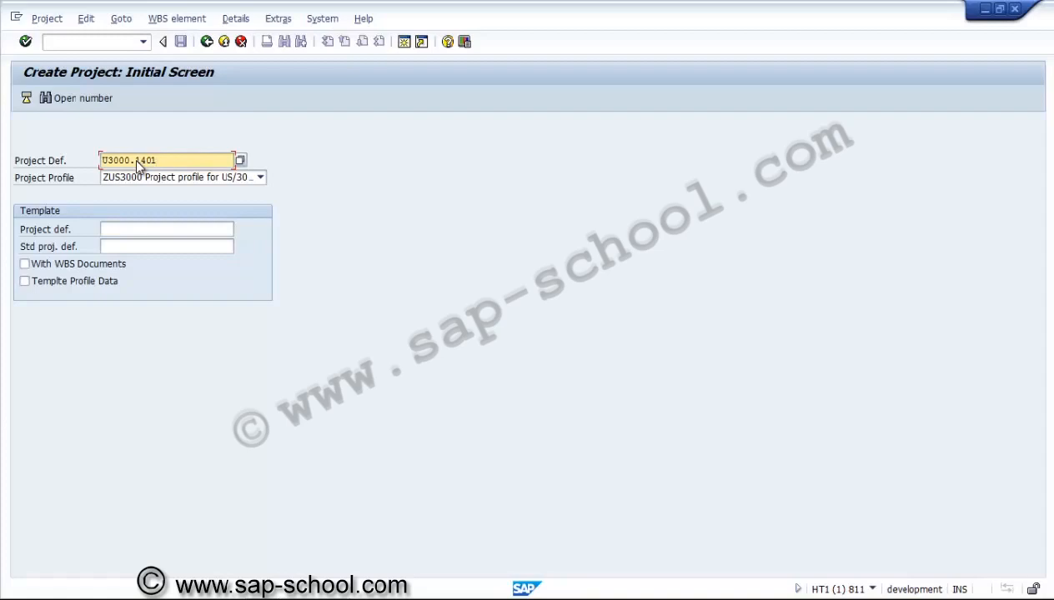
pyautogui.press('Left')
pyautogui.press('Left')
pyautogui.press('Left')
pyautogui.press('Left')
pyautogui.press('Left')
pyautogui.press('Left')
pyautogui.press('Left')
pyautogui.press('Right')
pyautogui.press('Right')
pyautogui.press('Right')
pyautogui.press('Right')
pyautogui.press('Right')
pyautogui.press('Right')
pyautogui.press('Right')
pyautogui.press('Return')
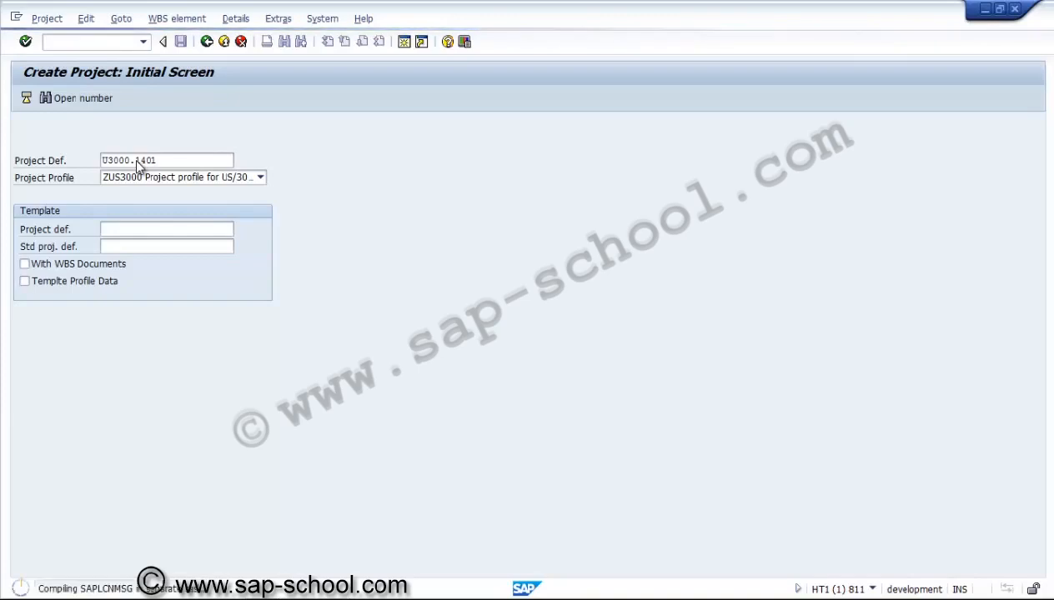
pyautogui.press('F9')
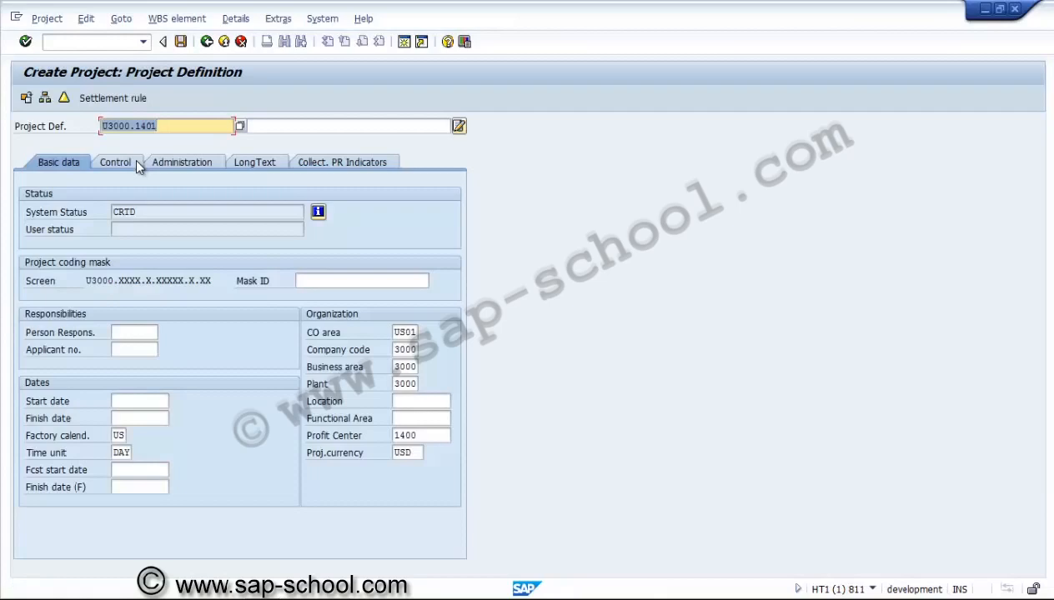
# Enter the project description Capex project for Expansion
pyautogui.press('Tab')
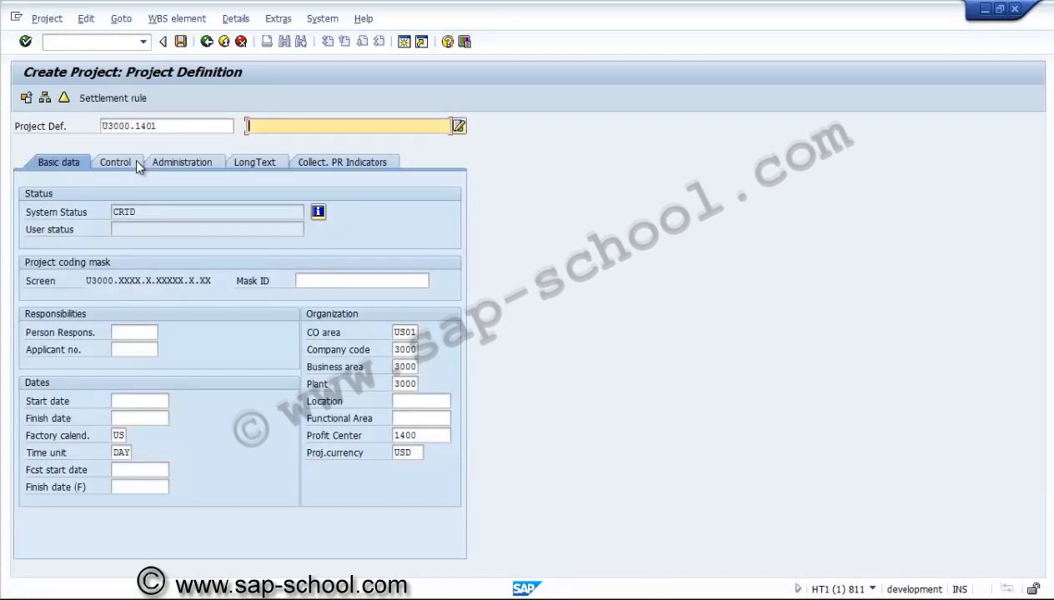
pyautogui.write('Capex project for Expansion')
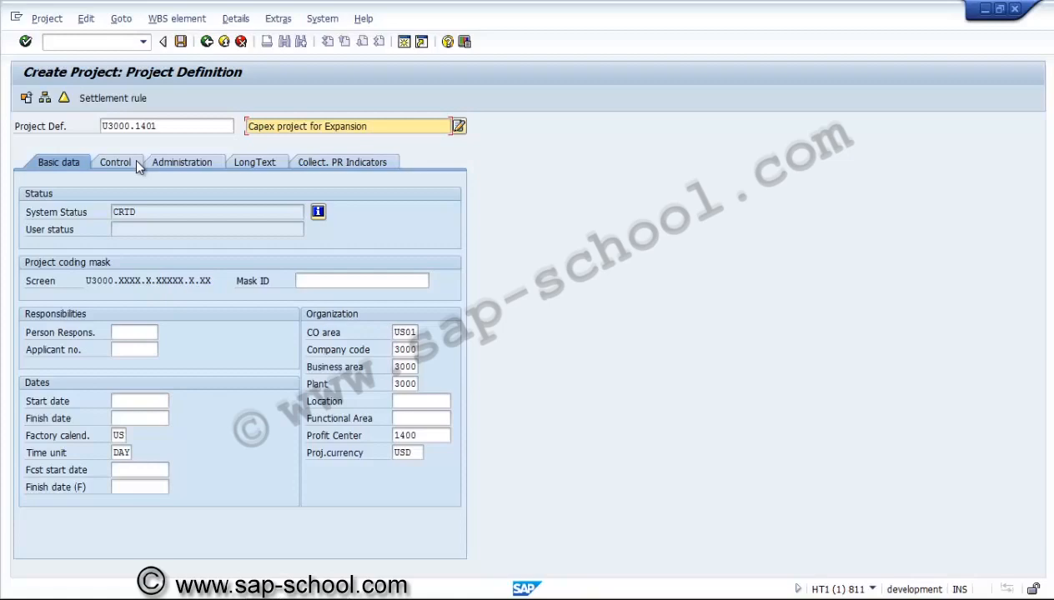
# Set the person responsible to 00000001 from the value list
pyautogui.press('Tab')
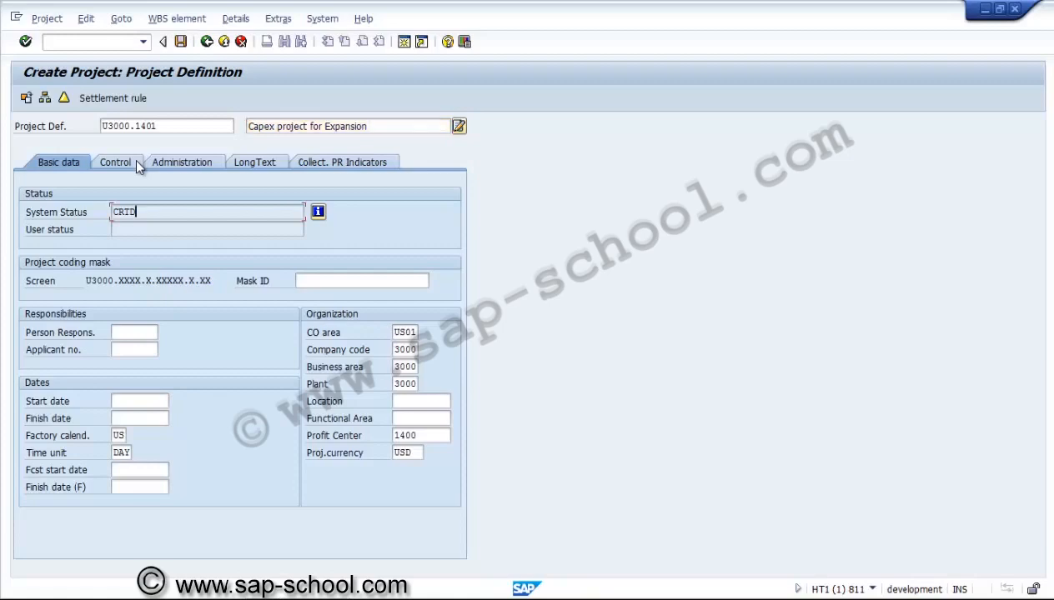
pyautogui.press('Tab')
pyautogui.press('Tab')
pyautogui.press('Tab')
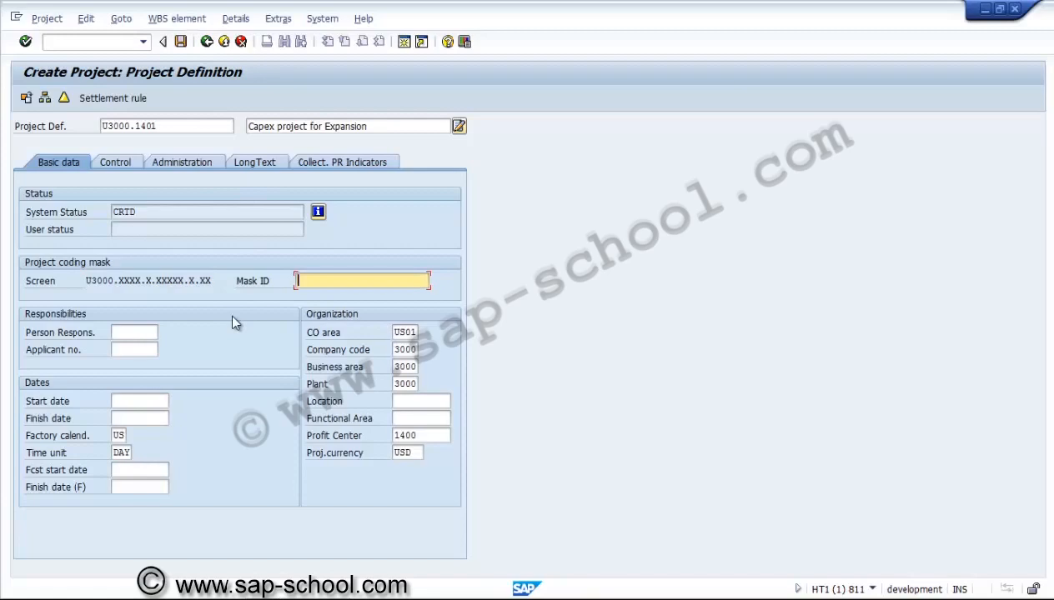
pyautogui.click(143, 349)
pyautogui.click(145, 332)
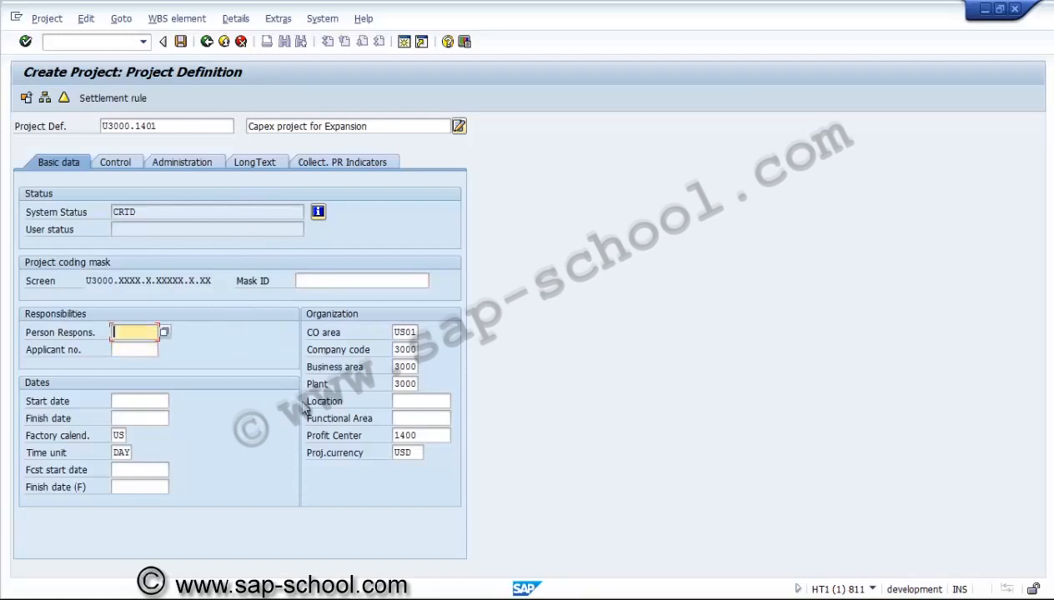
pyautogui.press('F4')
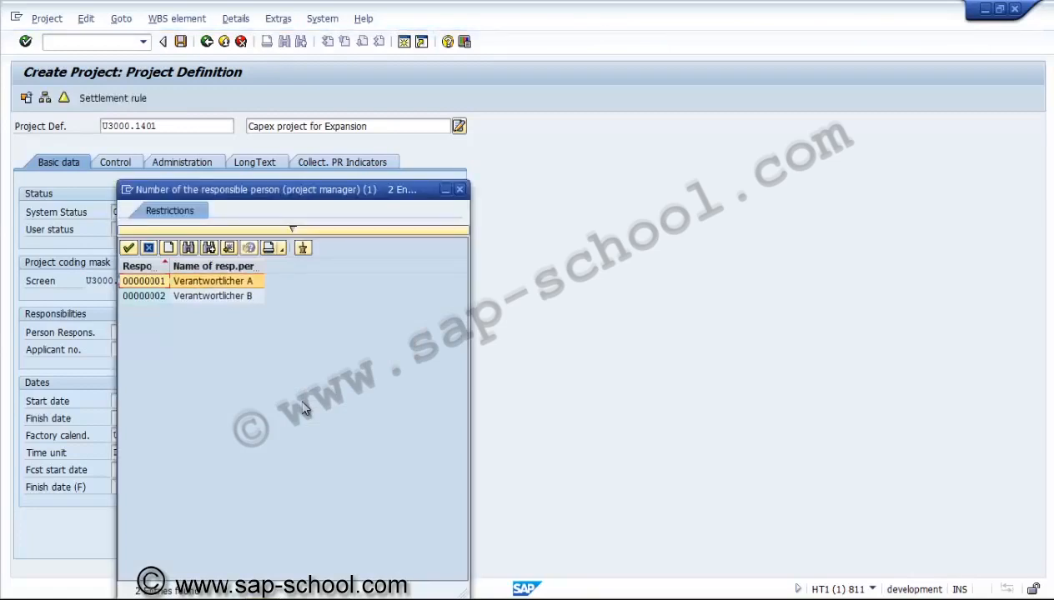
pyautogui.press('Return')
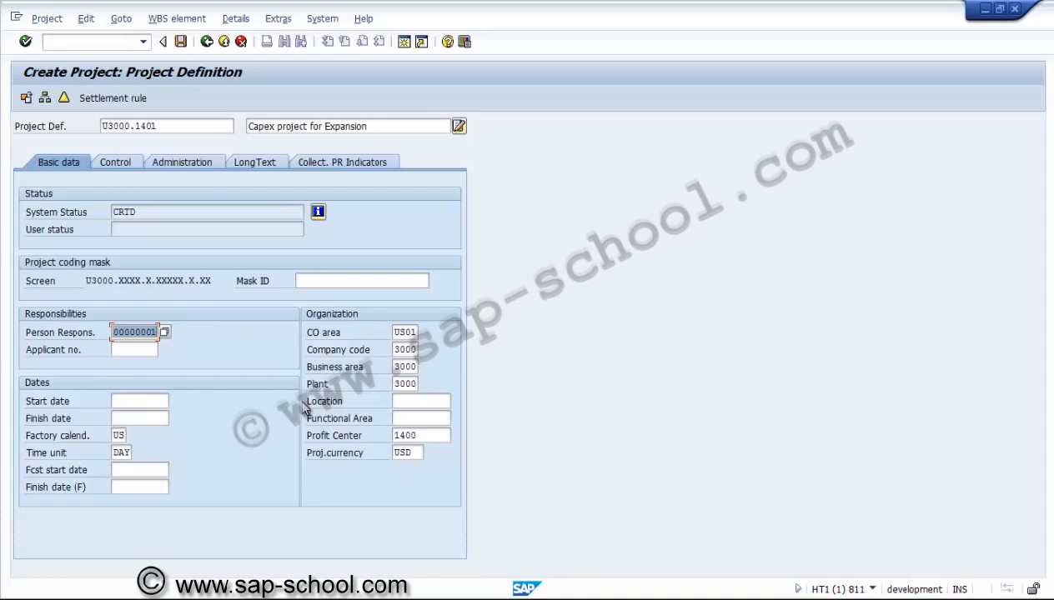
# Set the project start date to 01.01.2014 via the calendar and the finish date to 31.12.2014
pyautogui.press('Tab')
pyautogui.press('Tab')
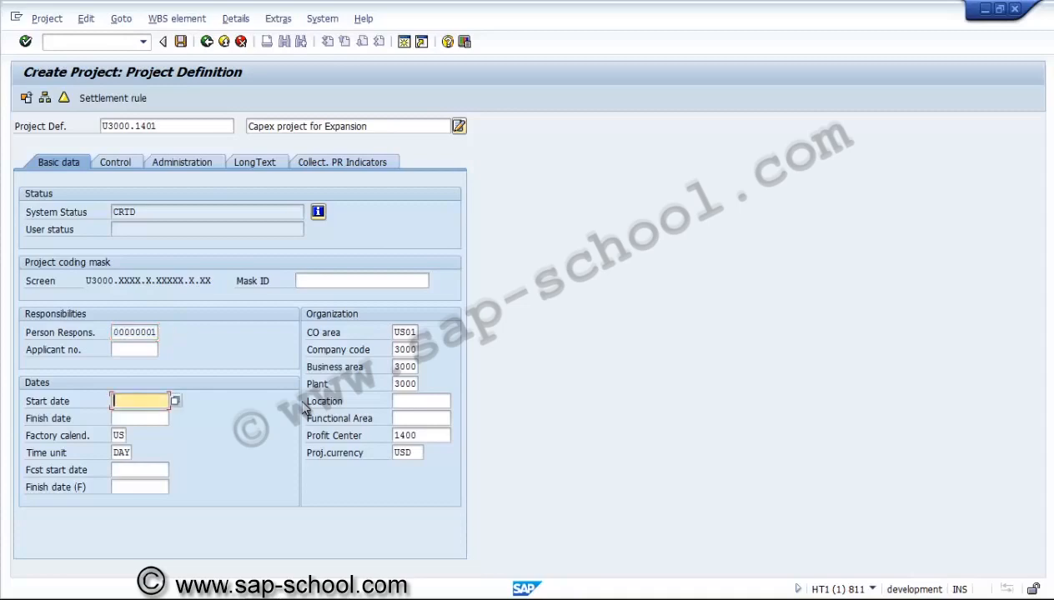
pyautogui.press('Return')
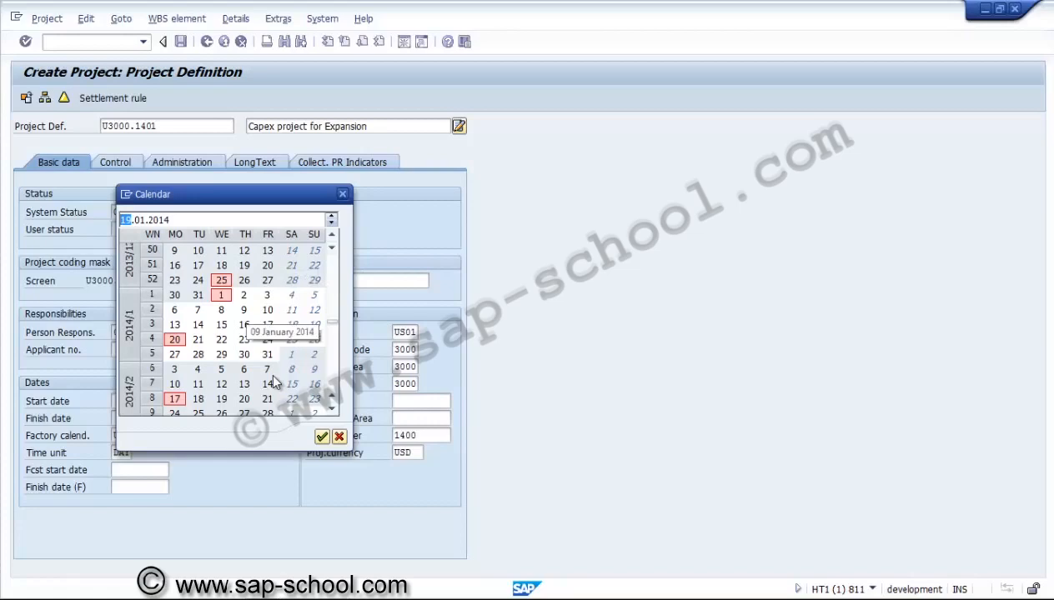
pyautogui.doubleClick(221, 295)
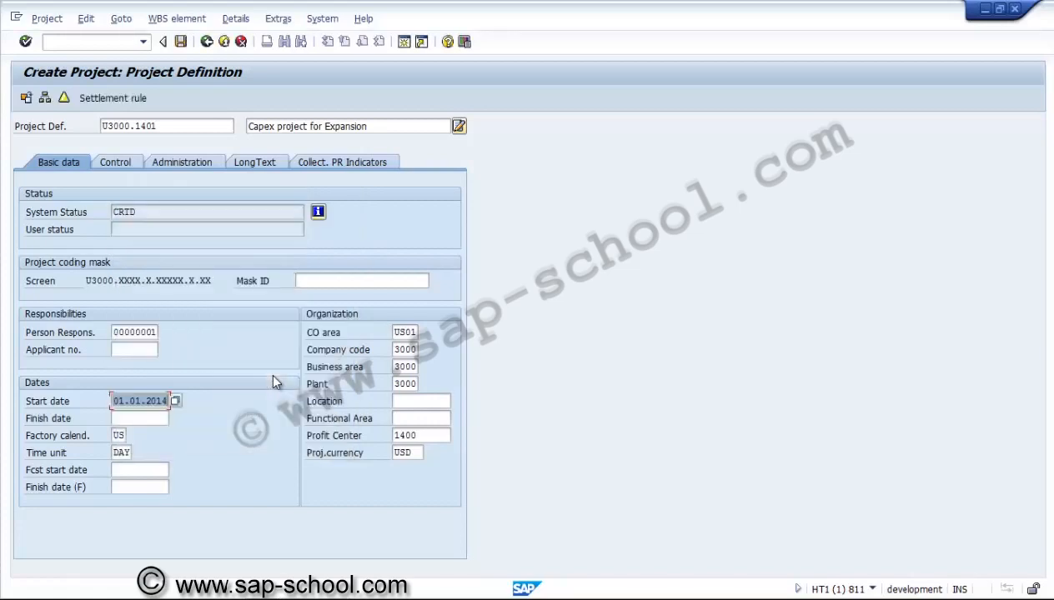
pyautogui.press('Tab')
pyautogui.write('31')
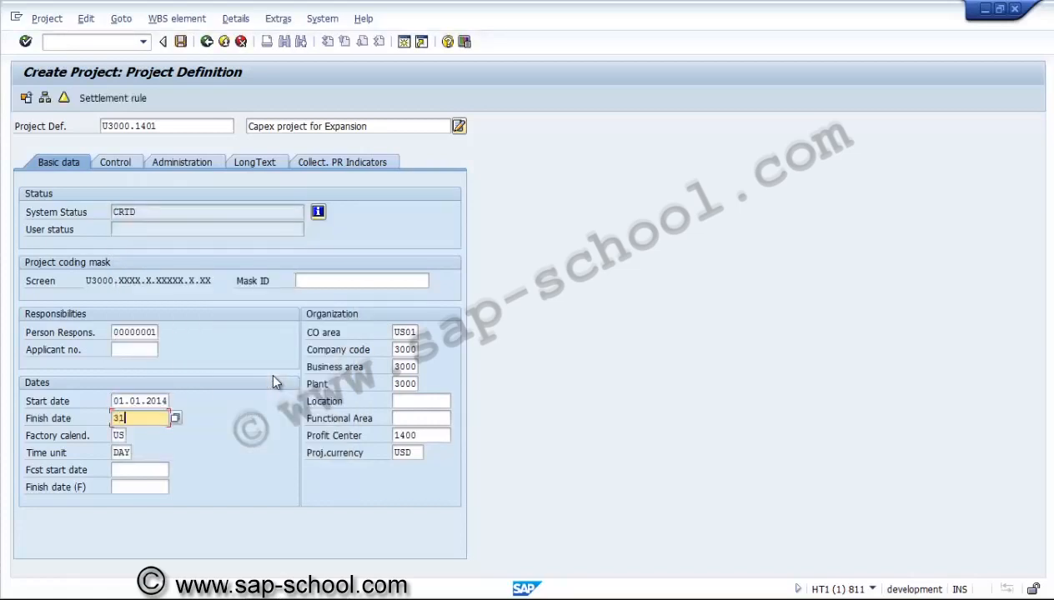
pyautogui.write('.12.2014')
pyautogui.press('Tab')
pyautogui.press('Tab')
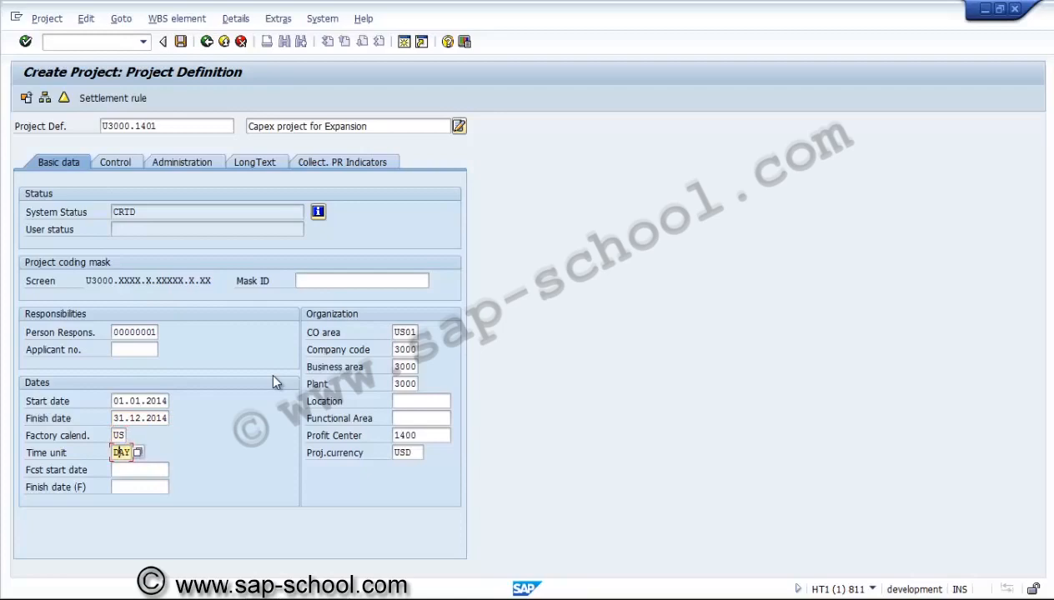
# Select business area 3000 Automotive from the business area value list
pyautogui.press('Tab')
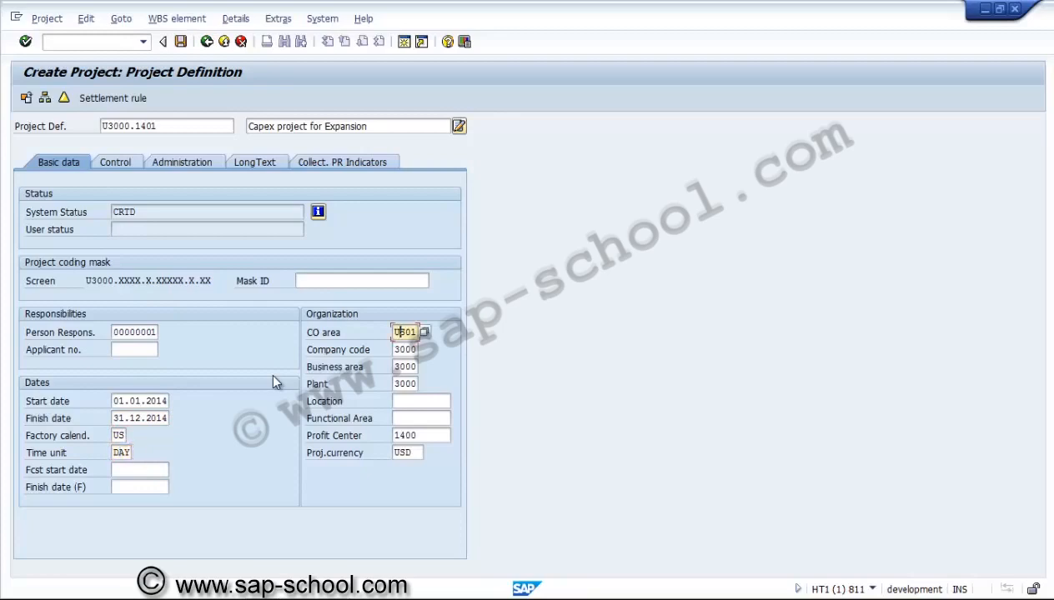
pyautogui.press('Tab')
pyautogui.press('Tab')
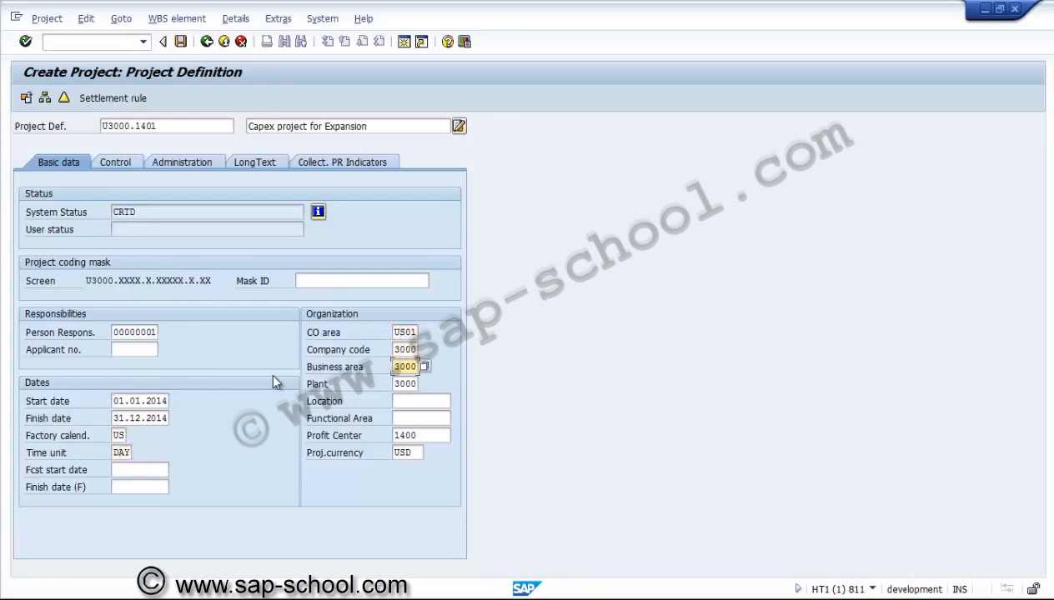
pyautogui.press('Tab')
pyautogui.hotkey('shift', 'Tab')
pyautogui.press('Return')
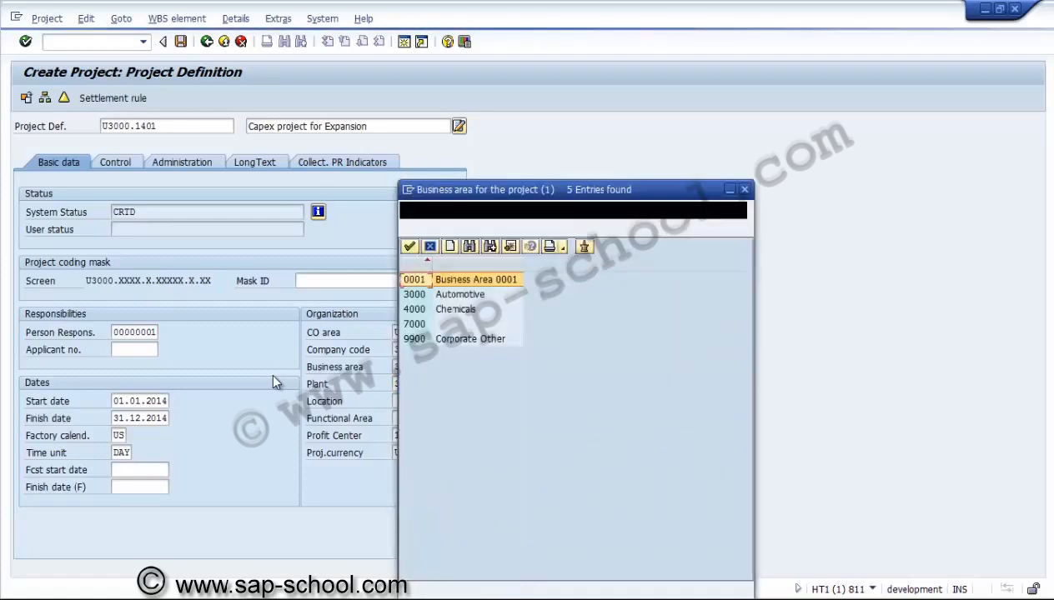
pyautogui.press('Down')
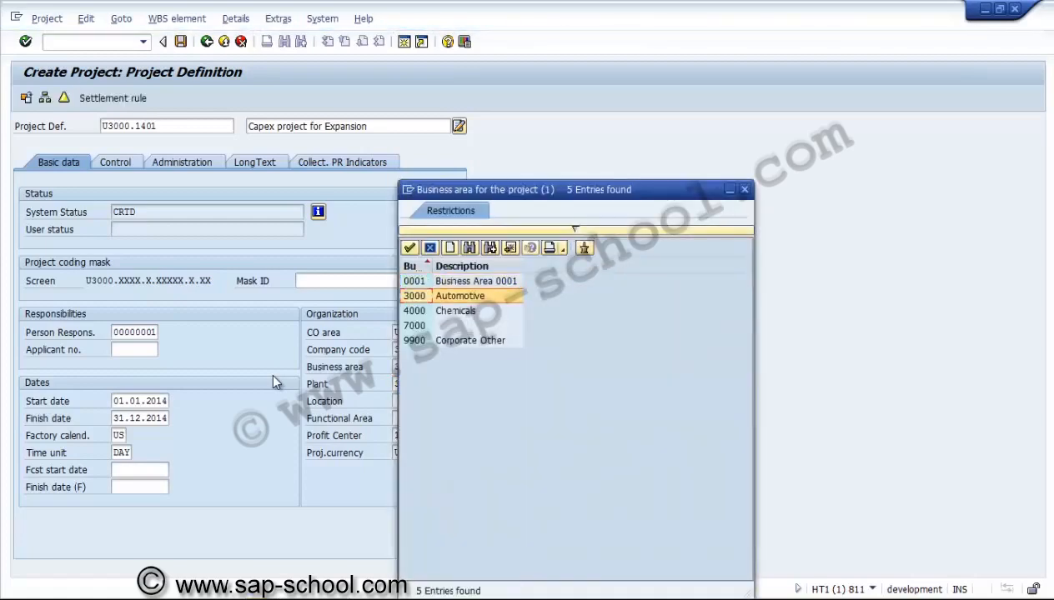
pyautogui.press('Return')
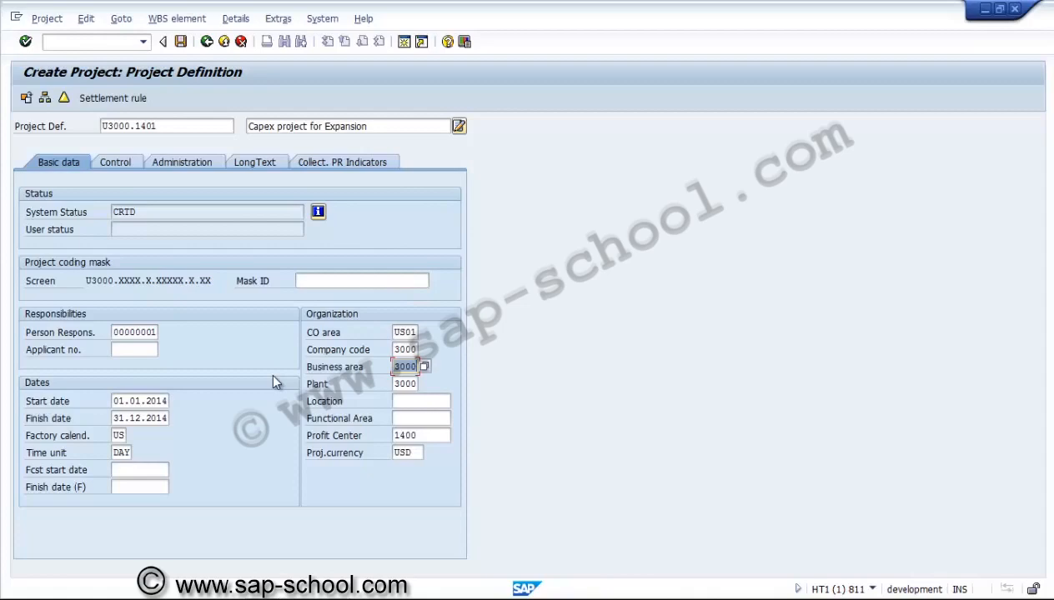
# Review the project definition's control settings, including profiles, planning dates and WBS status profile
pyautogui.press('Tab')
pyautogui.press('Tab')
pyautogui.press('Tab')
pyautogui.press('Tab')
pyautogui.press('Tab')
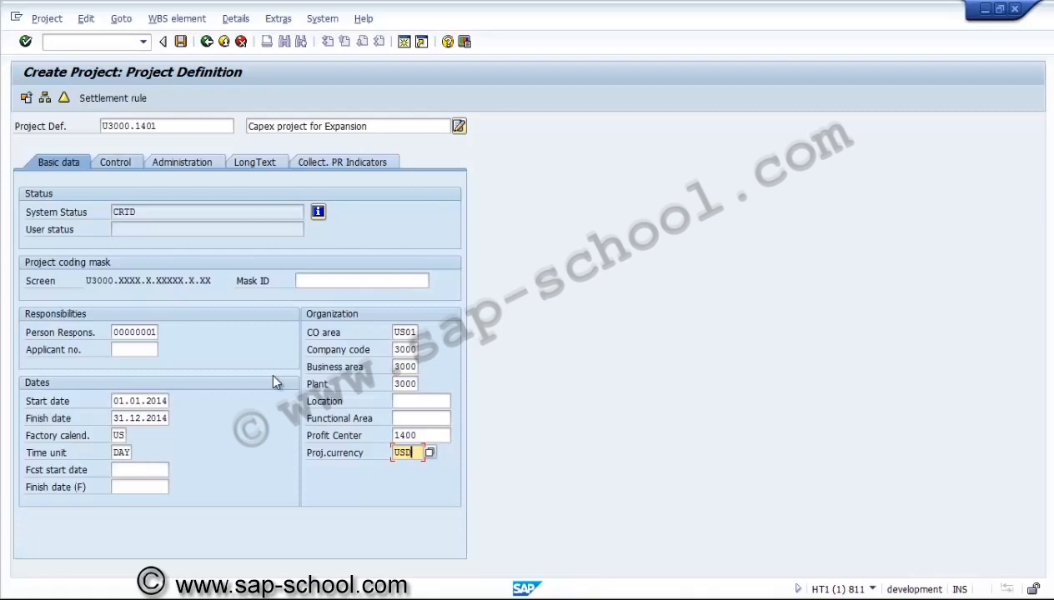
pyautogui.press('Return')
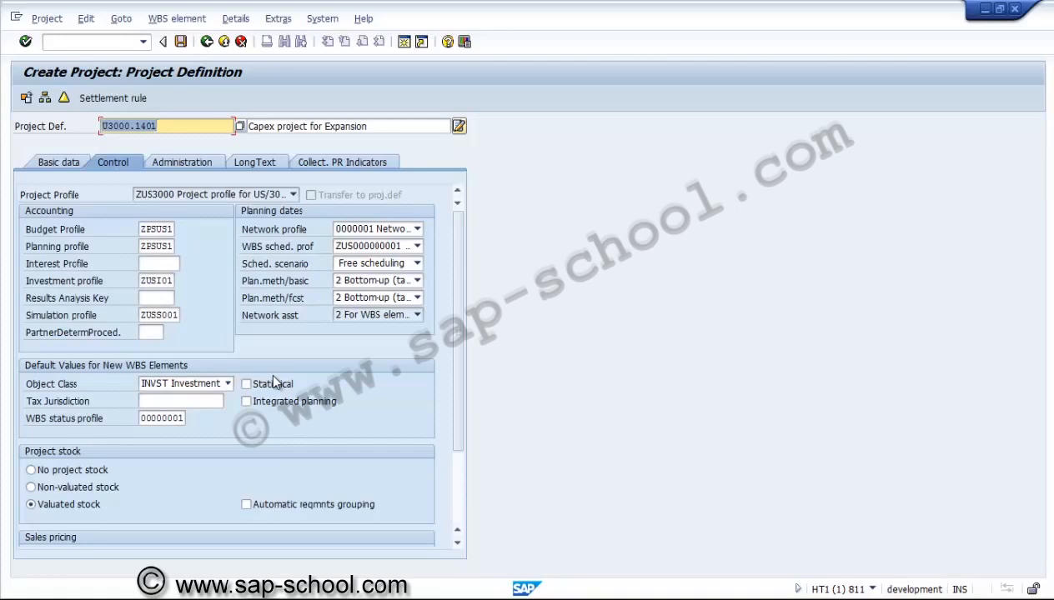
pyautogui.press('Down')
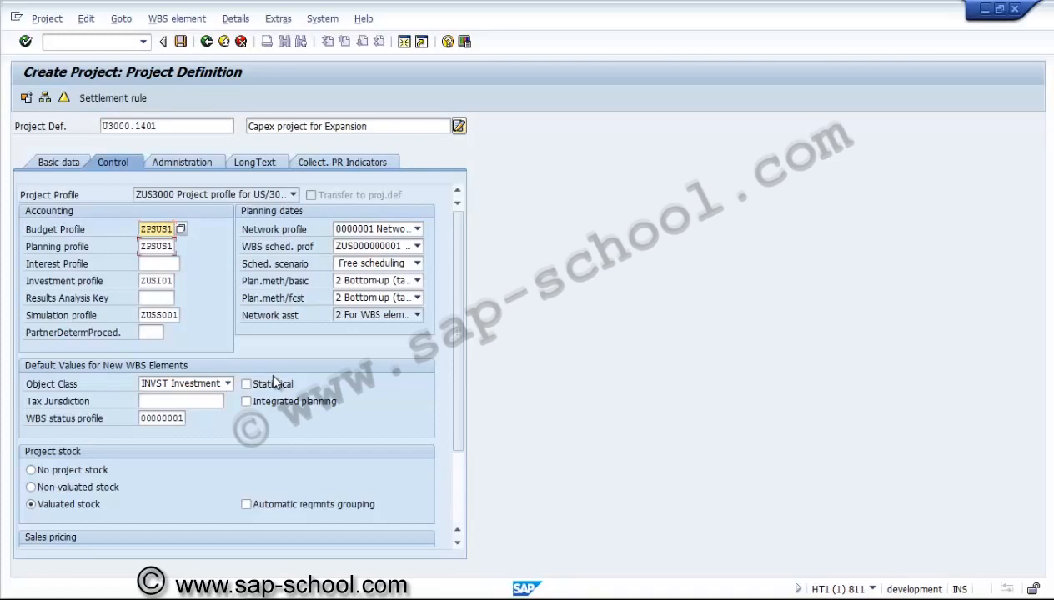
pyautogui.press('Tab')
pyautogui.press('Tab')
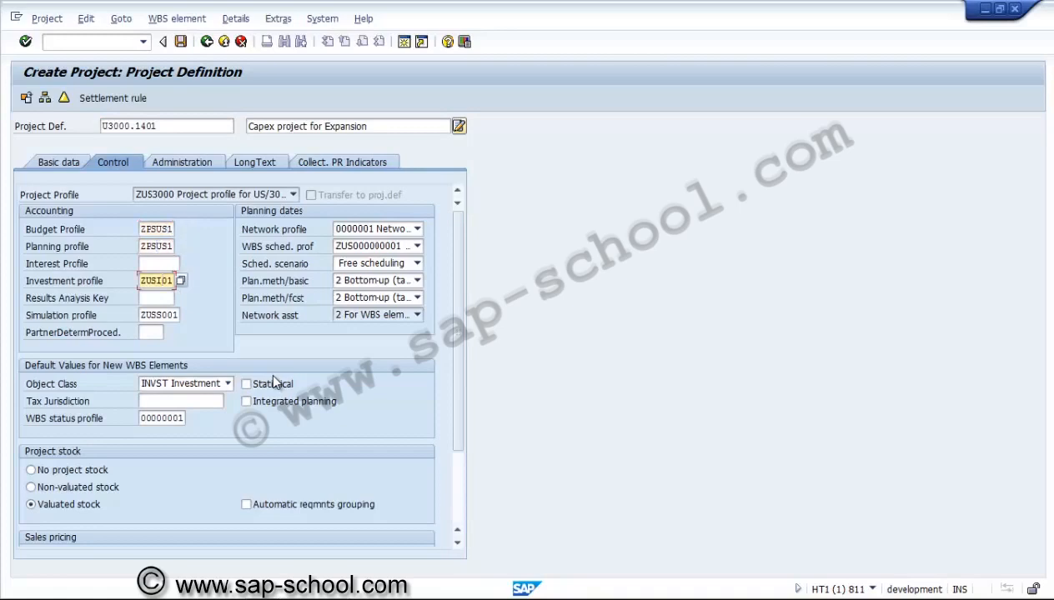
pyautogui.press('Tab')
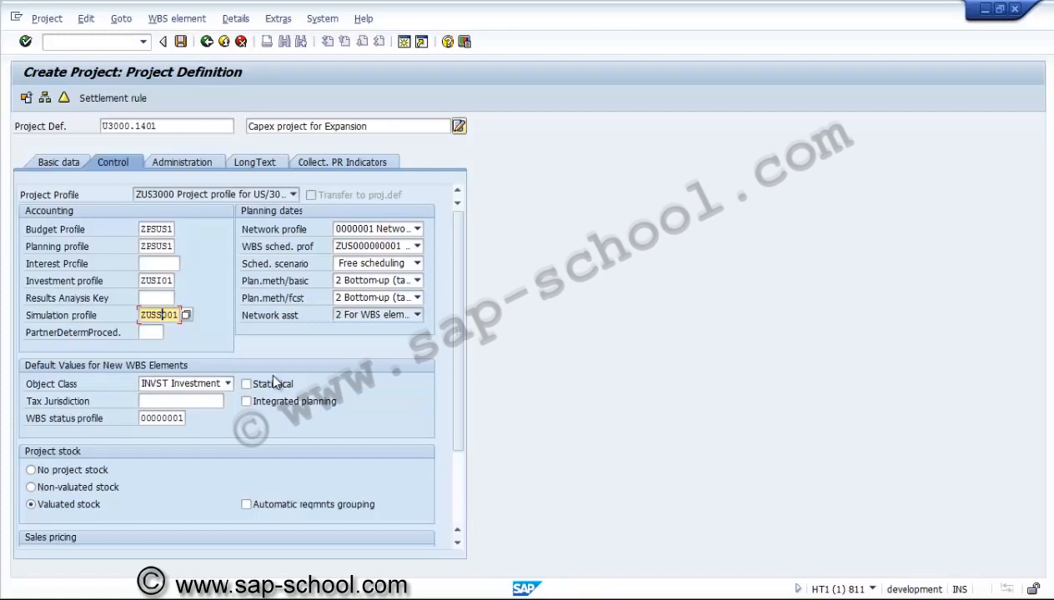
pyautogui.click(147, 418)
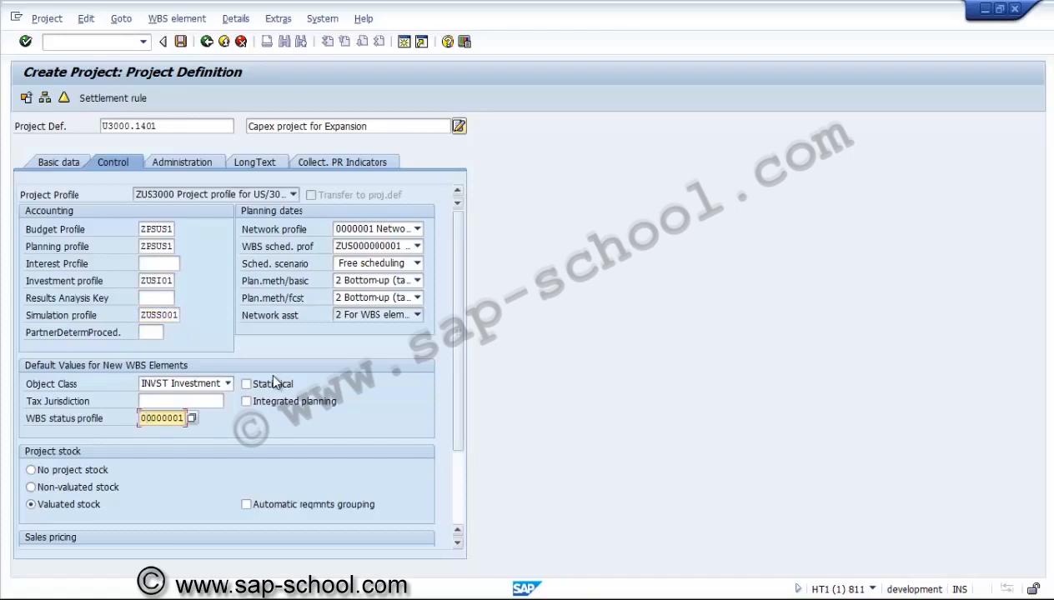
pyautogui.moveTo(457, 331); pyautogui.dragTo(458, 401)
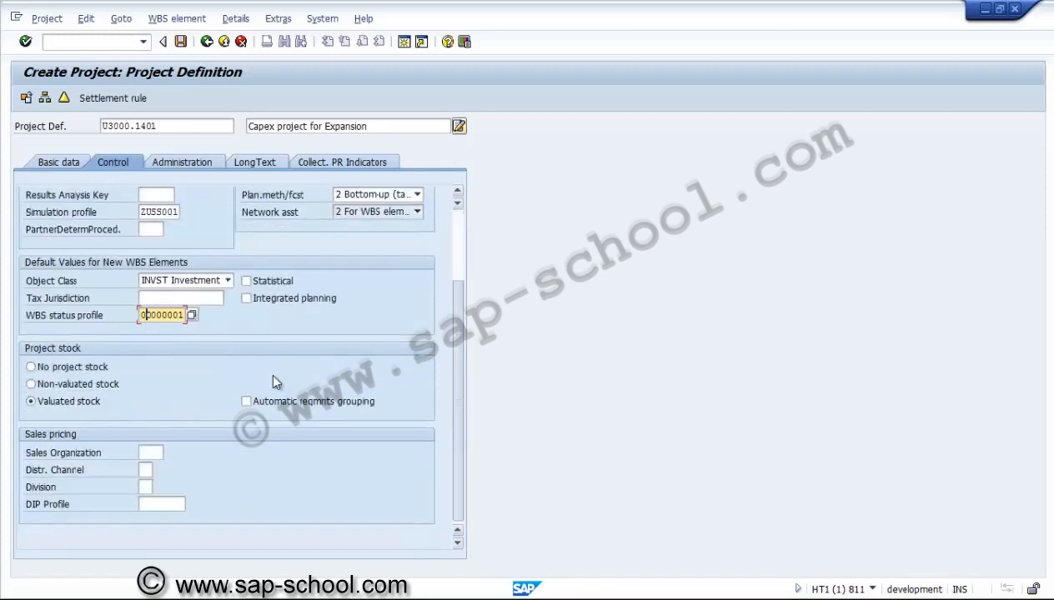
# Check the Administration and Long Text tabs of the project definition, returning to basic data
pyautogui.click(181, 162)
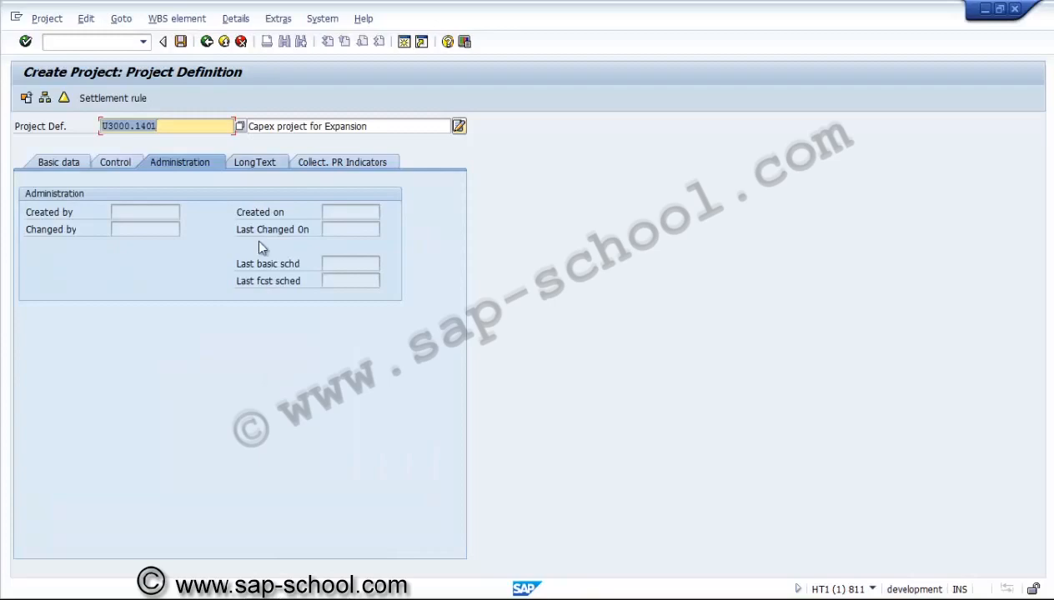
pyautogui.click(252, 162)
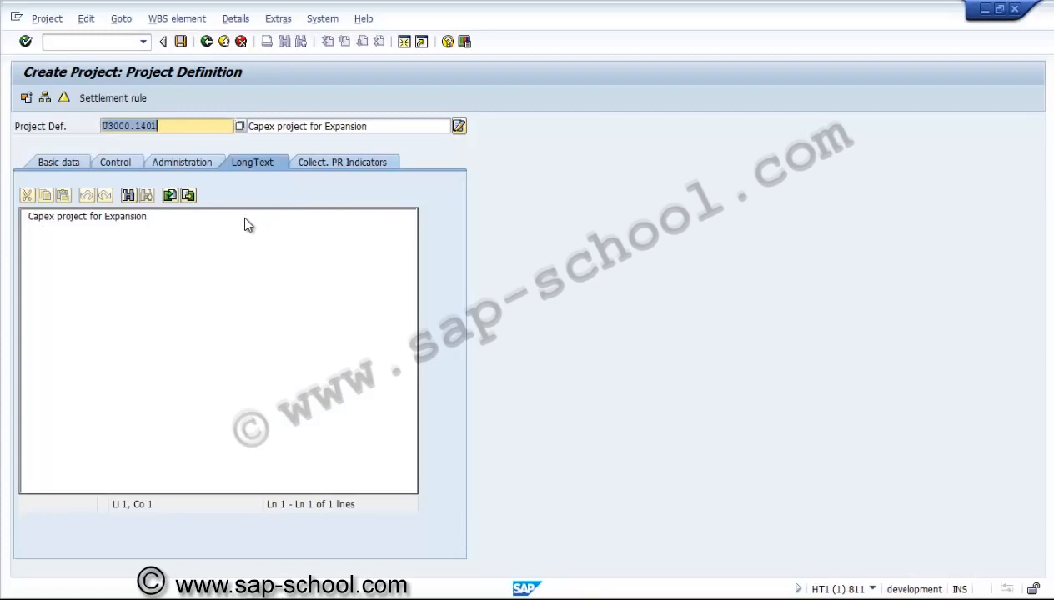
pyautogui.click(342, 162)
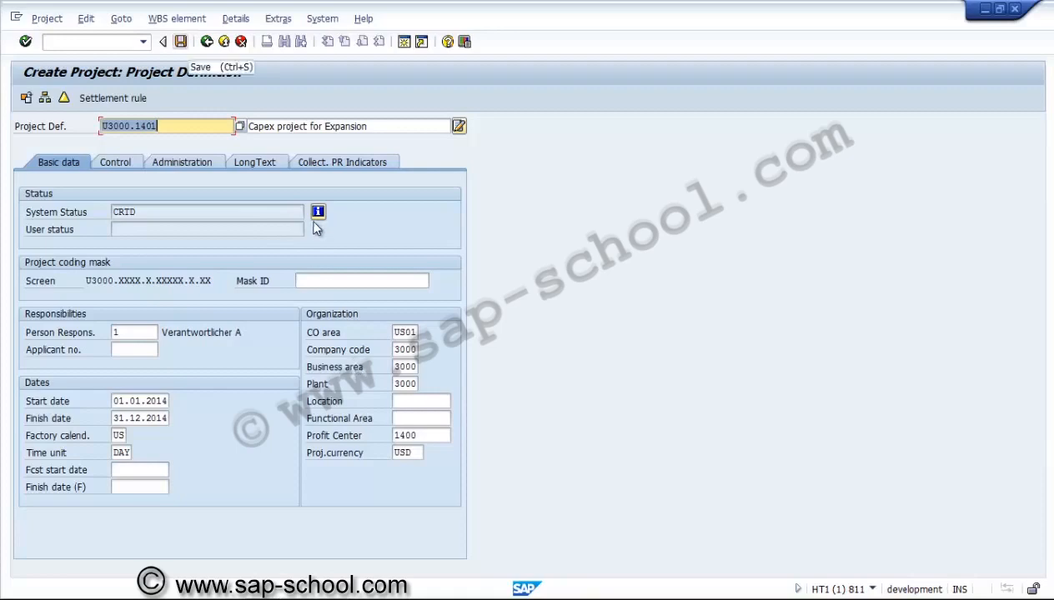
# Save the new project, then display project U3000.1401 and open its project definition
pyautogui.hotkey('ctrl', 's')
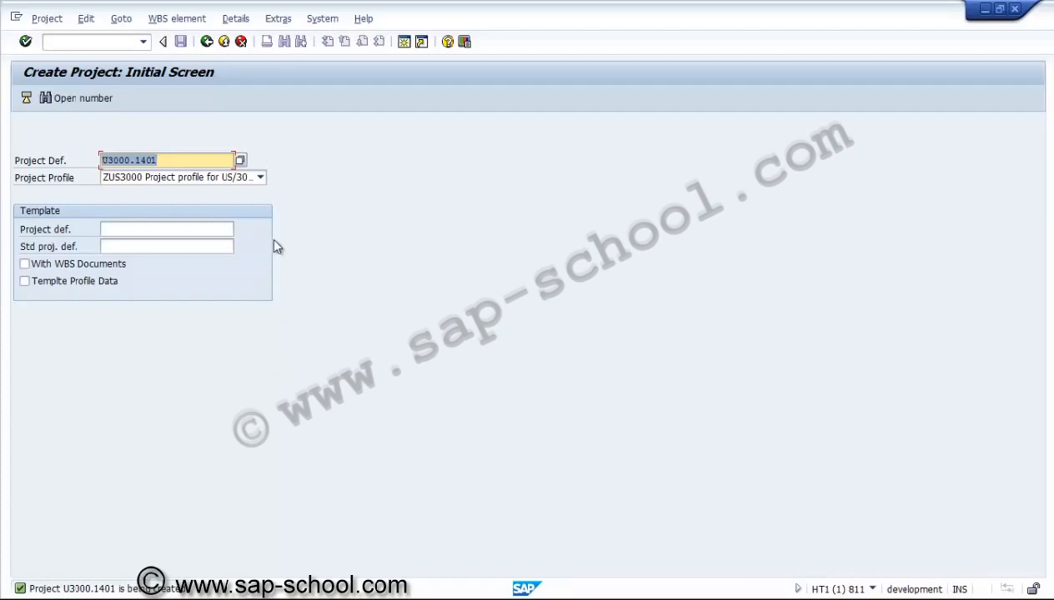
pyautogui.press('F10')
pyautogui.press('Down')
pyautogui.press('Down')
pyautogui.press('Down')
pyautogui.press('Down')
pyautogui.press('Down')
pyautogui.press('Up')
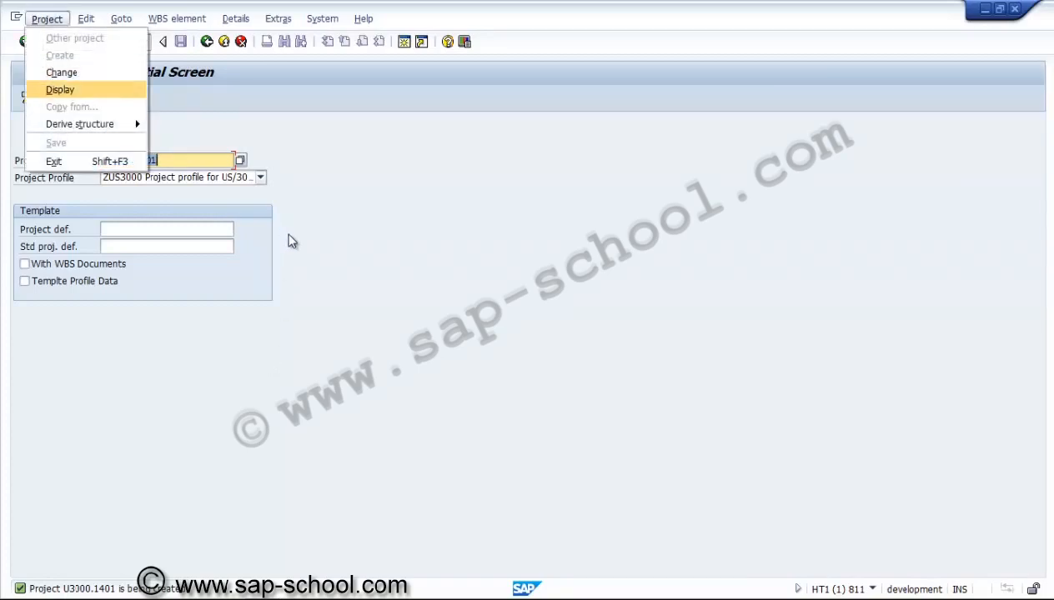
pyautogui.press('Return')
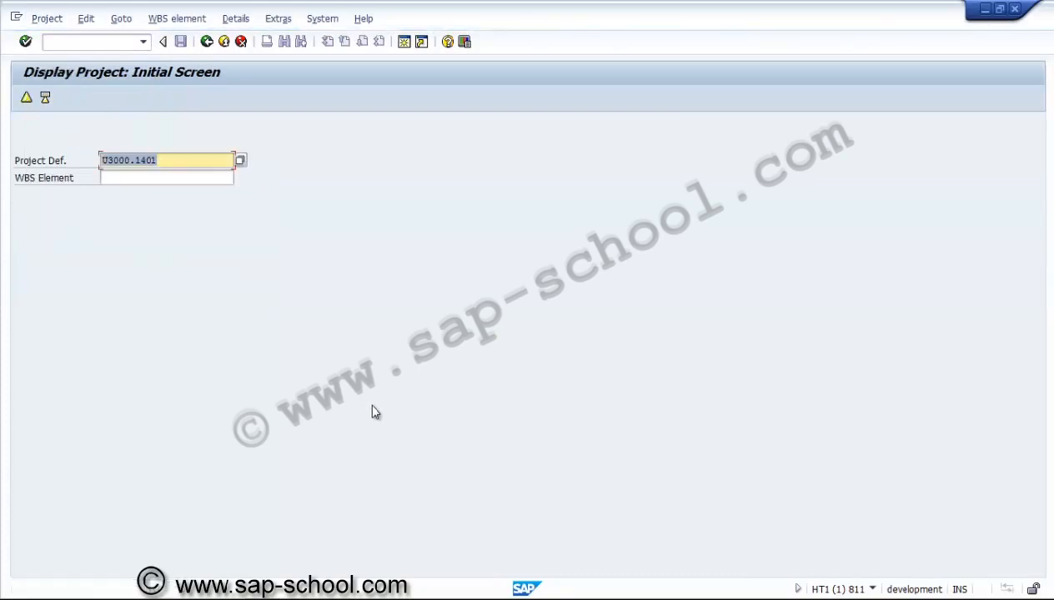
pyautogui.press('Return')
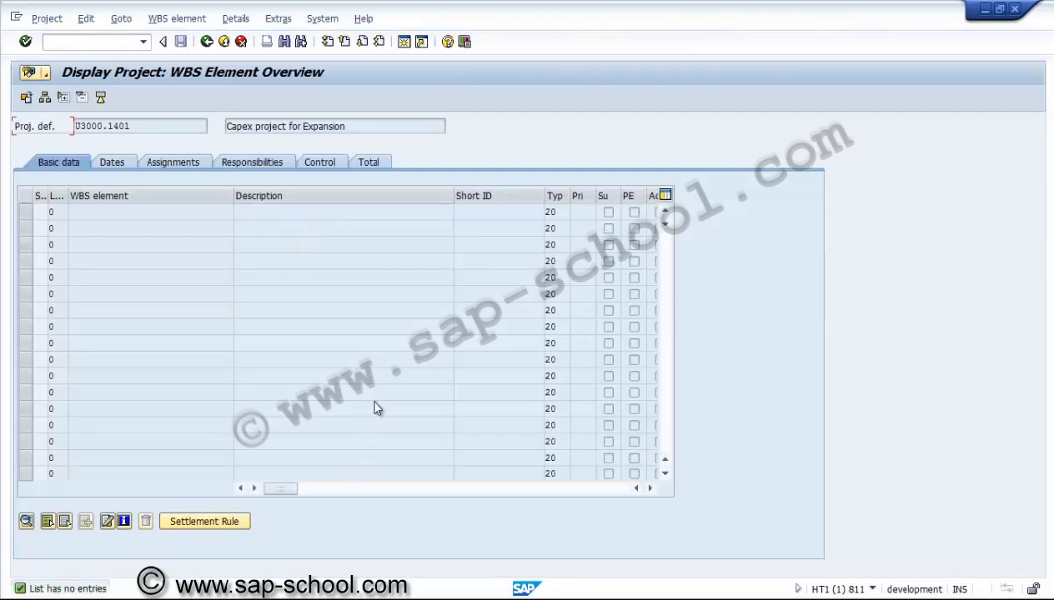
pyautogui.click(100, 98)
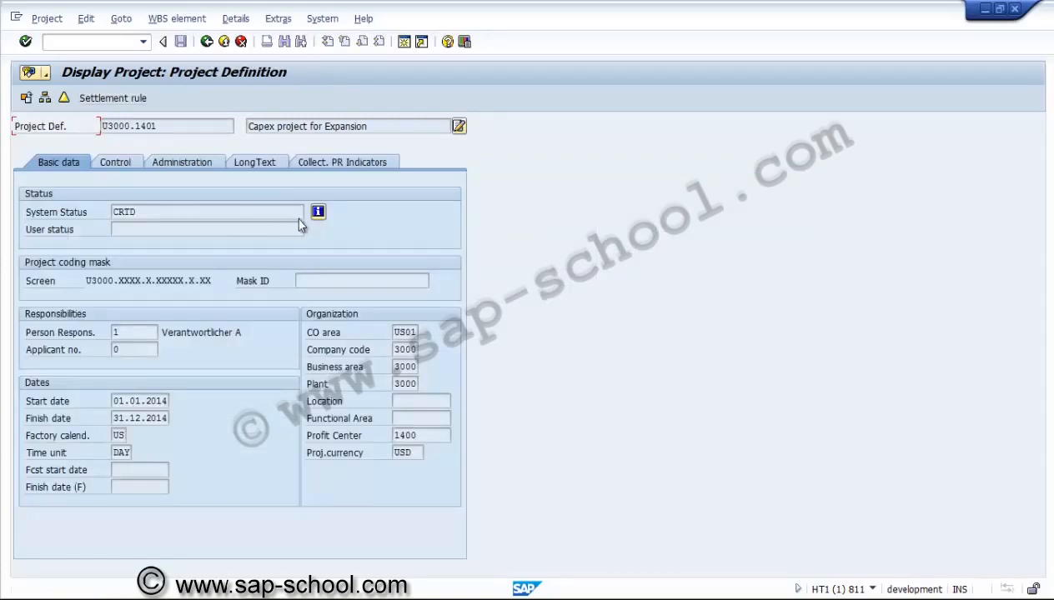
# Switch project U3000.1401 from display to change mode and open its WBS element overview
pyautogui.click(158, 126)
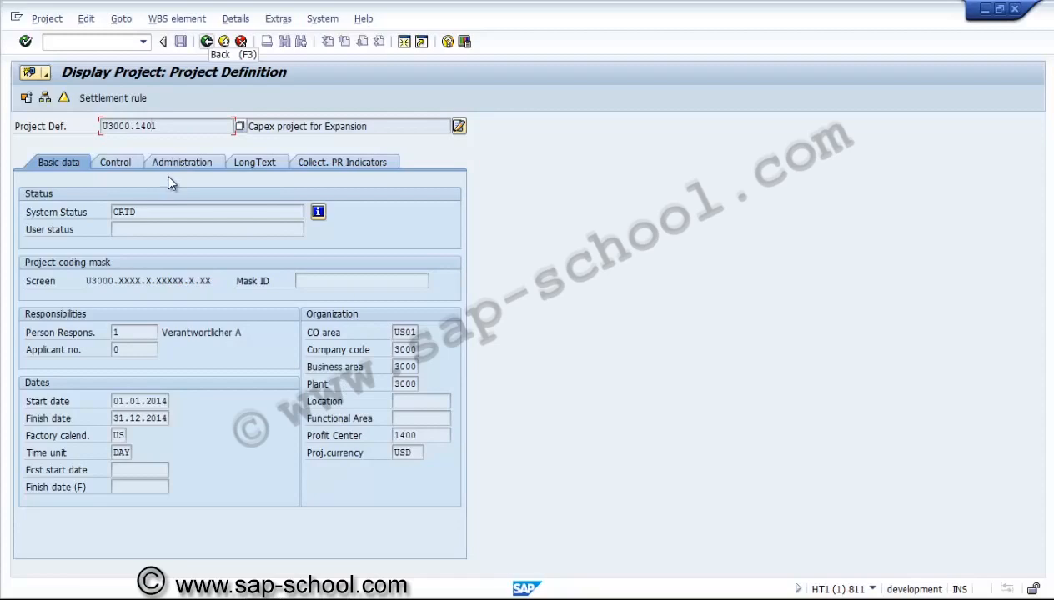
pyautogui.press('F3')
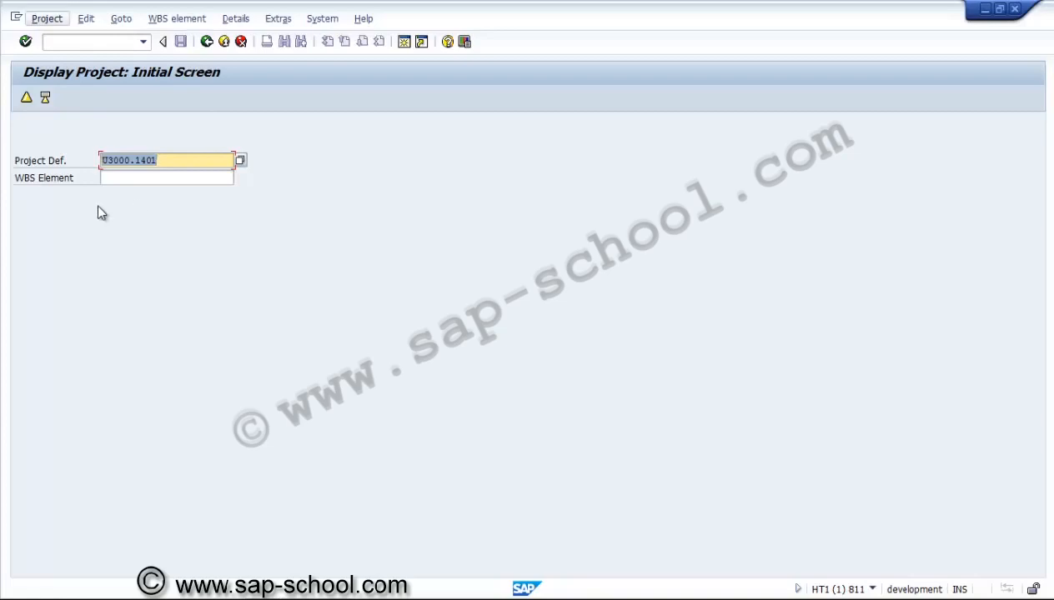
pyautogui.press('Down')
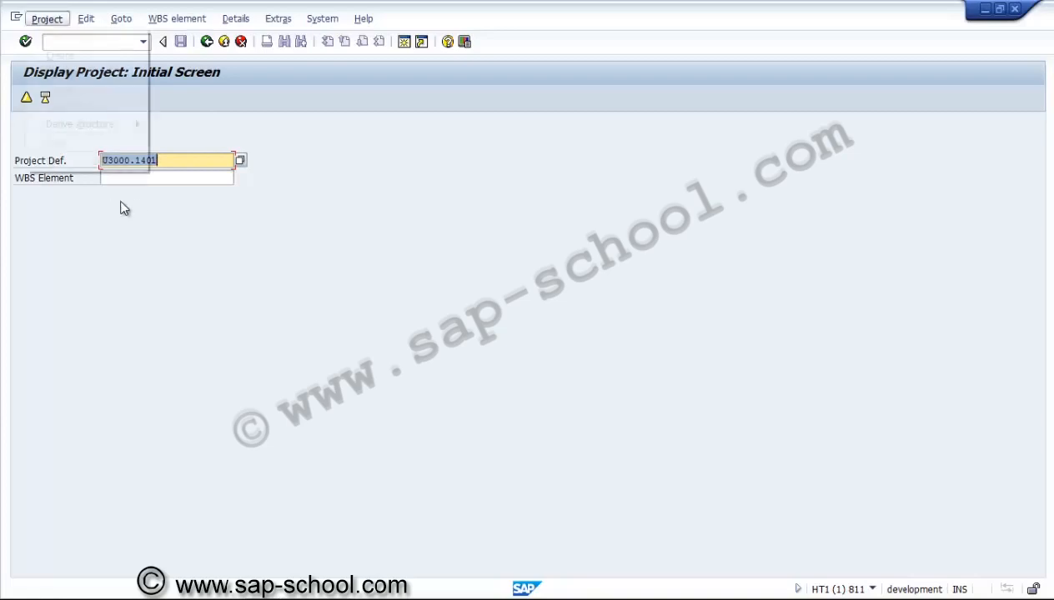
pyautogui.press('Down')
pyautogui.press('Return')
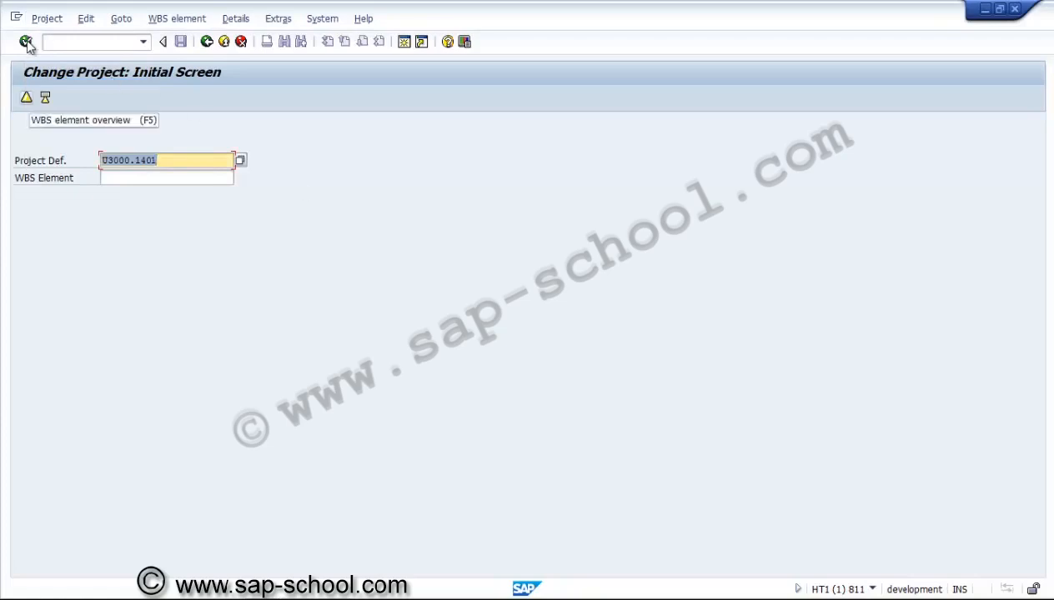
pyautogui.press('F5')
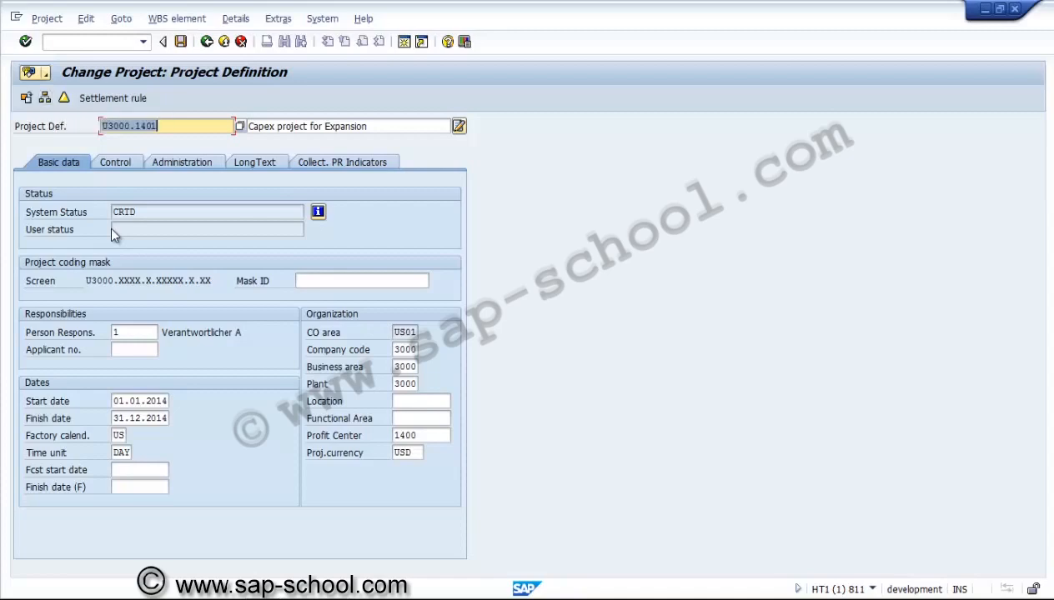
pyautogui.click(64, 98)
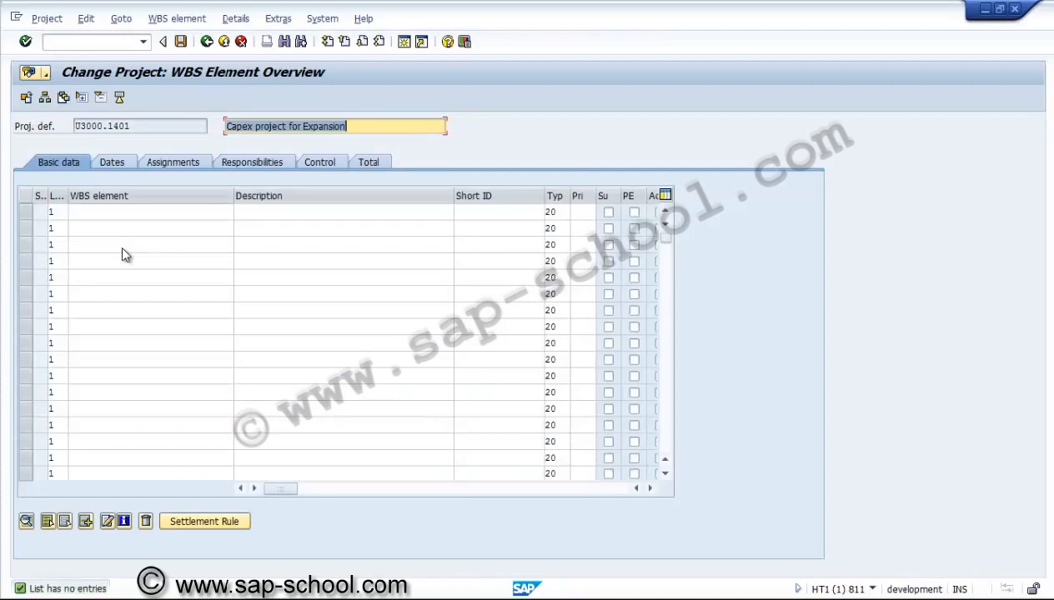
# Enter WBS elements U3000.1401 and U3000.1401.C in the overview list
pyautogui.press('Tab')
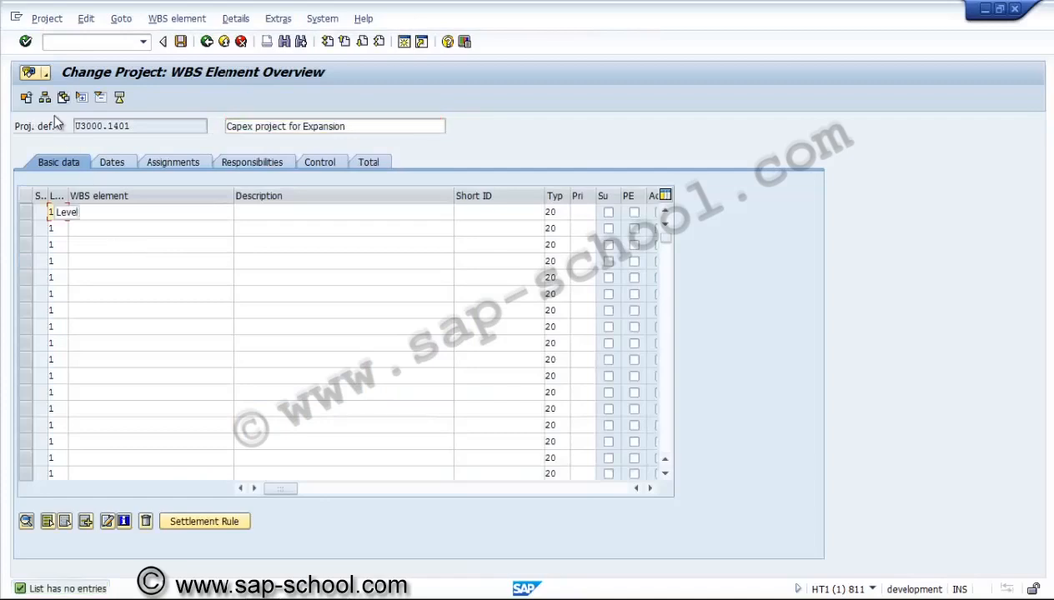
pyautogui.moveTo(68, 195); pyautogui.dragTo(100, 195)
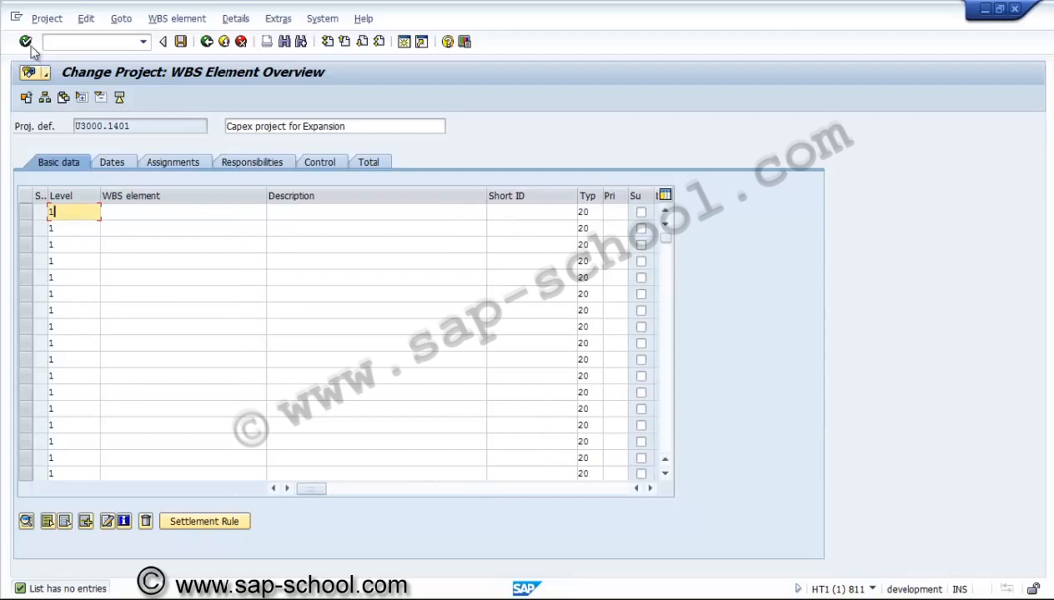
pyautogui.moveTo(100, 195); pyautogui.dragTo(78, 195)
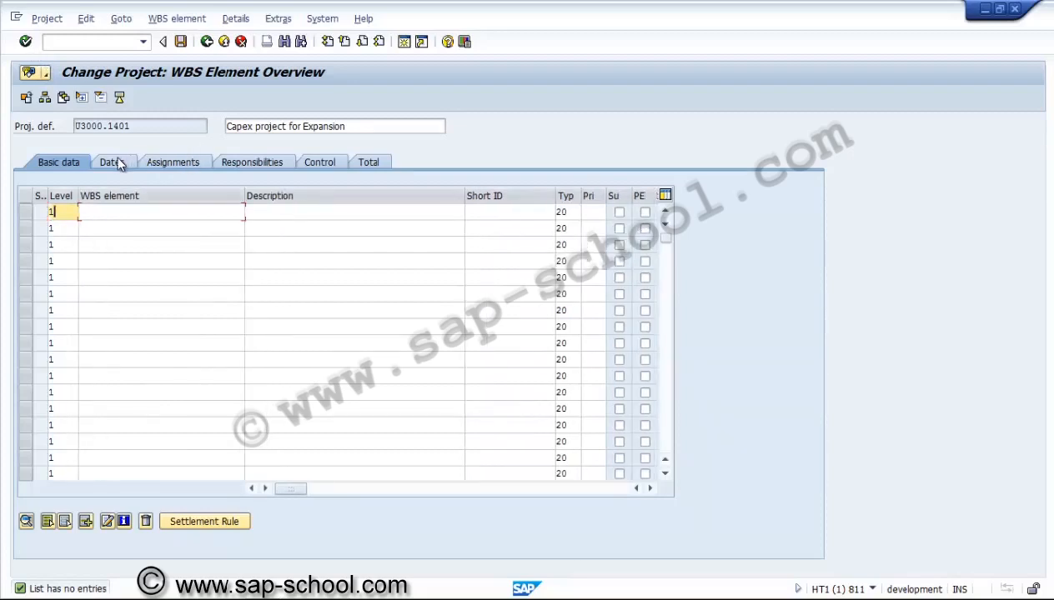
pyautogui.press('Tab')
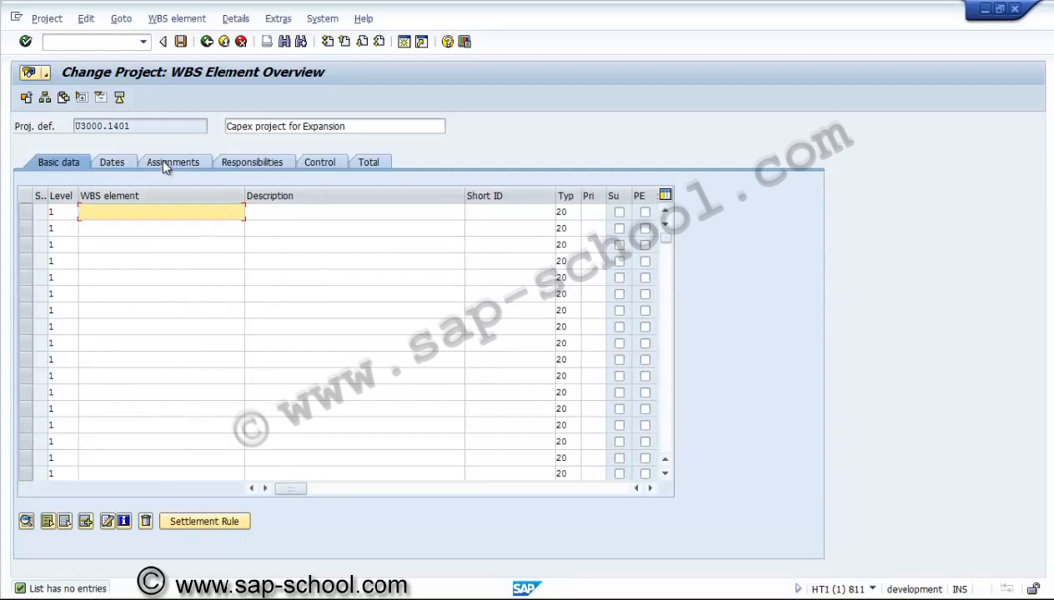
pyautogui.write('U3000.1401')
pyautogui.press('Down')
pyautogui.write('U3000')
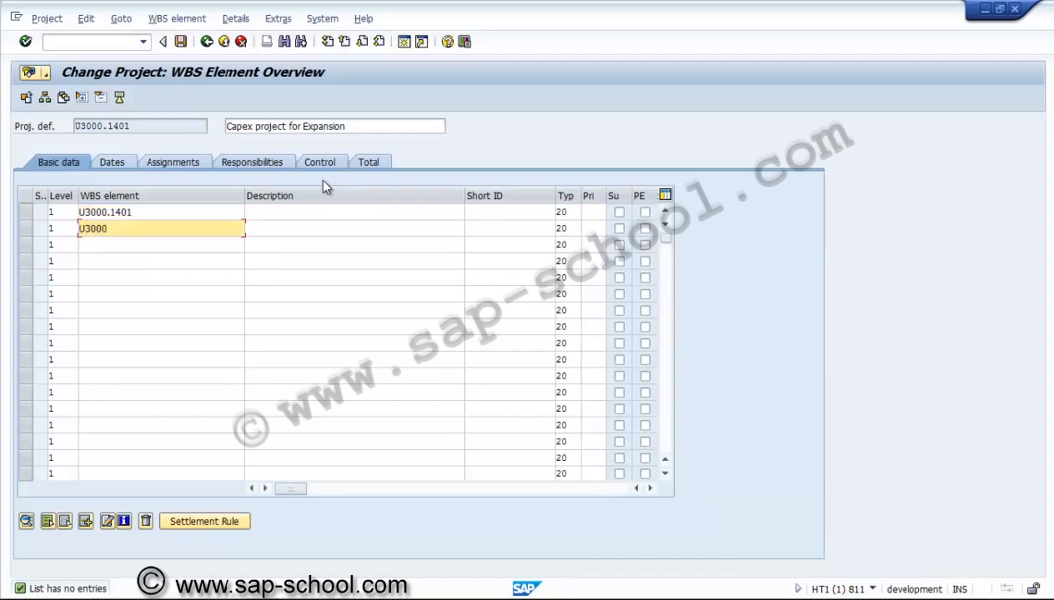
pyautogui.write('.1401.')
pyautogui.write('C')
pyautogui.press('Down')
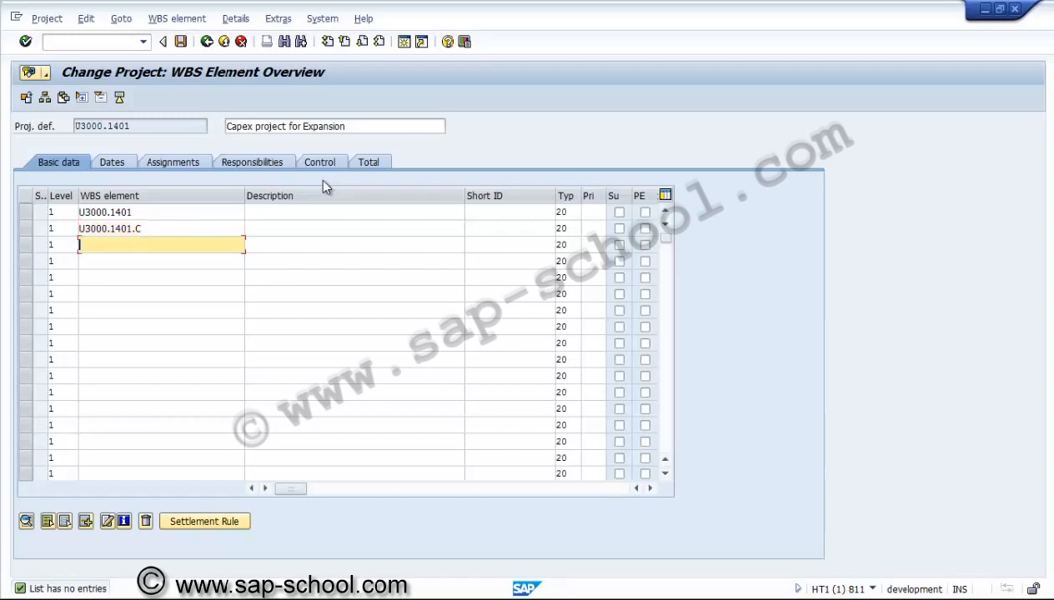
# Add WBS elements U3000.1401.E and U3000.1401.P and confirm the entries
pyautogui.write('U3000.1401.E')
pyautogui.press('Down')
pyautogui.write('U3000.1401')
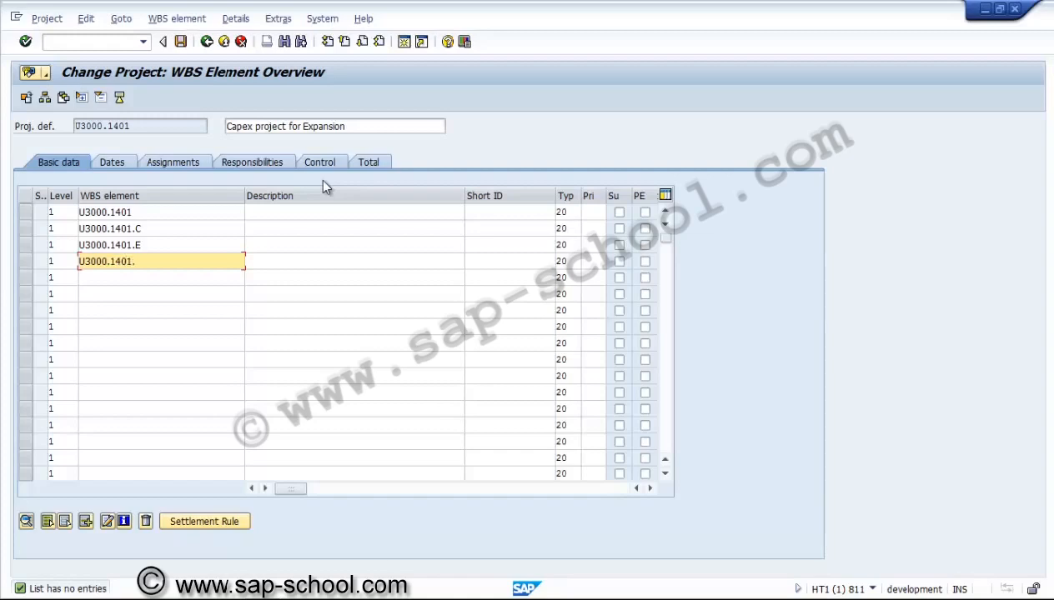
pyautogui.write('.P')
pyautogui.press('Return')
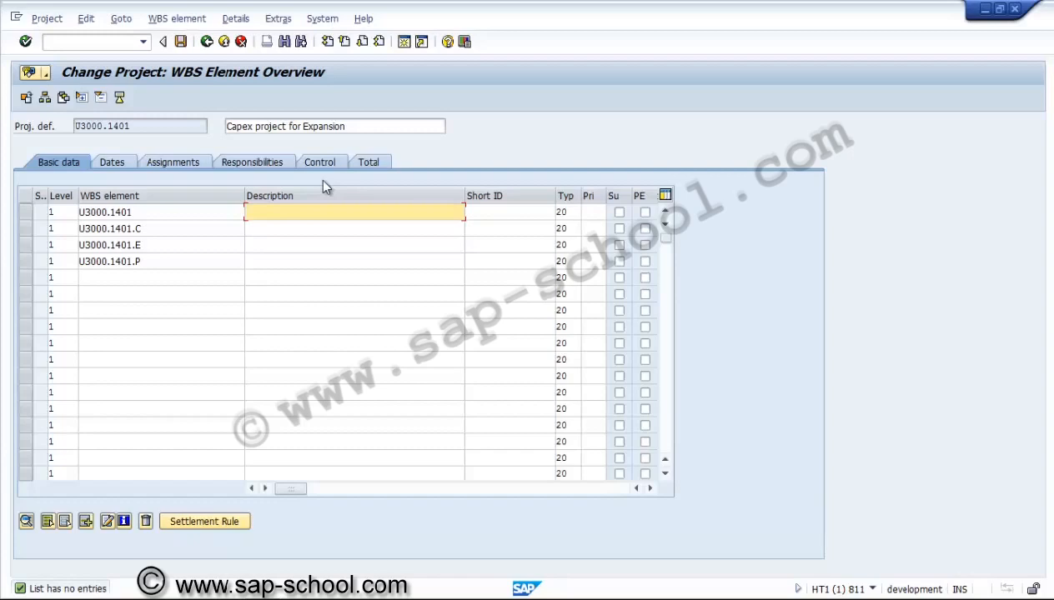
# Enter descriptions Project, Civil, Equipment and Pre-operative for the four WBS elements
pyautogui.write('pROJECT')
pyautogui.press('BackSpace')
pyautogui.press('BackSpace')
pyautogui.press('BackSpace')
pyautogui.press('BackSpace')
pyautogui.press('BackSpace')
pyautogui.press('BackSpace')
pyautogui.press('BackSpace')
pyautogui.write('Project')
pyautogui.press('Down')
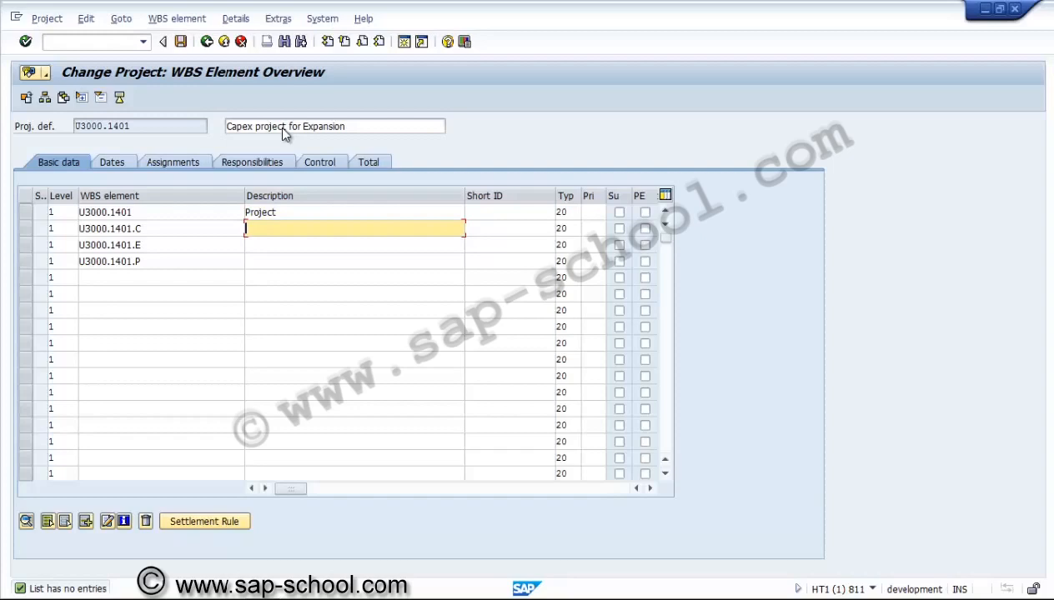
pyautogui.write('Civil')
pyautogui.press('Down')
pyautogui.write('E')
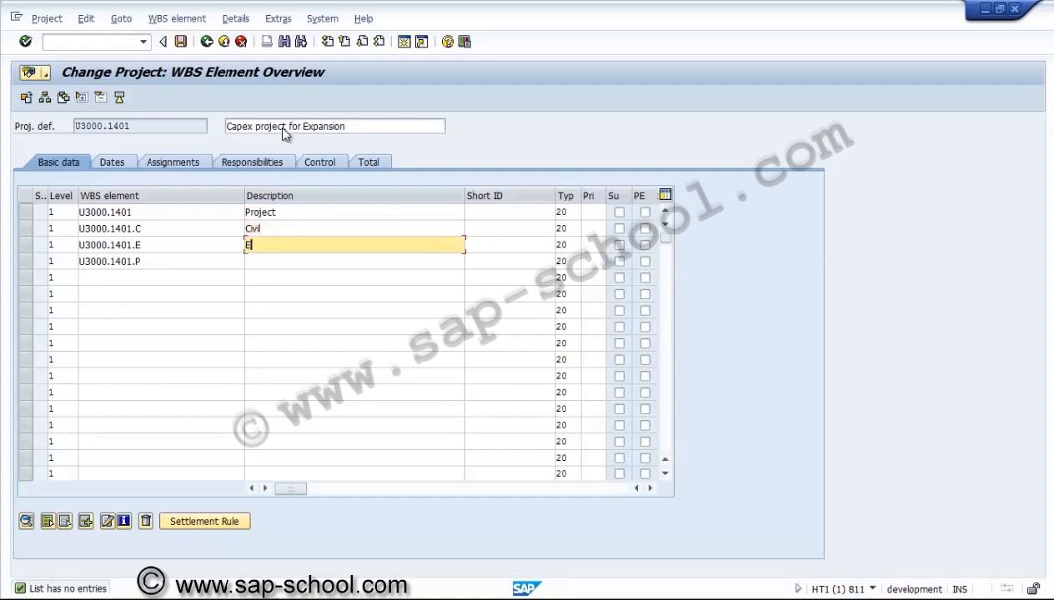
pyautogui.write('quipment')
pyautogui.press('Down')
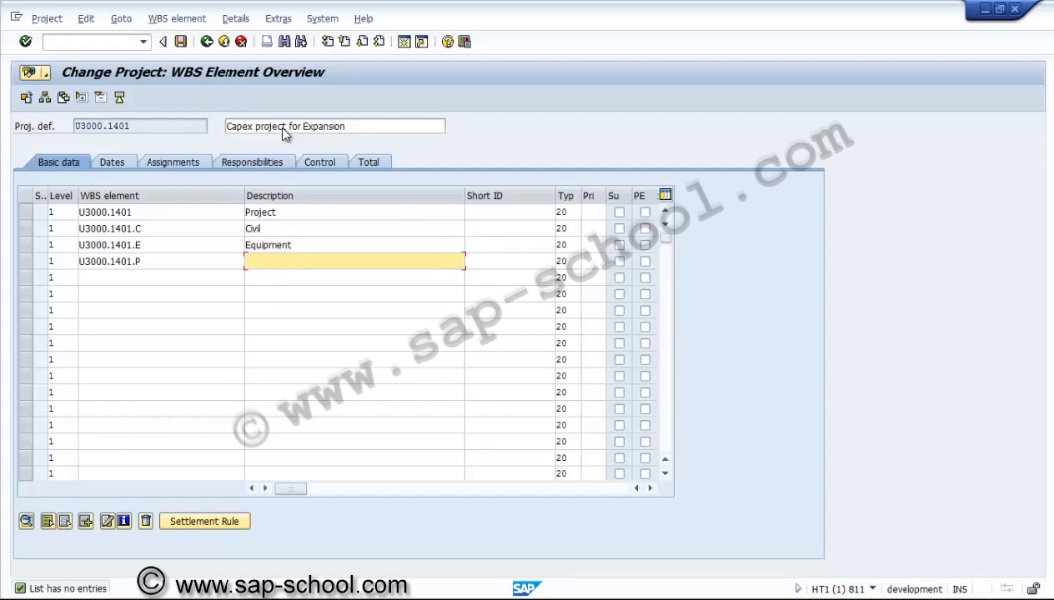
pyautogui.write('Pre-operative')
# Set the level of U3000.1401.C, U3000.1401.E and U3000.1401.P to 2 and confirm the hierarchy
pyautogui.click(130, 235)
pyautogui.press('Down')
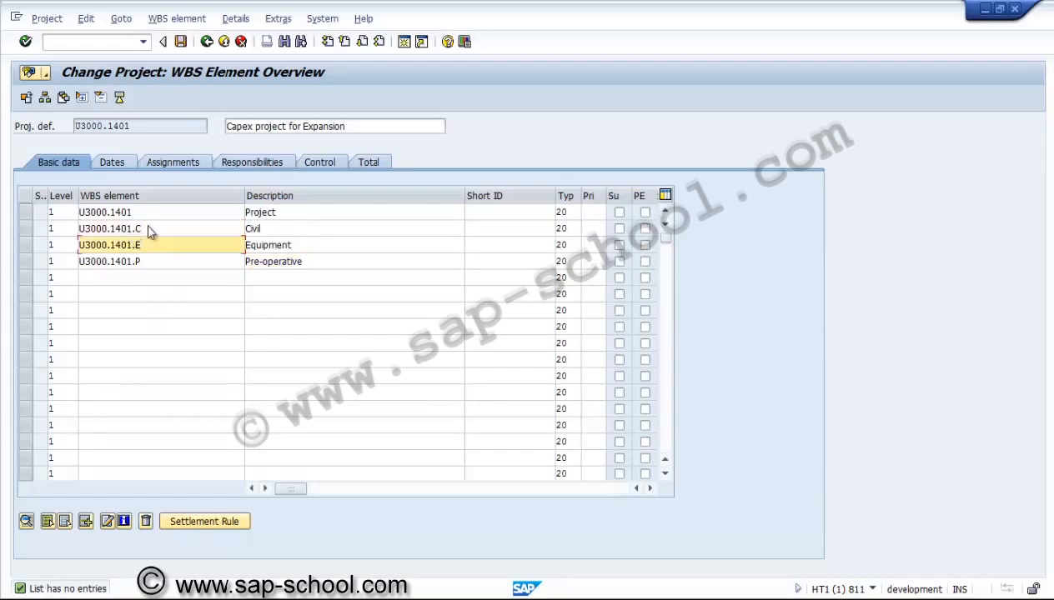
pyautogui.press('Down')
pyautogui.press('Up')
pyautogui.press('Up')
pyautogui.press('Up')
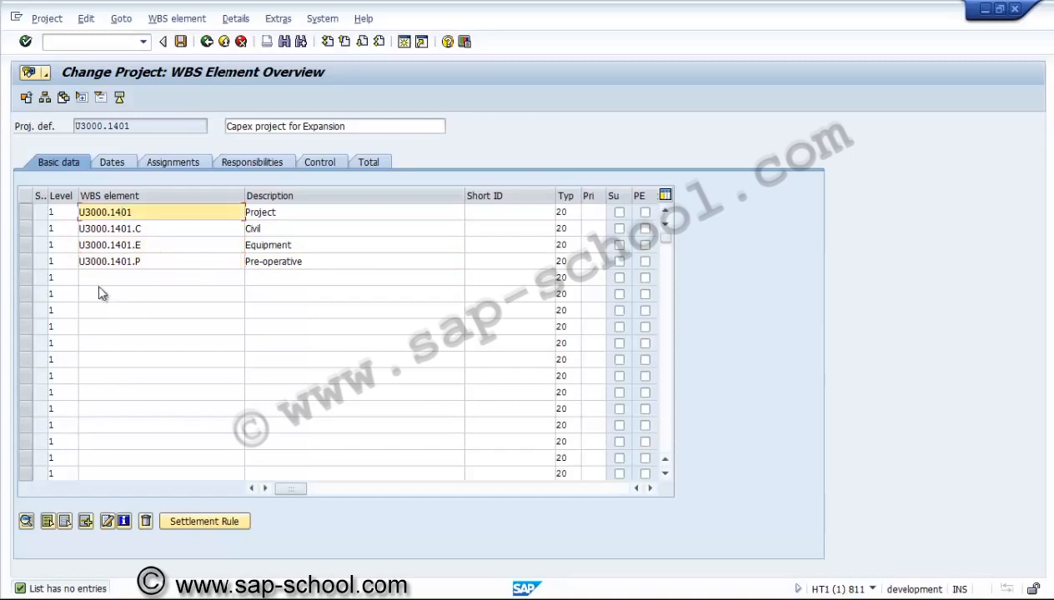
pyautogui.press('Down')
pyautogui.press('Down')
pyautogui.press('Down')
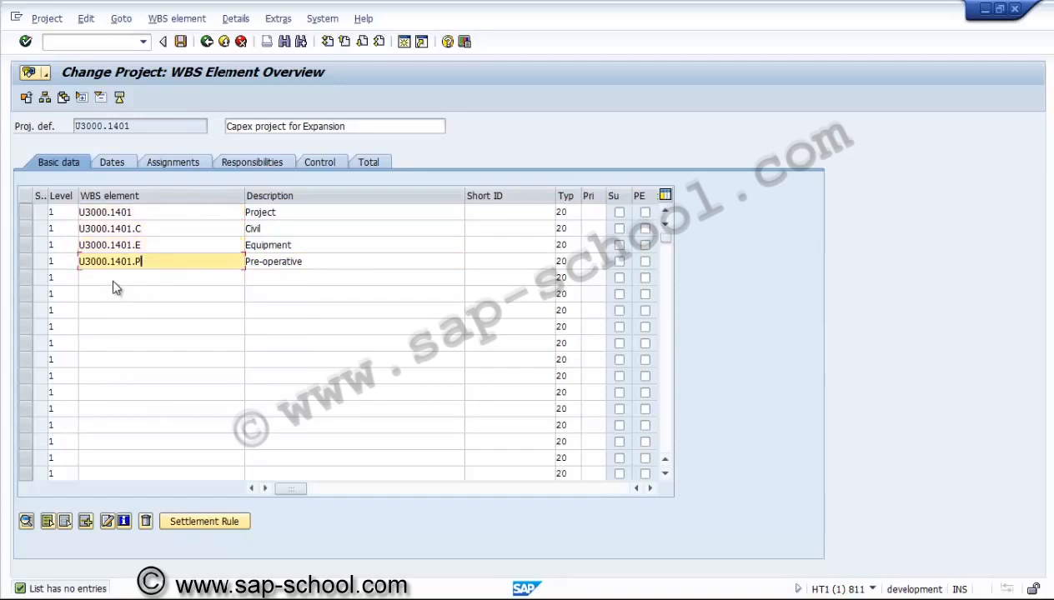
pyautogui.press('Up')
pyautogui.press('Up')
pyautogui.press('Left')
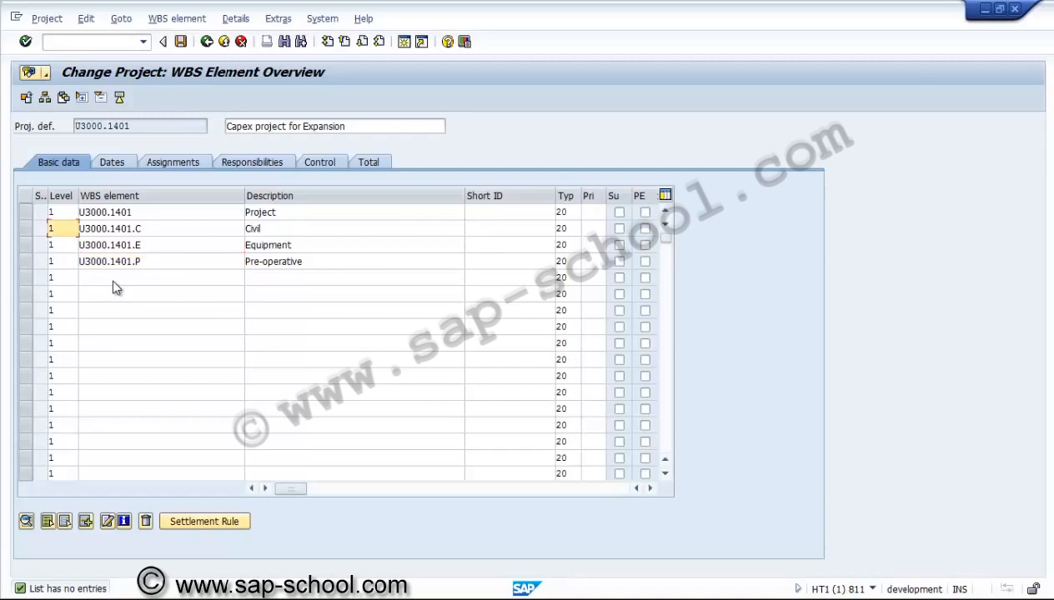
pyautogui.press('BackSpace')
pyautogui.write('2')
pyautogui.press('Down')
pyautogui.press('BackSpace')
pyautogui.write('2')
pyautogui.press('Down')
pyautogui.write('2')
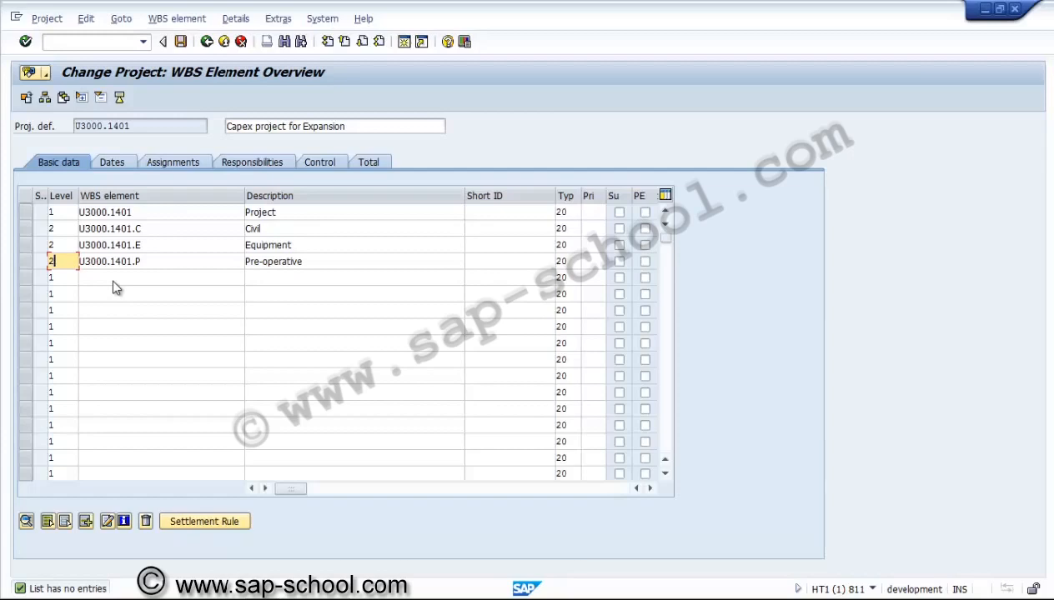
pyautogui.press('Return')
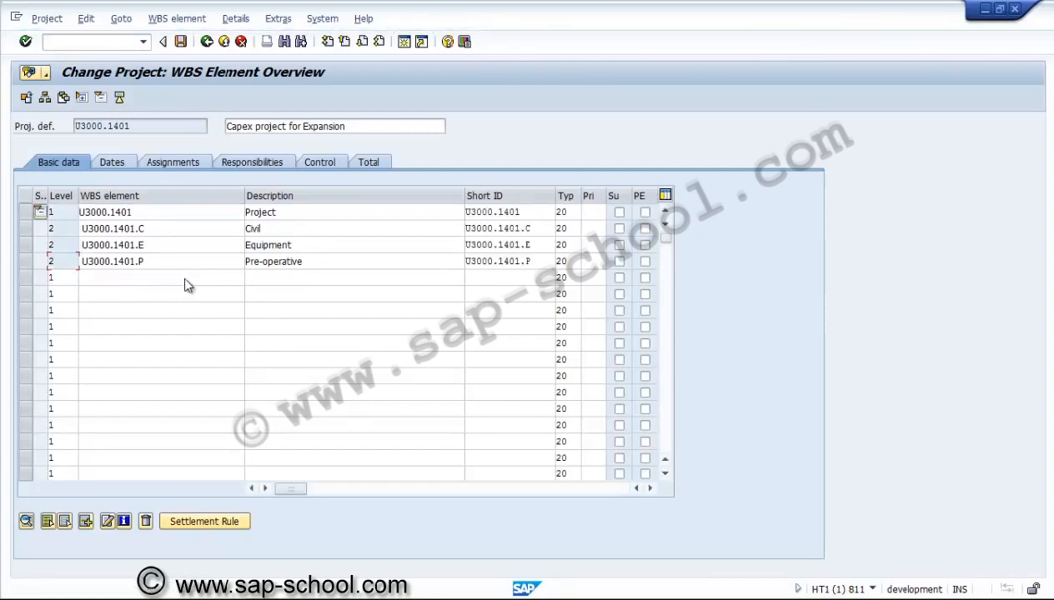
# Select project type 20 Expansion / diversification for WBS element U3000.1401
pyautogui.press('Up')
pyautogui.press('Up')
pyautogui.press('Down')
pyautogui.click(265, 489)
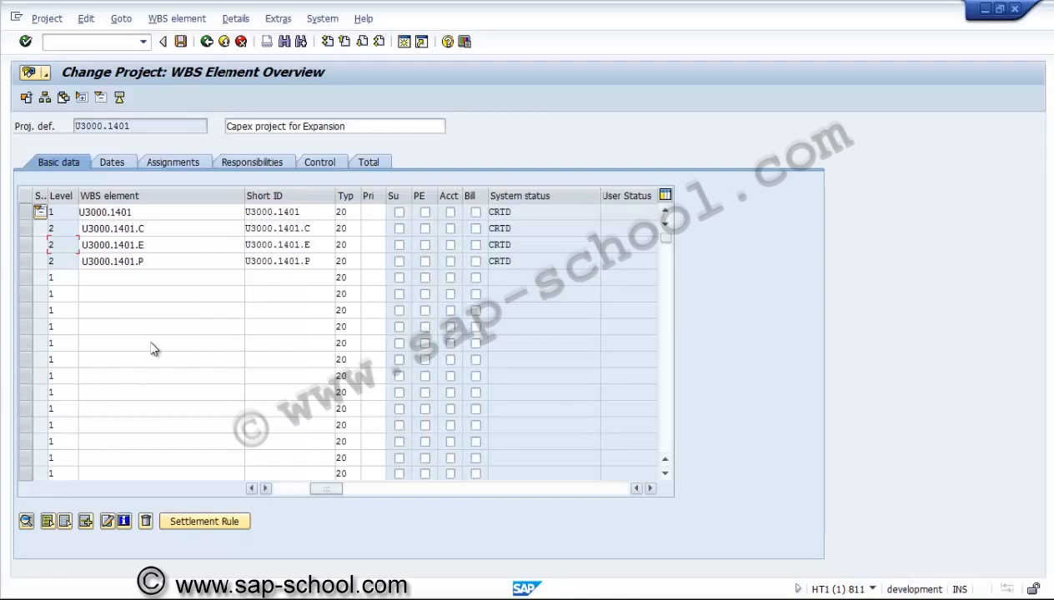
pyautogui.hscroll(1, 147, 332)
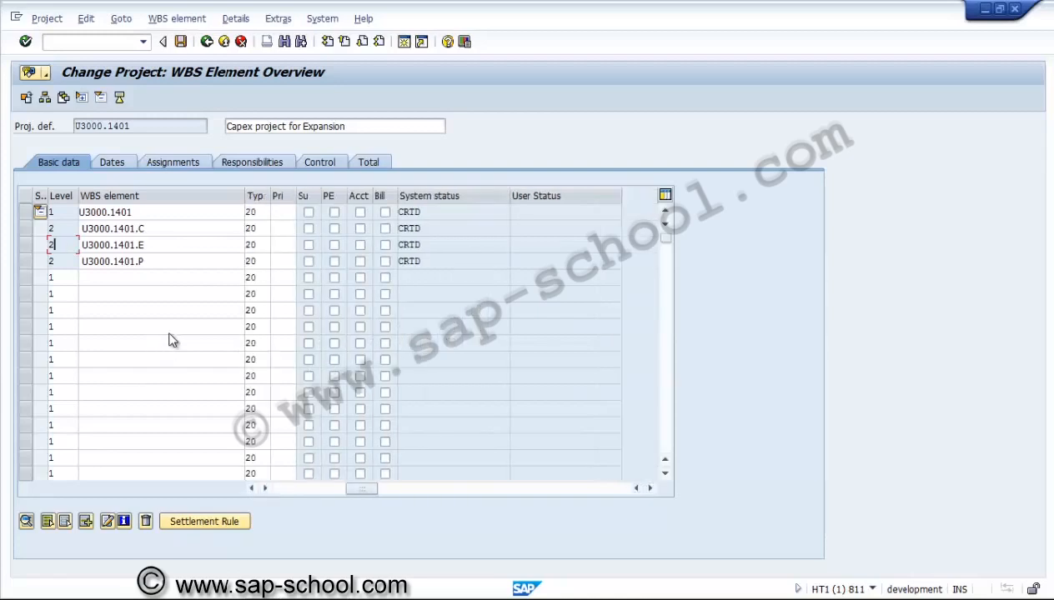
pyautogui.click(254, 213)
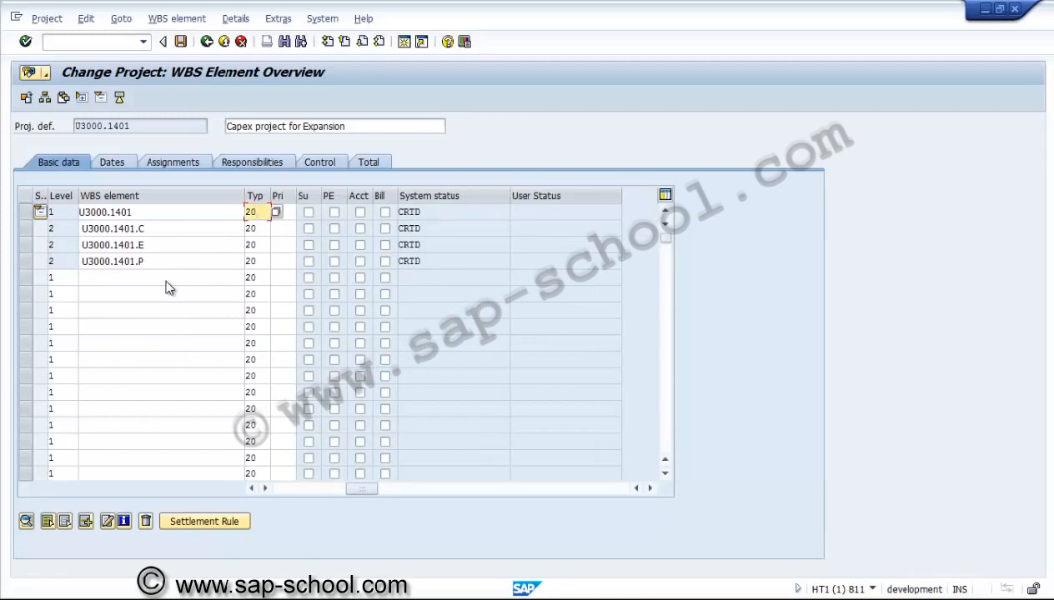
pyautogui.press('Return')
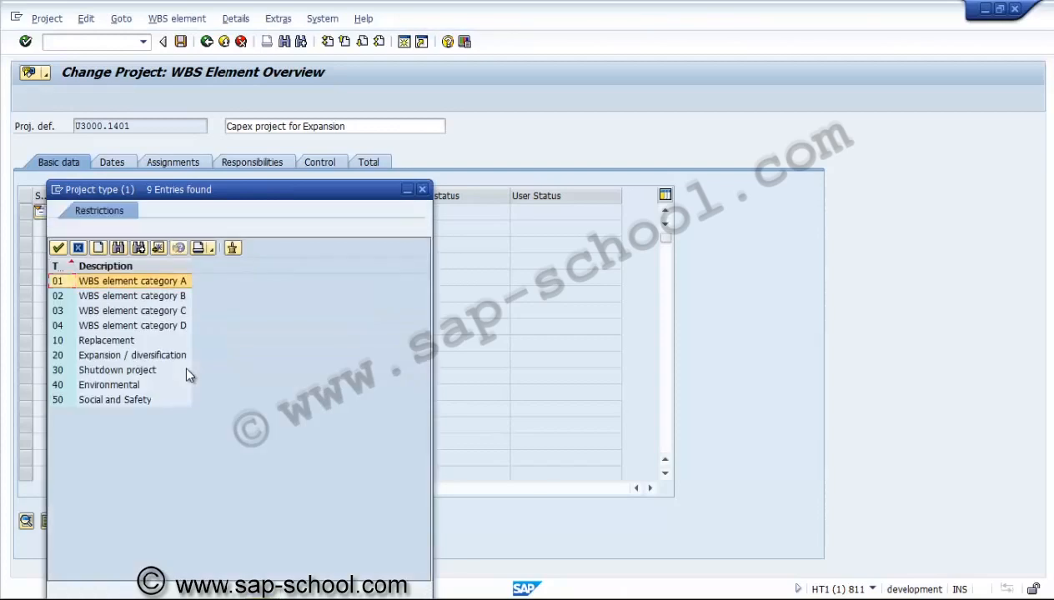
pyautogui.click(140, 356)
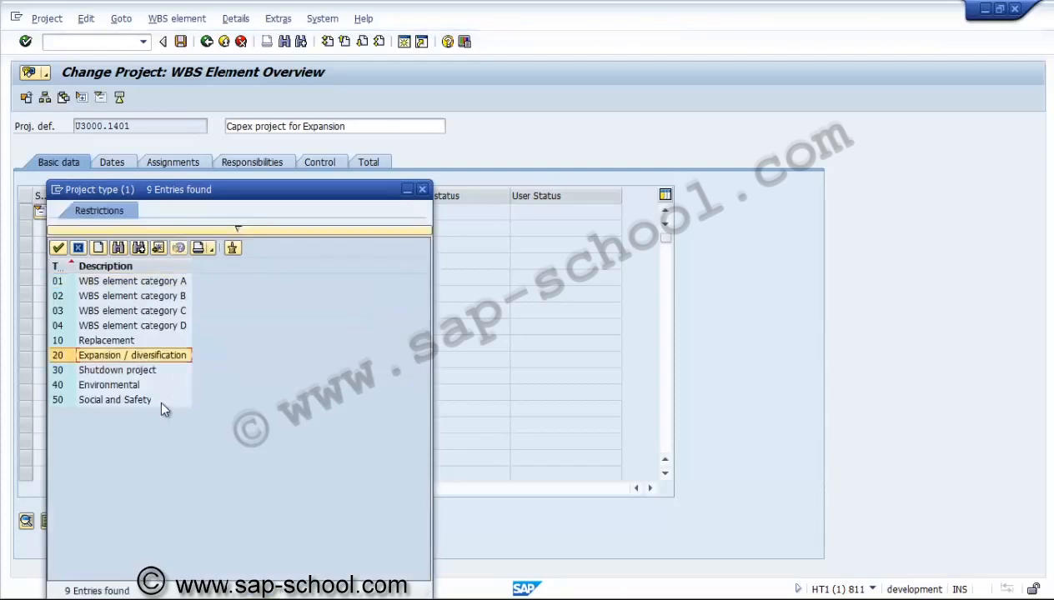
pyautogui.press('Return')
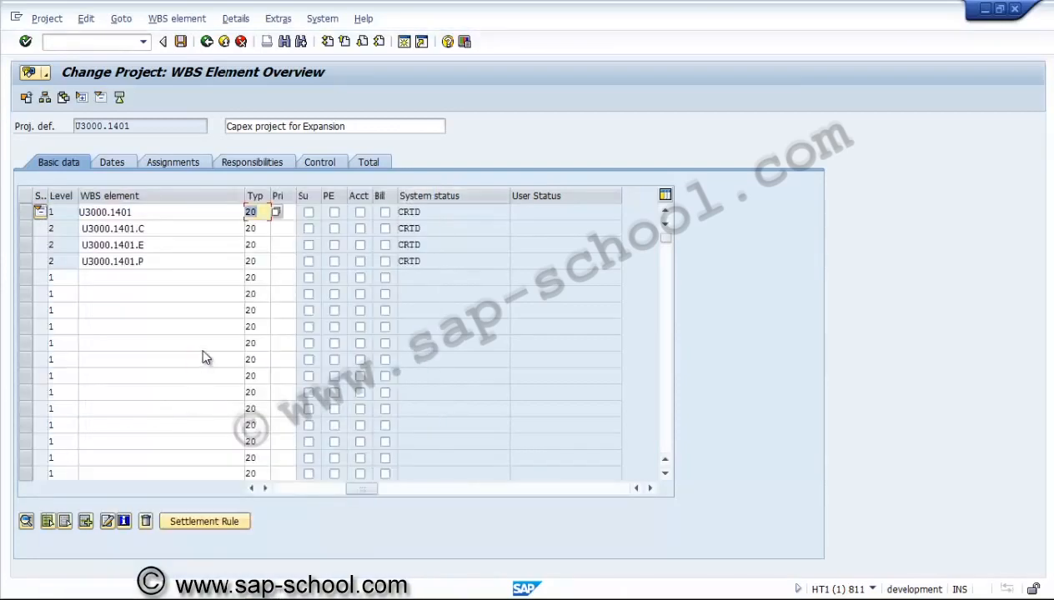
pyautogui.press('Down')
pyautogui.press('Down')
pyautogui.press('Down')
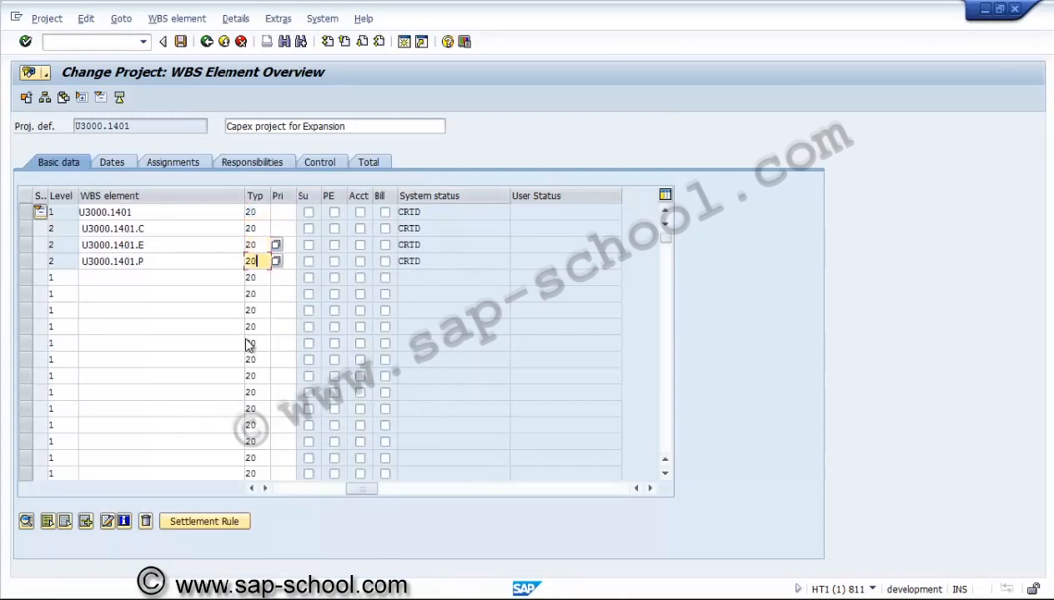
pyautogui.press('Up')
pyautogui.press('Up')
pyautogui.press('Up')
pyautogui.press('Right')
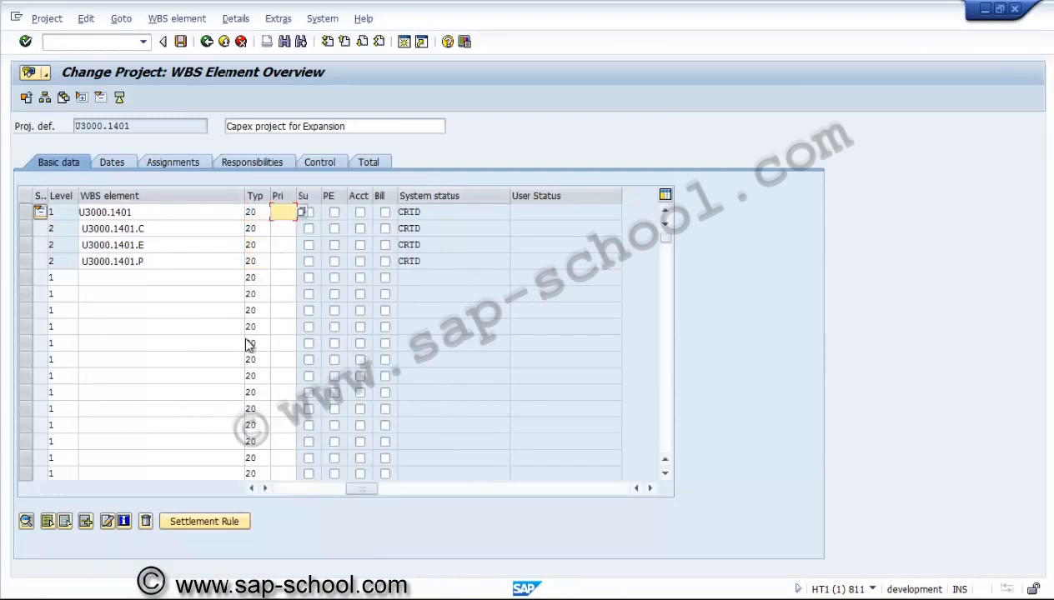
pyautogui.press('Return')
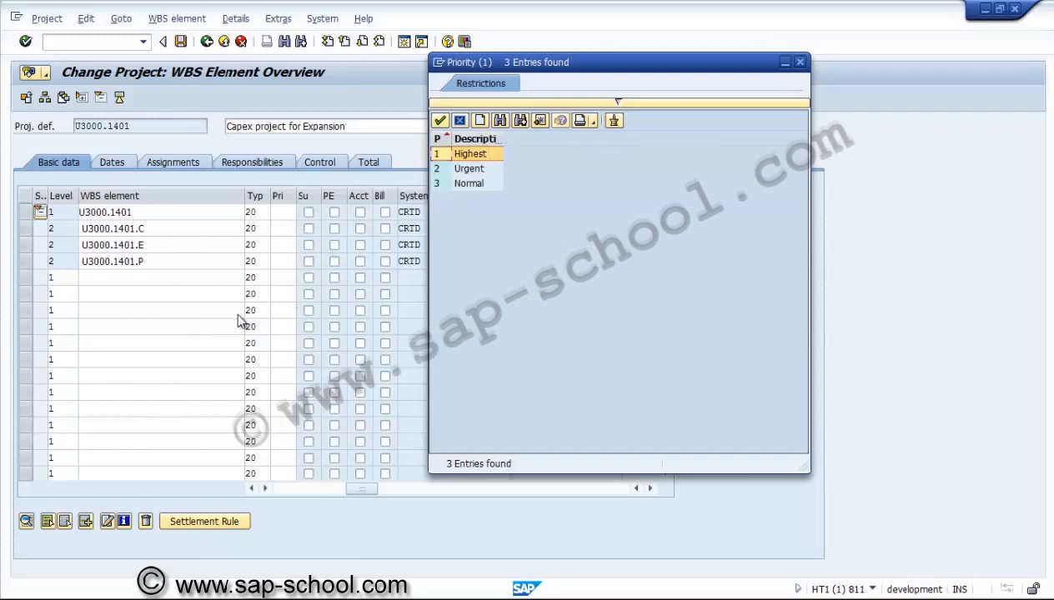
pyautogui.press('Escape')
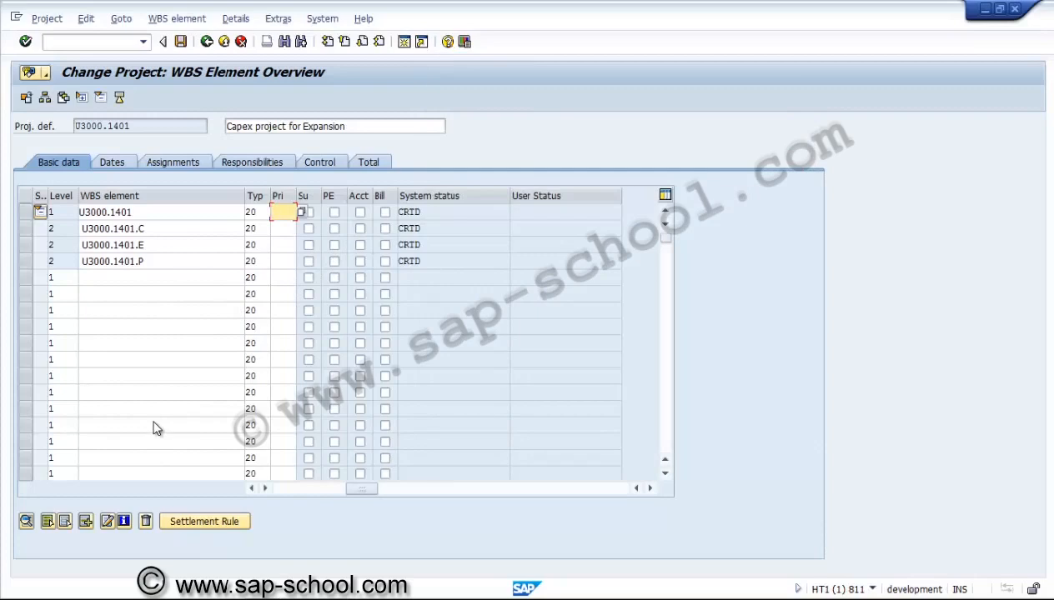
# Set the priority of WBS element U3000.1401.C to 2 Urgent
pyautogui.press('Down')
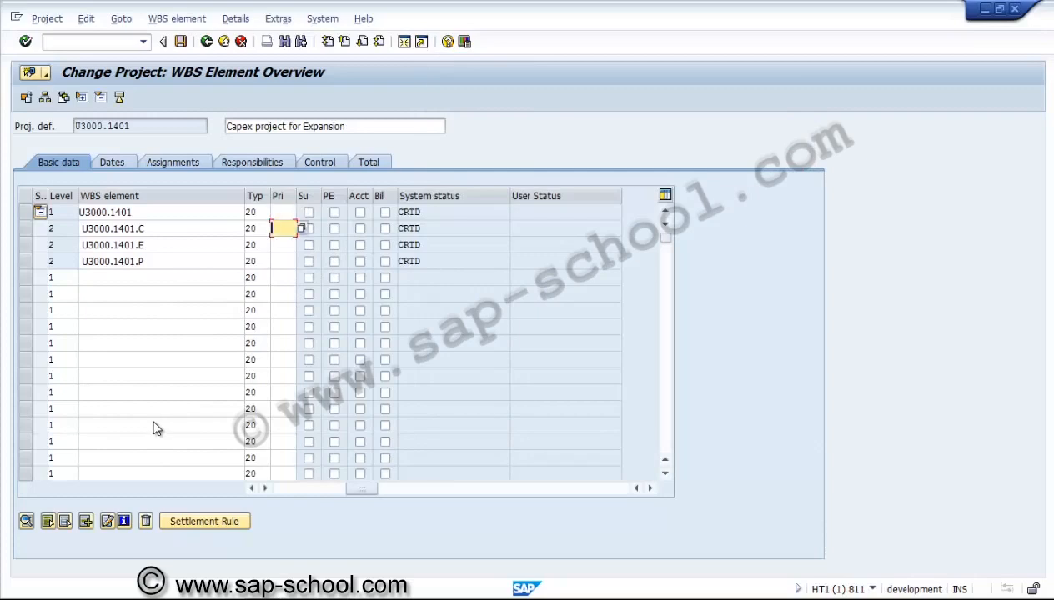
pyautogui.press('F4')
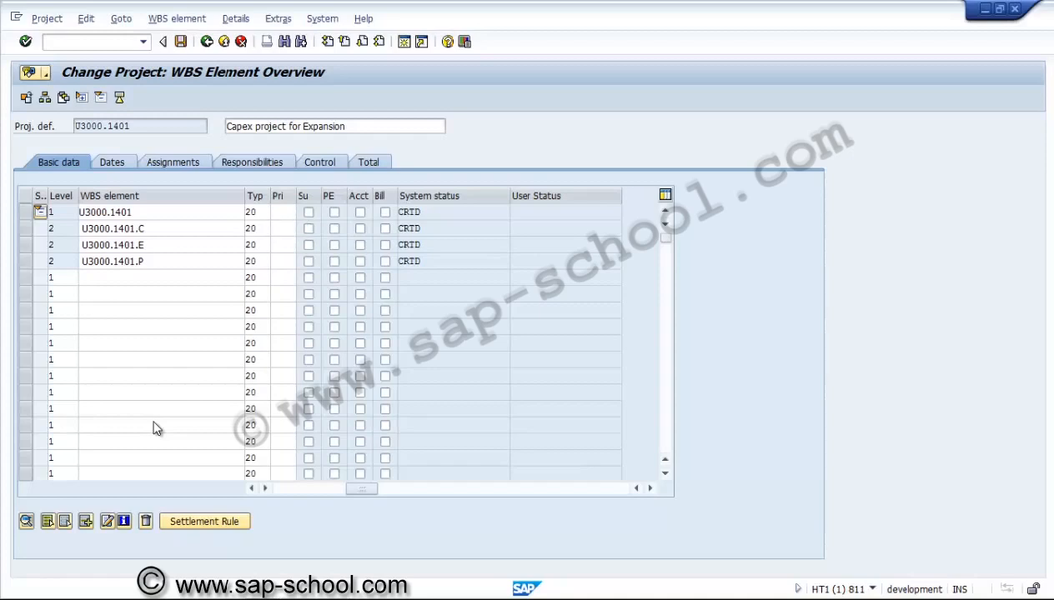
pyautogui.press('Down')
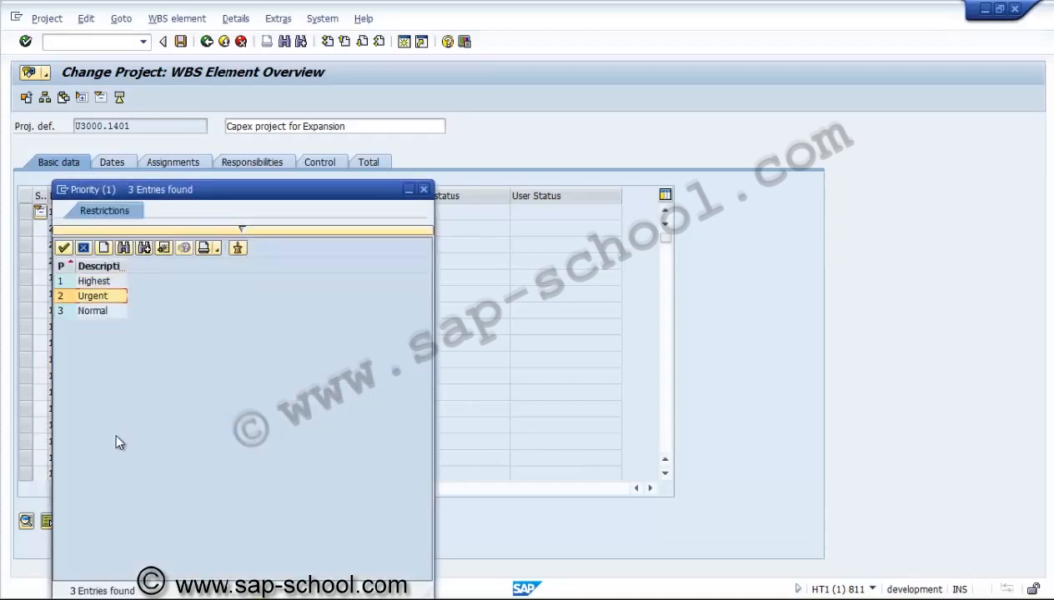
pyautogui.press('Return')
pyautogui.press('Down')
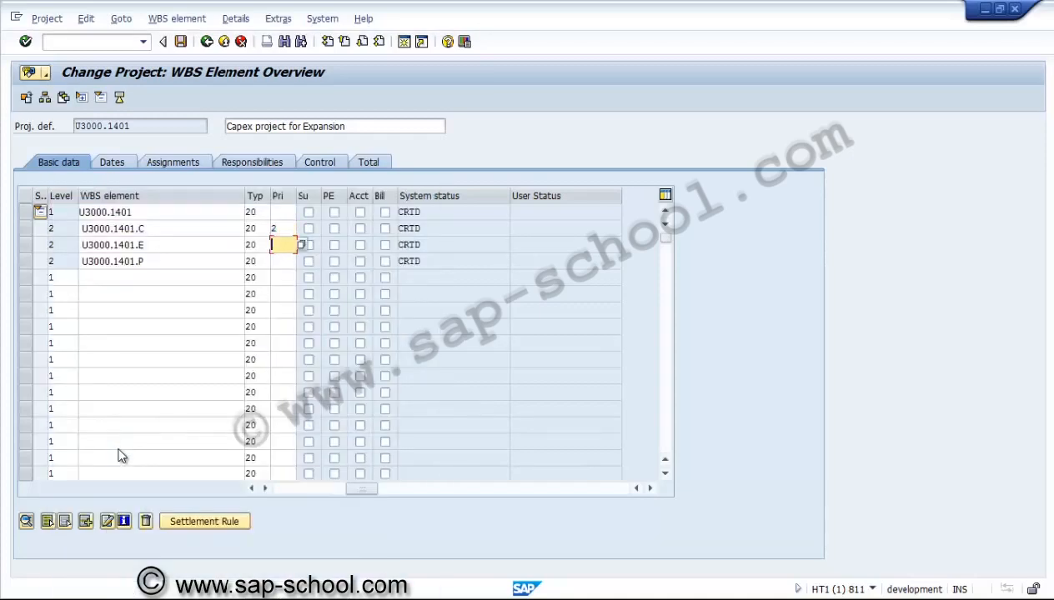
# Set the priority of WBS elements U3000.1401.E and U3000.1401.P to 3 Normal
pyautogui.press('F4')
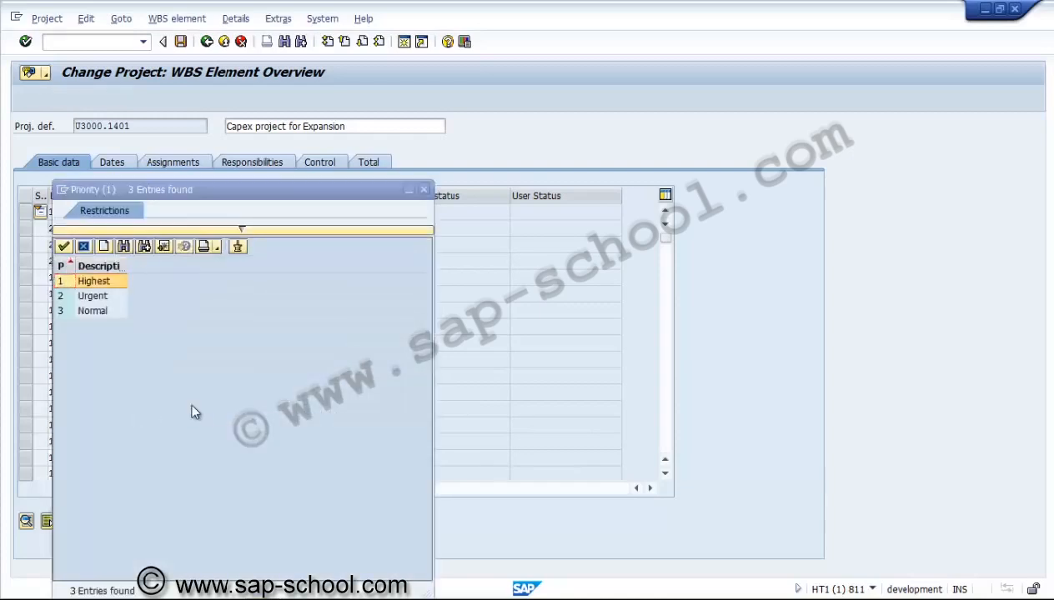
pyautogui.press('Down')
pyautogui.press('Down')
pyautogui.press('Return')
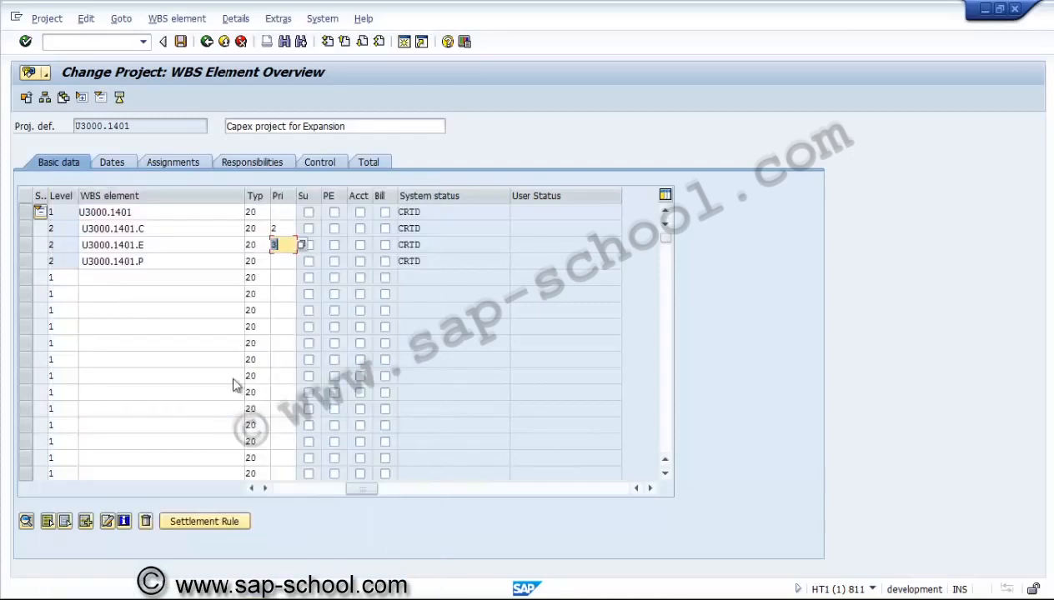
pyautogui.press('Down')
pyautogui.press('F4')
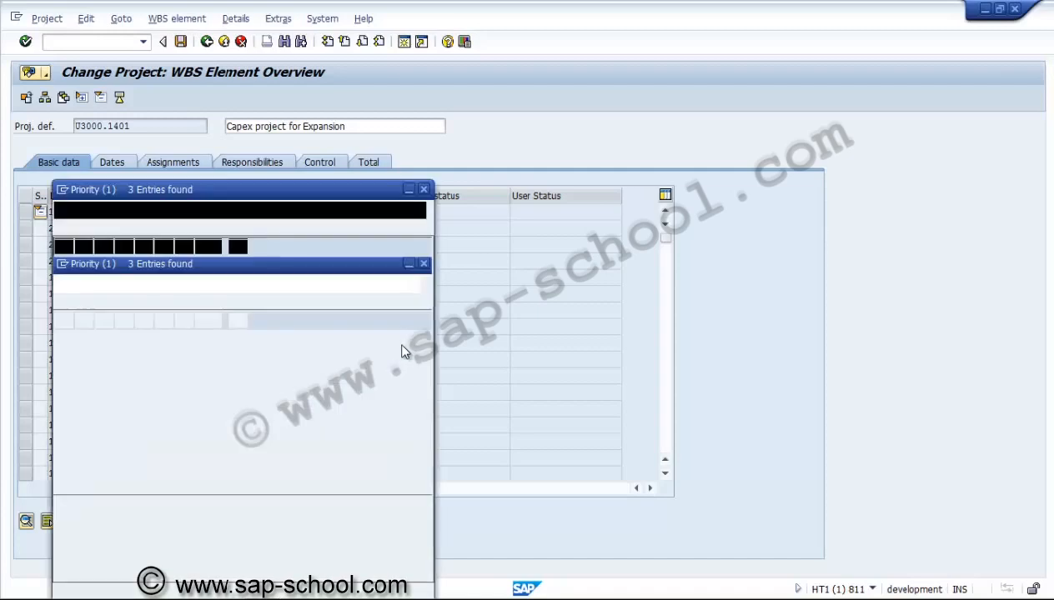
pyautogui.press('Down')
pyautogui.press('Down')
pyautogui.press('Return')
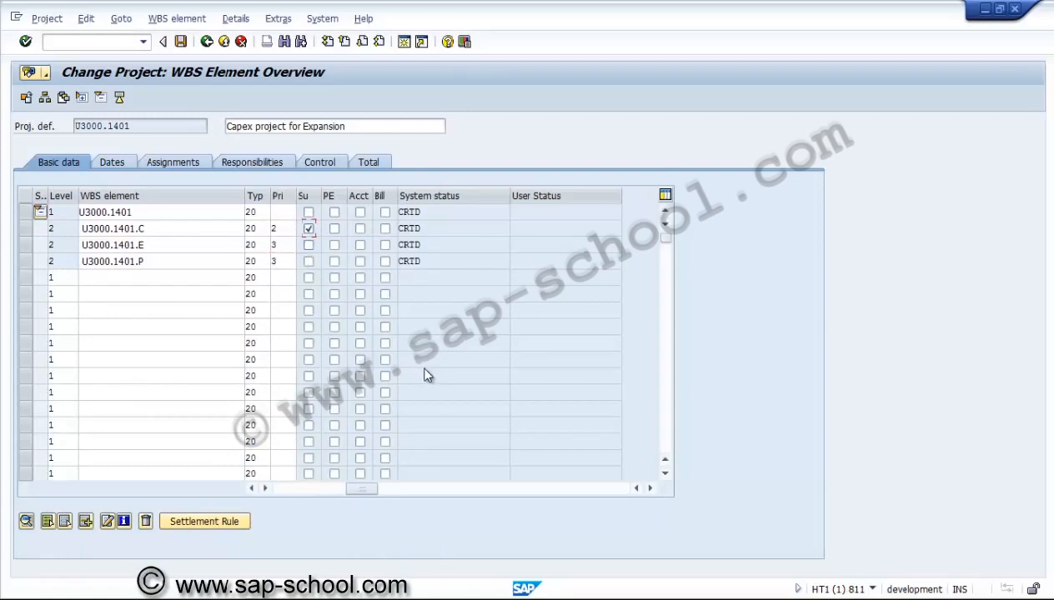
# Tick the Su indicator for the Civil, Equipment and Pre-operative WBS elements
pyautogui.press('Down')
pyautogui.press('space')
pyautogui.press('Down')
pyautogui.press('space')
# Tick the planning element flag for all four WBS elements and the account assignment flag for Civil, Equipment and Pre-operative, then confirm
pyautogui.press('Up')
pyautogui.press('Up')
pyautogui.press('Up')
pyautogui.press('Right')
pyautogui.press('space')
pyautogui.press('Down')
pyautogui.press('space')
pyautogui.press('Down')
pyautogui.press('space')
pyautogui.press('Down')
pyautogui.press('space')
pyautogui.press('Up')
pyautogui.press('Up')
pyautogui.press('Right')
pyautogui.press('space')
pyautogui.press('Down')
pyautogui.press('space')
pyautogui.press('Down')
pyautogui.press('space')
pyautogui.press('Return')
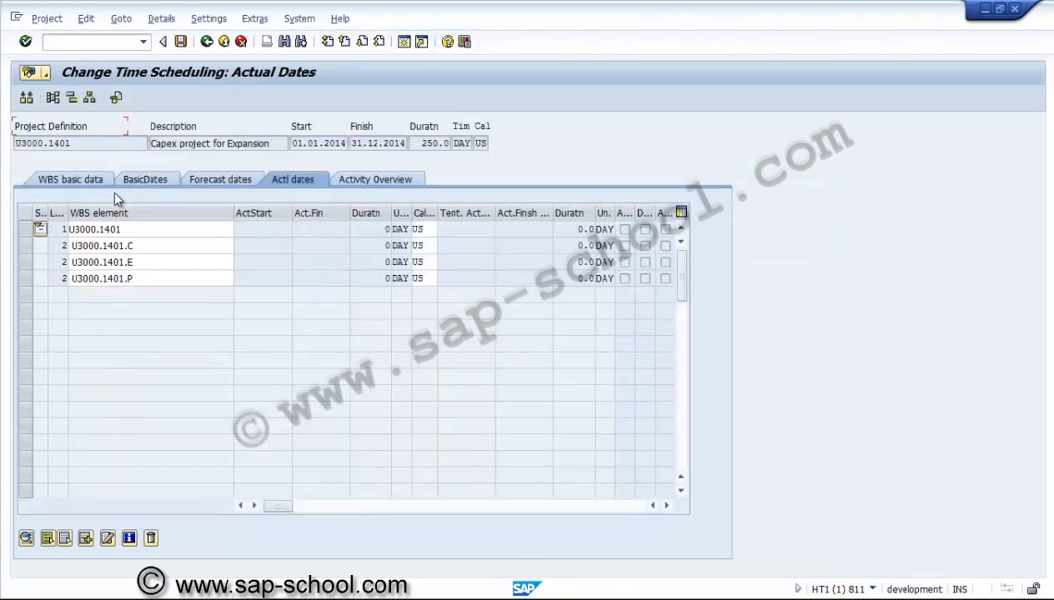
# Browse the basic, forecast and actual dates tabs of the project's time scheduling view
pyautogui.press('F3')
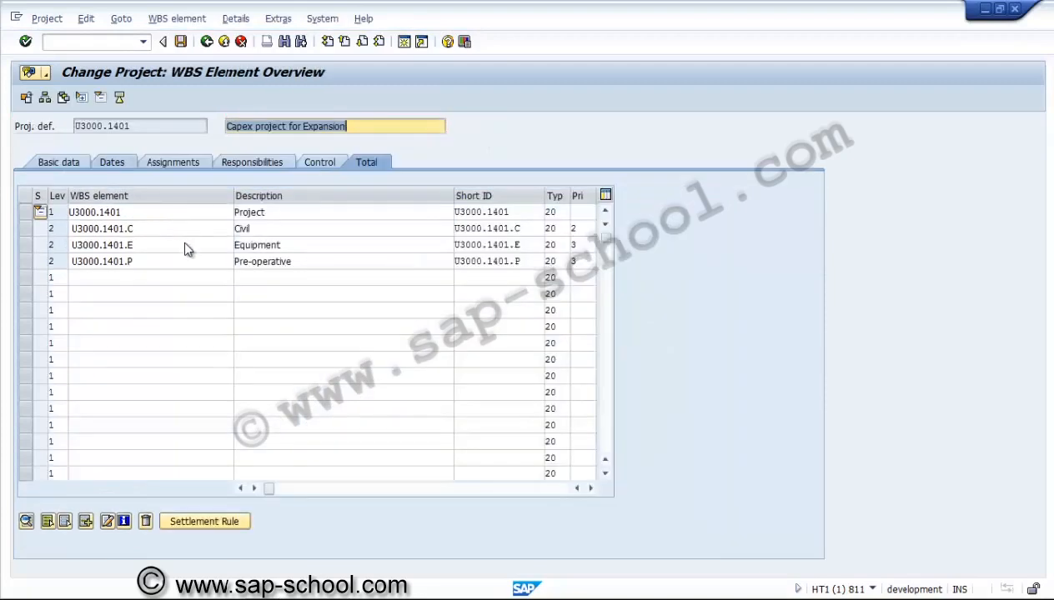
pyautogui.press('F3')
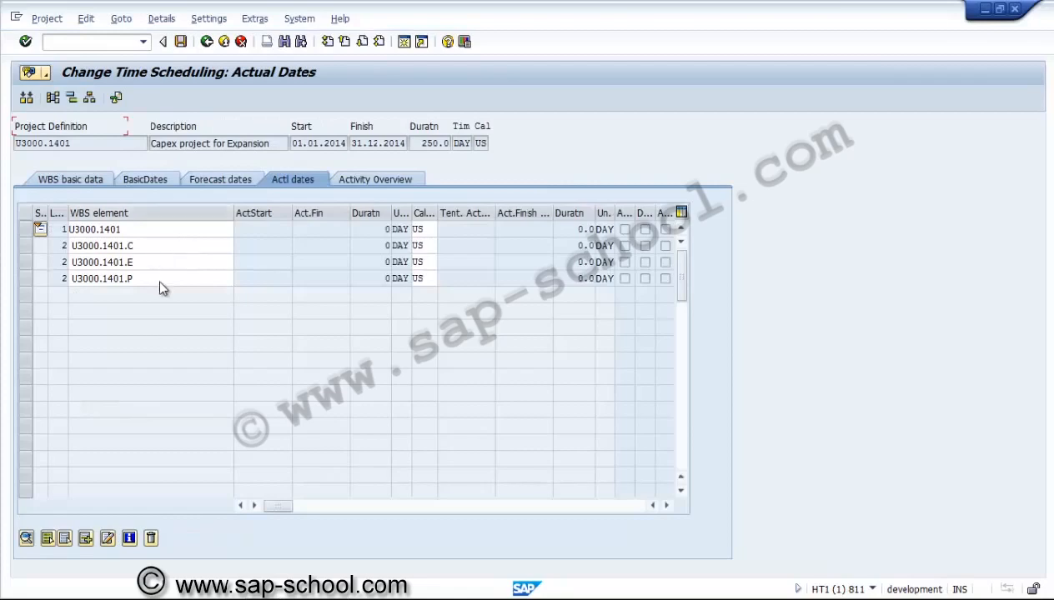
pyautogui.click(154, 179)
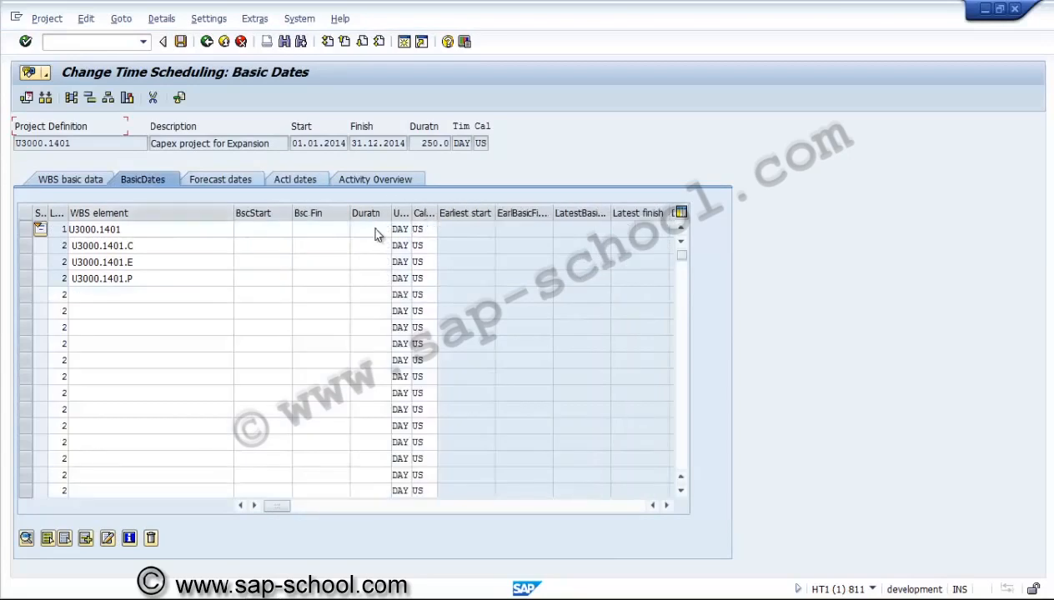
pyautogui.press('Tab')
pyautogui.press('Tab')
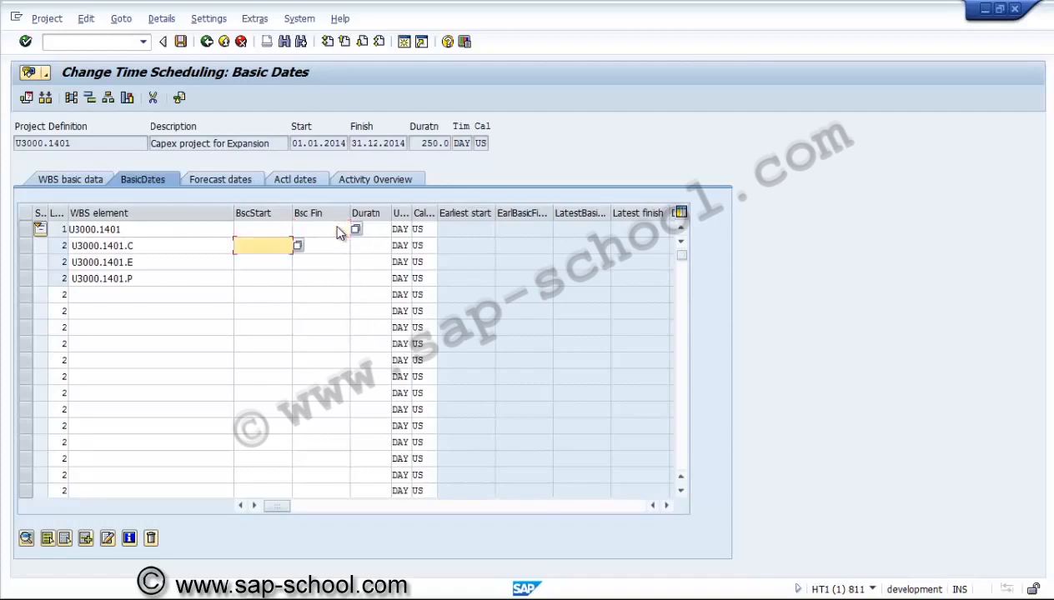
pyautogui.press('Down')
pyautogui.press('Down')
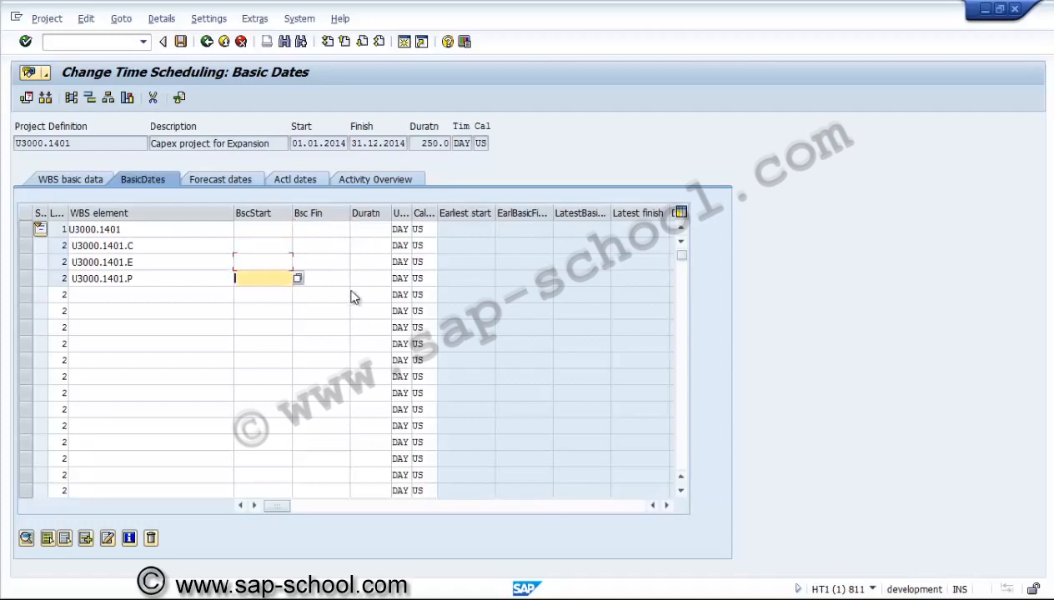
pyautogui.press('Up')
pyautogui.click(249, 178)
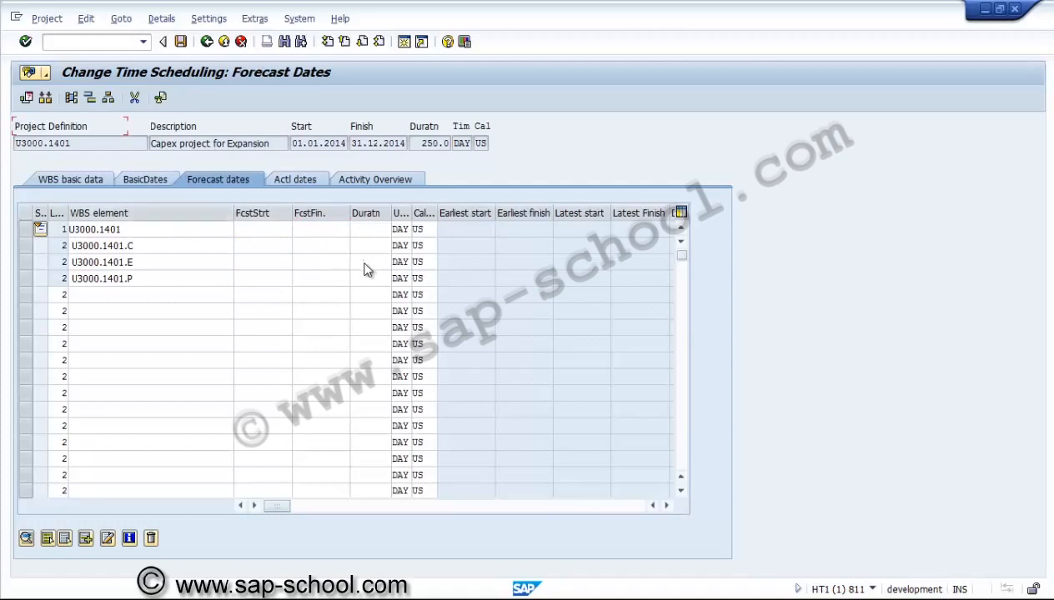
pyautogui.click(330, 144)
pyautogui.press('Tab')
pyautogui.press('Tab')
pyautogui.press('Tab')
pyautogui.click(165, 174)
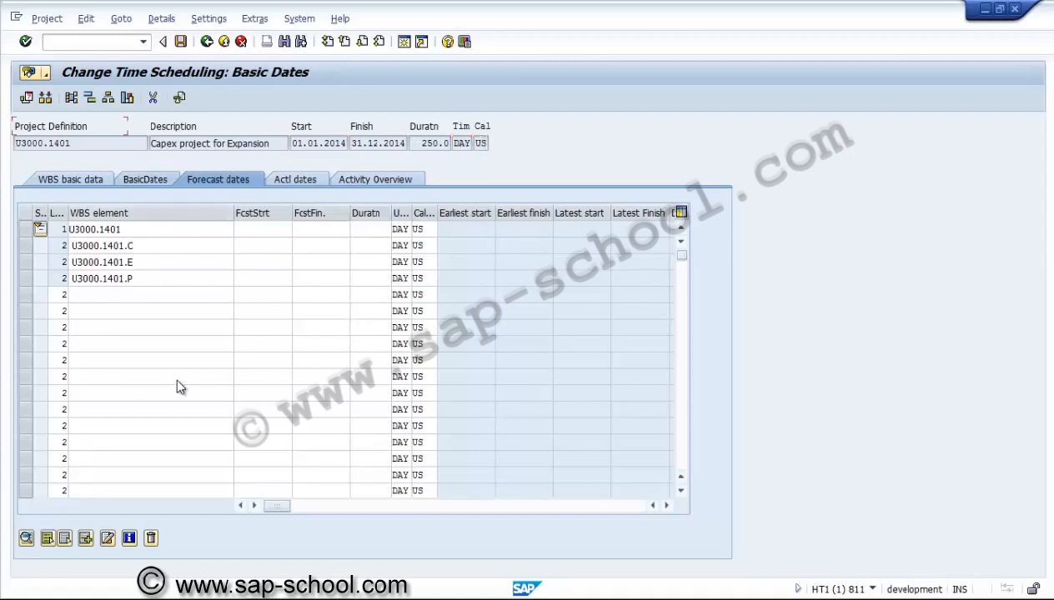
pyautogui.hotkey('ctrl', 'pagedown')
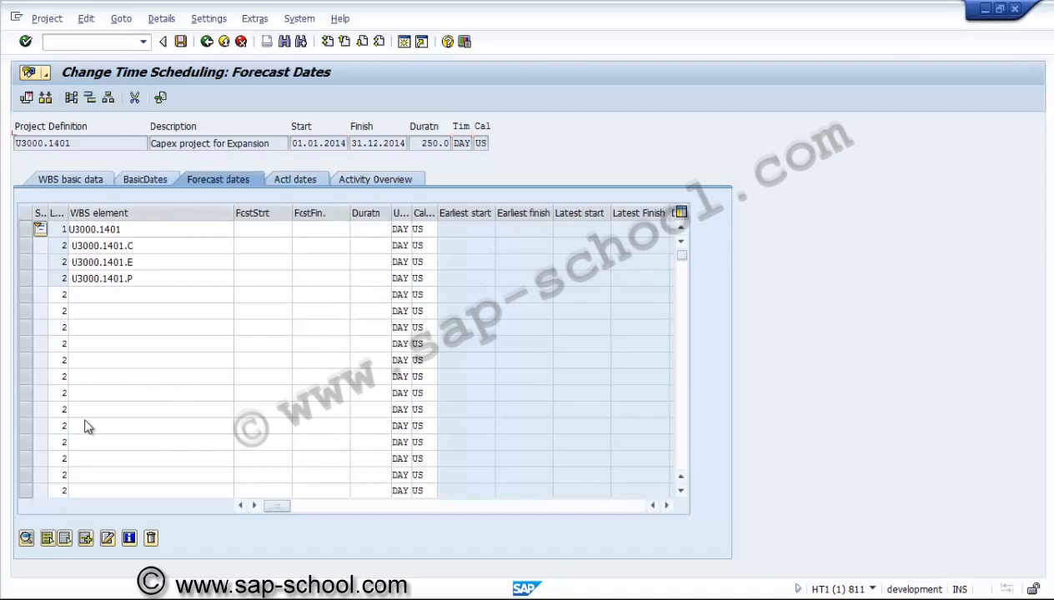
pyautogui.hotkey('ctrl', 'pagedown')
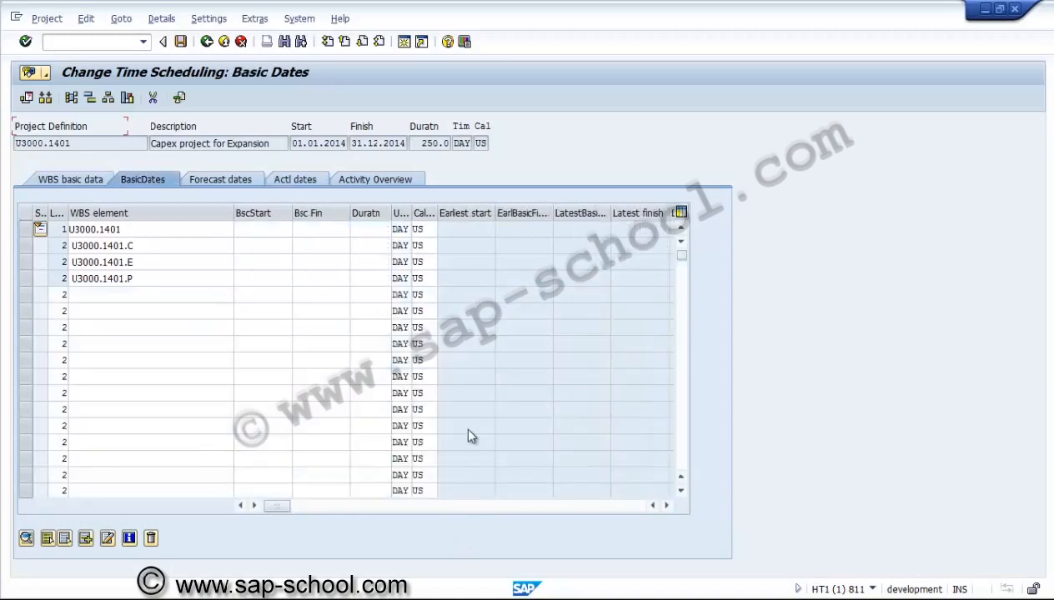
# Set the basic start date of U3000.1401.C to 01.01.2014 and its basic finish to 30.09.2014
pyautogui.click(268, 245)
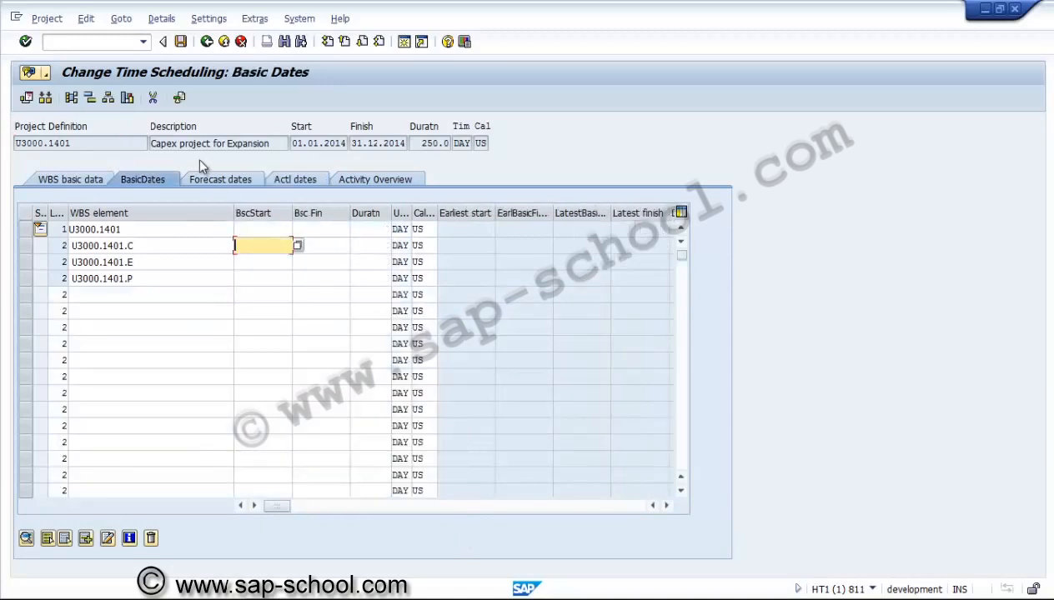
pyautogui.write('01.01.2014')
pyautogui.press('Tab')
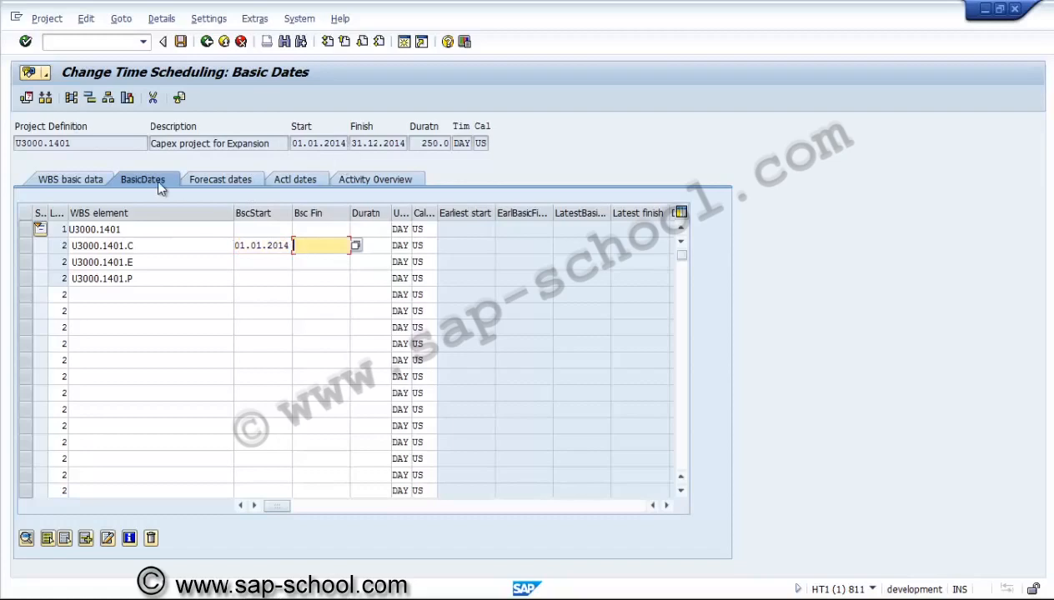
pyautogui.write('30.09.2014')
pyautogui.press('Tab')
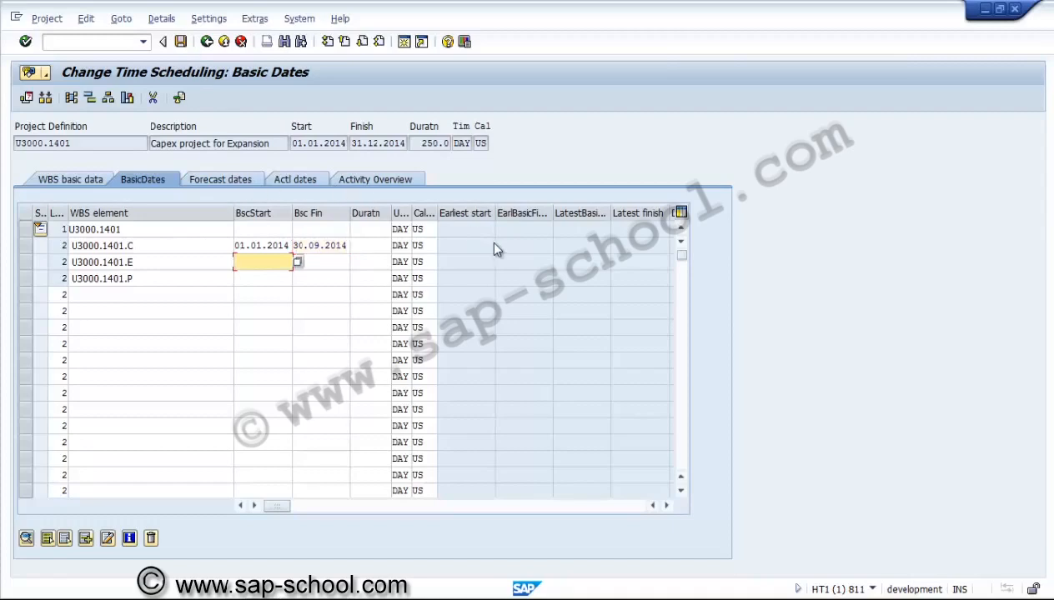
# Set the basic start date of U3000.1401.E to 01.04.2014 and its basic finish to 30.11.2014
pyautogui.write('01.04.2014')
pyautogui.press('Tab')
pyautogui.write('3')
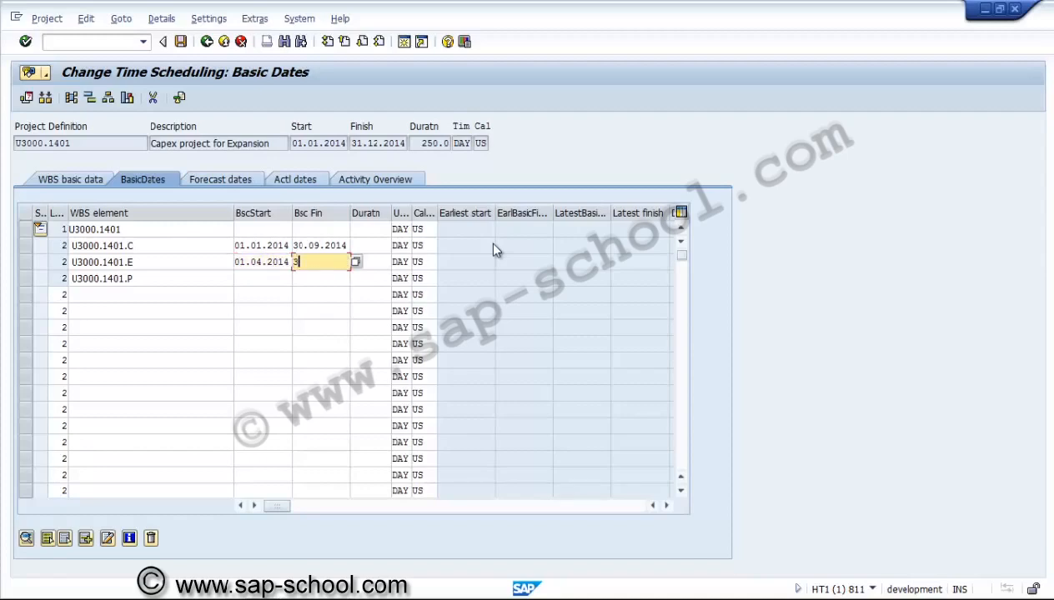
pyautogui.write('0.11.2014')
pyautogui.press('Tab')
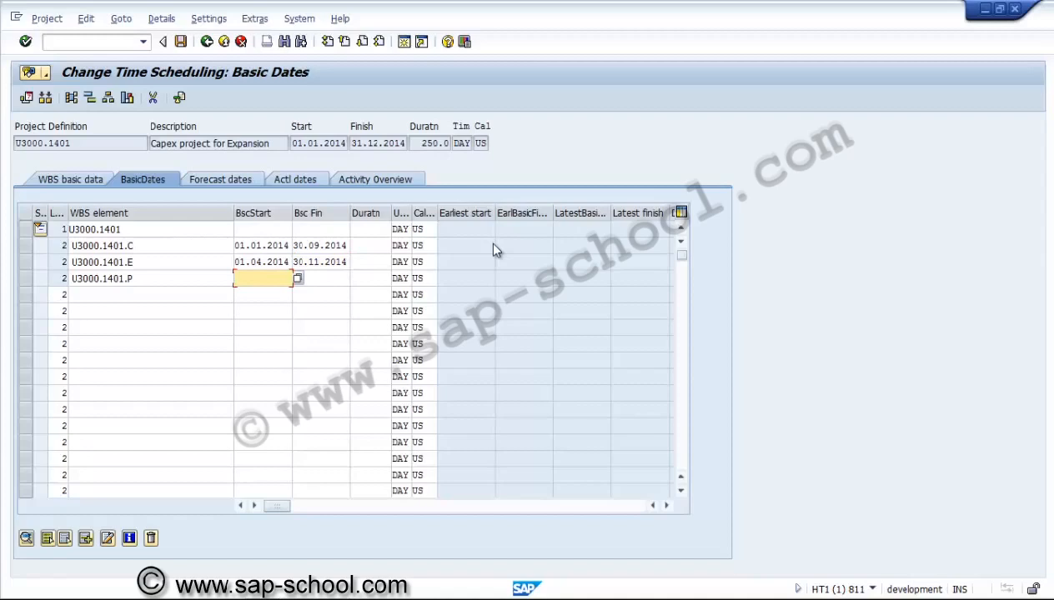
# Set the basic dates of U3000.1401.P to 01.01.2014 through 31.12.2014 and confirm the date warnings
pyautogui.write('01.01.2014')
pyautogui.press('Tab')
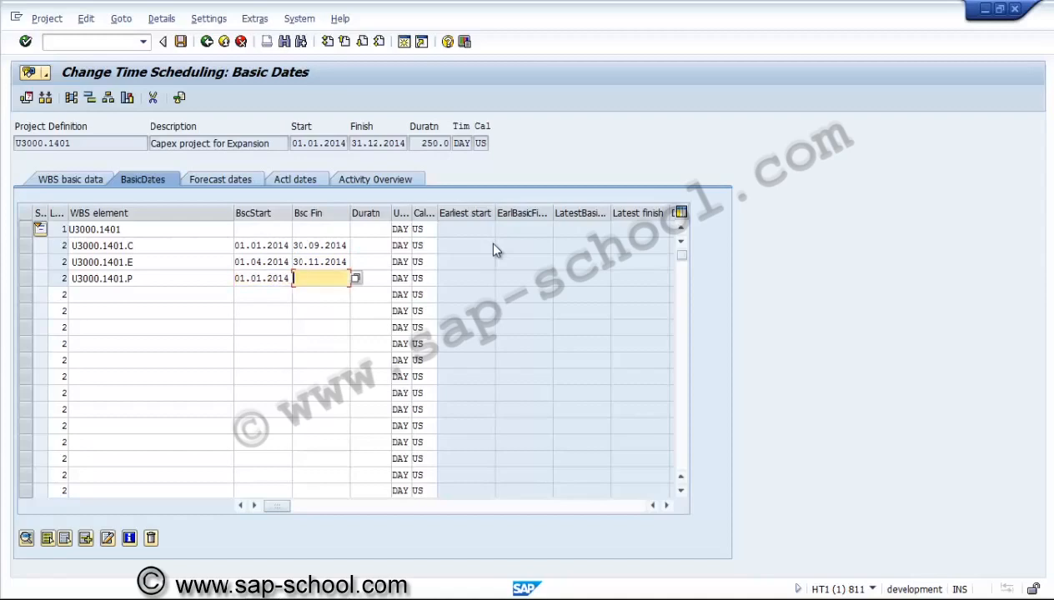
pyautogui.write('15.12.2014')
pyautogui.press('Home')
pyautogui.press('Delete')
pyautogui.press('Delete')
pyautogui.write('31')
pyautogui.press('Return')
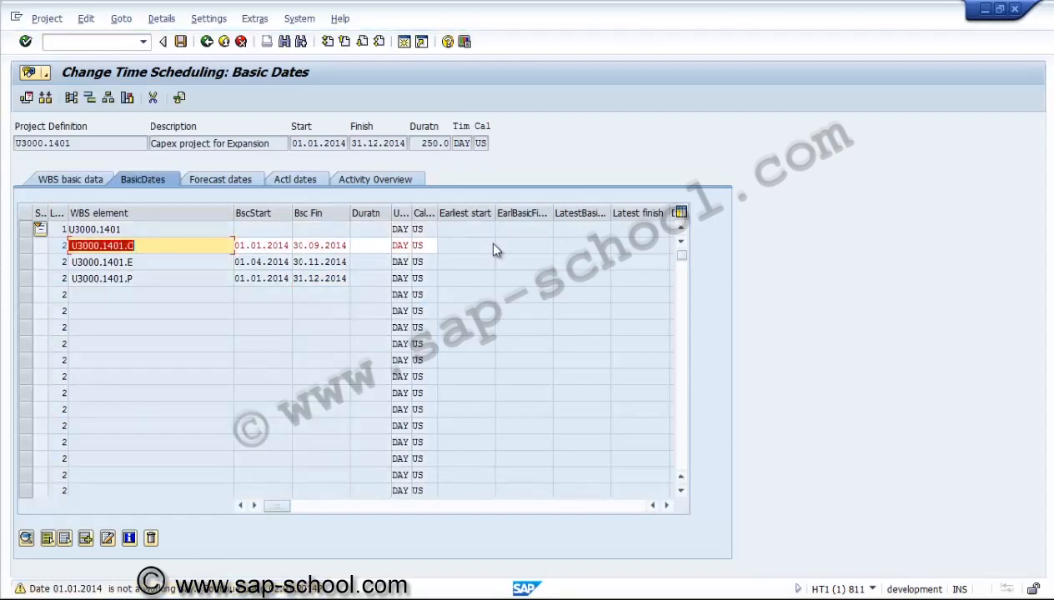
pyautogui.press('Return')
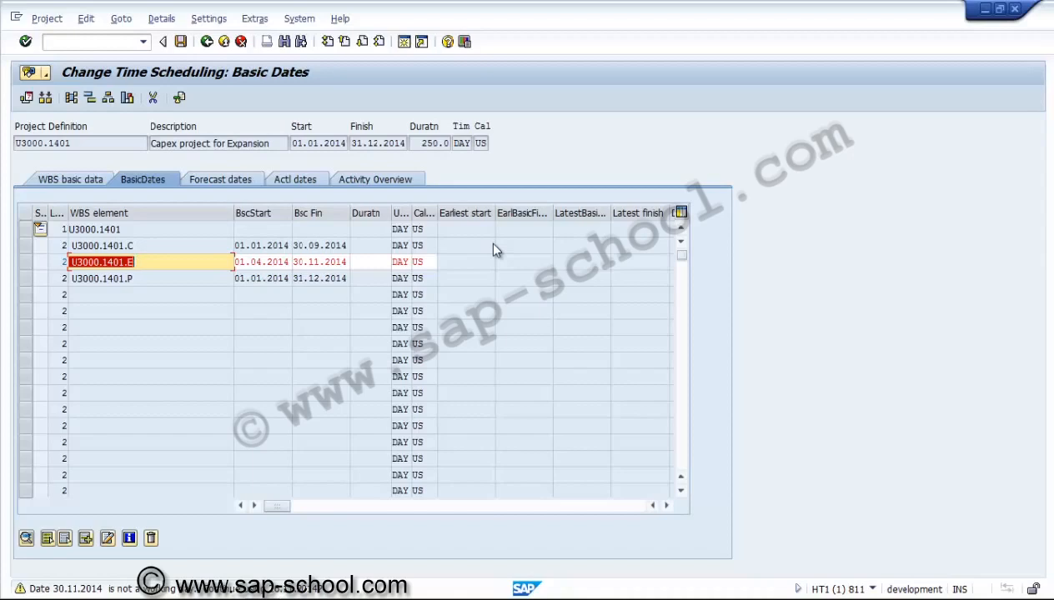
pyautogui.press('Return')
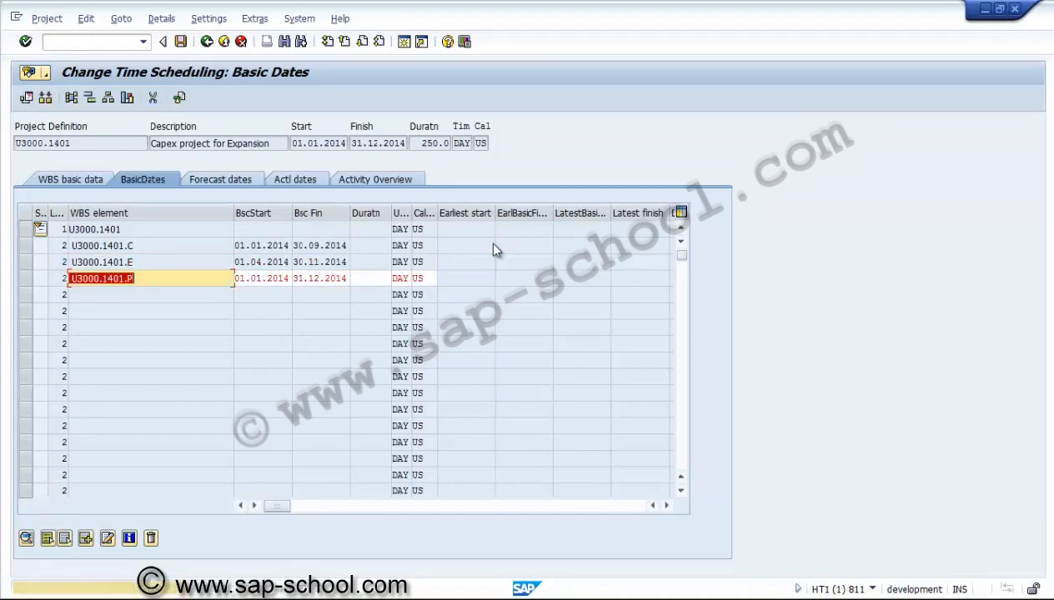
pyautogui.press('Return')
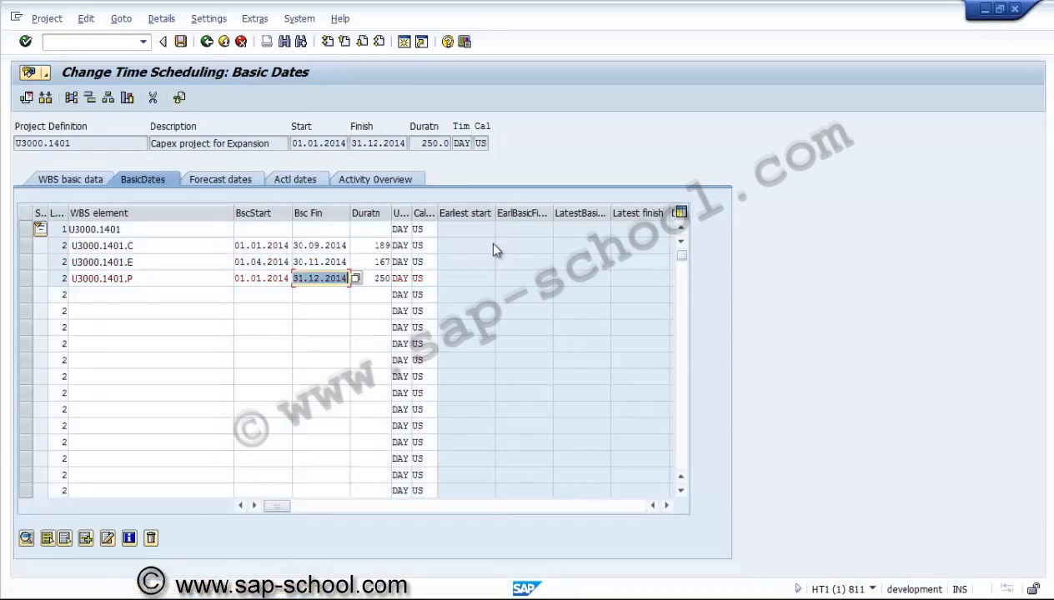
pyautogui.press('Return')
# Set the basic dates of top element U3000.1401 to 01.01.2014 through 31.12.2014 and confirm
pyautogui.write('010')
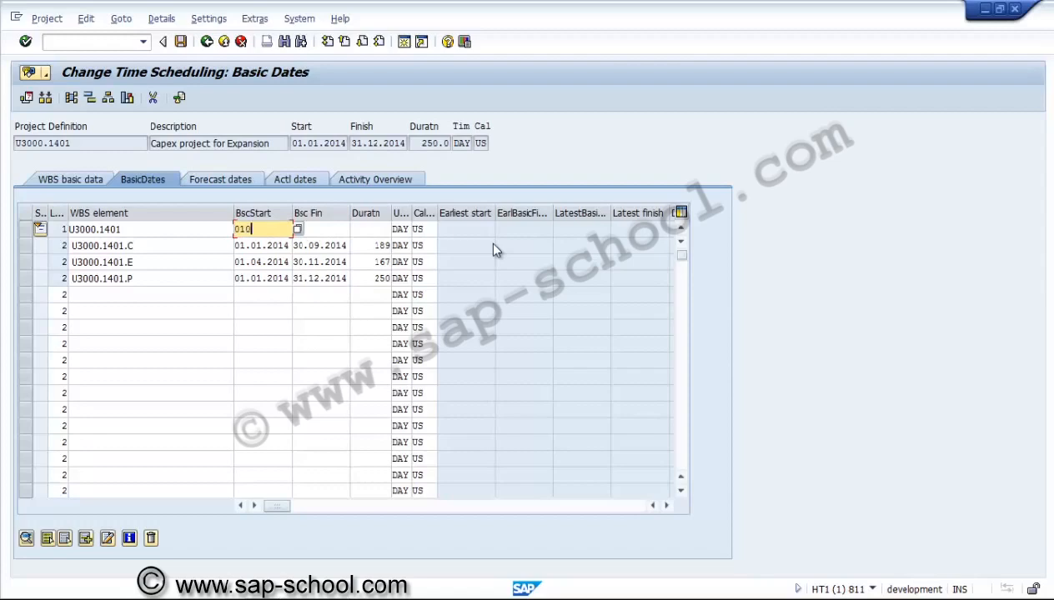
pyautogui.write('12014')
pyautogui.press('Tab')
pyautogui.write('31')
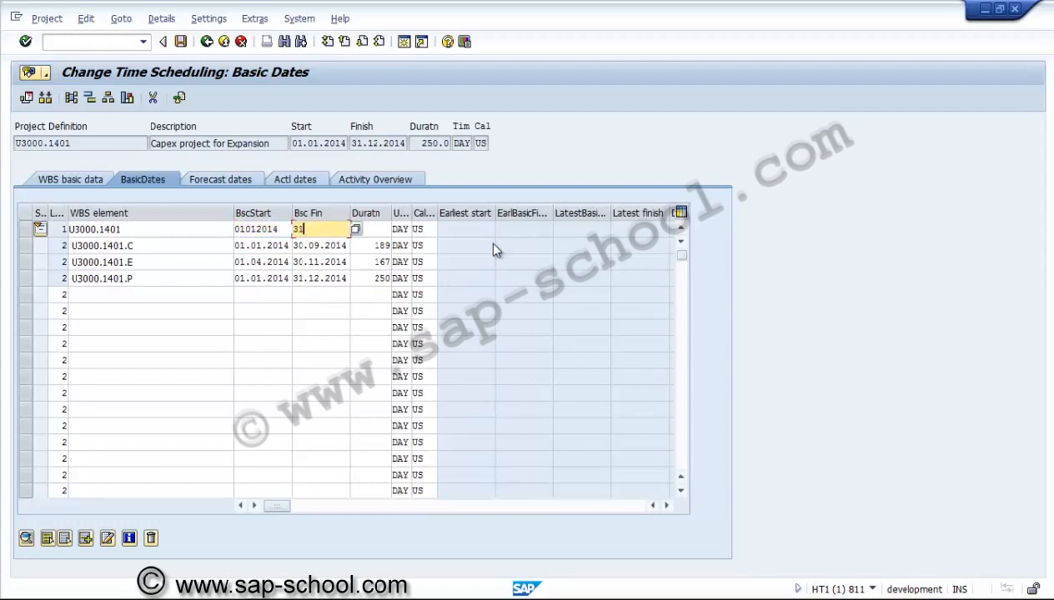
pyautogui.write('222014')
pyautogui.press('Return')
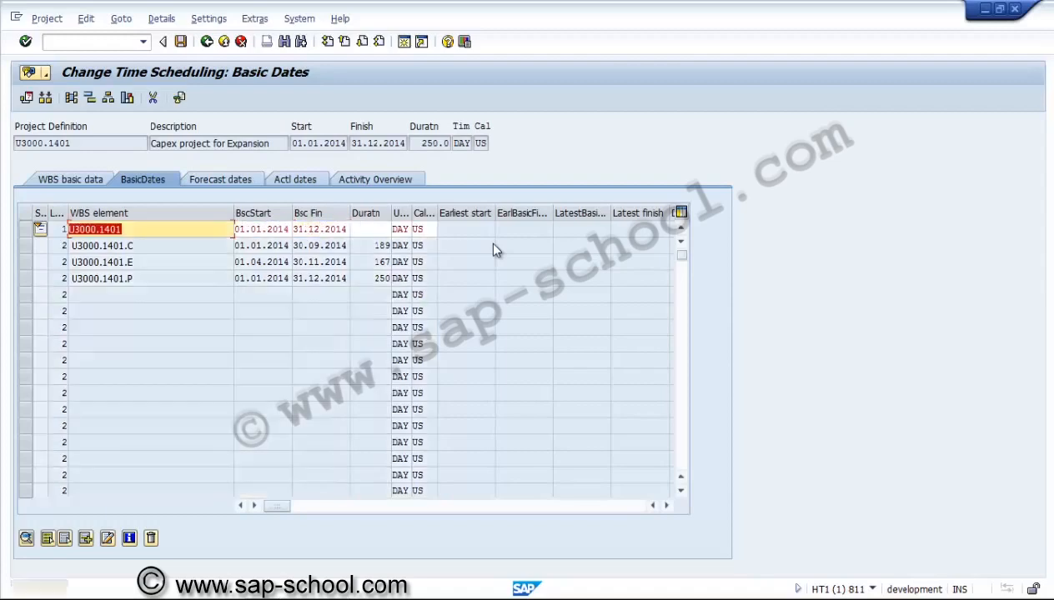
pyautogui.press('Return')
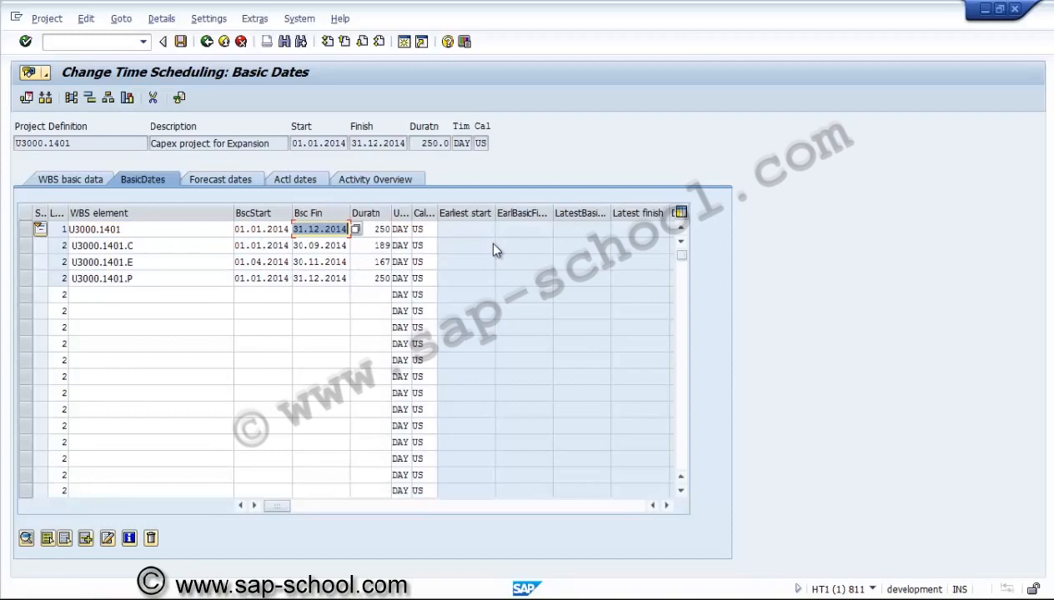
# Select all four WBS elements on the forecast dates tab and run Schedule on them
pyautogui.hotkey('ctrl', 'pagedown')
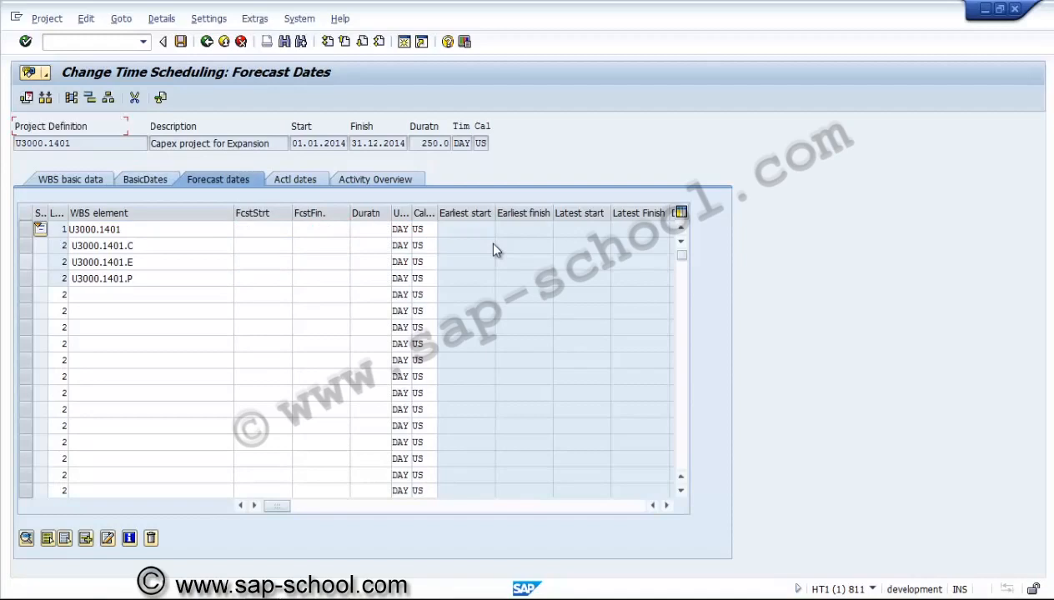
pyautogui.click(26, 229)
pyautogui.click(26, 246)
pyautogui.click(26, 262)
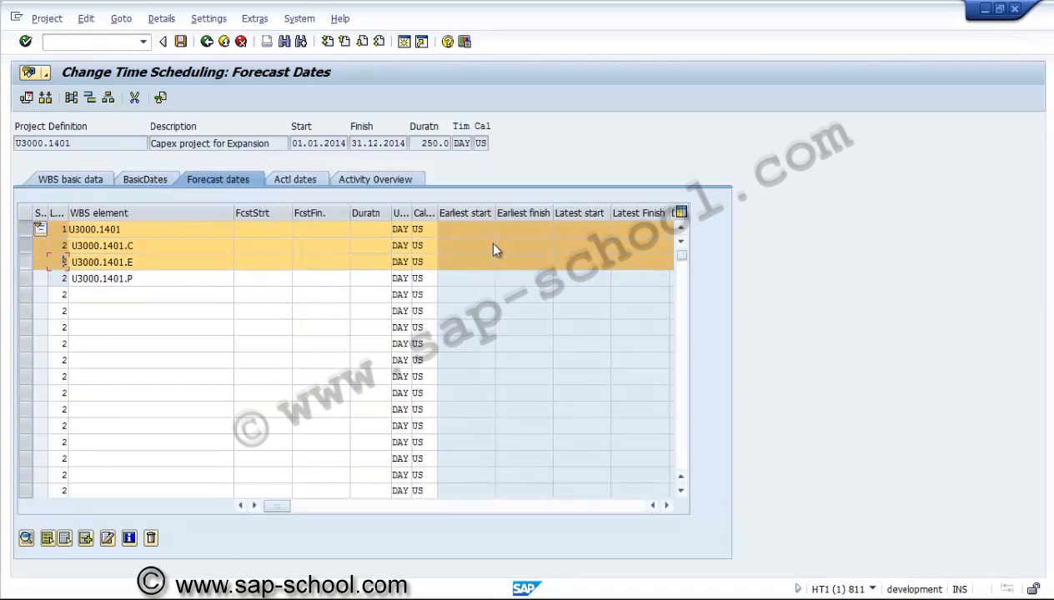
pyautogui.click(26, 278)
pyautogui.click(26, 98)
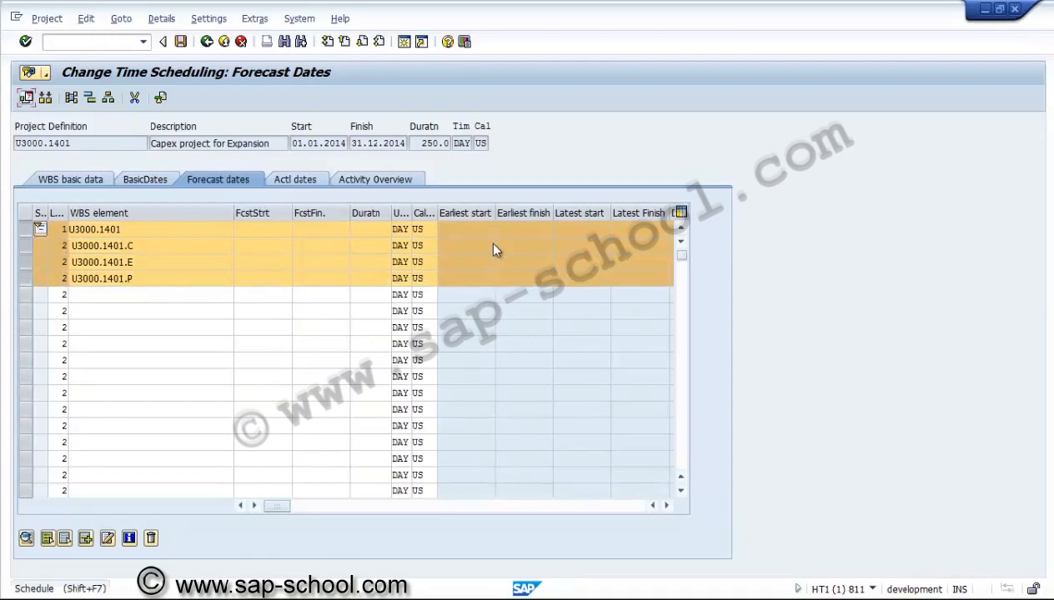
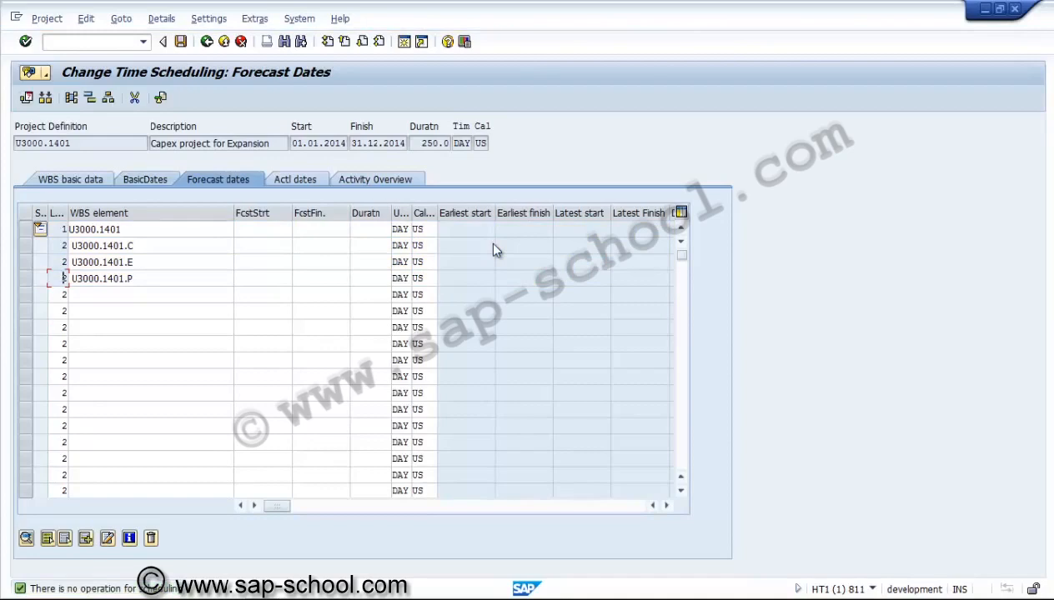
# Return to the WBS element overview and review the Assignments columns of all four WBS elements
pyautogui.hotkey('ctrl', 'pageup')
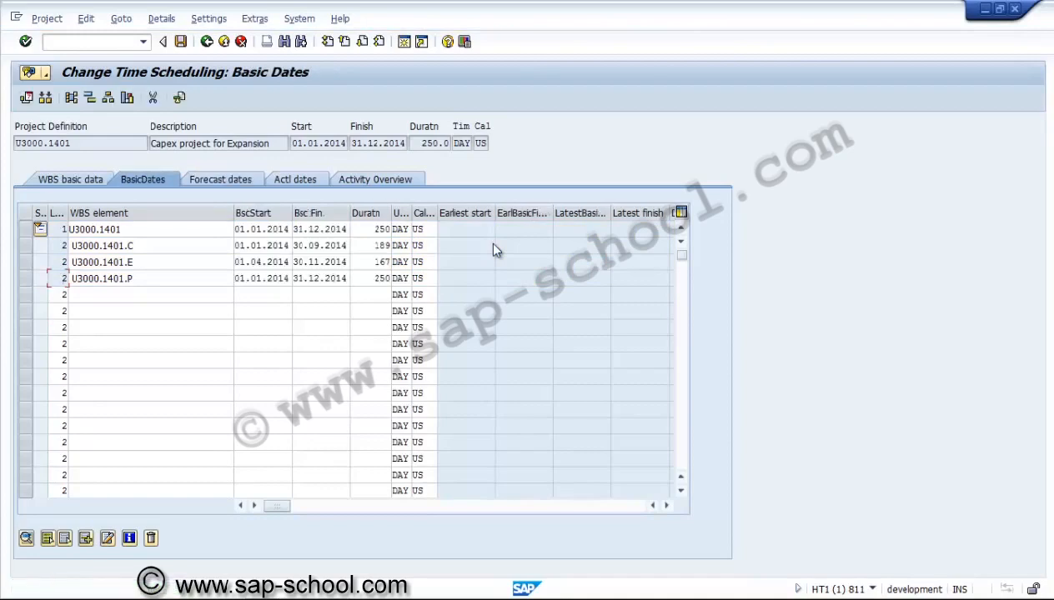
pyautogui.press('F3')
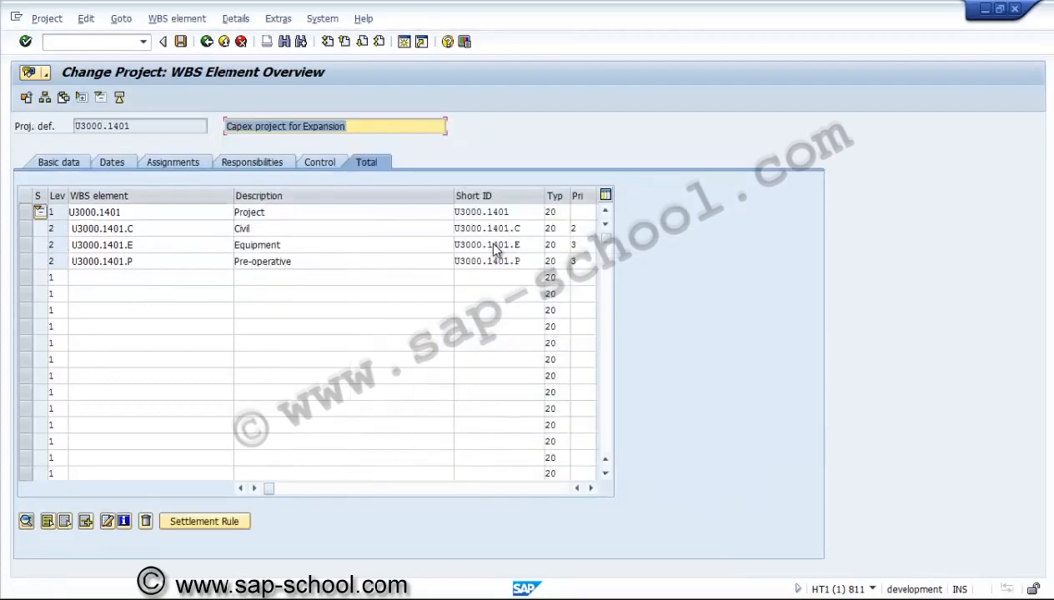
pyautogui.hotkey('ctrl', 'pageup')
pyautogui.hotkey('ctrl', 'pageup')
pyautogui.hotkey('ctrl', 'pageup')
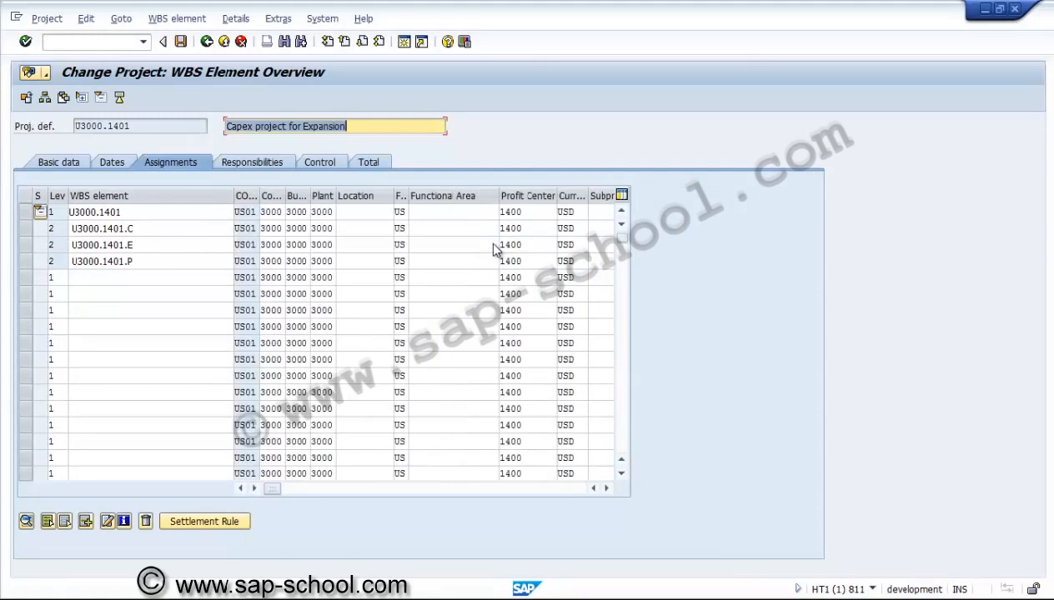
pyautogui.hscroll(3, 493, 248)
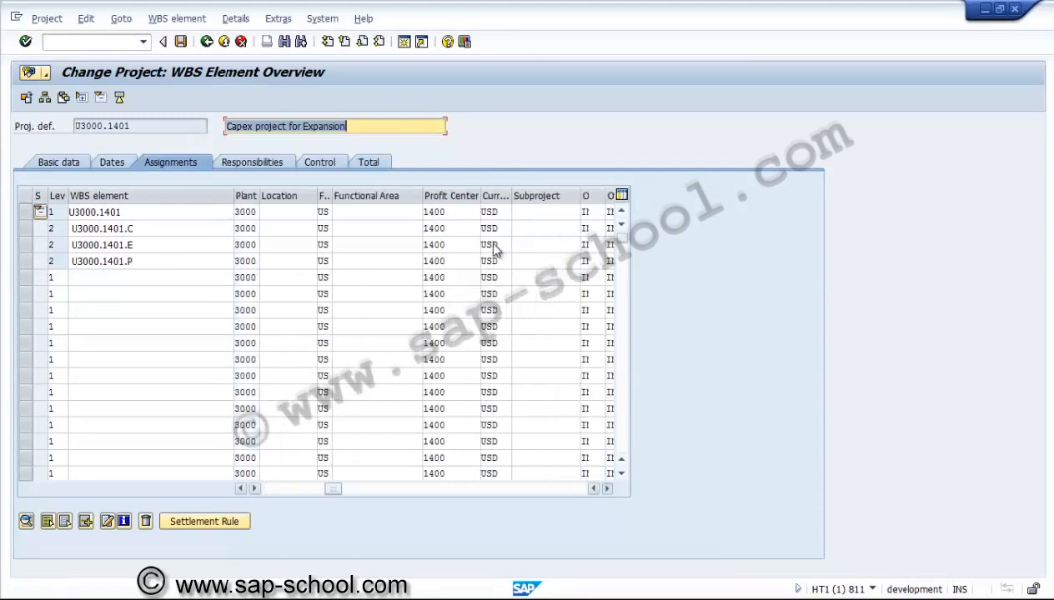
pyautogui.hscroll(4, 494, 249)
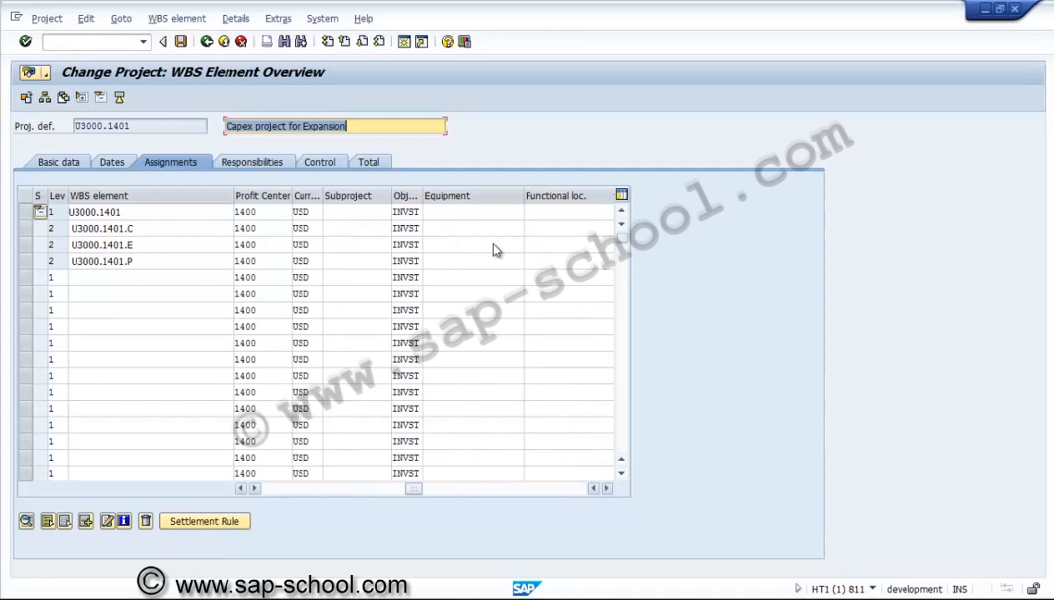
pyautogui.hscroll(5, 494, 249)
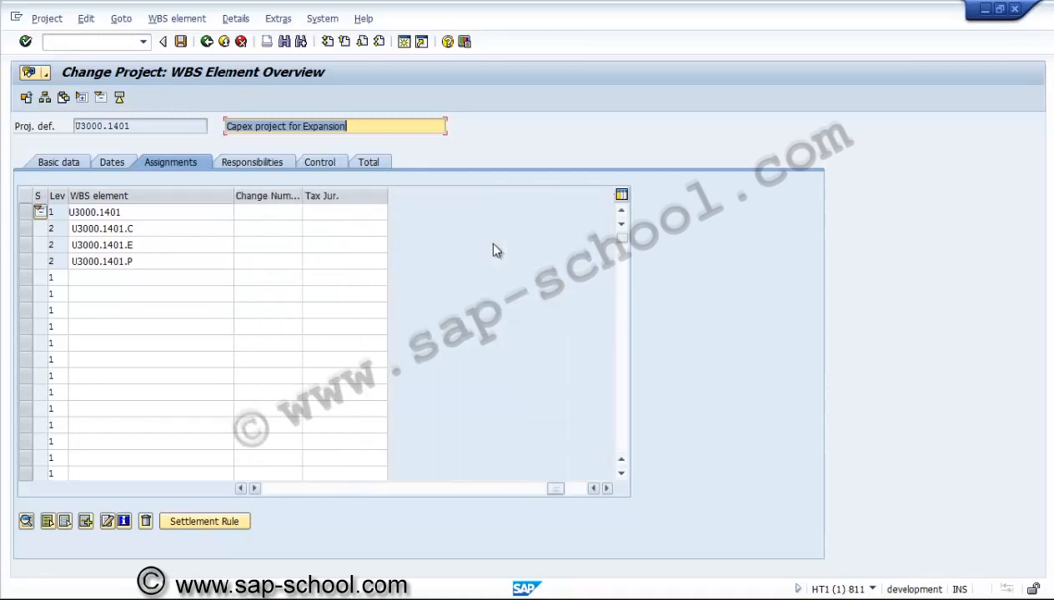
# Assign applicant number 00000001 to the top element U3000.1401 on the Responsibilities tab
pyautogui.hotkey('ctrl', 'pagedown')
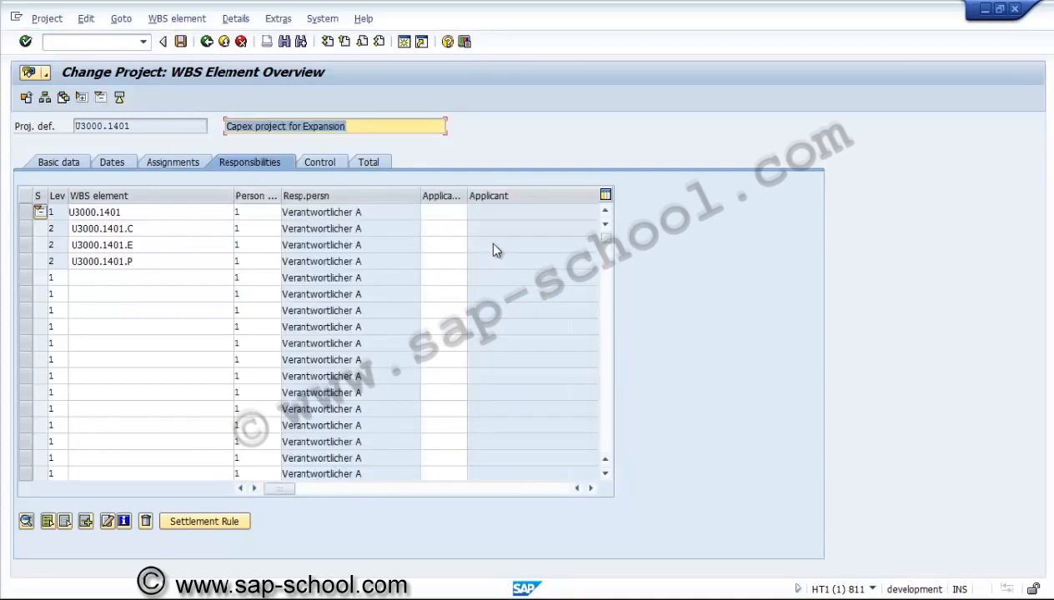
pyautogui.press('Tab')
pyautogui.press('Down')
pyautogui.press('Down')
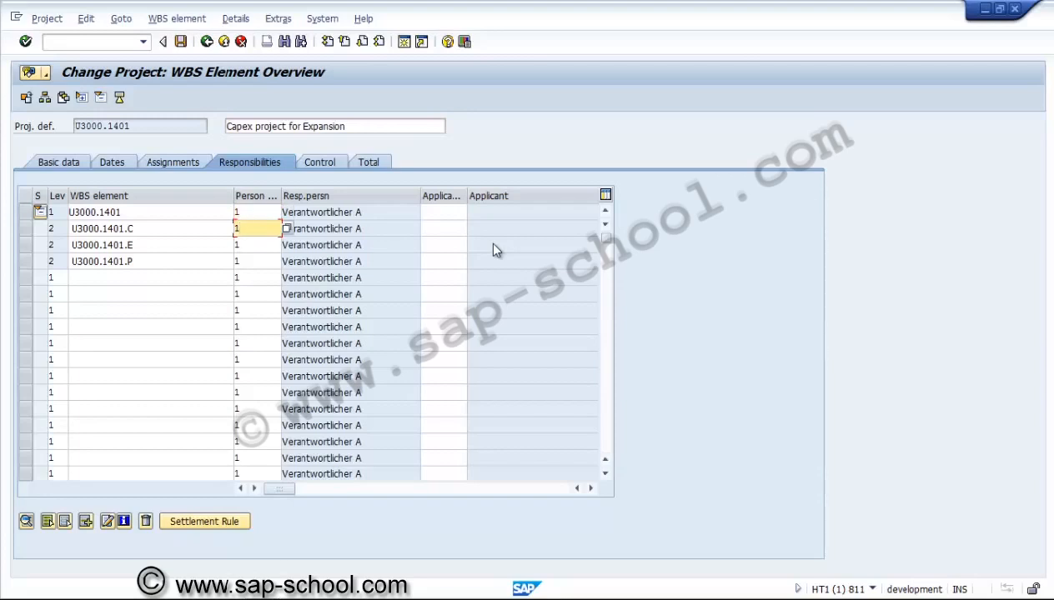
pyautogui.press('Up')
pyautogui.press('Up')
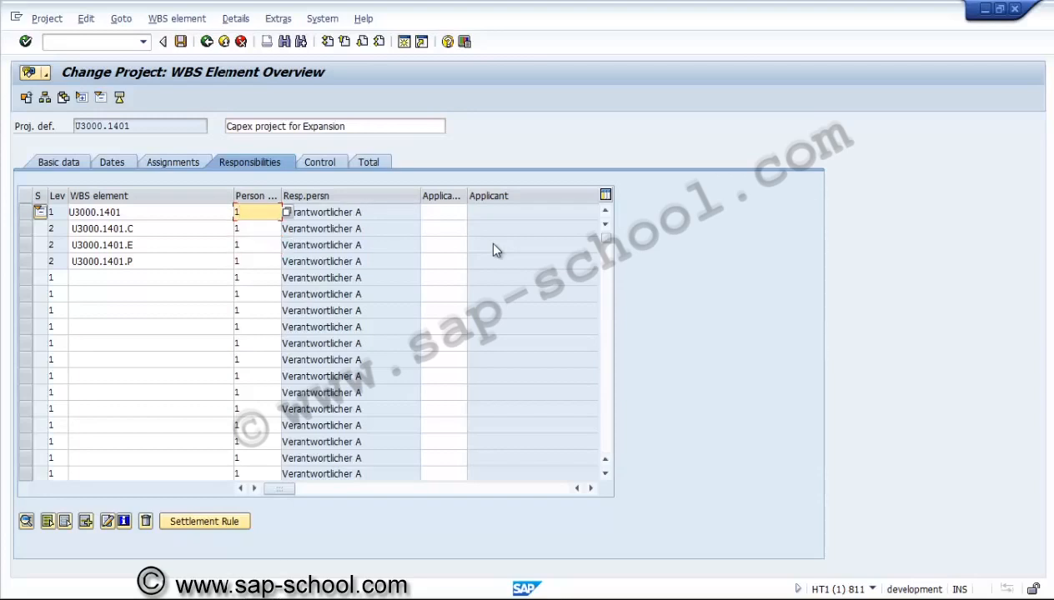
pyautogui.press('Tab')
pyautogui.press('F4')
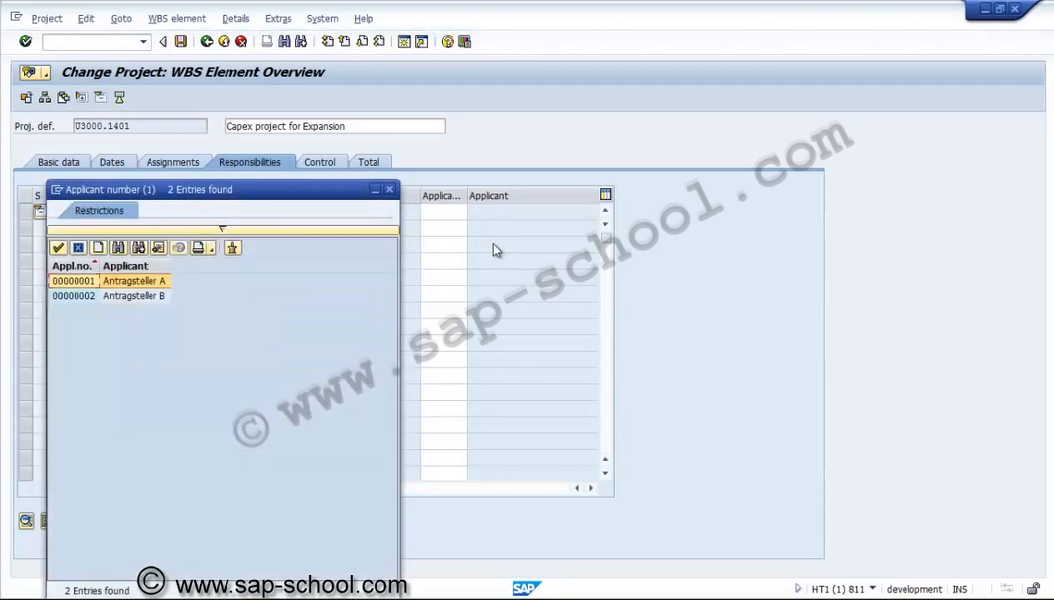
pyautogui.press('Return')
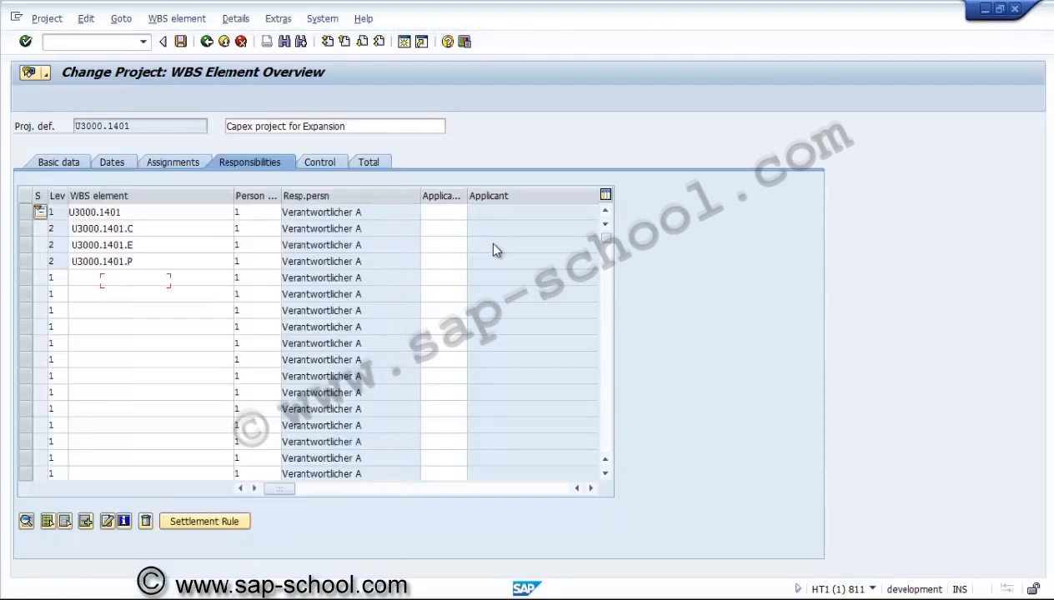
# Assign applicant number 00000002 to the Civil, Equipment and Pre-operative WBS elements
pyautogui.press('Down')
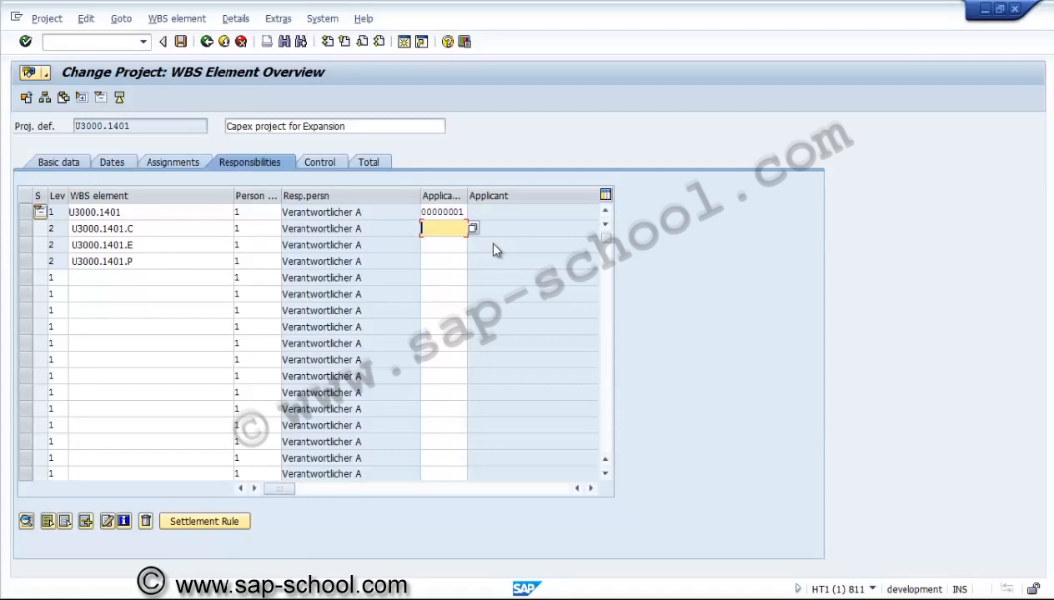
pyautogui.press('F4')
pyautogui.press('Down')
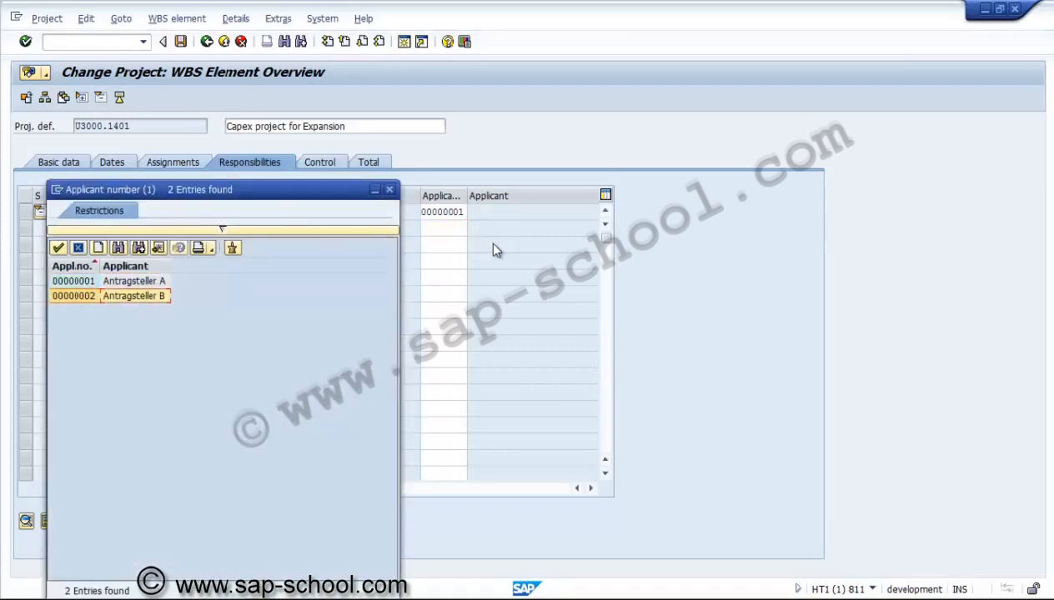
pyautogui.press('Return')
pyautogui.press('Down')
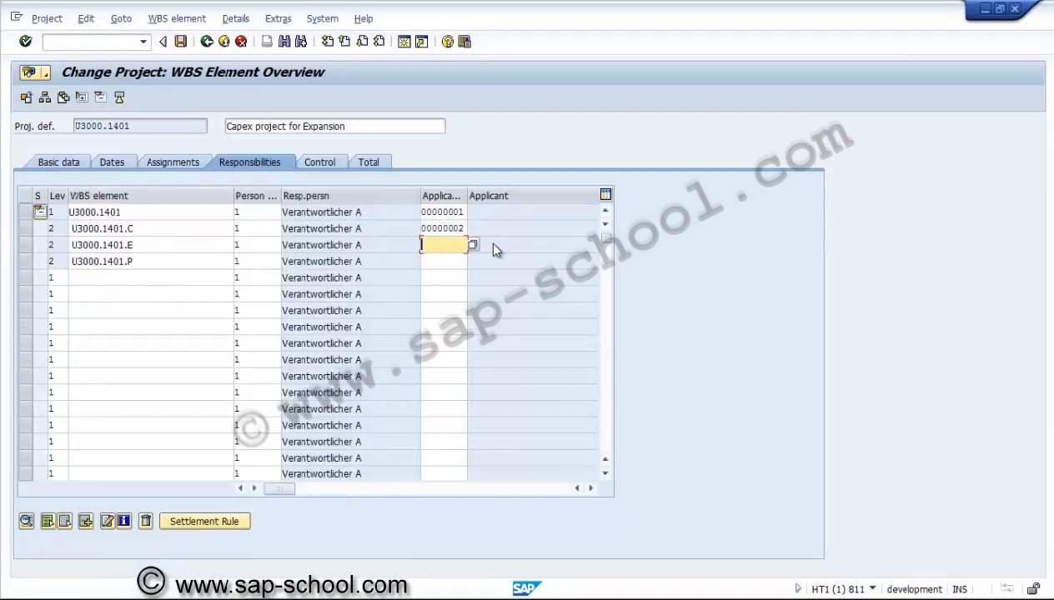
pyautogui.press('F4')
pyautogui.press('Down')
pyautogui.press('Return')
pyautogui.press('Down')
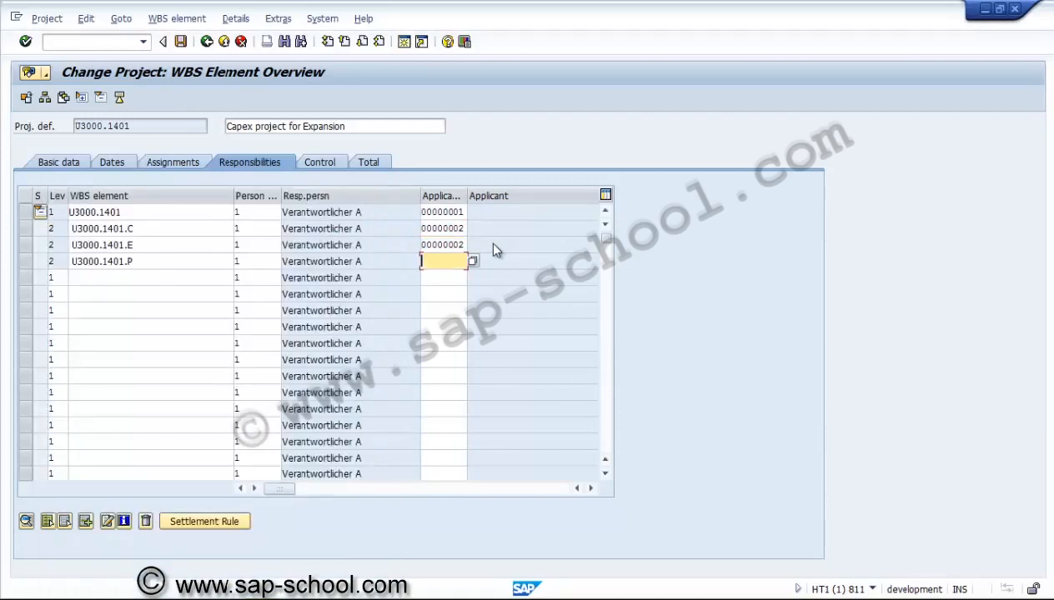
pyautogui.press('F4')
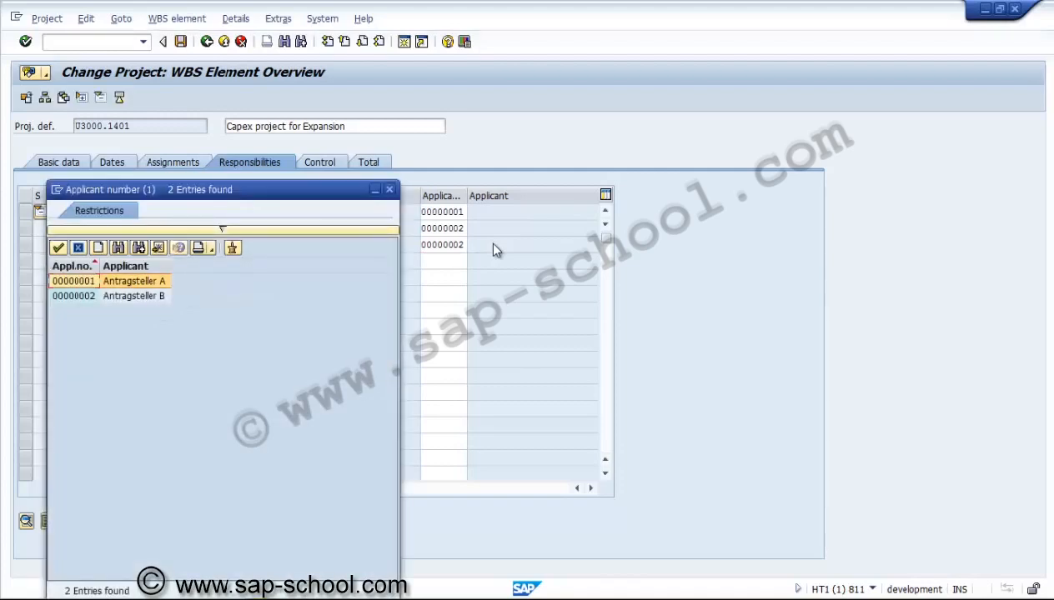
pyautogui.press('Down')
pyautogui.press('Return')
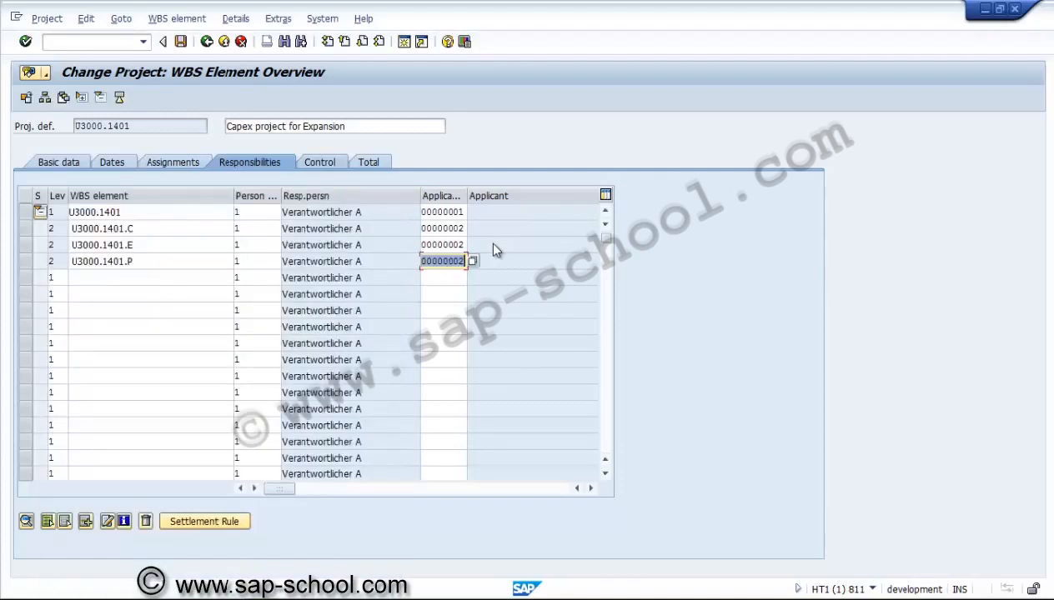
# Mark the top element U3000.1401 as statistical on the Control tab
pyautogui.hotkey('ctrl', 'pagedown')
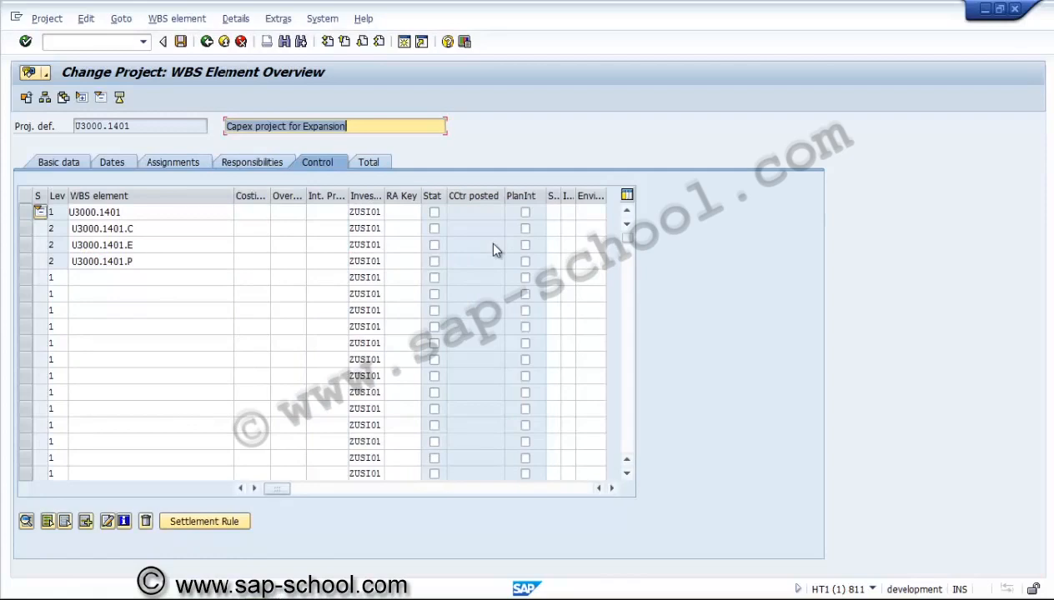
pyautogui.press('Tab')
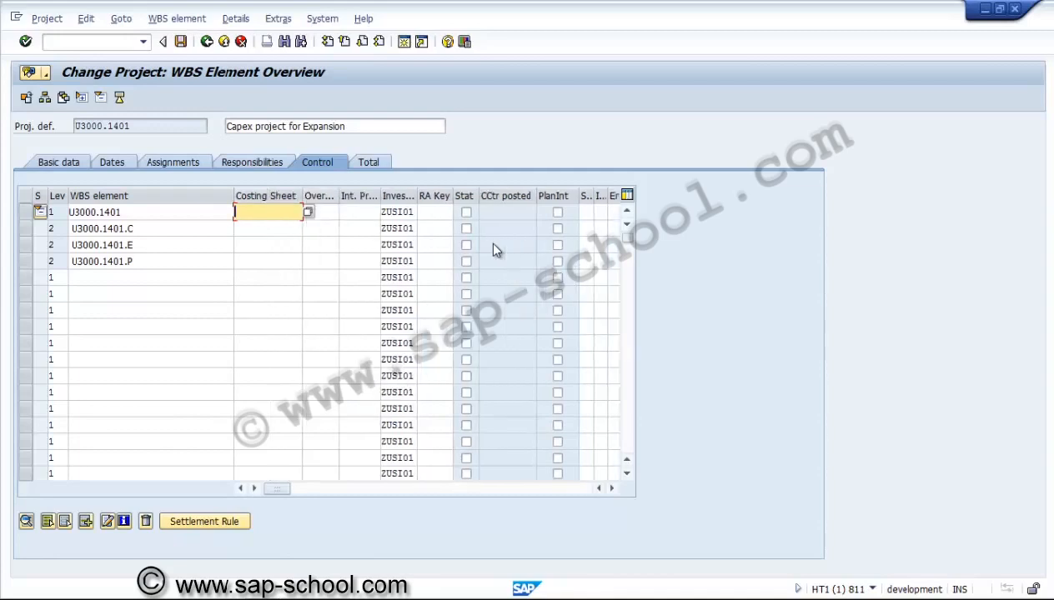
pyautogui.press('Down')
pyautogui.press('Tab')
pyautogui.press('Tab')
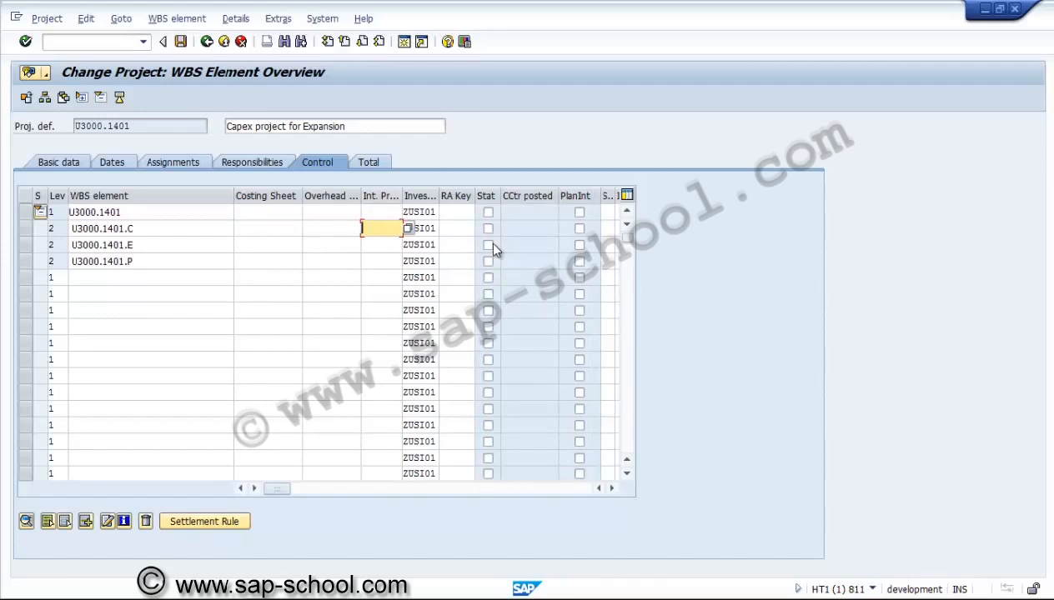
pyautogui.press('Tab')
pyautogui.press('Tab')
pyautogui.press('Up')
pyautogui.press('Down')
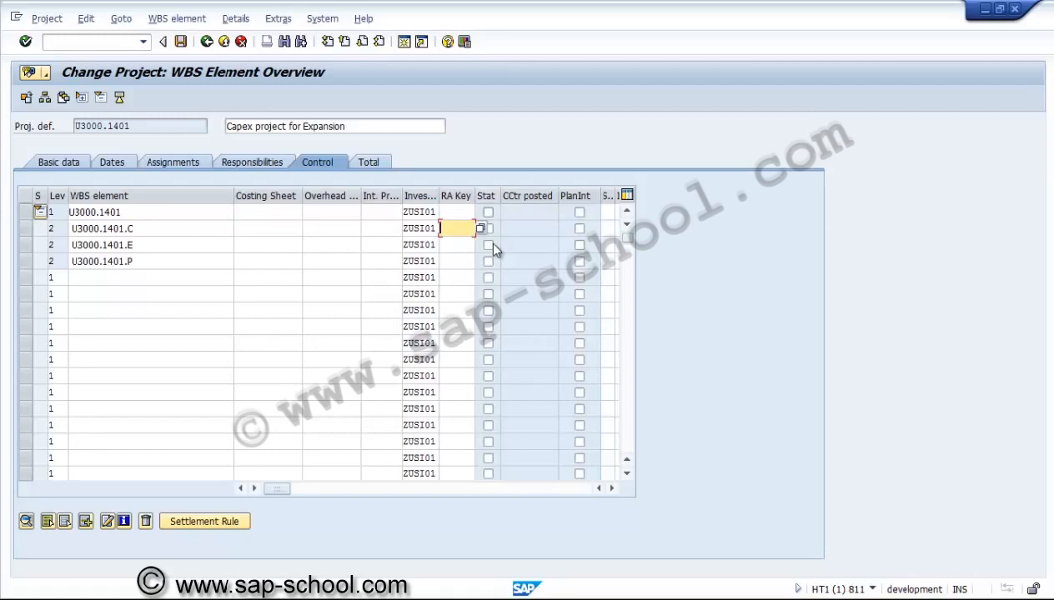
pyautogui.press('Up')
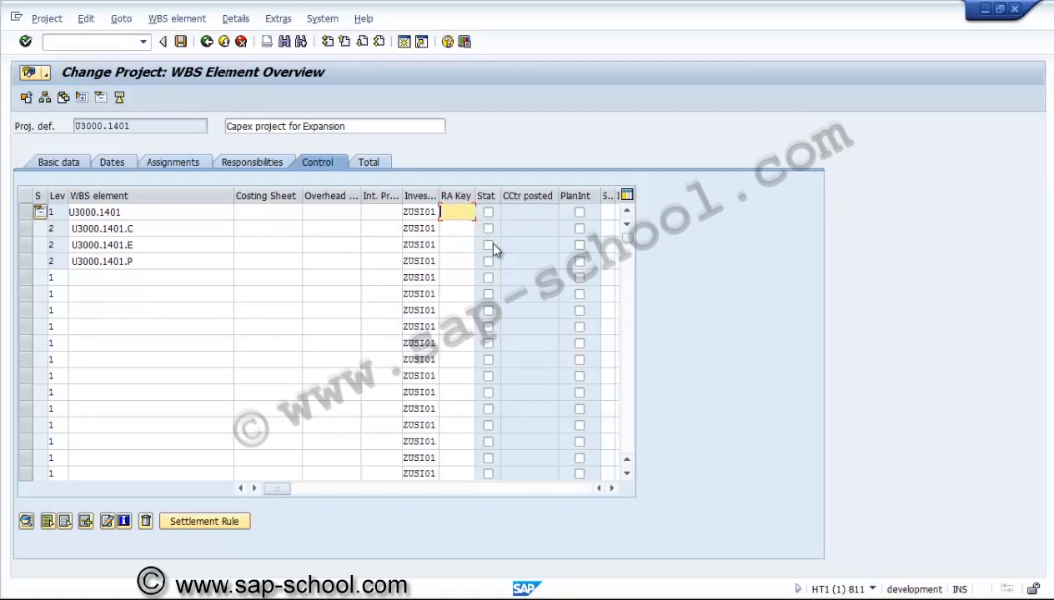
pyautogui.press('Tab')
pyautogui.press('space')
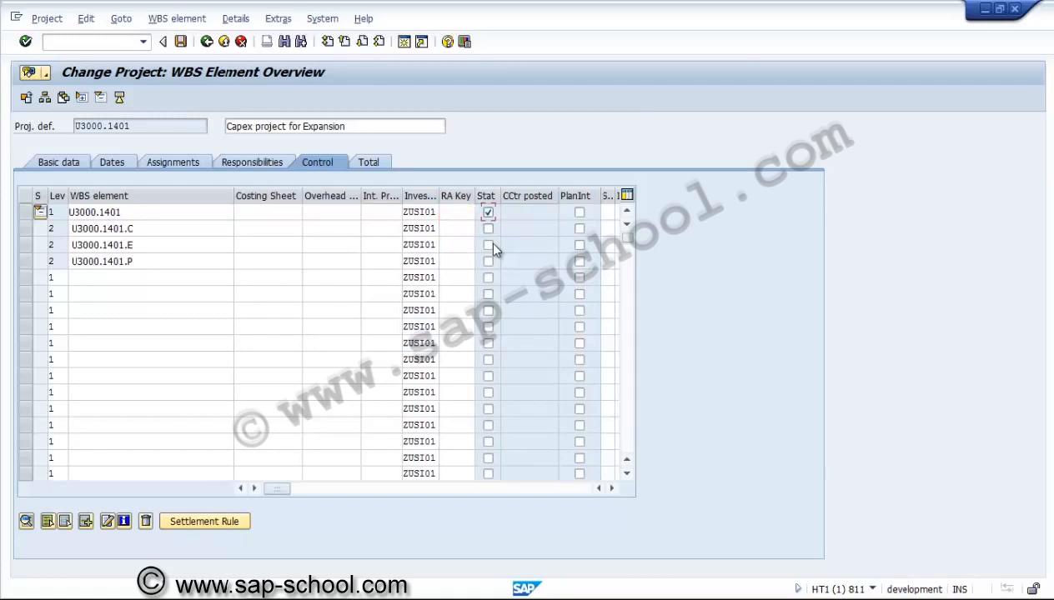
pyautogui.press('Down')
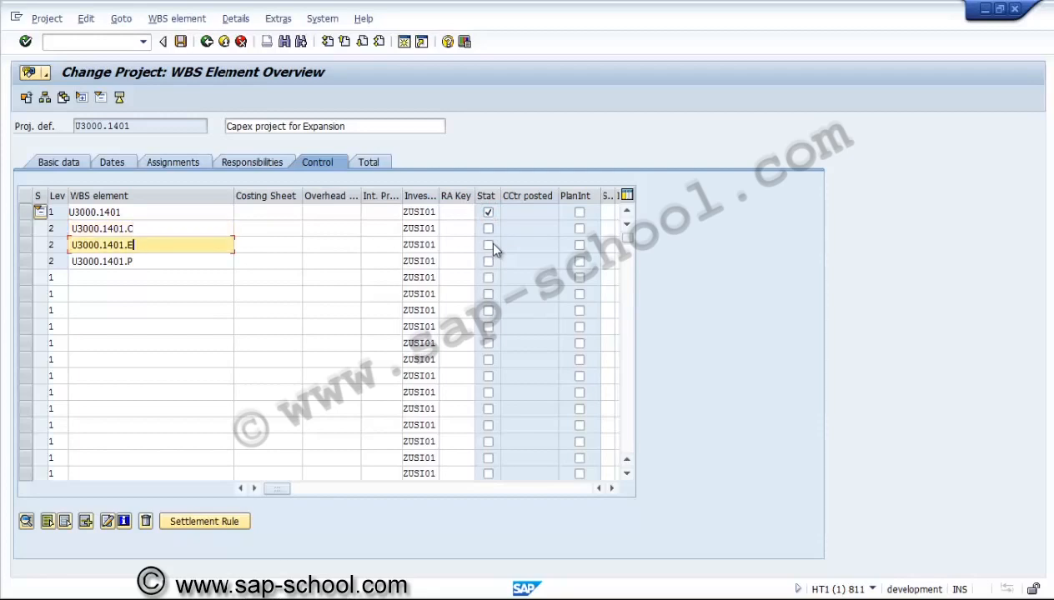
pyautogui.hscroll(2, 494, 244)
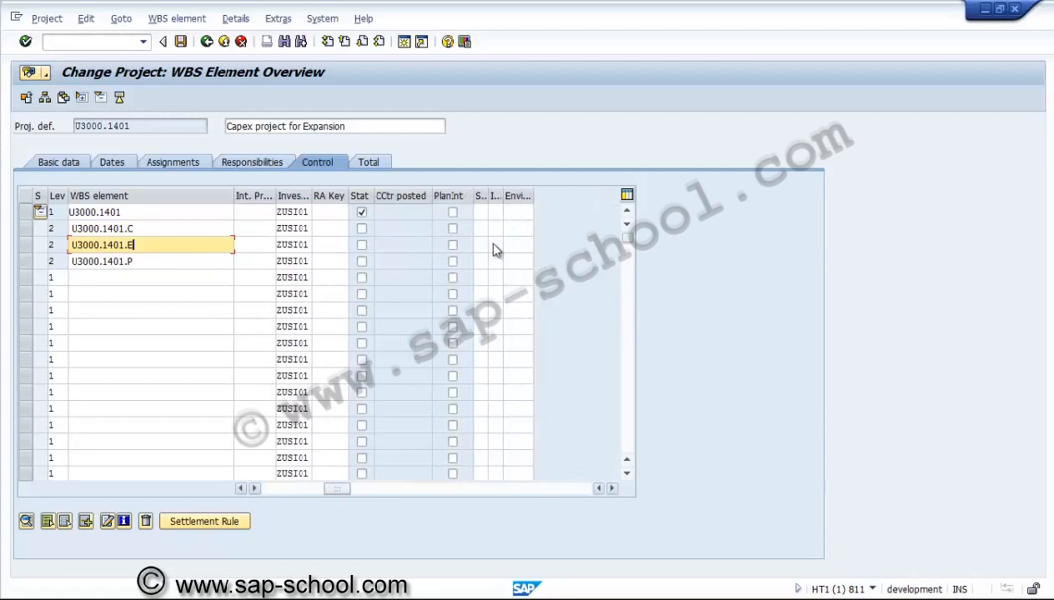
pyautogui.moveTo(488, 196); pyautogui.dragTo(540, 196)
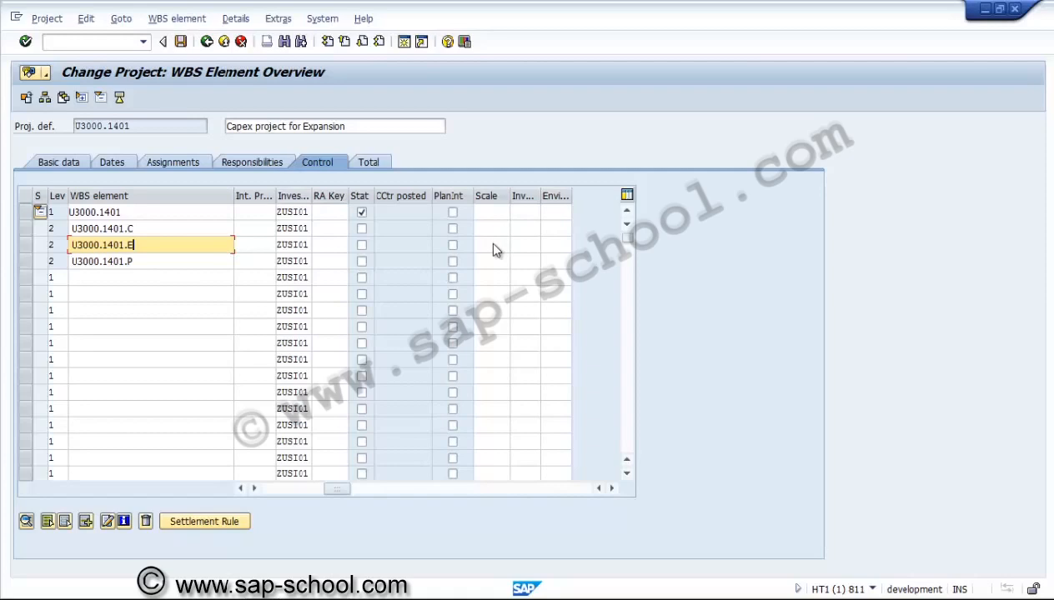
pyautogui.press('F3')
pyautogui.press('F3')
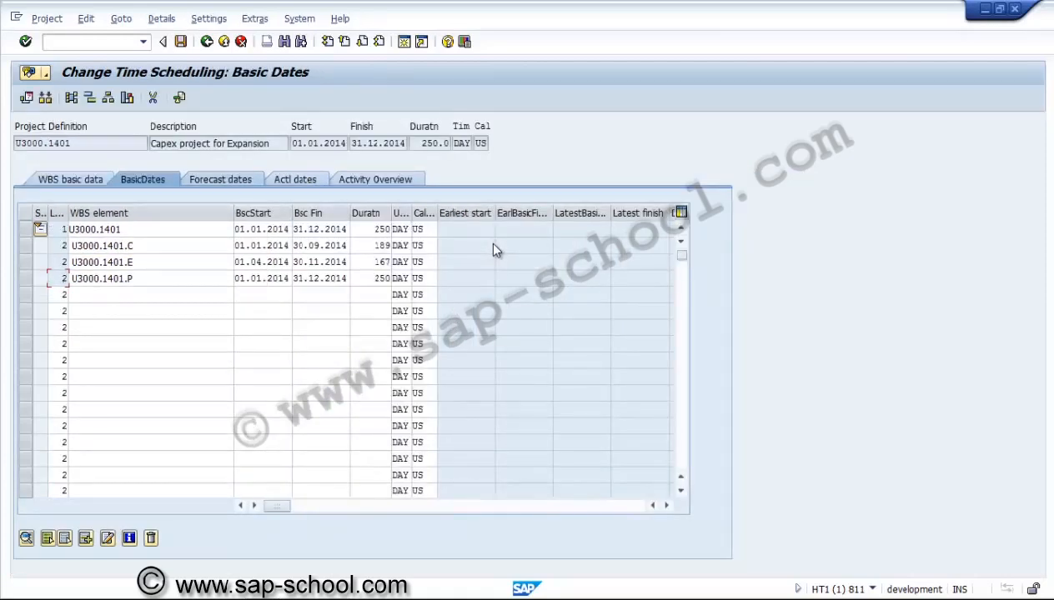
pyautogui.press('F3')
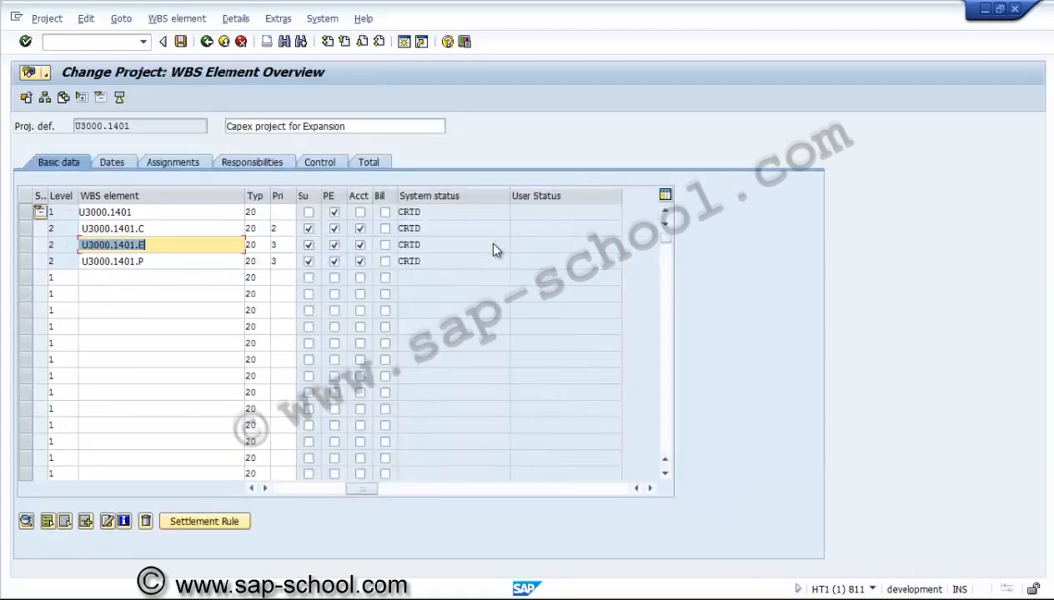
# Review all attributes of the WBS elements on the Total tab, scrolling through its columns
pyautogui.hotkey('ctrl', 'pageup')
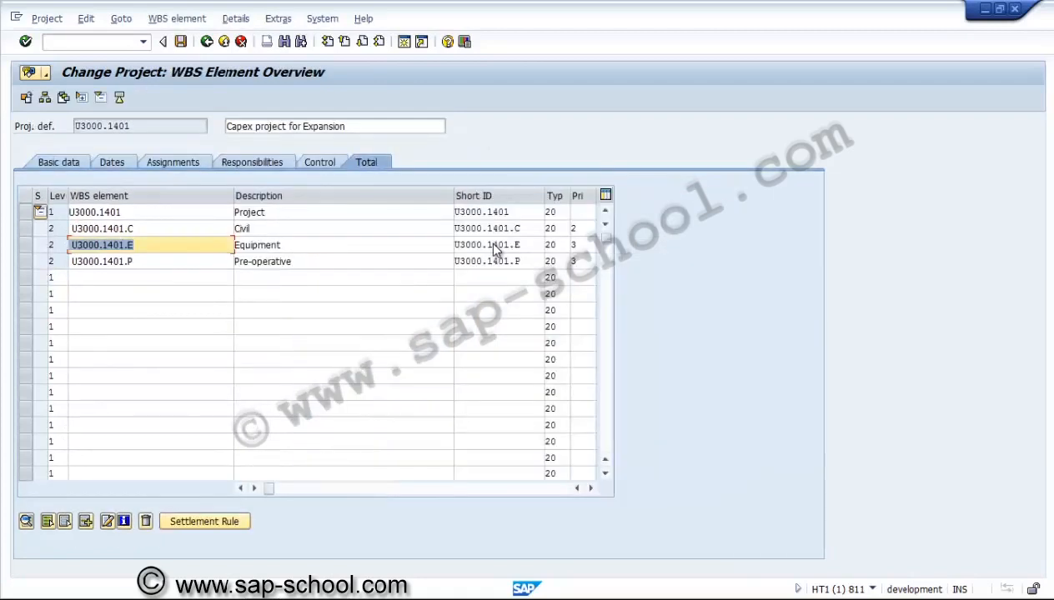
pyautogui.moveTo(233, 196); pyautogui.dragTo(149, 196)
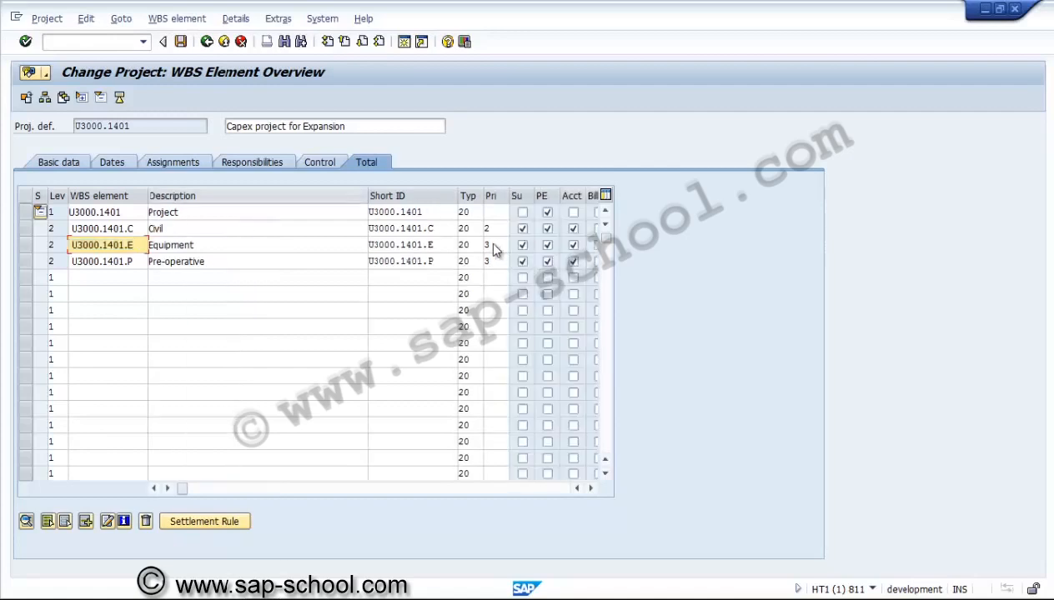
pyautogui.moveTo(368, 196); pyautogui.dragTo(216, 196)
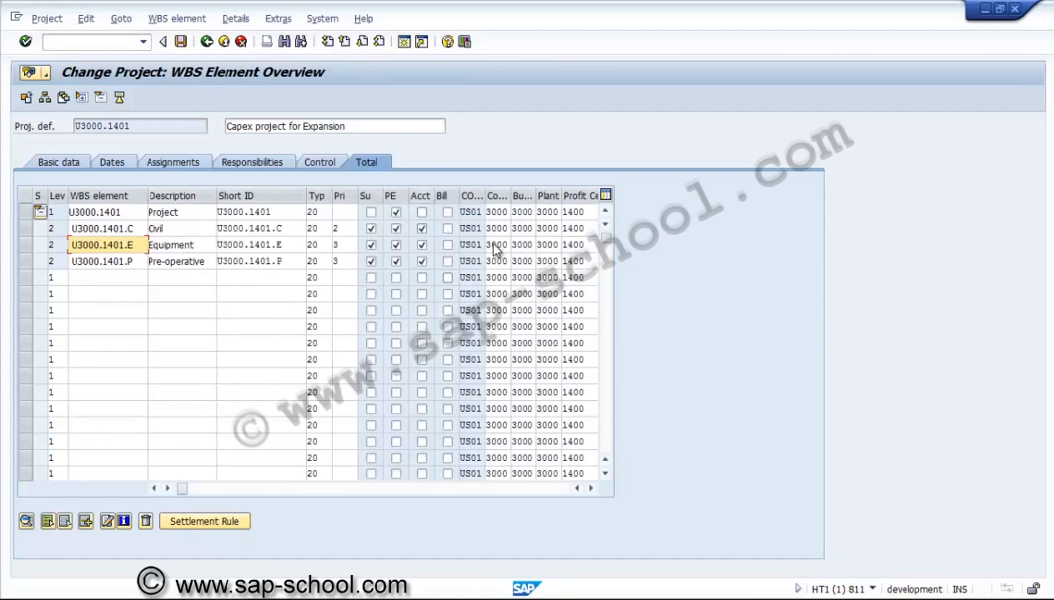
pyautogui.click(590, 489)
pyautogui.click(590, 489)
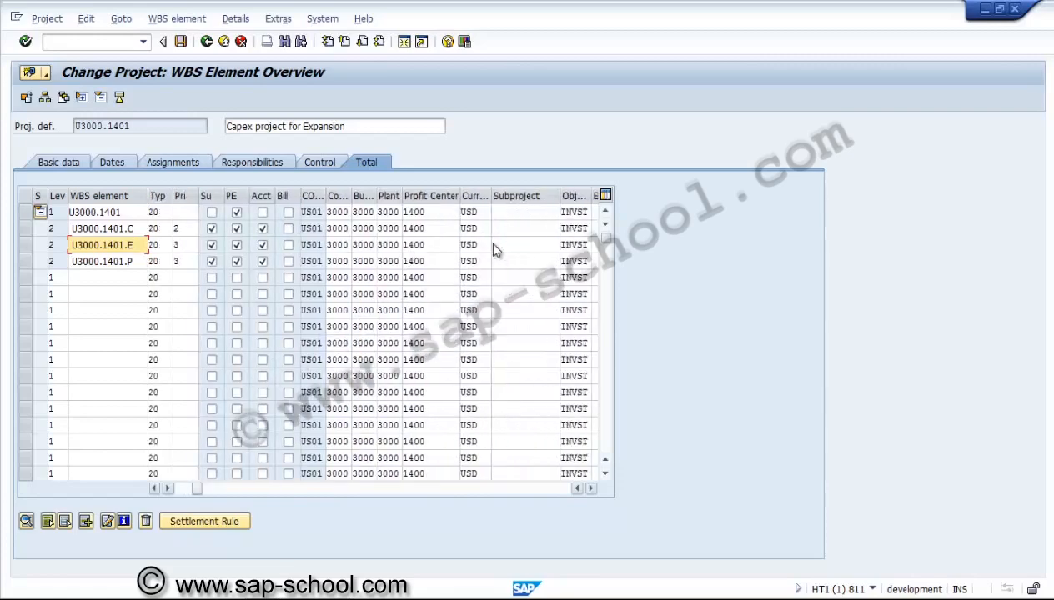
pyautogui.click(590, 489)
pyautogui.click(590, 488)
pyautogui.click(591, 489)
pyautogui.click(590, 489)
pyautogui.click(591, 489)
pyautogui.click(590, 488)
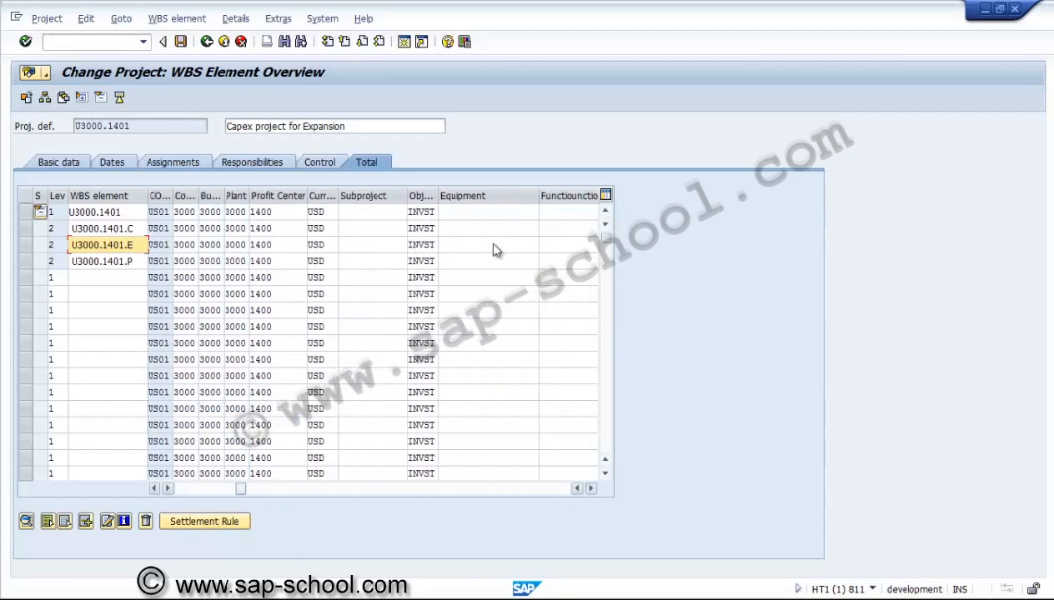
pyautogui.click(590, 489)
pyautogui.click(590, 489)
pyautogui.click(590, 488)
pyautogui.click(590, 489)
pyautogui.click(590, 489)
pyautogui.click(590, 488)
pyautogui.click(590, 489)
pyautogui.click(591, 489)
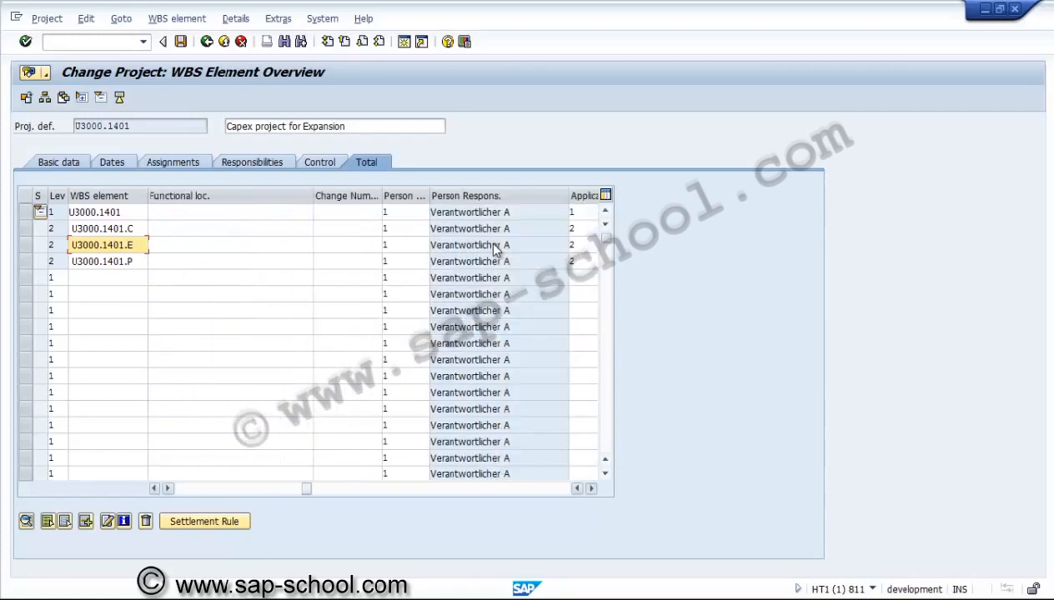
pyautogui.click(590, 488)
pyautogui.click(590, 489)
pyautogui.click(590, 488)
pyautogui.click(591, 488)
# Scroll back through the Total tab columns and save the project
pyautogui.click(590, 489)
pyautogui.click(590, 489)
pyautogui.click(590, 488)
pyautogui.click(590, 489)
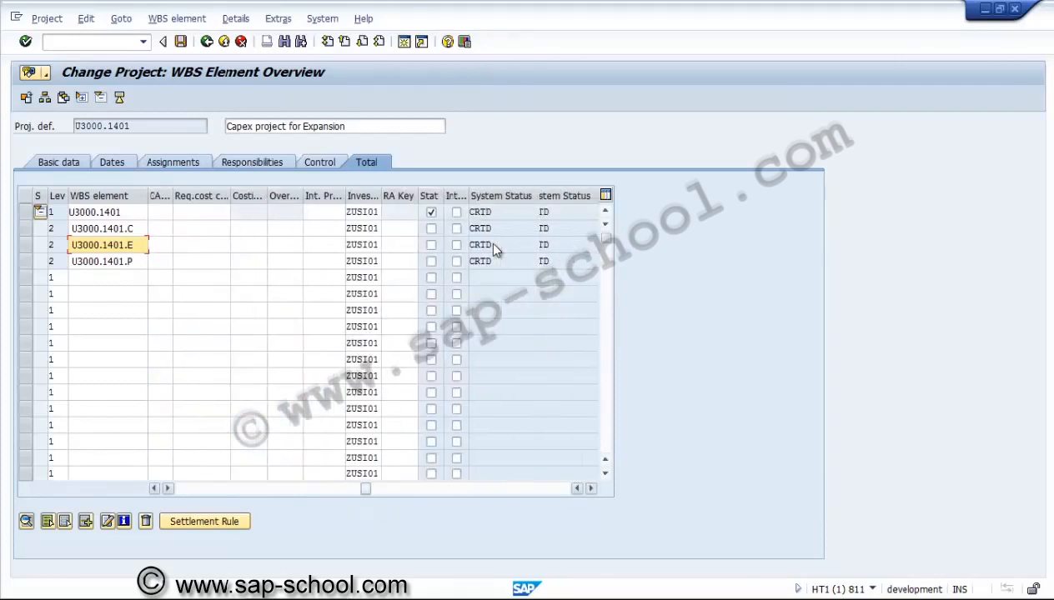
pyautogui.click(590, 489)
pyautogui.click(590, 488)
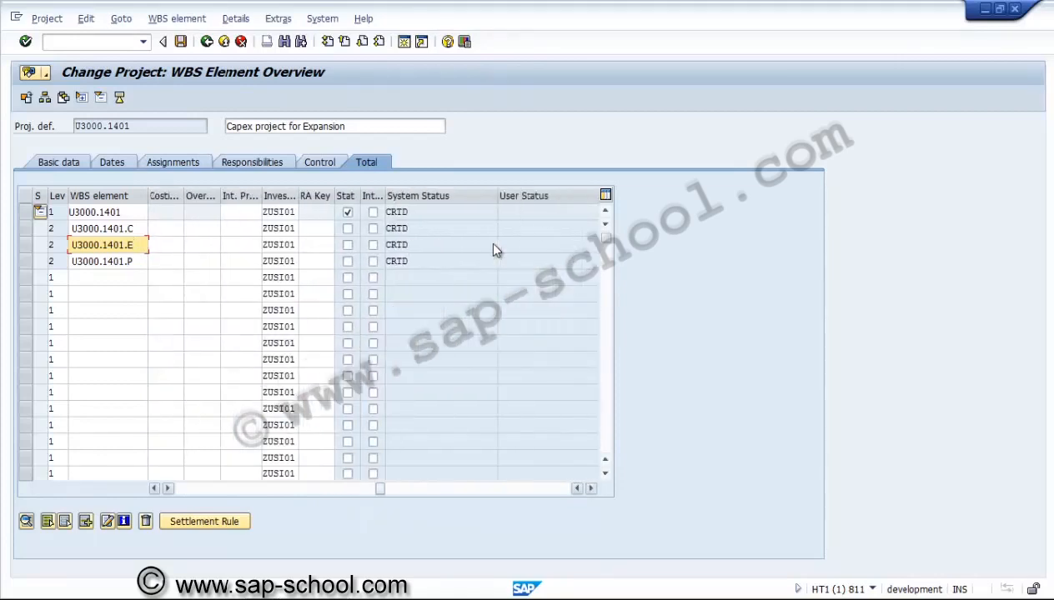
pyautogui.click(590, 489)
pyautogui.click(590, 489)
pyautogui.click(590, 488)
pyautogui.click(590, 489)
pyautogui.click(590, 489)
pyautogui.click(590, 488)
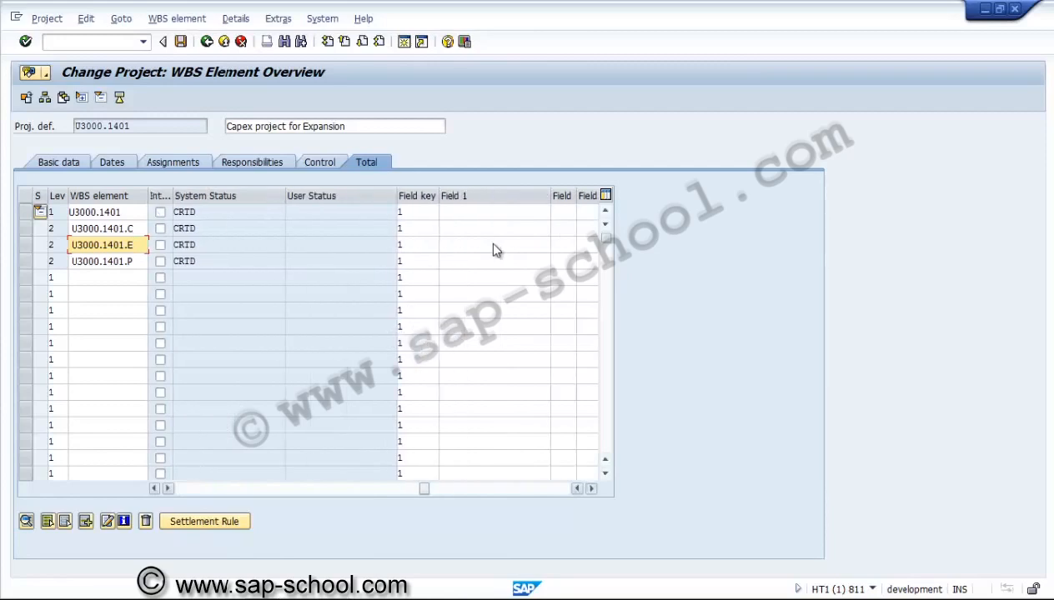
pyautogui.hscroll(5, 496, 250)
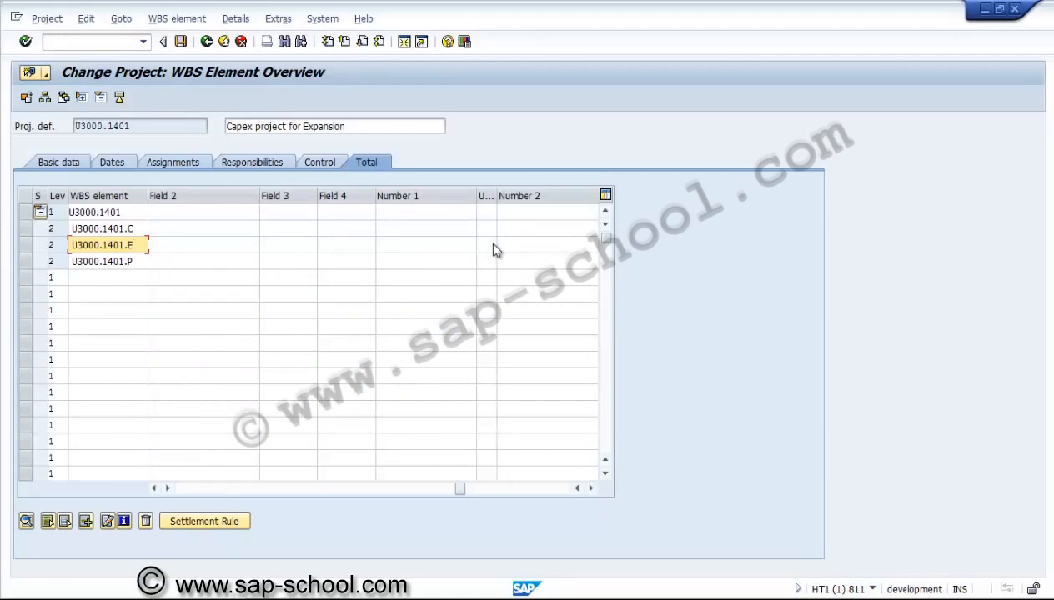
pyautogui.hscroll(5, 493, 250)
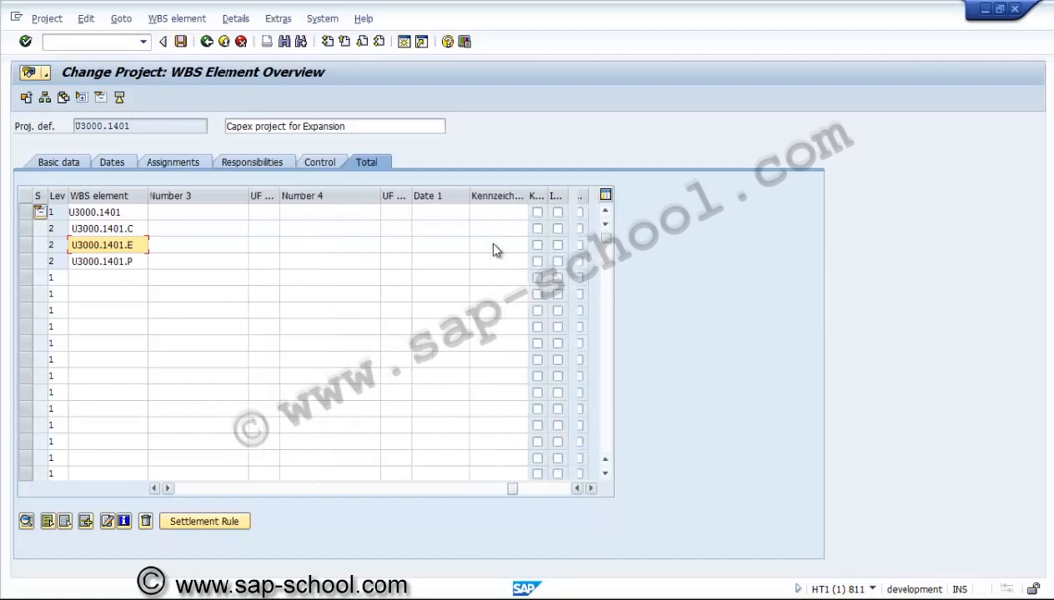
pyautogui.hscroll(1, 494, 250)
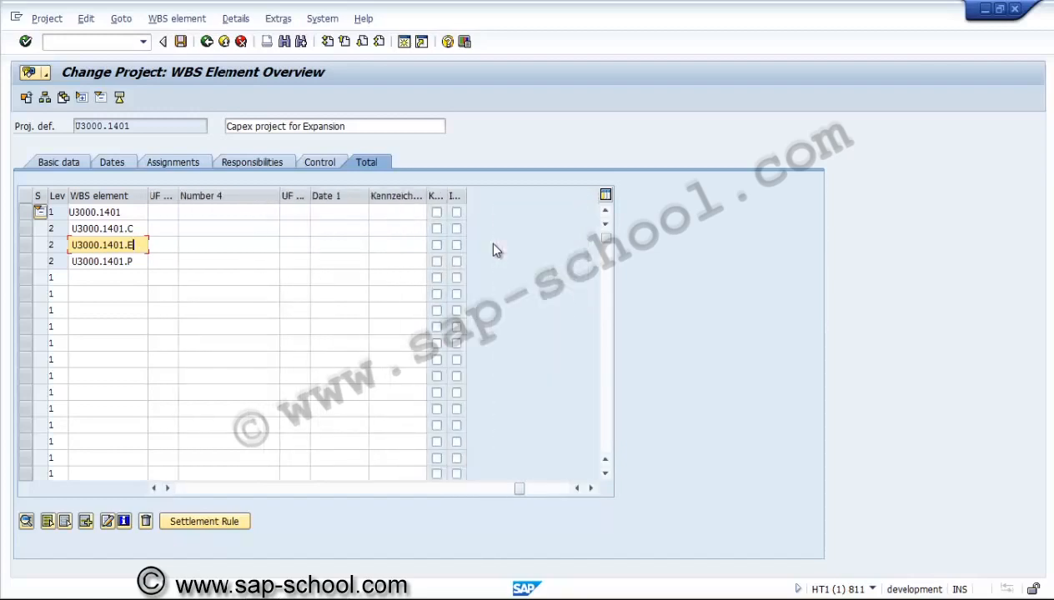
pyautogui.hscroll(-10, 496, 250)
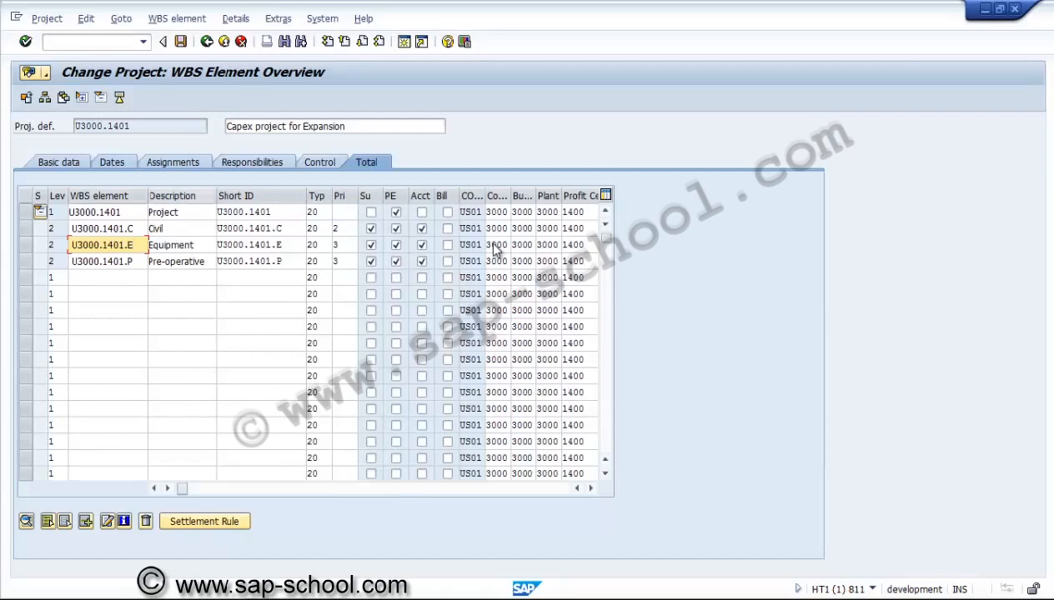
pyautogui.hotkey('ctrl', 's')
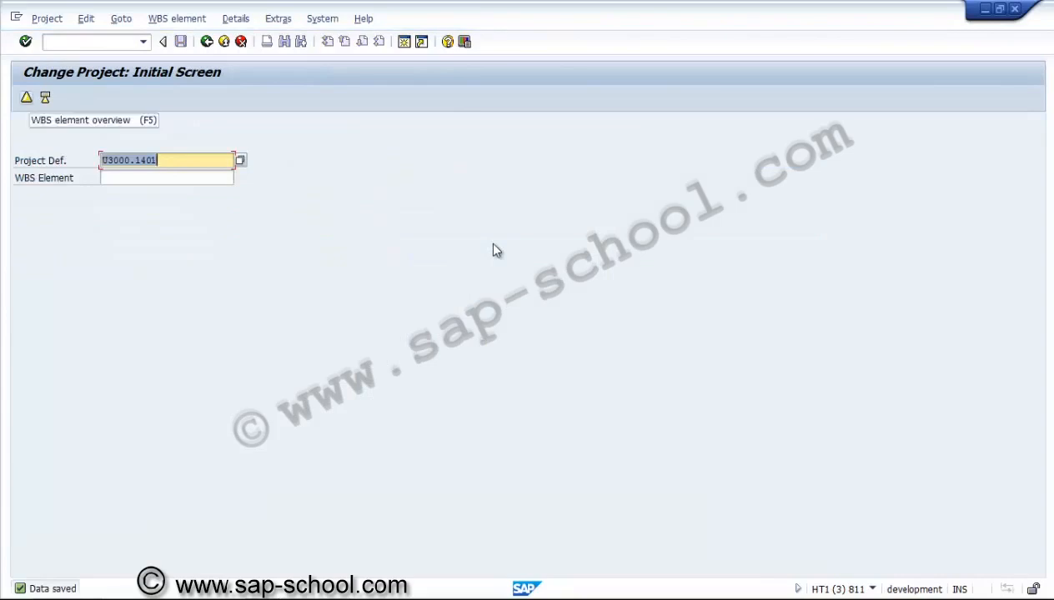
# Reopen the WBS element overview and insert three new rows below Civil, each prefilled with U3000.1401.C
pyautogui.press('F5')
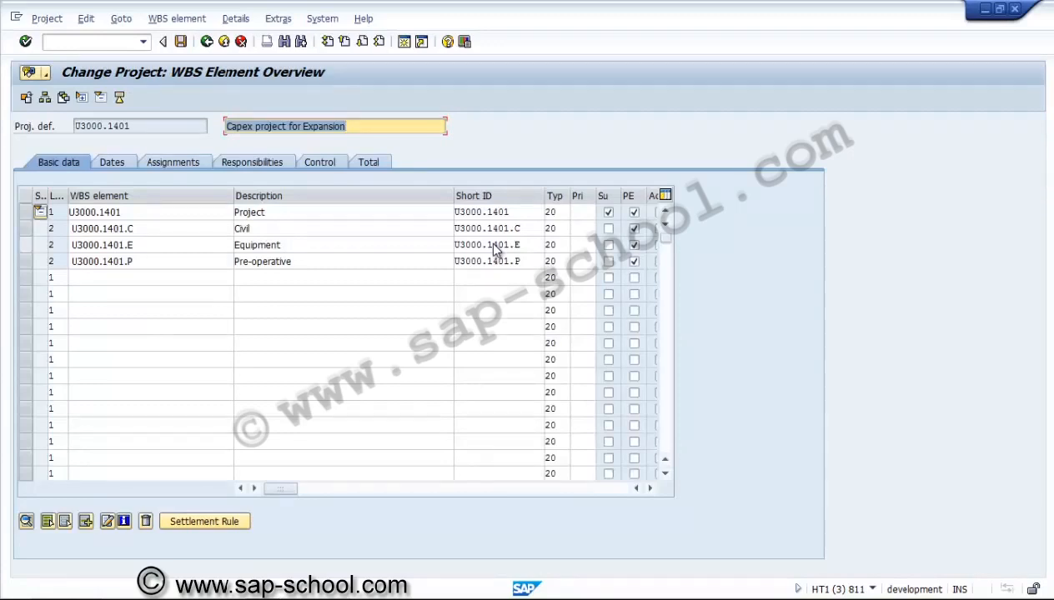
pyautogui.click(495, 247)
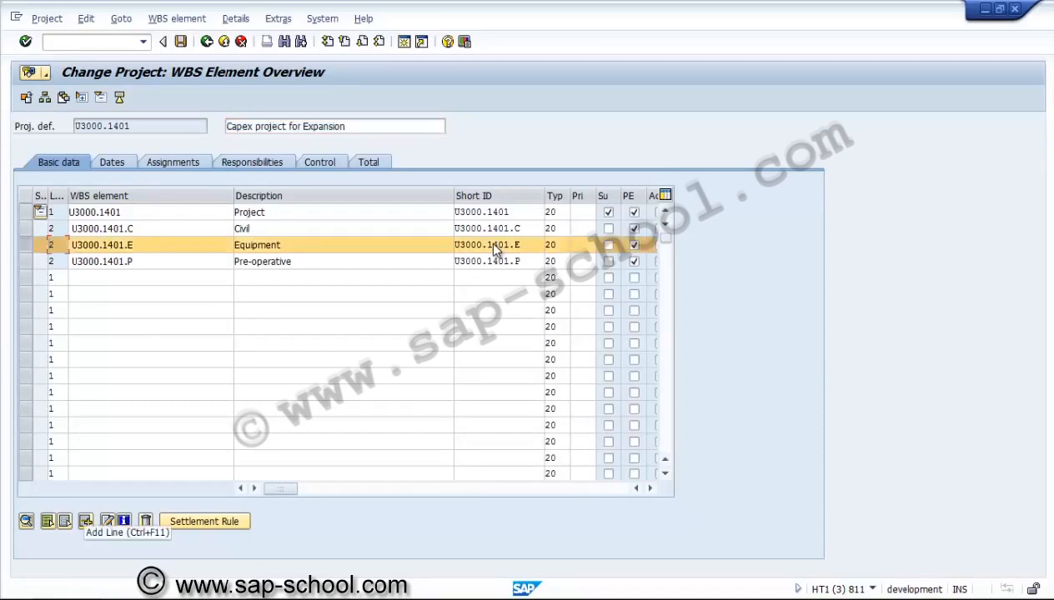
pyautogui.hotkey('ctrl', 'F1')
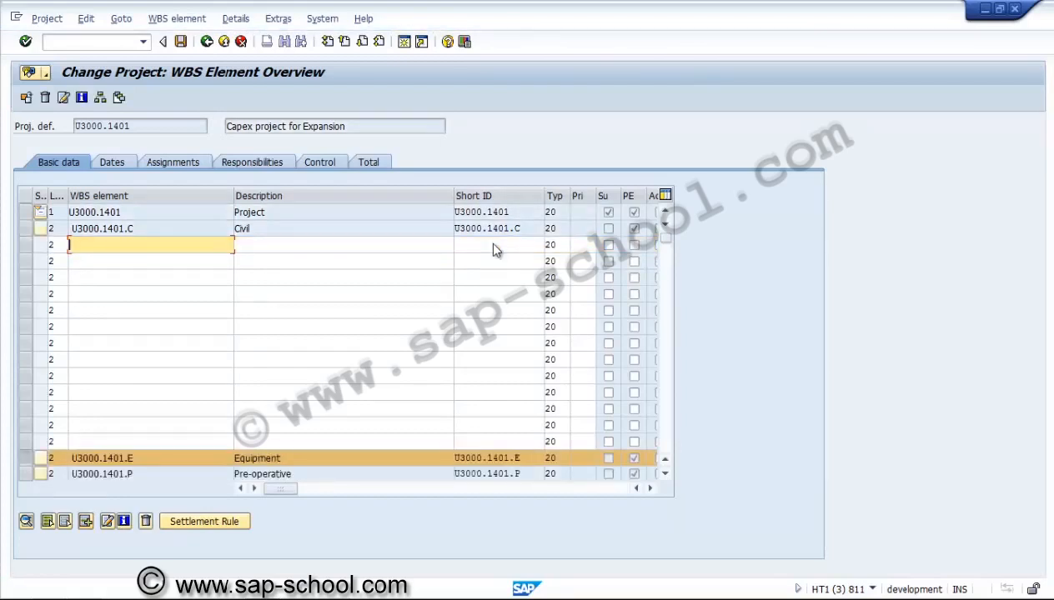
pyautogui.press('Up')
pyautogui.hotkey('shift', 'Left')
pyautogui.hotkey('shift', 'Left')
pyautogui.hotkey('shift', 'Left')
pyautogui.hotkey('shift', 'Left')
pyautogui.hotkey('shift', 'Left')
pyautogui.hotkey('shift', 'Left')
pyautogui.hotkey('shift', 'Left')
pyautogui.hotkey('shift', 'Left')
pyautogui.hotkey('shift', 'Left')
pyautogui.hotkey('shift', 'Left')
pyautogui.hotkey('shift', 'Left')
pyautogui.hotkey('shift', 'Left')
pyautogui.hotkey('ctrl', 'c')
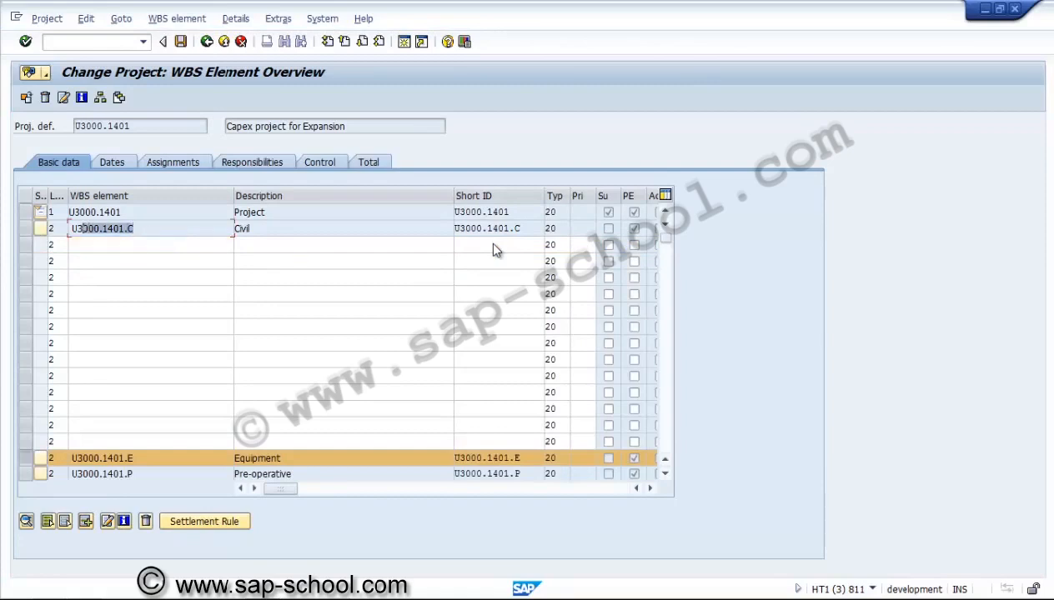
pyautogui.press('Down')
pyautogui.hotkey('ctrl', 'v')
pyautogui.press('Down')
pyautogui.hotkey('ctrl', 'v')
pyautogui.press('Down')
pyautogui.hotkey('ctrl', 'v')
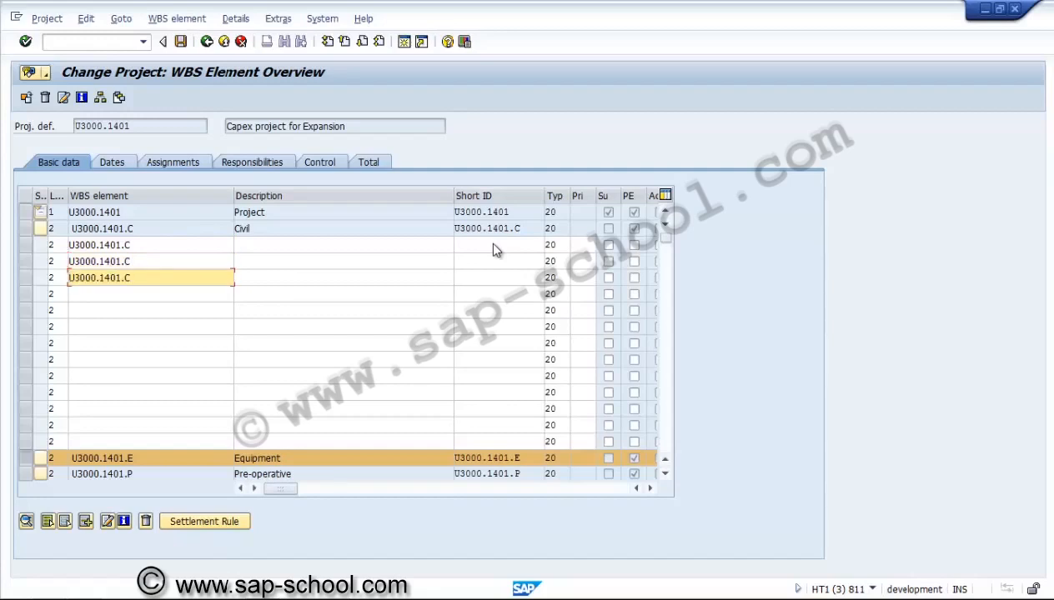
pyautogui.press('Return')
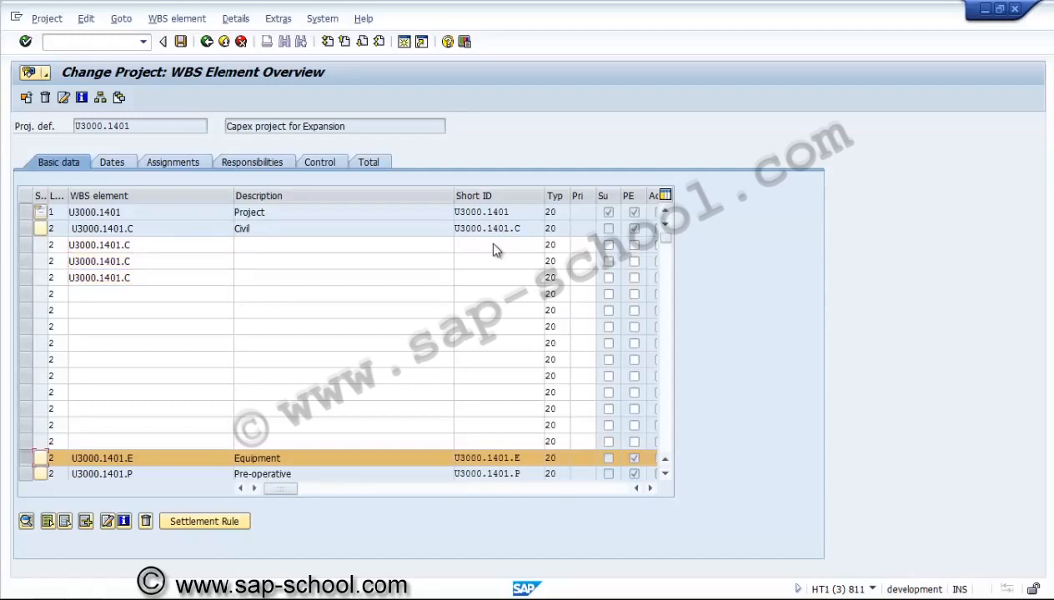
# Name the first new element U3000.1401.C.123BM with the description Cement mill foundation
pyautogui.press('Tab')
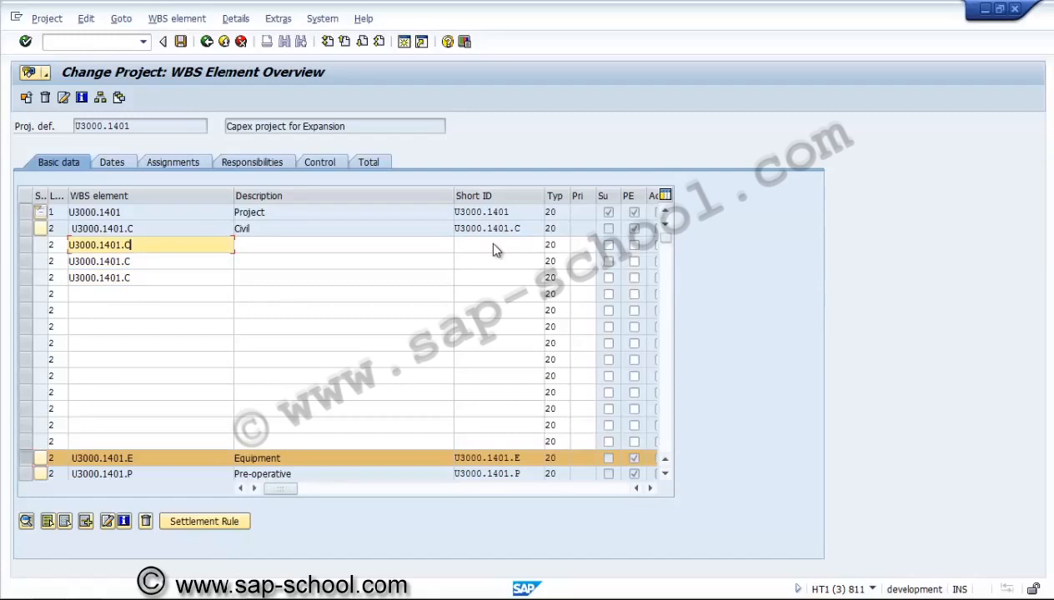
pyautogui.write('.')
pyautogui.write('123')
pyautogui.write('8M')
pyautogui.press('Tab')
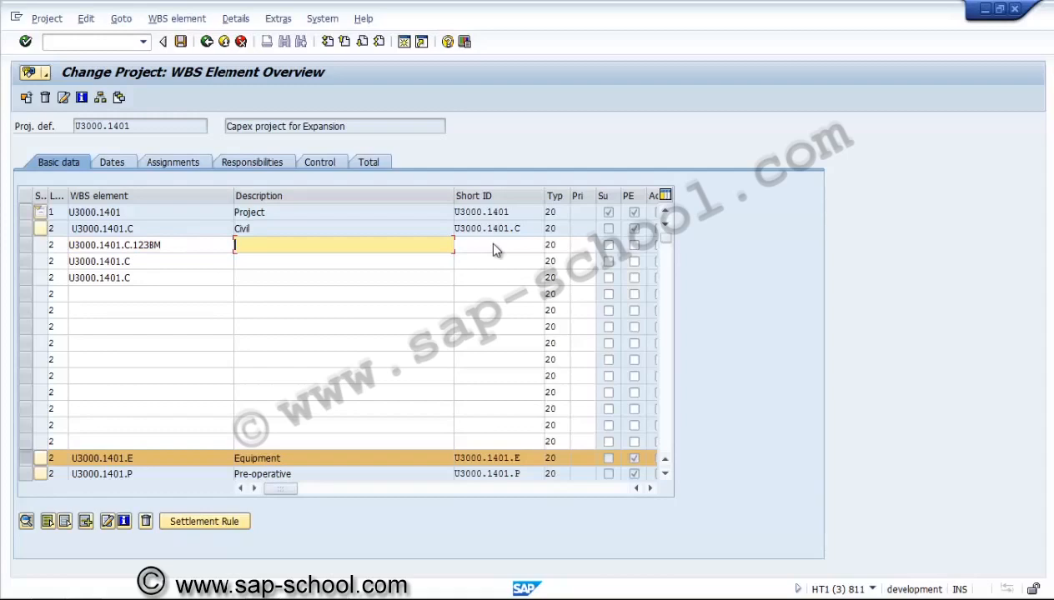
pyautogui.write('Cement mill foundation')
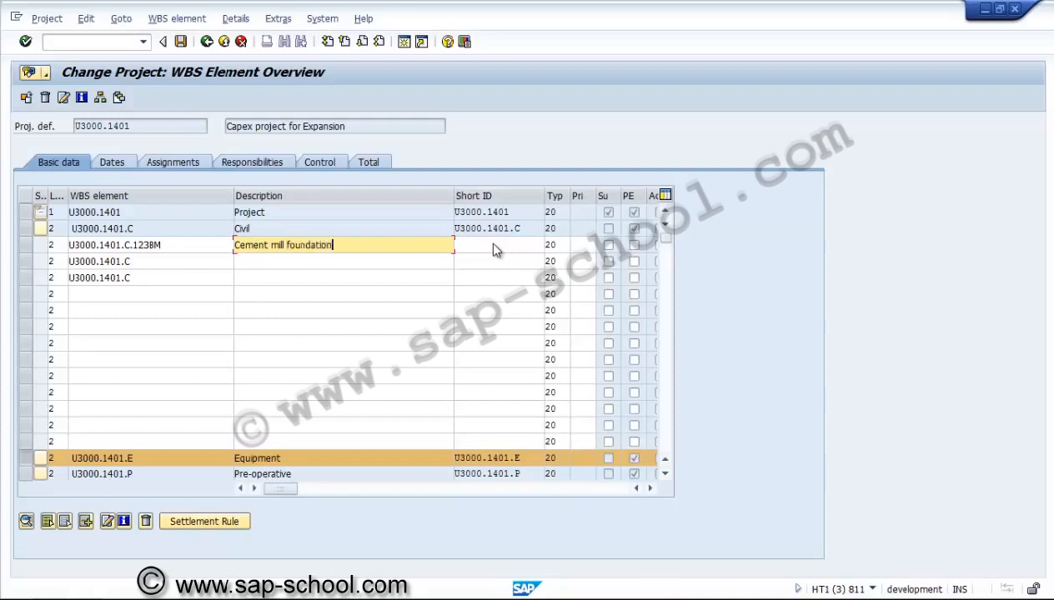
pyautogui.press('Down')
# Name the second new element U3000.1401.C.1343S with the description Cement Silo
pyautogui.hotkey('shift', 'Tab')
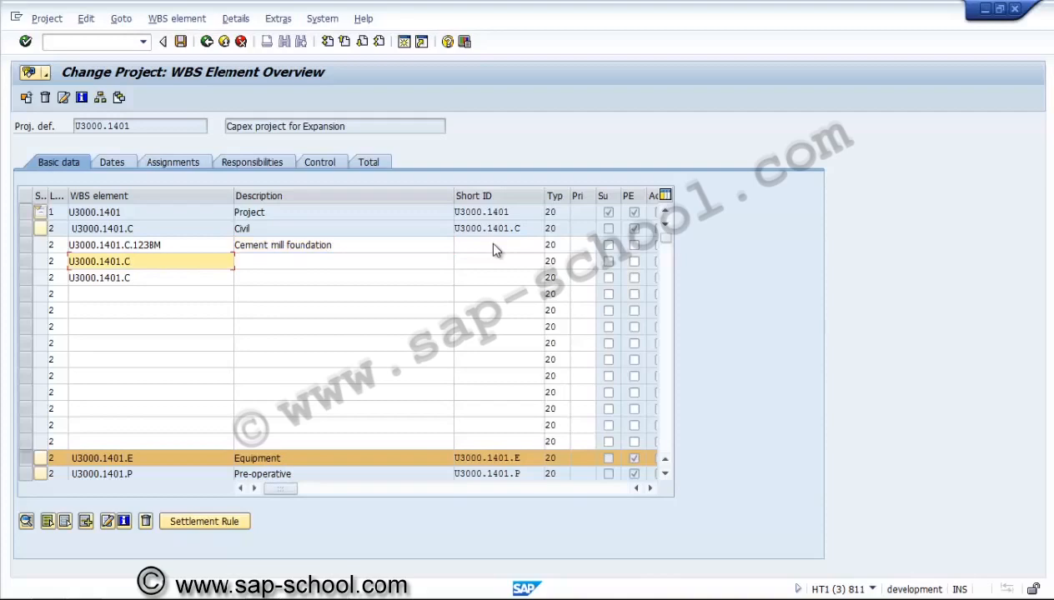
pyautogui.write('.')
pyautogui.write('1345')
pyautogui.press('Left')
pyautogui.write('3')
pyautogui.press('Tab')
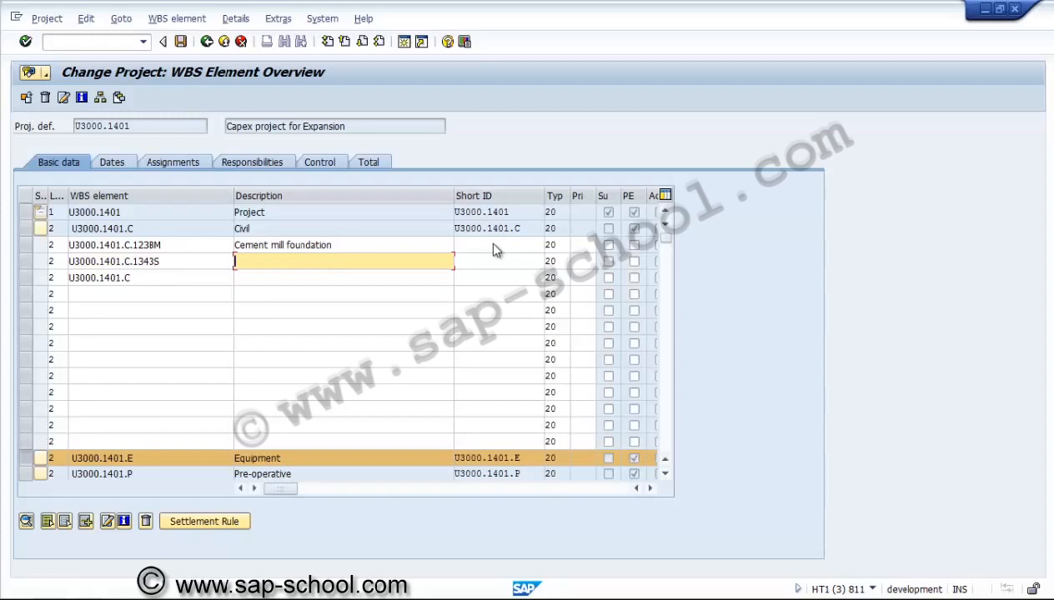
pyautogui.write('Cement Silo')
pyautogui.press('Down')
# Name the third new element U3000.1401.C.321WB with the description Weigh bridge foundation
pyautogui.press('Left')
pyautogui.write('.')
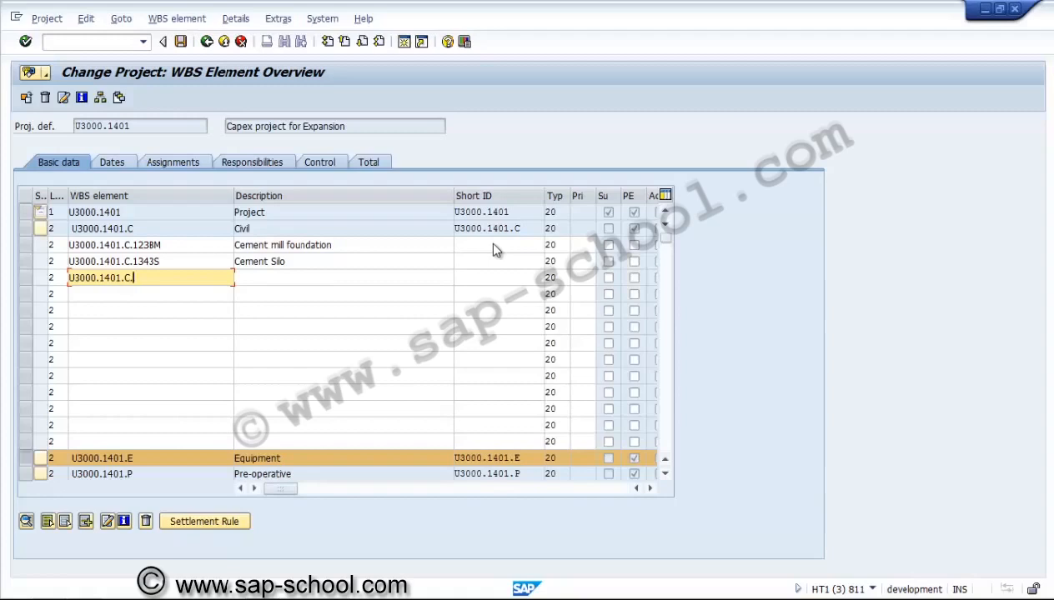
pyautogui.write('321')
pyautogui.write('wh')
pyautogui.press('BackSpace')
pyautogui.press('BackSpace')
pyautogui.write('WB')
pyautogui.press('Tab')
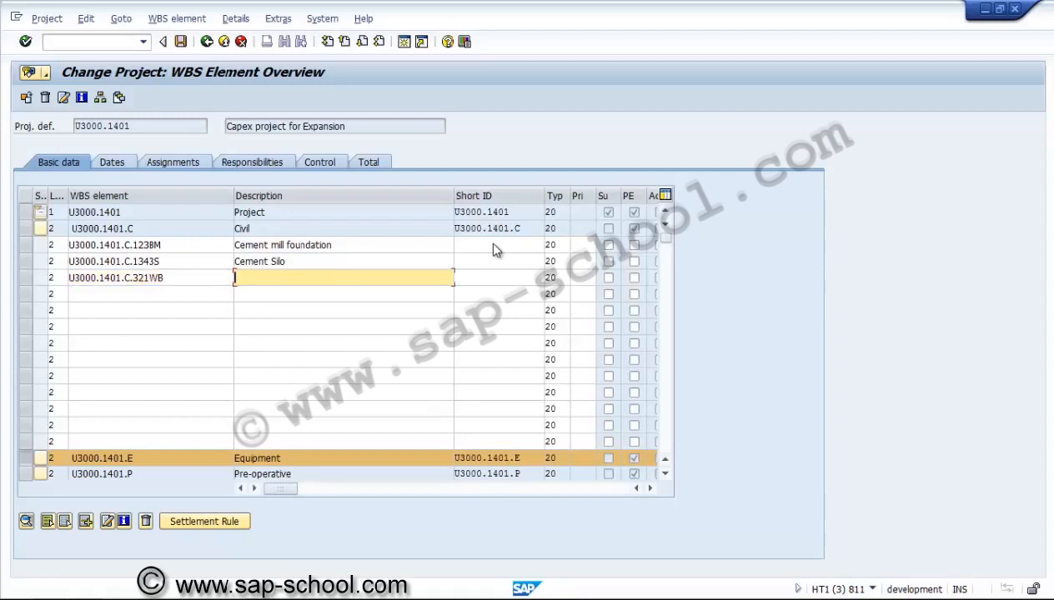
pyautogui.write('Weigh bridge foundation')
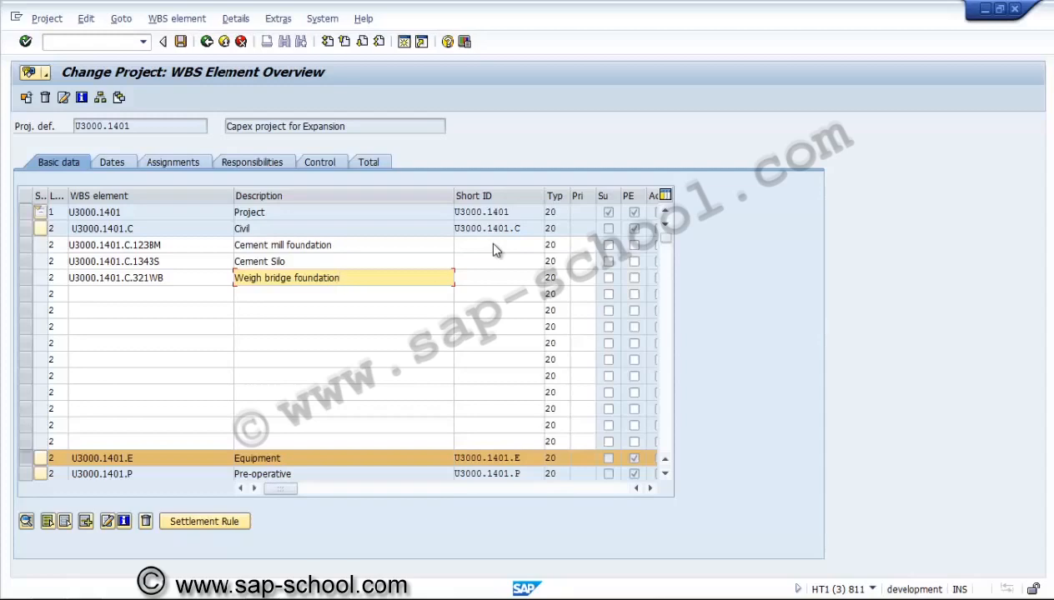
pyautogui.hotkey('shift', 'Tab')
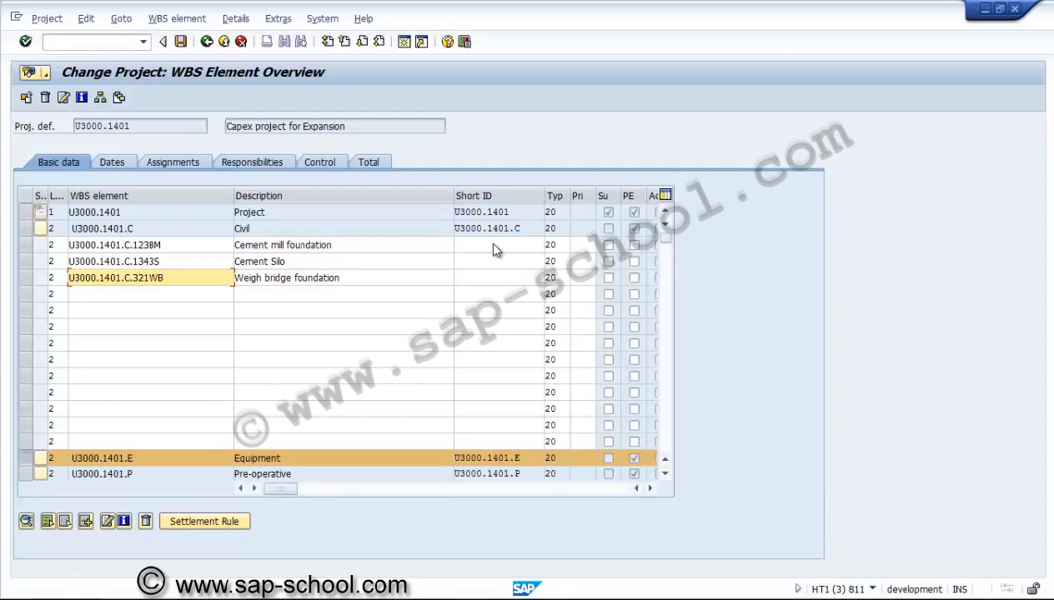
# Confirm the new elements and move all three one level down beneath the Civil element
pyautogui.press('Return')
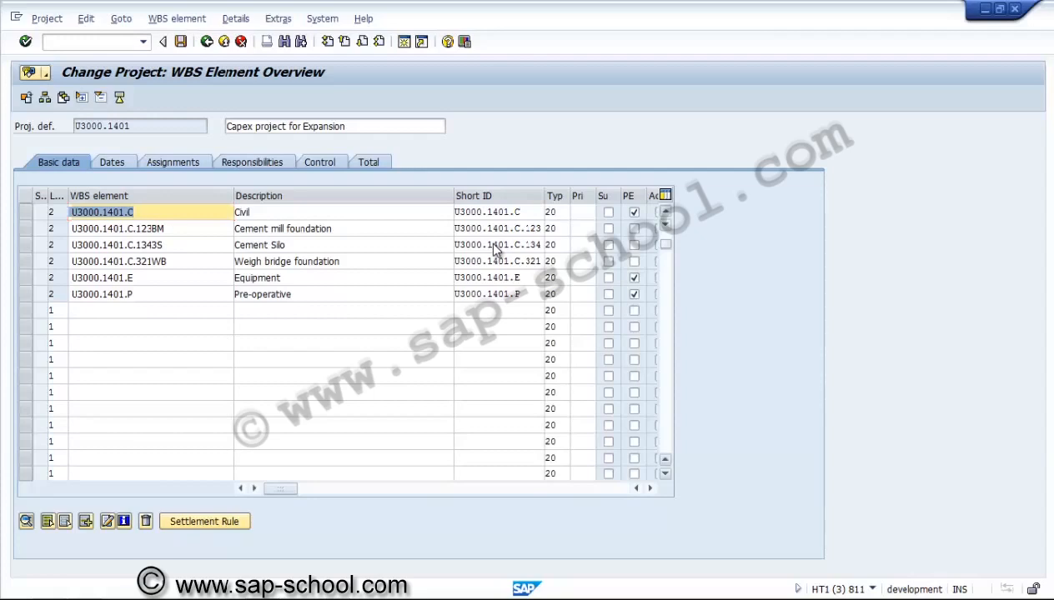
pyautogui.scroll(1, 496, 250)
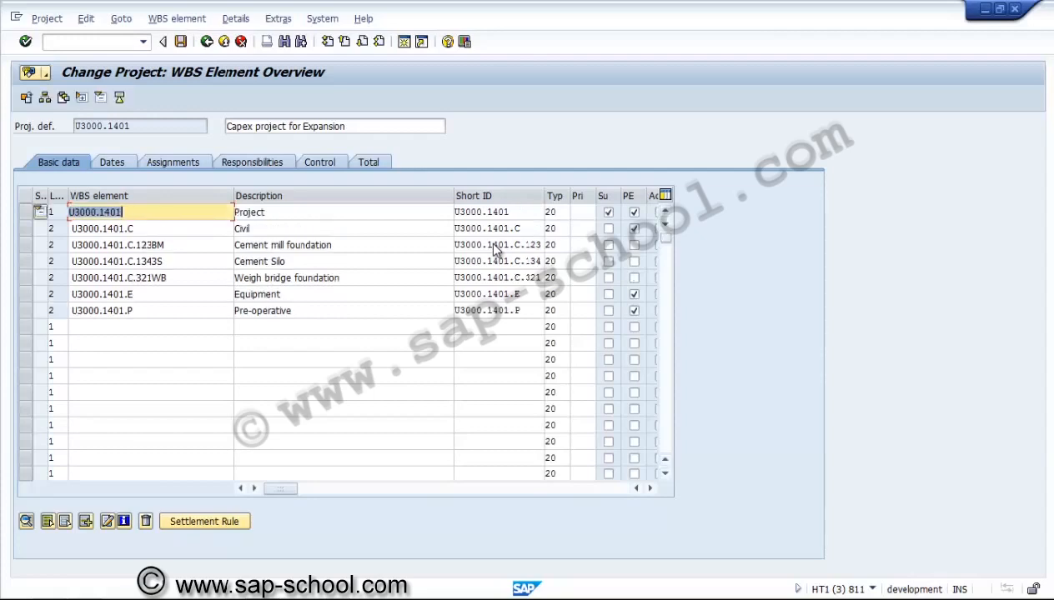
pyautogui.click(26, 245)
pyautogui.click(25, 262)
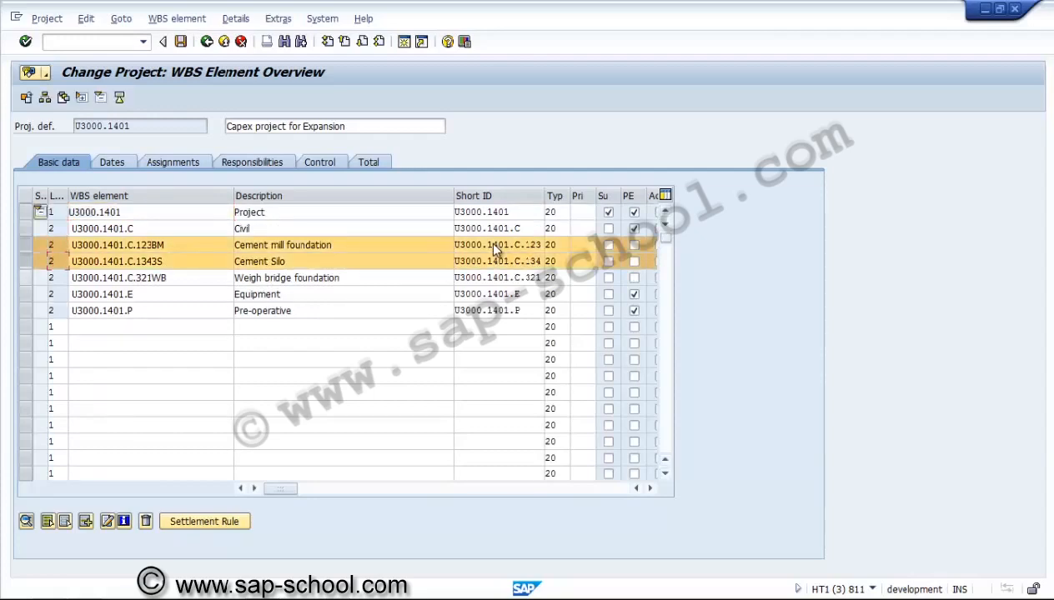
pyautogui.click(26, 277)
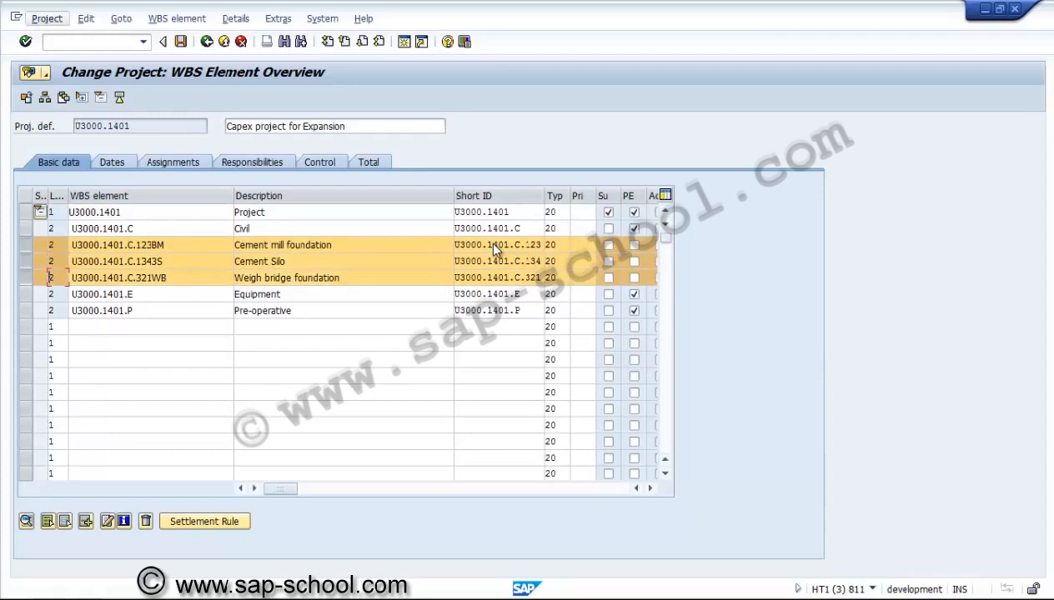
pyautogui.click(47, 19)
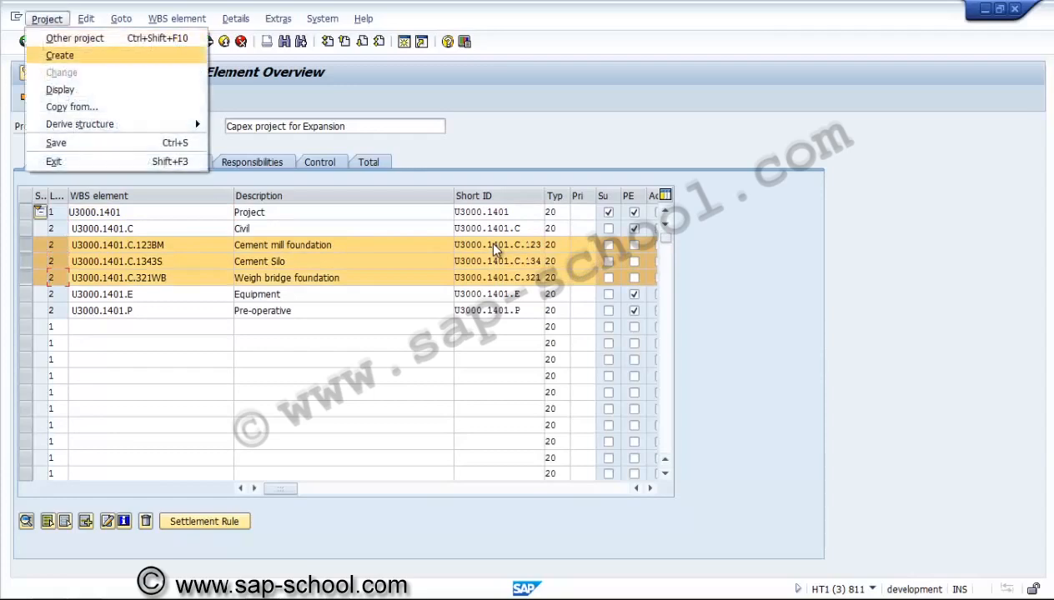
pyautogui.moveTo(80, 124)
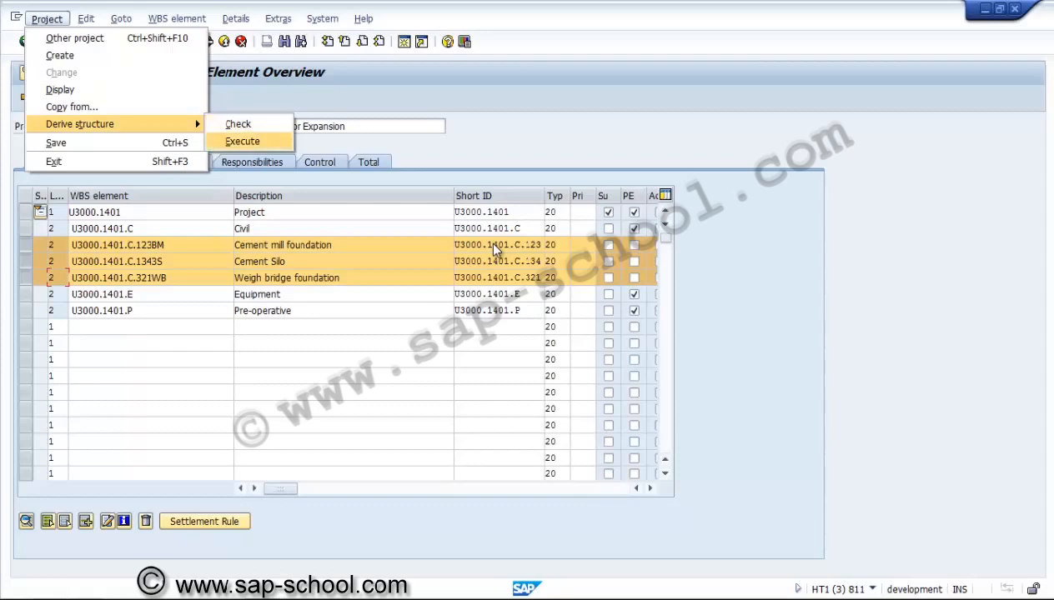
pyautogui.press('Return')
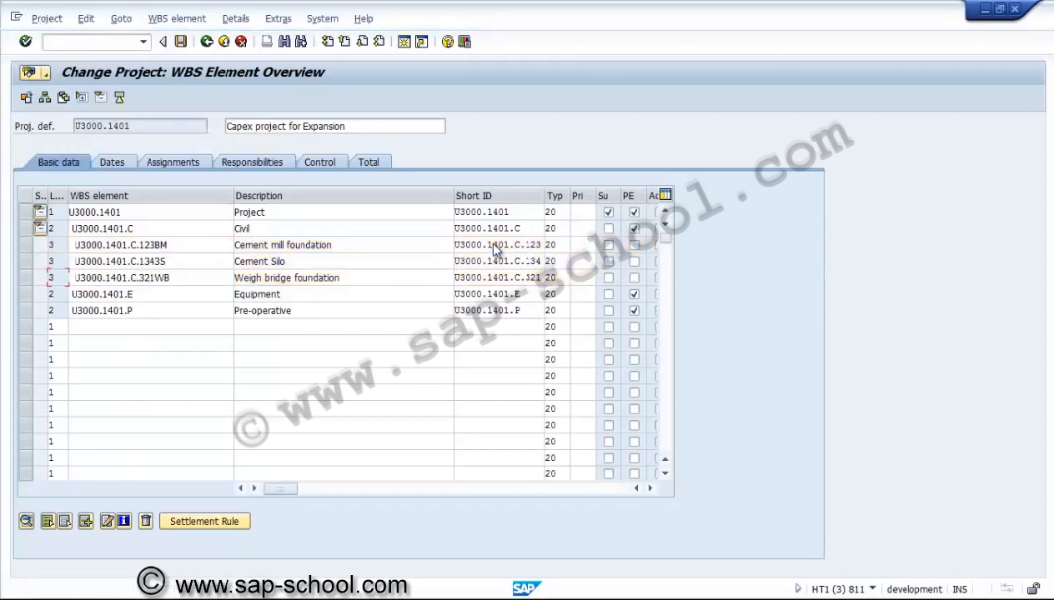
pyautogui.click(169, 245)
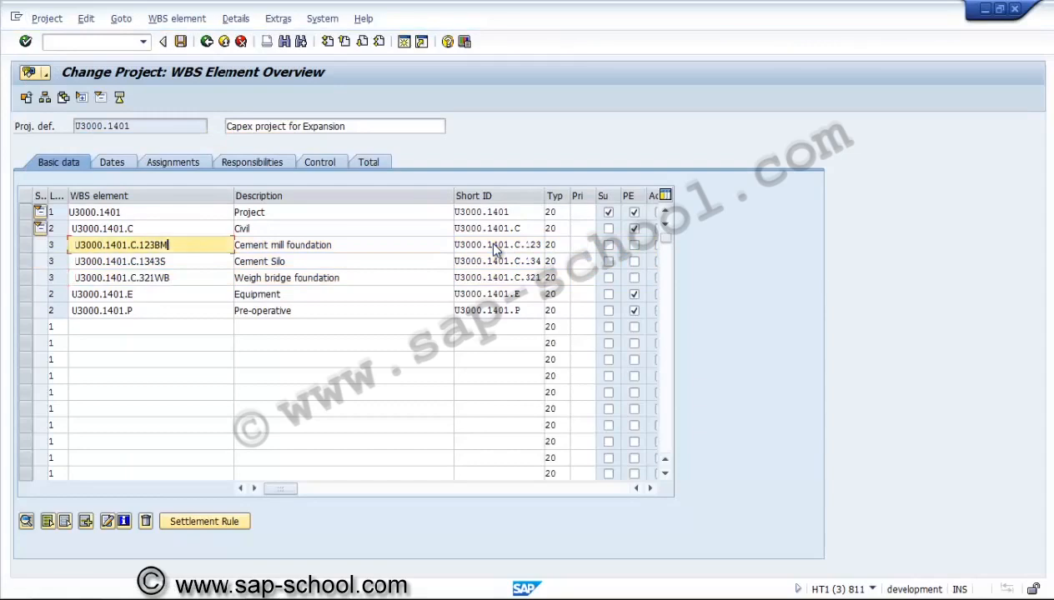
pyautogui.click(26, 245)
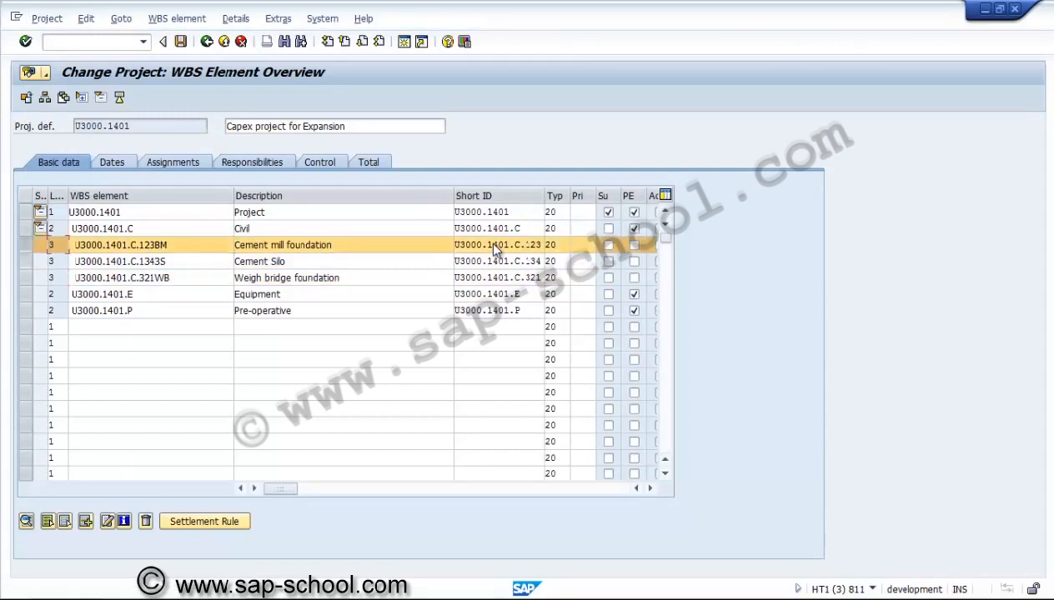
pyautogui.click(26, 262)
pyautogui.click(26, 277)
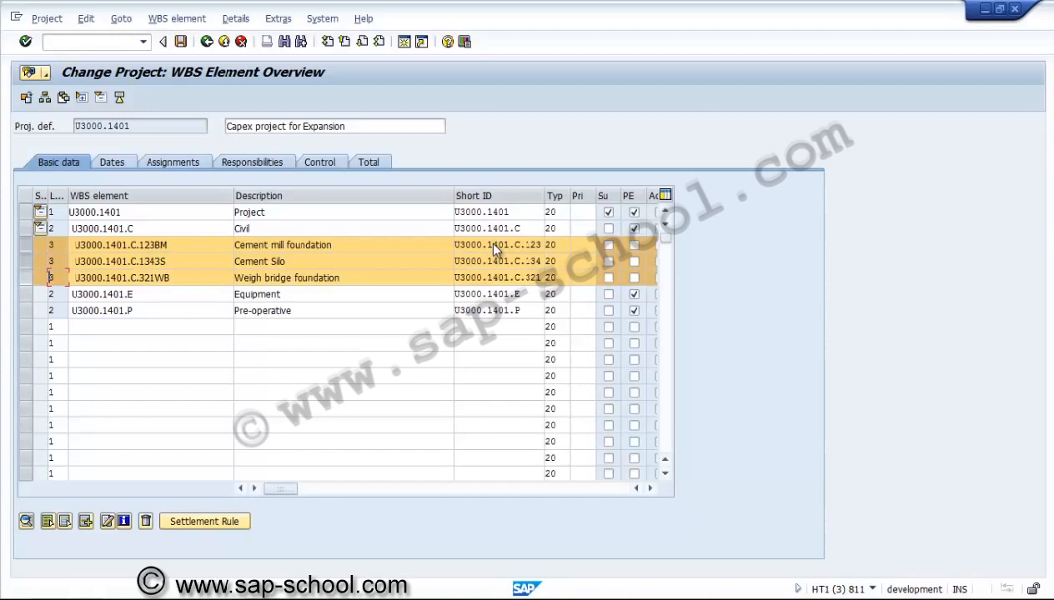
pyautogui.click(26, 262)
pyautogui.click(26, 245)
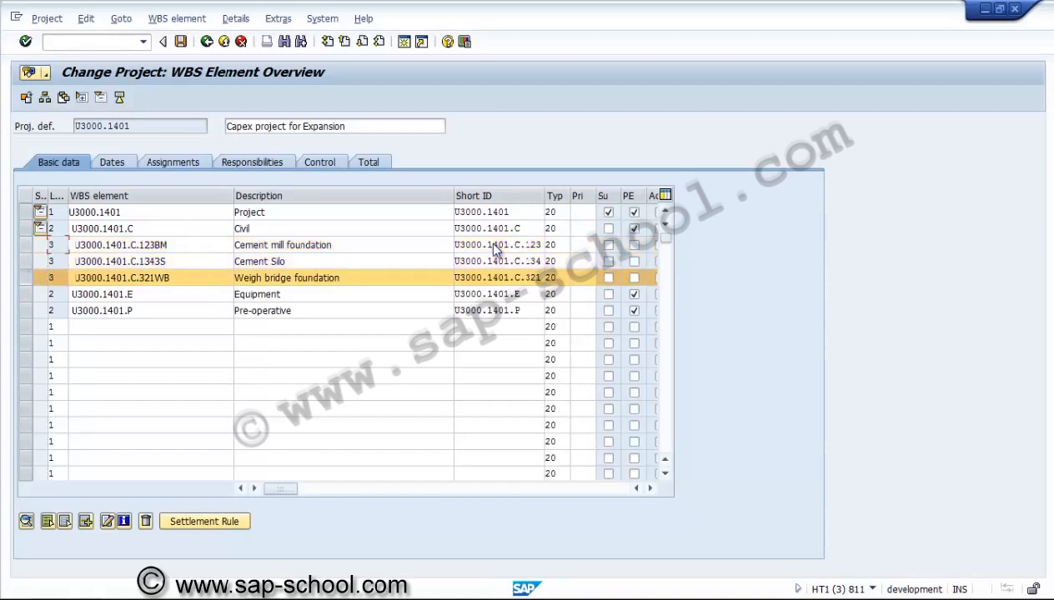
pyautogui.click(25, 278)
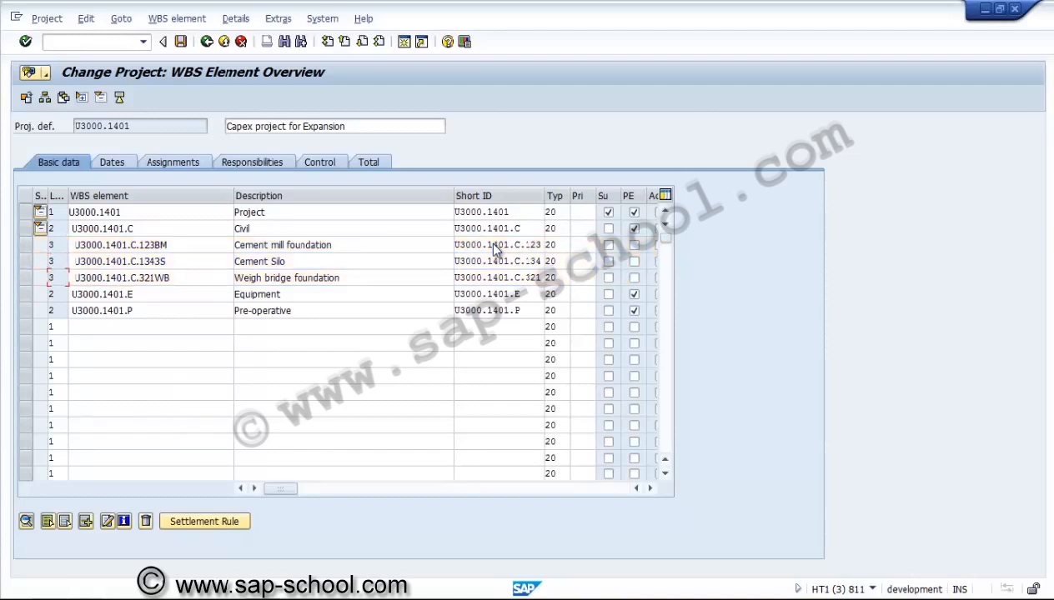
pyautogui.click(168, 245)
pyautogui.click(167, 262)
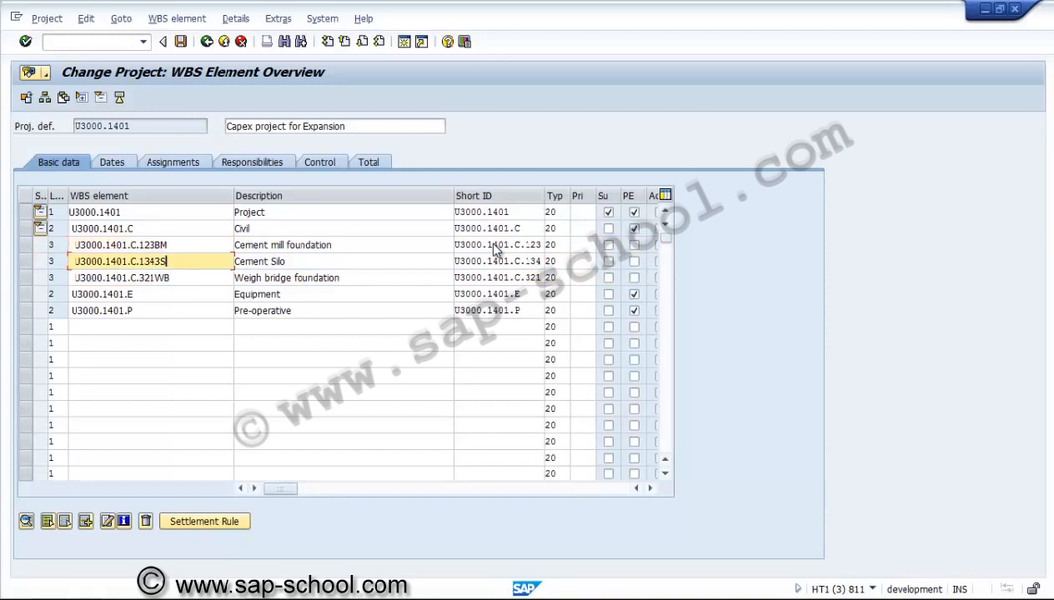
pyautogui.click(170, 278)
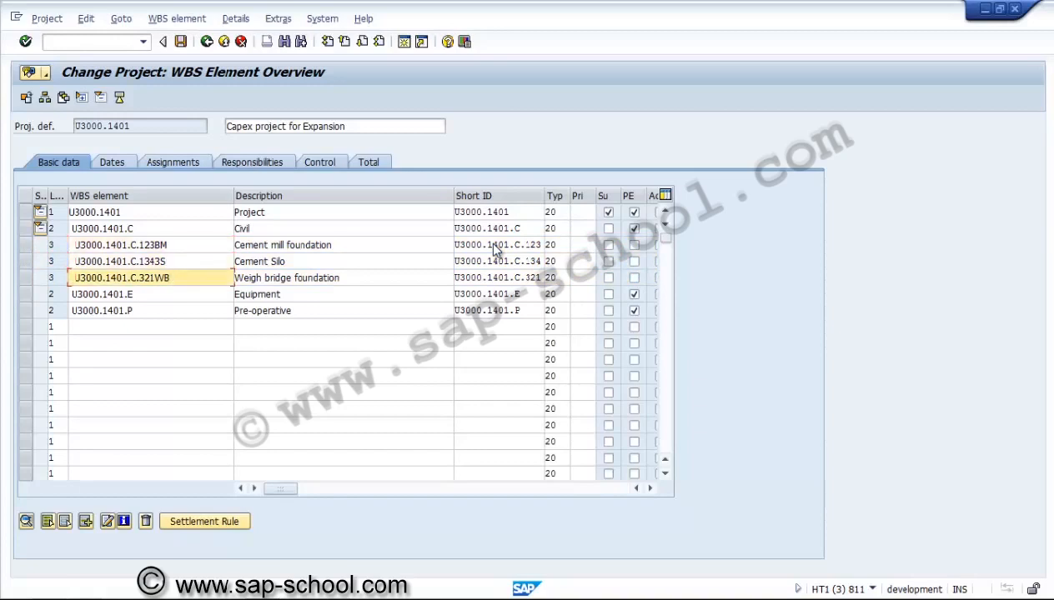
pyautogui.click(47, 18)
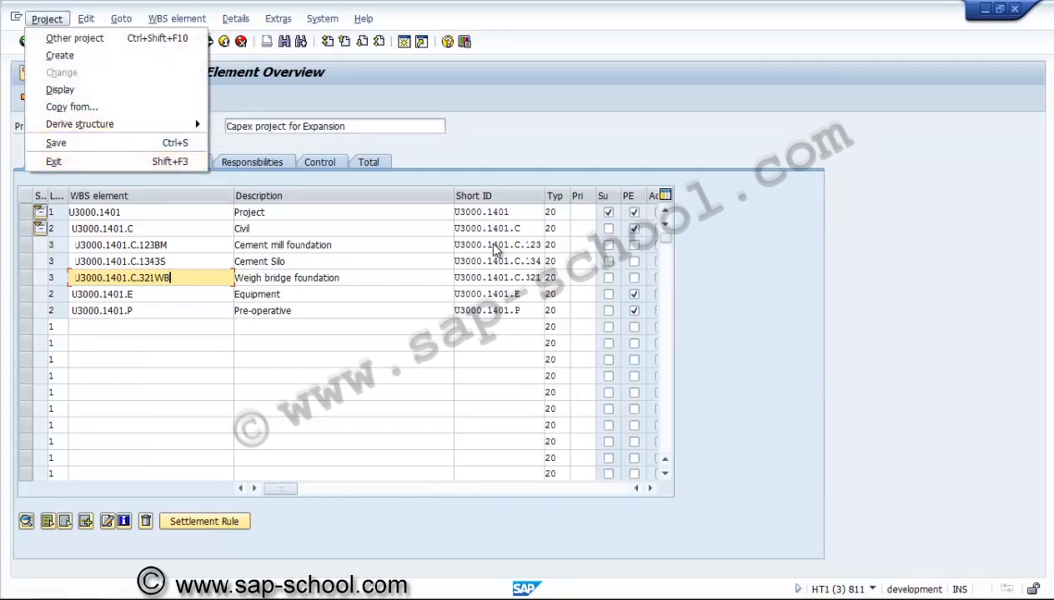
pyautogui.click(135, 294)
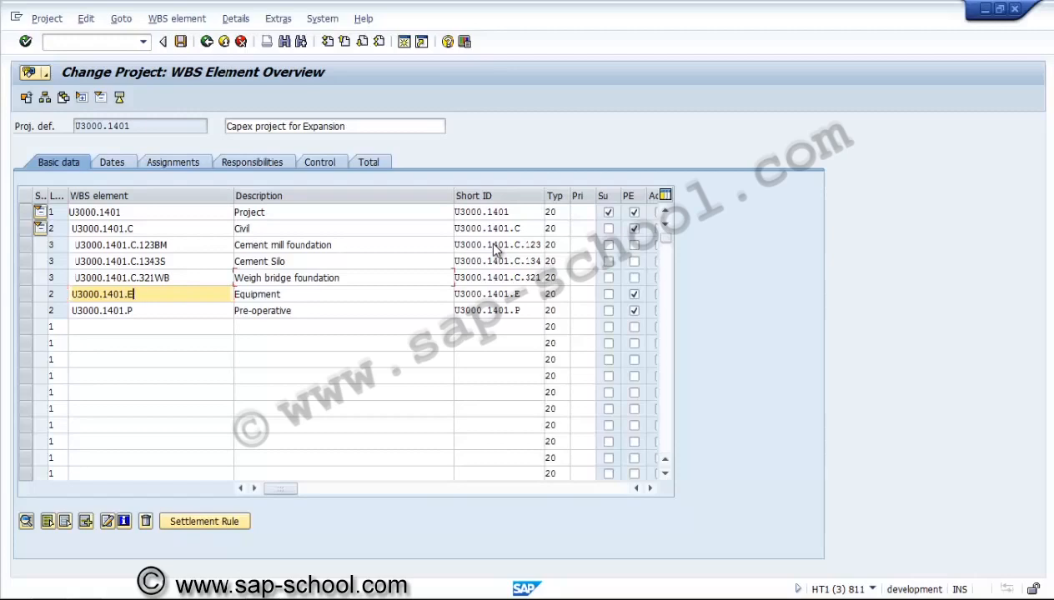
pyautogui.click(294, 277)
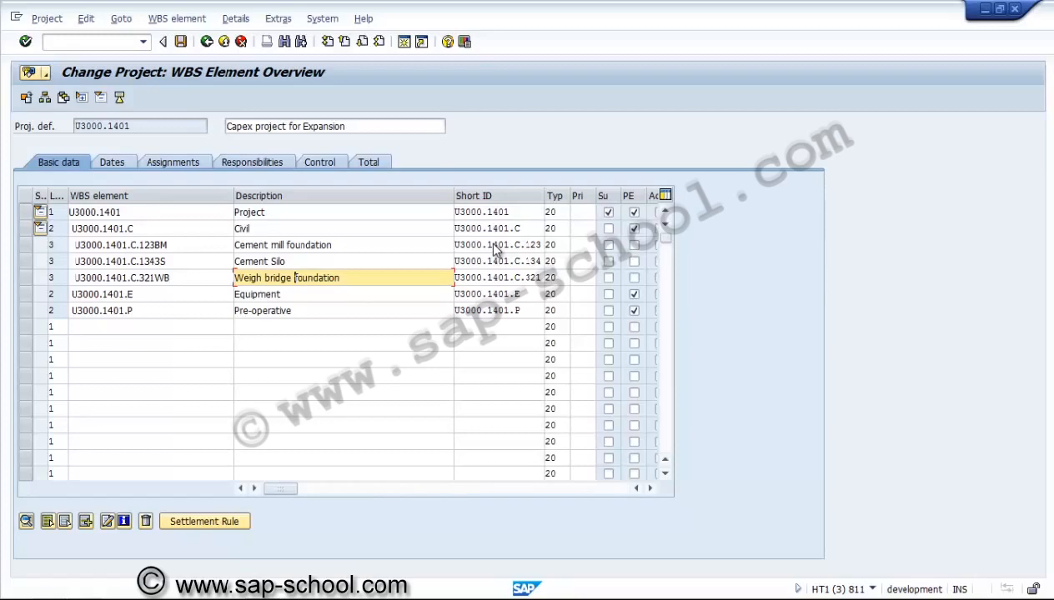
# Insert rows beneath the weigh bridge element and name two new elements U3000.1401.C.321WB.1 and U3000.1401.C.321WB.2
pyautogui.click(26, 295)
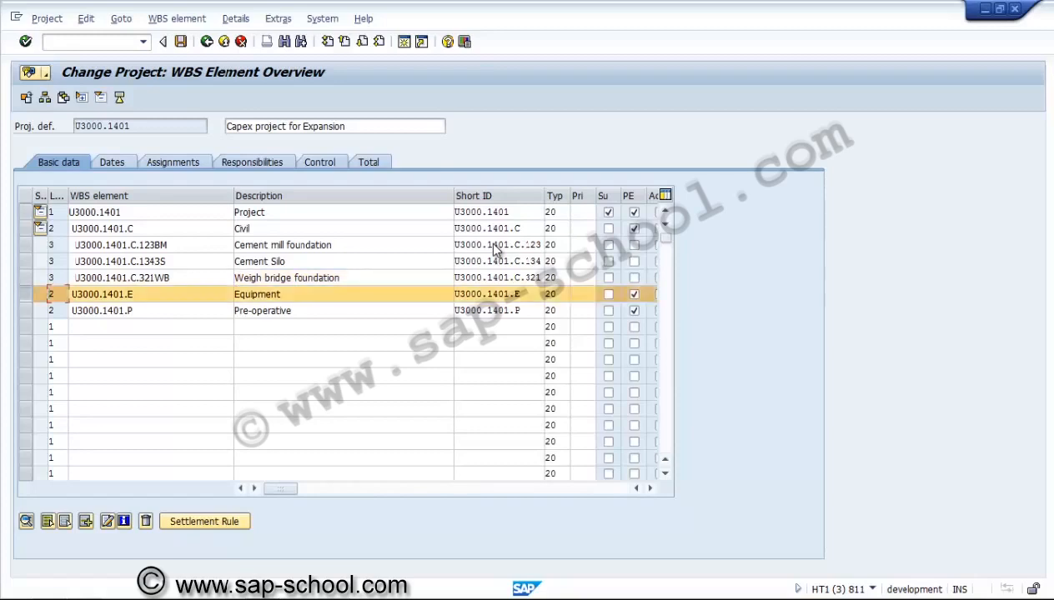
pyautogui.click(85, 521)
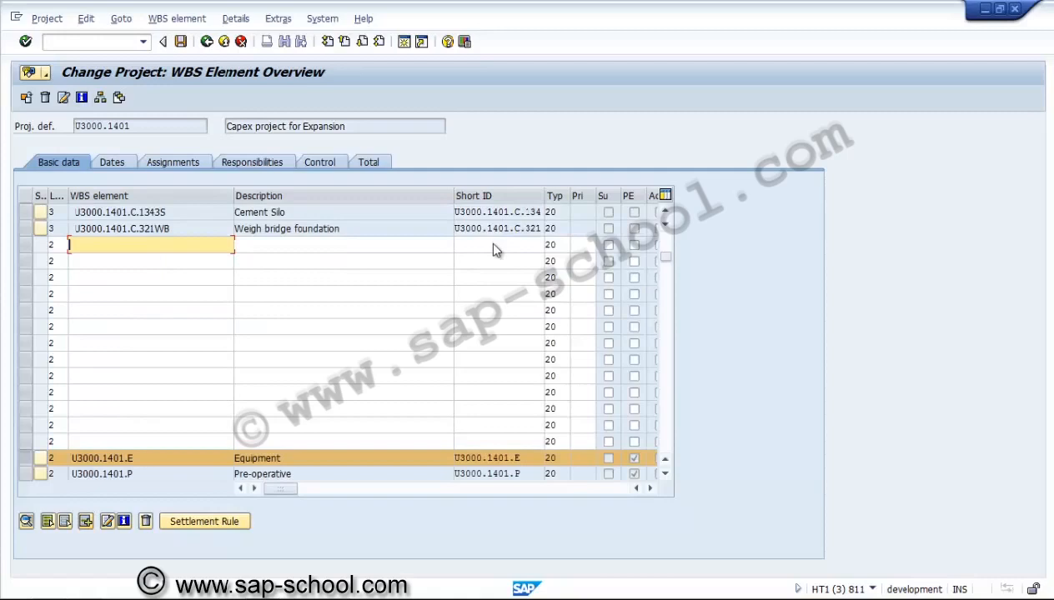
pyautogui.moveTo(171, 228); pyautogui.dragTo(73, 228)
pyautogui.hotkey('ctrl', 'c')
pyautogui.click(117, 245)
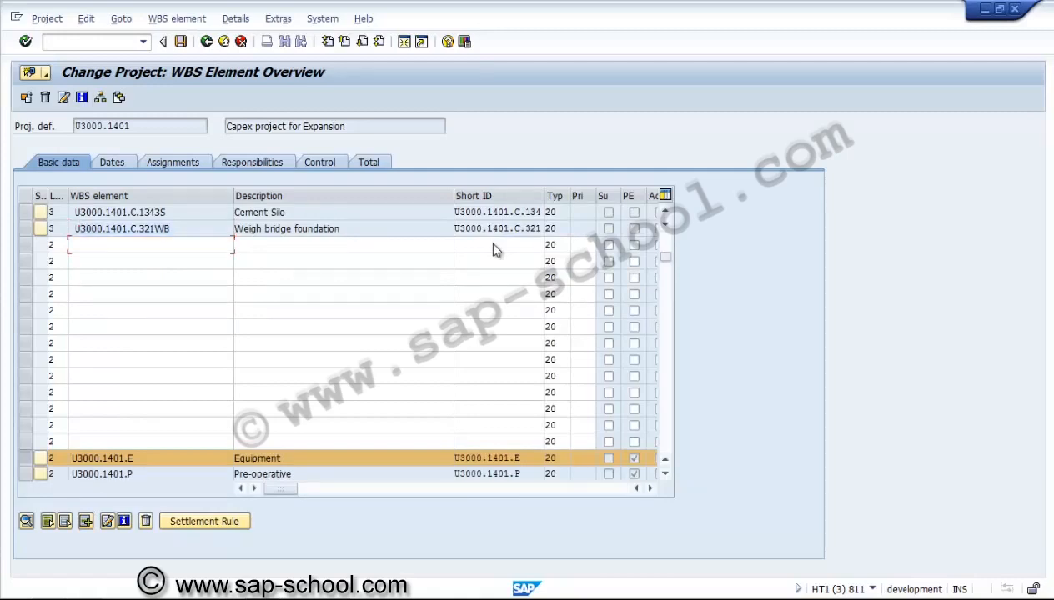
pyautogui.hotkey('ctrl', 'v')
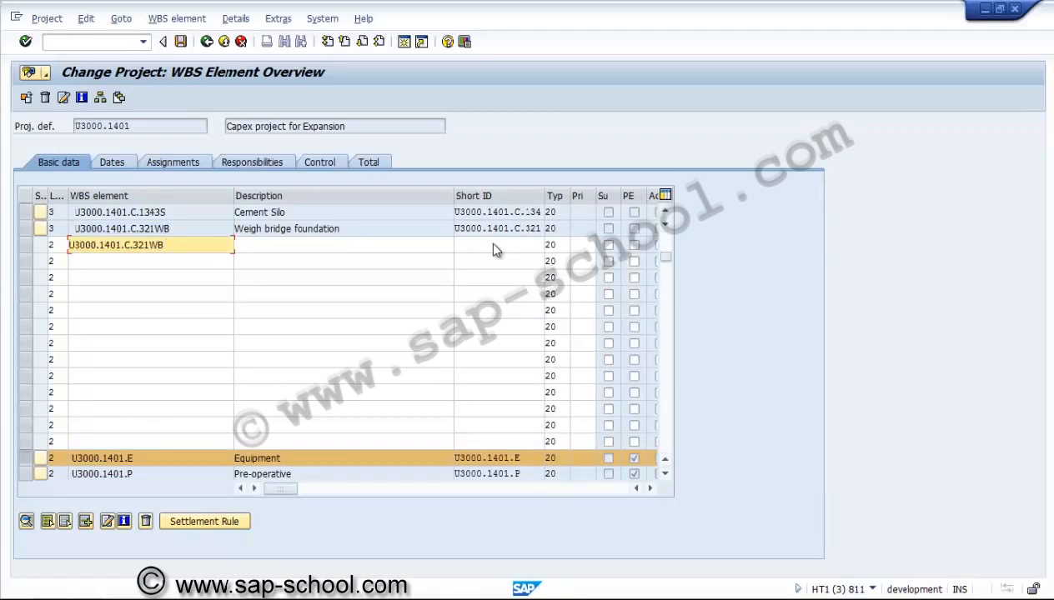
pyautogui.press('Down')
pyautogui.hotkey('ctrl', 'v')
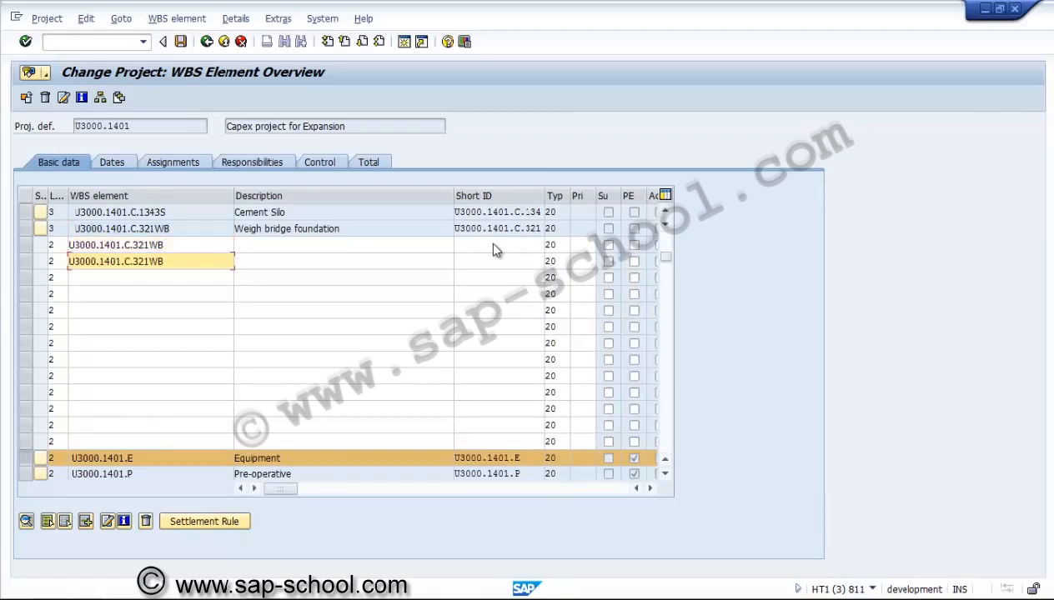
pyautogui.press('Up')
pyautogui.write('.1')
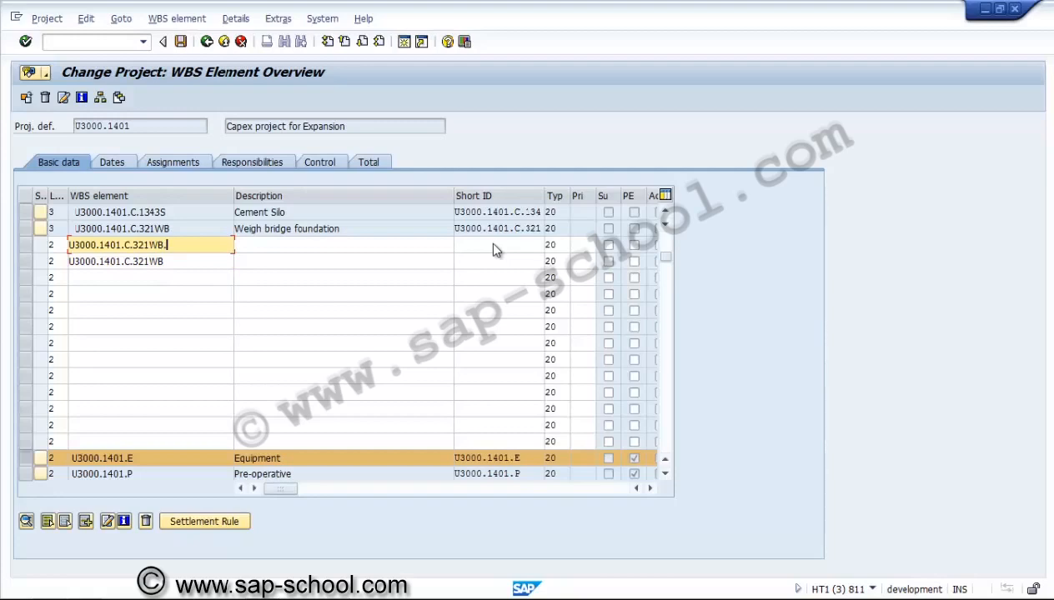
pyautogui.press('Down')
pyautogui.write('.2')
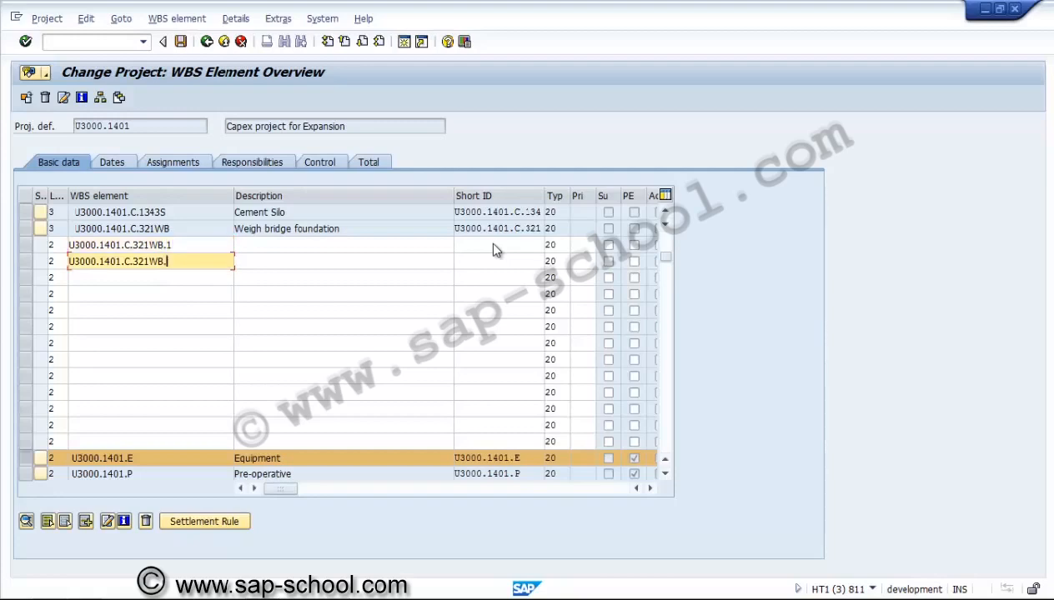
# Describe the two new elements as Weigh bridge-1 foundation and Weigh bridge-2 foundation and confirm the entries
pyautogui.moveTo(340, 229); pyautogui.dragTo(234, 228)
pyautogui.hotkey('ctrl', 'c')
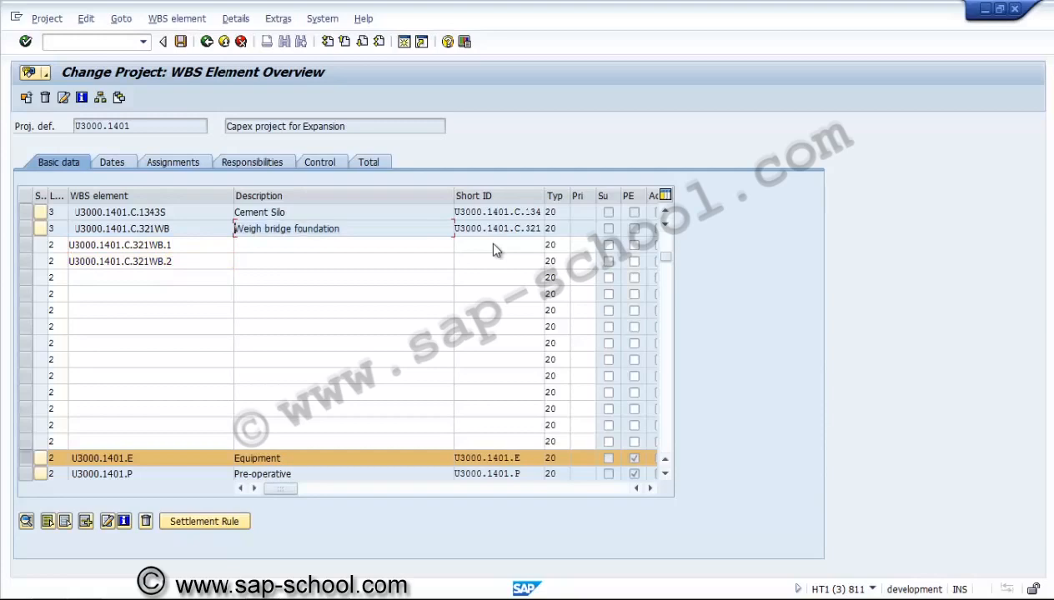
pyautogui.press('Down')
pyautogui.hotkey('ctrl', 'v')
pyautogui.press('Down')
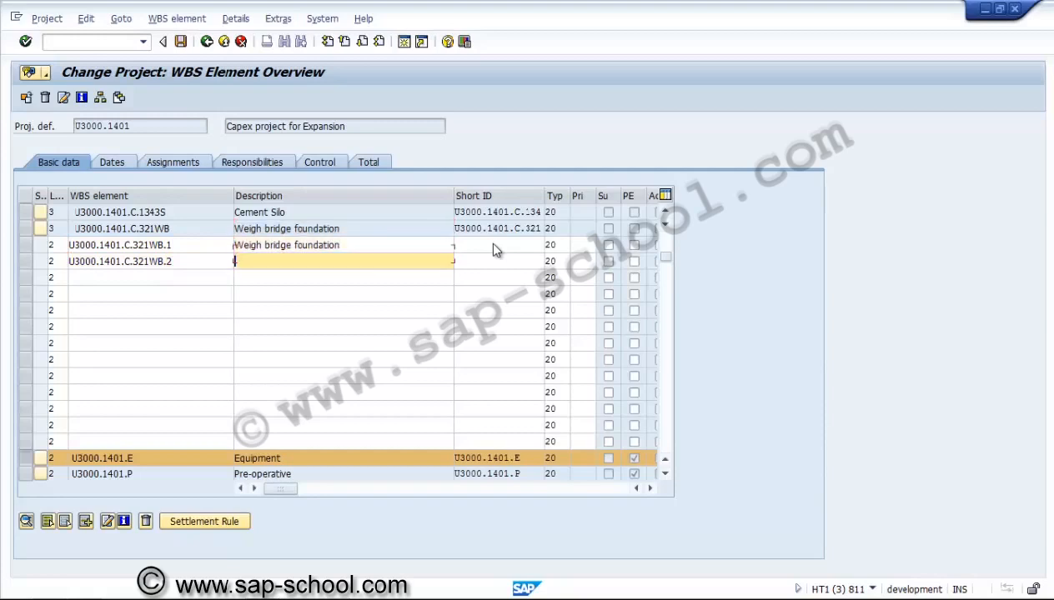
pyautogui.hotkey('ctrl', 'v')
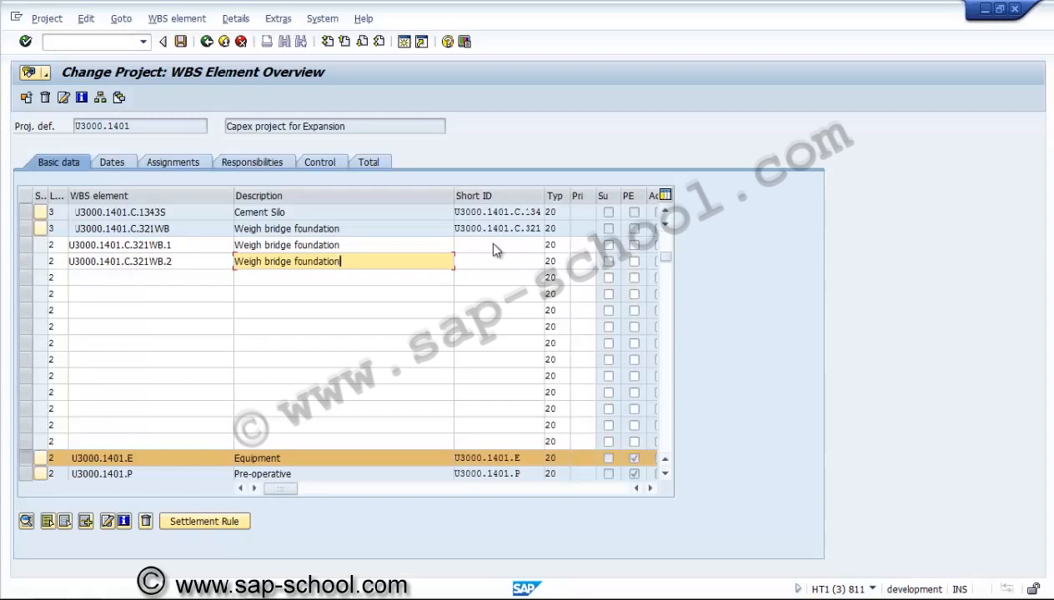
pyautogui.press('Up')
pyautogui.write('-1')
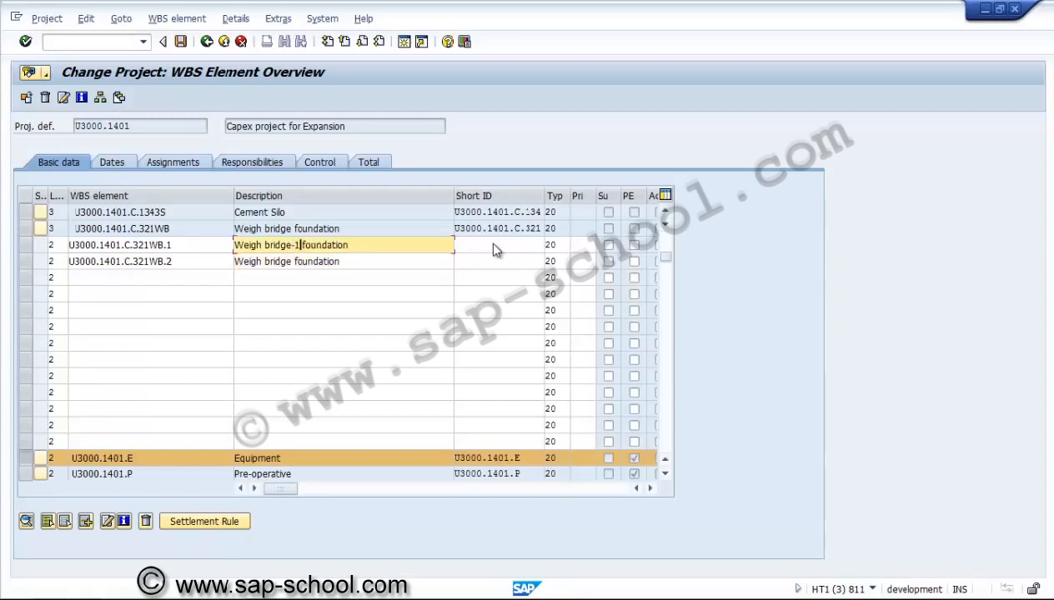
pyautogui.press('Down')
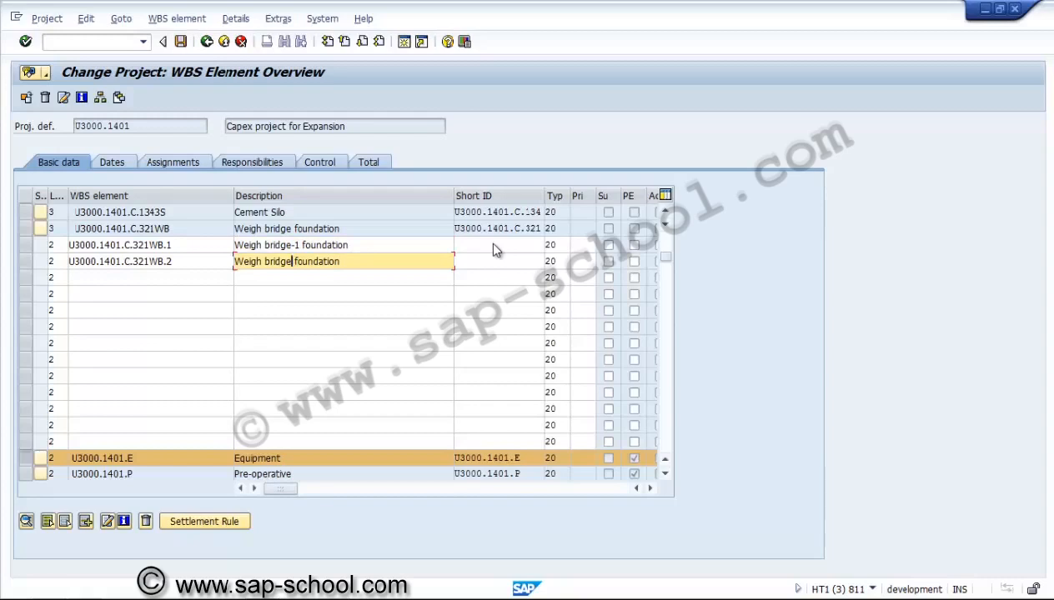
pyautogui.write('-2')
pyautogui.press('Return')
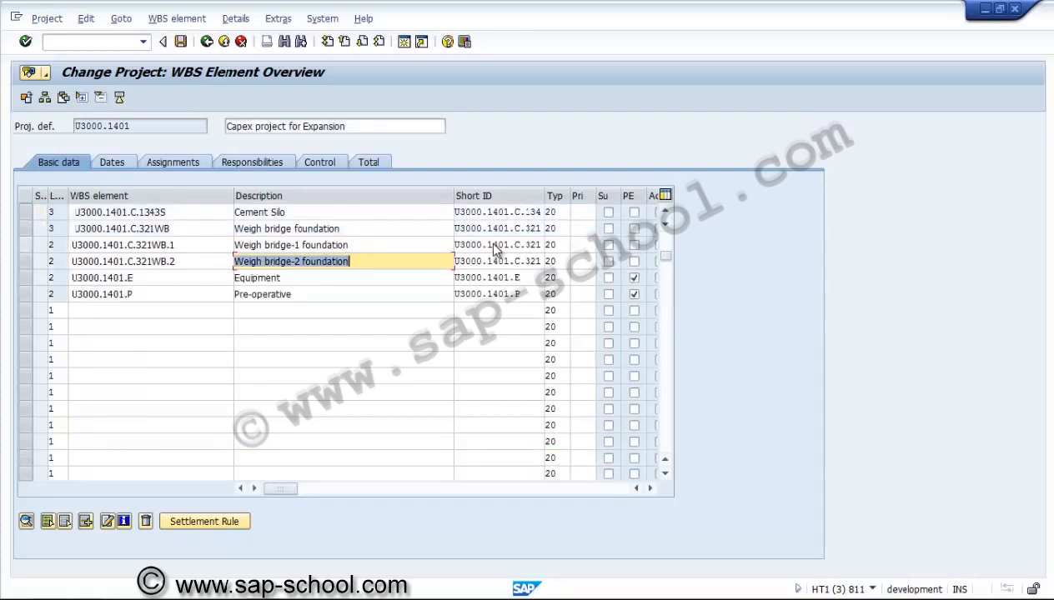
# Move both weigh bridge sub-elements down to level 4 beneath U3000.1401.C.321WB
pyautogui.click(25, 246)
pyautogui.click(26, 262)
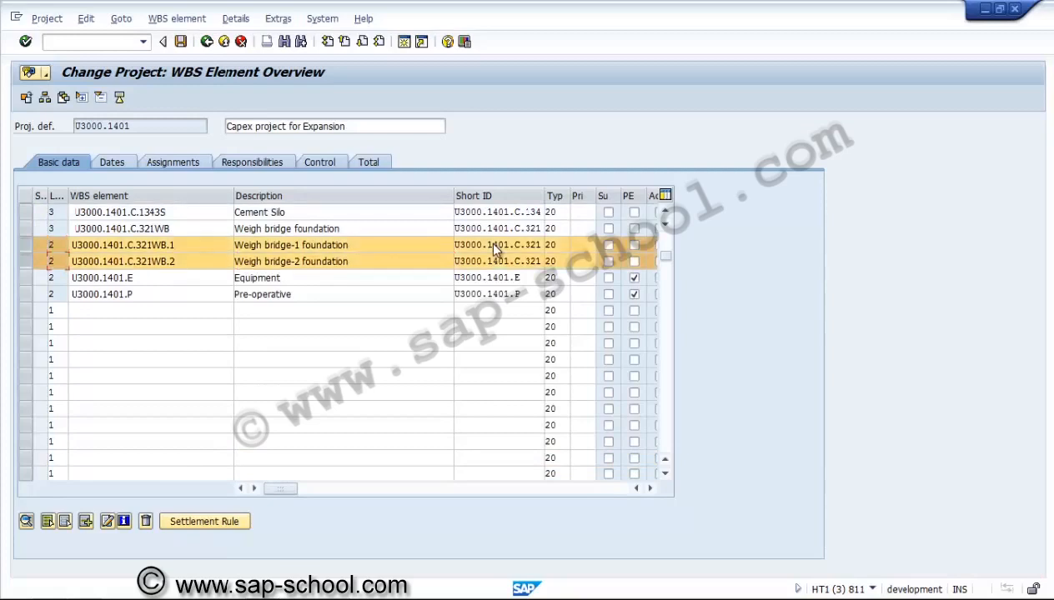
pyautogui.click(46, 19)
pyautogui.moveTo(80, 123)
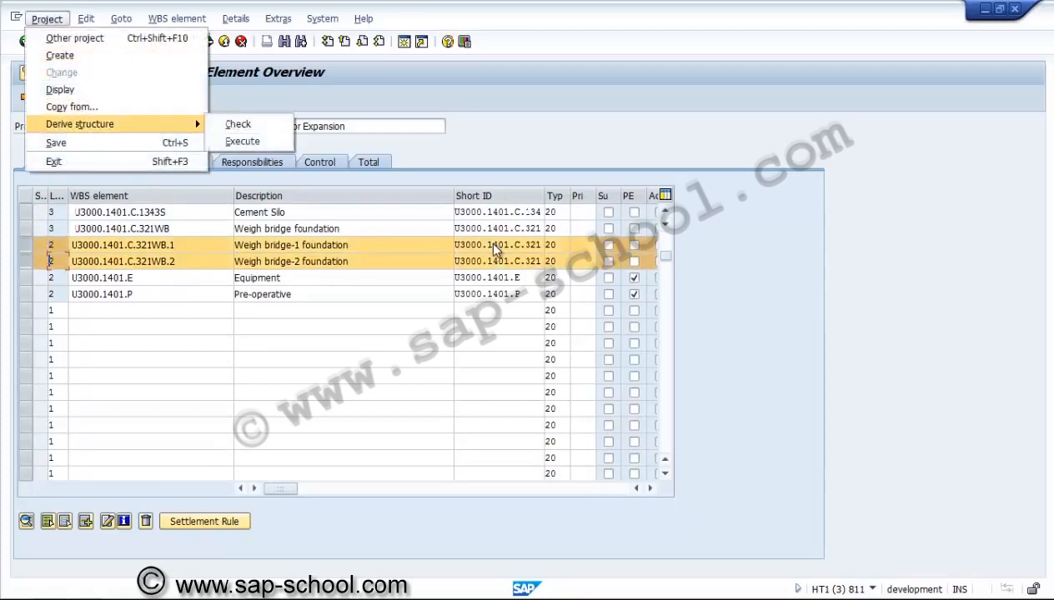
pyautogui.press('Return')
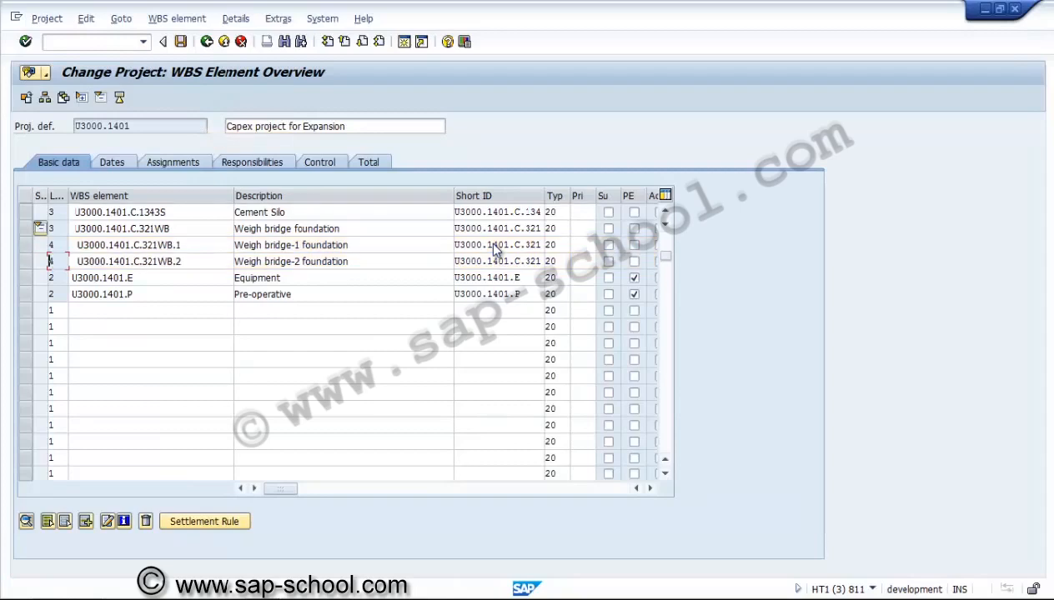
pyautogui.click(58, 245)
pyautogui.click(59, 262)
pyautogui.press('Tab')
pyautogui.press('Tab')
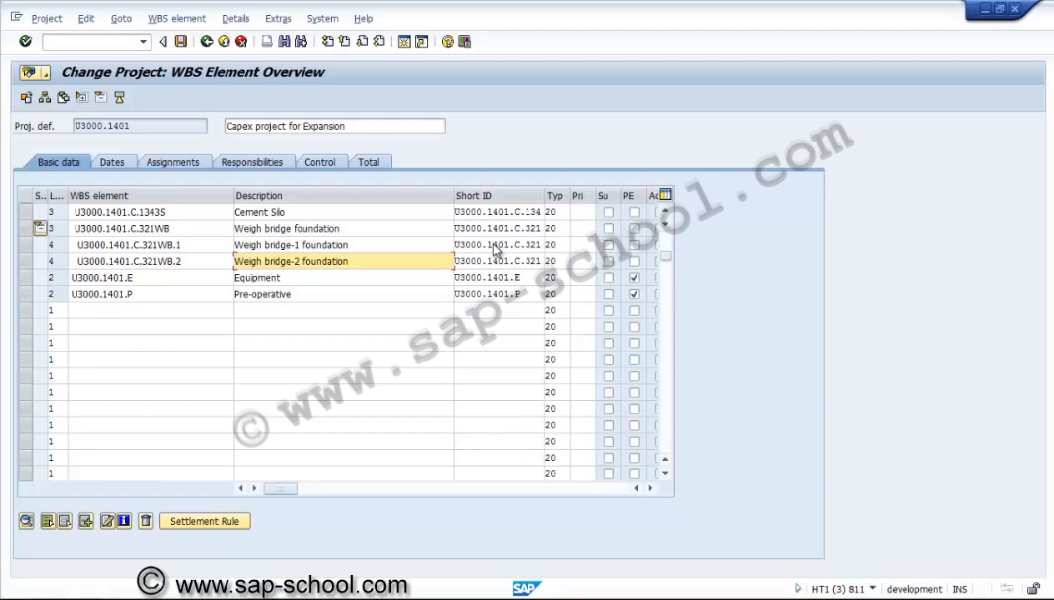
pyautogui.press('Return')
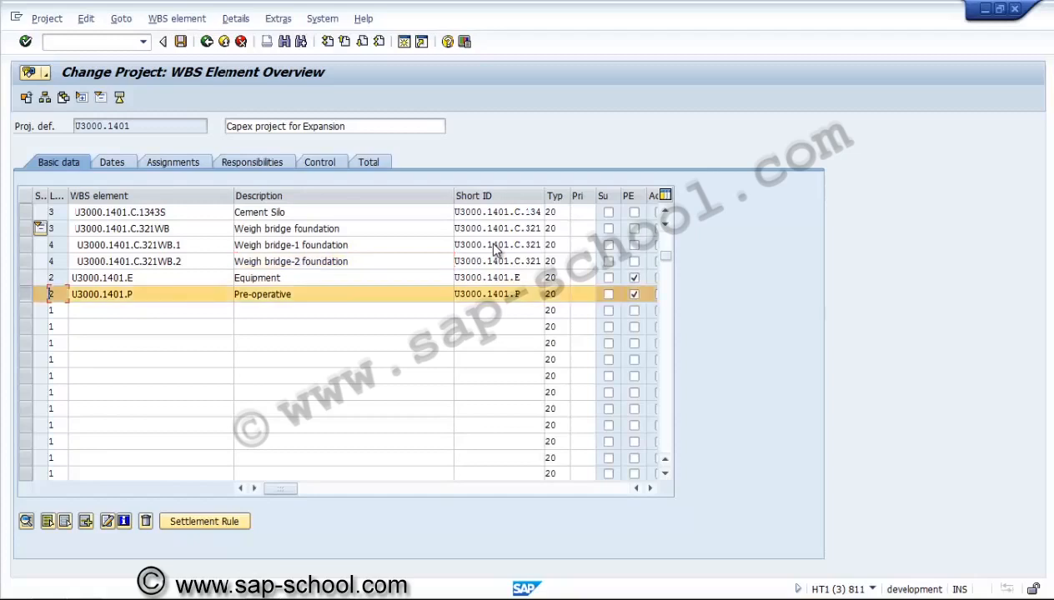
# Insert blank rows beneath the Equipment element and fill five of them with the U3000.1401.E identifier prefix
pyautogui.click(86, 521)
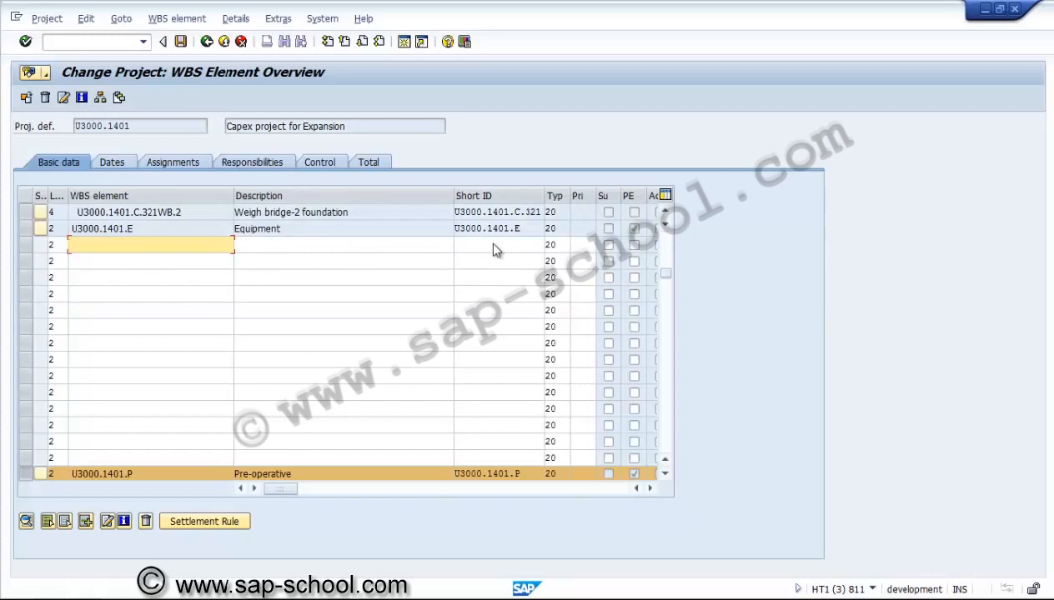
pyautogui.press('Up')
pyautogui.press('End')
pyautogui.hotkey('shift', 'Home')
pyautogui.hotkey('ctrl', 'c')
pyautogui.press('Home')
pyautogui.press('Down')
pyautogui.hotkey('ctrl', 'v')
pyautogui.press('Down')
pyautogui.hotkey('ctrl', 'v')
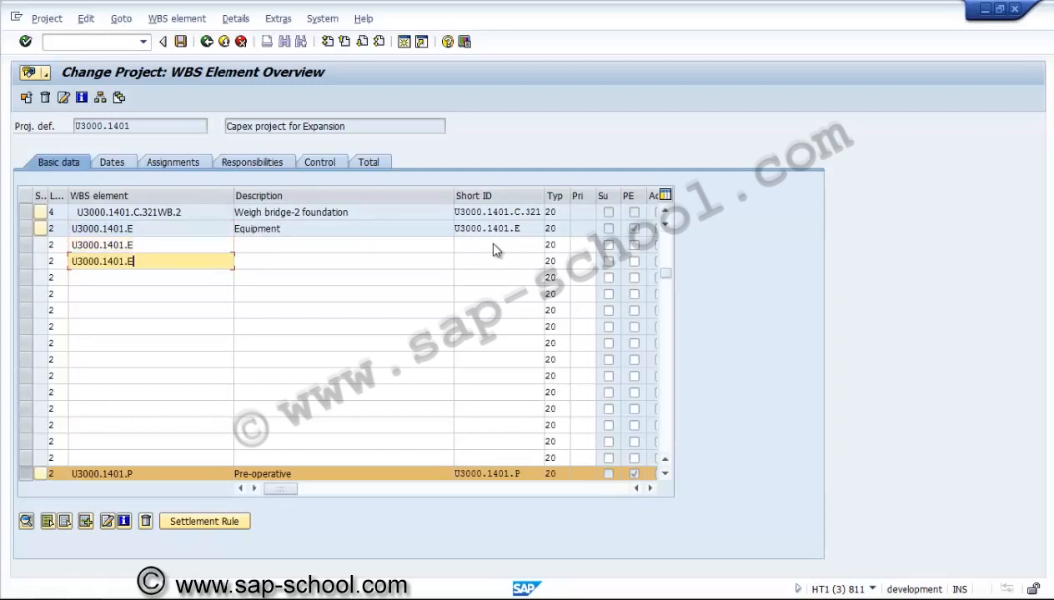
pyautogui.press('Down')
pyautogui.hotkey('ctrl', 'v')
pyautogui.press('Down')
pyautogui.hotkey('ctrl', 'v')
pyautogui.press('Down')
pyautogui.hotkey('ctrl', 'v')
pyautogui.press('Down')
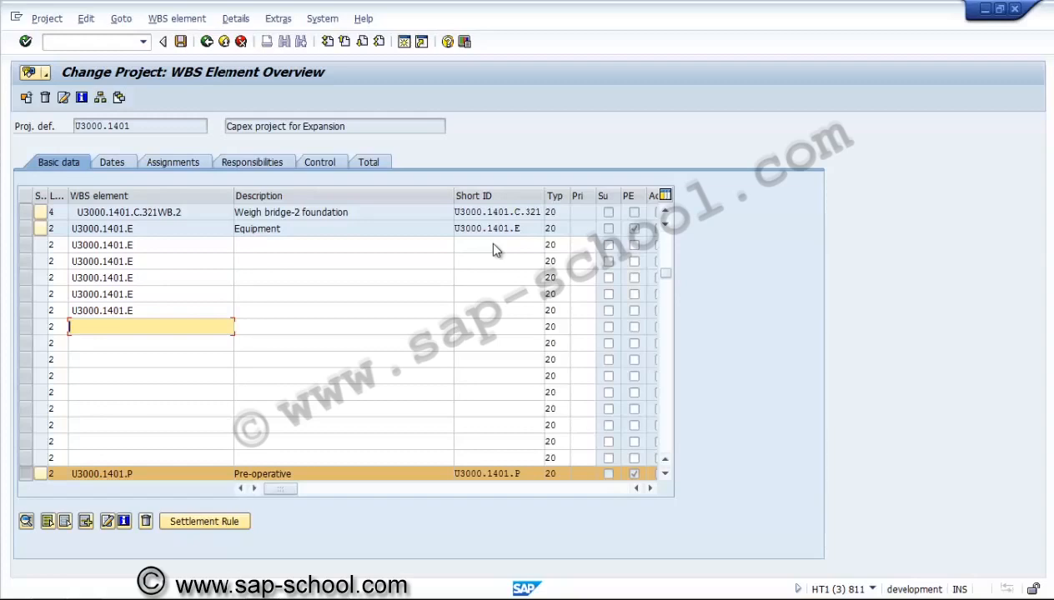
# Name the first new equipment element U3000.1401.E.321BF with the description Bag filter
pyautogui.press('Up')
pyautogui.press('Up')
pyautogui.press('Up')
pyautogui.press('Up')
pyautogui.press('Up')
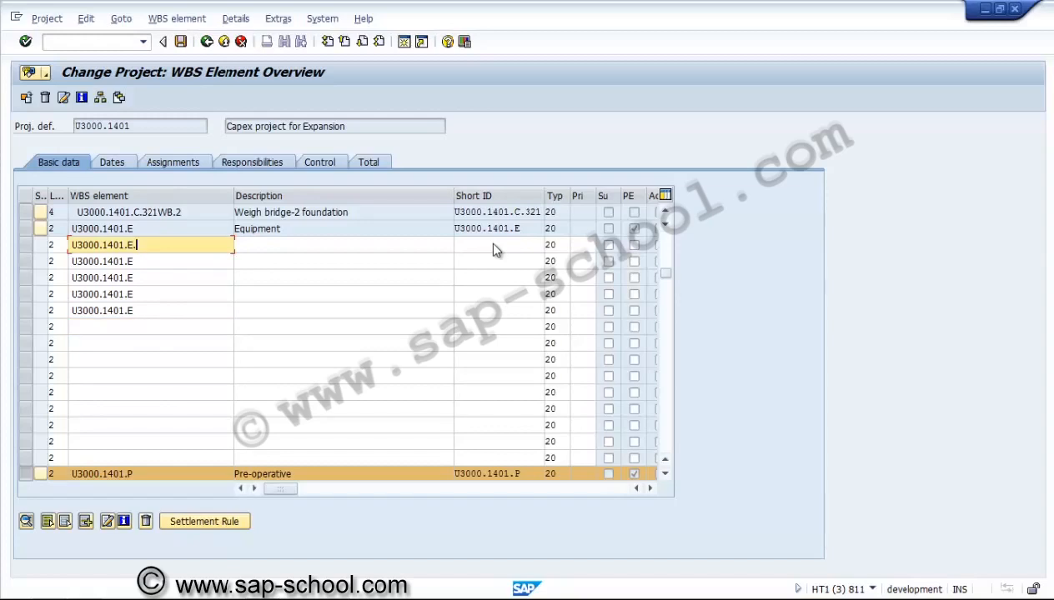
pyautogui.write('321BF')
pyautogui.press('Tab')
pyautogui.write('Ba')
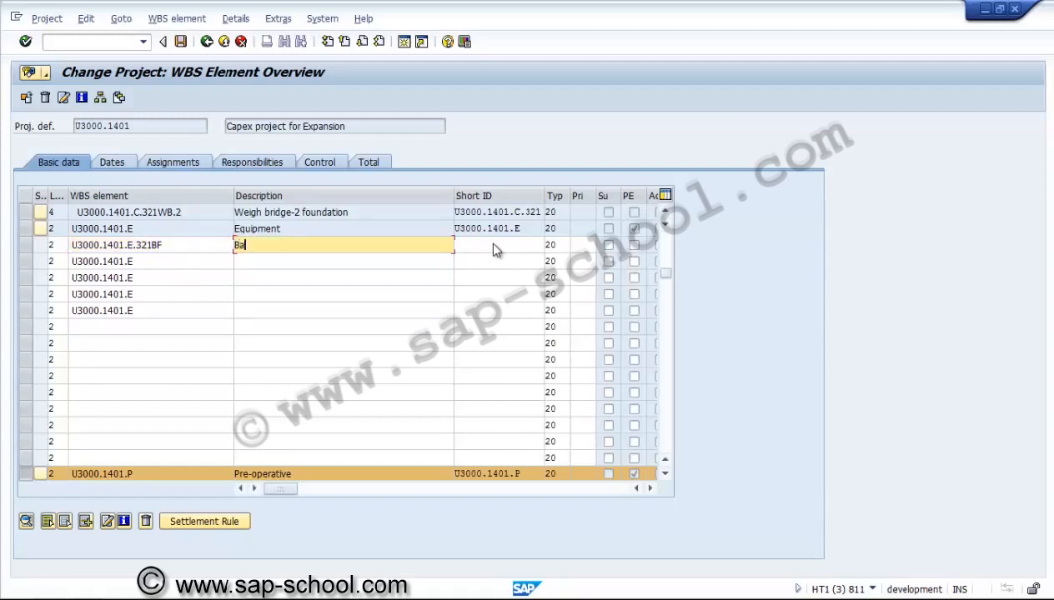
pyautogui.write('g filter')
# Name the next two equipment elements U3000.1401.E.321BF.S and U3000.1401.E.321BF.D
pyautogui.hotkey('shift', 'Tab')
pyautogui.press('Down')
pyautogui.write('.321bf')
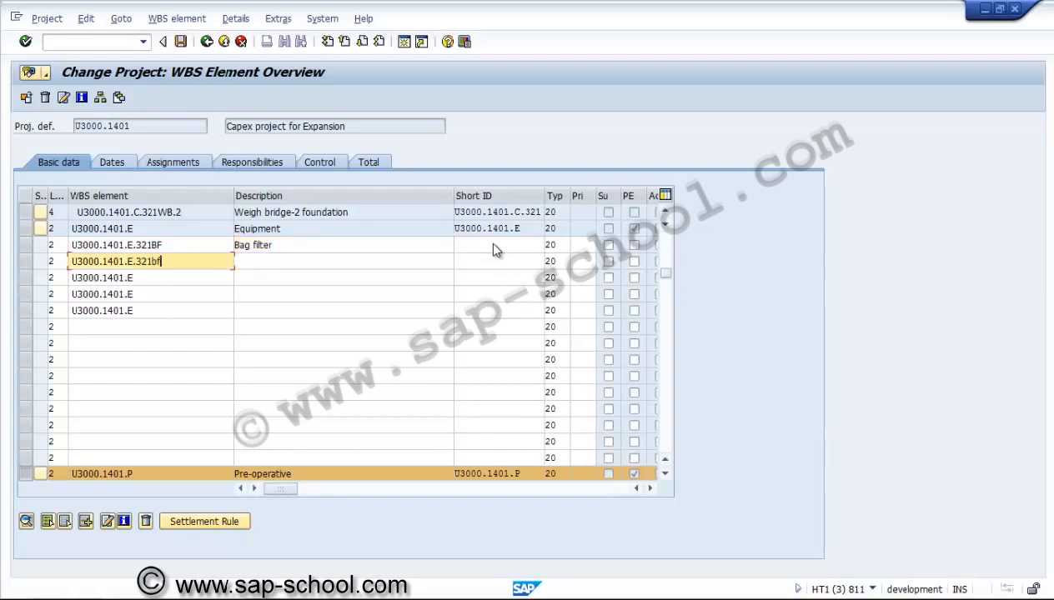
pyautogui.press('BackSpace')
pyautogui.press('BackSpace')
pyautogui.write('BF.S')
pyautogui.press('Down')
pyautogui.write('.32')
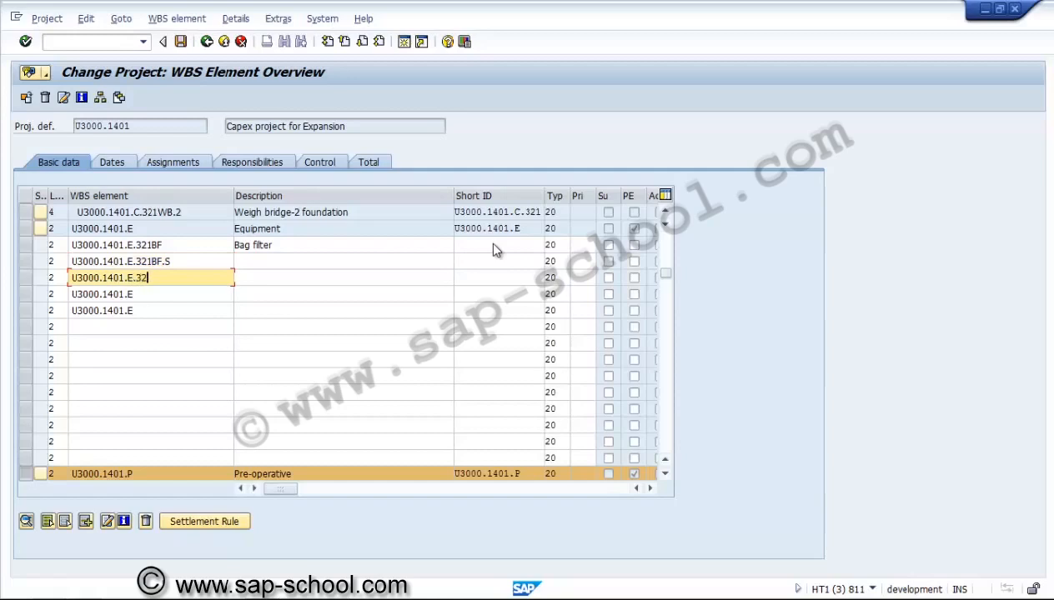
pyautogui.write('1BF.D')
# Describe those two elements as Bag Filter suction and Bag filter discharge
pyautogui.press('Up')
pyautogui.press('Tab')
pyautogui.write('Bag Filter suction')
pyautogui.press('Down')
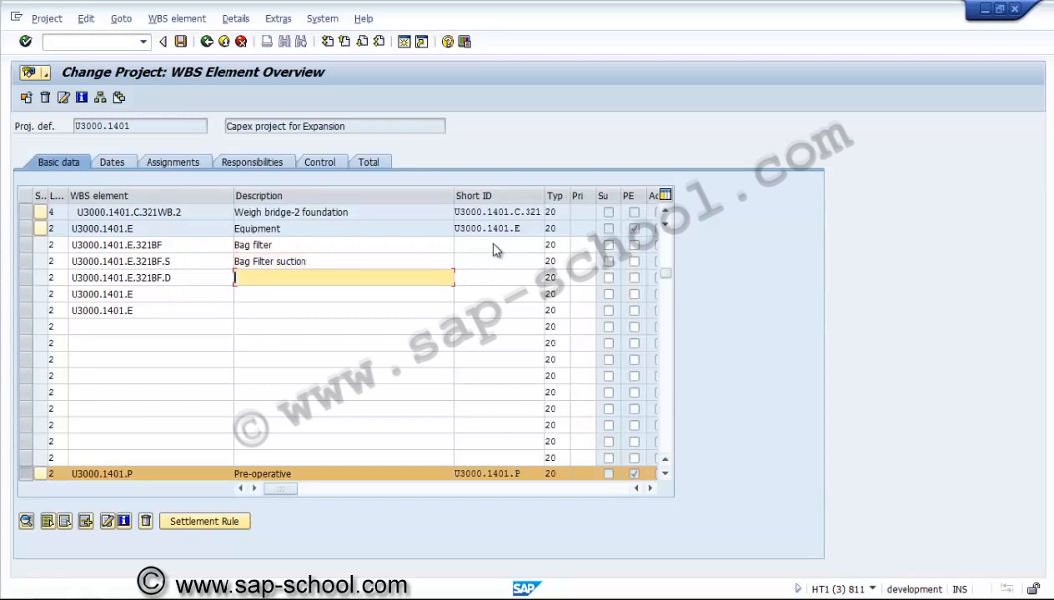
pyautogui.write('Bag filter discharge')
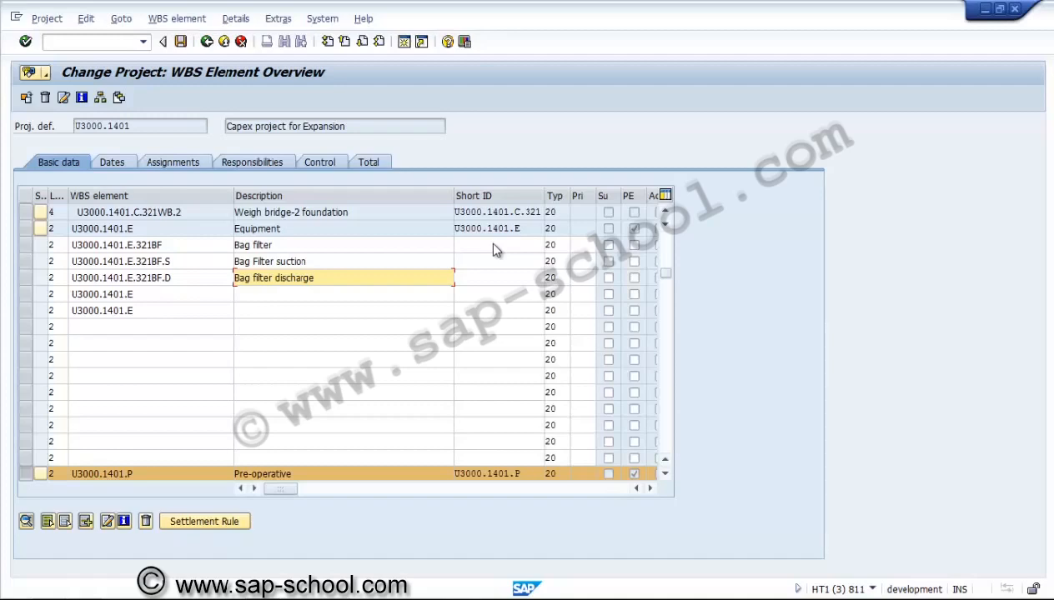
# Name the following two equipment elements U3000.1401.E.123BC and U3000.1401.E.123BC.1
pyautogui.press('Down')
pyautogui.press('Left')
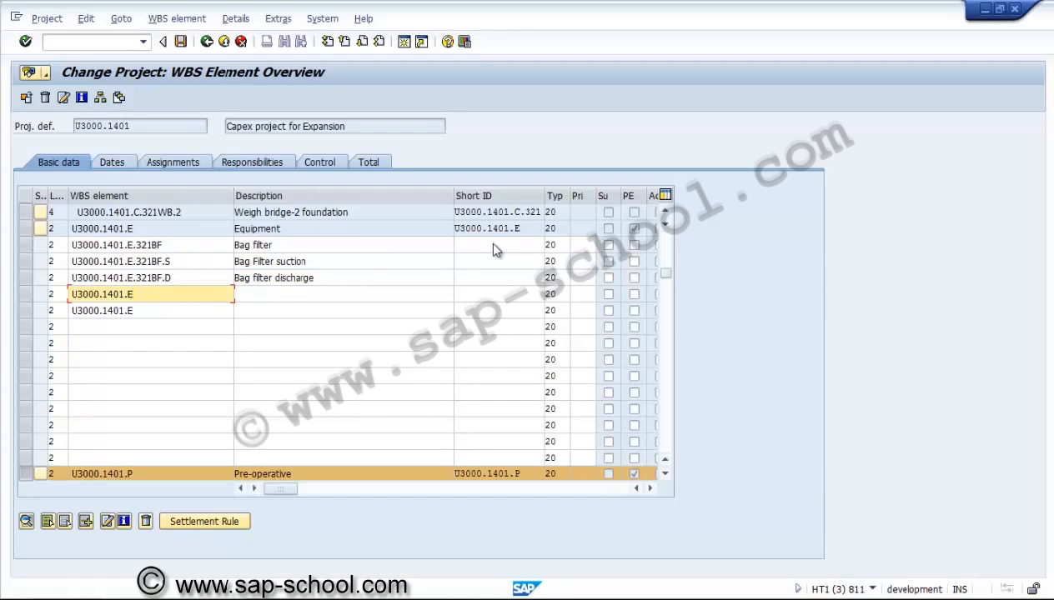
pyautogui.write('.123BC')
pyautogui.press('Down')
pyautogui.write('.12')
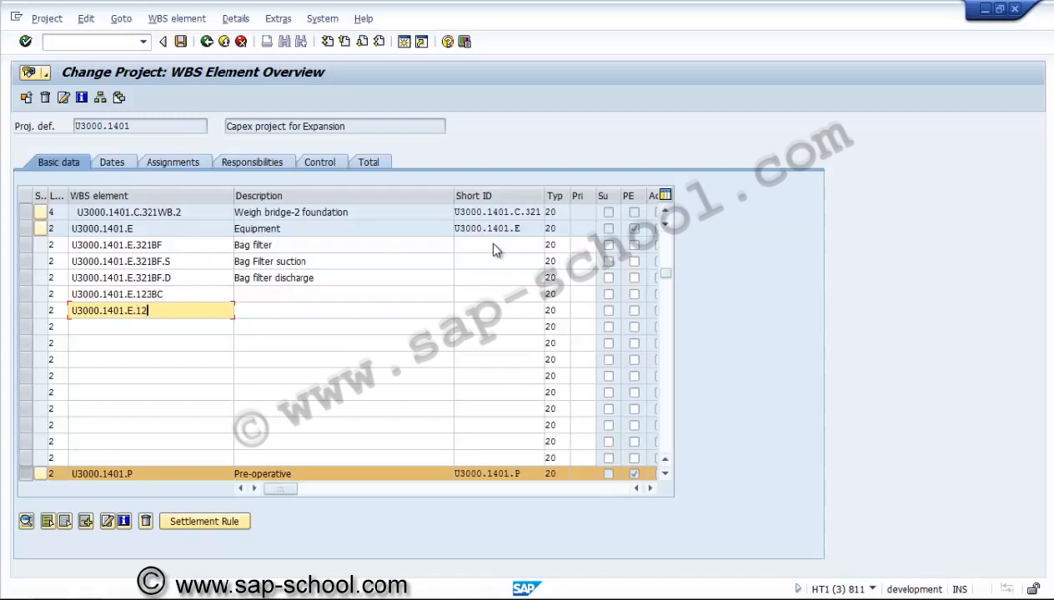
pyautogui.write('3BC.')
pyautogui.write('1')
# Name the next equipment element U3000.1401.E.123BC.1.MM
pyautogui.hotkey('shift', 'Left')
pyautogui.hotkey('shift', 'Left')
pyautogui.hotkey('shift', 'Left')
pyautogui.hotkey('shift', 'Left')
pyautogui.hotkey('shift', 'Left')
pyautogui.hotkey('shift', 'Left')
pyautogui.hotkey('shift', 'Left')
pyautogui.hotkey('shift', 'Left')
pyautogui.hotkey('shift', 'Left')
pyautogui.hotkey('shift', 'Left')
pyautogui.hotkey('shift', 'Left')
pyautogui.hotkey('shift', 'Left')
pyautogui.hotkey('shift', 'Left')
pyautogui.hotkey('shift', 'Left')
pyautogui.hotkey('shift', 'Left')
pyautogui.hotkey('shift', 'Left')
pyautogui.hotkey('shift', 'Left')
pyautogui.hotkey('shift', 'Left')
pyautogui.hotkey('shift', 'Left')
pyautogui.hotkey('shift', 'Left')
pyautogui.press('Down')
pyautogui.press('Down')
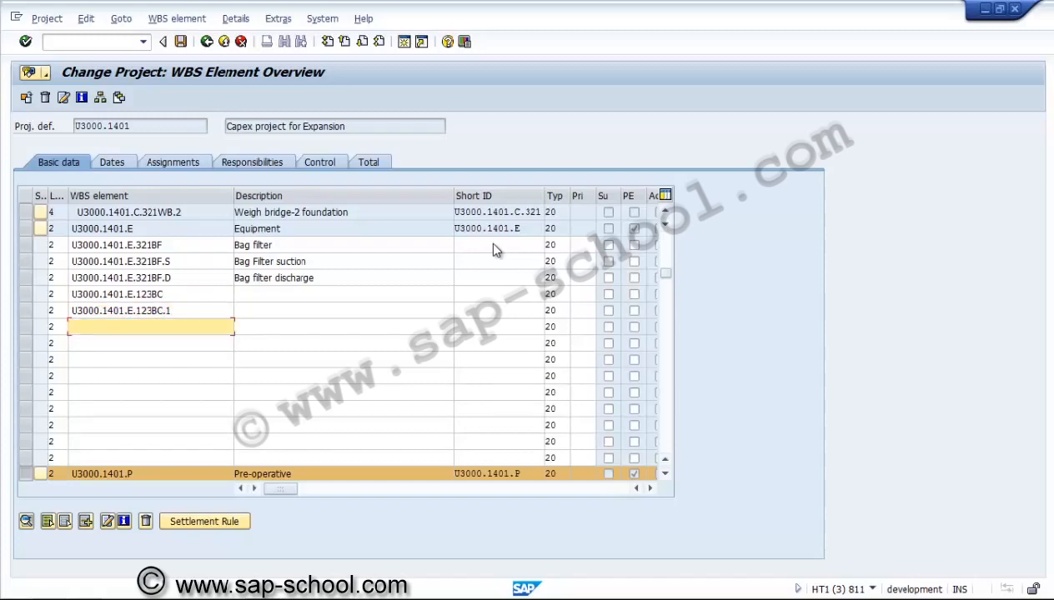
pyautogui.press('Up')
pyautogui.hotkey('shift', 'Left')
pyautogui.hotkey('shift', 'Left')
pyautogui.hotkey('shift', 'Left')
pyautogui.hotkey('shift', 'Left')
pyautogui.hotkey('shift', 'Left')
pyautogui.hotkey('shift', 'Left')
pyautogui.hotkey('shift', 'Left')
pyautogui.hotkey('shift', 'Left')
pyautogui.hotkey('shift', 'Left')
pyautogui.hotkey('shift', 'Left')
pyautogui.hotkey('shift', 'Left')
pyautogui.hotkey('shift', 'Left')
pyautogui.hotkey('shift', 'Left')
pyautogui.hotkey('shift', 'Left')
pyautogui.hotkey('shift', 'Left')
pyautogui.hotkey('shift', 'Left')
pyautogui.hotkey('shift', 'Left')
pyautogui.hotkey('shift', 'Left')
pyautogui.hotkey('shift', 'Left')
pyautogui.hotkey('shift', 'Left')
pyautogui.hotkey('ctrl', 'c')
pyautogui.press('Down')
pyautogui.hotkey('ctrl', 'v')
pyautogui.write('.mm')
pyautogui.press('BackSpace')
pyautogui.press('BackSpace')
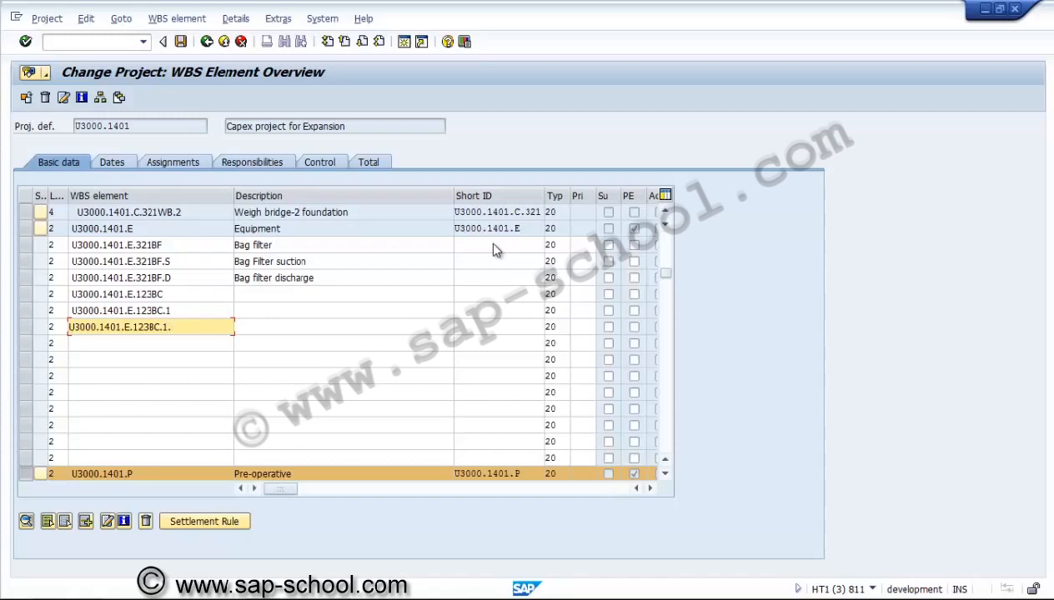
pyautogui.write('MM')
pyautogui.press('Tab')
# Describe element U3000.1401.E.123BC as Belt Conveyor
pyautogui.press('Up')
pyautogui.press('Up')
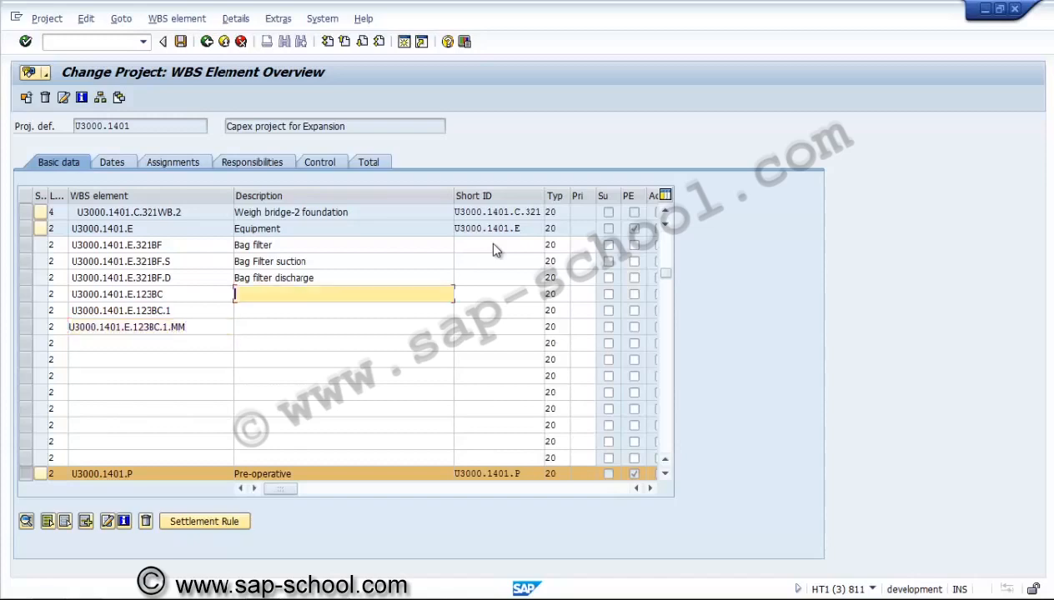
pyautogui.write('Belt Conveyhor')
pyautogui.press('BackSpace')
pyautogui.press('BackSpace')
pyautogui.press('BackSpace')
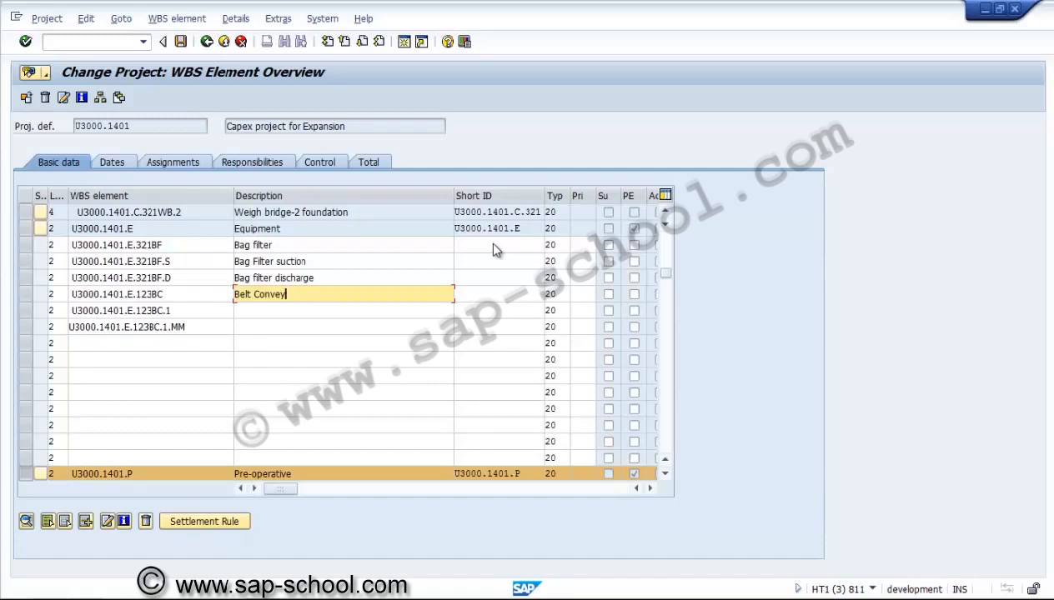
pyautogui.write('or')
pyautogui.hotkey('shift', 'Home')
pyautogui.press('Down')
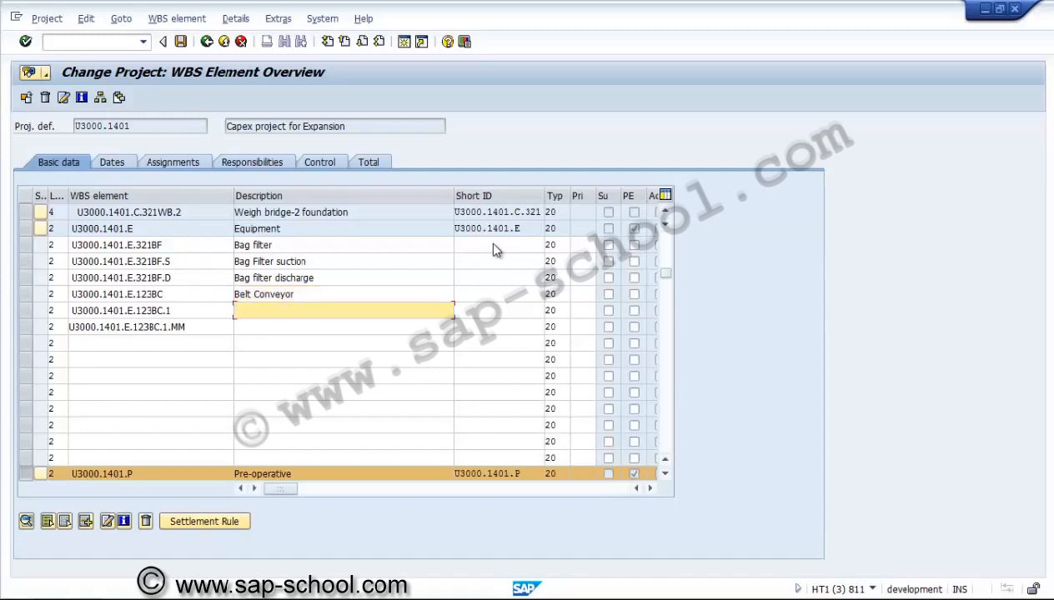
# Describe the next two elements as Belt Conveyor-1 and Belt Conveyor-1 motor
pyautogui.hotkey('ctrl', 'v')
pyautogui.write('-1')
pyautogui.press('Down')
pyautogui.hotkey('ctrl', 'v')
pyautogui.write('-1 ')
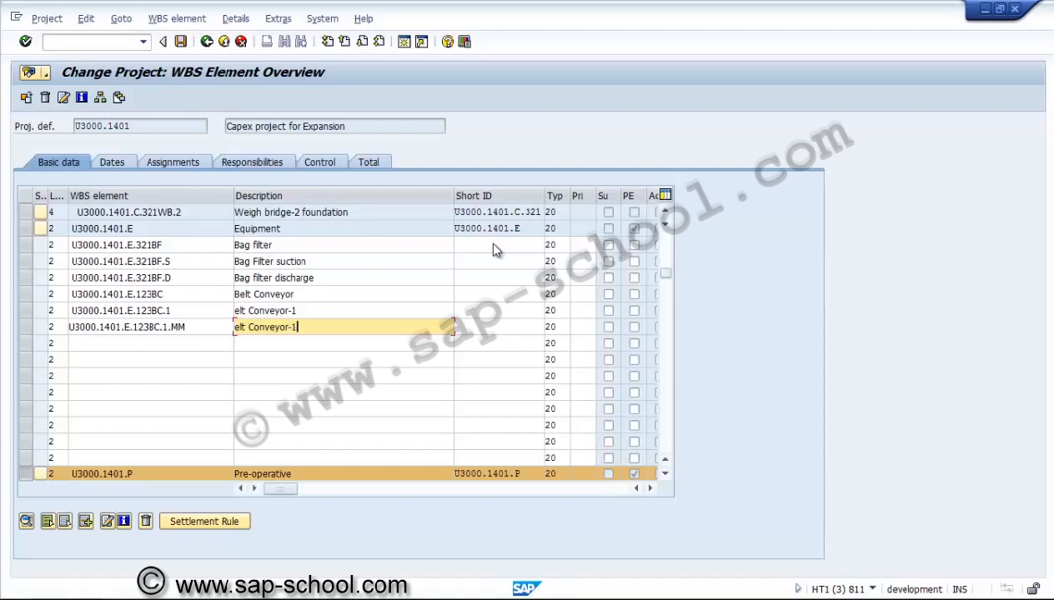
pyautogui.write('motor')
pyautogui.press('Up')
pyautogui.write('B')
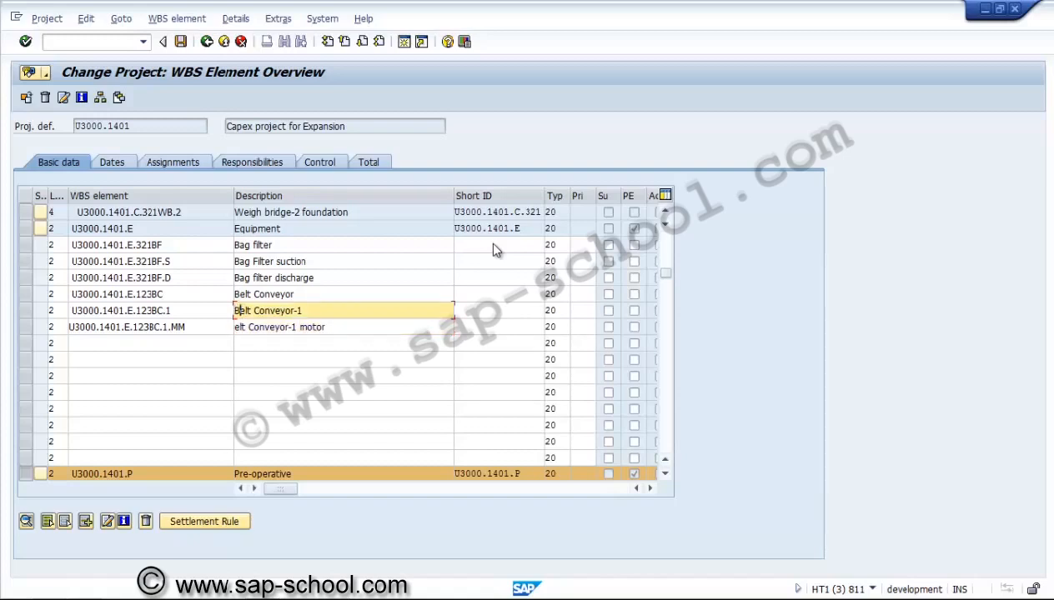
pyautogui.press('Down')
pyautogui.write('B')
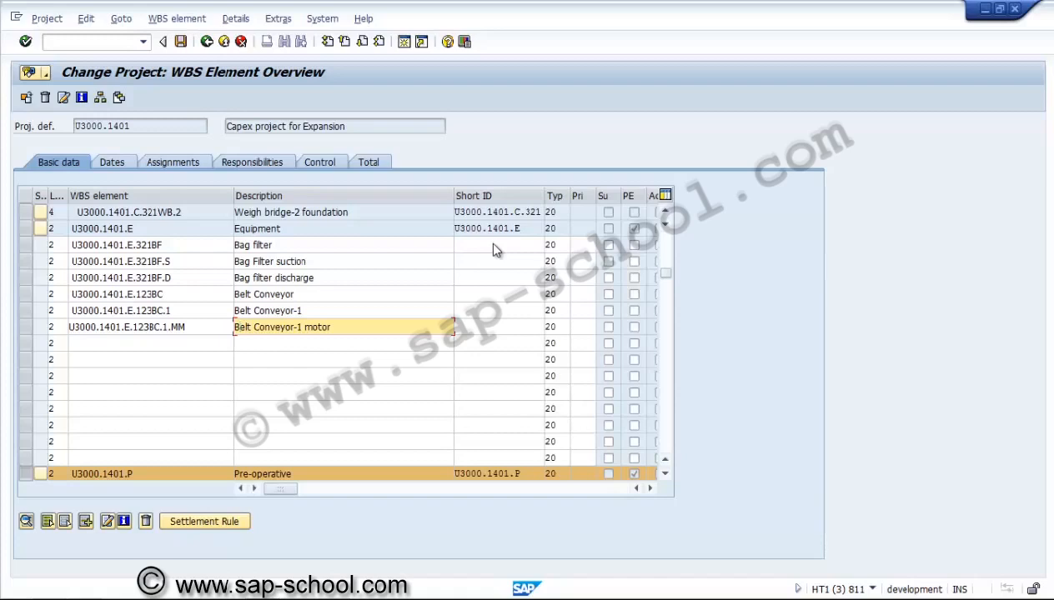
# Fill the next four empty rows with the element prefix U3000.1401.E
pyautogui.press('Down')
pyautogui.press('Left')
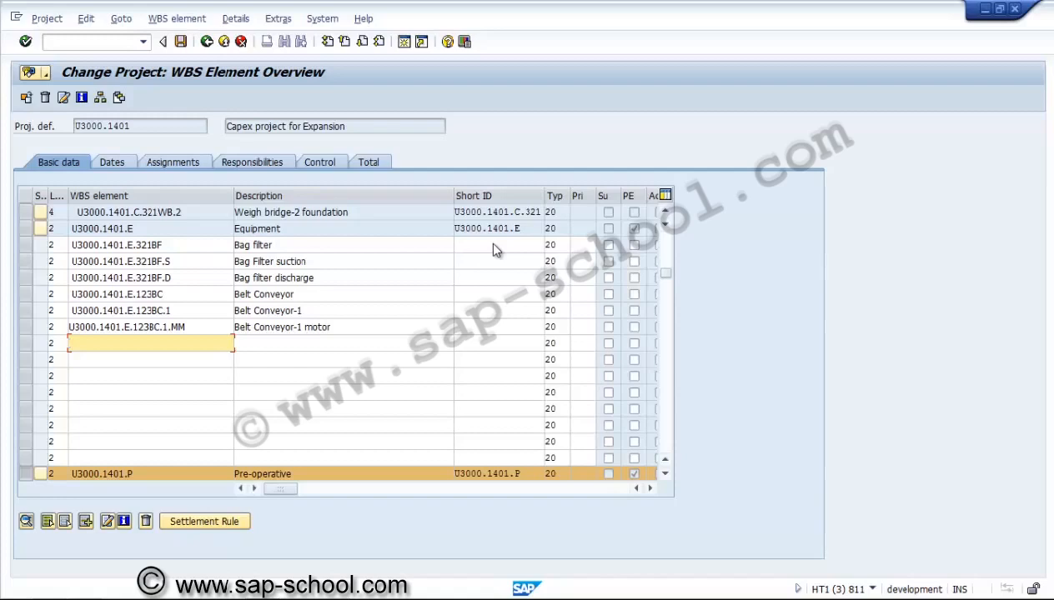
pyautogui.press('Up')
pyautogui.press('Up')
pyautogui.press('Up')
pyautogui.press('Up')
pyautogui.press('Up')
pyautogui.press('Up')
pyautogui.press('Up')
pyautogui.hotkey('shift', 'Home')
pyautogui.press('Left')
pyautogui.press('Up')
pyautogui.press('Up')
pyautogui.press('Up')
pyautogui.press('Up')
pyautogui.press('Up')
pyautogui.press('Up')
pyautogui.press('Up')
pyautogui.hotkey('shift', 'Home')
pyautogui.press('Left')
pyautogui.press('Down')
pyautogui.press('Down')
pyautogui.press('Down')
pyautogui.press('Down')
pyautogui.press('Down')
pyautogui.press('Down')
pyautogui.press('Down')
pyautogui.hotkey('ctrl', 'v')
pyautogui.press('Down')
pyautogui.hotkey('ctrl', 'v')
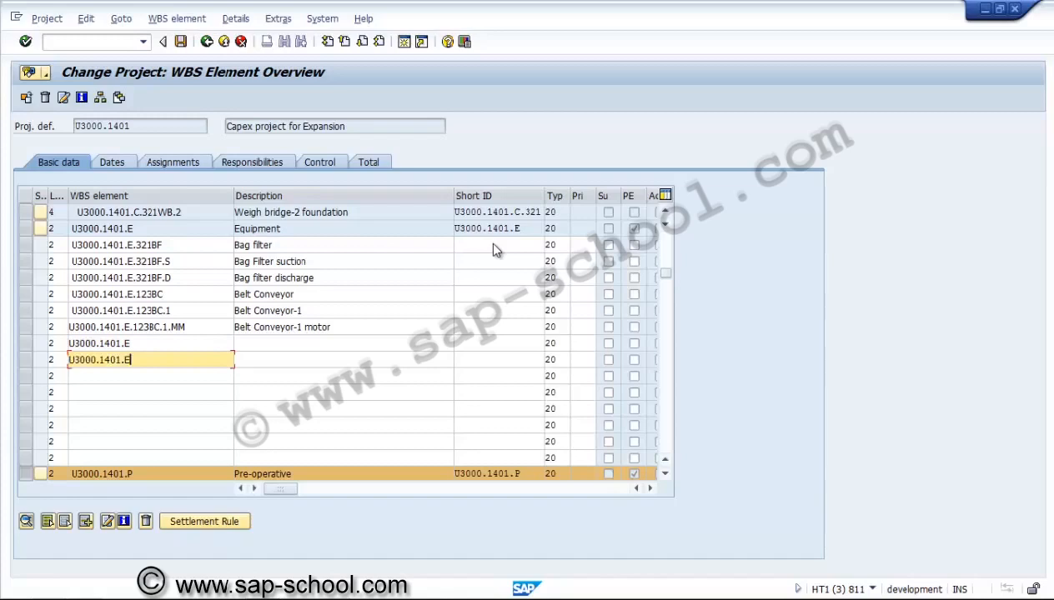
pyautogui.press('Down')
pyautogui.hotkey('ctrl', 'v')
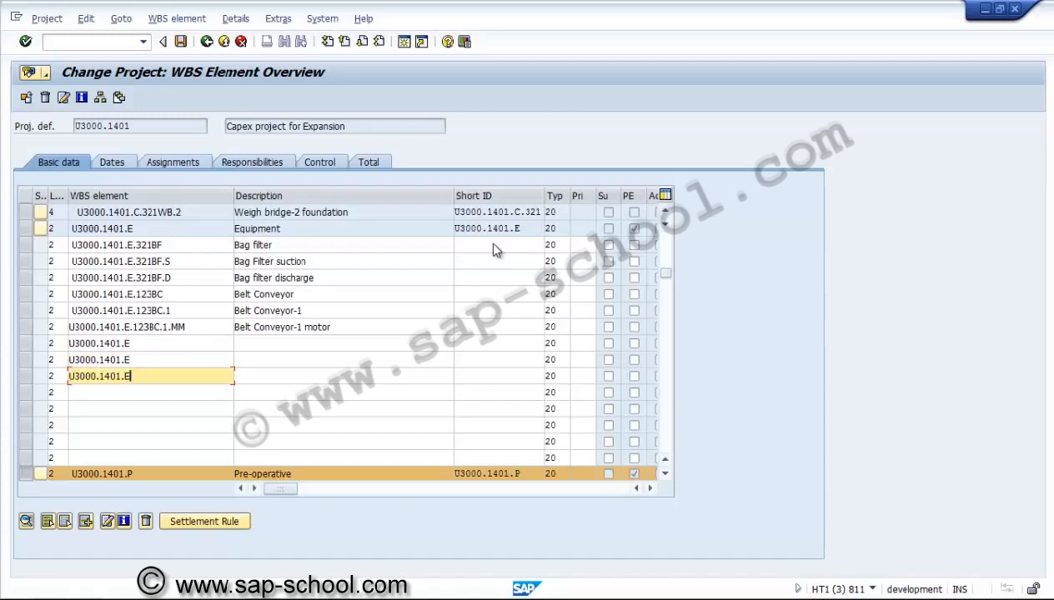
pyautogui.press('Down')
pyautogui.hotkey('ctrl', 'v')
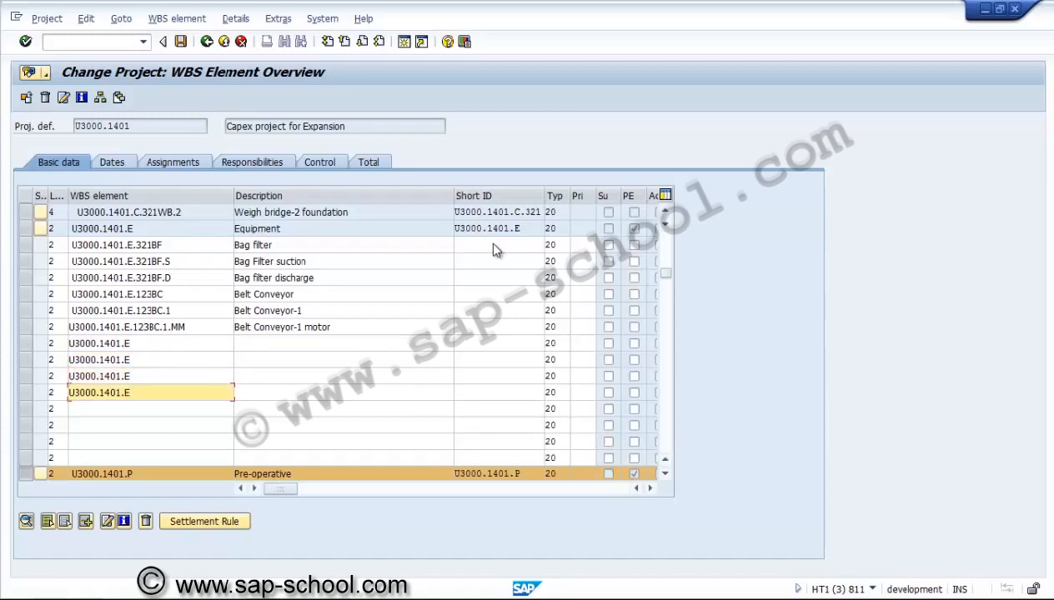
pyautogui.press('Up')
pyautogui.press('Up')
pyautogui.press('Up')
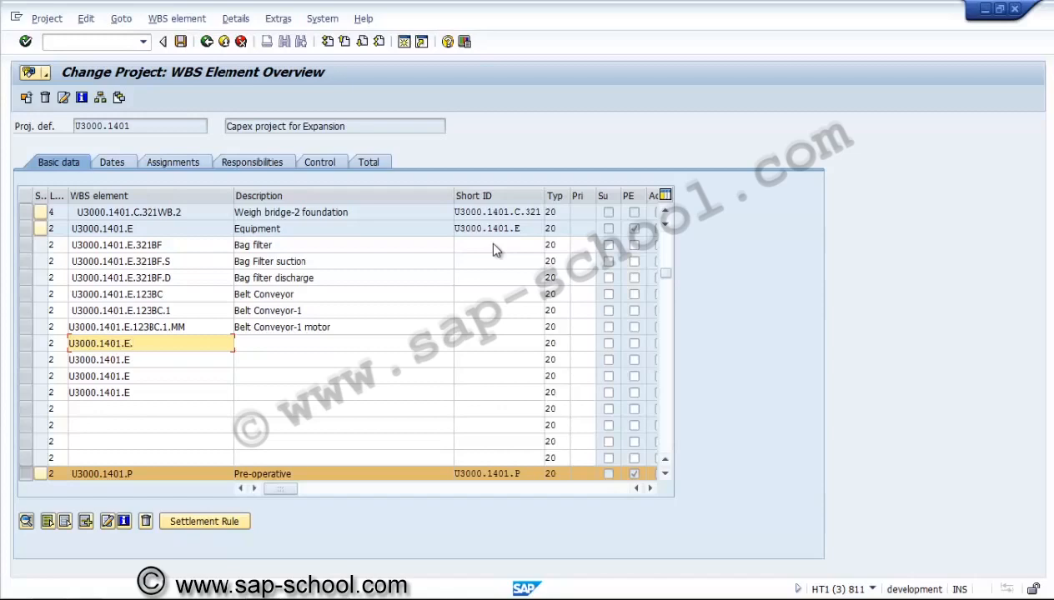
# Name the first of those rows U3000.1401.E.432CH with the description Clinker
pyautogui.write('432')
pyautogui.write('CH')
pyautogui.press('Tab')
pyautogui.write('Cl')
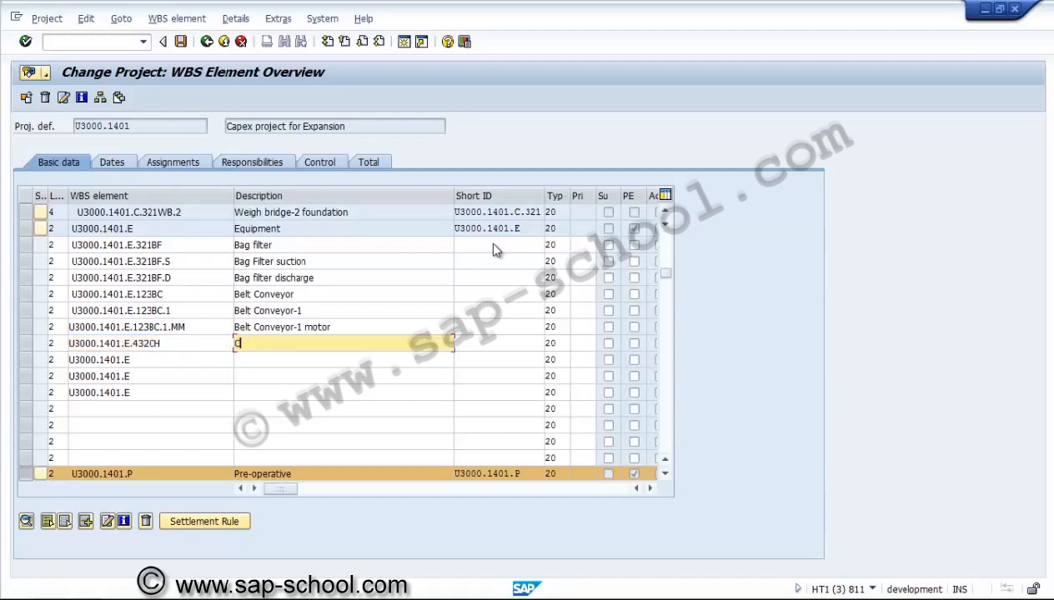
pyautogui.write('inker')
pyautogui.press('Down')
# Name the next element U3000.1401.E.432CH.1 with the description Clinker stock pile
pyautogui.press('Left')
pyautogui.write('.432CH')
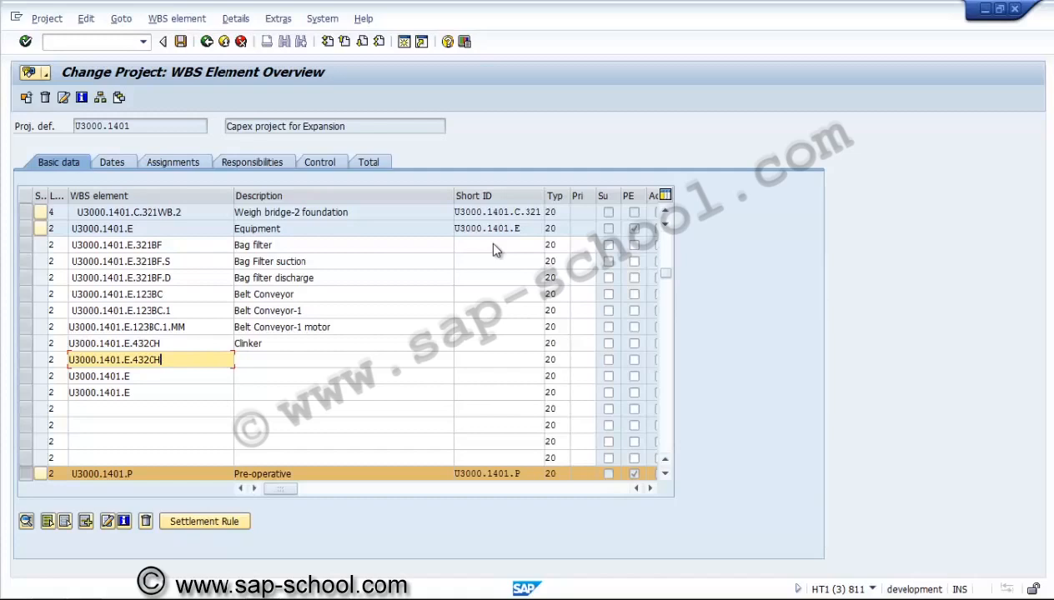
pyautogui.write('.1')
pyautogui.press('Tab')
pyautogui.write('Clinker')
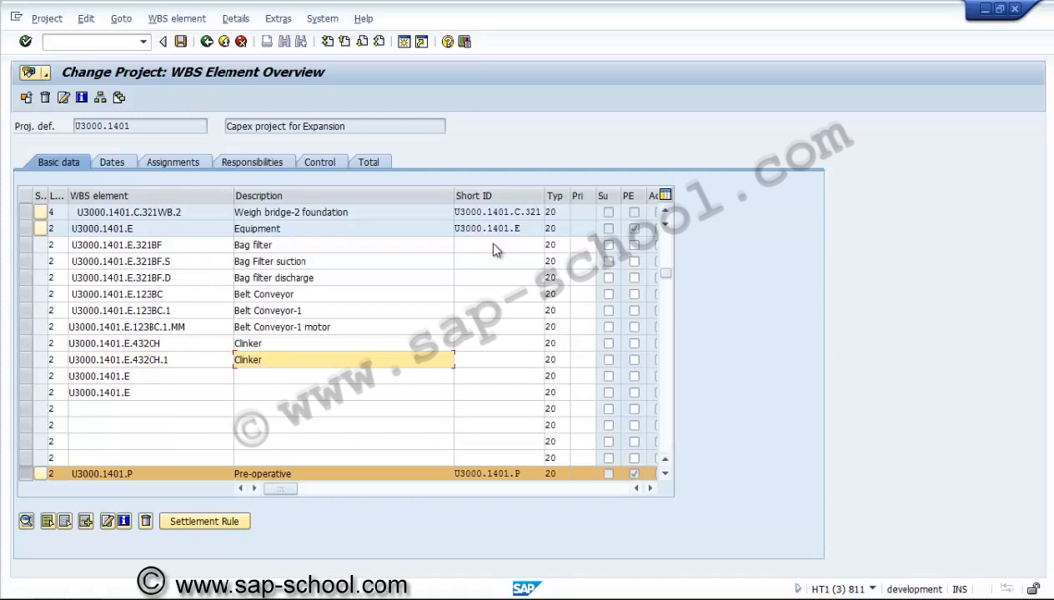
pyautogui.write(' stock pile')
pyautogui.press('Left')
pyautogui.press('Left')
pyautogui.press('Left')
pyautogui.press('Left')
pyautogui.press('Left')
pyautogui.press('Left')
pyautogui.press('Left')
pyautogui.press('Down')
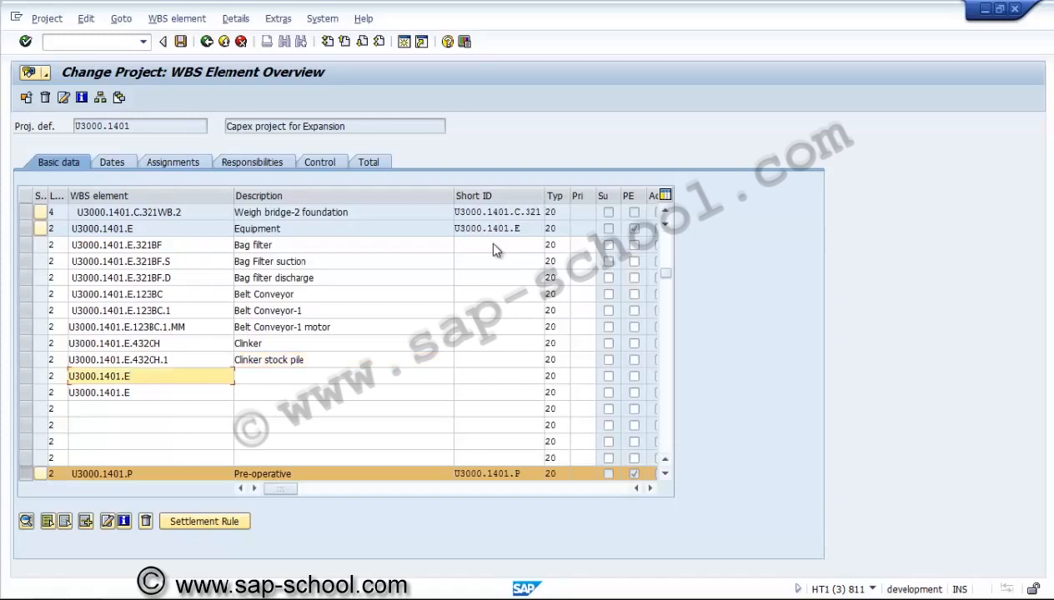
# Name the next element U3000.1401.E.433CM with the description Clinker gate
pyautogui.write('.')
pyautogui.write('423')
pyautogui.press('BackSpace')
pyautogui.press('BackSpace')
pyautogui.write('33CM')
pyautogui.press('Tab')
pyautogui.write('Cl')
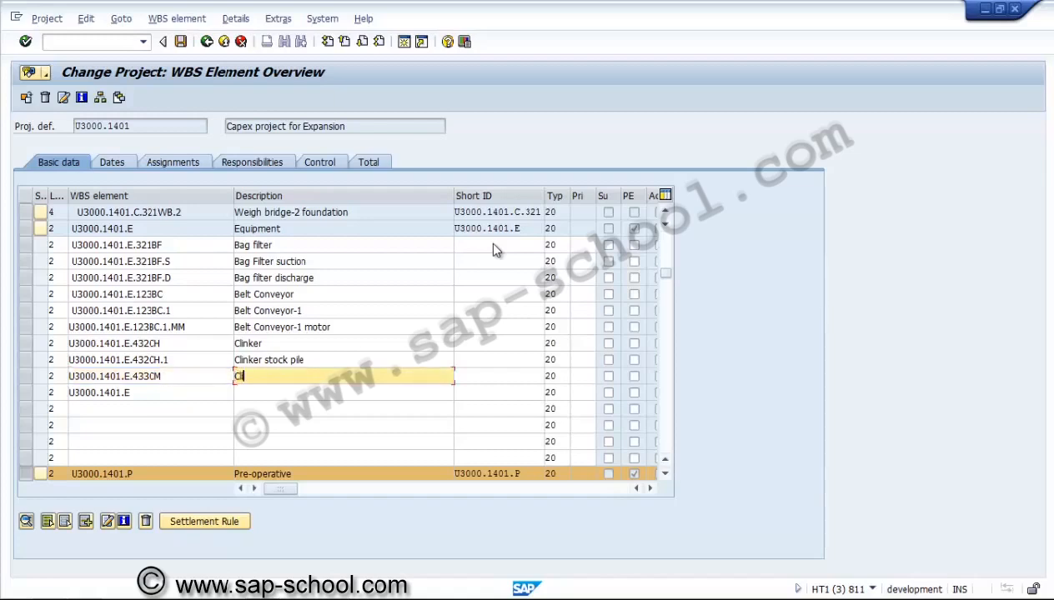
pyautogui.write('inker gate')
pyautogui.press('Down')
# Name the last element U3000.1401.E.433CM.1 with the description Clinker gate-1 and confirm the entries
pyautogui.press('Left')
pyautogui.write('.433CM')
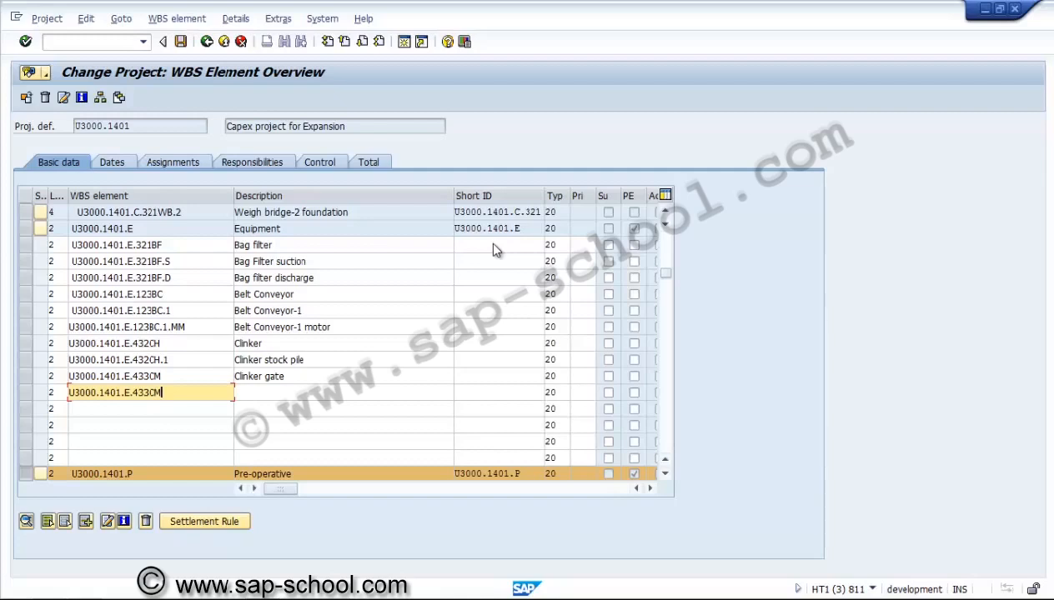
pyautogui.press('Tab')
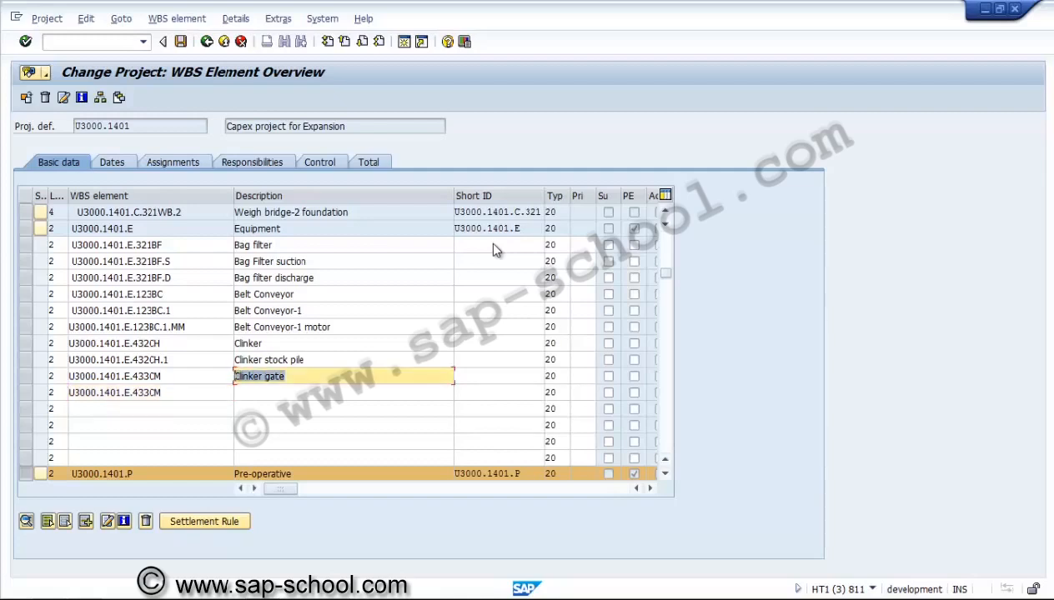
pyautogui.write('Clinker gate')
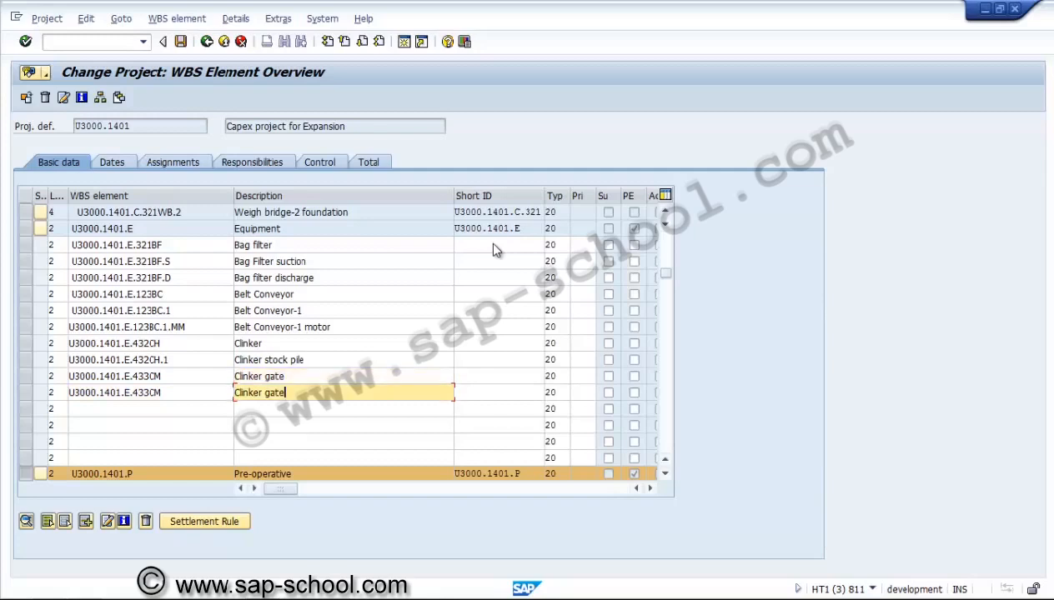
pyautogui.write('-1')
pyautogui.hotkey('shift', 'Tab')
pyautogui.write('.1')
pyautogui.press('Return')
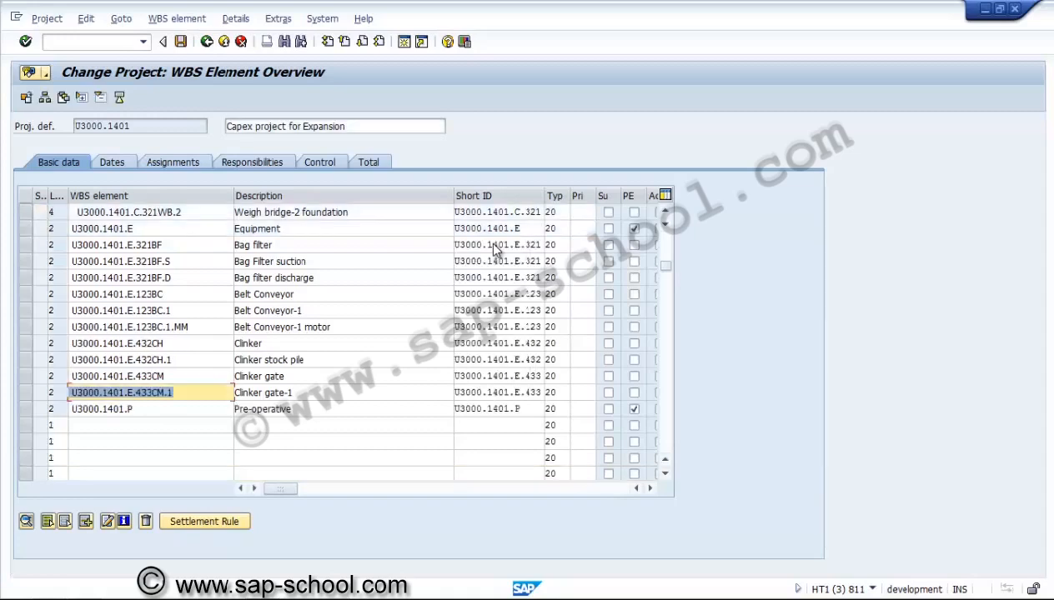
# Select the Equipment element with all its new sub-elements and derive their structure levels
pyautogui.click(26, 229)
pyautogui.click(26, 245)
pyautogui.click(26, 262)
pyautogui.click(26, 278)
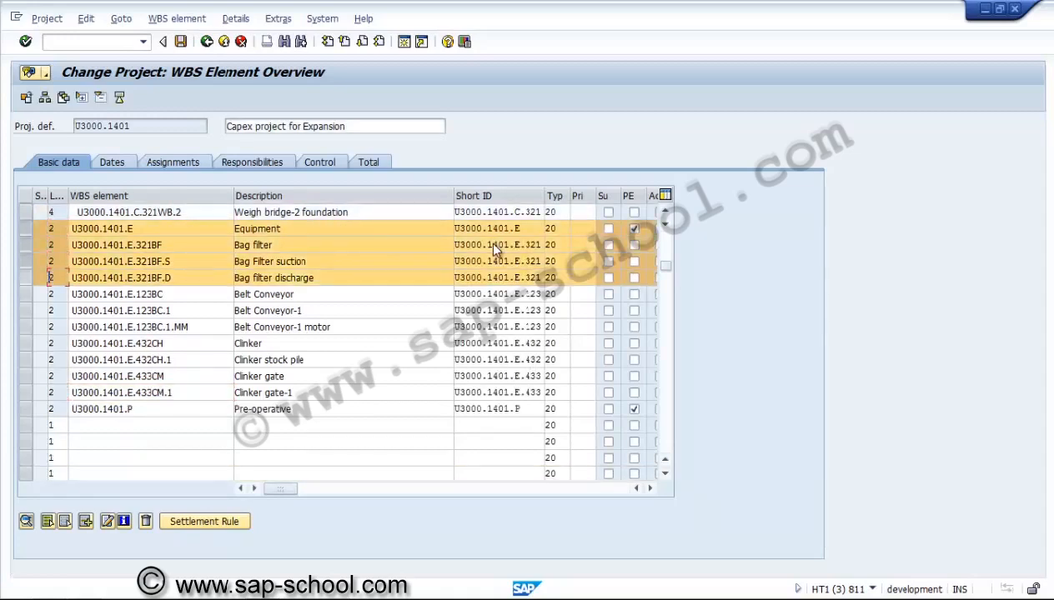
pyautogui.click(26, 295)
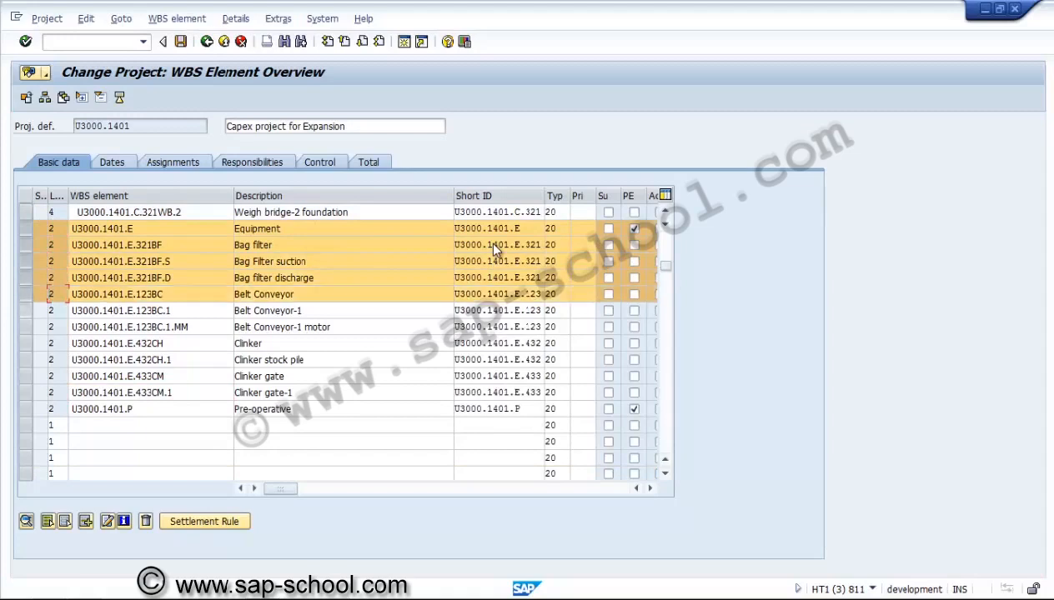
pyautogui.click(26, 310)
pyautogui.click(26, 327)
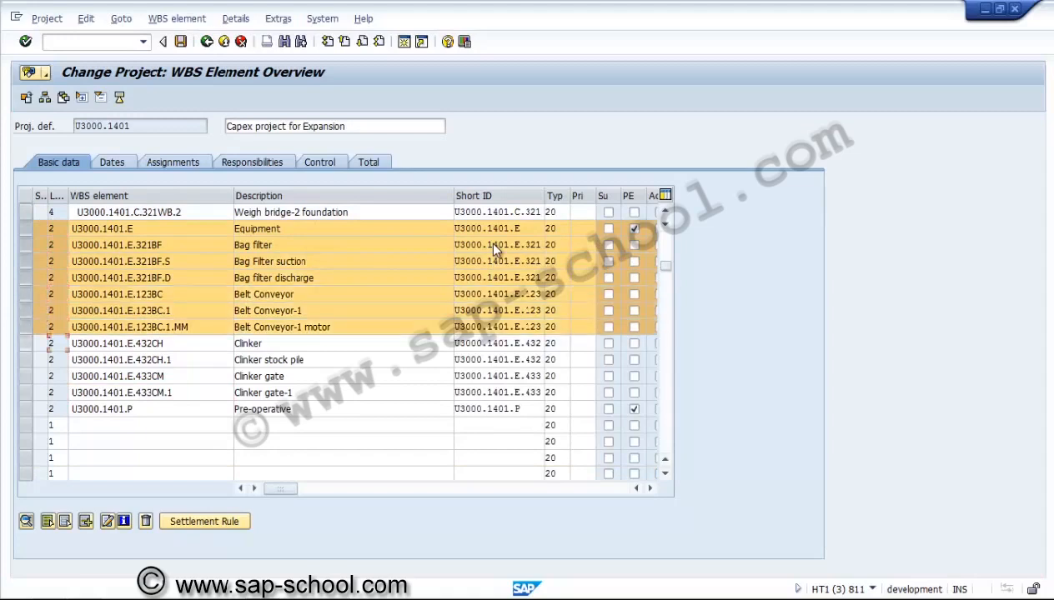
pyautogui.click(26, 343)
pyautogui.click(26, 359)
pyautogui.click(26, 376)
pyautogui.click(26, 391)
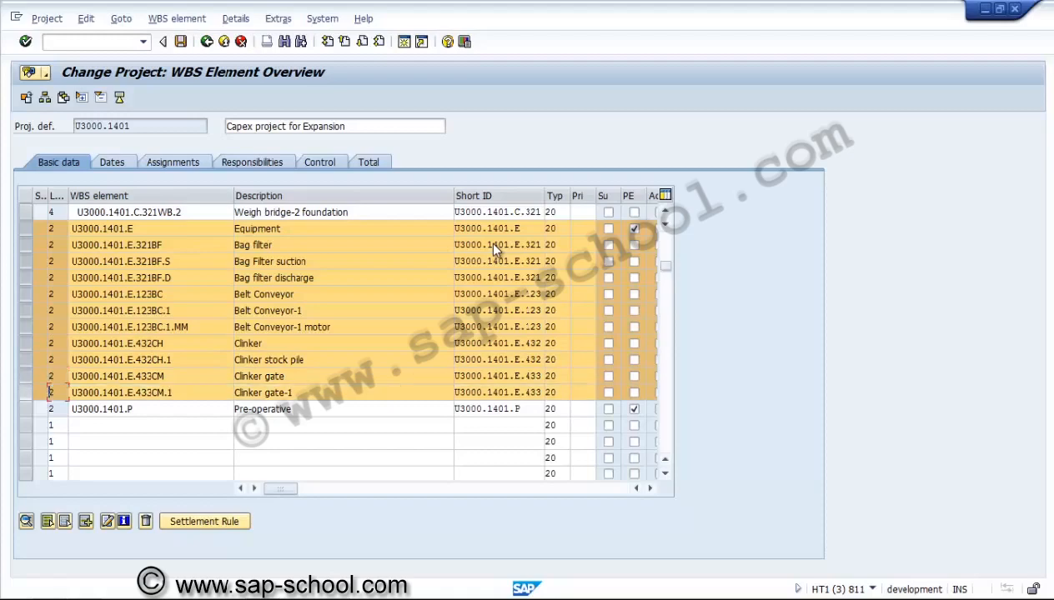
pyautogui.click(46, 18)
pyautogui.moveTo(80, 123)
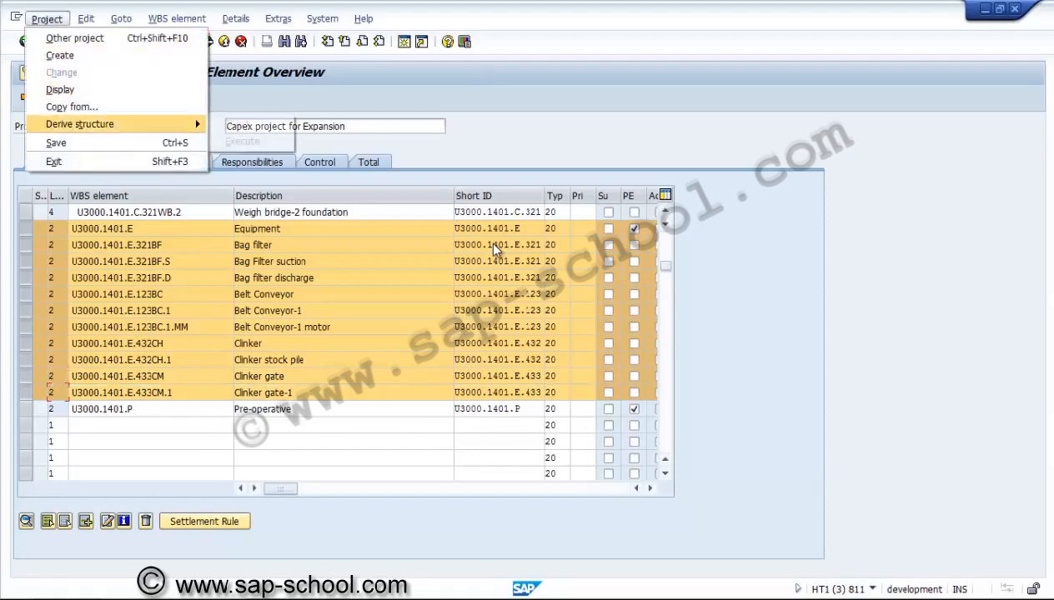
pyautogui.click(242, 140)
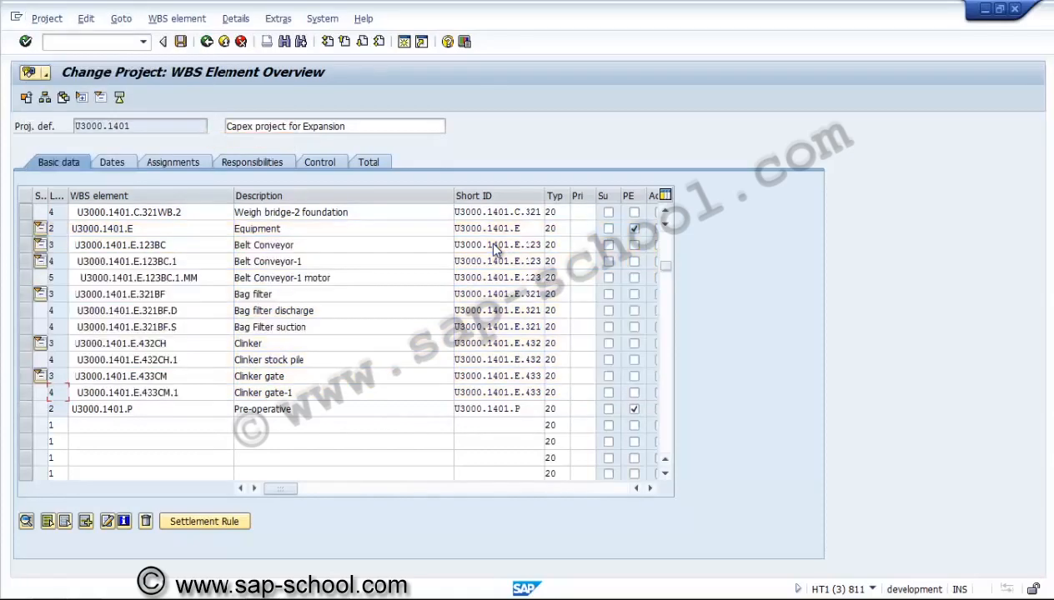
# Tick the account assignment indicator for the lowest-level WBS elements under Civil and Equipment in the Total overview
pyautogui.click(162, 277)
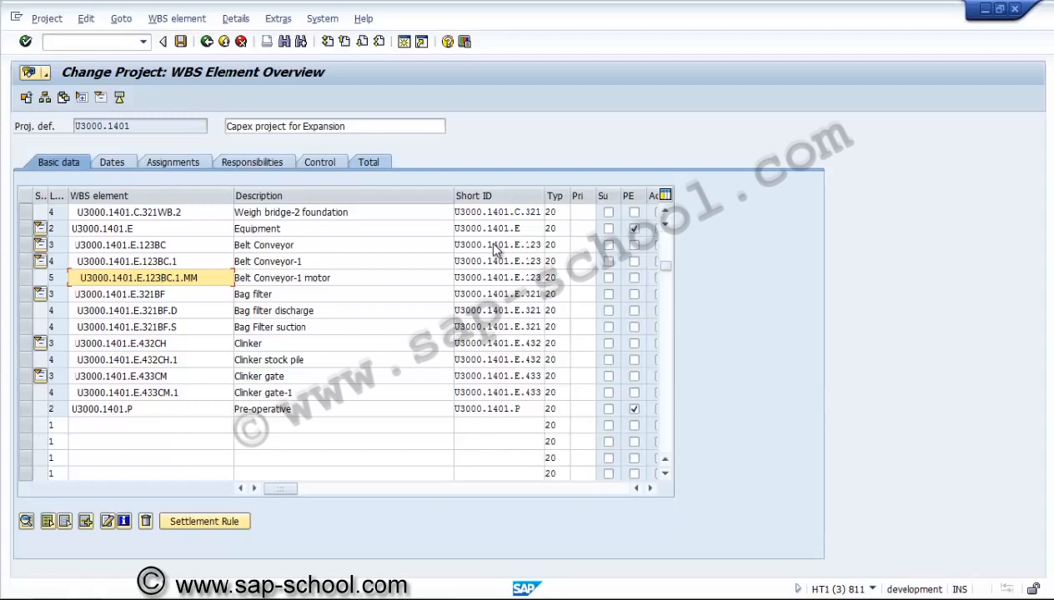
pyautogui.hotkey('ctrl', 'pageup')
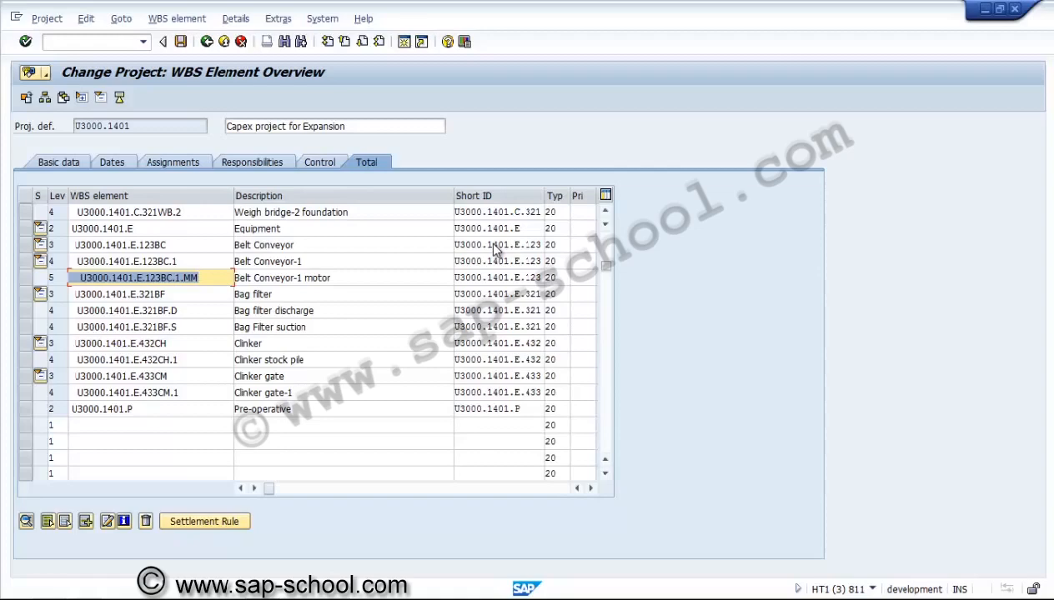
pyautogui.click(350, 361)
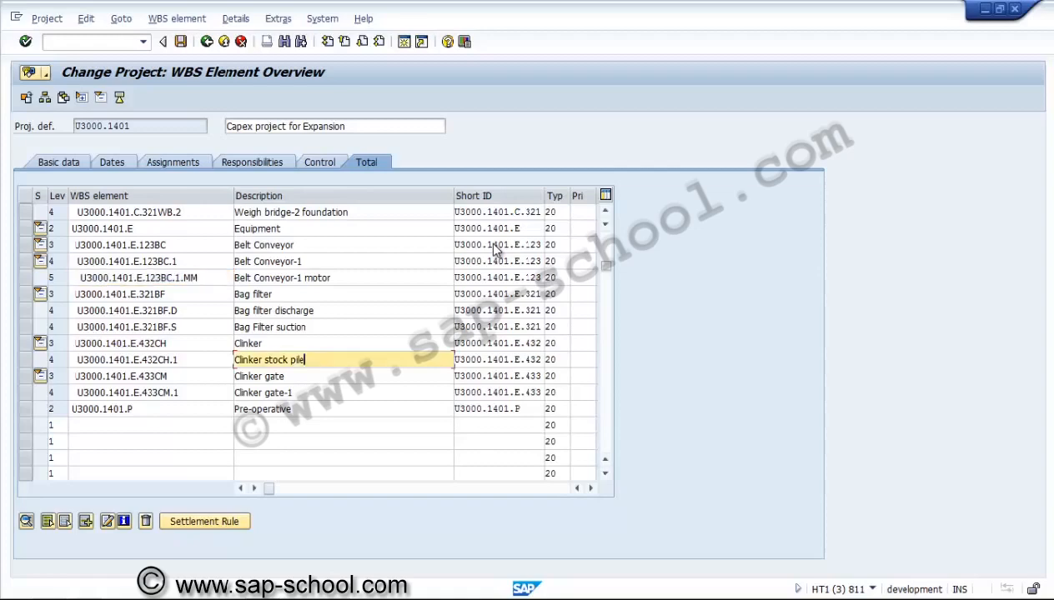
pyautogui.click(590, 488)
pyautogui.click(590, 488)
pyautogui.click(590, 489)
pyautogui.click(605, 211)
pyautogui.click(605, 211)
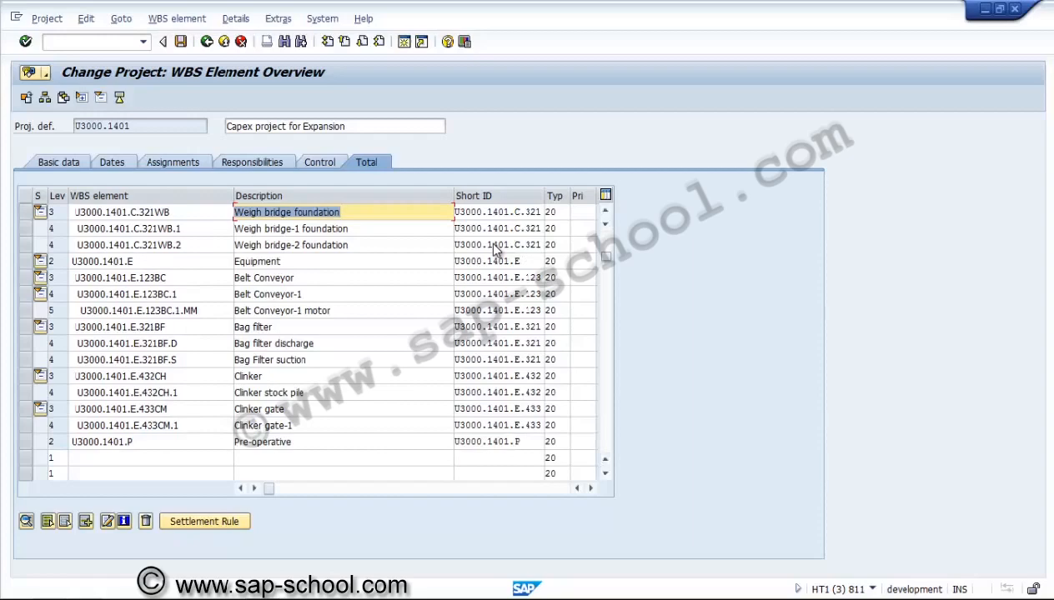
pyautogui.click(590, 488)
pyautogui.click(590, 489)
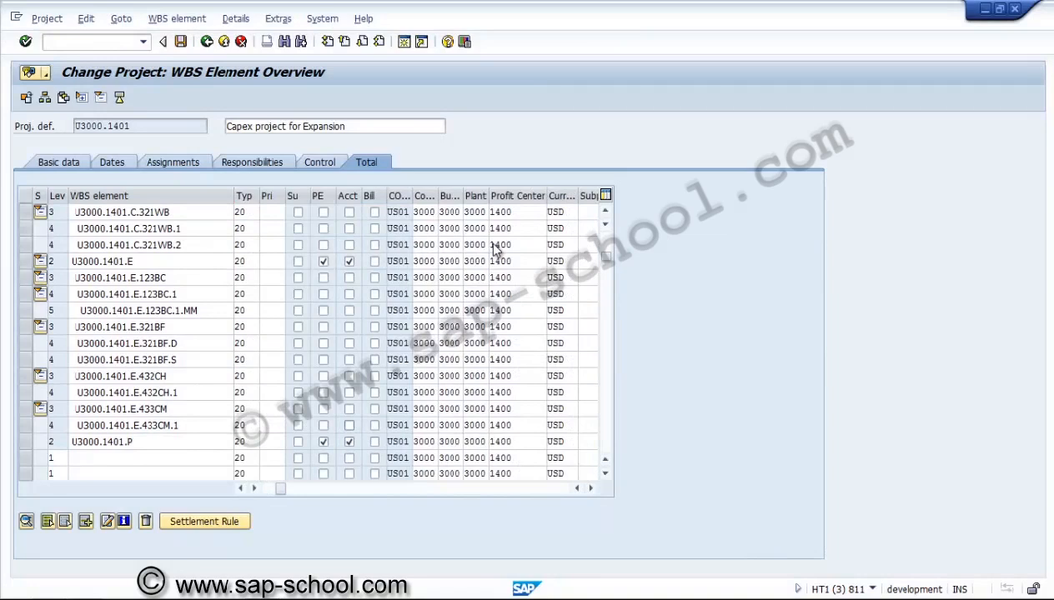
pyautogui.press('space')
pyautogui.press('Up')
pyautogui.press('Up')
pyautogui.press('space')
pyautogui.press('Up')
pyautogui.press('Up')
pyautogui.press('space')
pyautogui.press('Up')
pyautogui.press('space')
pyautogui.press('Up')
pyautogui.press('Up')
pyautogui.press('Up')
pyautogui.press('space')
pyautogui.press('Up')
pyautogui.press('Up')
pyautogui.press('Up')
pyautogui.press('space')
pyautogui.press('Up')
pyautogui.press('space')
pyautogui.press('Up')
pyautogui.press('Up')
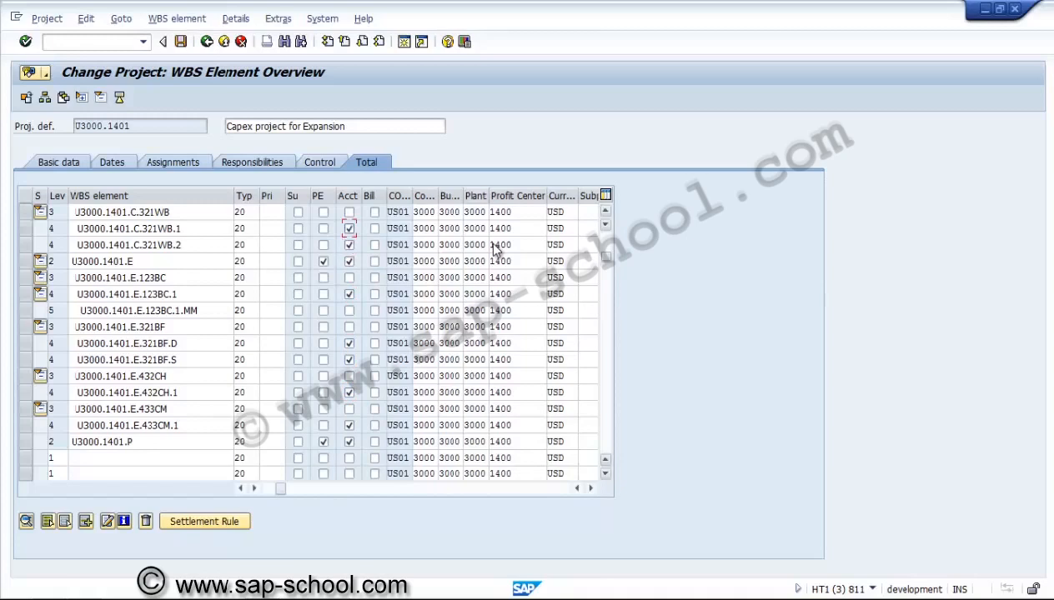
pyautogui.press('Up')
pyautogui.press('Up')
pyautogui.press('Up')
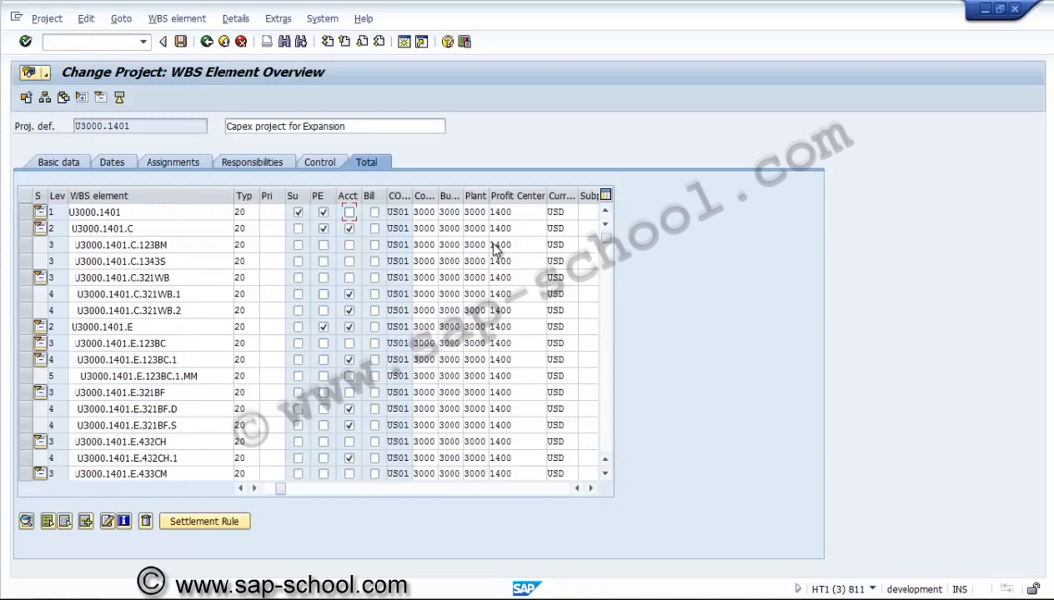
# Set the applicant number to 2 for every WBS element below Civil and Equipment, and save the project
pyautogui.hscroll(6, 494, 249)
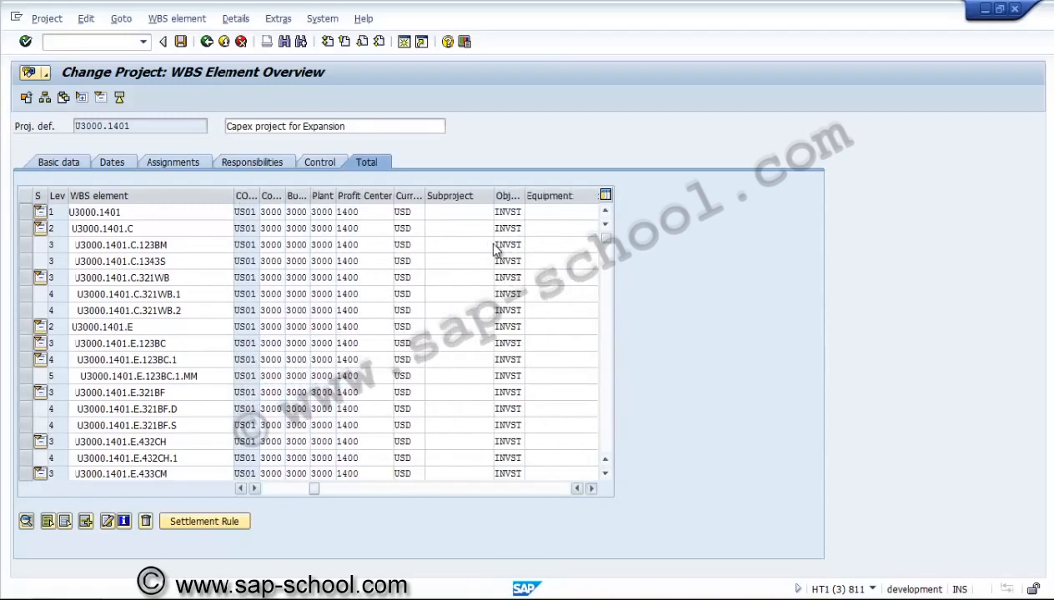
pyautogui.hscroll(10, 495, 249)
pyautogui.hscroll(4, 494, 249)
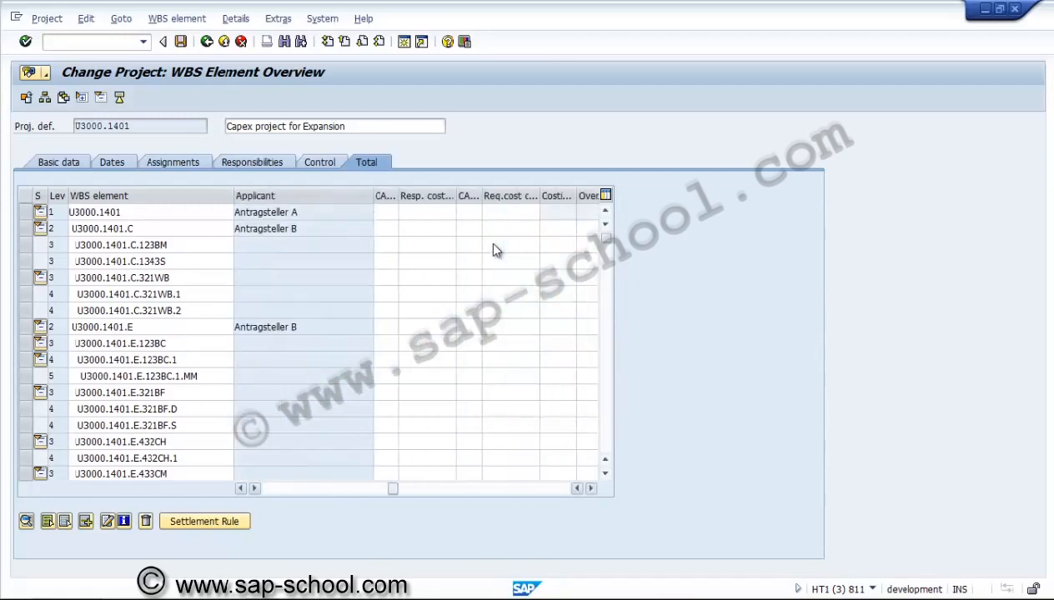
pyautogui.hscroll(-2, 494, 250)
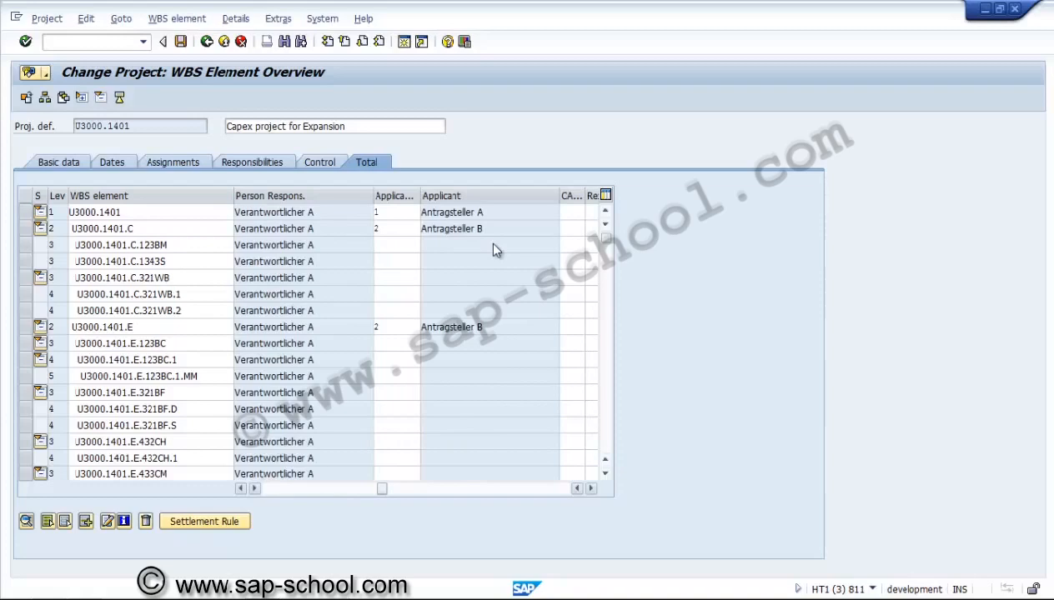
pyautogui.click(396, 245)
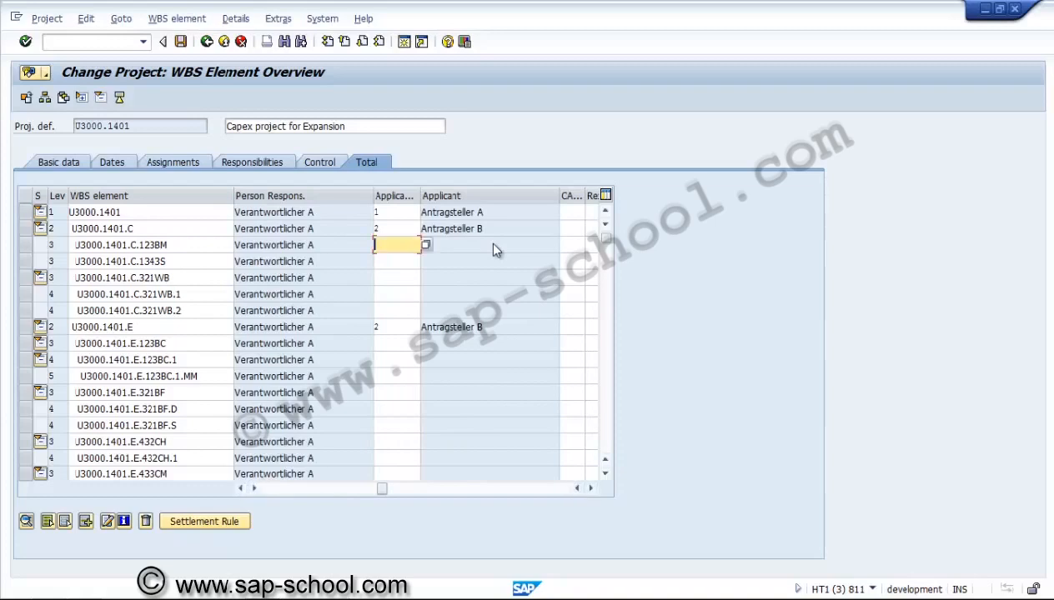
pyautogui.write('2')
pyautogui.press('Down')
pyautogui.write('2')
pyautogui.press('Down')
pyautogui.write('2')
pyautogui.press('Down')
pyautogui.write('2')
pyautogui.press('Down')
pyautogui.write('2')
pyautogui.press('Down')
pyautogui.write('2')
pyautogui.press('Down')
pyautogui.press('2')
pyautogui.press('Down')
pyautogui.press('2')
pyautogui.press('Down')
pyautogui.press('2')
pyautogui.press('Down')
pyautogui.press('2')
pyautogui.press('Down')
pyautogui.write('2')
pyautogui.press('Down')
pyautogui.write('2')
pyautogui.press('Down')
pyautogui.write('2')
pyautogui.press('Down')
pyautogui.write('2')
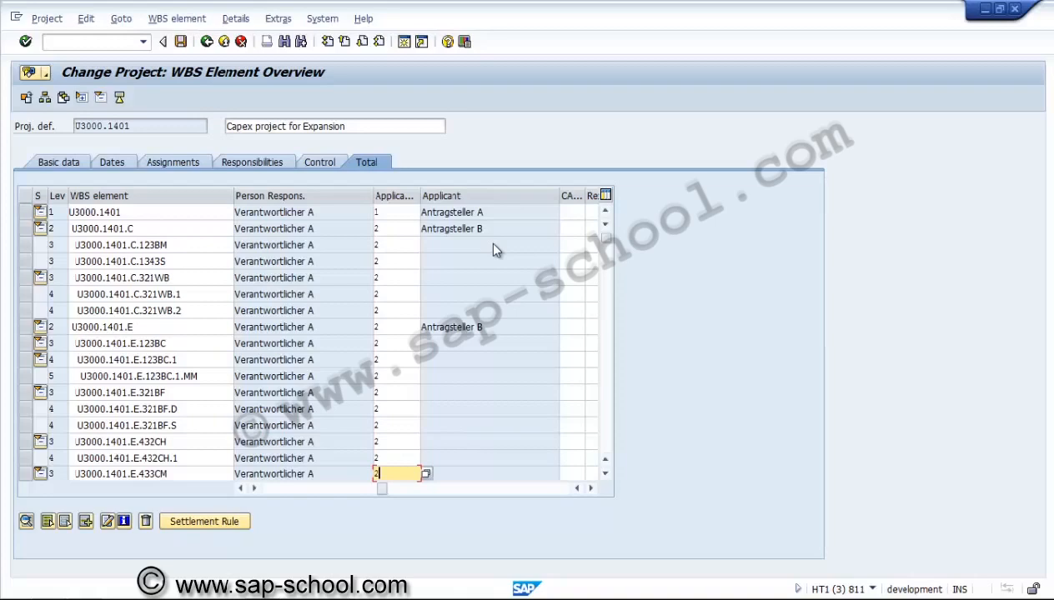
pyautogui.press('Down')
pyautogui.write('2')
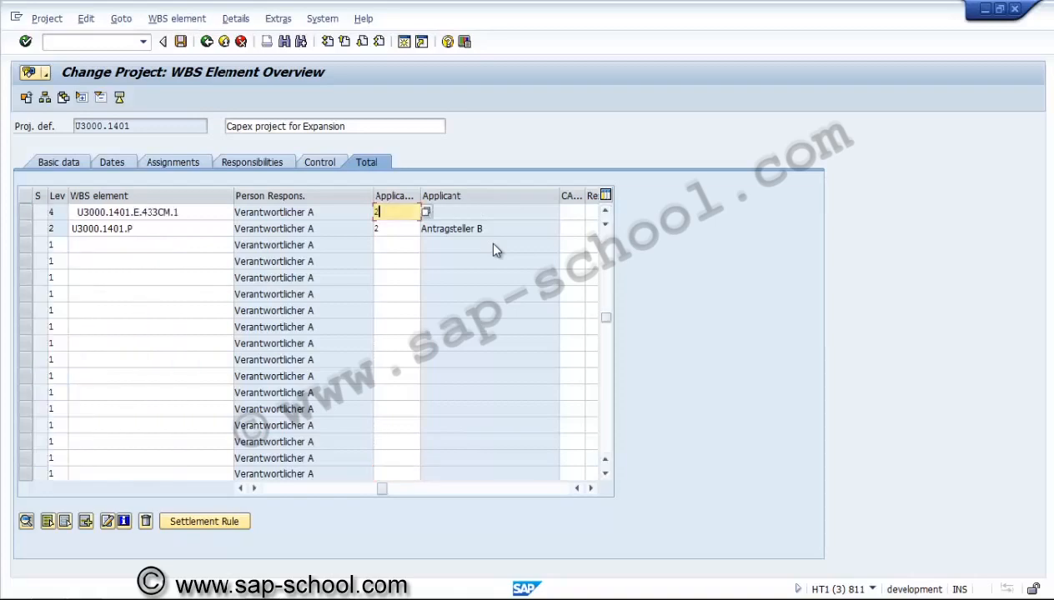
pyautogui.press('Return')
pyautogui.hotkey('ctrl', 's')
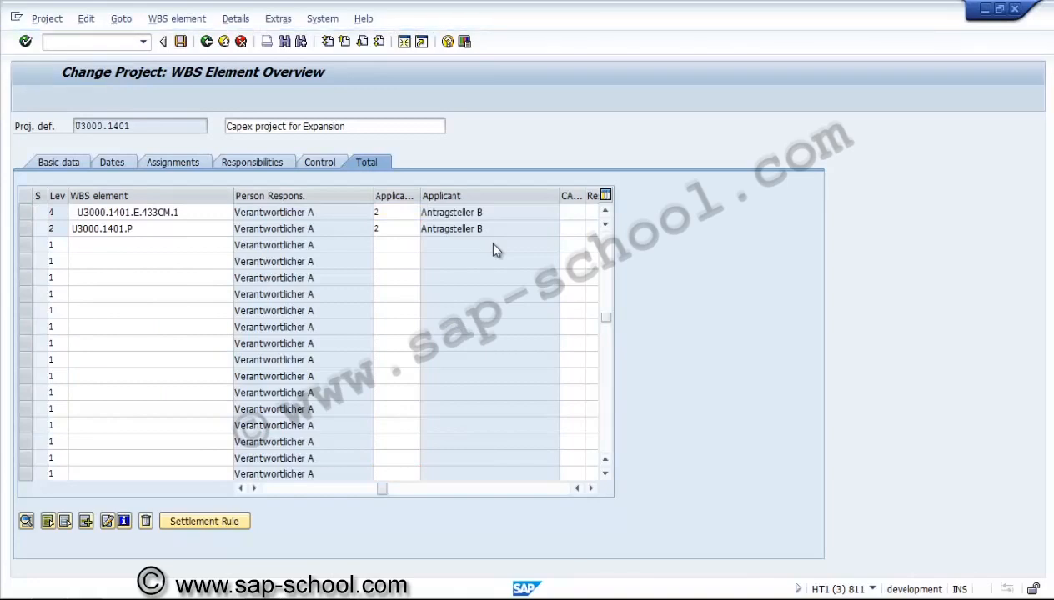
pyautogui.press('alt')
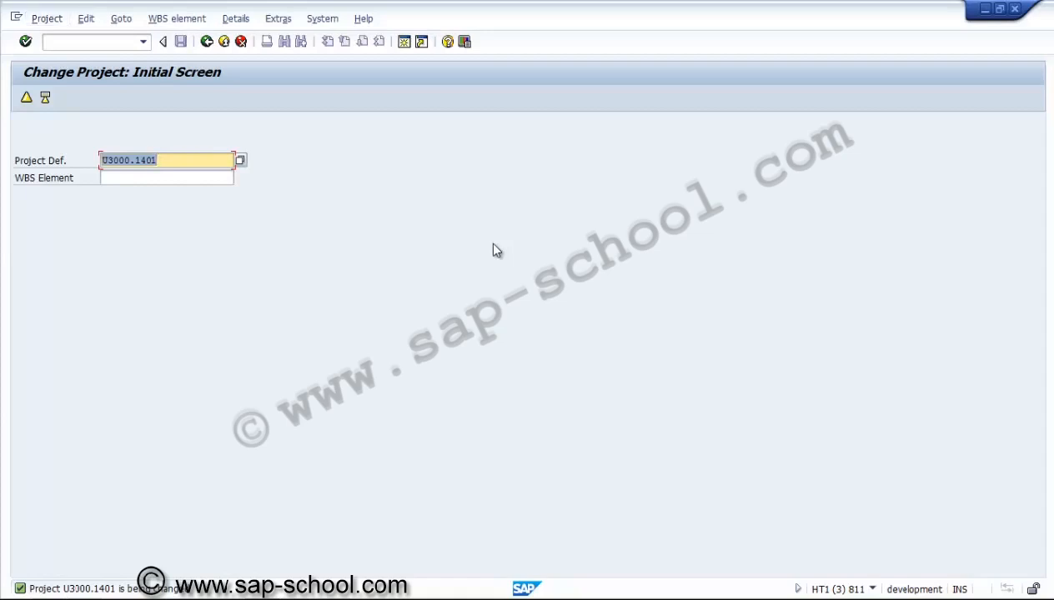
# Open project U3000.1401 in display mode
pyautogui.hotkey('shift', 'Tab')
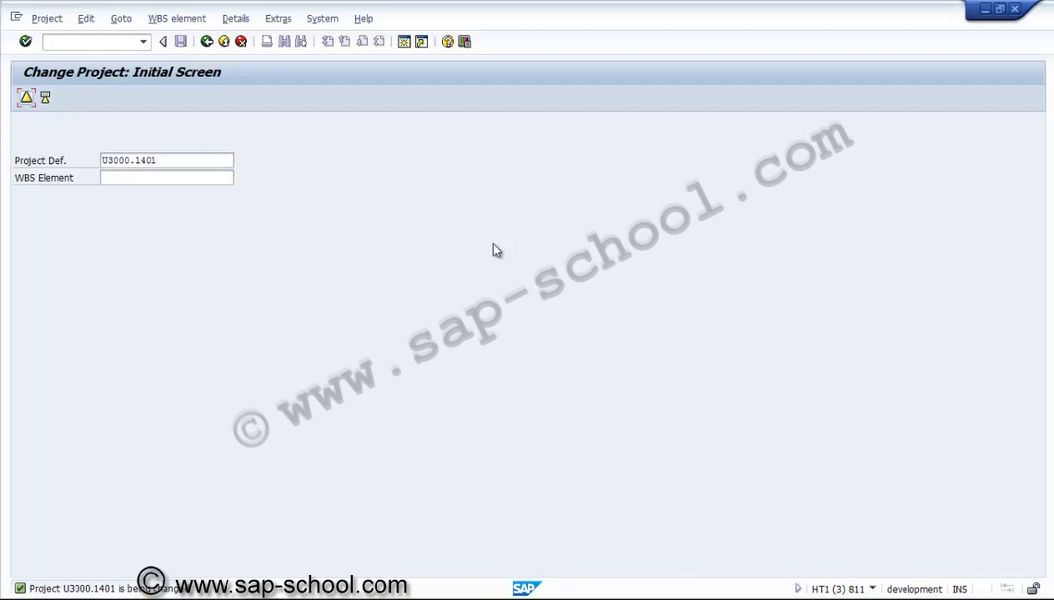
pyautogui.hotkey('alt', 'p')
pyautogui.press('Down')
pyautogui.press('Down')
pyautogui.press('Return')
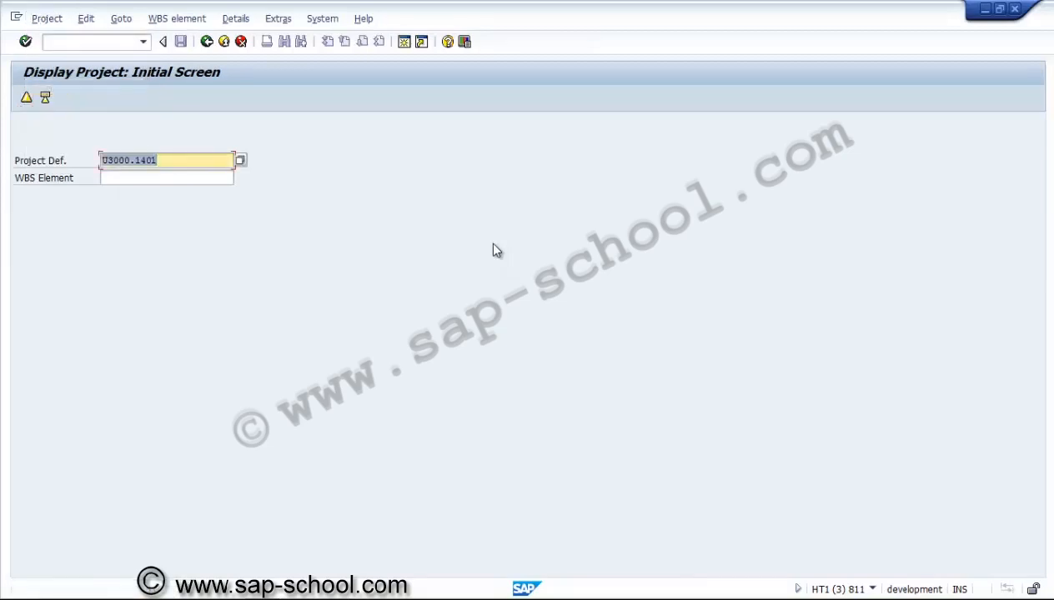
pyautogui.press('Return')
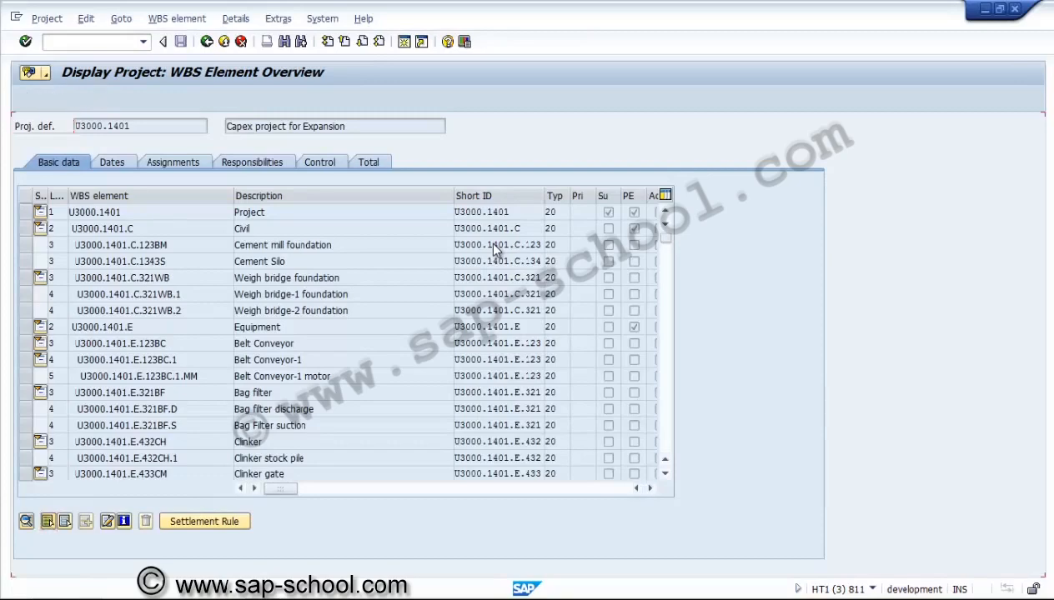
# Collapse the WBS structure and expand the Civil and Equipment branches to review the hierarchy
pyautogui.hotkey('ctrl', 'a')
pyautogui.hotkey('shift', 'F5')
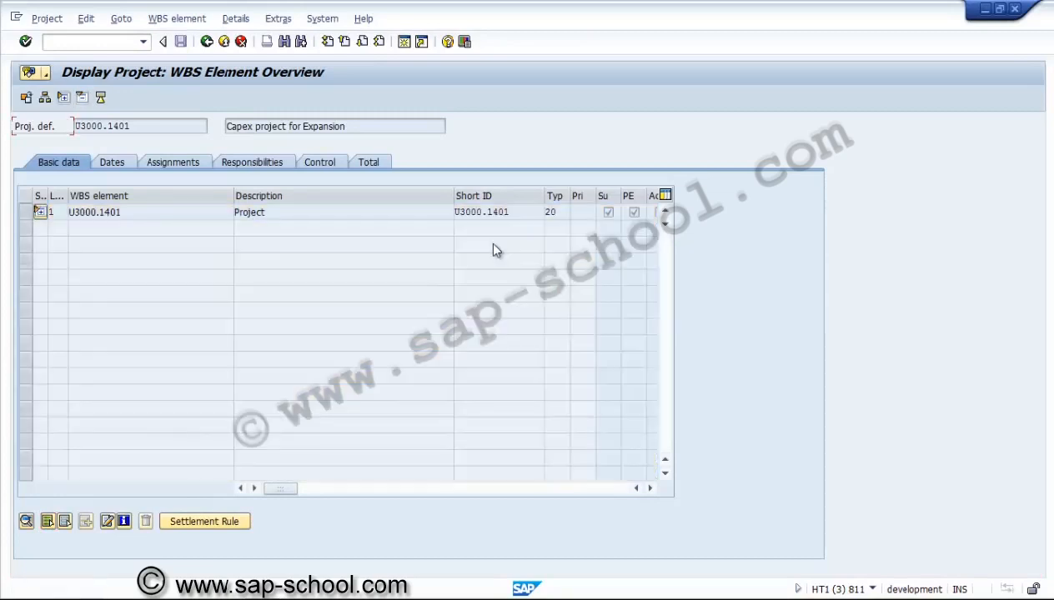
pyautogui.click(40, 211)
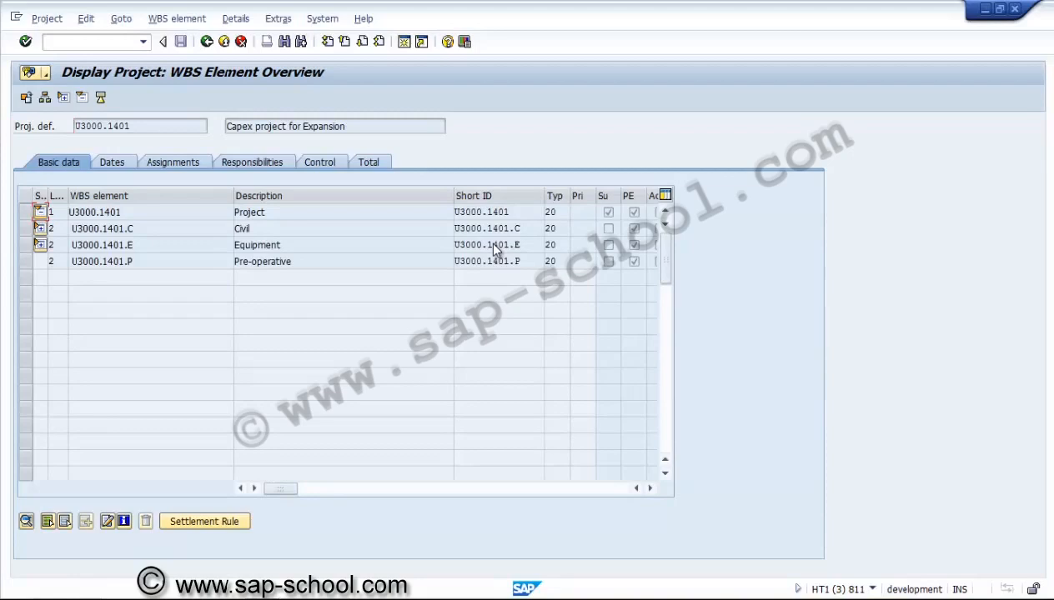
pyautogui.click(121, 212)
pyautogui.click(133, 228)
pyautogui.click(132, 245)
pyautogui.click(133, 262)
pyautogui.click(40, 228)
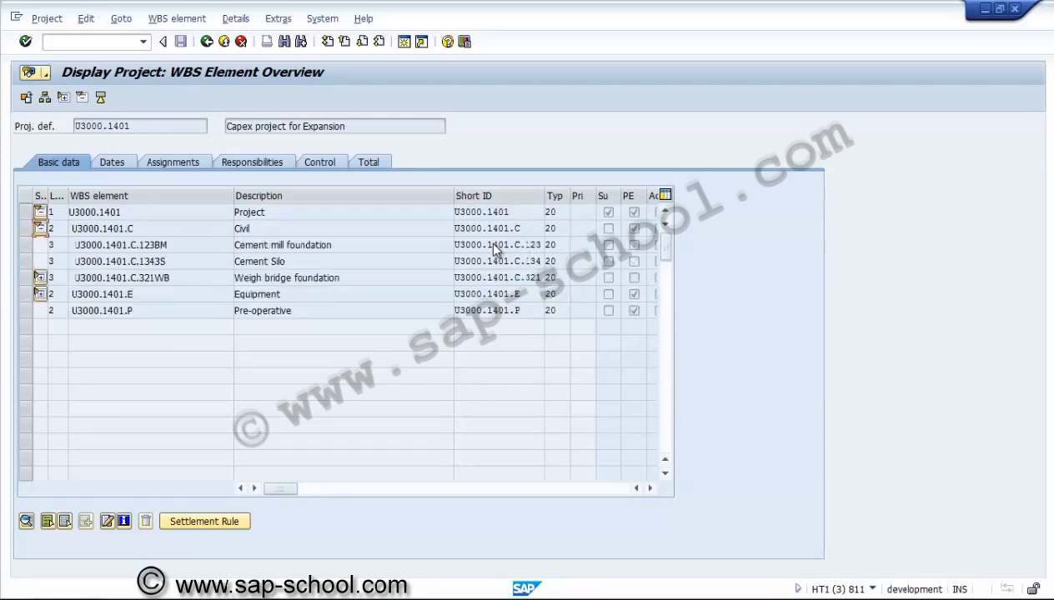
pyautogui.click(40, 277)
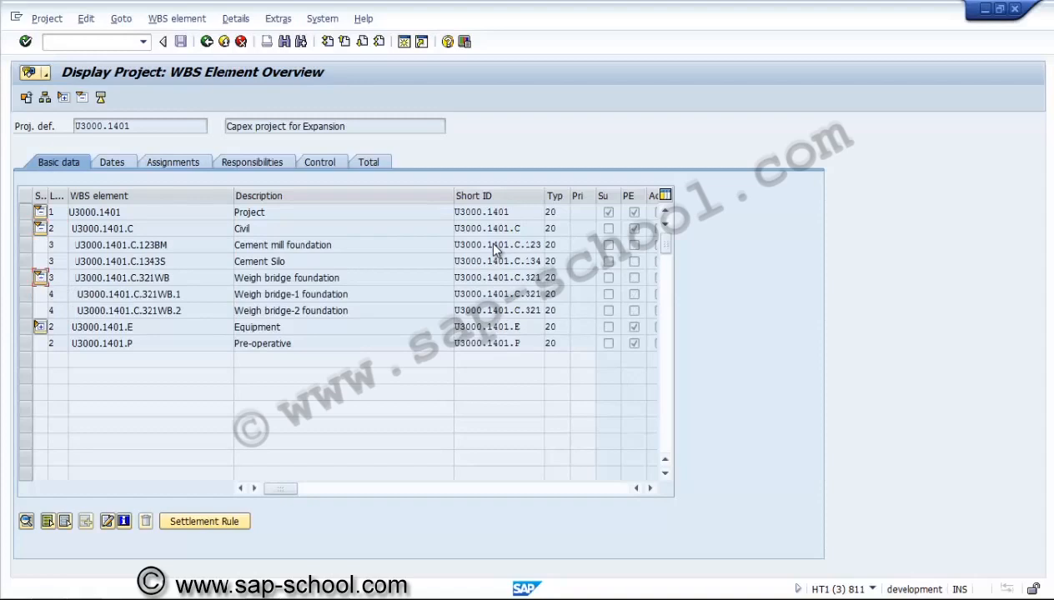
pyautogui.click(40, 327)
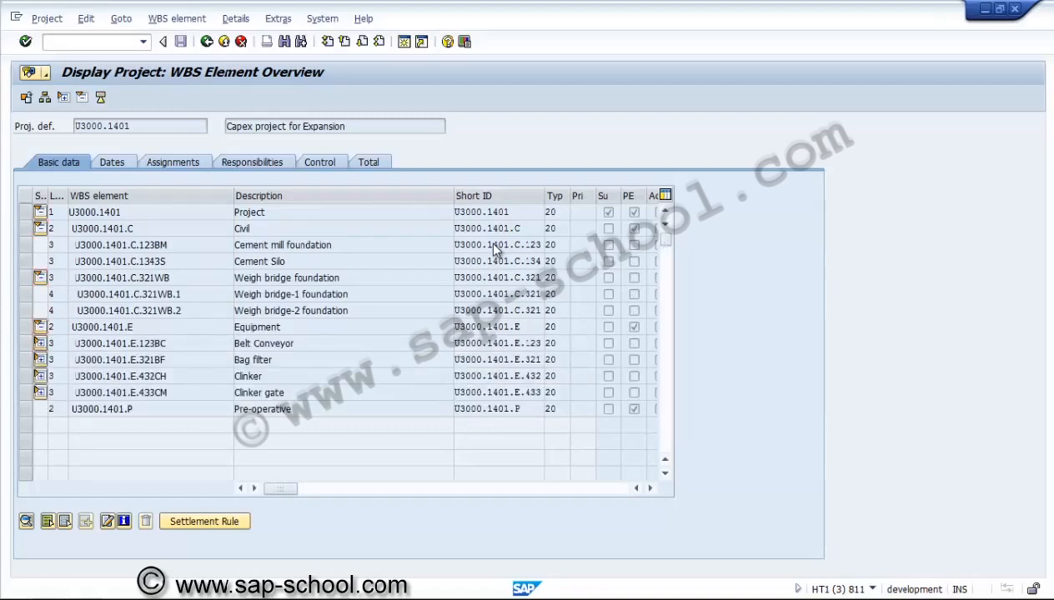
pyautogui.click(40, 343)
pyautogui.click(40, 359)
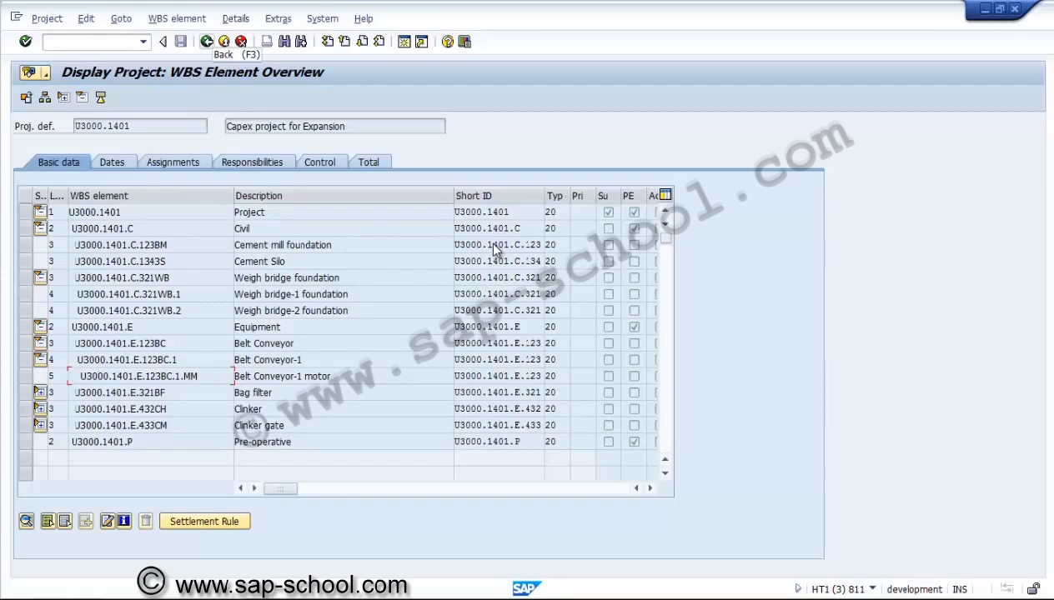
# Leave the project display and start CJ27 - Create Project from the Project System's Project Planning Board menu
pyautogui.press('F3')
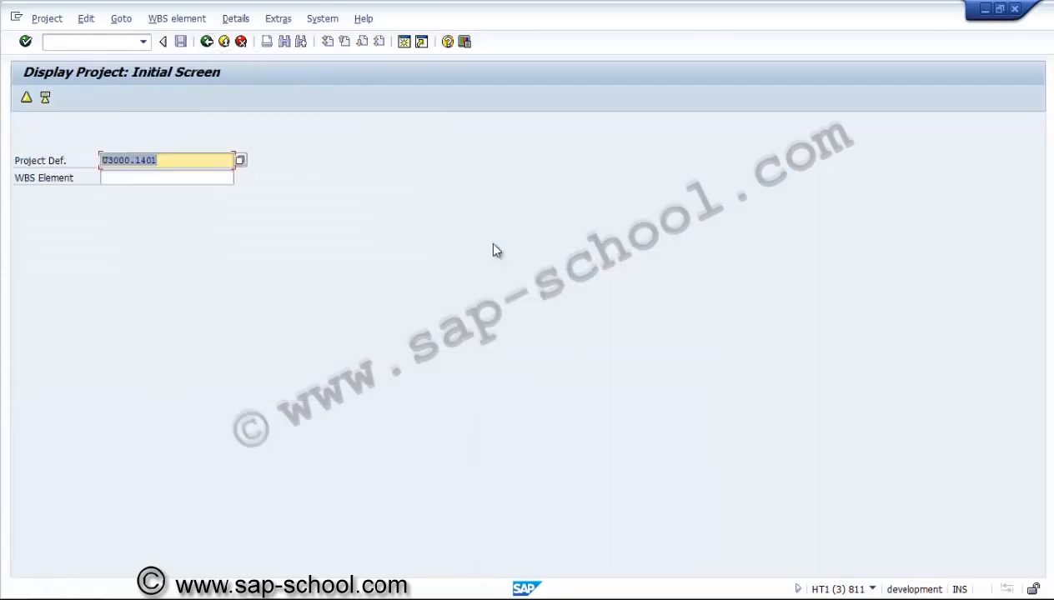
pyautogui.press('End')
pyautogui.press('F3')
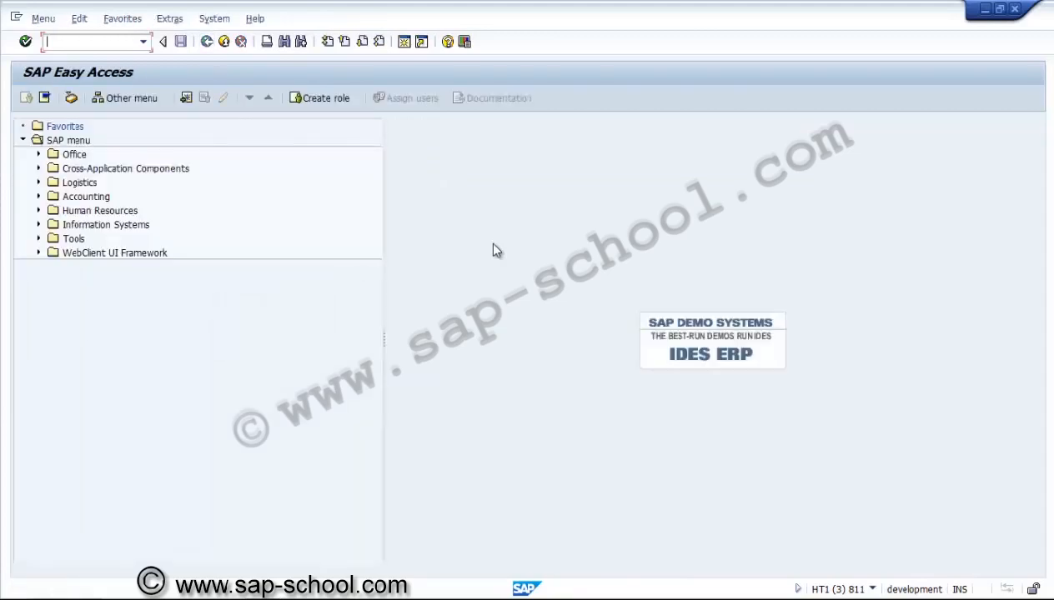
pyautogui.press('Tab')
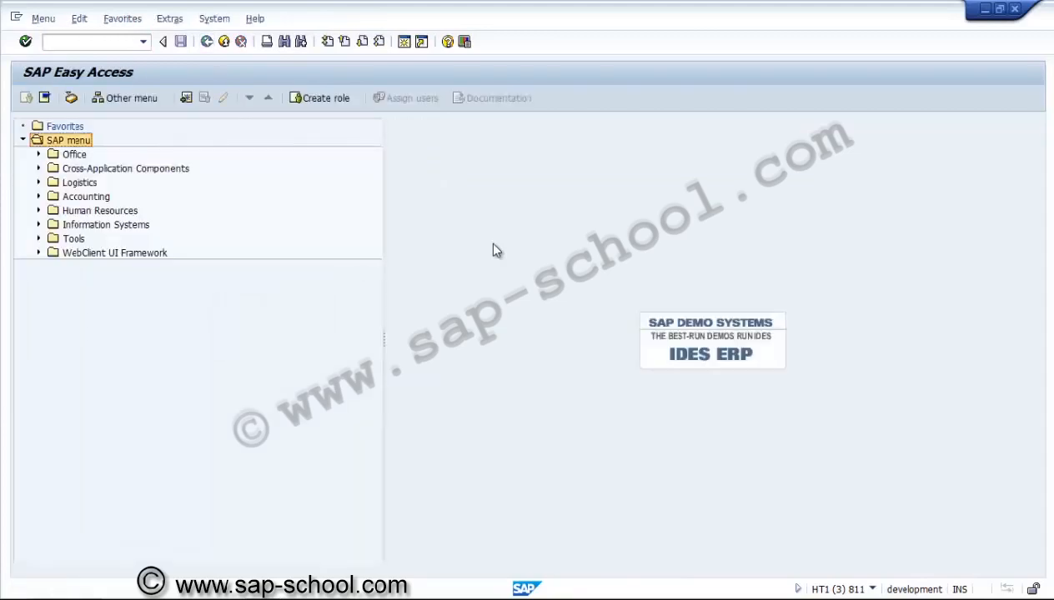
pyautogui.press('Down')
pyautogui.press('Down')
pyautogui.press('Down')
pyautogui.press('Right')
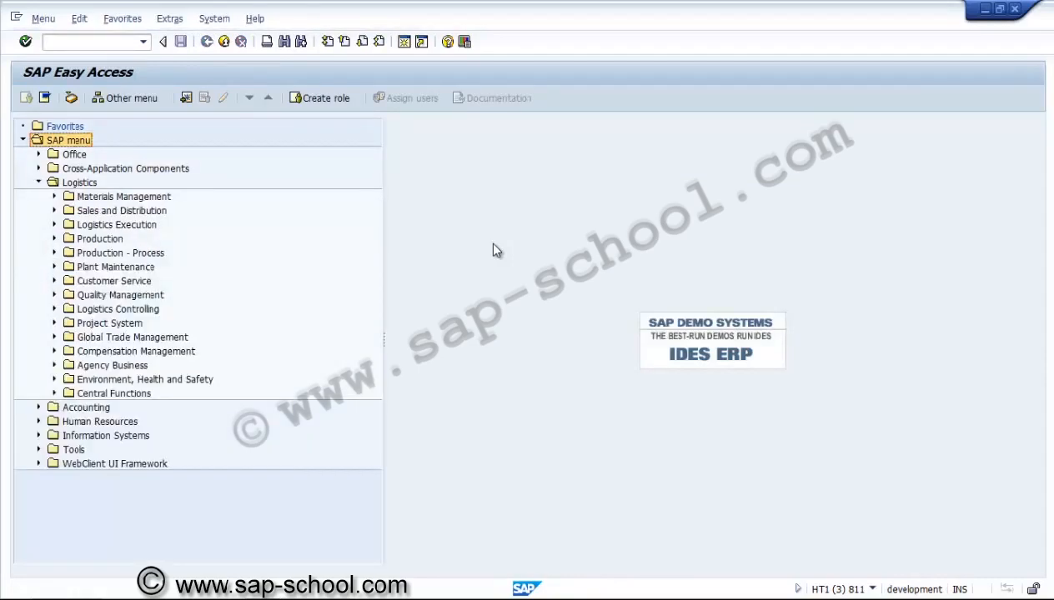
pyautogui.press('Right')
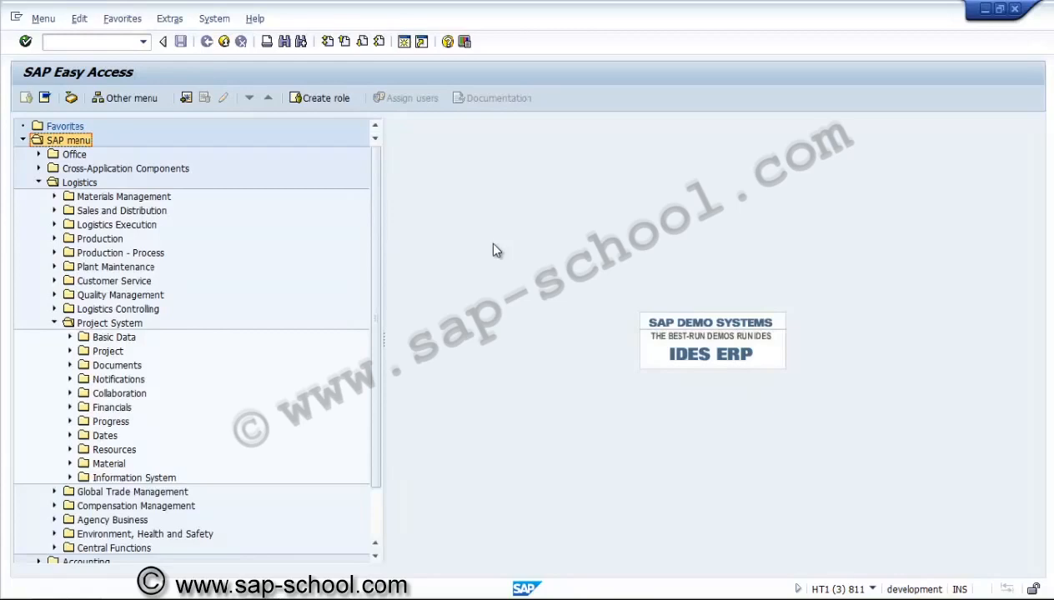
pyautogui.press('Down')
pyautogui.press('Down')
pyautogui.press('Right')
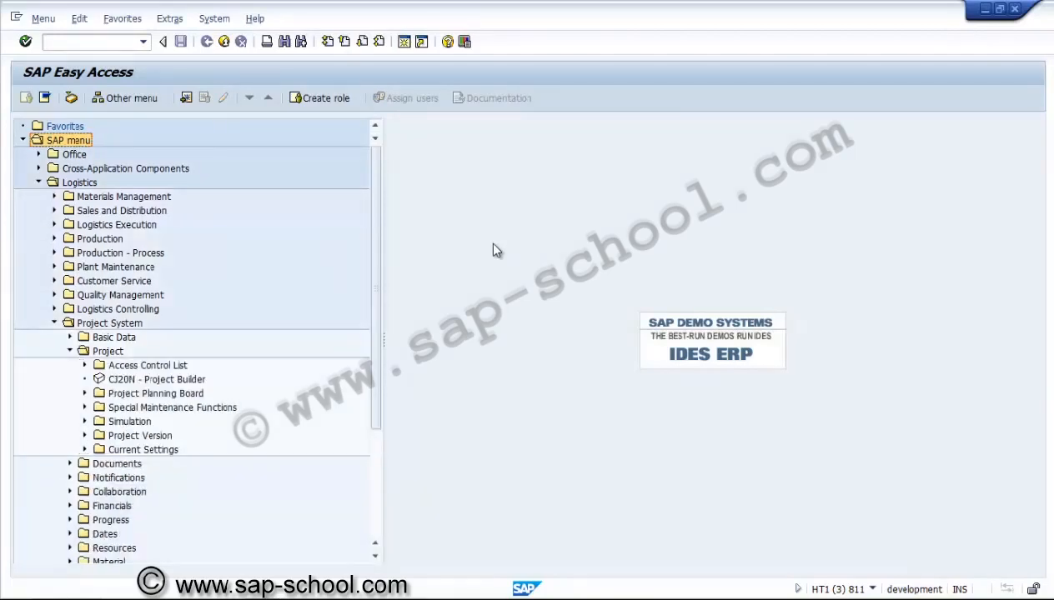
pyautogui.click(54, 20)
pyautogui.press('Down')
pyautogui.press('Down')
pyautogui.press('Down')
pyautogui.press('Down')
pyautogui.press('Right')
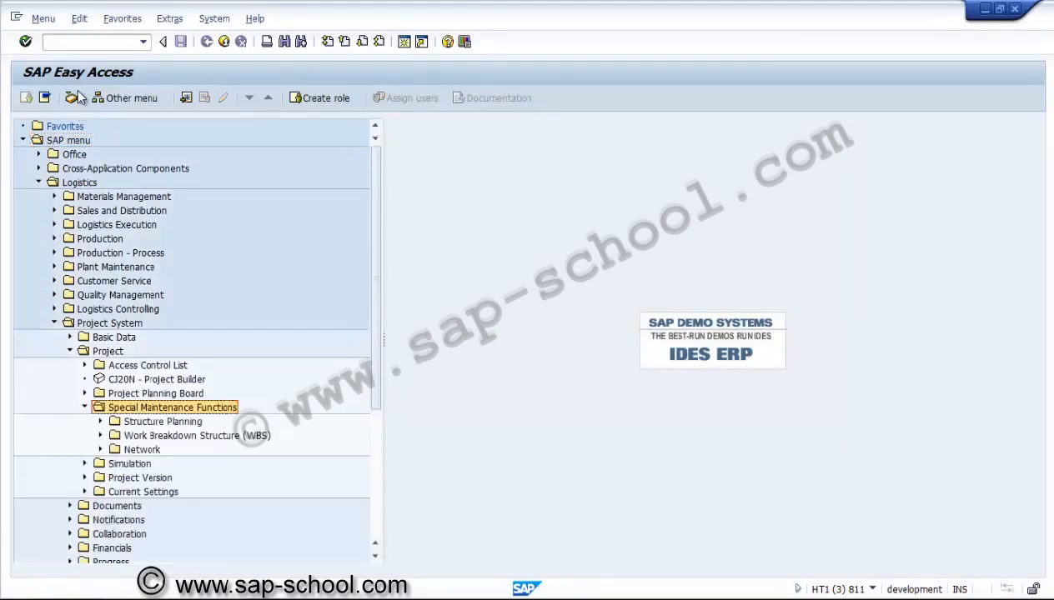
pyautogui.press('Down')
pyautogui.press('Down')
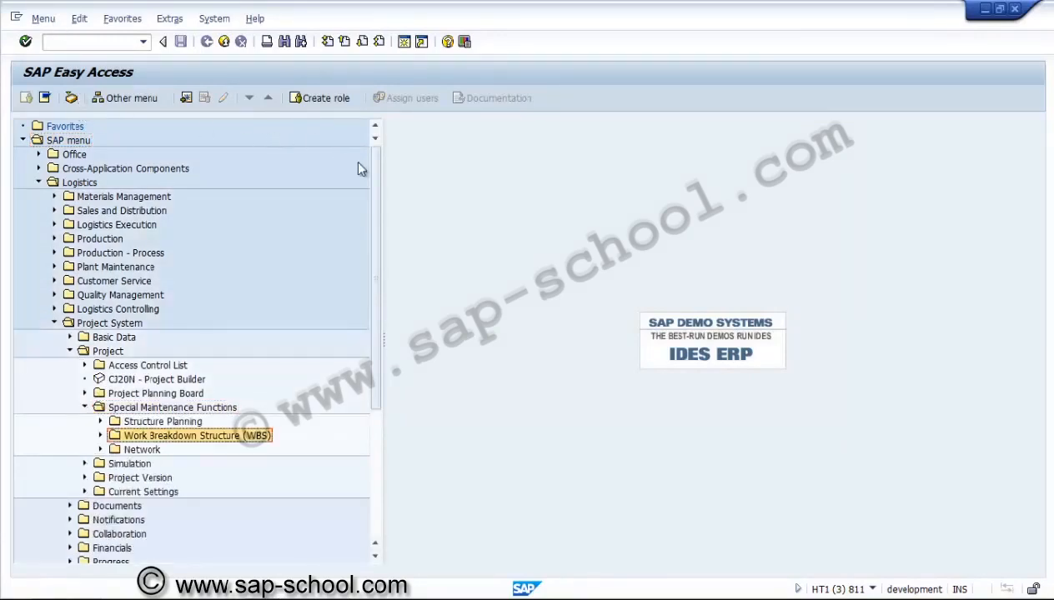
pyautogui.press('Right')
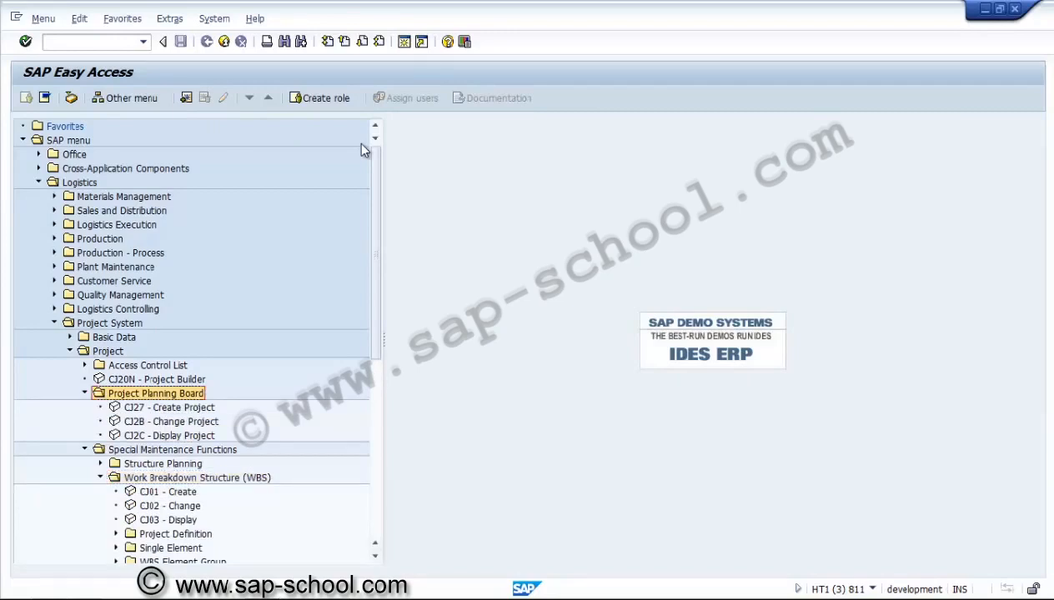
pyautogui.press('Down')
pyautogui.press('Return')
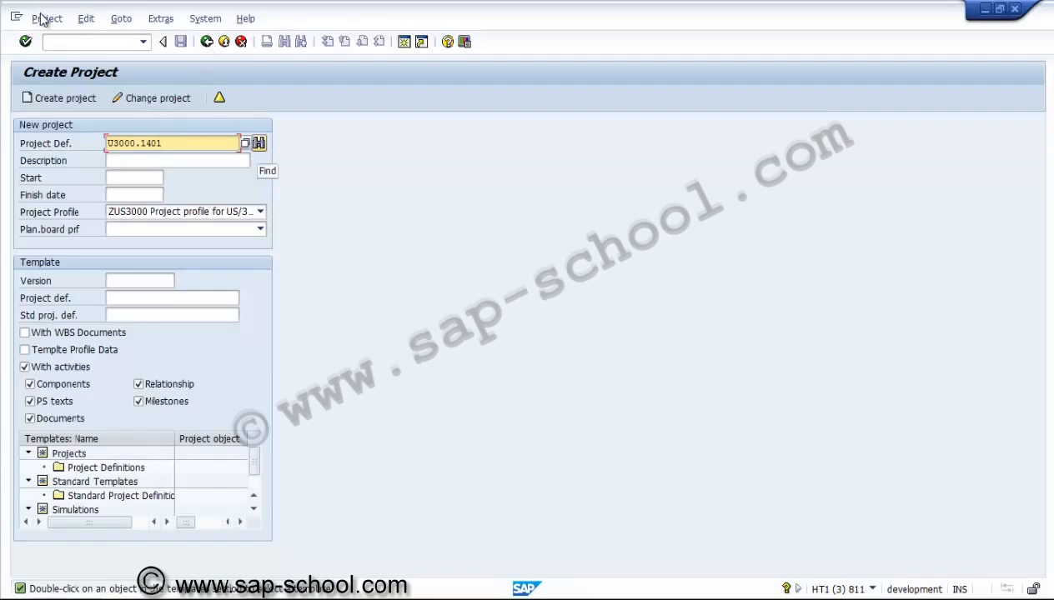
# Find the next open project number starting from U3000.1401 and adopt it as the new project definition
pyautogui.press('Tab')
pyautogui.press('Return')
pyautogui.hotkey('ctrl', 'c')
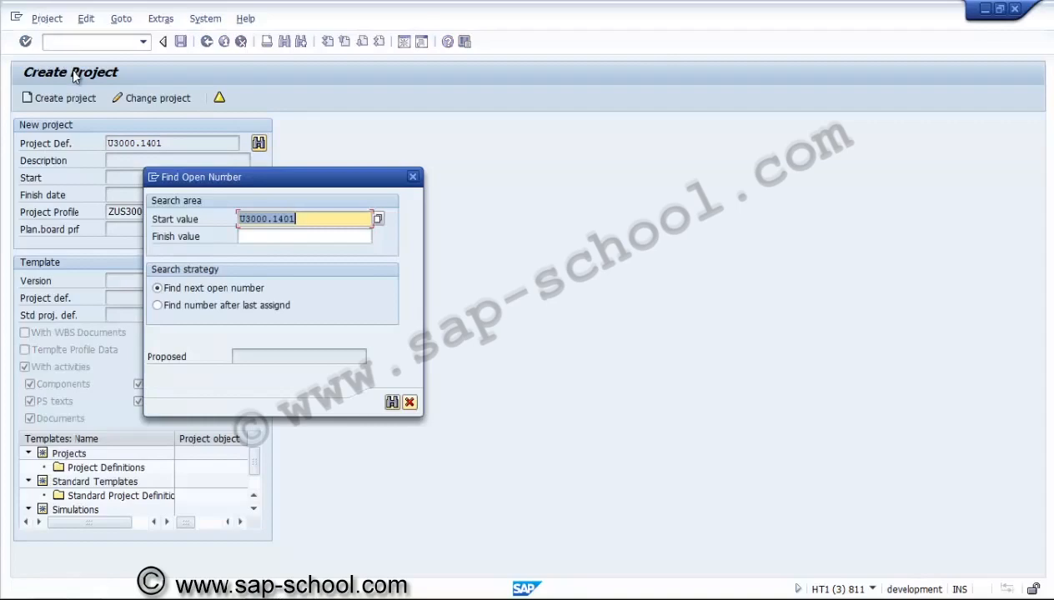
pyautogui.press('Return')
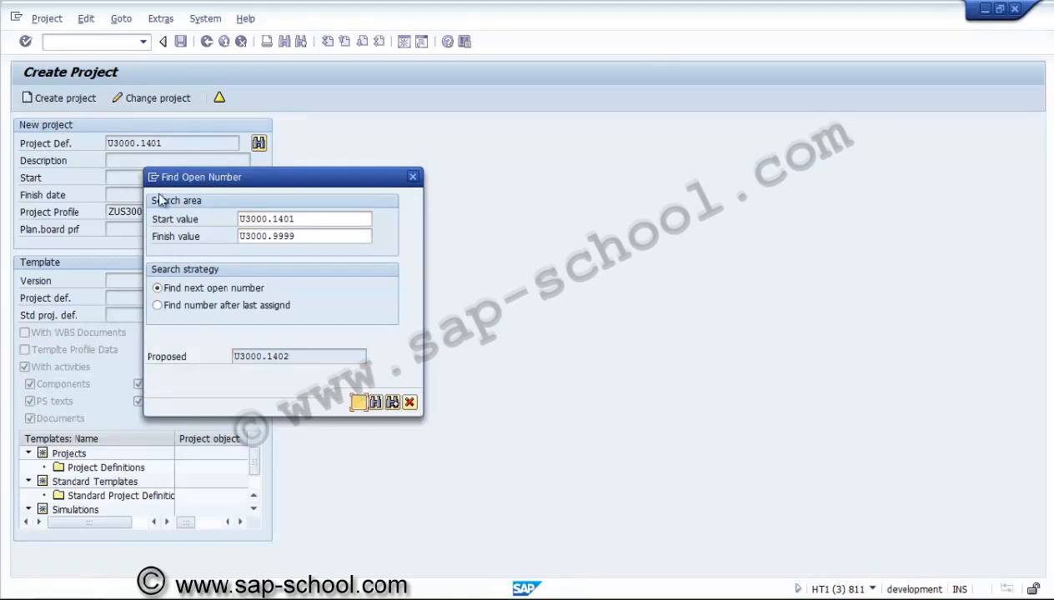
pyautogui.click(358, 402)
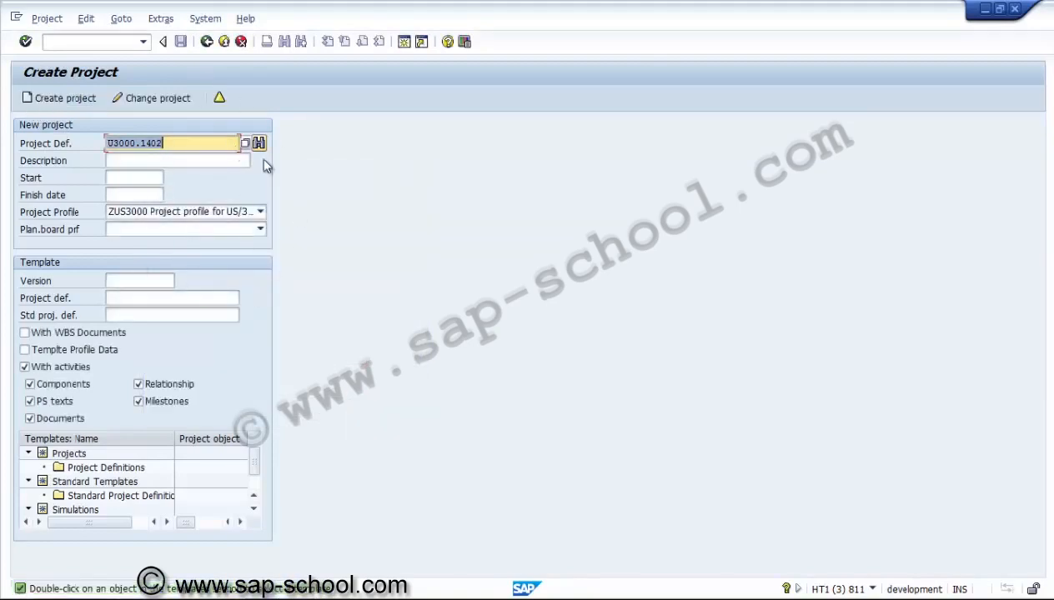
# Set the new project's start date to 12.01.2014 and its finish date to 31.10.2014
pyautogui.press('Tab')
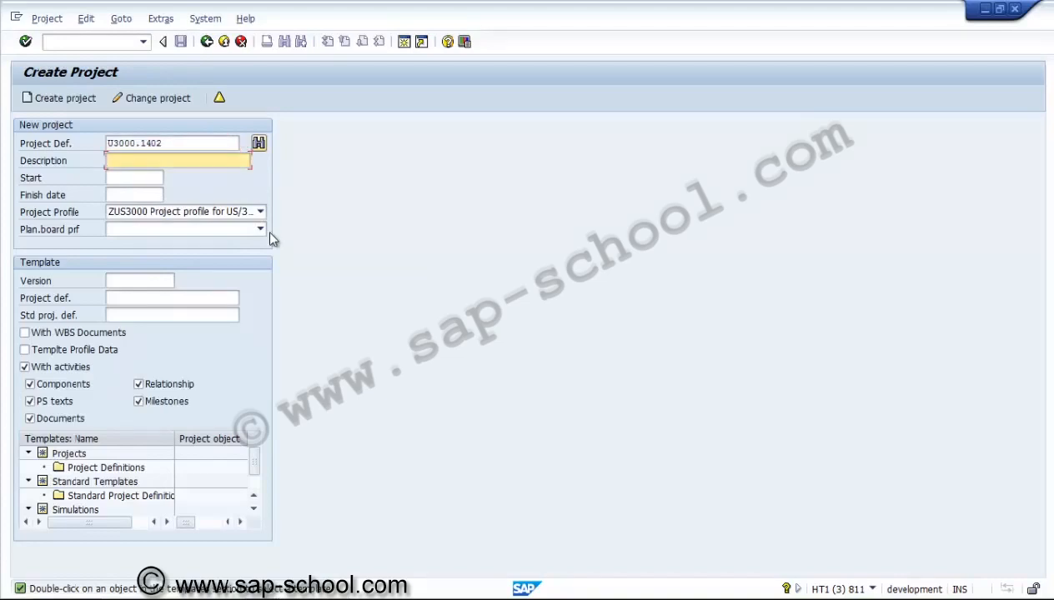
pyautogui.press('Tab')
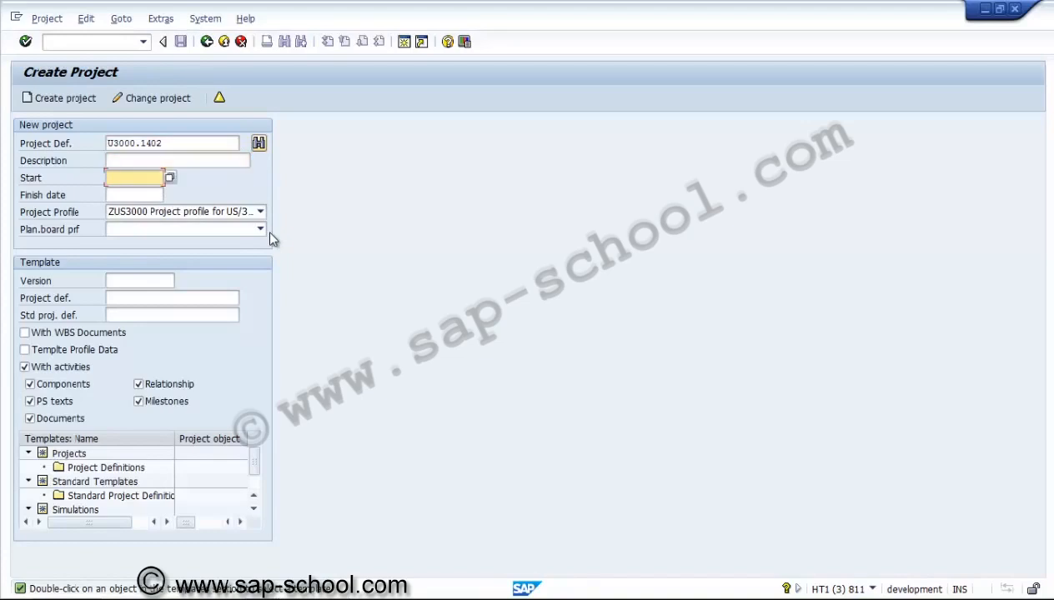
pyautogui.write('12.01.2014')
pyautogui.press('Tab')
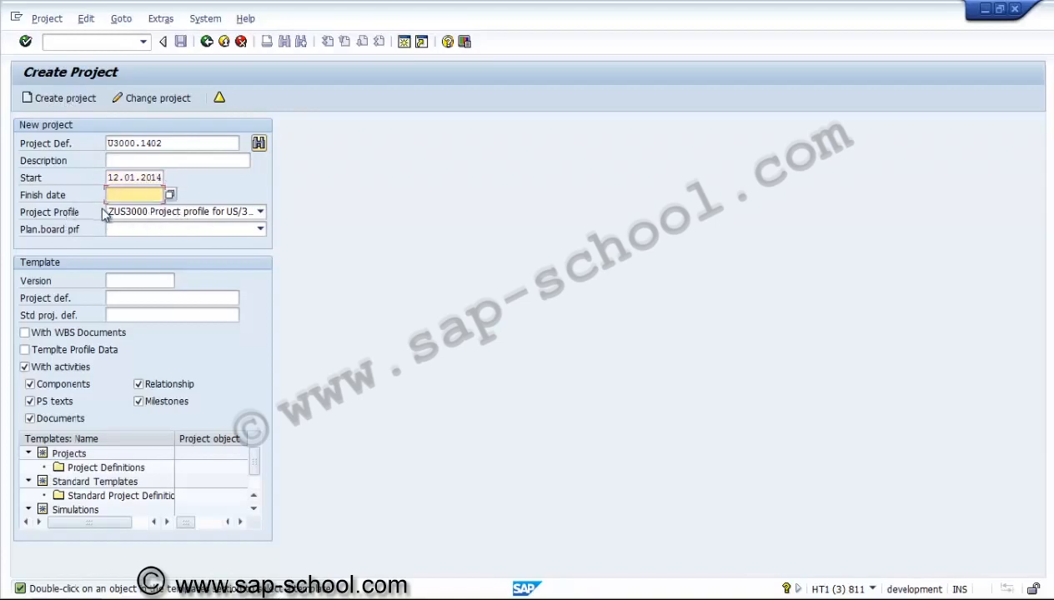
pyautogui.write('31.10.2014')
pyautogui.click(102, 211)
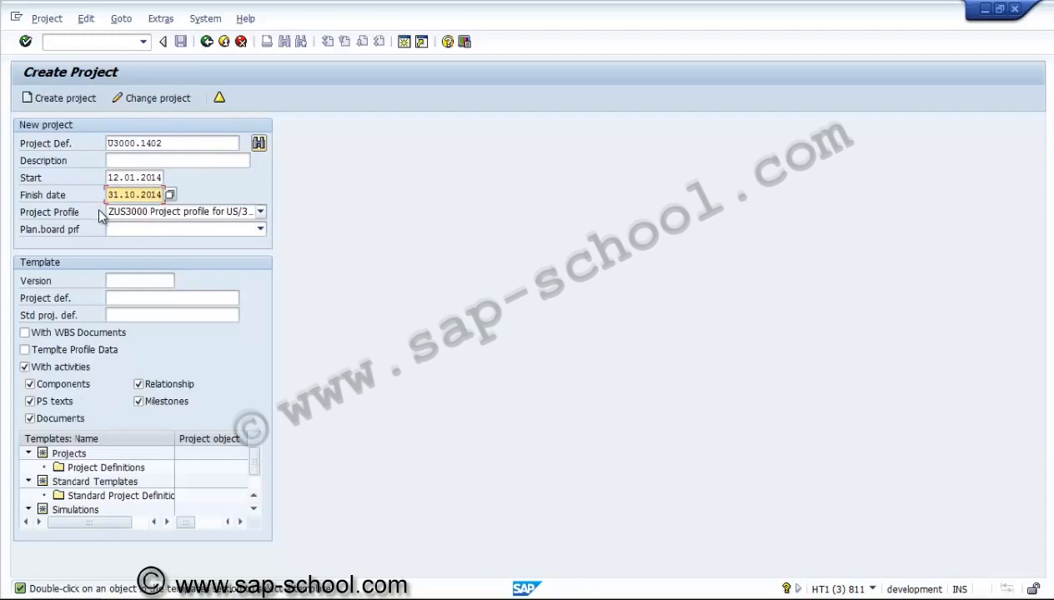
pyautogui.click(99, 211)
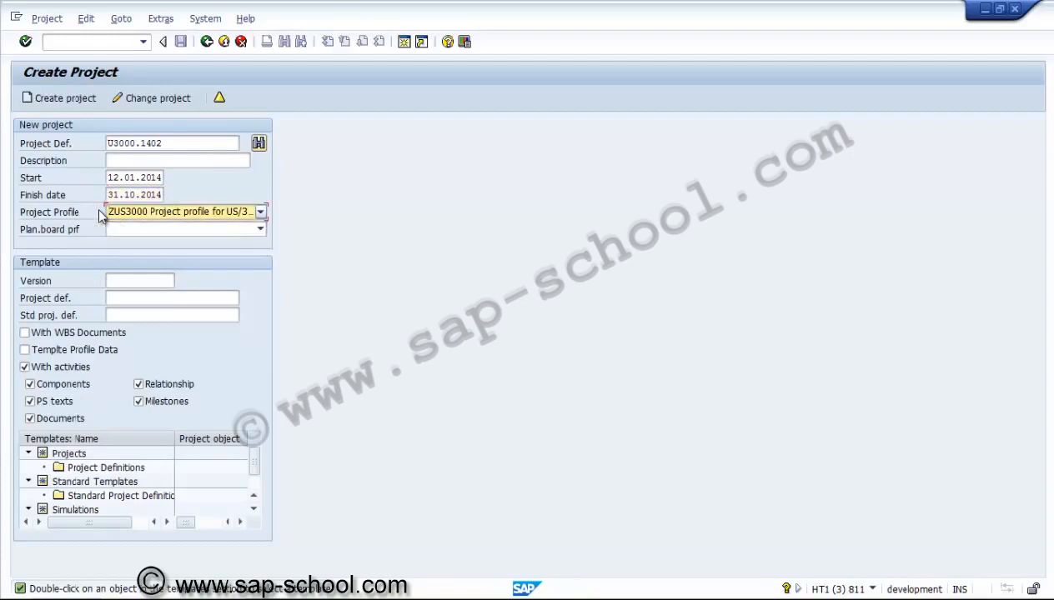
# Look through the available planning board profiles, leaving the profile empty
pyautogui.press('Tab')
pyautogui.press('F4')
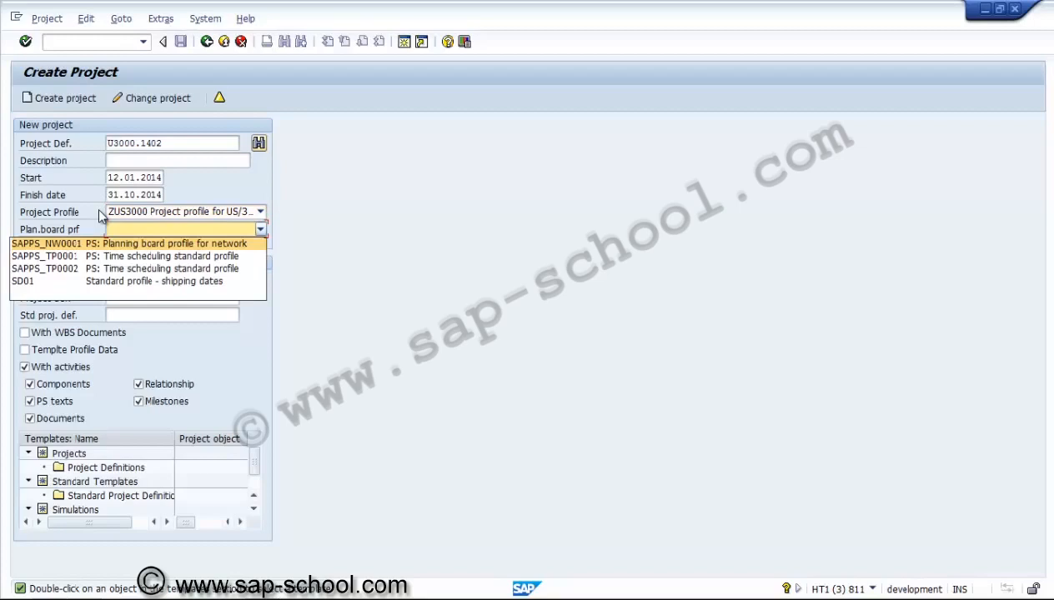
pyautogui.press('Down')
pyautogui.press('Down')
pyautogui.press('Down')
pyautogui.press('Down')
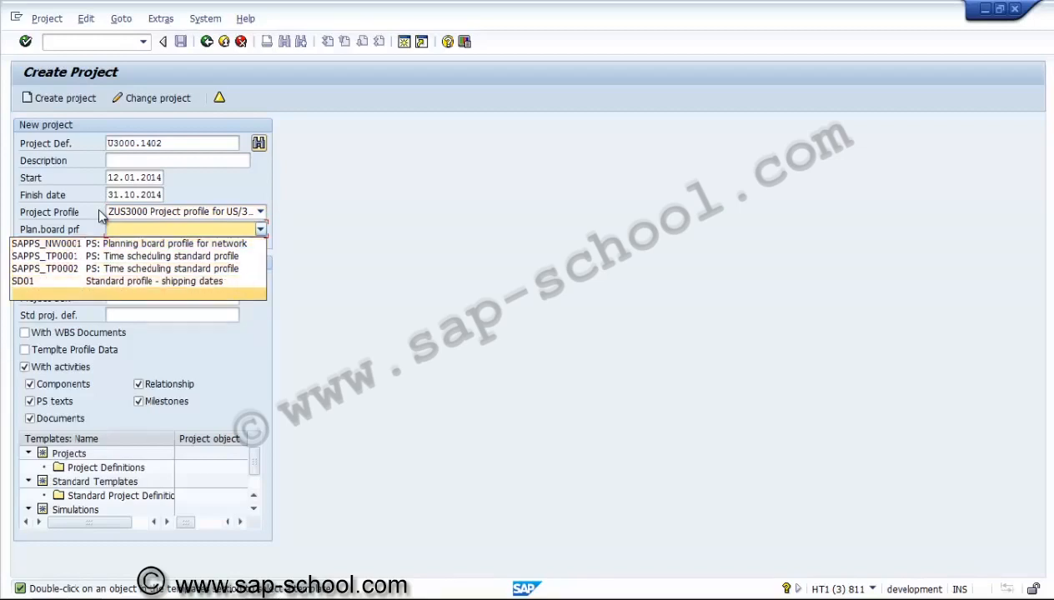
pyautogui.press('Return')
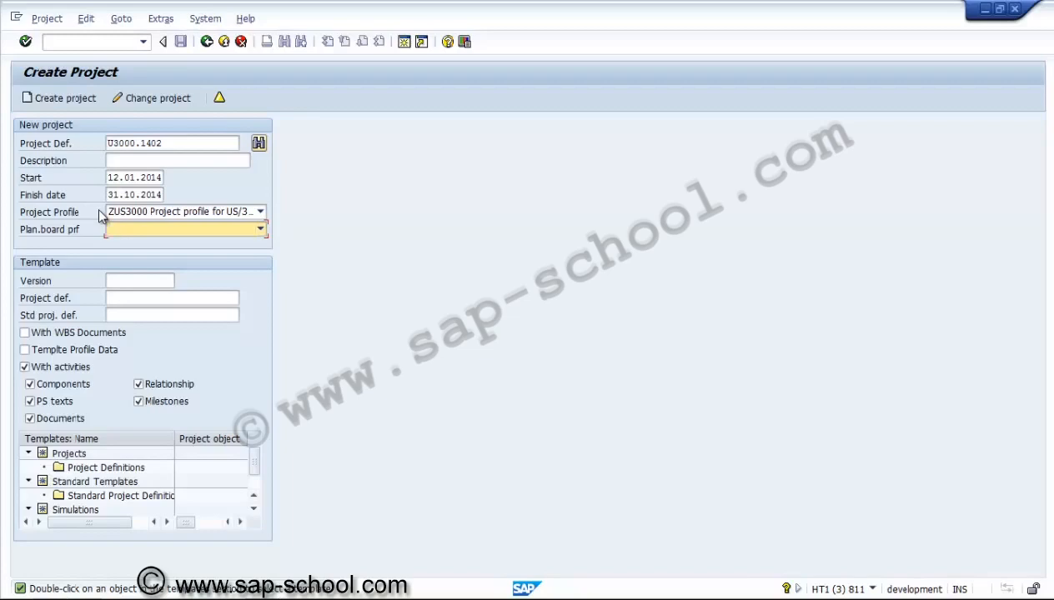
# Enter U3000.1401 as the template project definition
pyautogui.press('Tab')
pyautogui.press('Tab')
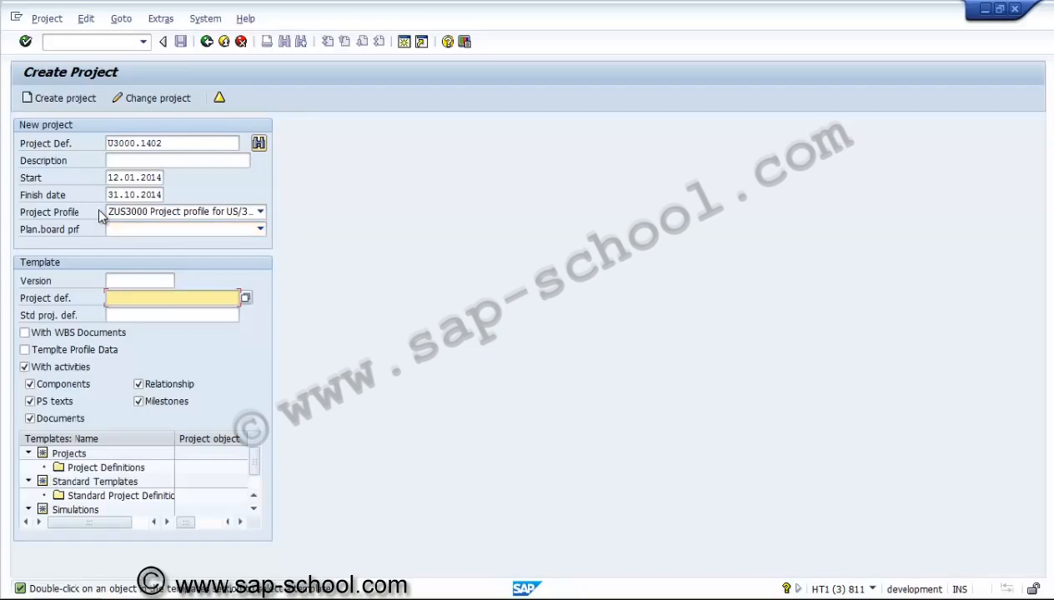
pyautogui.hotkey('ctrl', 'v')
pyautogui.press('Left')
pyautogui.press('Left')
pyautogui.press('Left')
pyautogui.press('Left')
pyautogui.press('Left')
pyautogui.press('Left')
pyautogui.press('Left')
pyautogui.press('Left')
pyautogui.press('Left')
pyautogui.press('Left')
pyautogui.press('Delete')
pyautogui.press('Delete')
pyautogui.press('Right')
pyautogui.press('Right')
pyautogui.press('Right')
pyautogui.press('Right')
pyautogui.press('Right')
pyautogui.press('Right')
pyautogui.press('Right')
pyautogui.press('Right')
pyautogui.press('Right')
pyautogui.press('Right')
pyautogui.press('Tab')
pyautogui.press('Tab')
pyautogui.press('Tab')
pyautogui.press('Tab')
# Deselect activities, components, PS texts, documents, relationships and milestones for the template copy, and confirm the entries
pyautogui.press('space')
pyautogui.press('Tab')
pyautogui.press('space')
pyautogui.press('Tab')
pyautogui.press('space')
pyautogui.press('Tab')
pyautogui.press('space')
pyautogui.press('Tab')
pyautogui.press('Tab')
pyautogui.press('space')
pyautogui.hotkey('shift', 'Tab')
pyautogui.press('space')
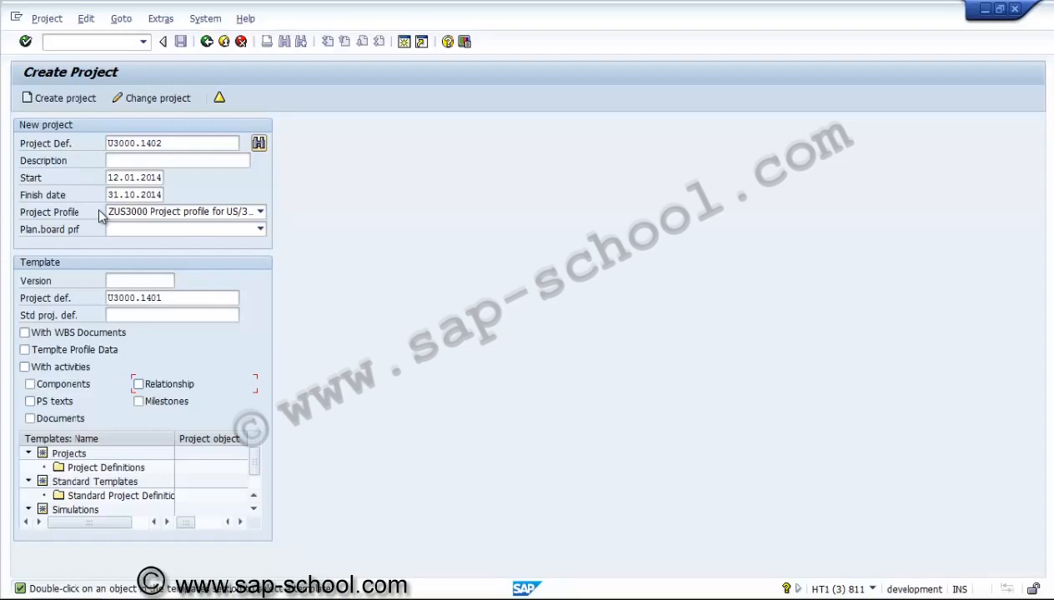
pyautogui.hotkey('shift', 'Tab')
pyautogui.hotkey('shift', 'Tab')
pyautogui.hotkey('shift', 'Tab')
pyautogui.hotkey('shift', 'Tab')
pyautogui.hotkey('shift', 'Tab')
pyautogui.hotkey('shift', 'Tab')
pyautogui.hotkey('shift', 'Tab')
pyautogui.hotkey('shift', 'Tab')
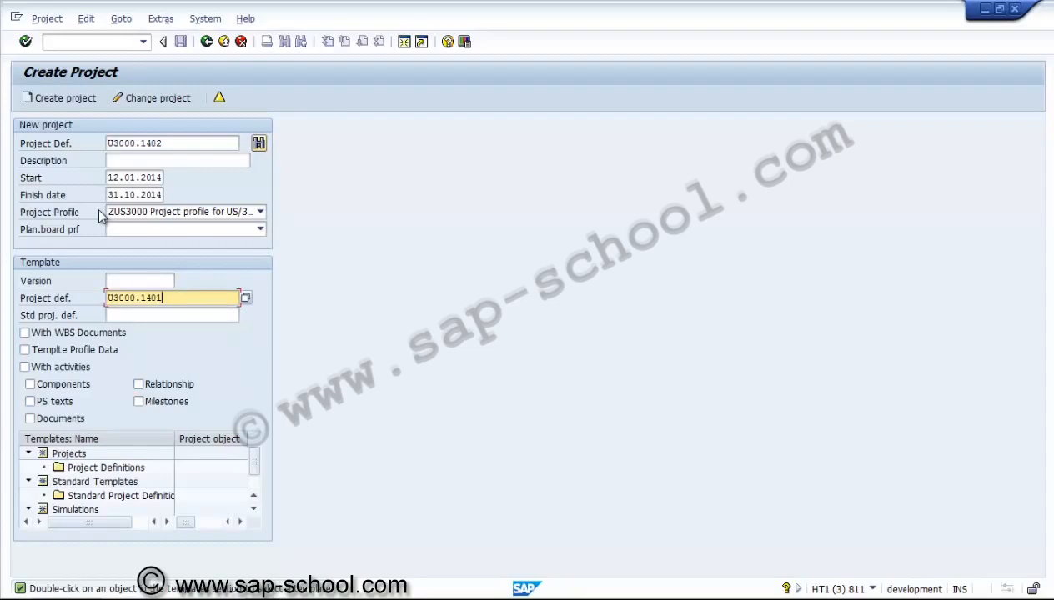
pyautogui.press('Return')
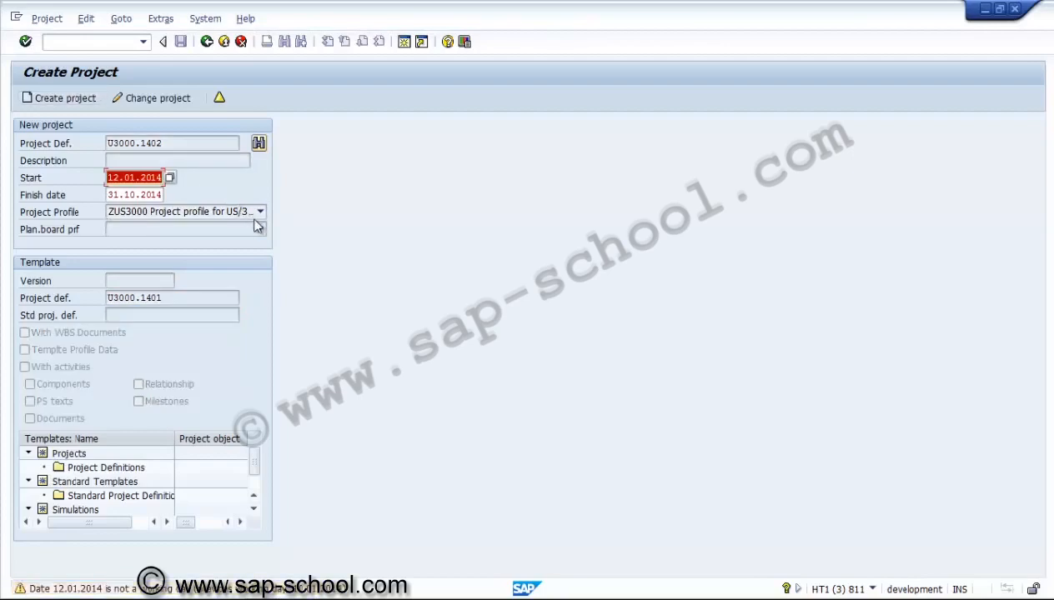
pyautogui.press('Return')
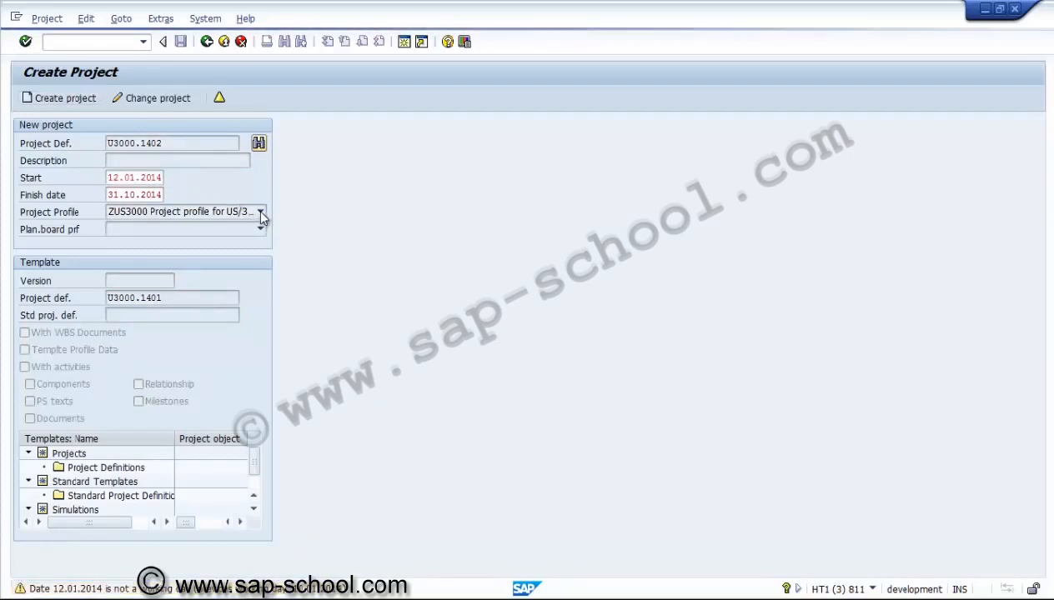
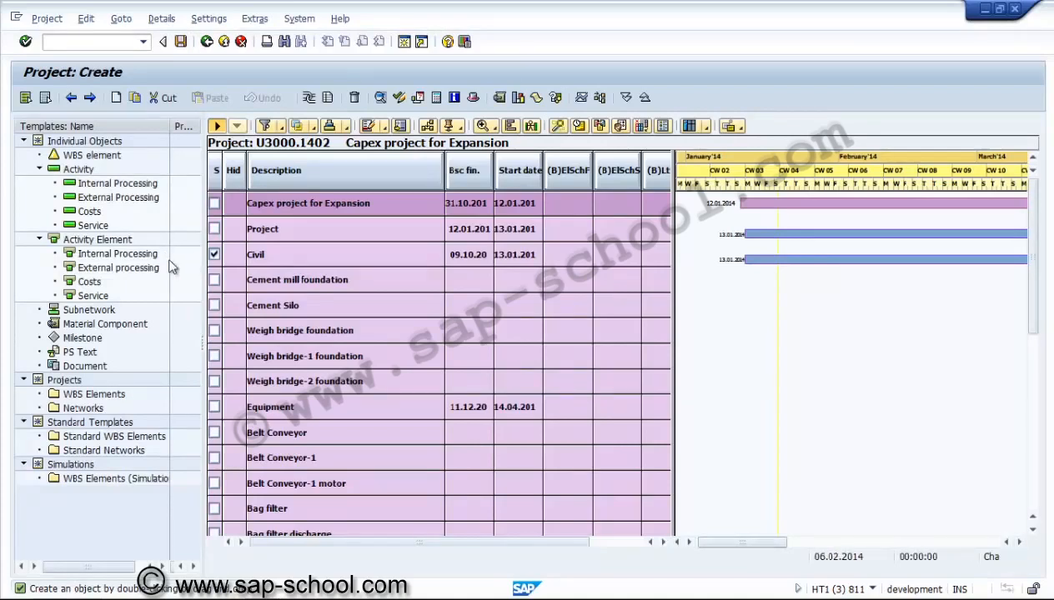
# Review the copied WBS rows of project U3000.1402 in the planning board and save the project
pyautogui.moveTo(742, 542)
pyautogui.mouseDown()
pyautogui.moveTo(954, 542)
pyautogui.moveTo(742, 542)
pyautogui.mouseUp()
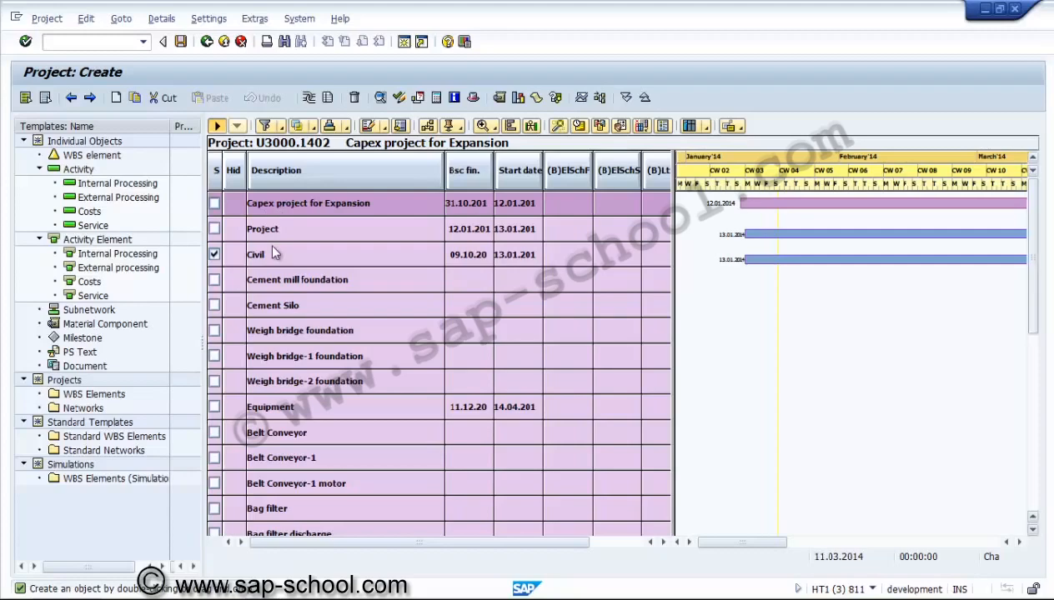
pyautogui.scroll(-4, 305, 245)
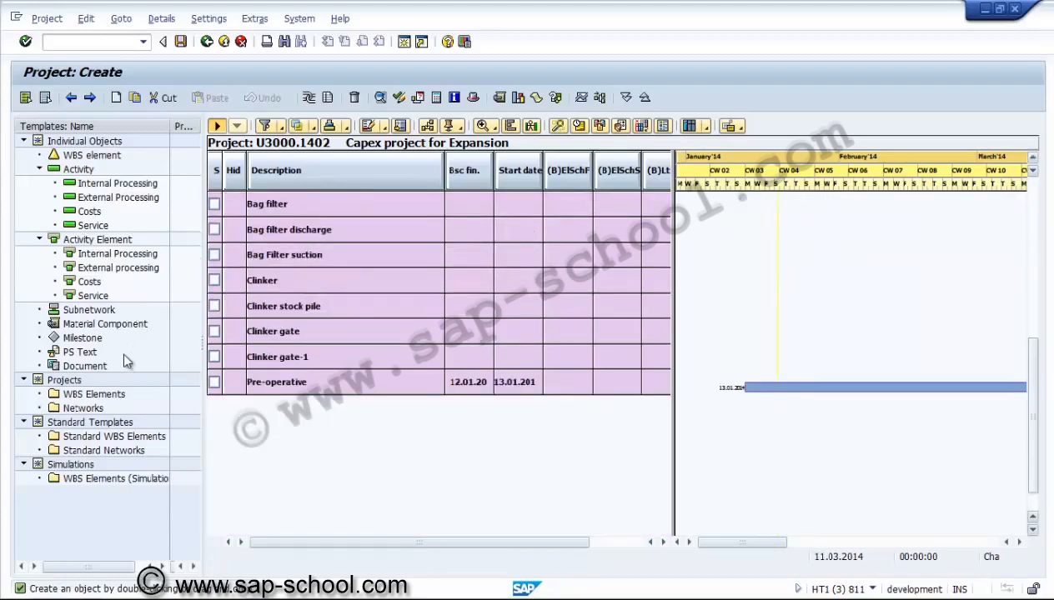
pyautogui.scroll(4, 125, 358)
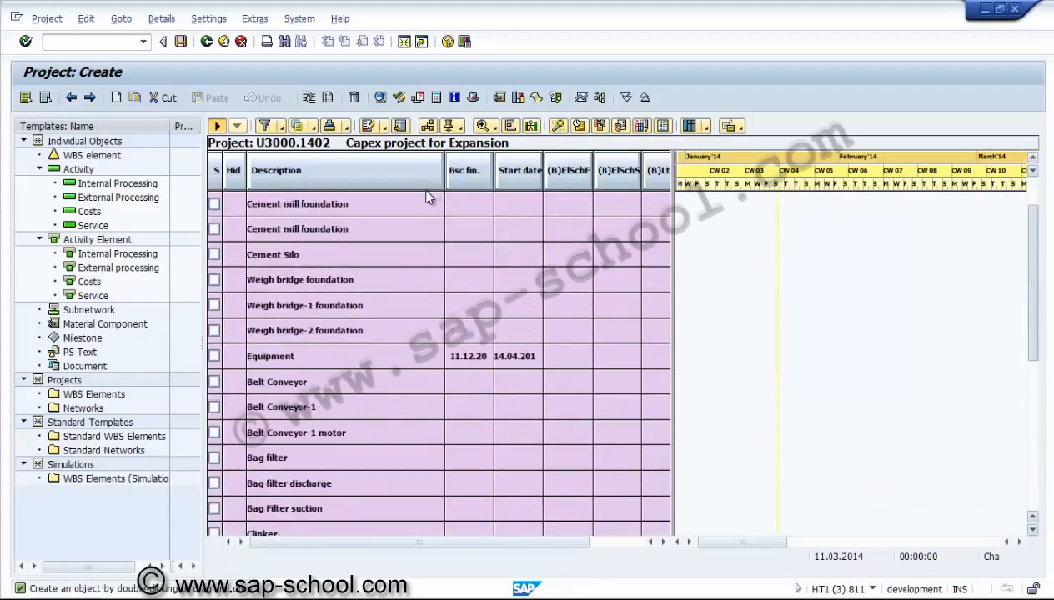
pyautogui.scroll(1, 426, 194)
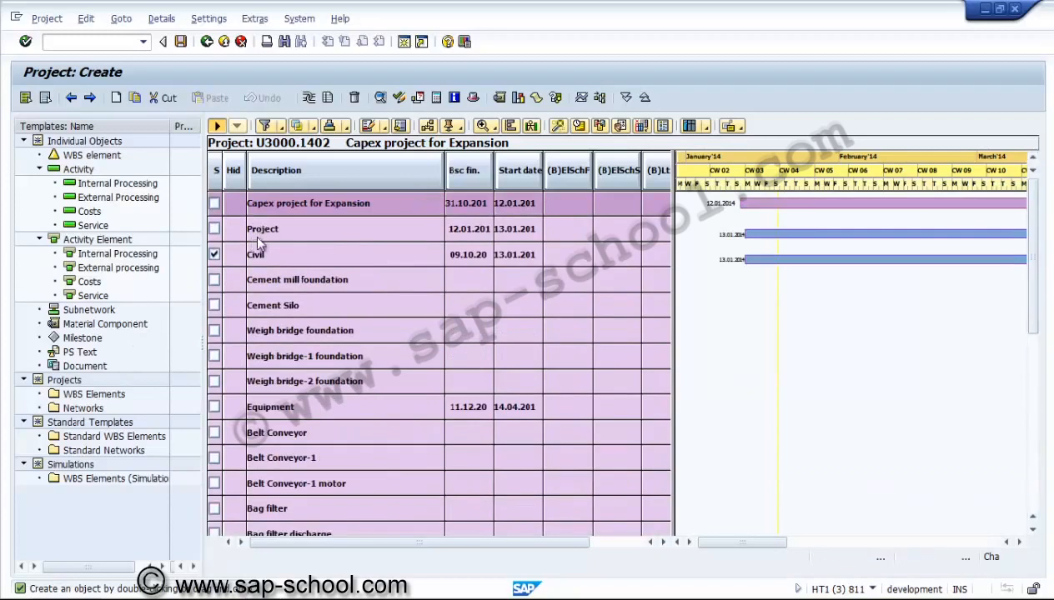
pyautogui.click(288, 203)
pyautogui.click(283, 204)
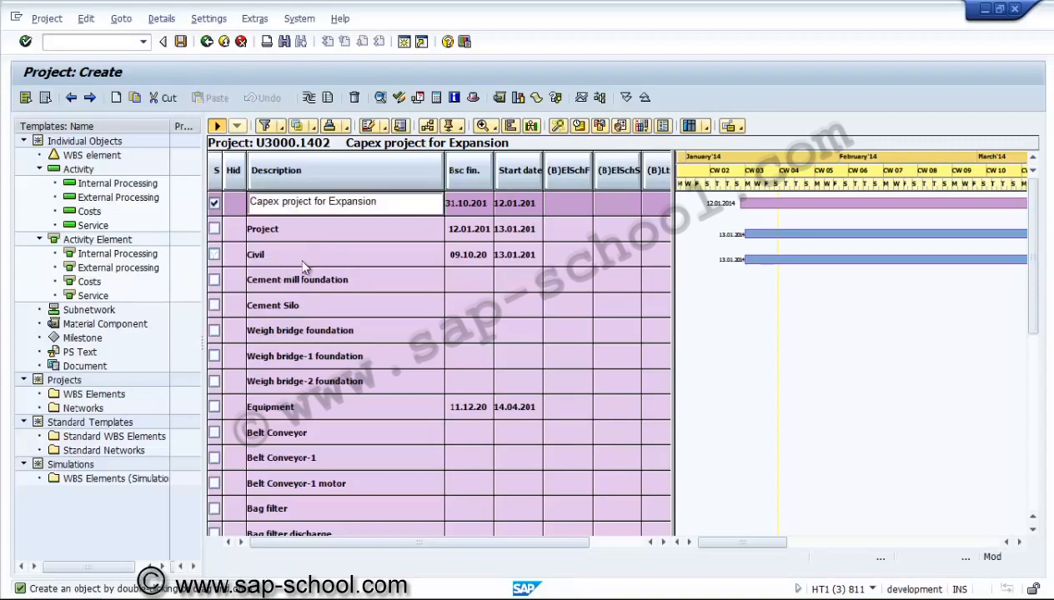
pyautogui.press('Return')
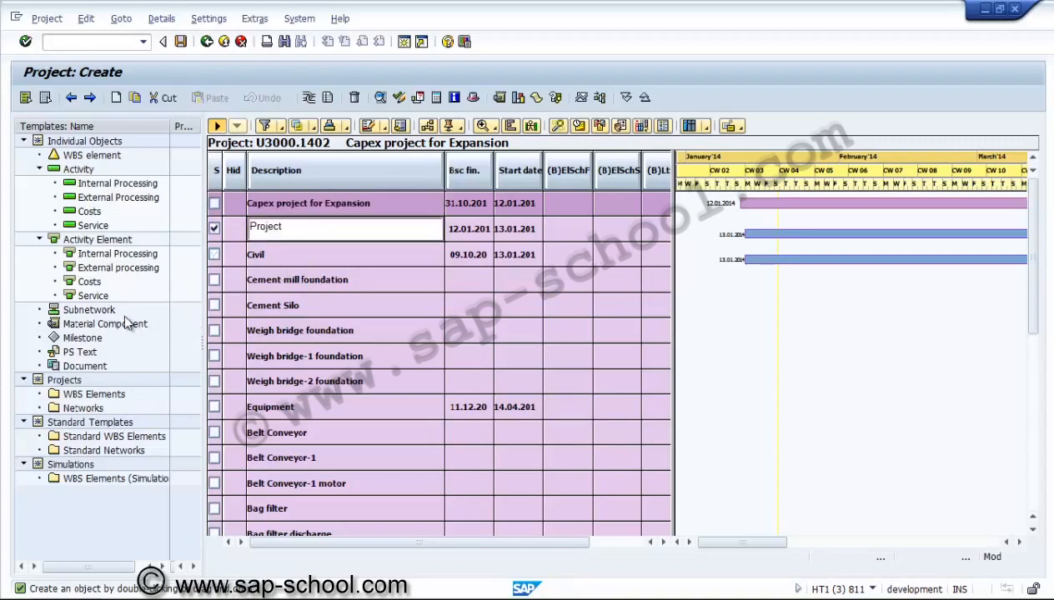
pyautogui.press('Return')
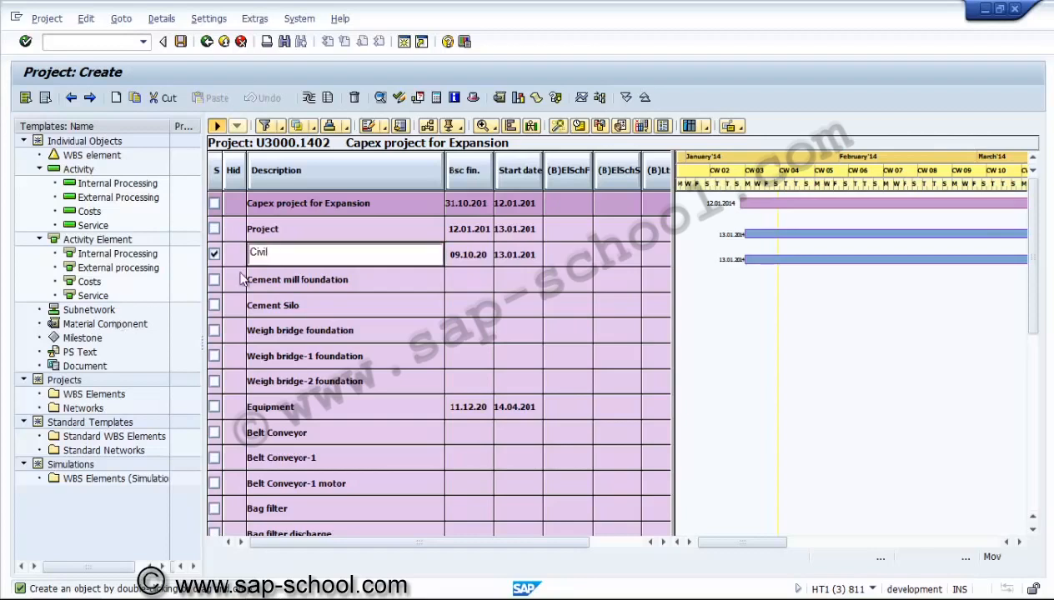
pyautogui.press('Return')
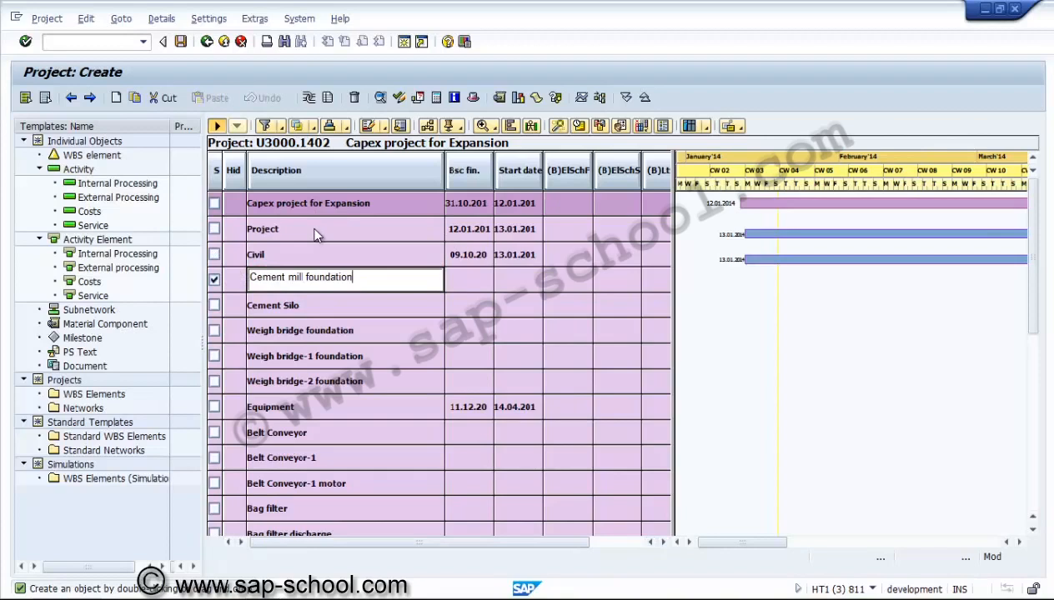
pyautogui.hotkey('ctrl', 's')
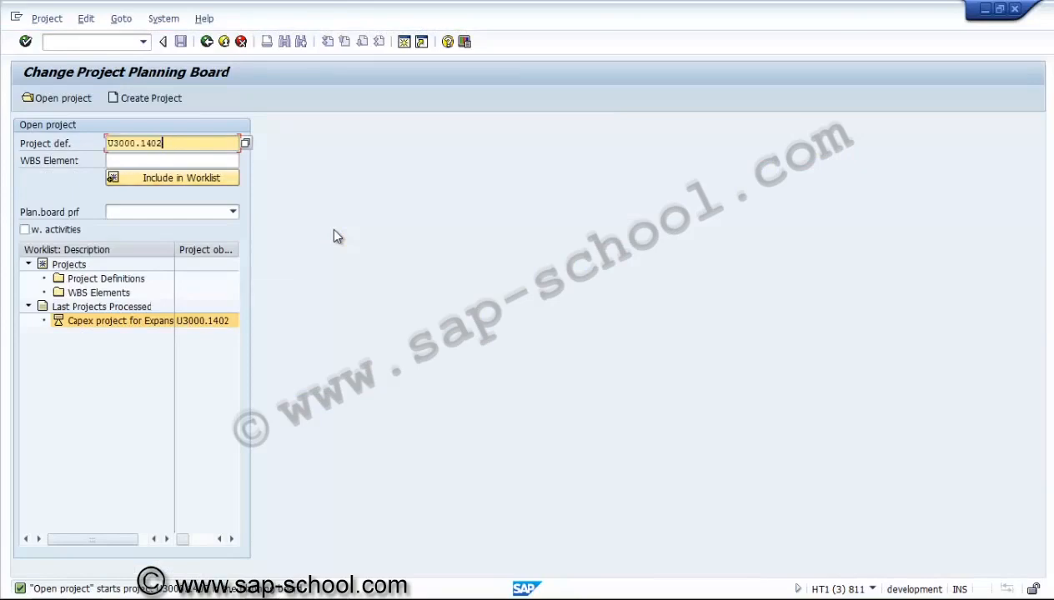
# Open project U3000.1402 in the WBS change transaction and examine its WBS element overview
pyautogui.hotkey('shift', 'F3')
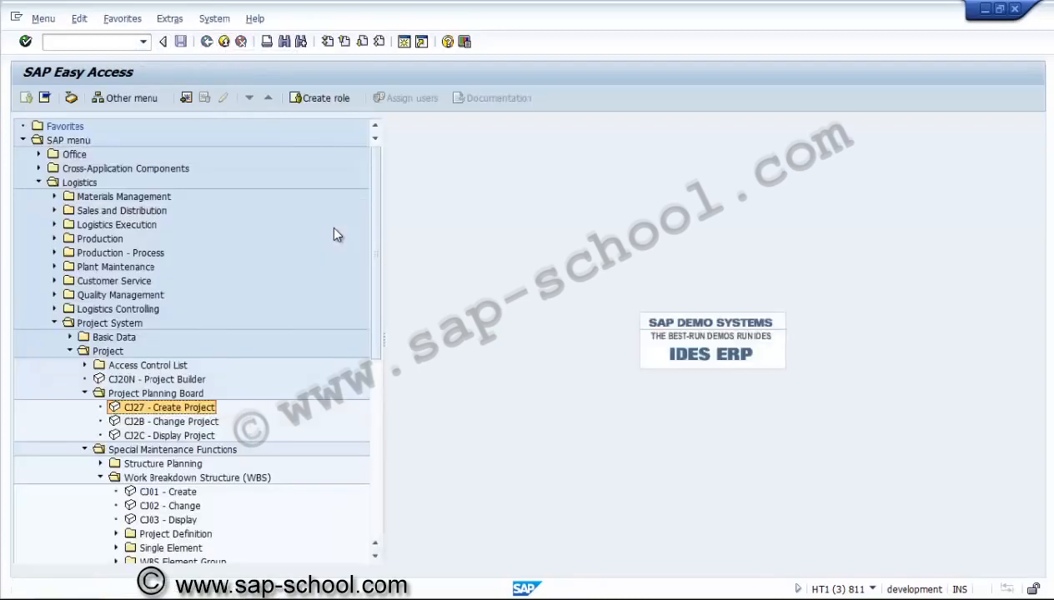
pyautogui.press('Down')
pyautogui.press('Down')
pyautogui.press('Down')
pyautogui.press('Down')
pyautogui.press('Down')
pyautogui.press('Down')
pyautogui.press('Down')
pyautogui.press('Return')
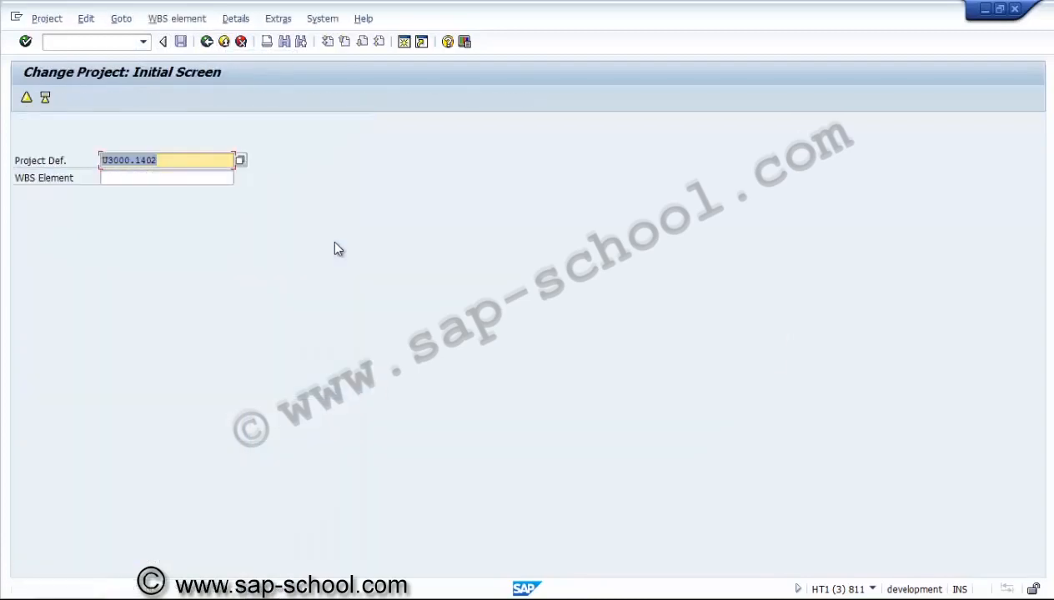
pyautogui.press('End')
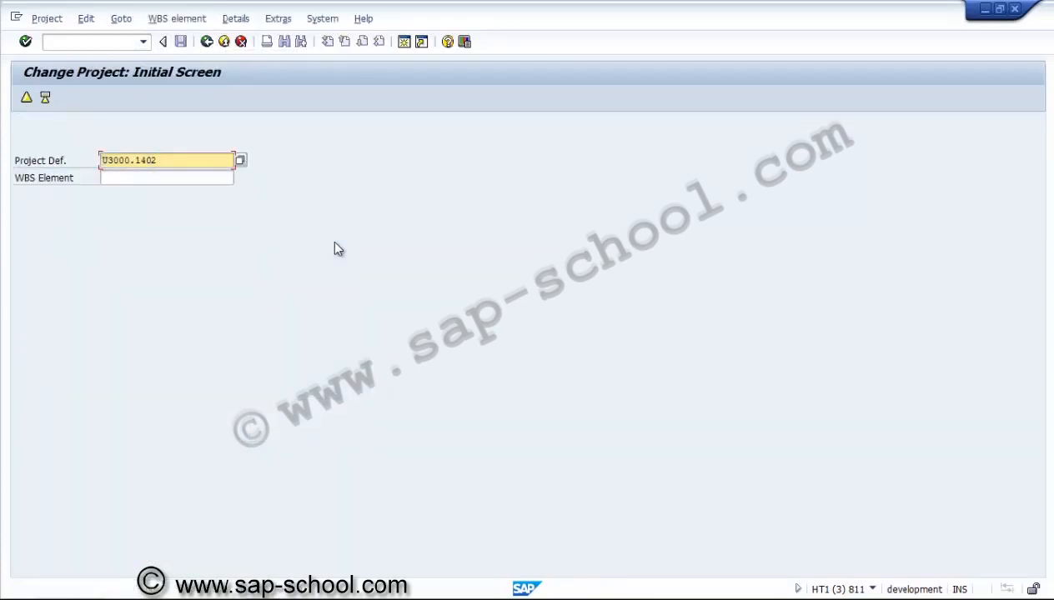
pyautogui.press('F3')
pyautogui.press('Return')
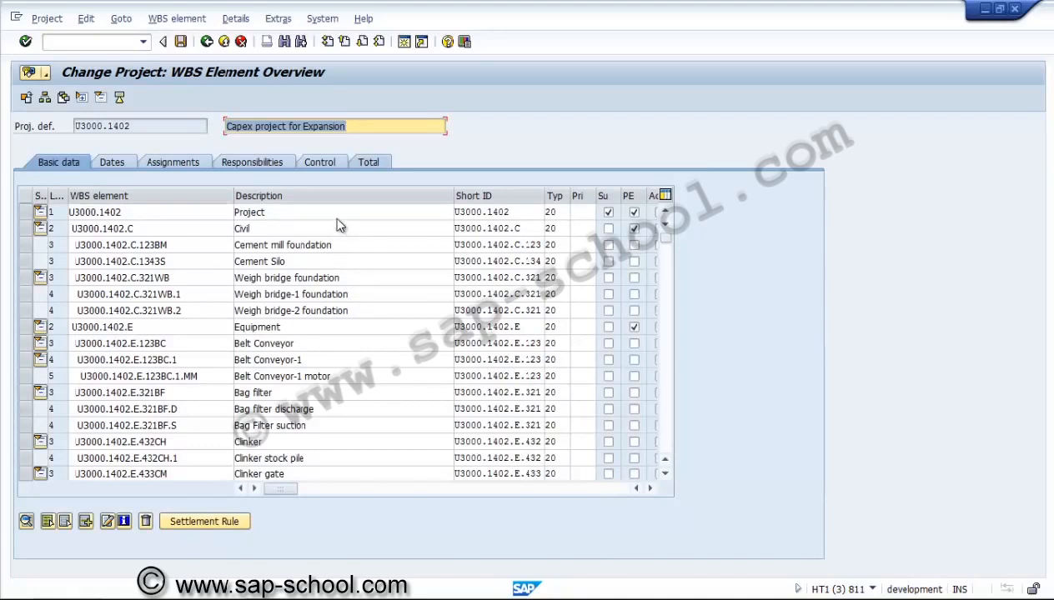
pyautogui.click(337, 217)
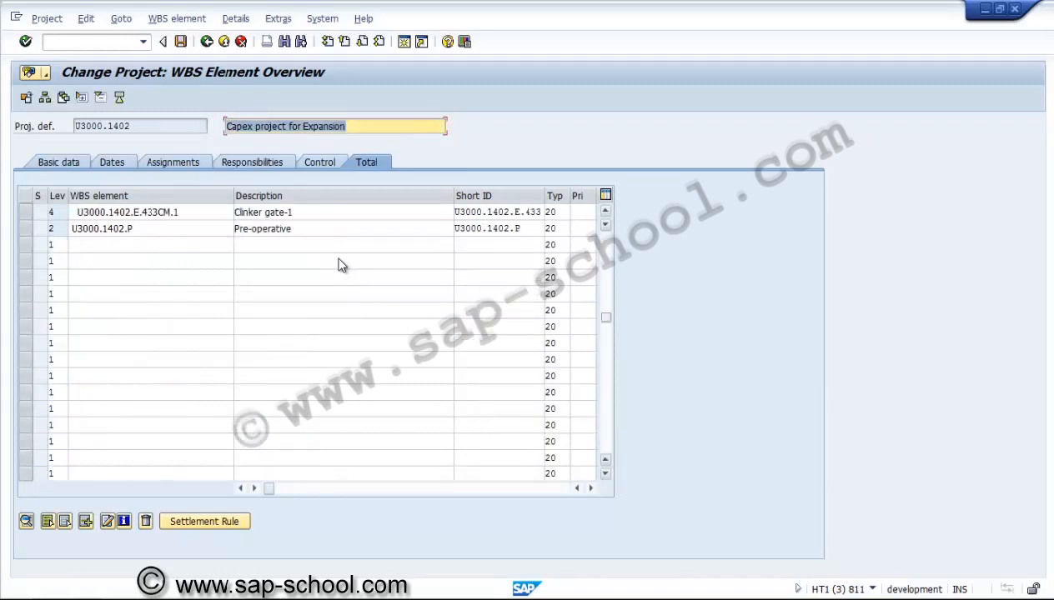
pyautogui.press('pageup')
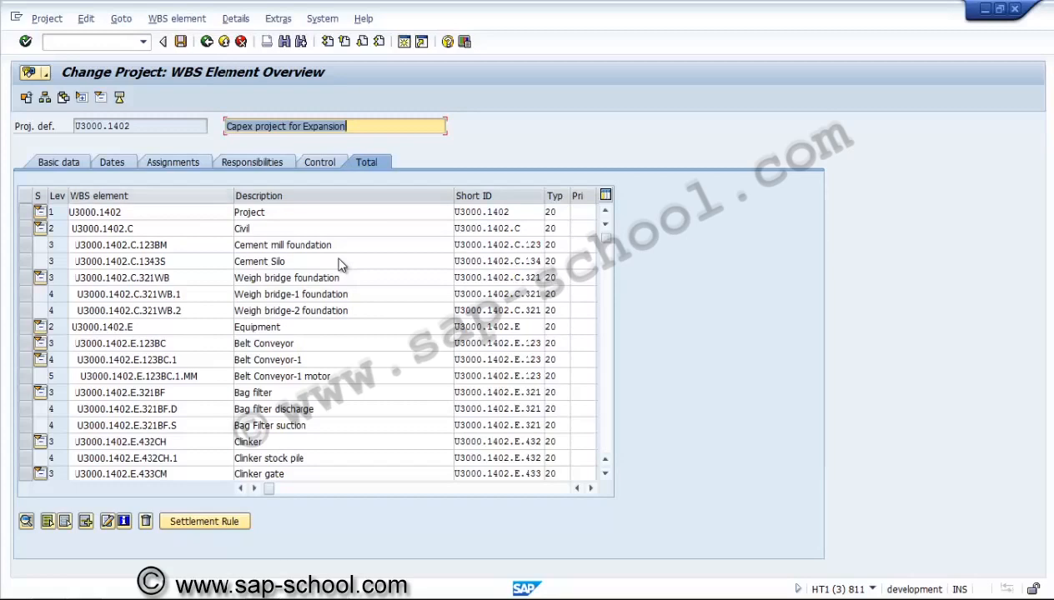
pyautogui.click(362, 216)
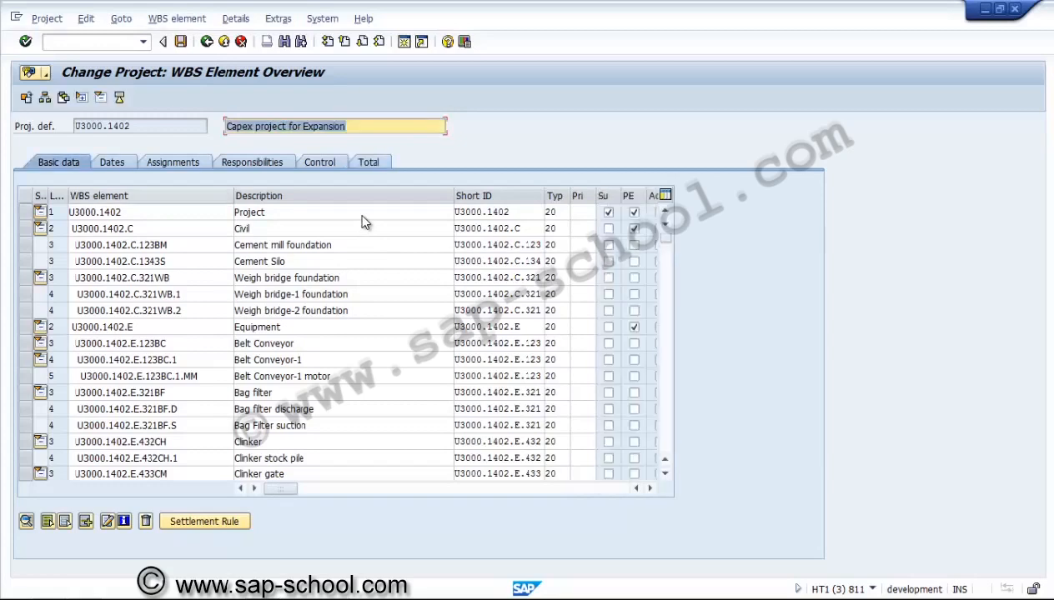
pyautogui.press('F3')
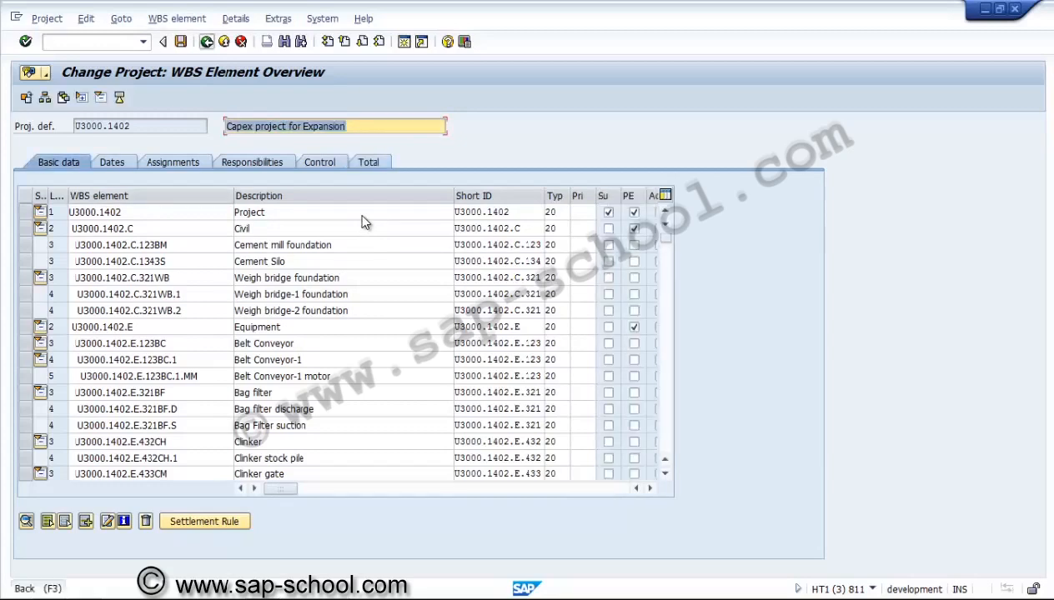
pyautogui.press('F3')
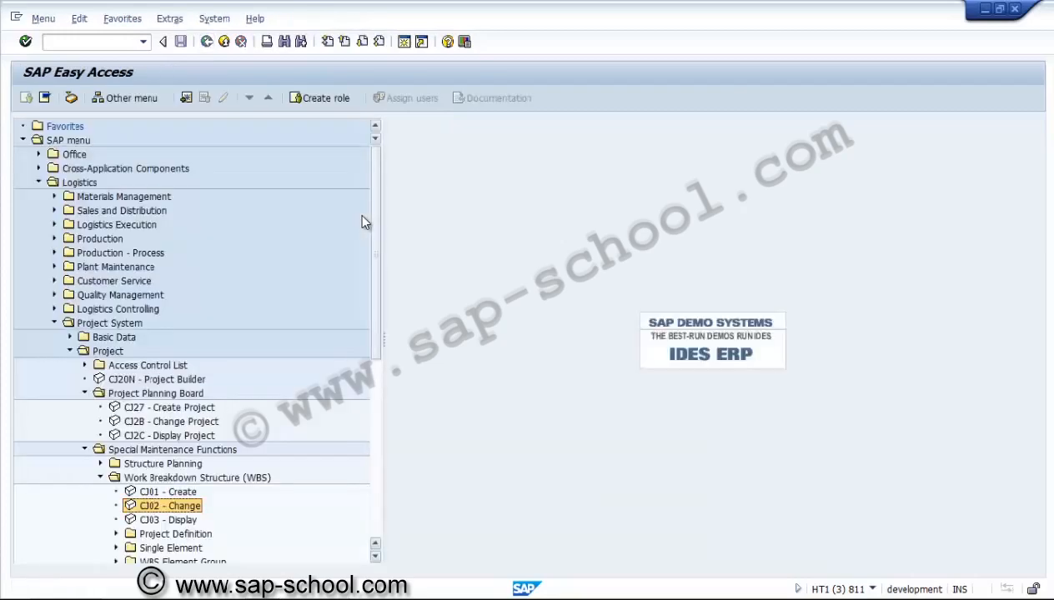
# Create project definition U3000.1403 from template U3000.1401 using the next open number, and save it
pyautogui.scroll(-2, 377, 219)
pyautogui.scroll(-3, 382, 207)
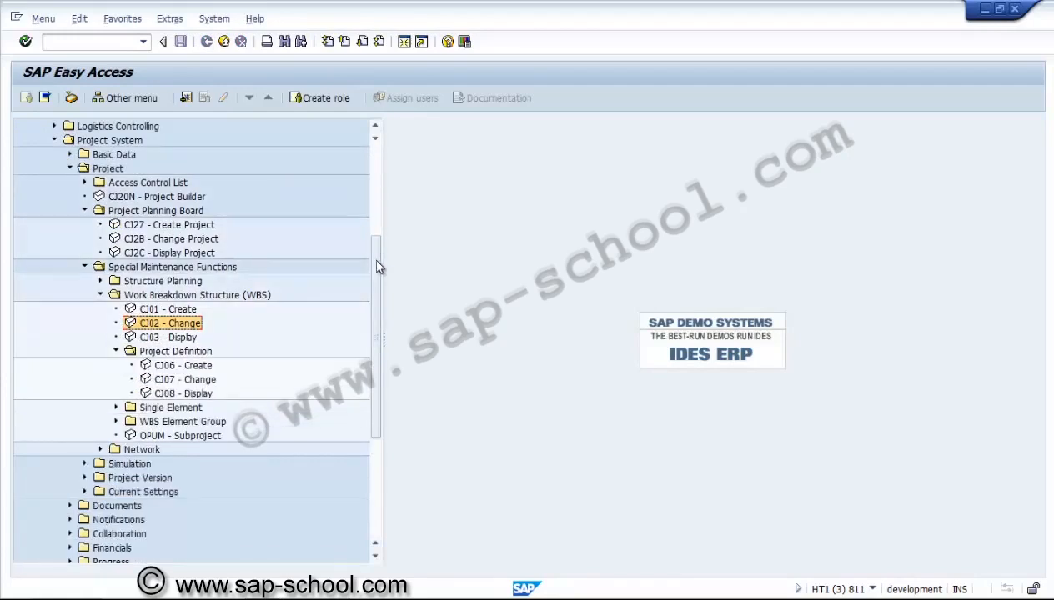
pyautogui.press('Down')
pyautogui.press('Down')
pyautogui.press('Down')
pyautogui.press('Return')
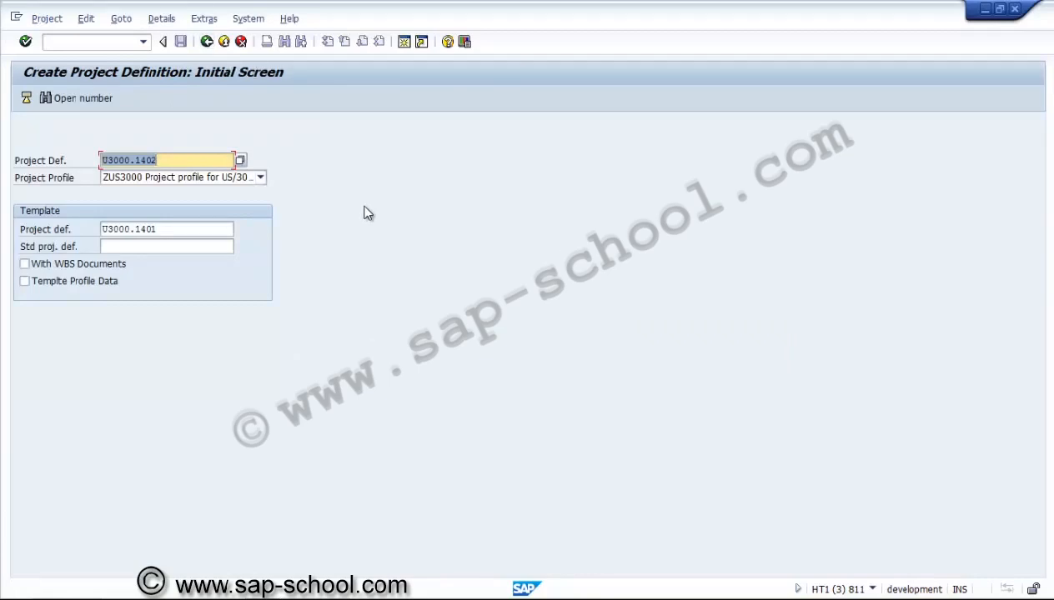
pyautogui.press('F3')
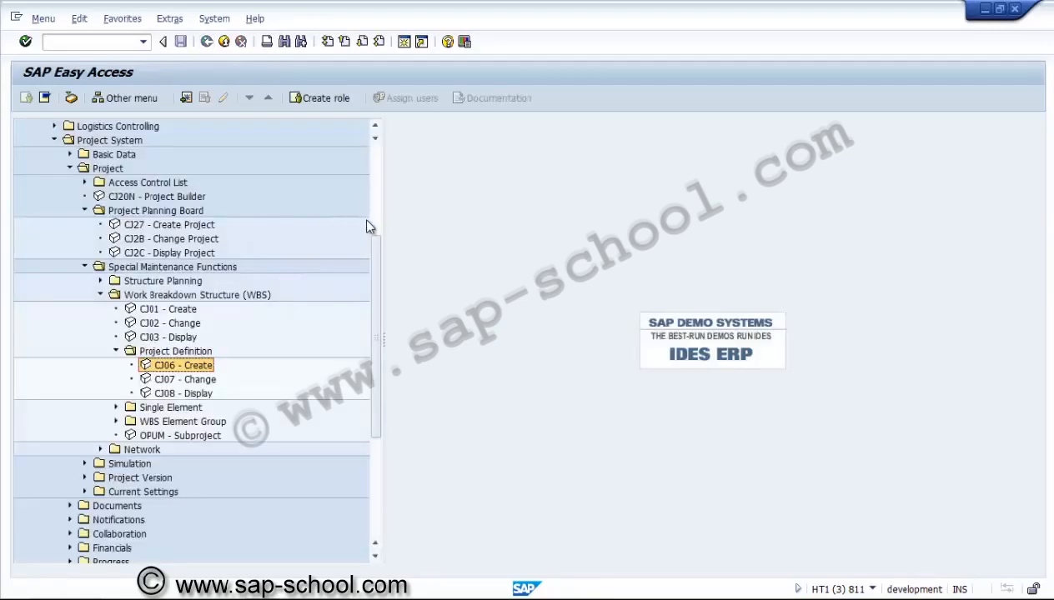
pyautogui.press('Return')
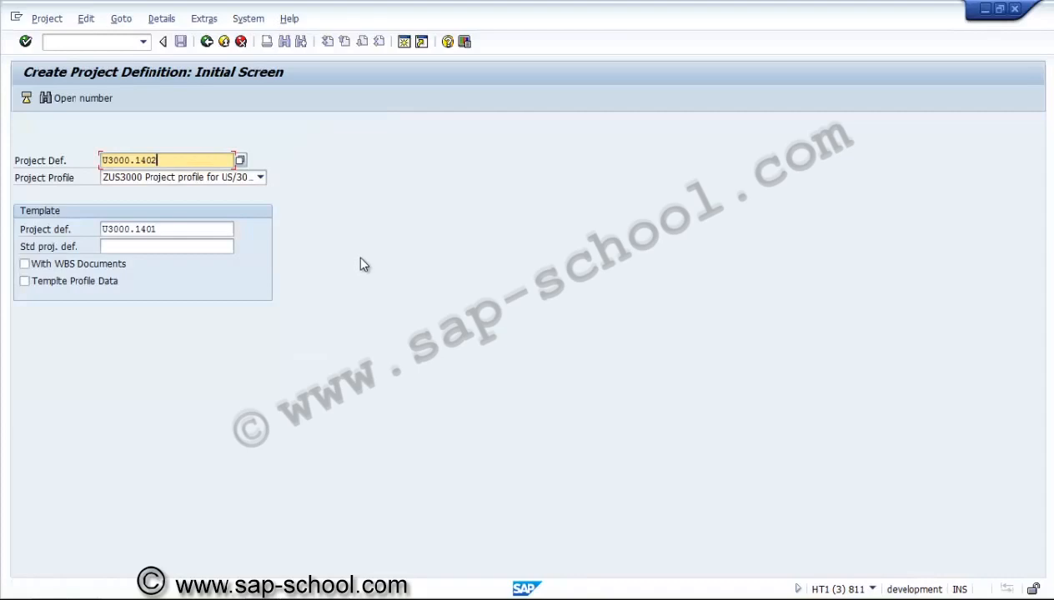
pyautogui.press('F6')
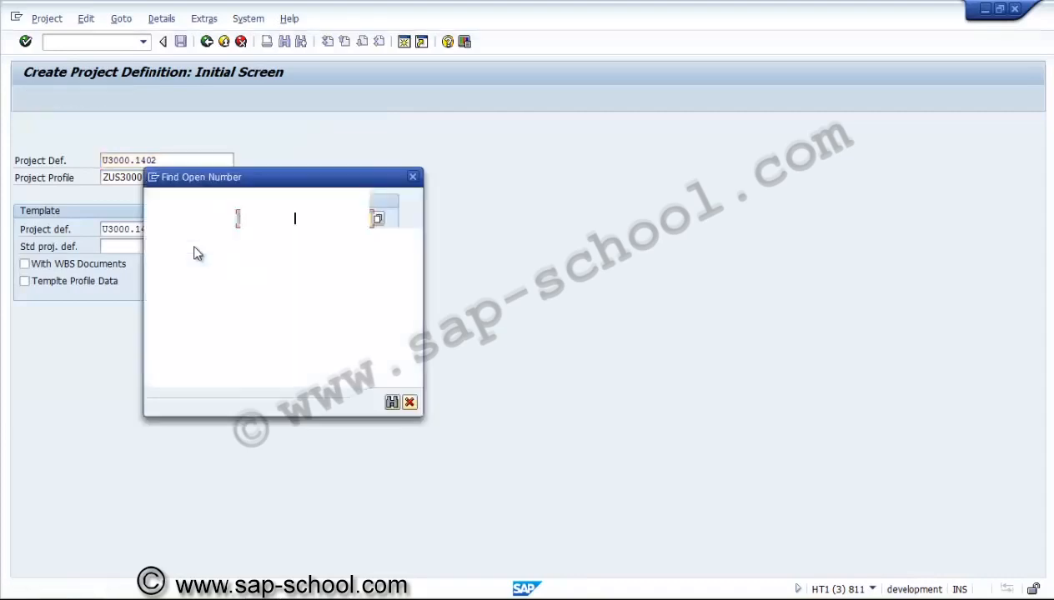
pyautogui.press('Return')
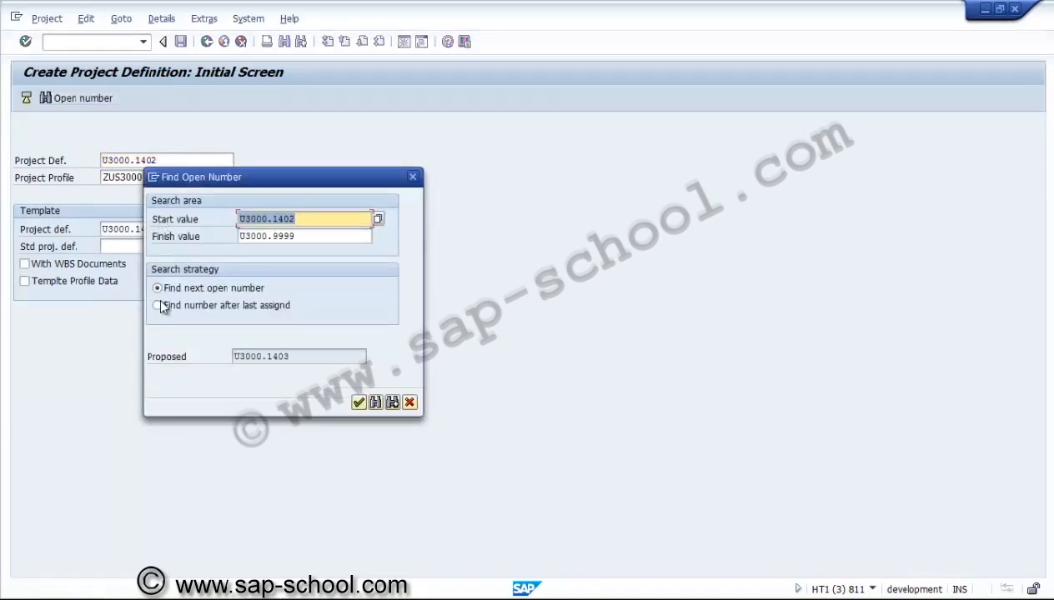
pyautogui.press('Return')
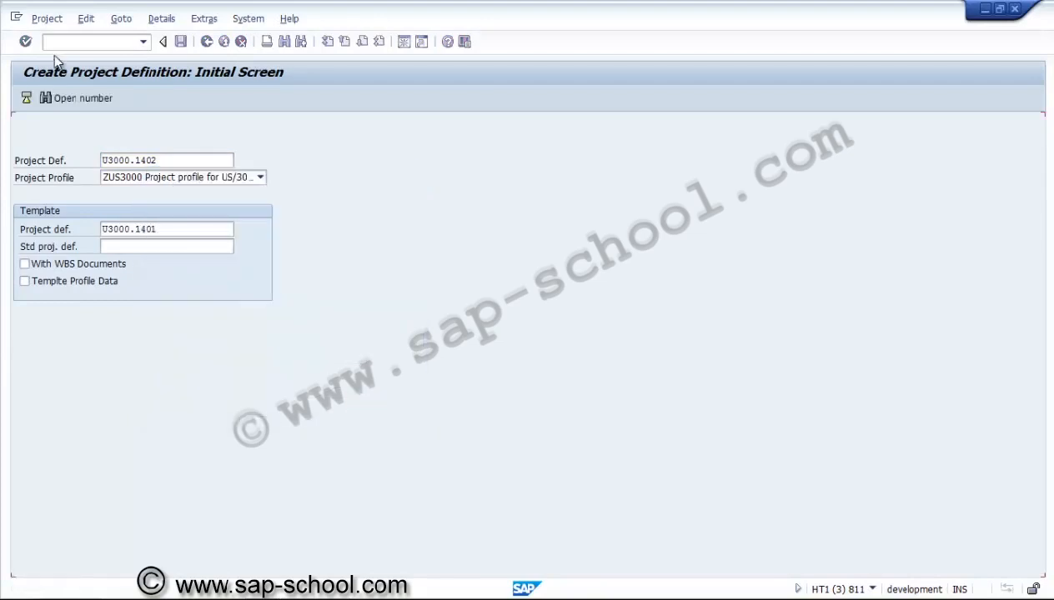
pyautogui.click(29, 46)
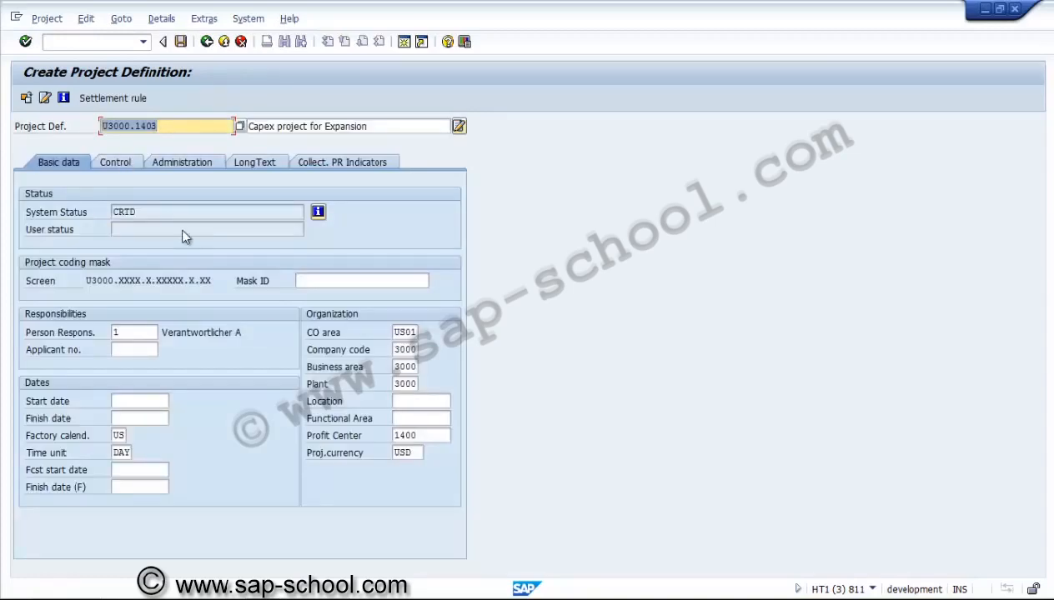
pyautogui.hotkey('ctrl', 's')
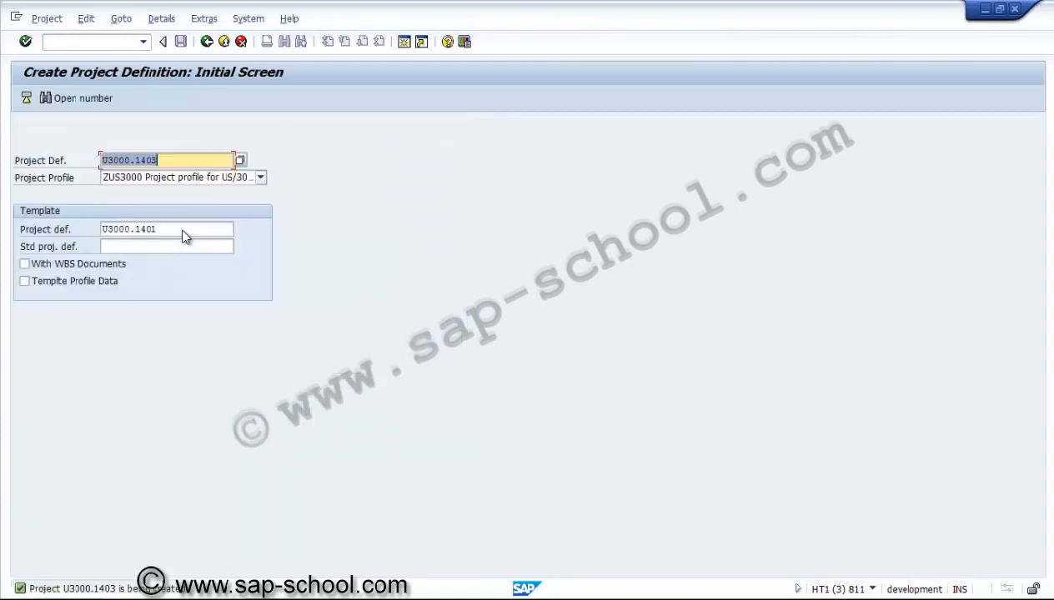
# Open project definition U3000.1403 for changing
pyautogui.press('F10')
pyautogui.press('Down')
pyautogui.press('Down')
pyautogui.press('Down')
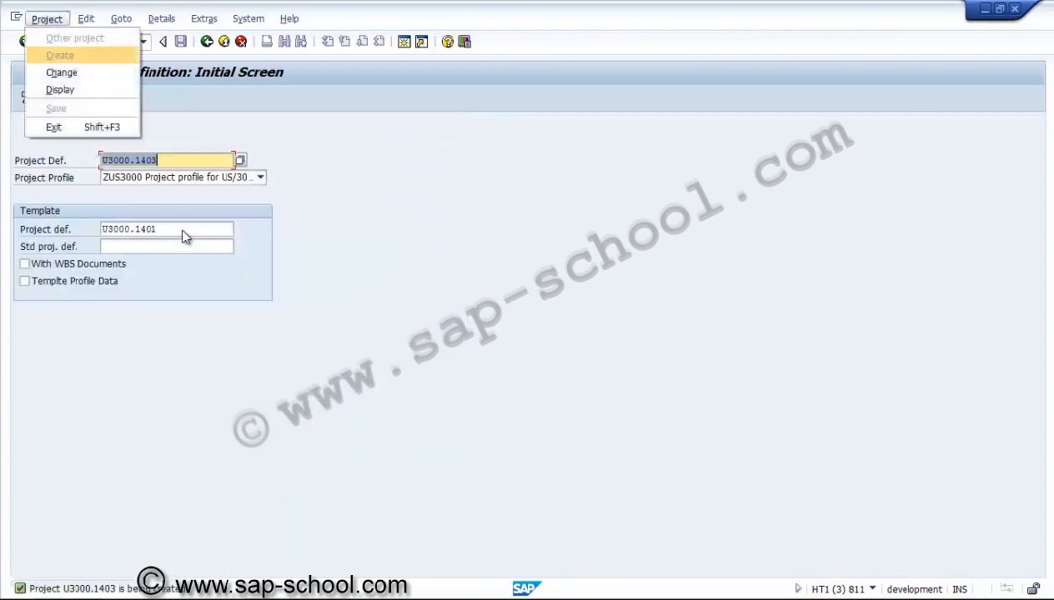
pyautogui.press('Return')
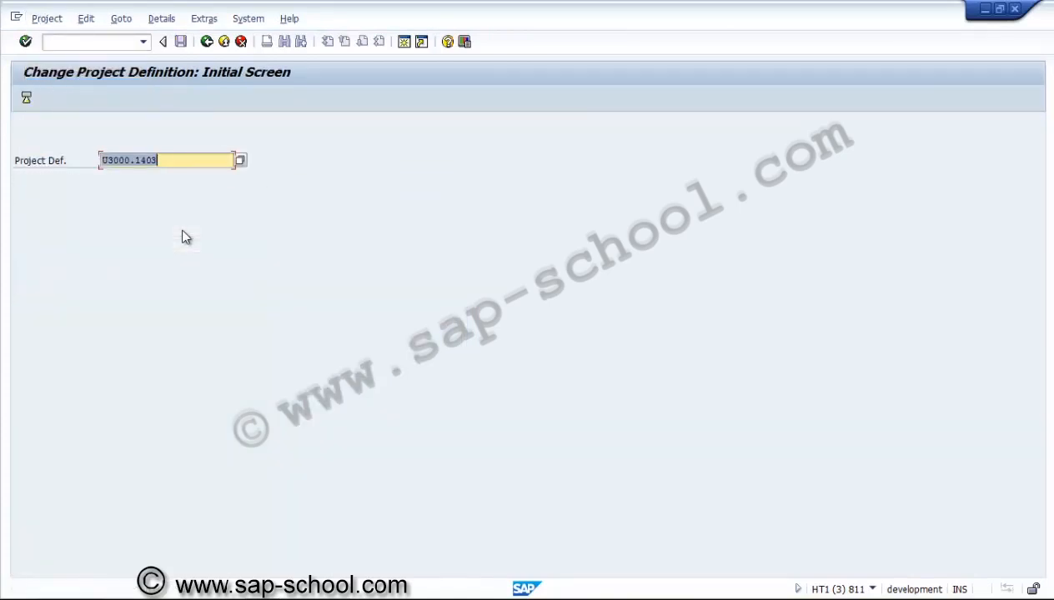
pyautogui.press('Return')
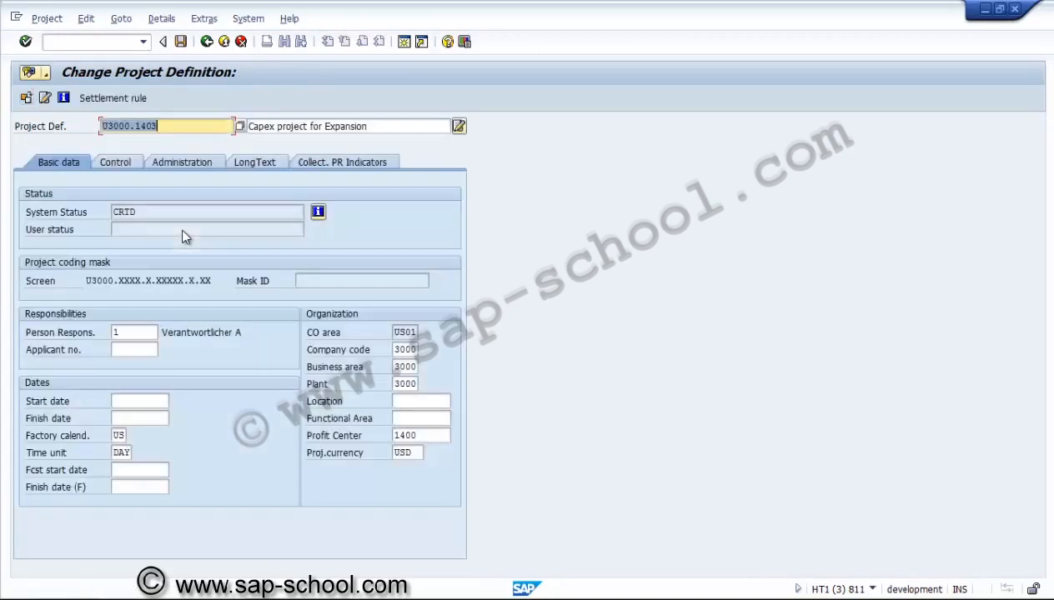
# Set the project definition's start date to 01.01.2014 and finish date to 31.08.2014
pyautogui.press('Tab')
pyautogui.press('Tab')
pyautogui.press('Tab')
pyautogui.press('Tab')
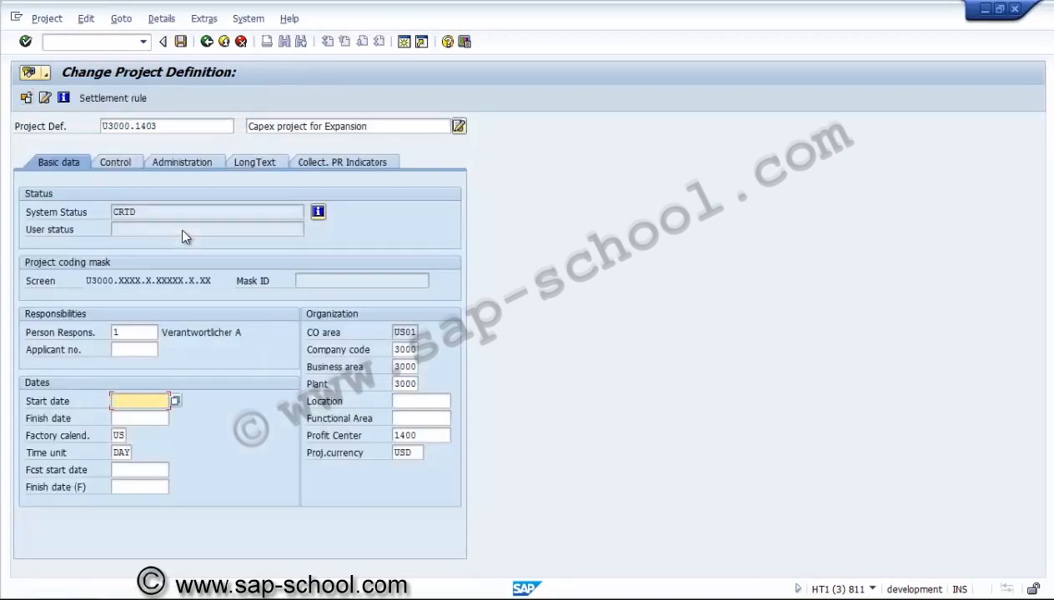
pyautogui.write('01012014')
pyautogui.press('Tab')
pyautogui.write('3')
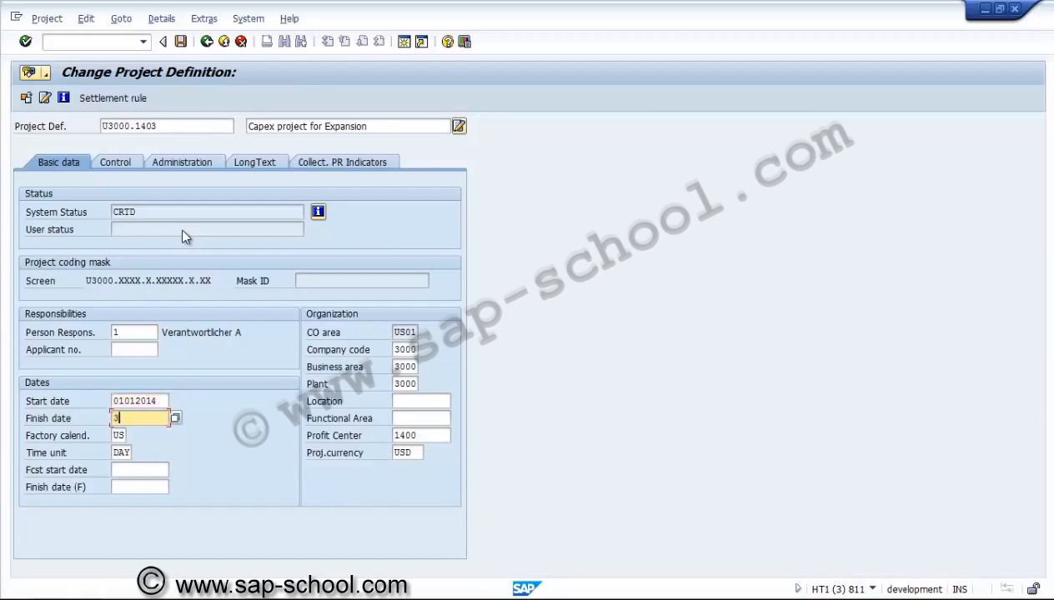
pyautogui.write('1.08.2')
pyautogui.write('014')
pyautogui.press('Return')
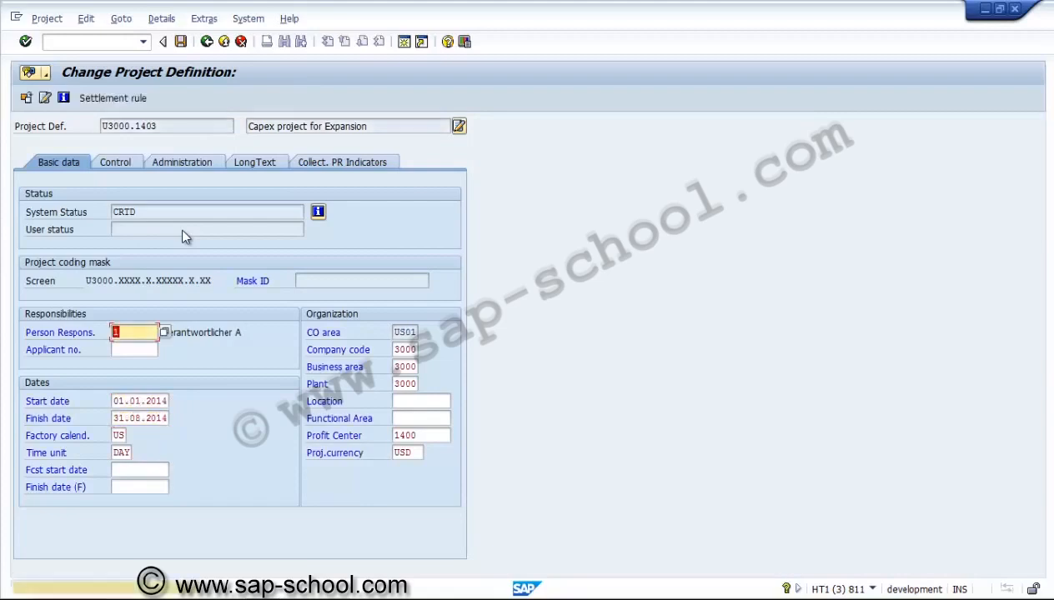
pyautogui.press('Return')
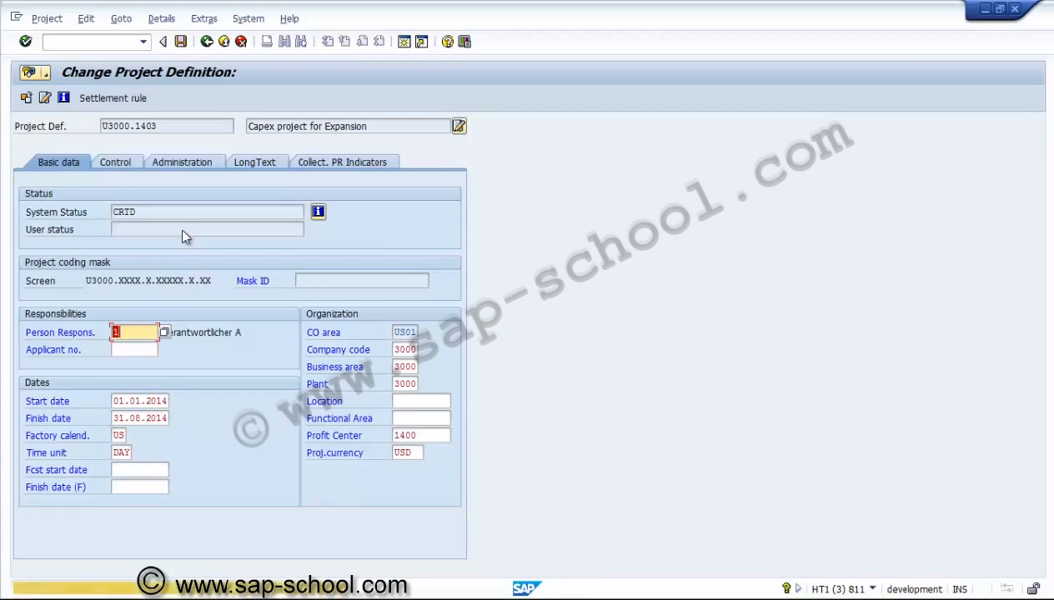
pyautogui.press('Return')
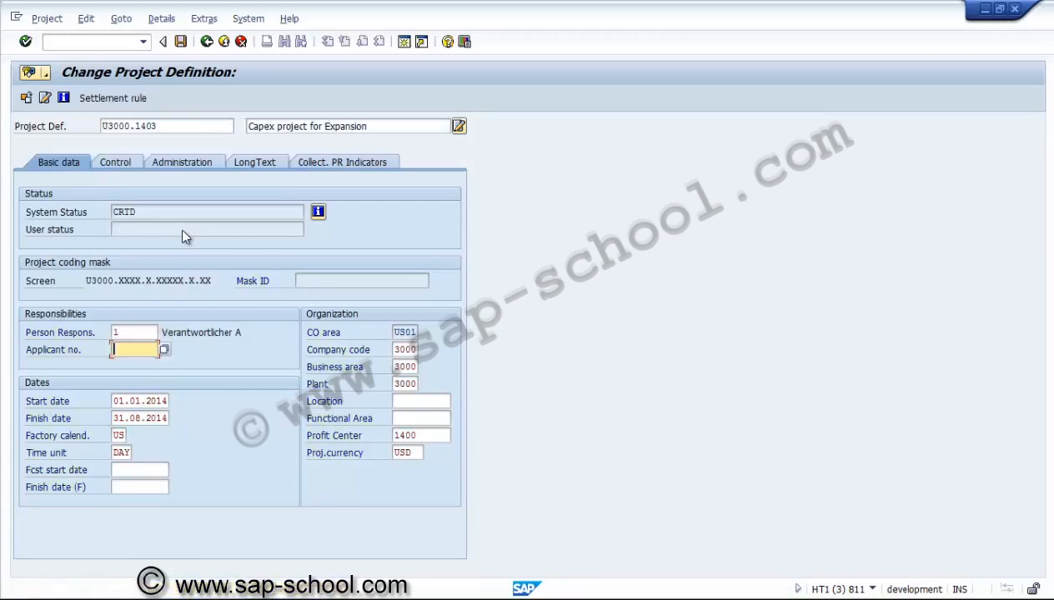
# Set the applicant number to 1 and save the project definition
pyautogui.write('1')
pyautogui.press('Return')
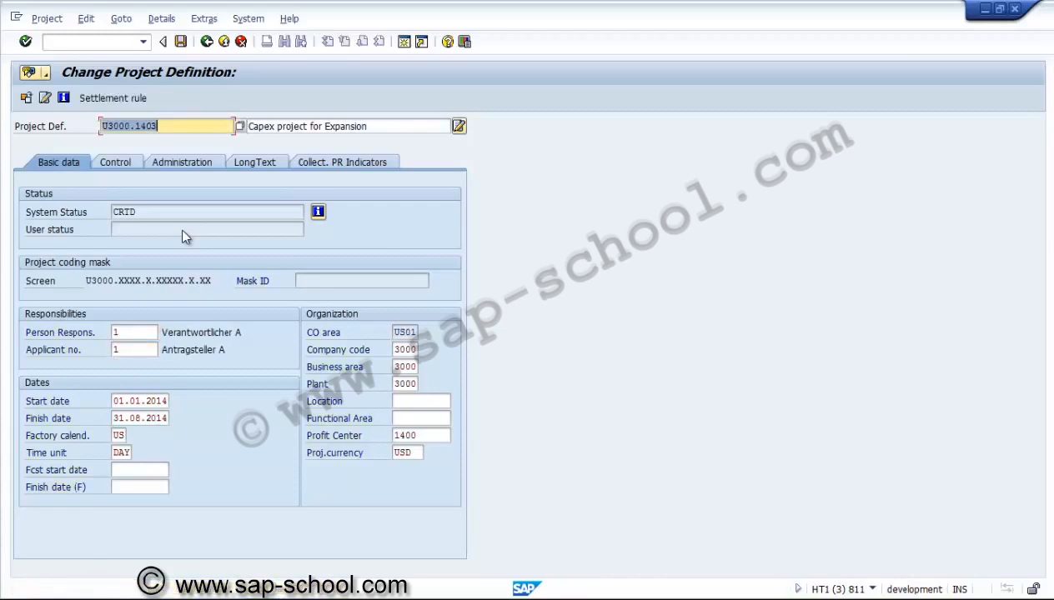
pyautogui.hotkey('ctrl', 's')
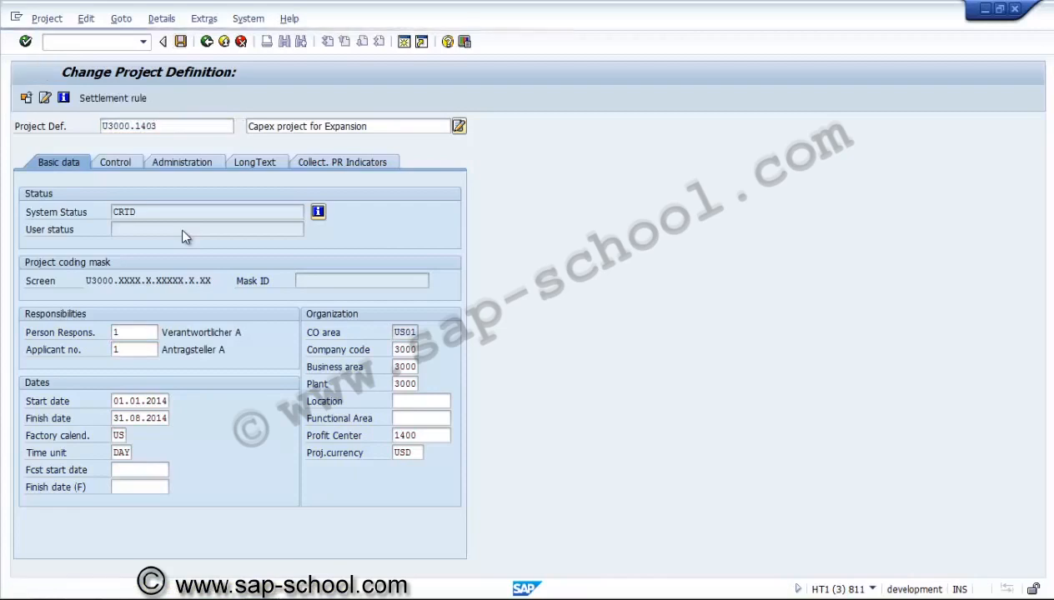
# Open project U3000.1403 in the WBS change transaction
pyautogui.press('F3')
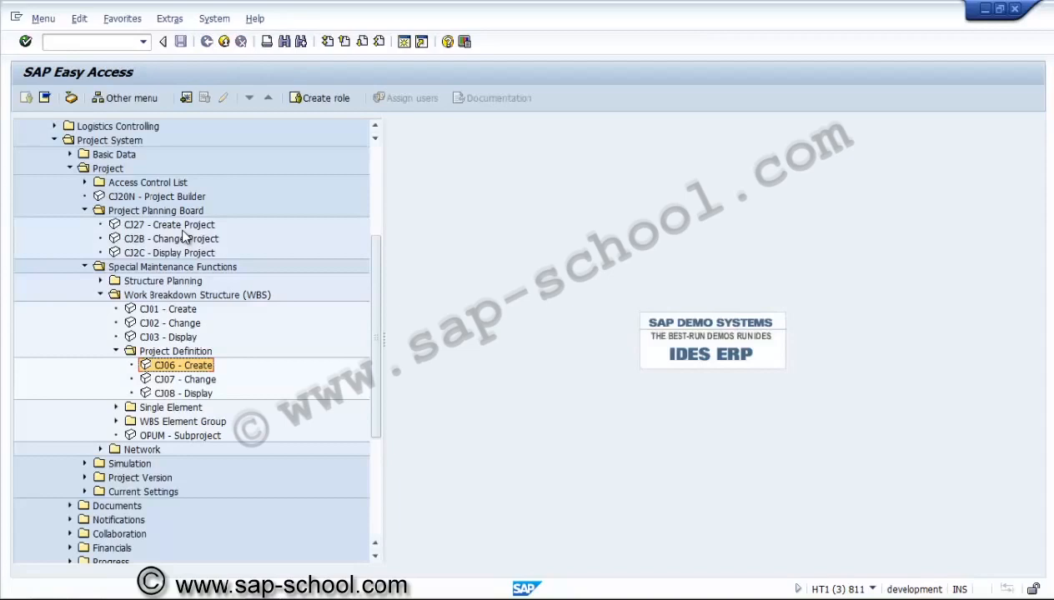
pyautogui.press('Up')
pyautogui.press('Up')
pyautogui.press('Up')
pyautogui.press('Return')
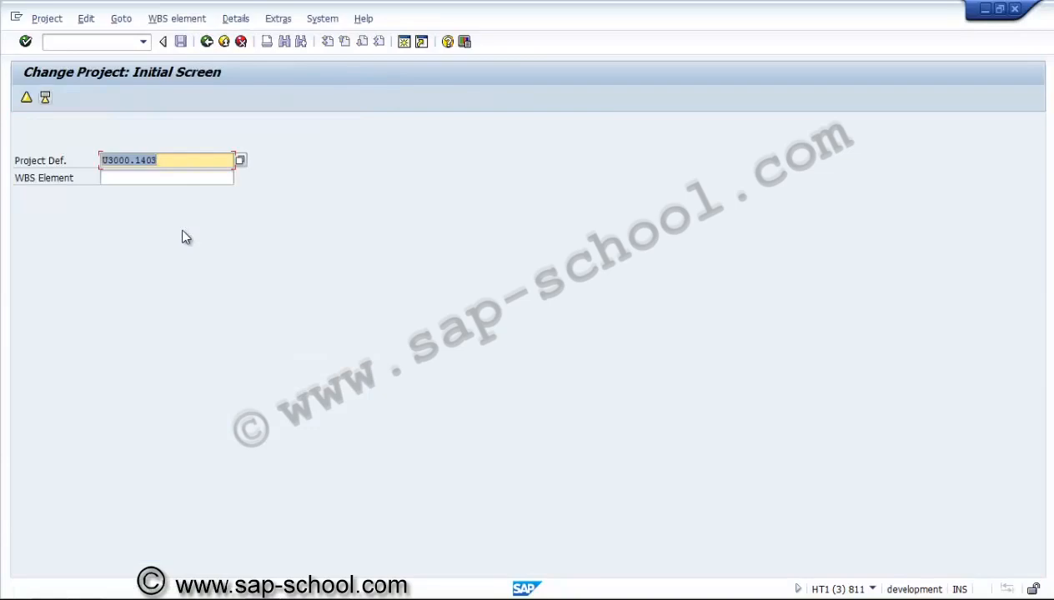
pyautogui.press('Return')
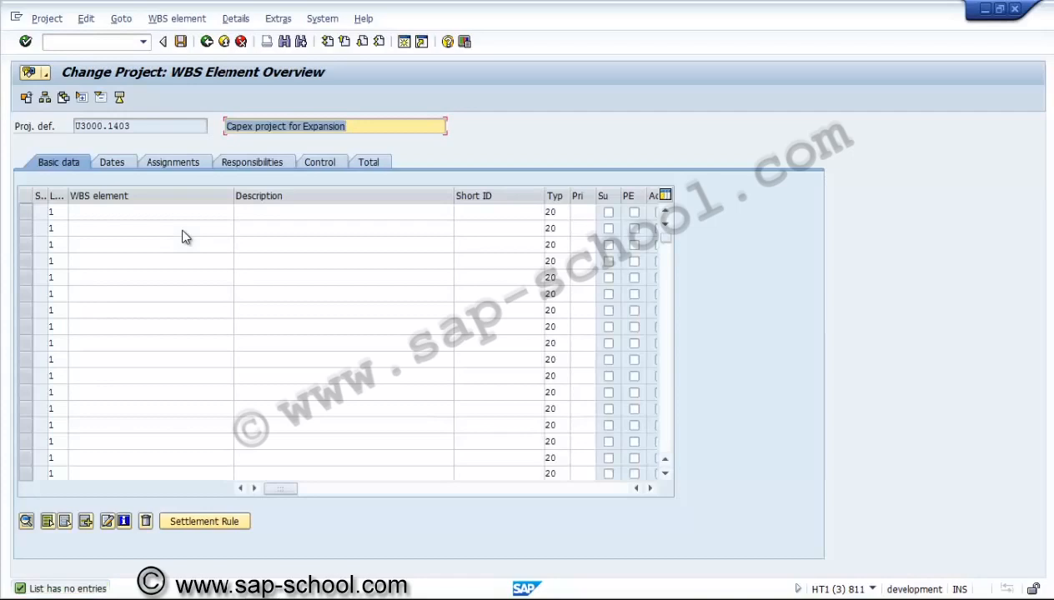
# Start copying the WBS structure from template project U3000.1401 into this project
pyautogui.press('alt')
pyautogui.press('Down')
pyautogui.press('Down')
pyautogui.press('Down')
pyautogui.press('Down')
pyautogui.press('Down')
pyautogui.press('Down')
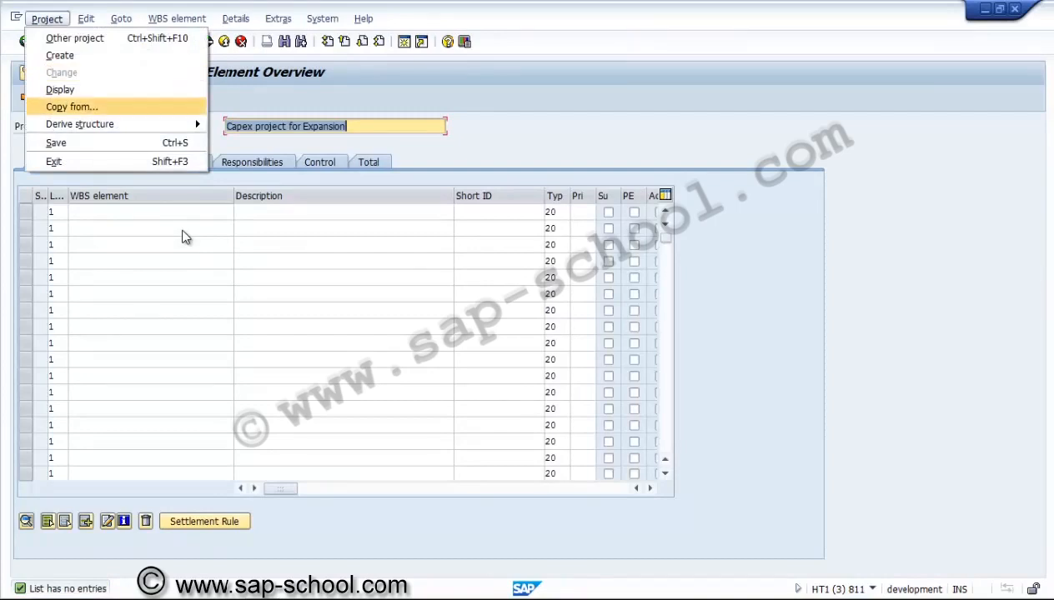
pyautogui.press('Return')
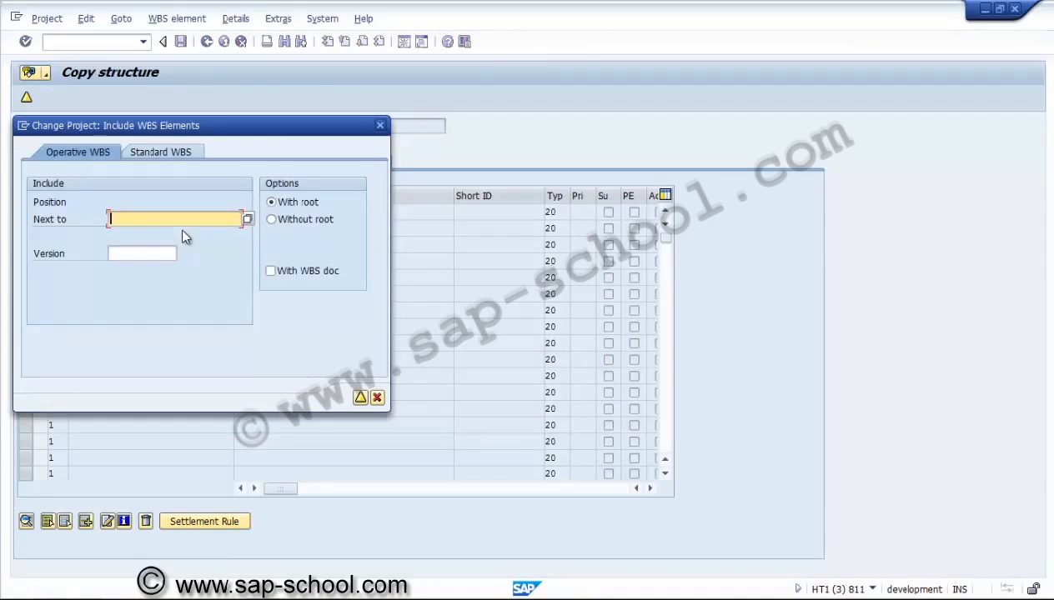
pyautogui.write('U3000.1402')
pyautogui.press('Return')
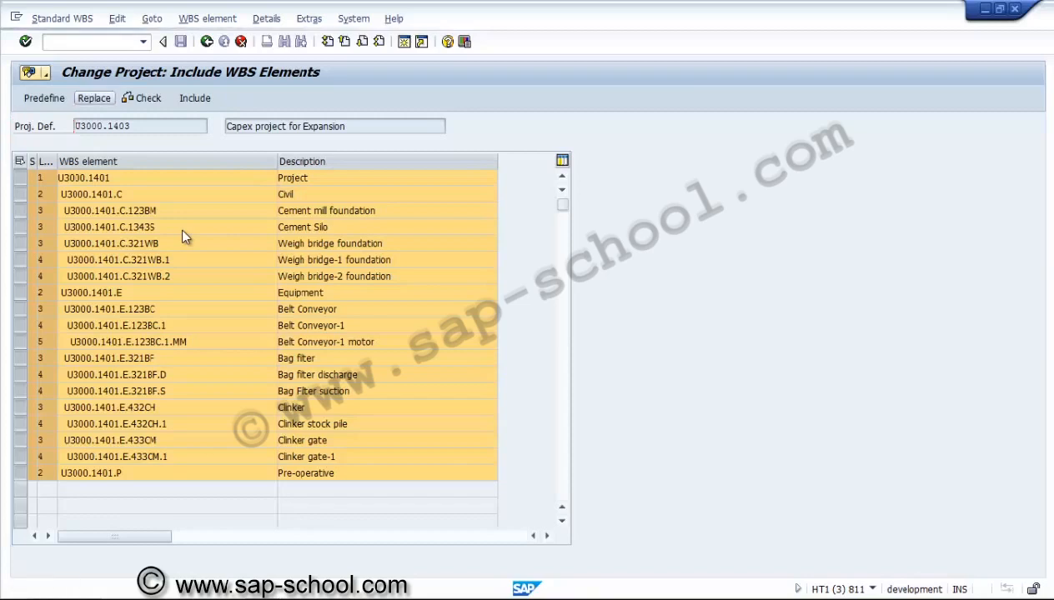
# Replace 1401 with 1403 in the copied WBS keys, check them, and include the elements
pyautogui.press('Return')
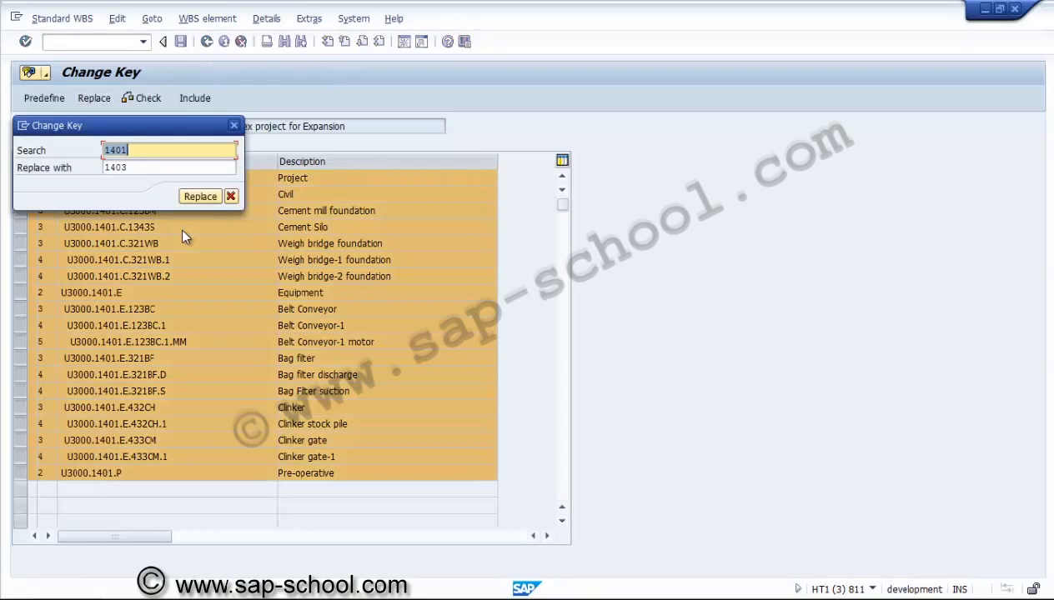
pyautogui.press('Tab')
pyautogui.press('Return')
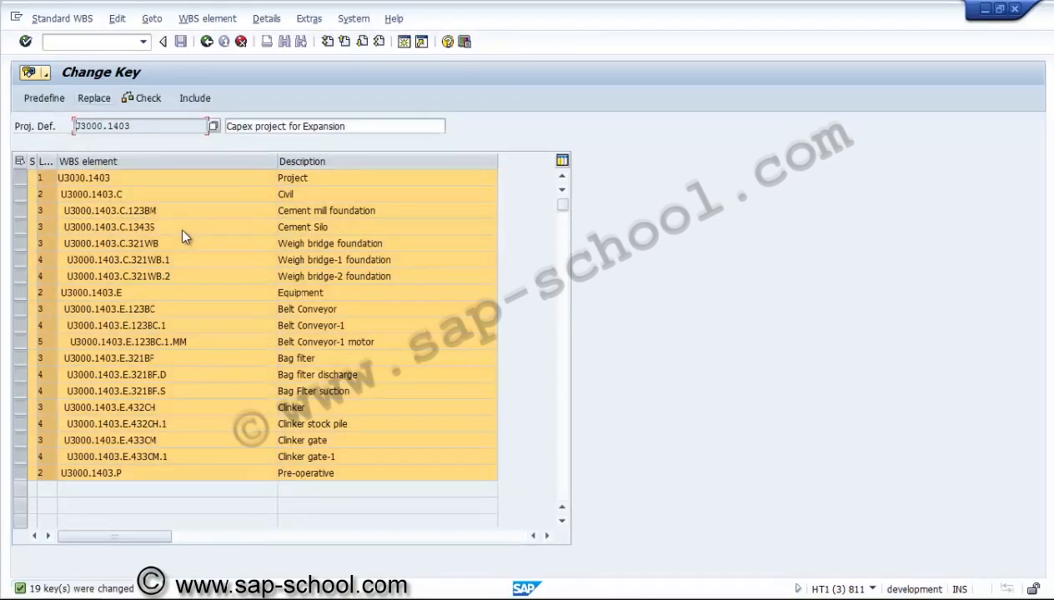
pyautogui.press('F7')
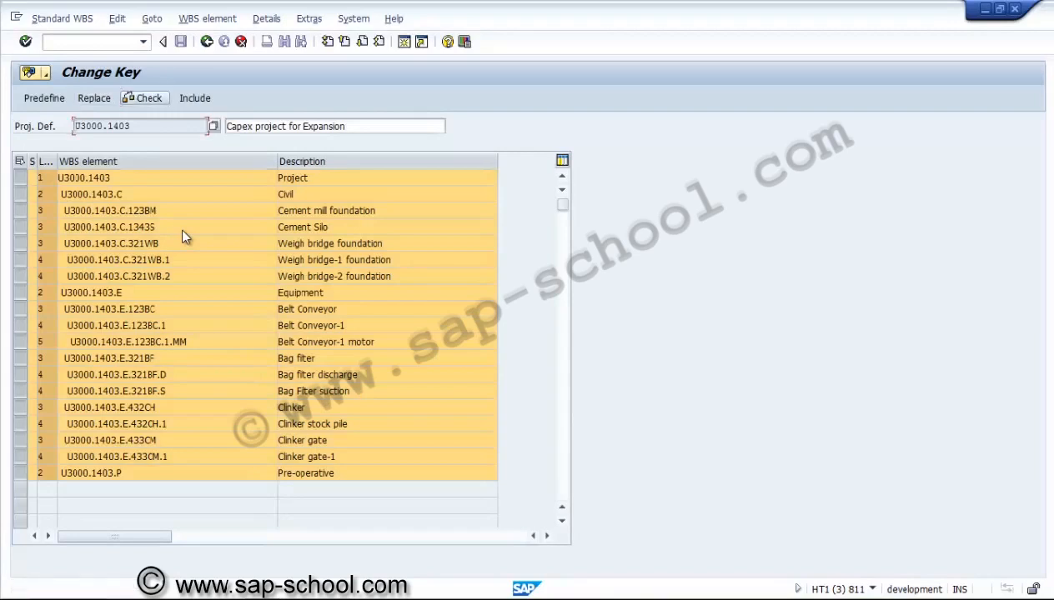
pyautogui.press('Return')
pyautogui.press('F8')
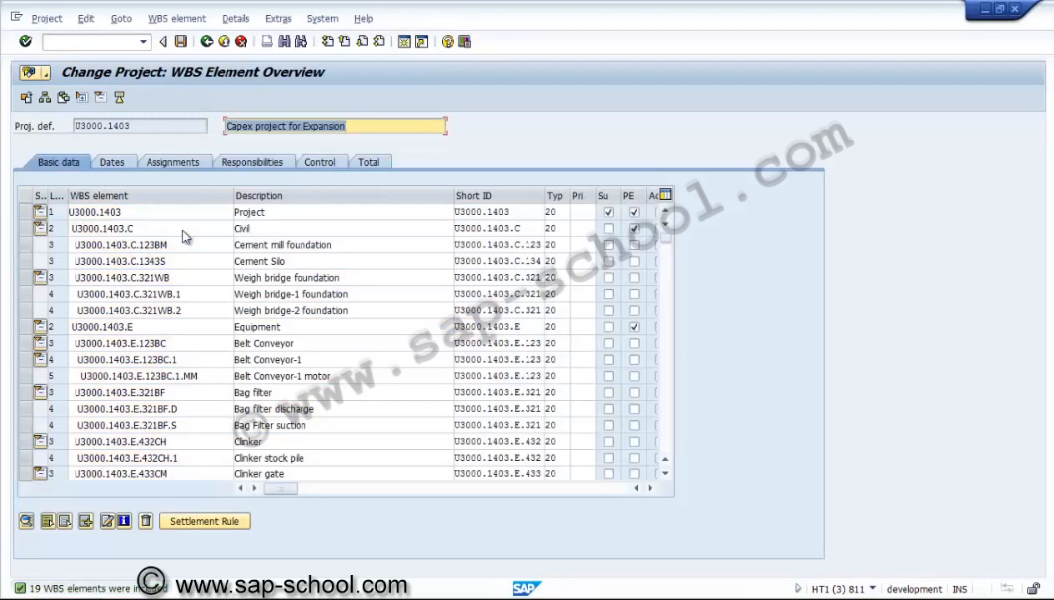
# Review the included WBS elements and their keys in the overview
pyautogui.press('Tab')
pyautogui.press('Down')
pyautogui.press('Down')
pyautogui.press('Down')
pyautogui.press('Down')
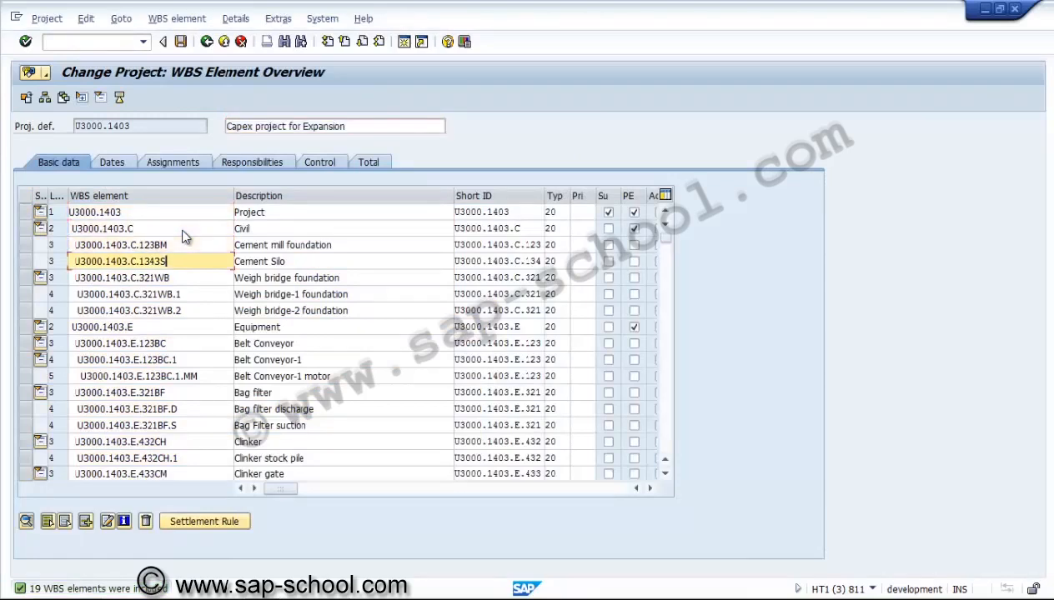
pyautogui.press('Down')
pyautogui.press('Down')
pyautogui.press('Down')
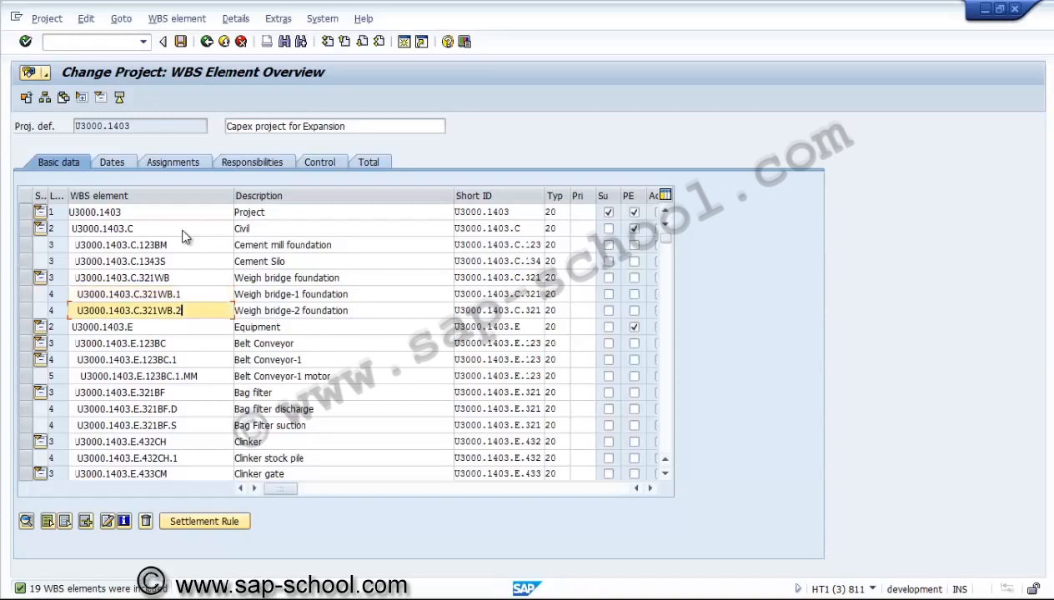
pyautogui.press('Down')
pyautogui.press('Down')
pyautogui.press('Down')
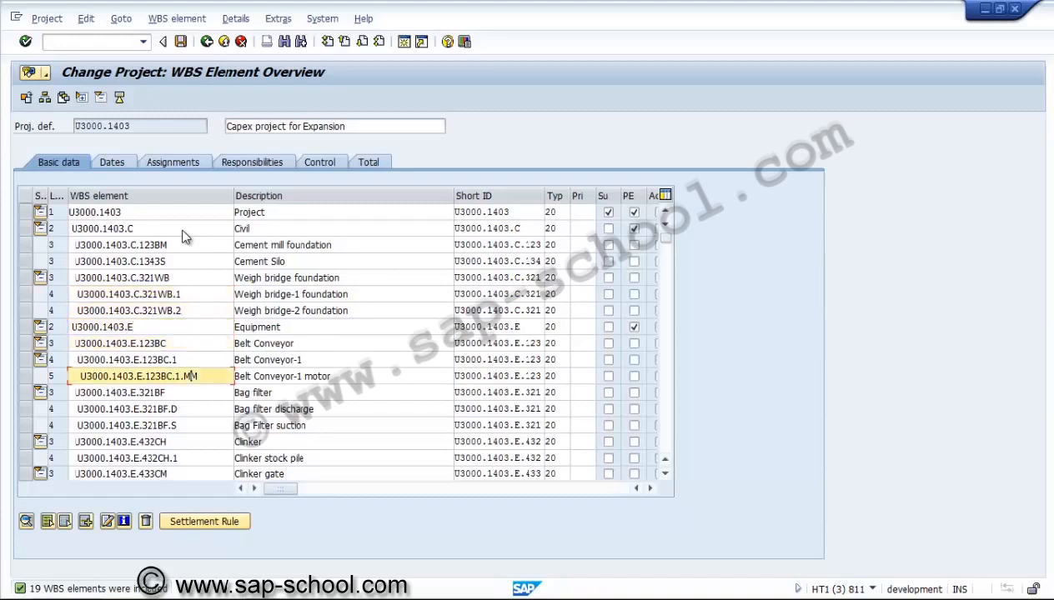
pyautogui.press('Down')
pyautogui.press('Down')
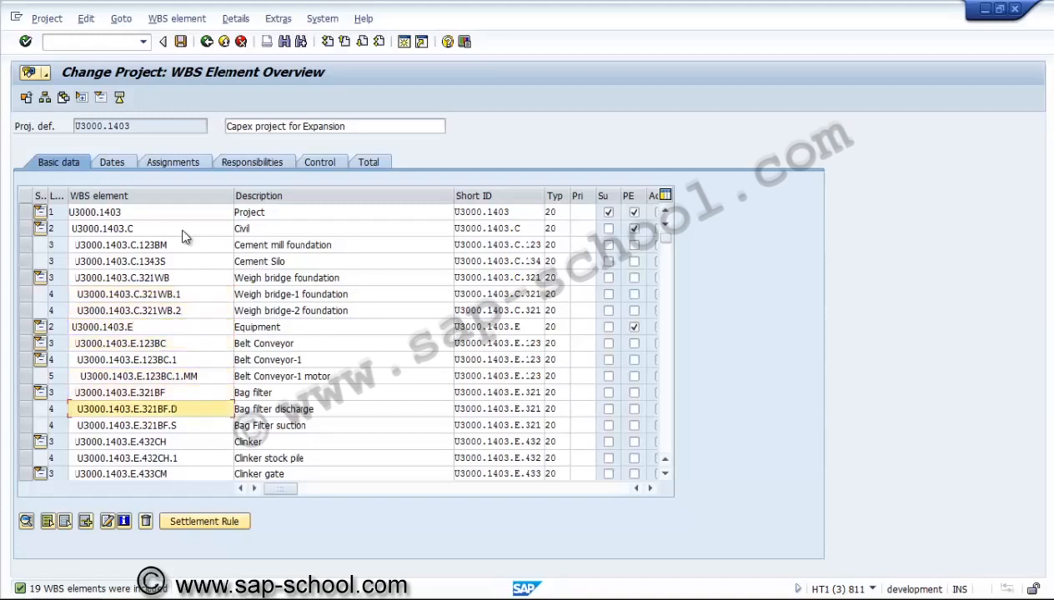
pyautogui.press('Down')
pyautogui.press('Return')
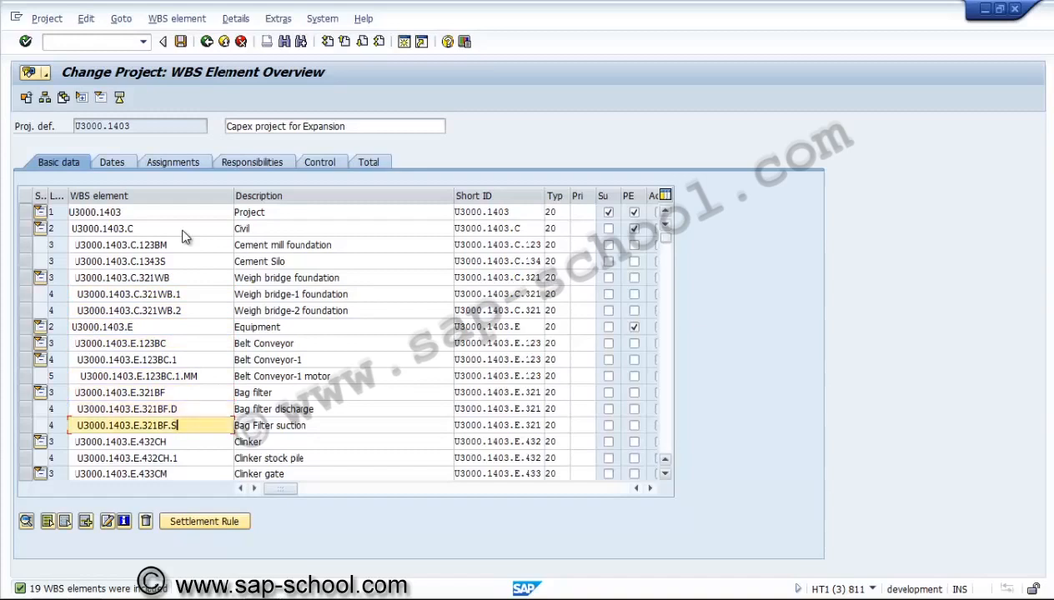
pyautogui.press('pagedown')
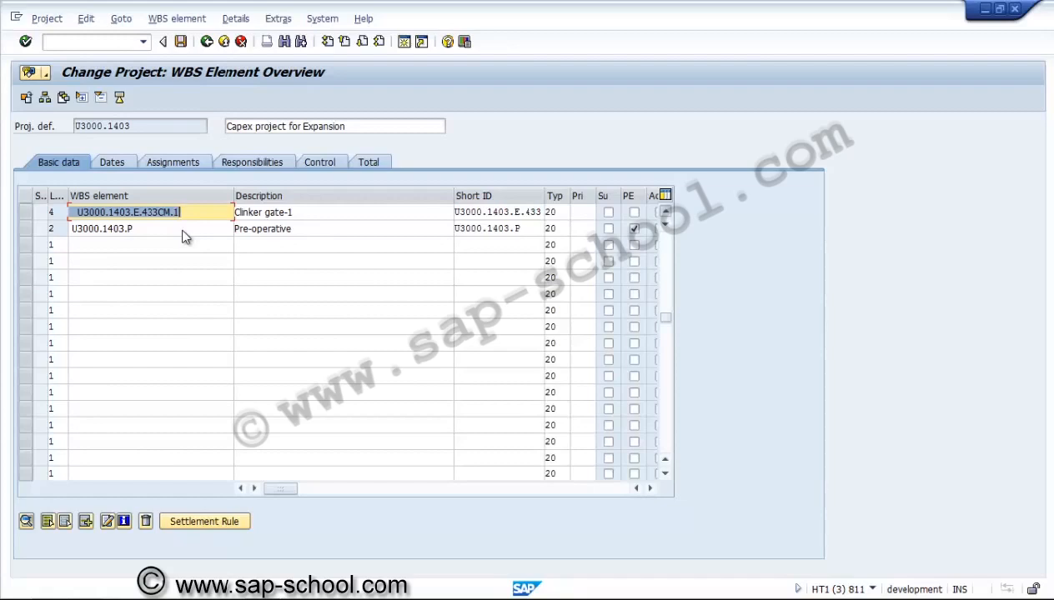
pyautogui.scroll(4, 185, 237)
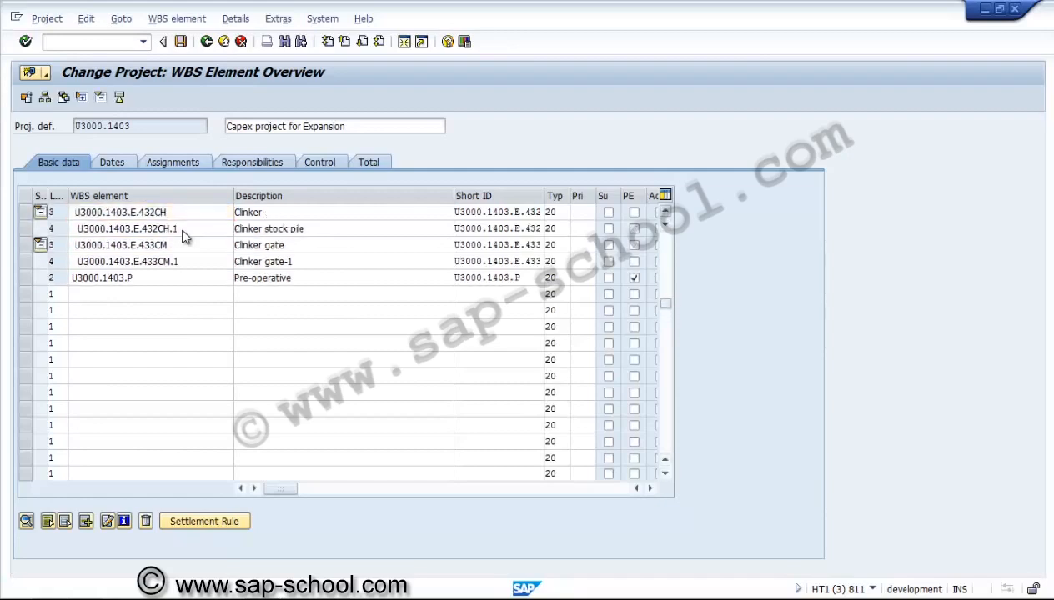
pyautogui.scroll(5, 185, 237)
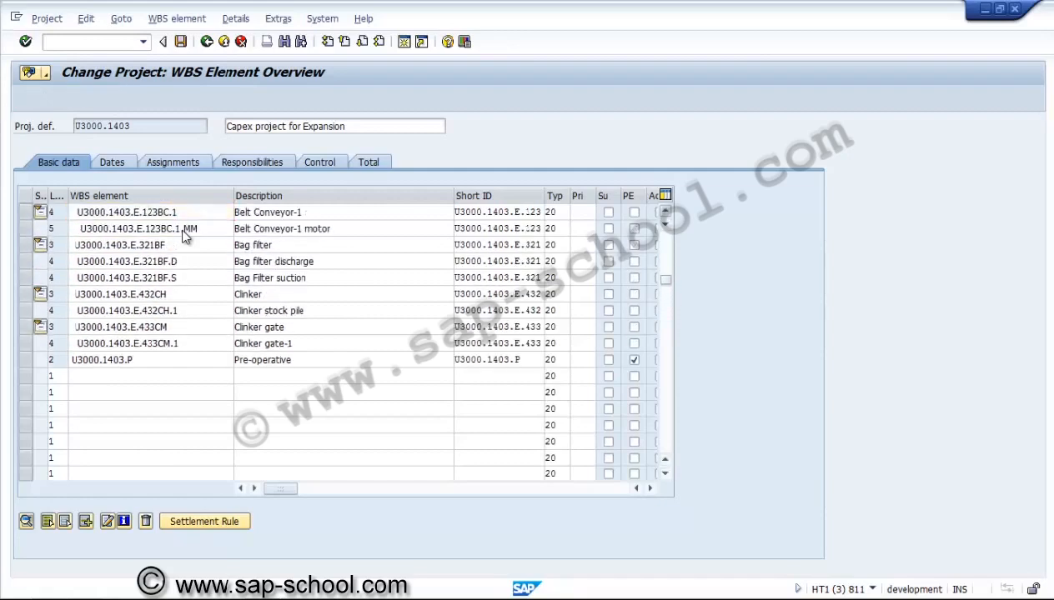
pyautogui.scroll(1, 185, 237)
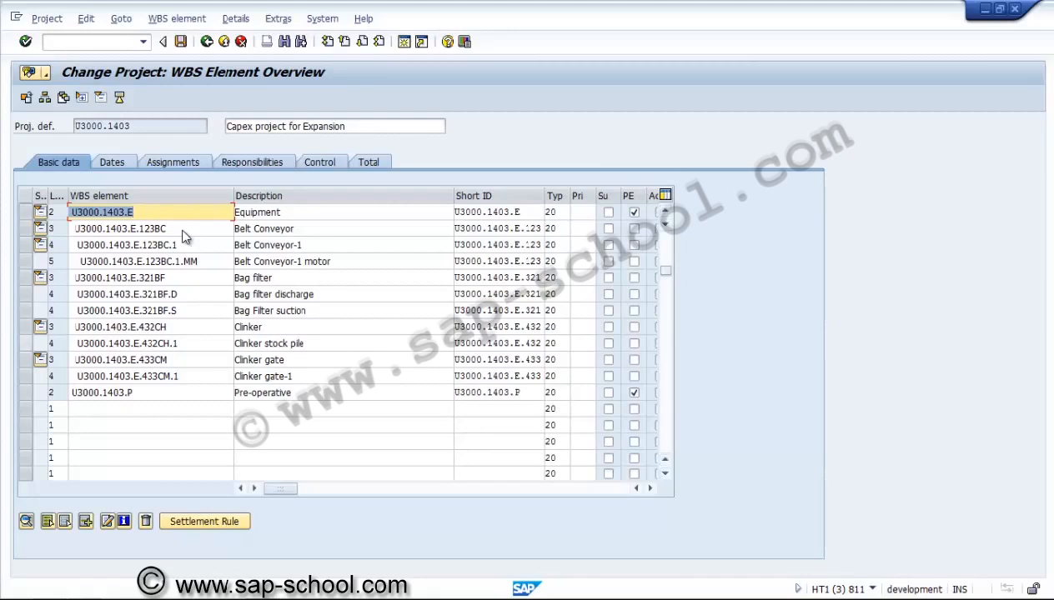
# Delete the Clinker stock pile WBS element U3000.1403.E.432CH.1 and save the project
pyautogui.click(26, 343)
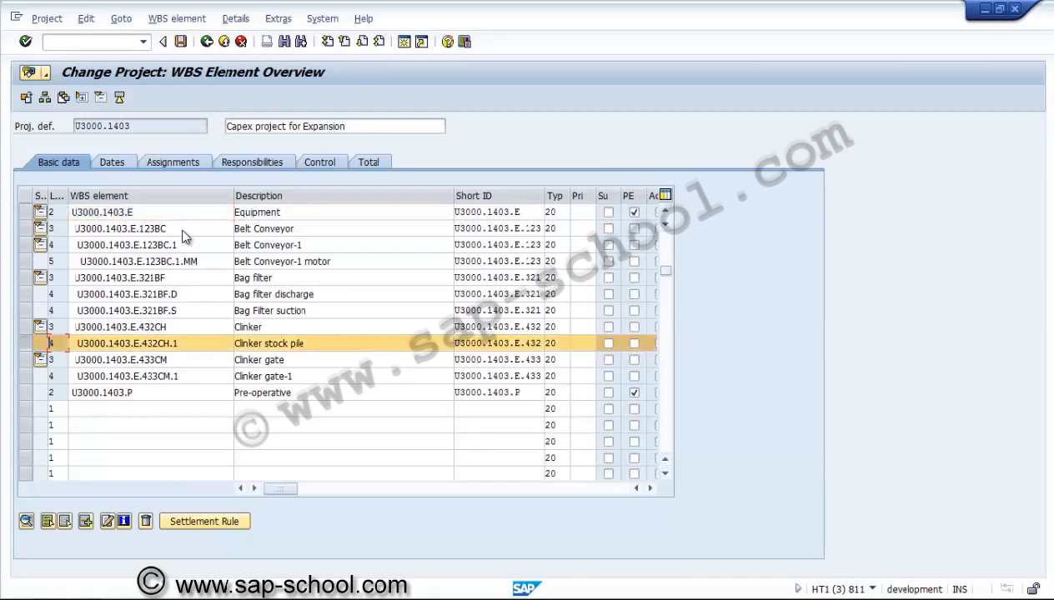
pyautogui.click(146, 521)
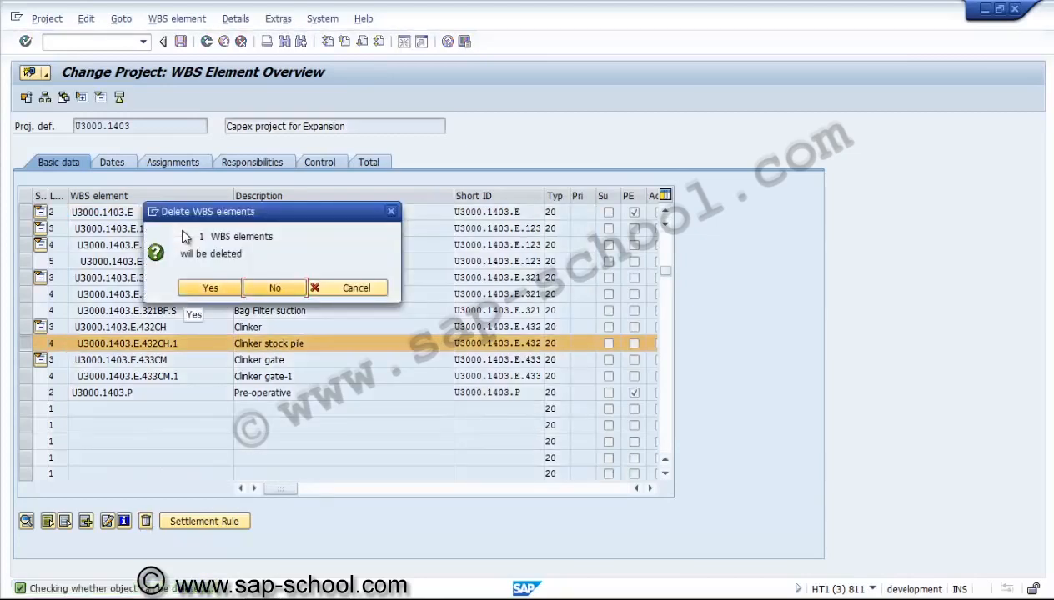
pyautogui.click(210, 287)
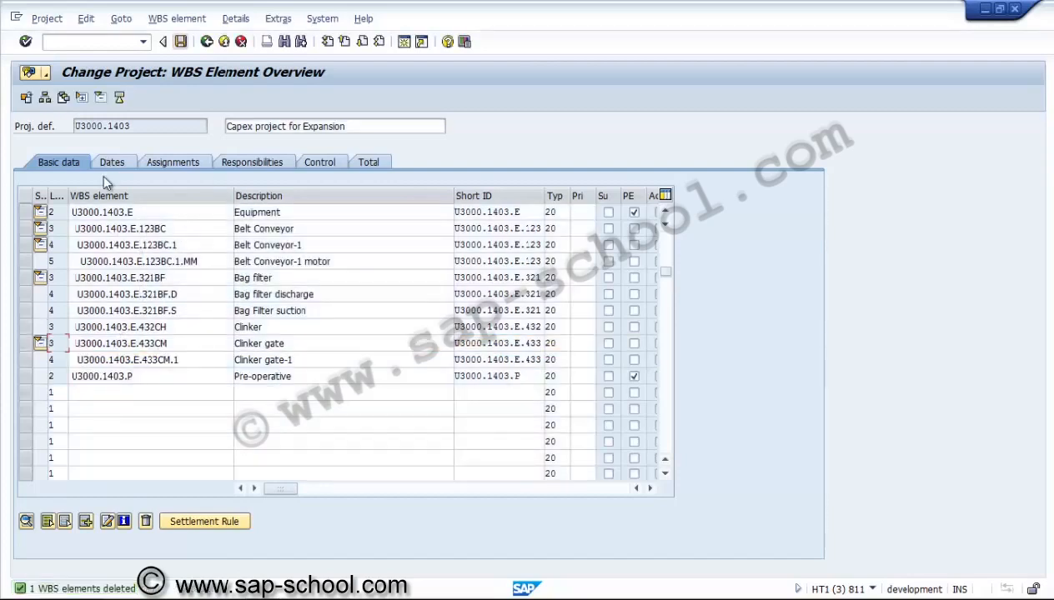
pyautogui.click(181, 42)
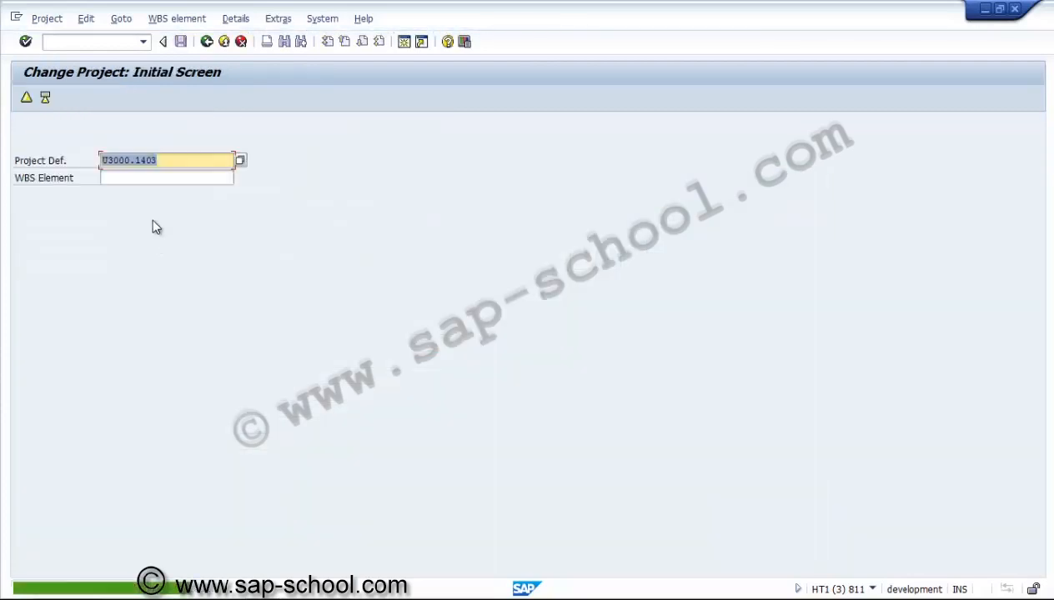
# Display project U3000.1403 to review its WBS structure, then leave the transaction
pyautogui.click(46, 18)
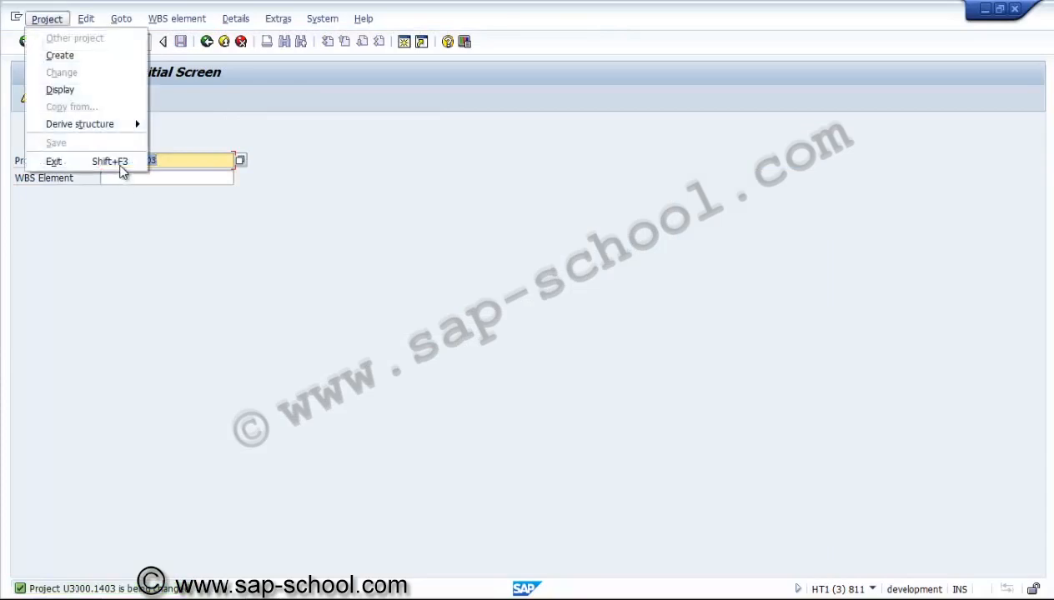
pyautogui.click(60, 89)
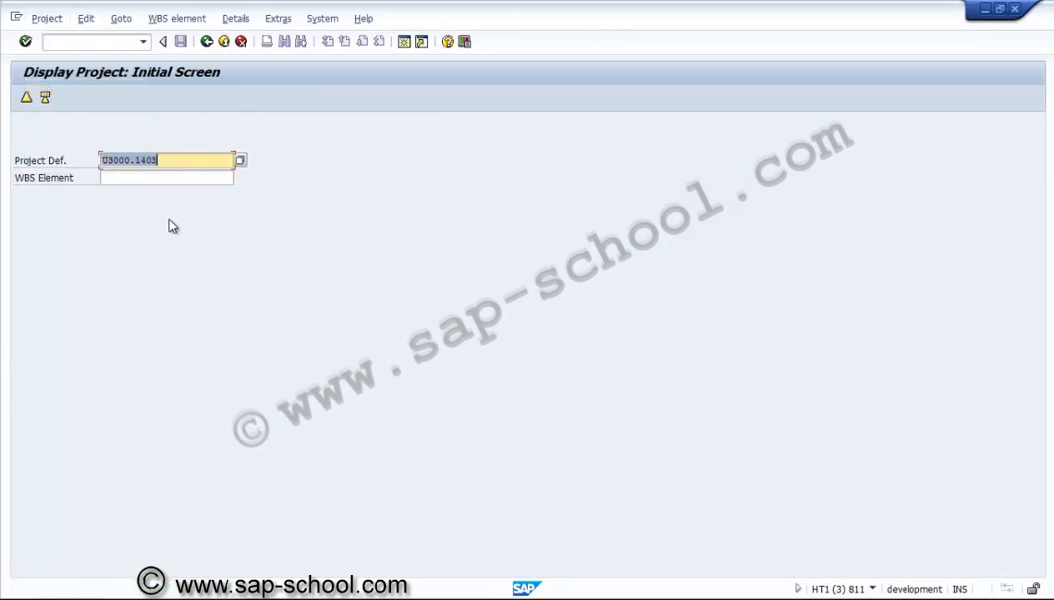
pyautogui.press('Return')
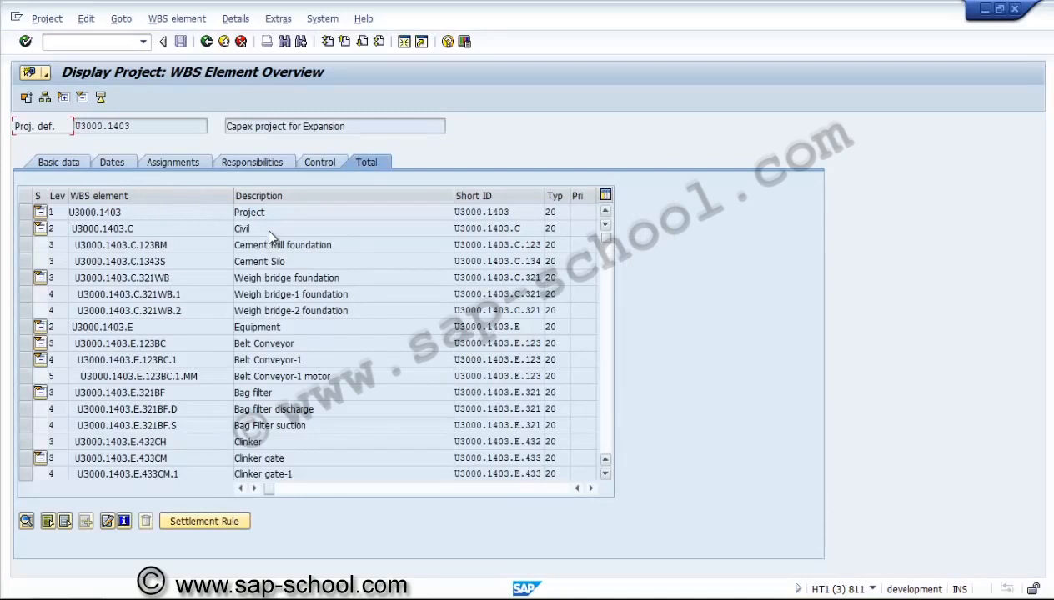
pyautogui.scroll(-5, 317, 235)
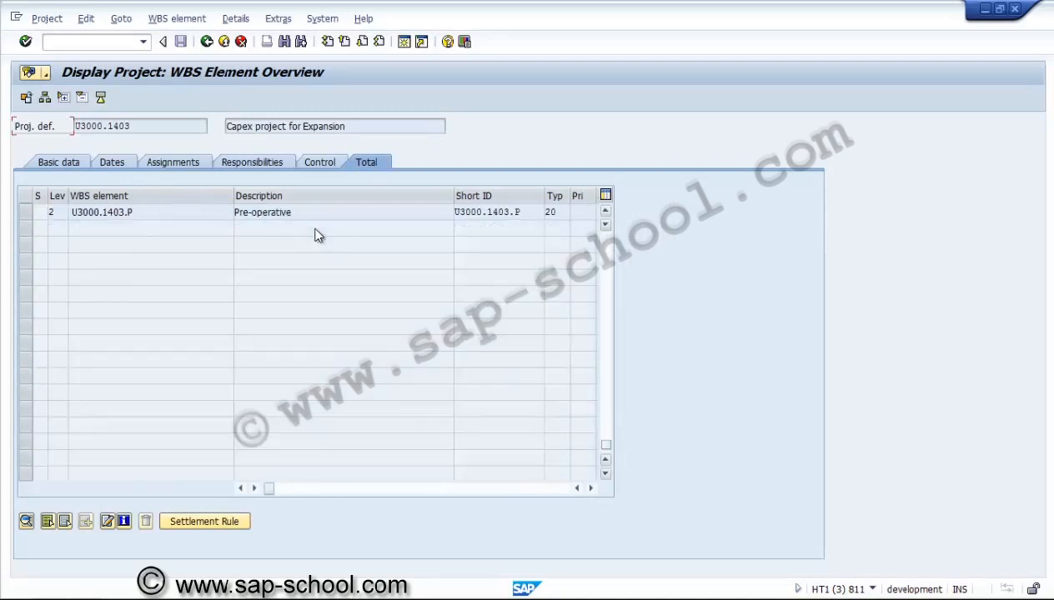
pyautogui.scroll(5, 278, 243)
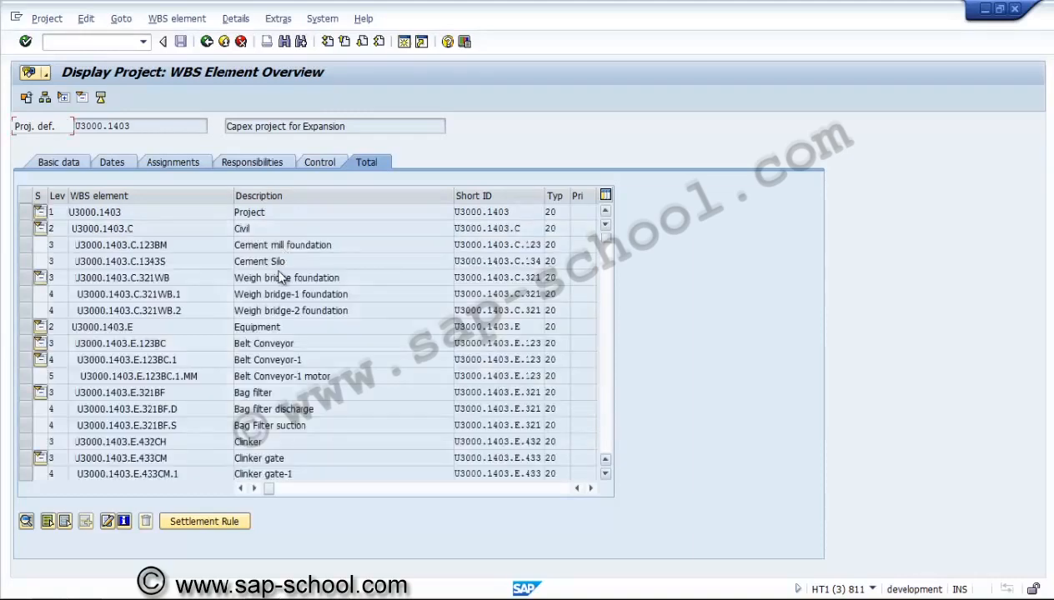
pyautogui.press('F3')
pyautogui.press('F3')
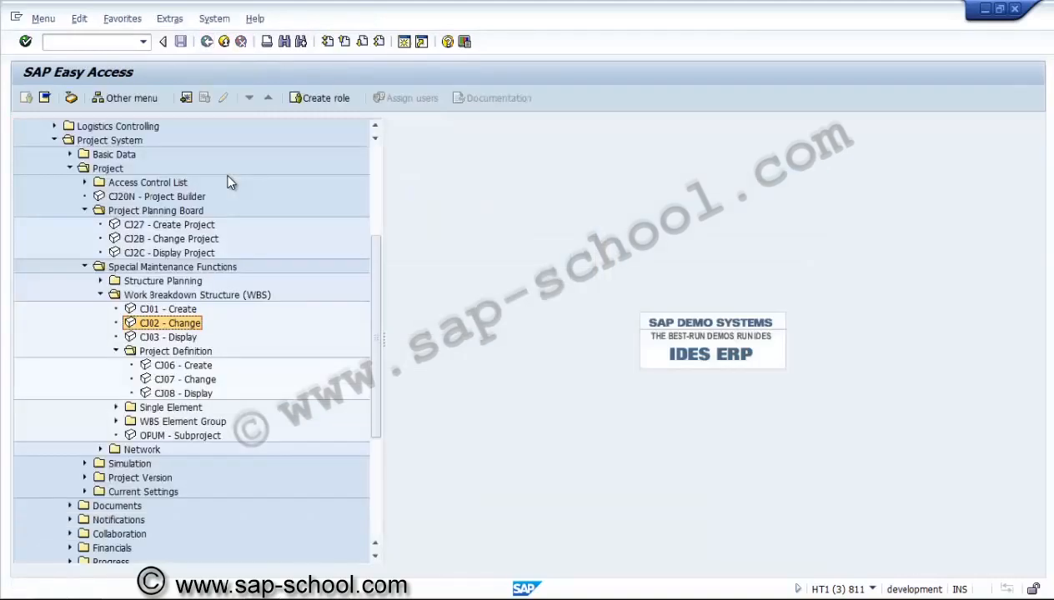
# Open the single WBS element Create transaction for project U3000.1403
pyautogui.click(116, 351)
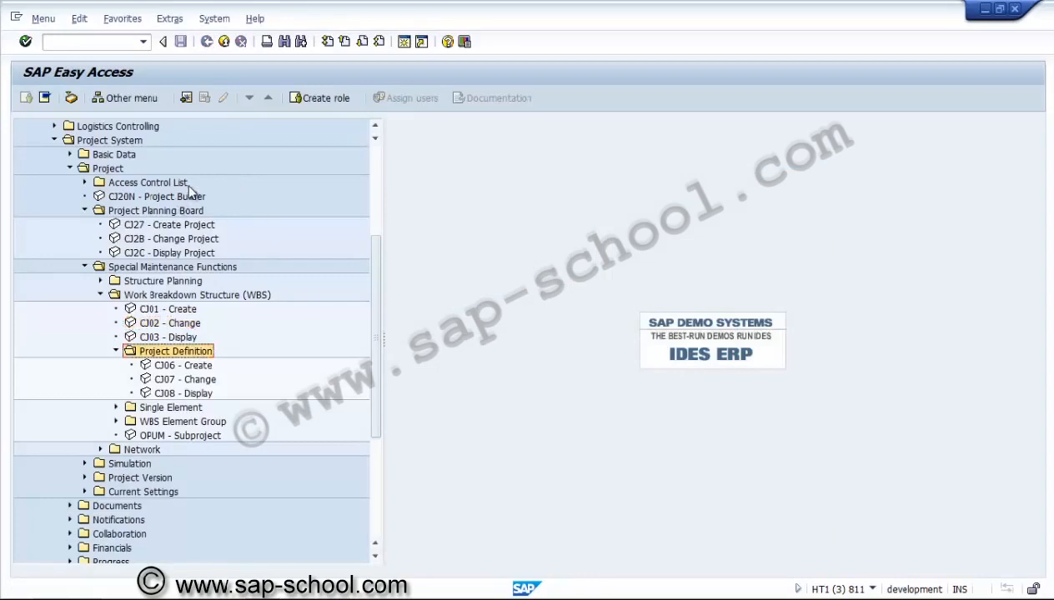
pyautogui.click(116, 365)
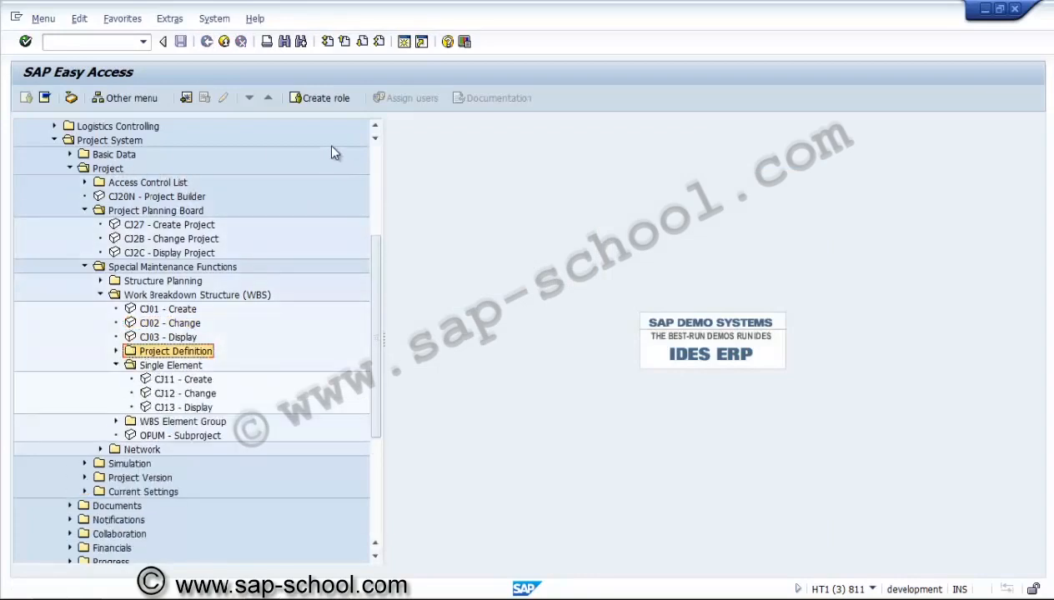
pyautogui.press('Down')
pyautogui.press('Down')
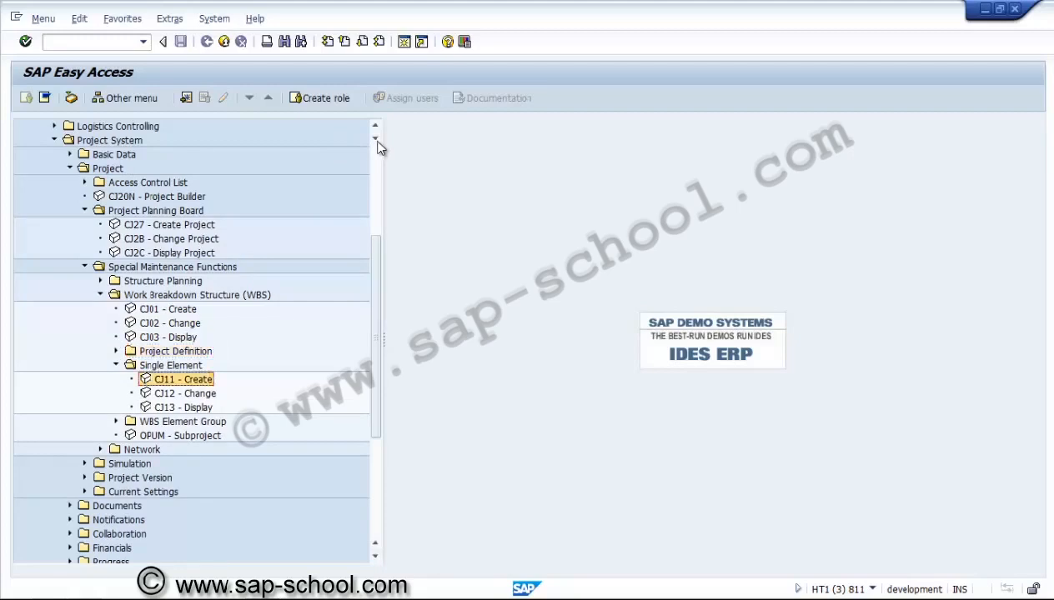
pyautogui.press('Return')
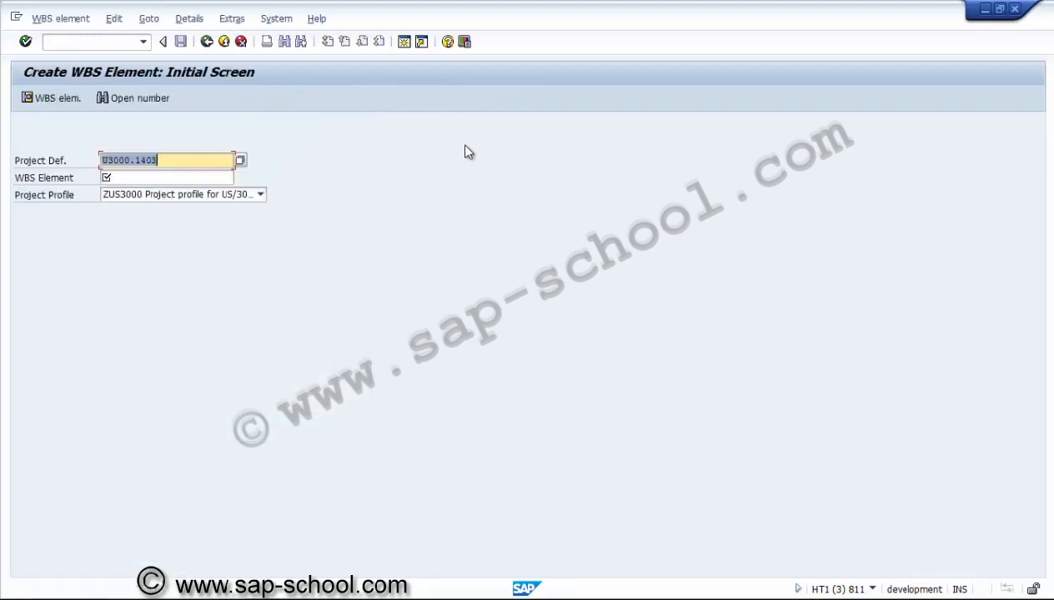
pyautogui.click(201, 236)
pyautogui.click(193, 177)
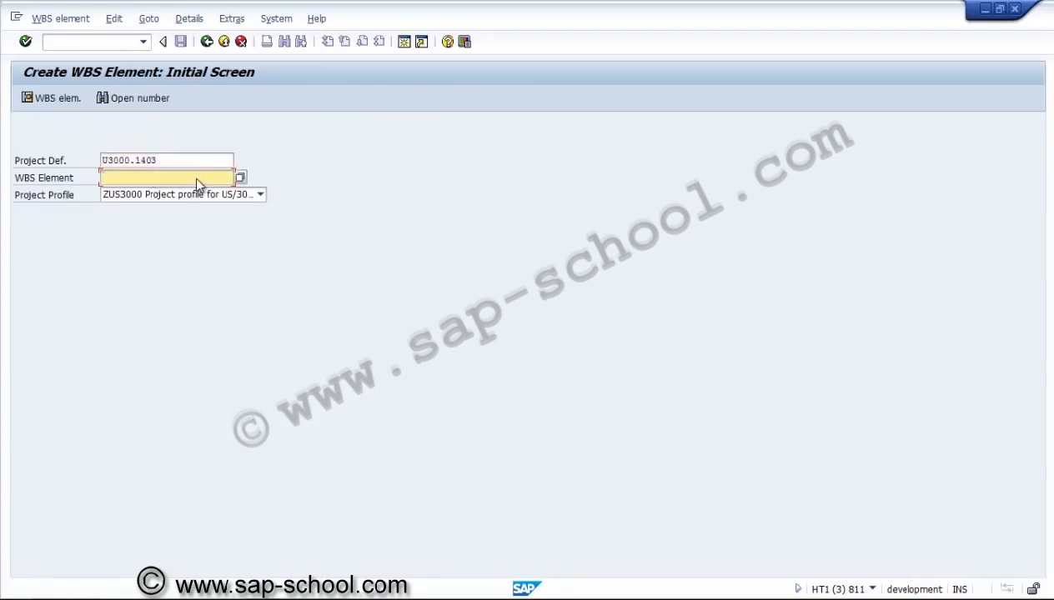
pyautogui.click(241, 42)
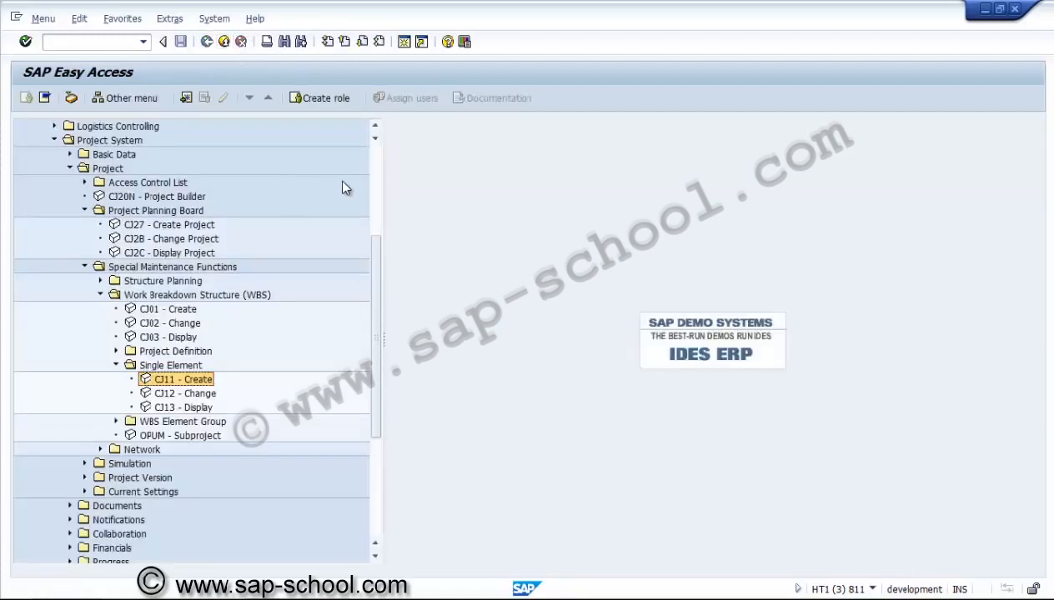
# Collapse the Project System menu folders and start the Project Builder transaction CJ20N
pyautogui.press('Down')
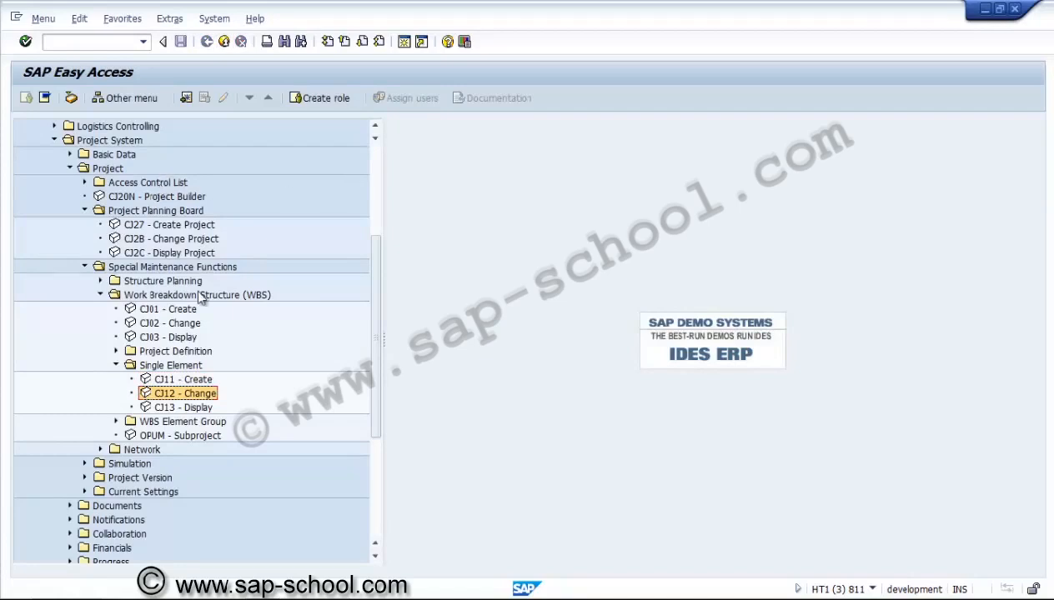
pyautogui.press('Left')
pyautogui.press('Left')
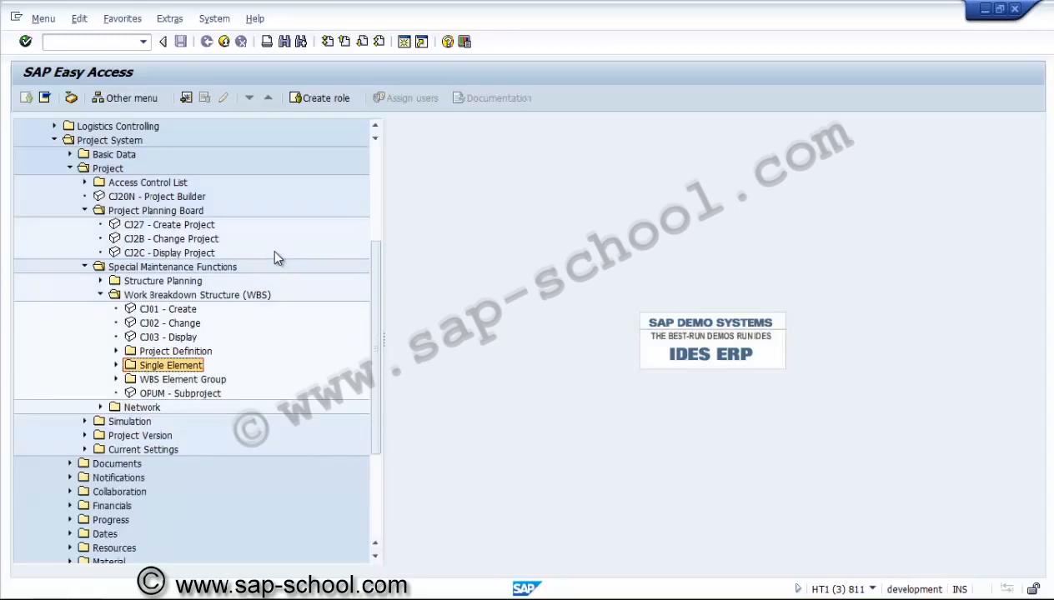
pyautogui.press('Down')
pyautogui.press('Right')
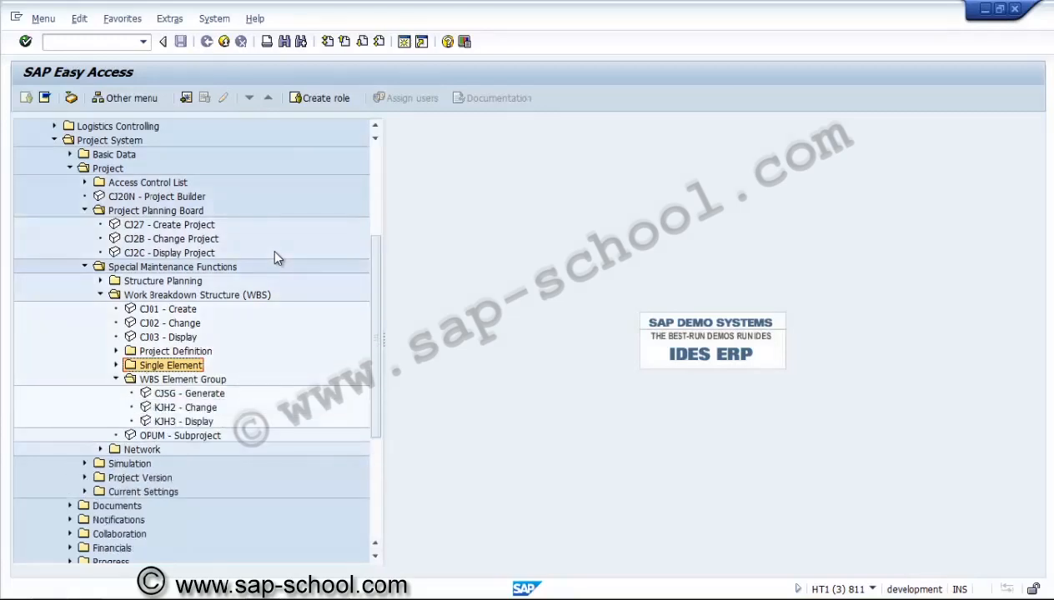
pyautogui.press('Left')
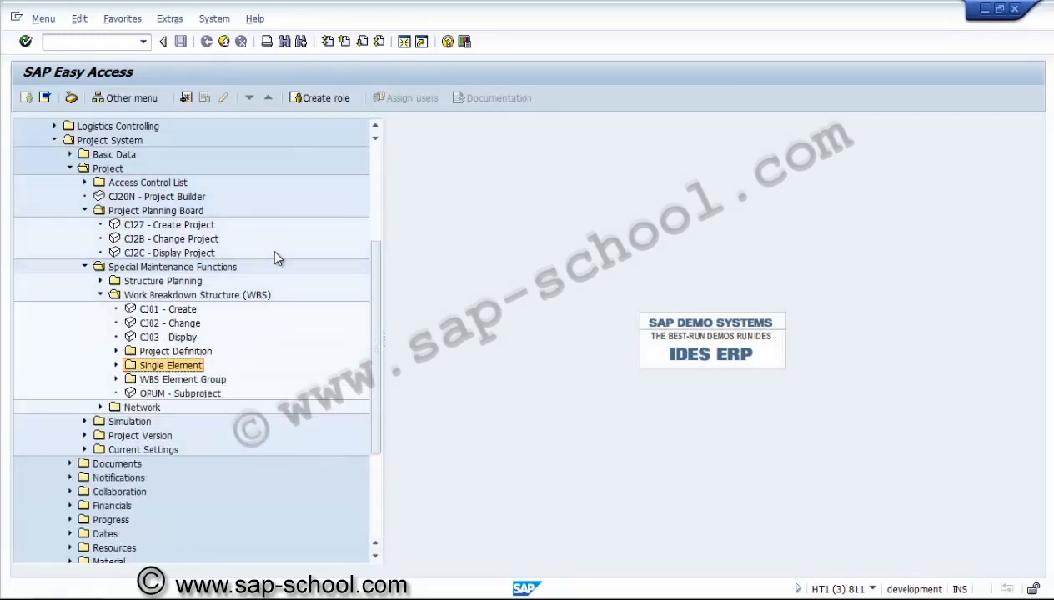
pyautogui.press('Down')
pyautogui.press('Down')
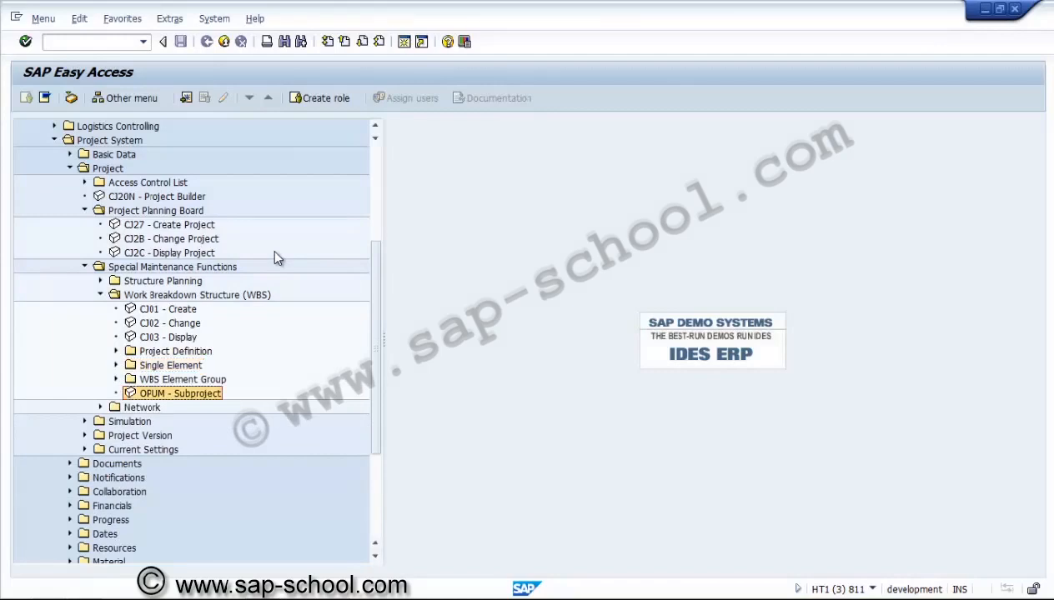
pyautogui.press('Left')
pyautogui.press('Left')
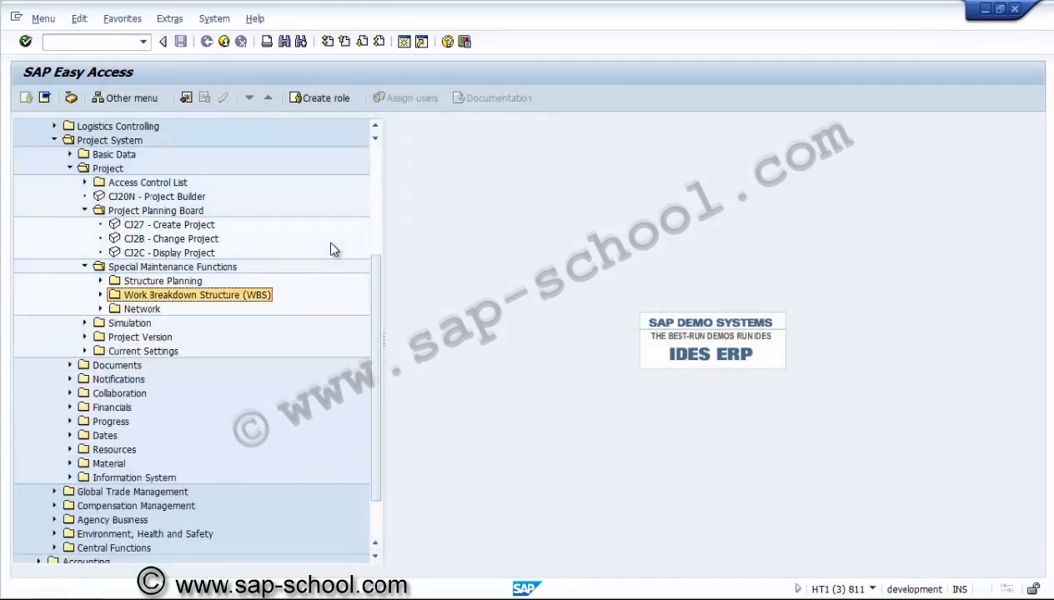
pyautogui.press('Up')
pyautogui.press('Right')
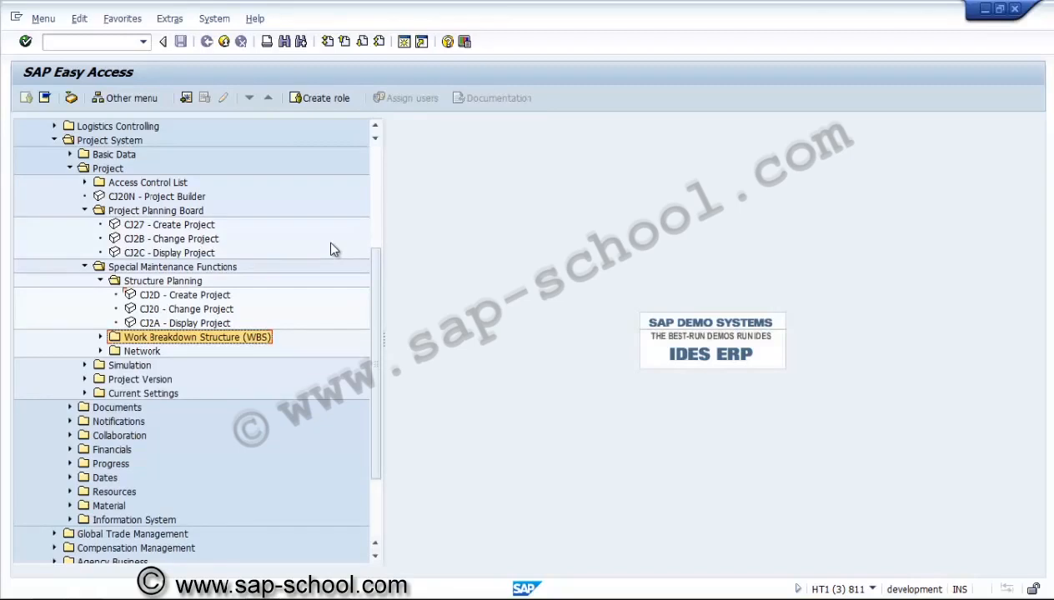
pyautogui.press('Up')
pyautogui.press('Up')
pyautogui.press('Up')
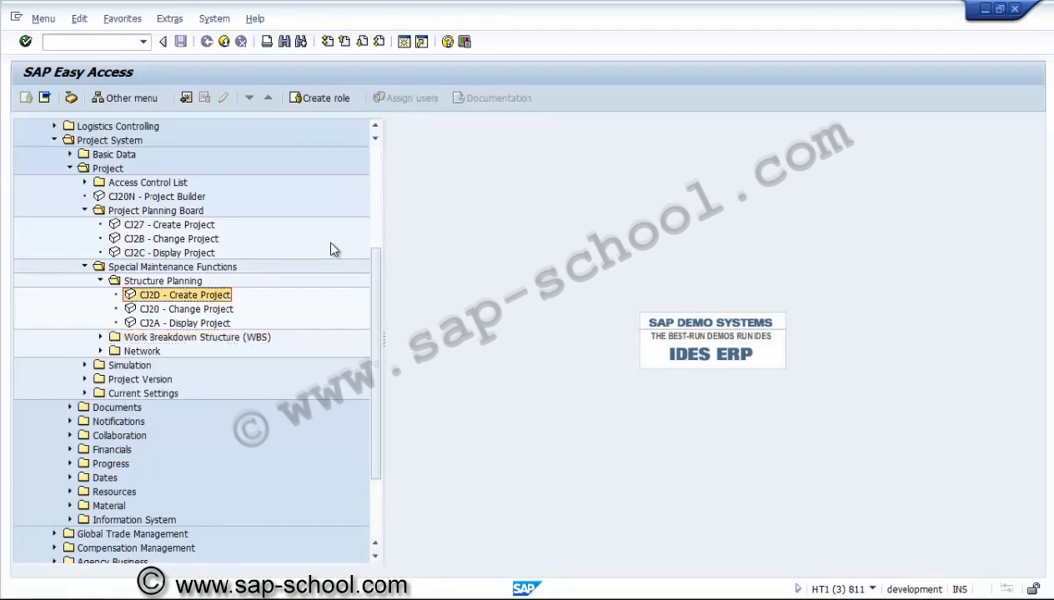
pyautogui.press('Left')
pyautogui.press('Left')
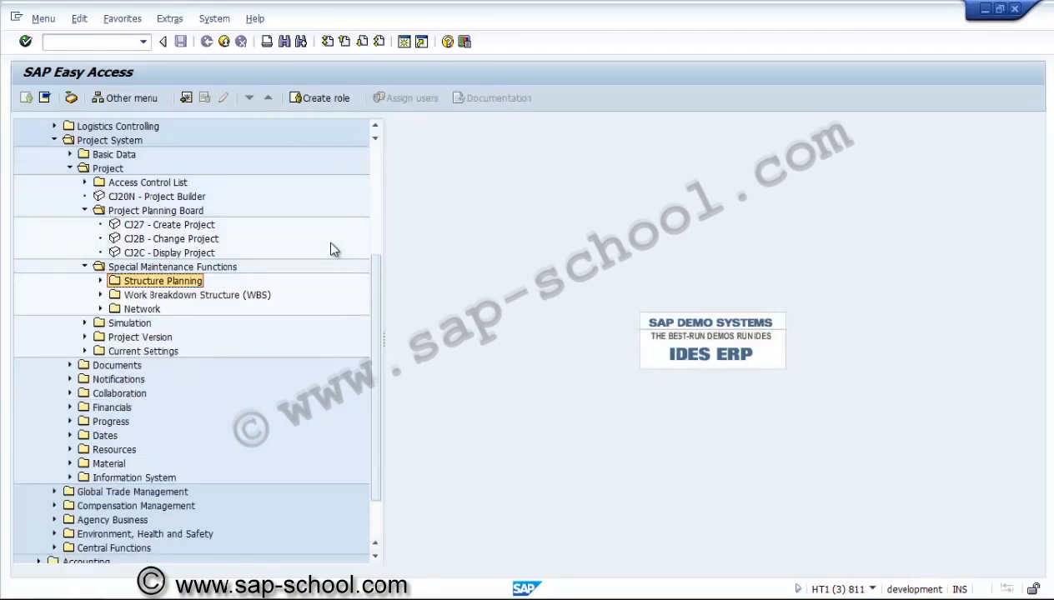
pyautogui.press('Up')
pyautogui.press('Up')
pyautogui.press('Up')
pyautogui.press('Up')
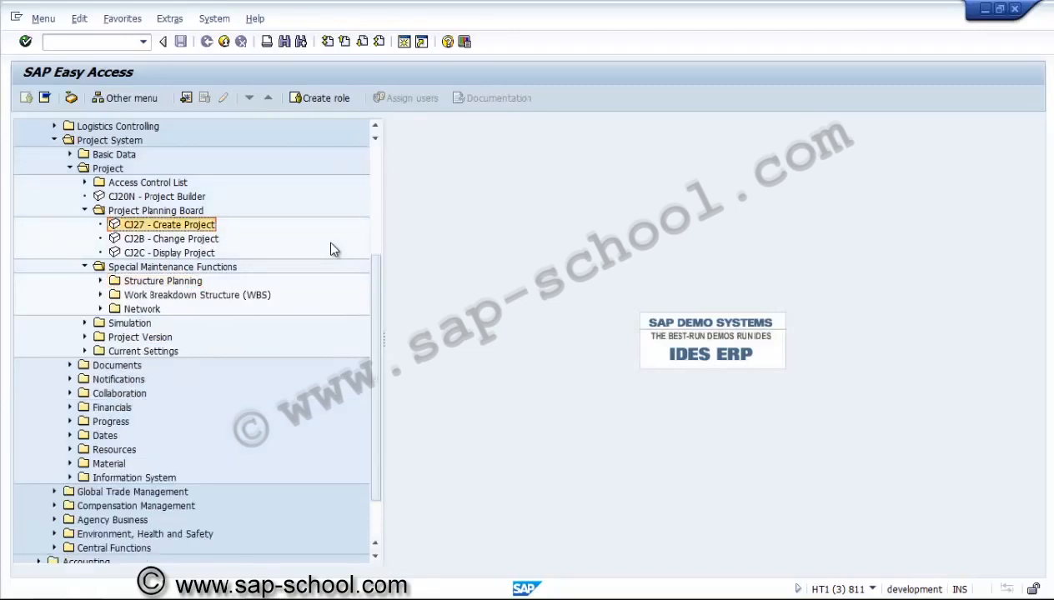
pyautogui.press('Left')
pyautogui.press('Left')
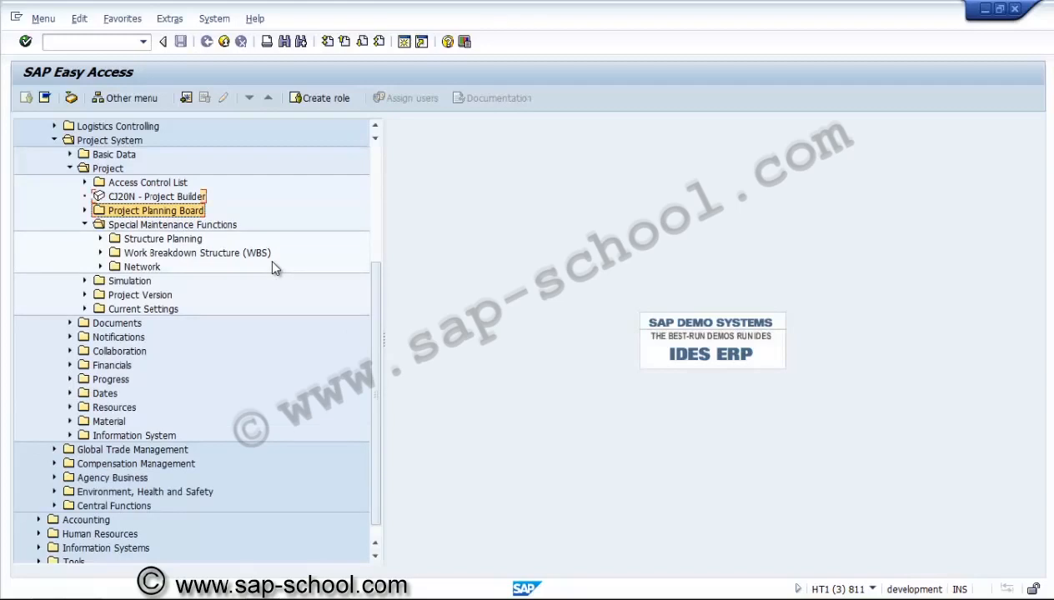
pyautogui.press('Up')
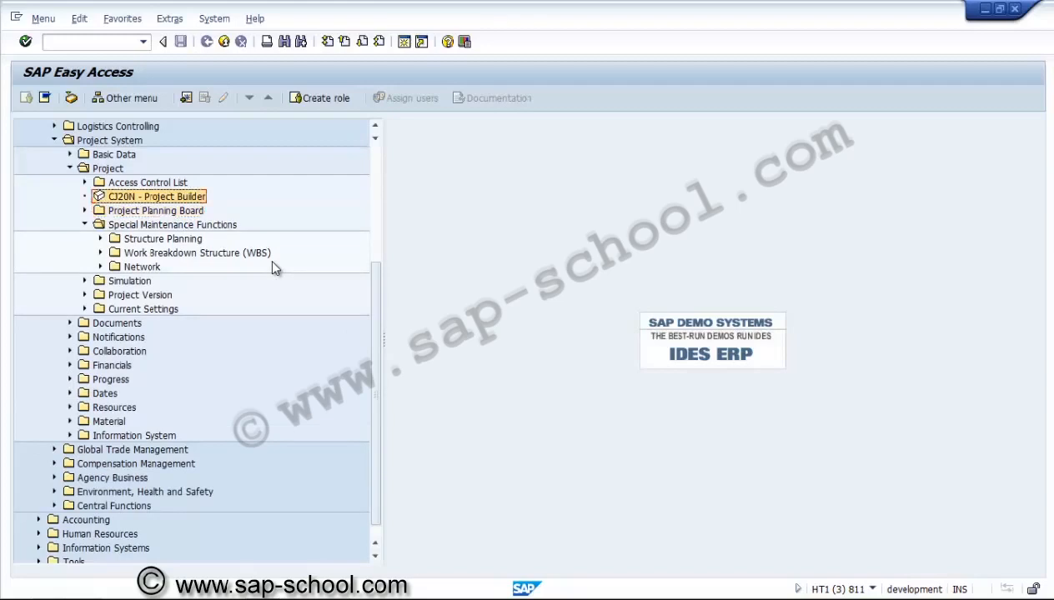
pyautogui.press('Return')
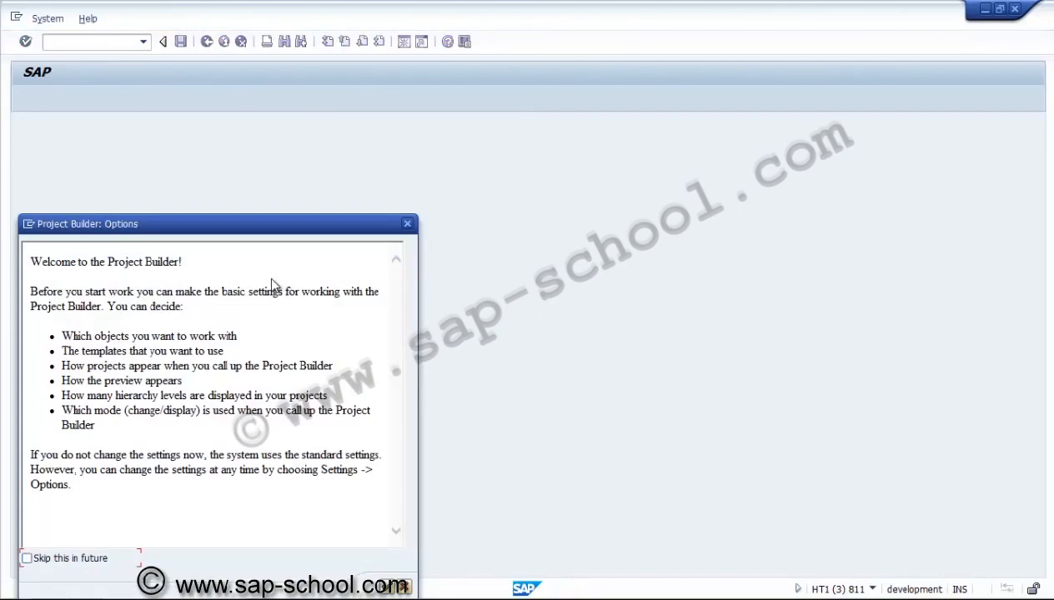
# Skip the Project Builder welcome screen in future and confirm user options with Structural display and C Change editing mode
pyautogui.press('space')
pyautogui.press('Return')
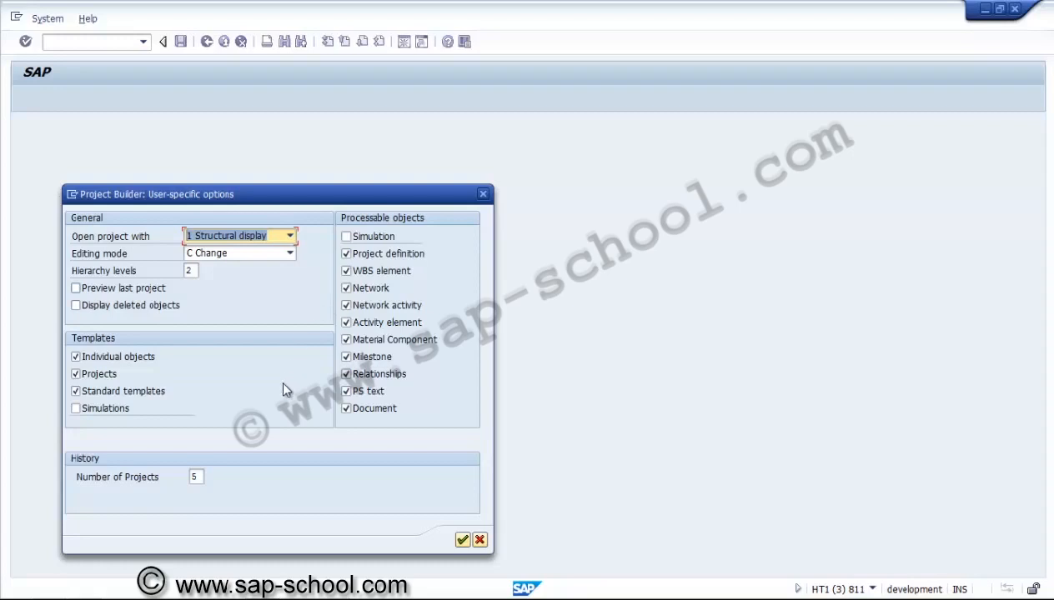
pyautogui.press('Tab')
pyautogui.press('Tab')
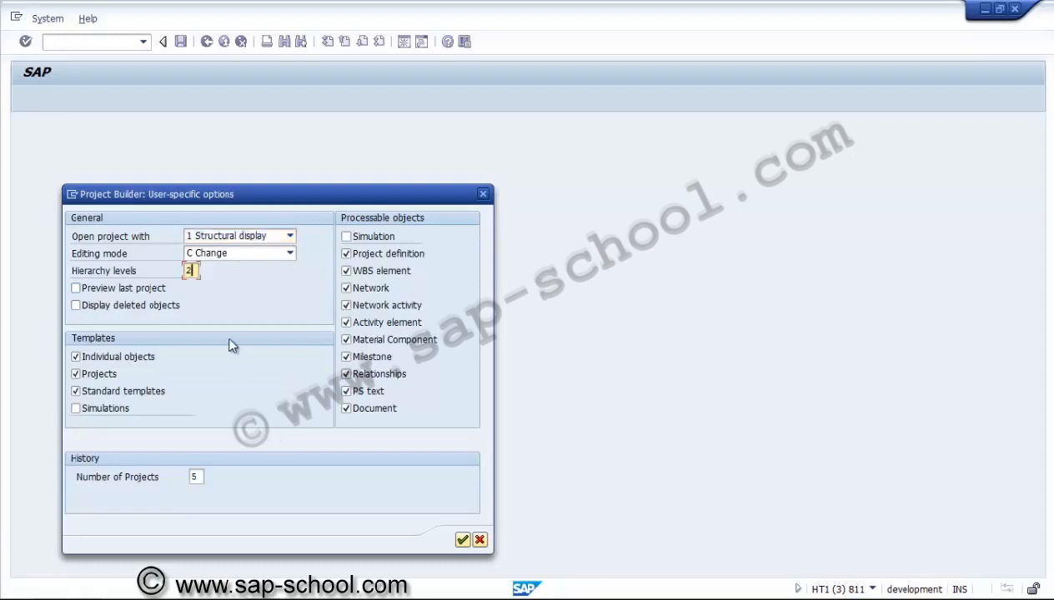
pyautogui.hotkey('shift', 'Tab')
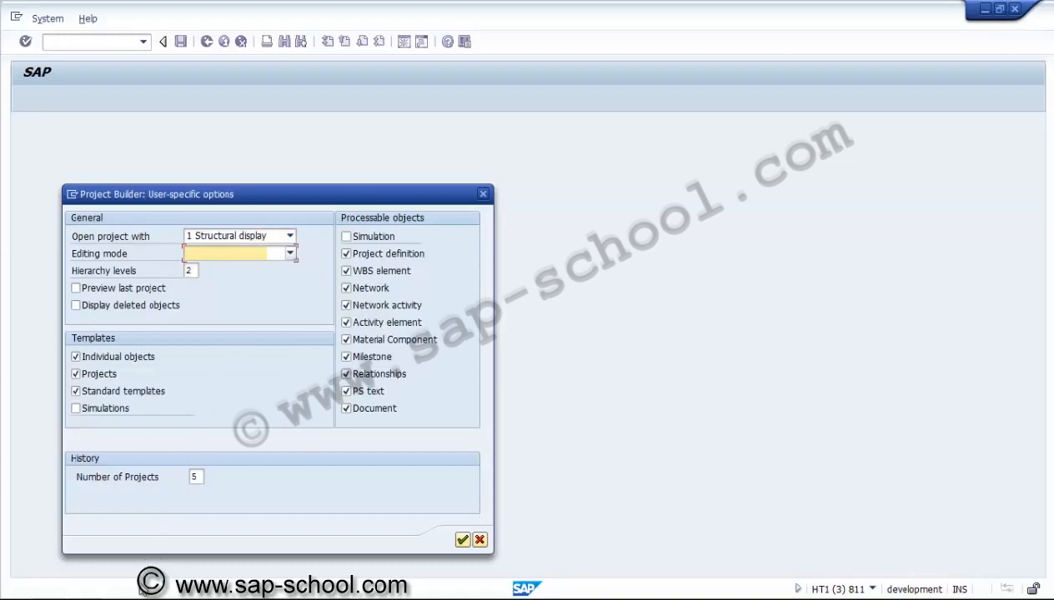
pyautogui.press('F4')
pyautogui.click(193, 435)
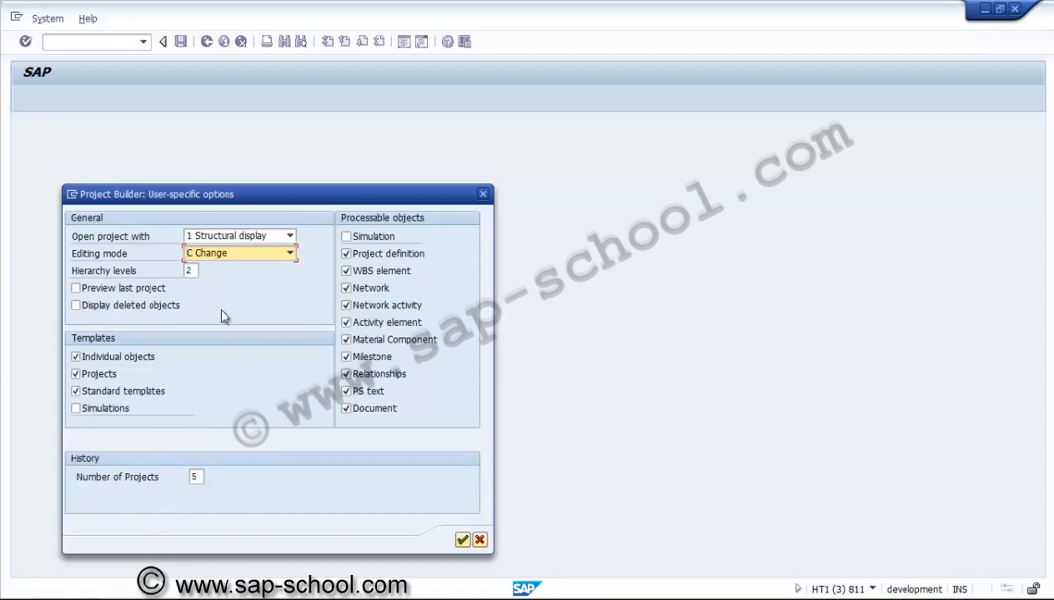
pyautogui.press('Return')
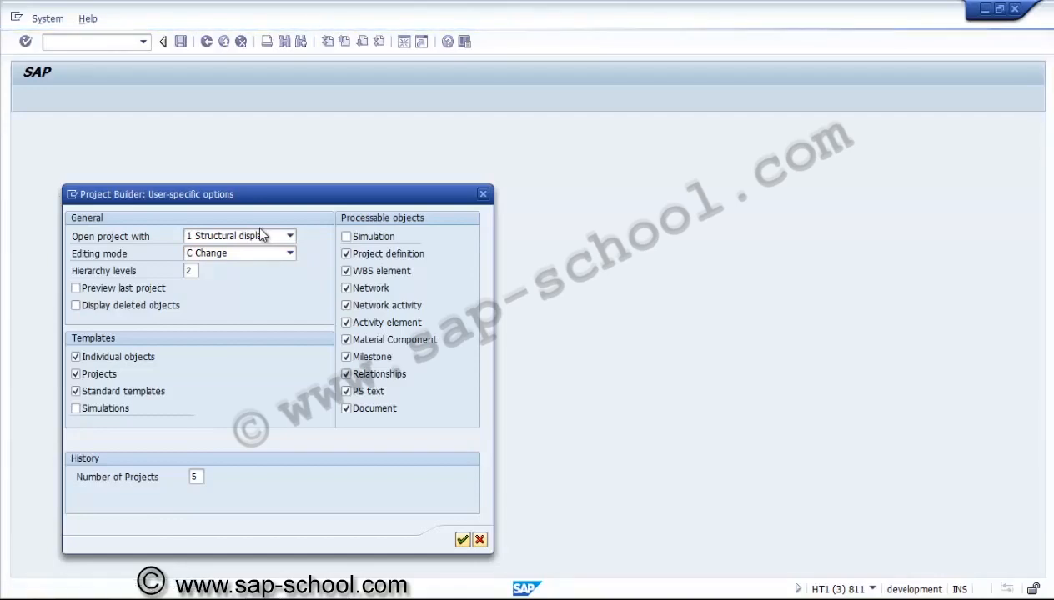
pyautogui.press('Return')
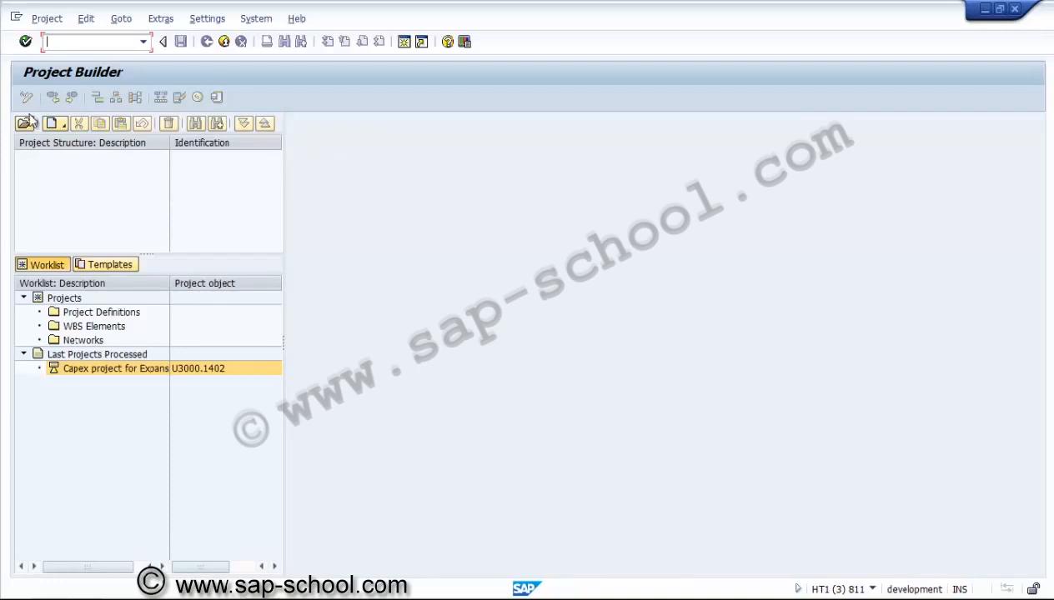
# Open project definition U3000.1401 in the Project Builder
pyautogui.click(27, 234)
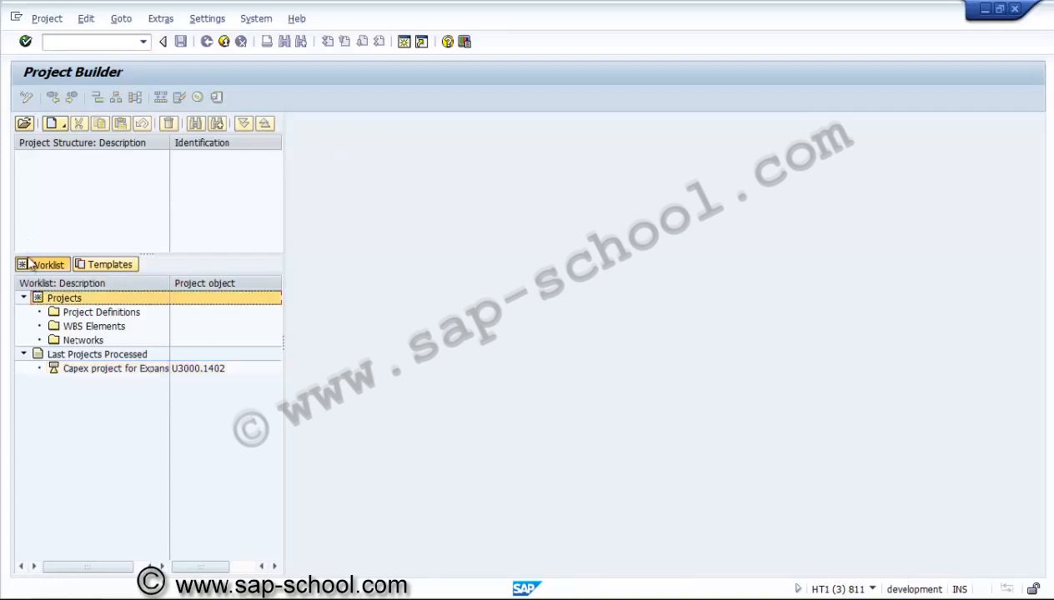
pyautogui.click(25, 100)
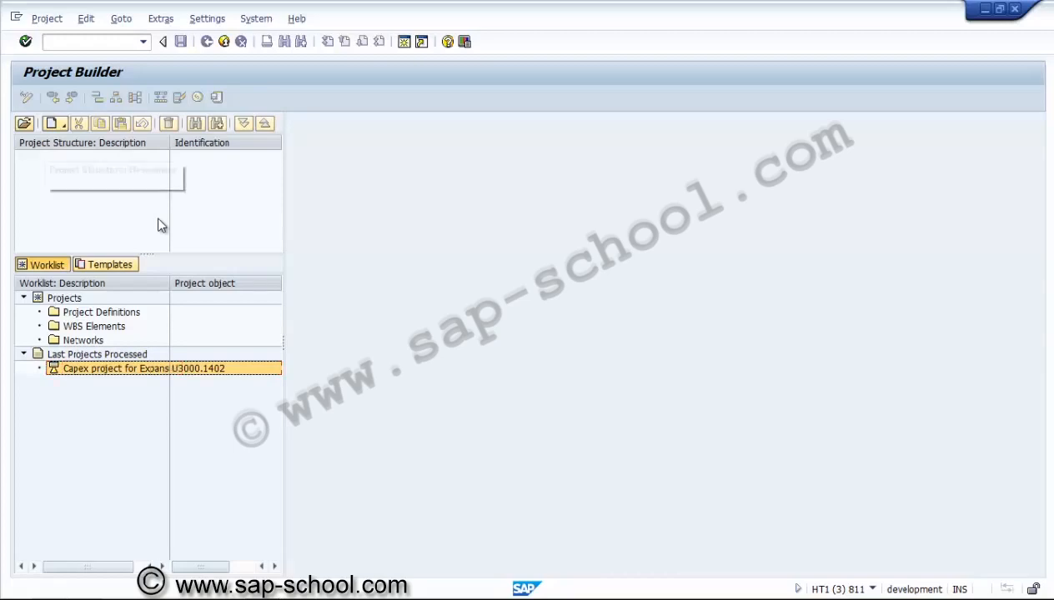
pyautogui.click(24, 124)
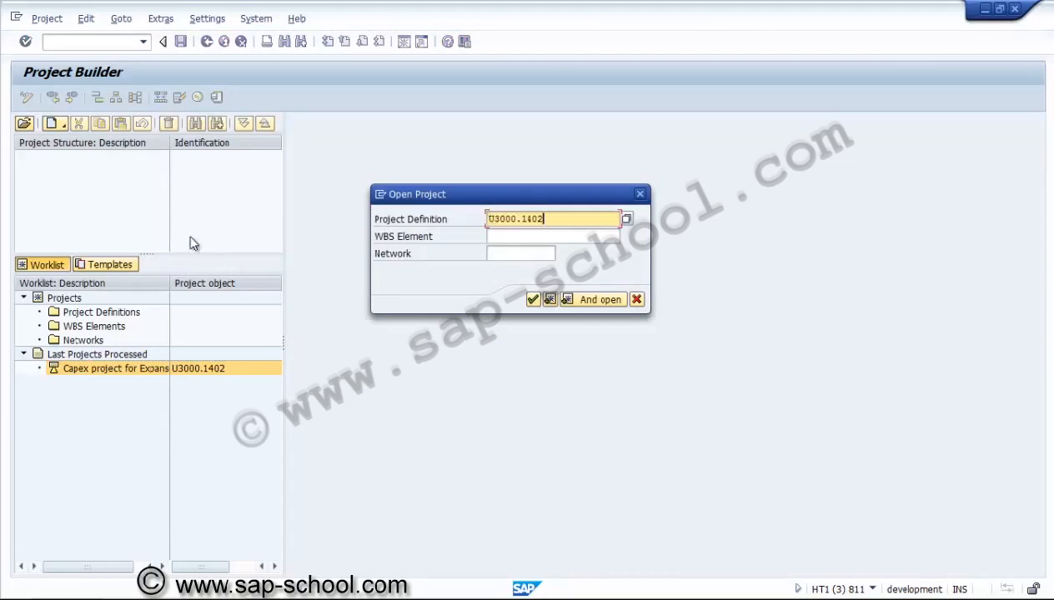
pyautogui.press('Return')
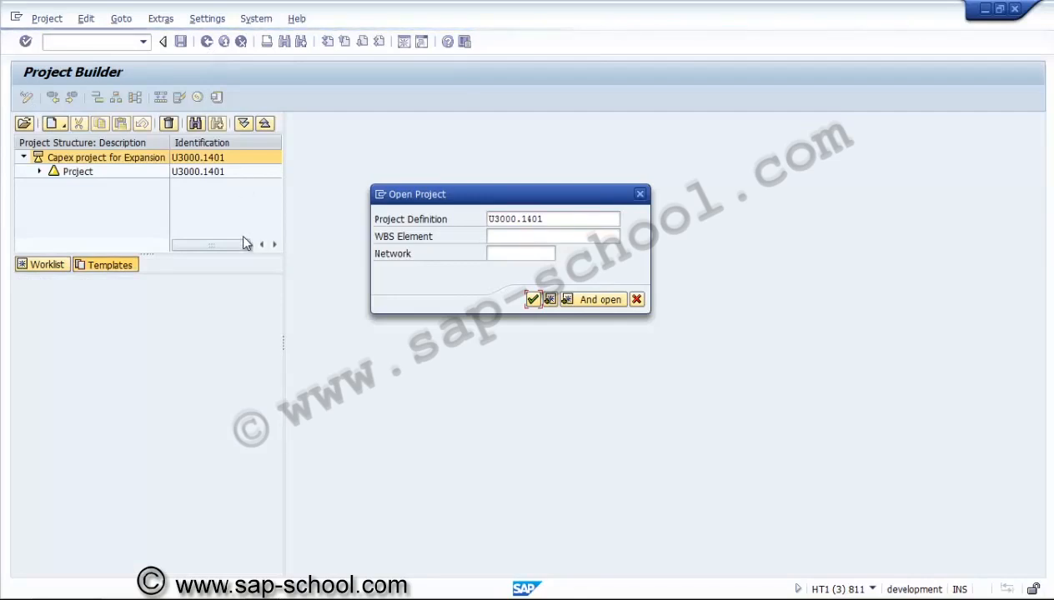
# Expand the whole project structure and review the project definition's Control, Administration and Basic data tabs
pyautogui.click(166, 160)
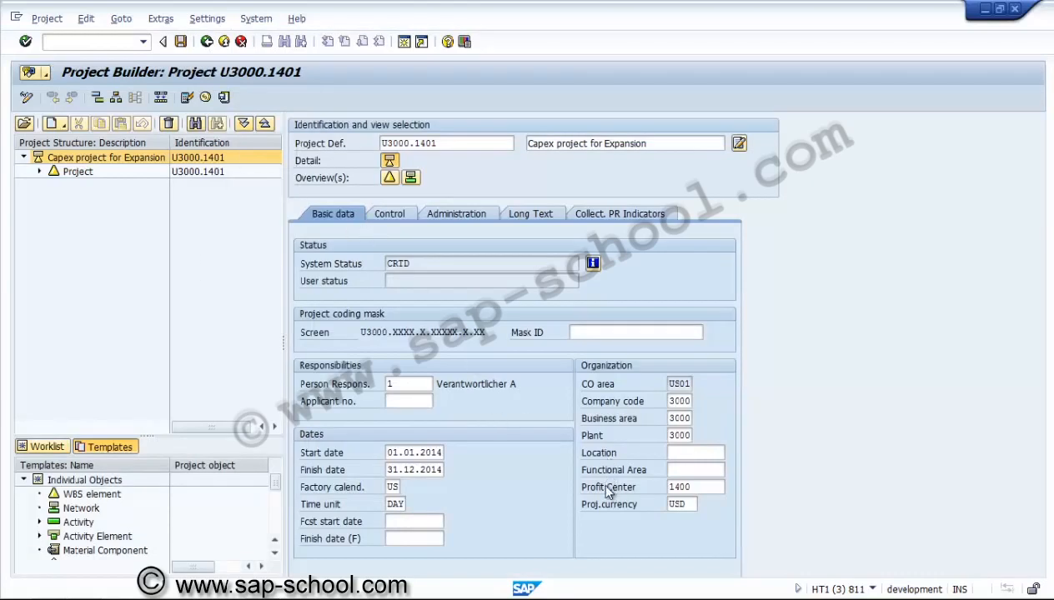
pyautogui.click(244, 123)
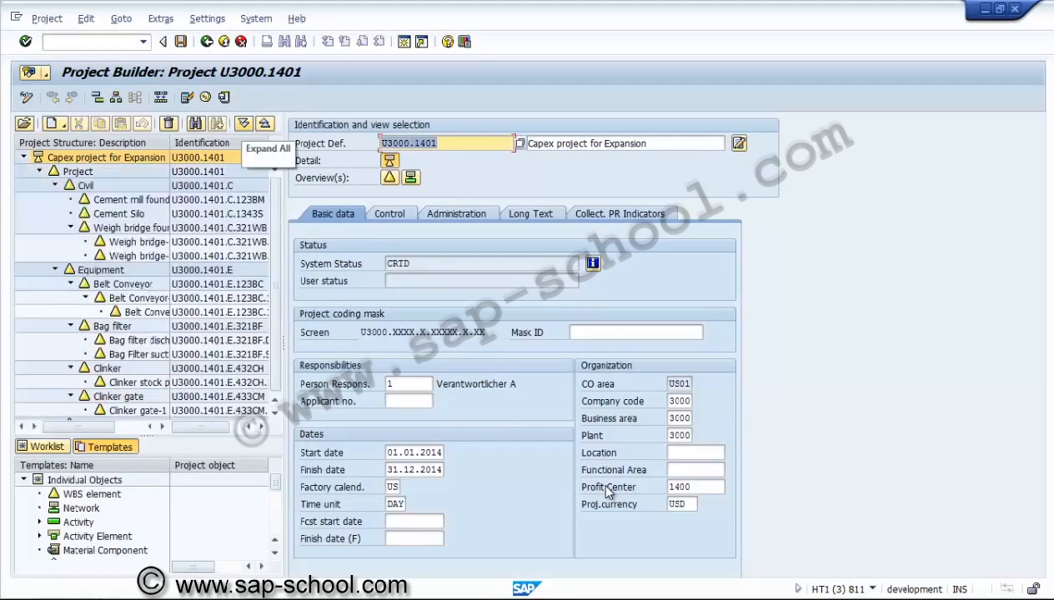
pyautogui.moveTo(274, 271)
pyautogui.mouseDown()
pyautogui.moveTo(274, 280)
pyautogui.moveTo(274, 271)
pyautogui.mouseUp()
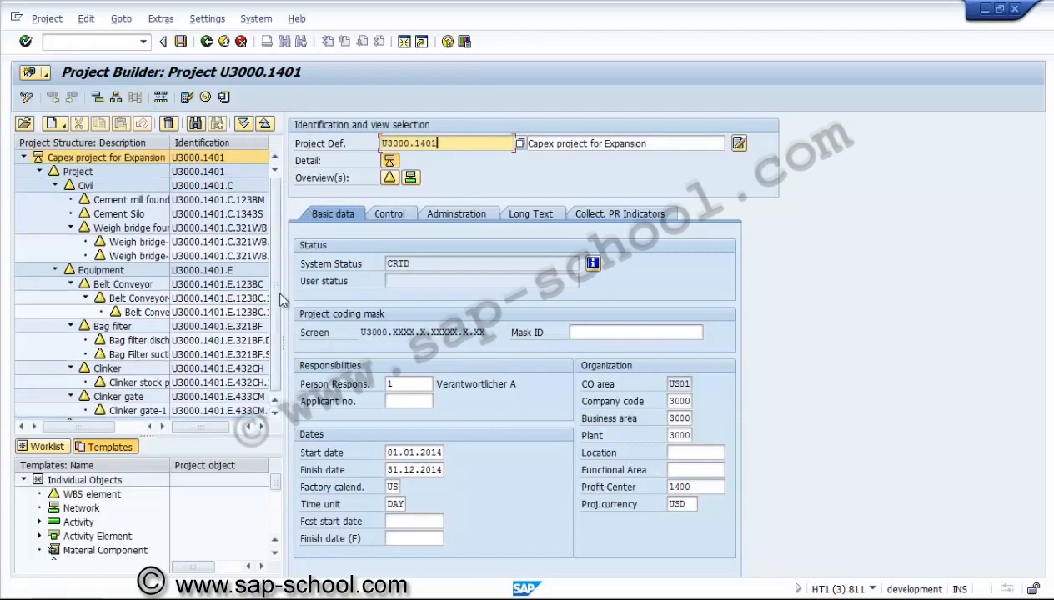
pyautogui.hotkey('ctrl', 'pagedown')
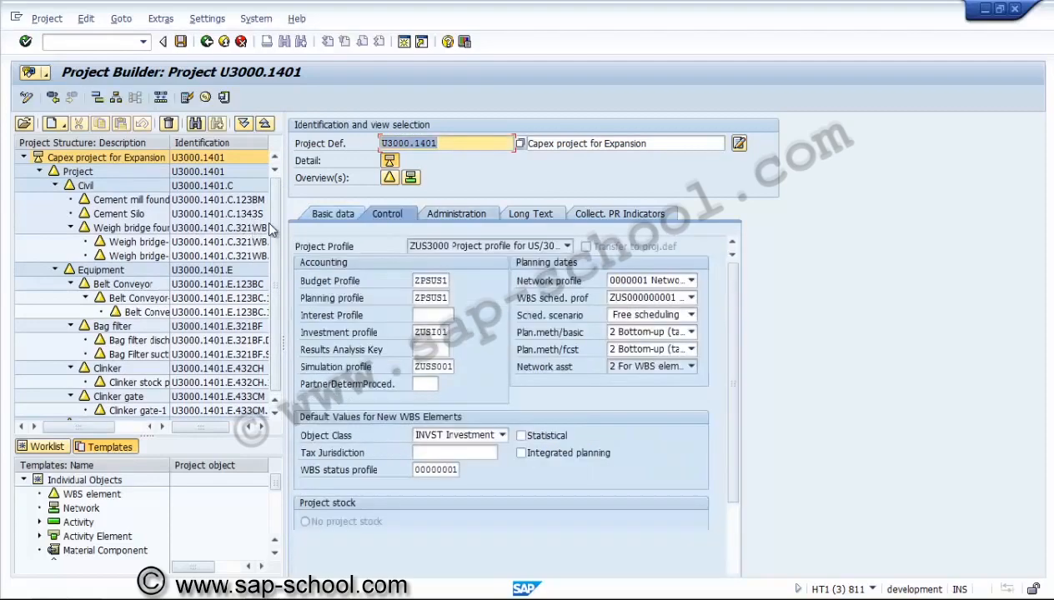
pyautogui.click(460, 216)
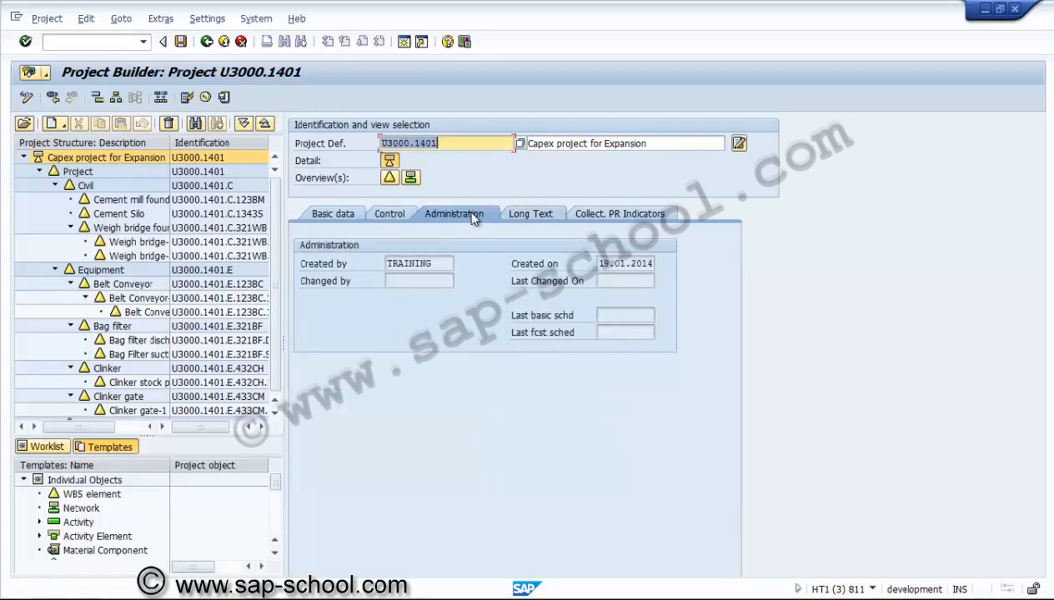
pyautogui.click(530, 214)
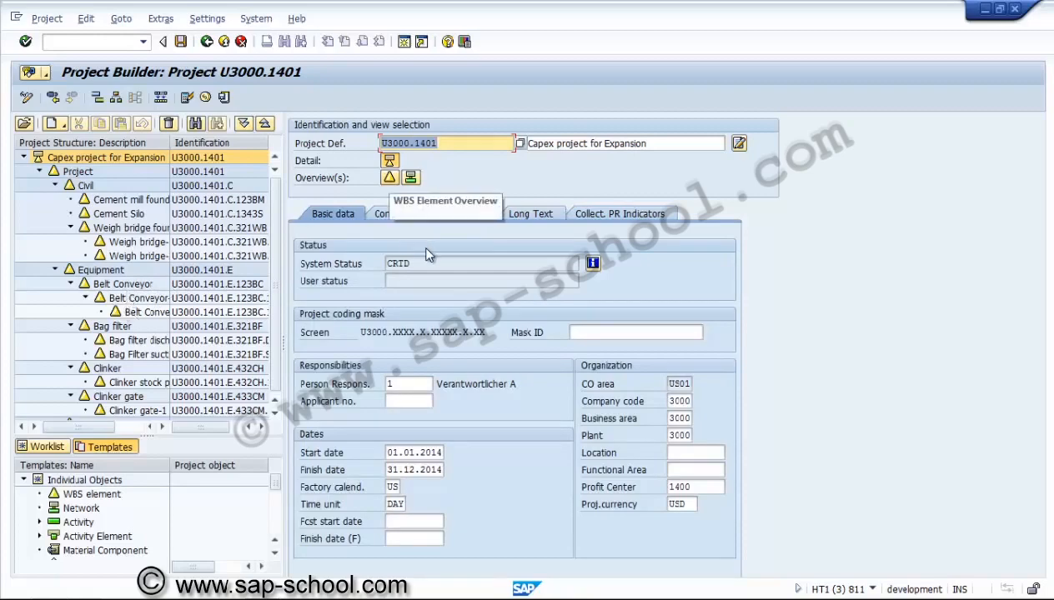
# Open the WBS element overview and review its basic data and responsibilities for all elements
pyautogui.click(390, 178)
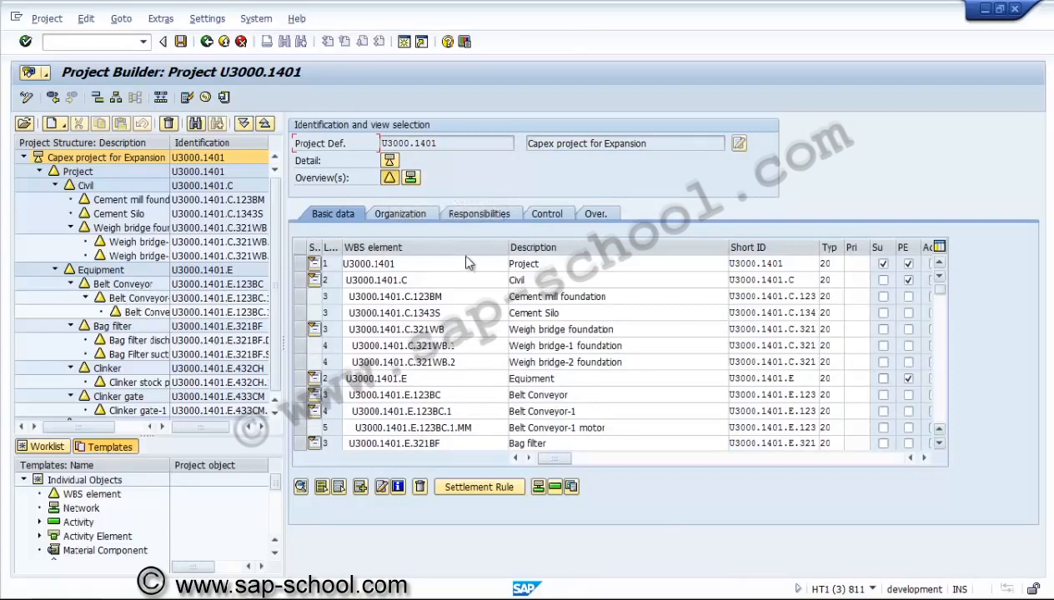
pyautogui.scroll(-3, 458, 260)
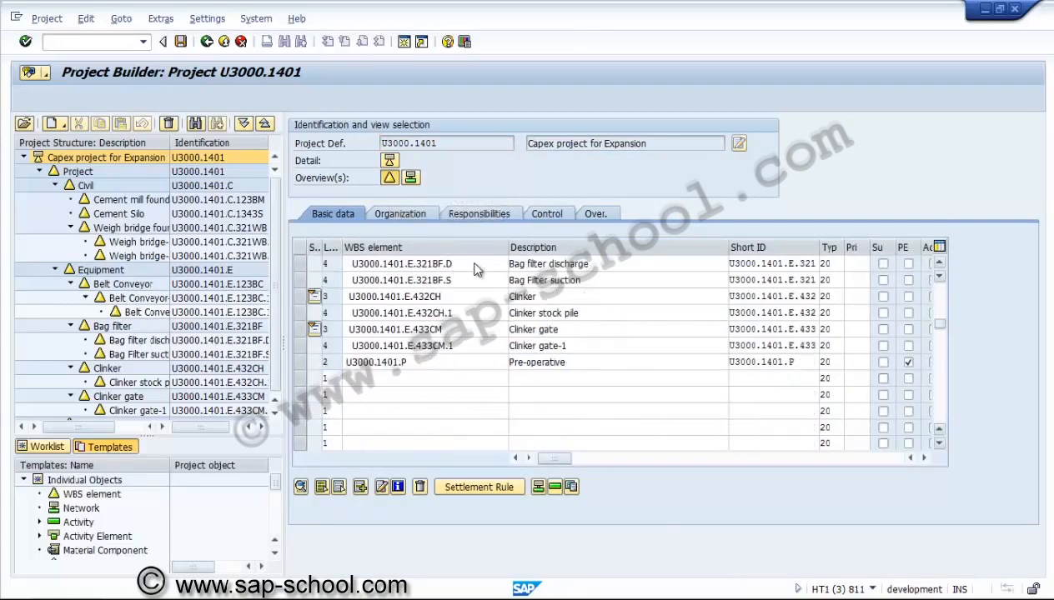
pyautogui.scroll(3, 364, 272)
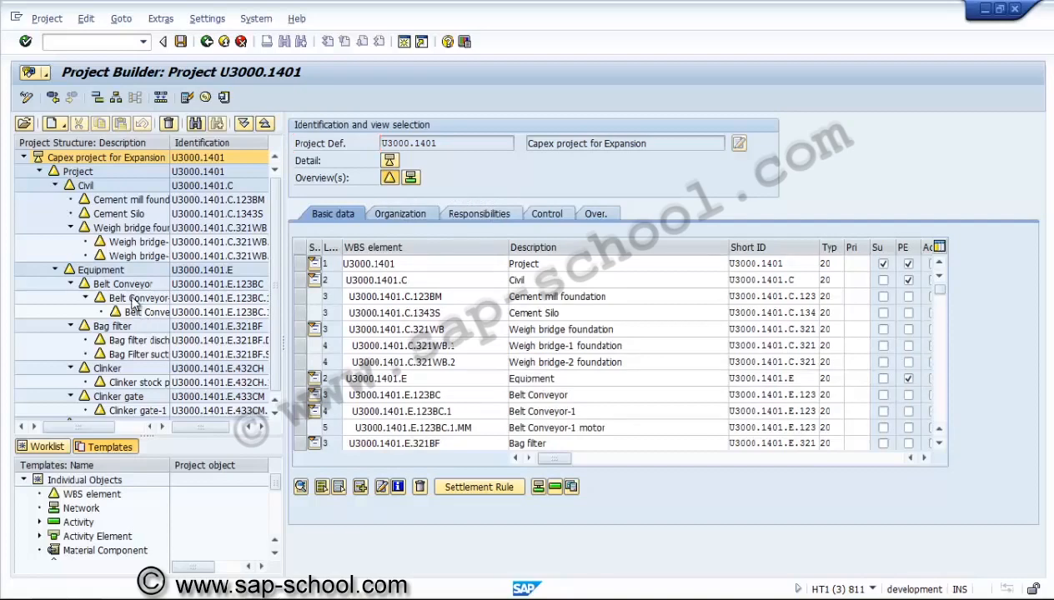
pyautogui.click(400, 214)
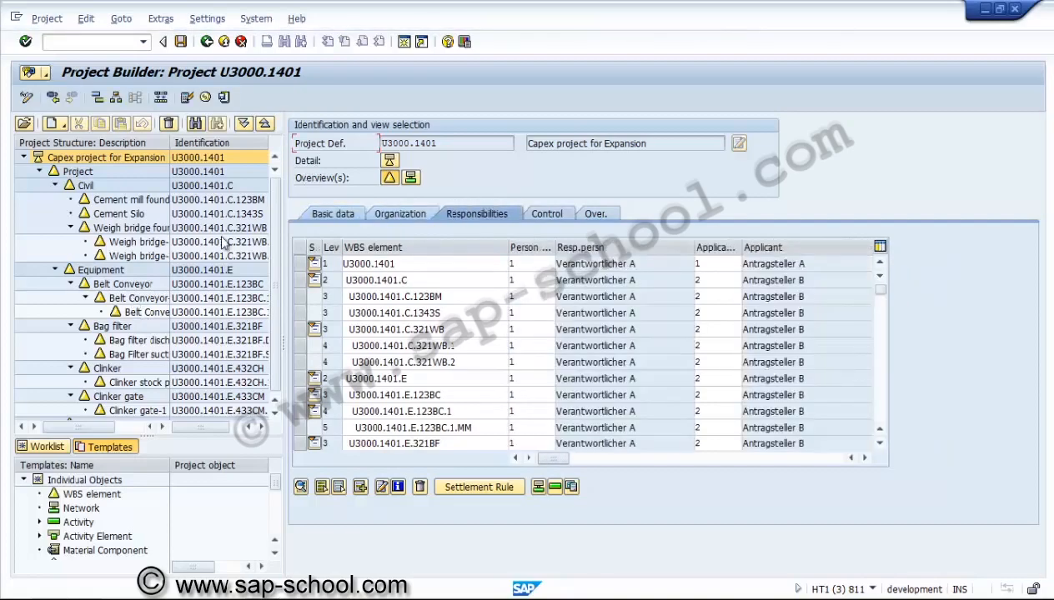
# Review the WBS overview's Control and Over. tabs, then open the detail view of WBS element U3000.1401.C.123BM
pyautogui.hotkey('ctrl', 'pagedown')
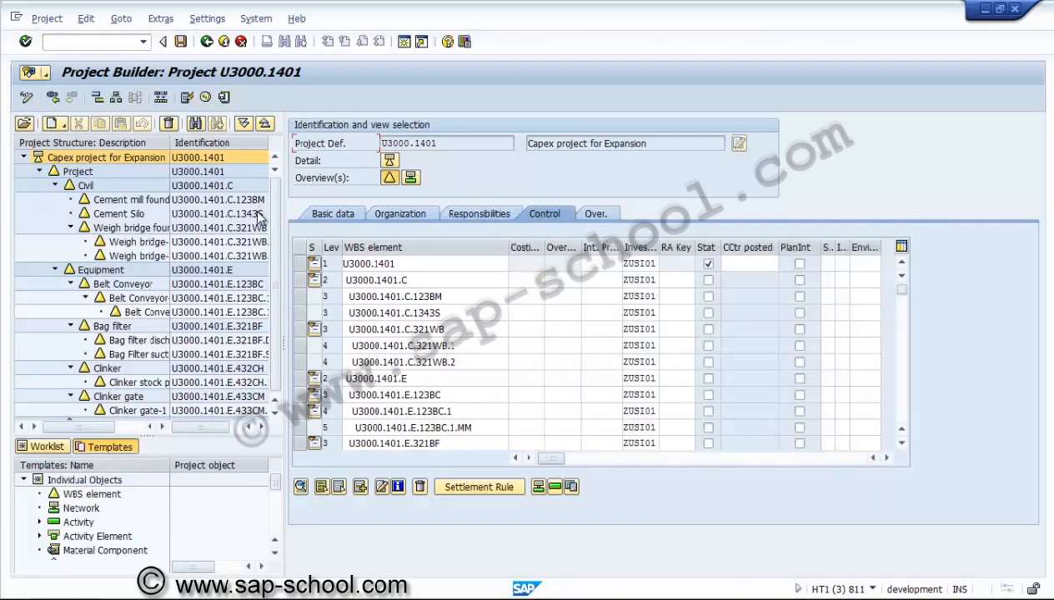
pyautogui.hotkey('ctrl', 'pagedown')
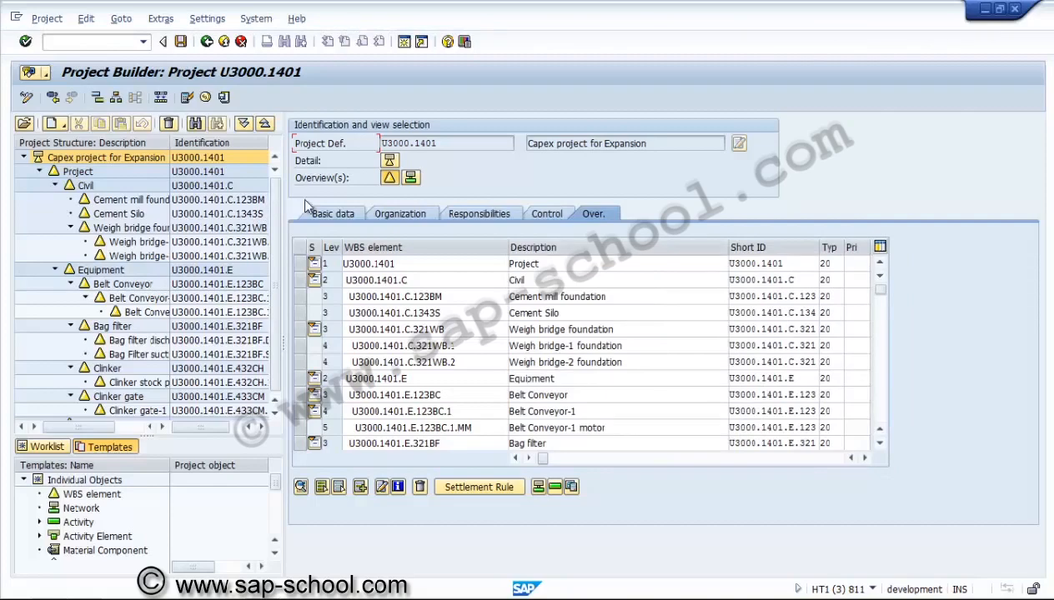
pyautogui.moveTo(542, 458)
pyautogui.mouseDown()
pyautogui.moveTo(767, 458)
pyautogui.moveTo(542, 458)
pyautogui.mouseUp()
pyautogui.click(300, 297)
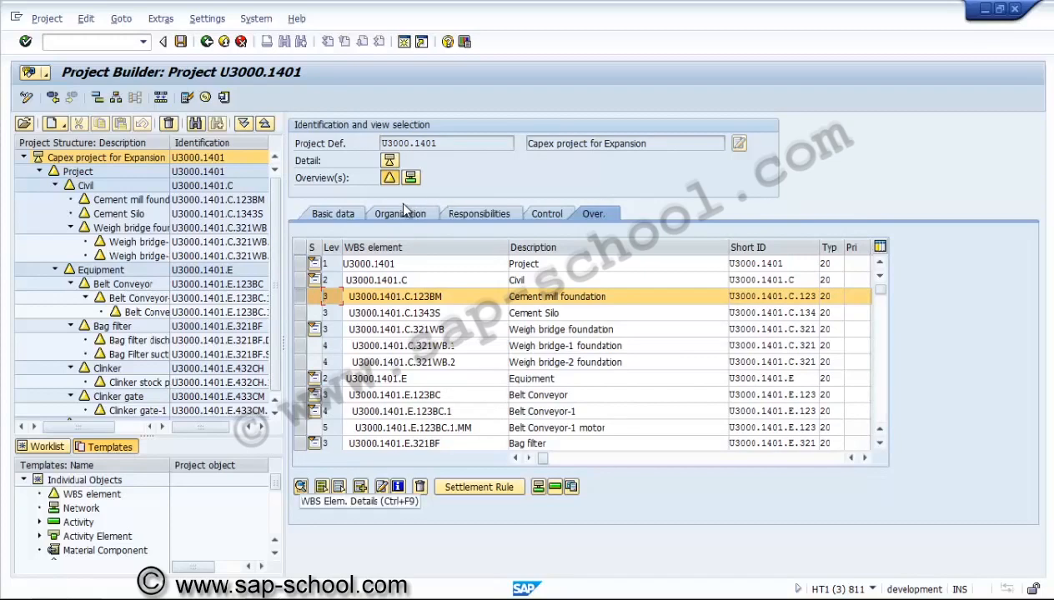
pyautogui.click(300, 487)
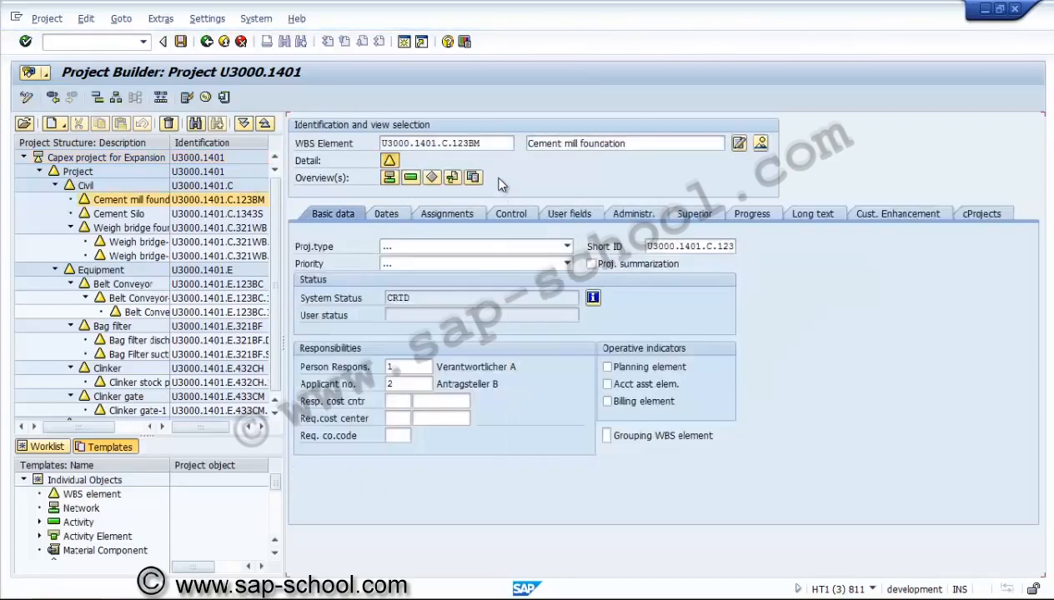
# Review the WBS element's Dates, Assignments, Control, Administration and User fields tabs
pyautogui.hotkey('ctrl', 'pagedown')
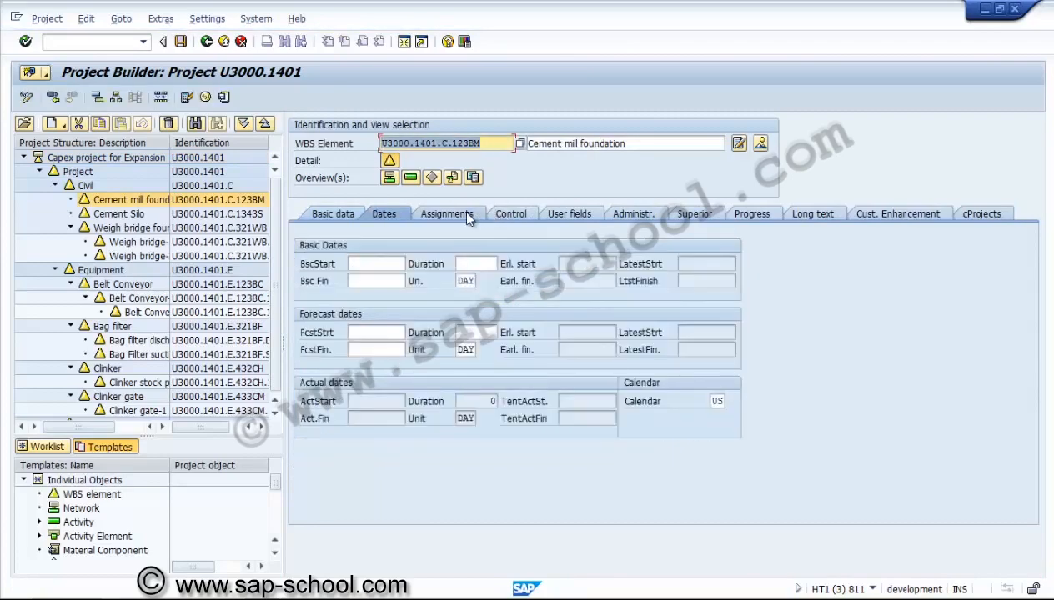
pyautogui.click(467, 214)
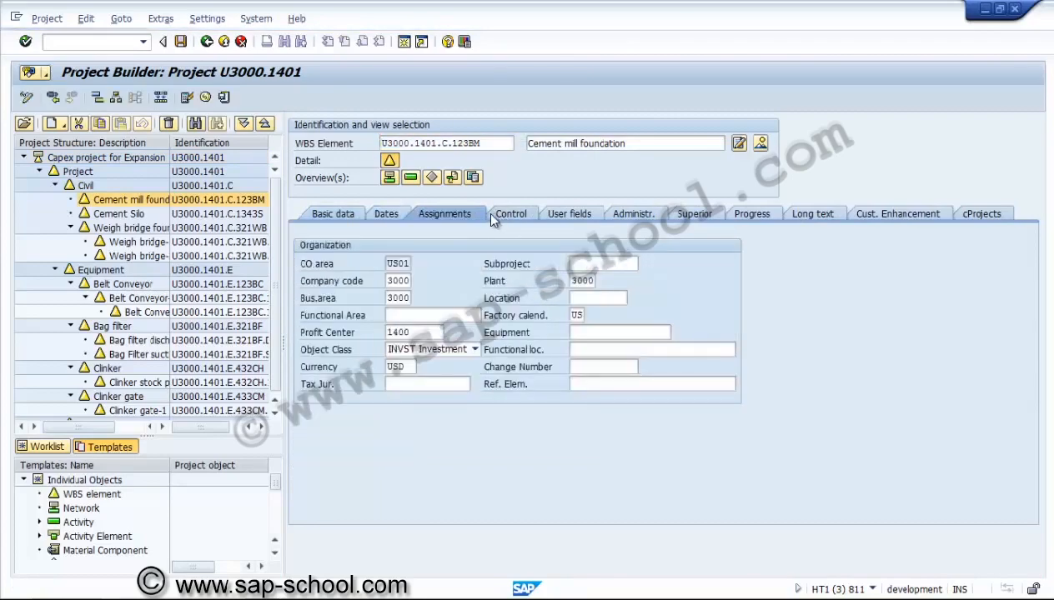
pyautogui.click(493, 215)
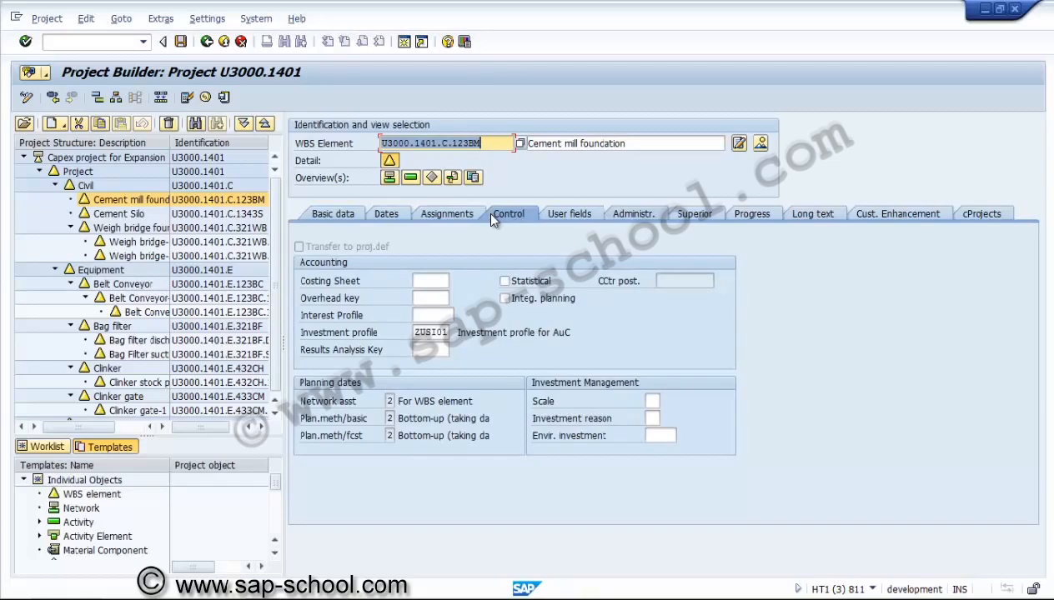
pyautogui.hotkey('ctrl', 'pagedown')
pyautogui.hotkey('ctrl', 'pagedown')
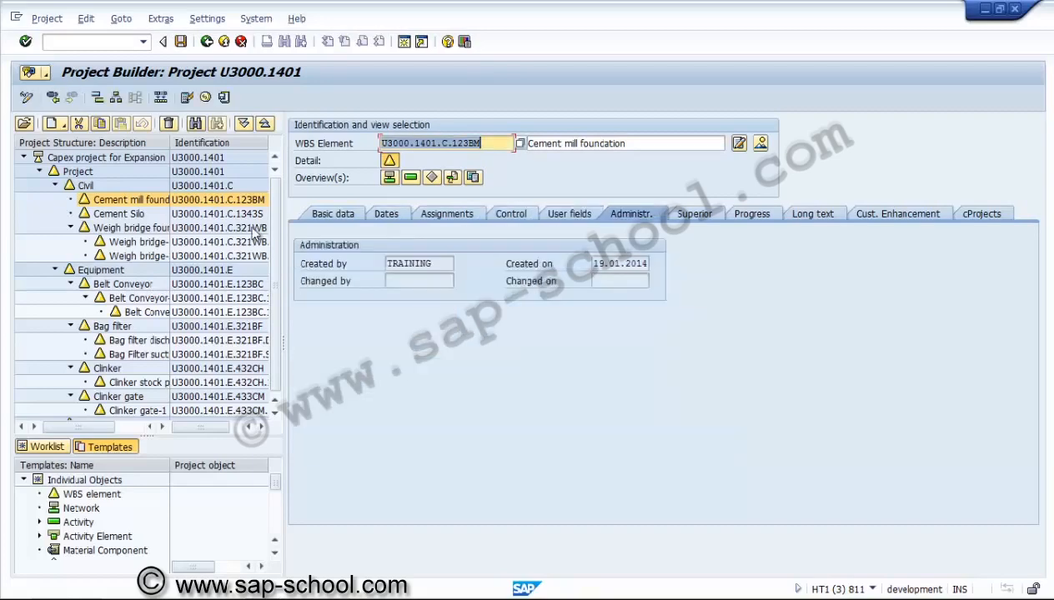
pyautogui.hotkey('ctrl', 'pageup')
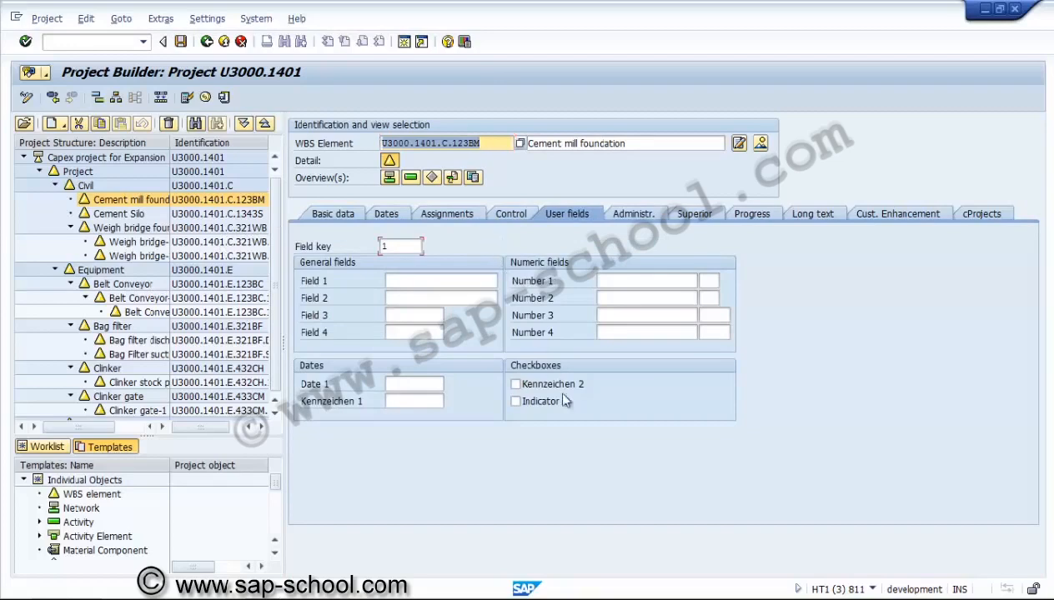
# Step through the general, numeric and date entry fields on the WBS element's User fields tab
pyautogui.press('Tab')
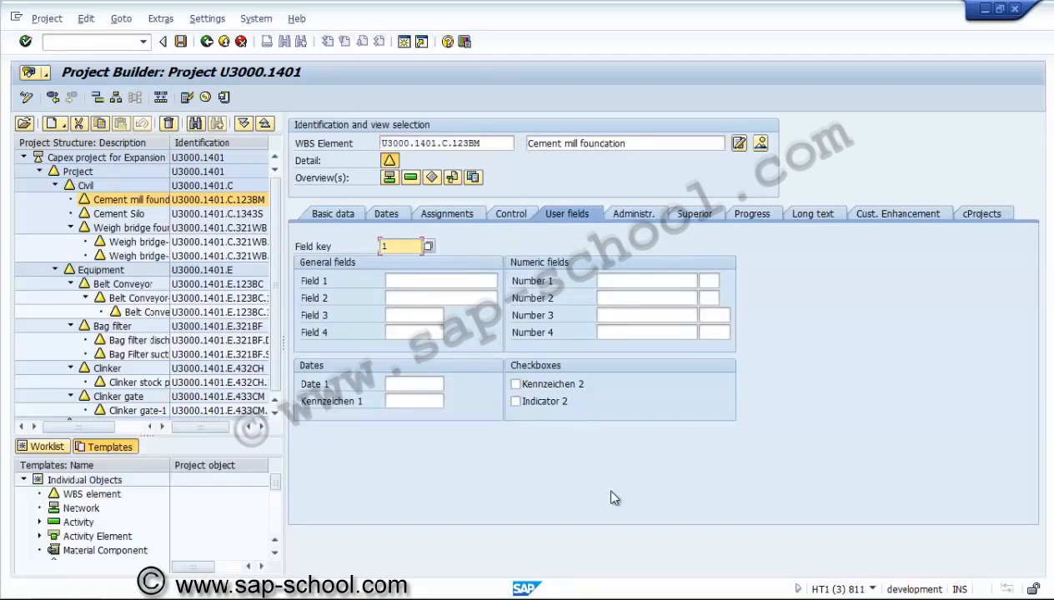
pyautogui.press('Tab')
pyautogui.press('Tab')
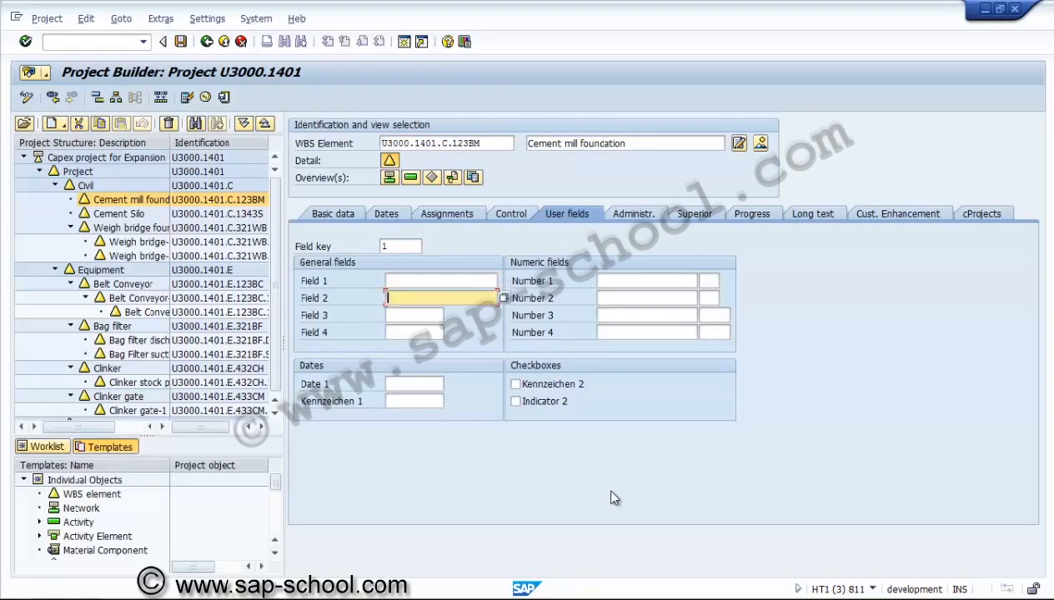
pyautogui.press('Tab')
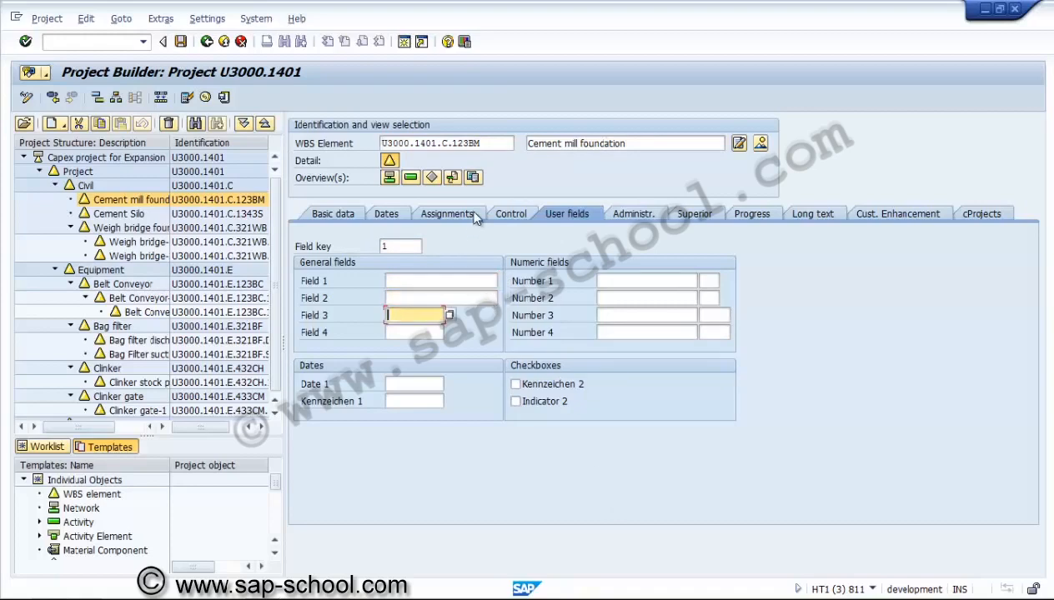
pyautogui.press('Tab')
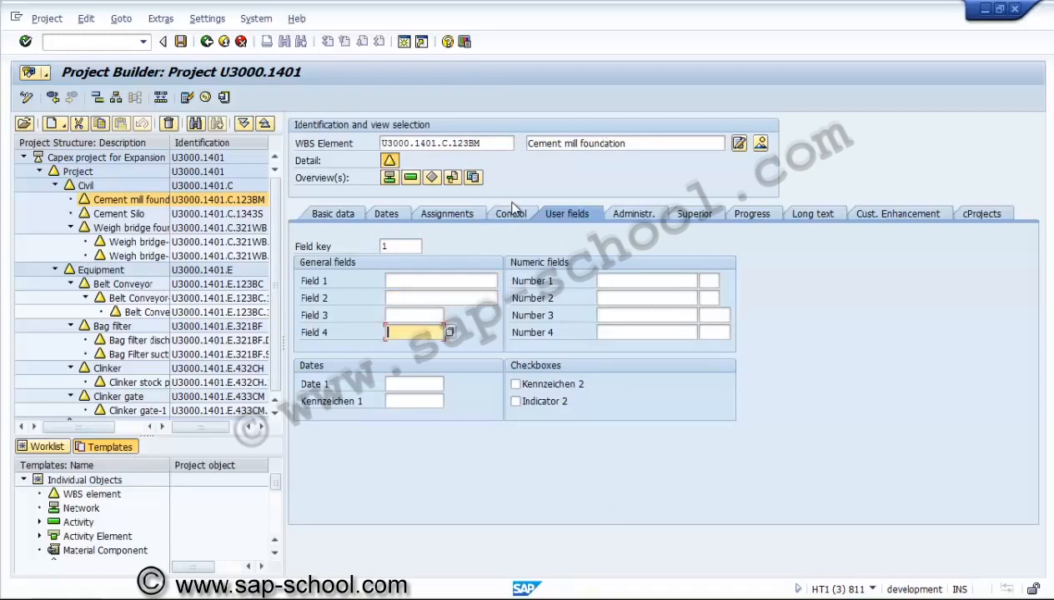
pyautogui.press('Tab')
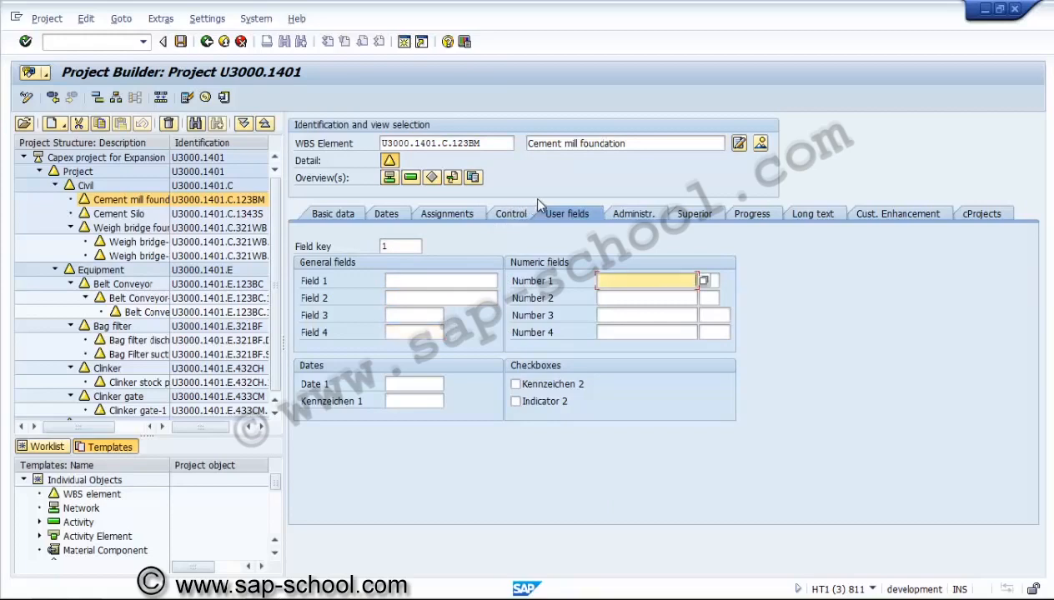
pyautogui.press('Tab')
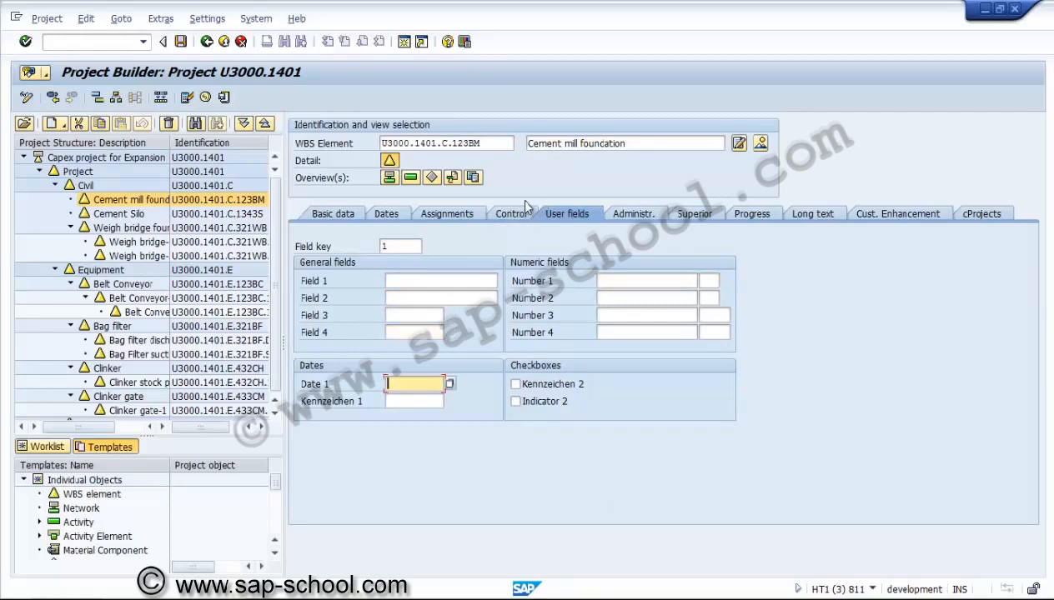
pyautogui.press('Tab')
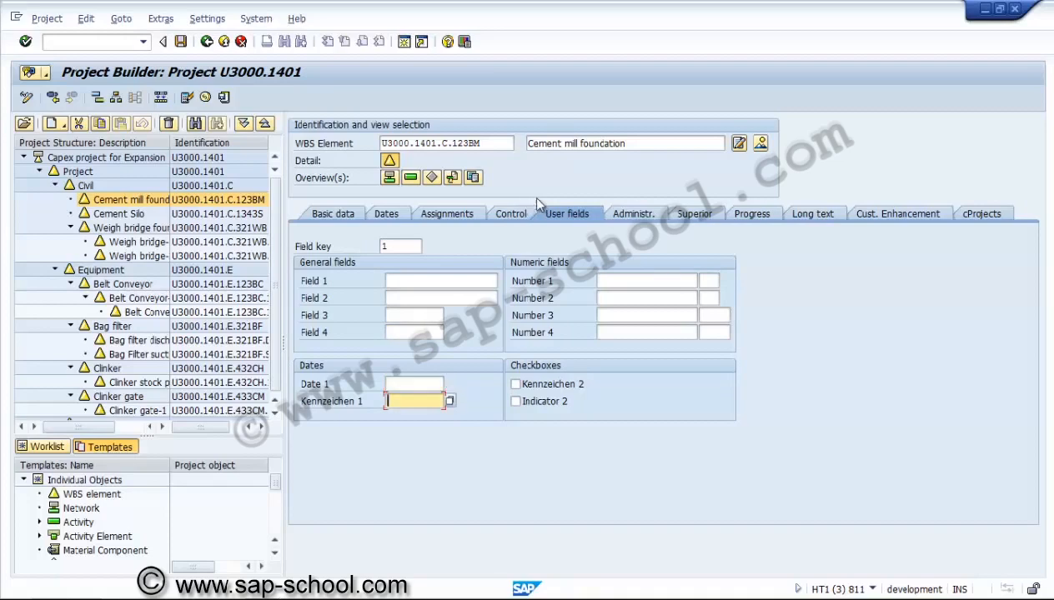
# Review the WBS element's Administration, Superior, Progress and Customer Enhancement tabs
pyautogui.hotkey('ctrl', 'pagedown')
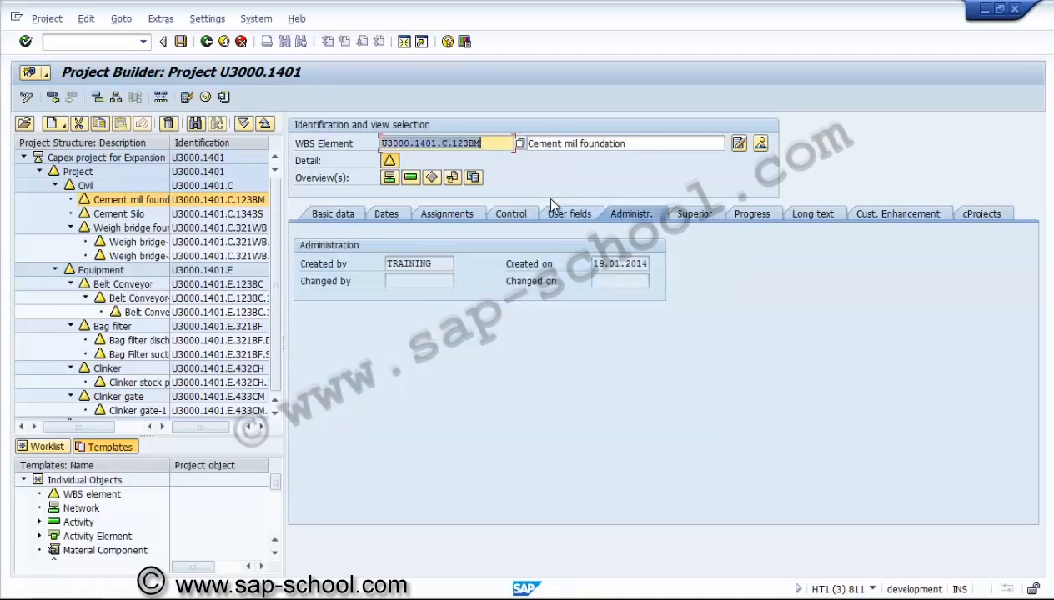
pyautogui.hotkey('ctrl', 'pagedown')
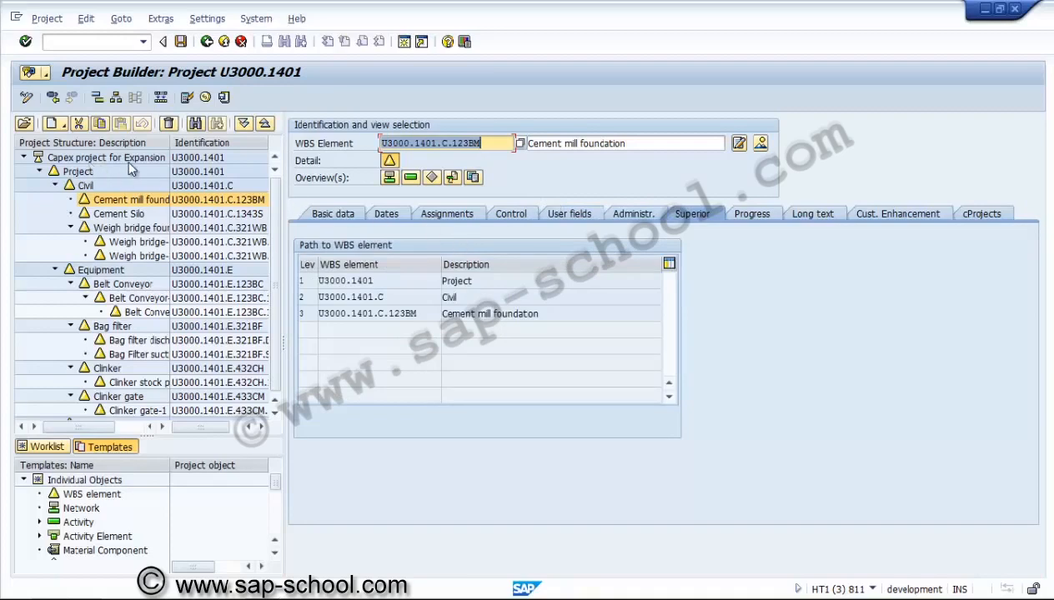
pyautogui.hotkey('ctrl', 'pagedown')
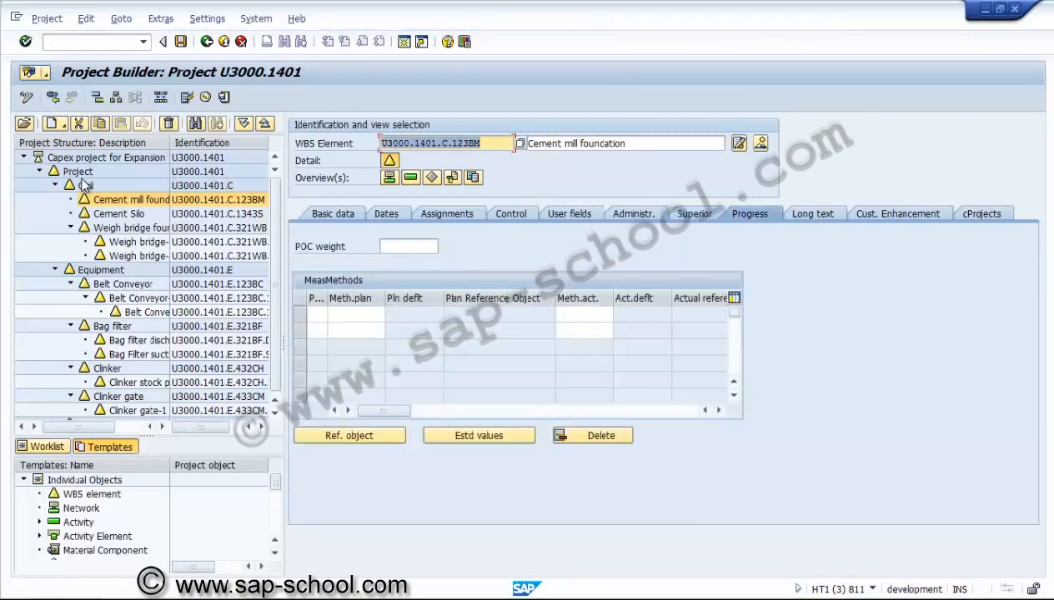
pyautogui.hotkey('ctrl', 'pagedown')
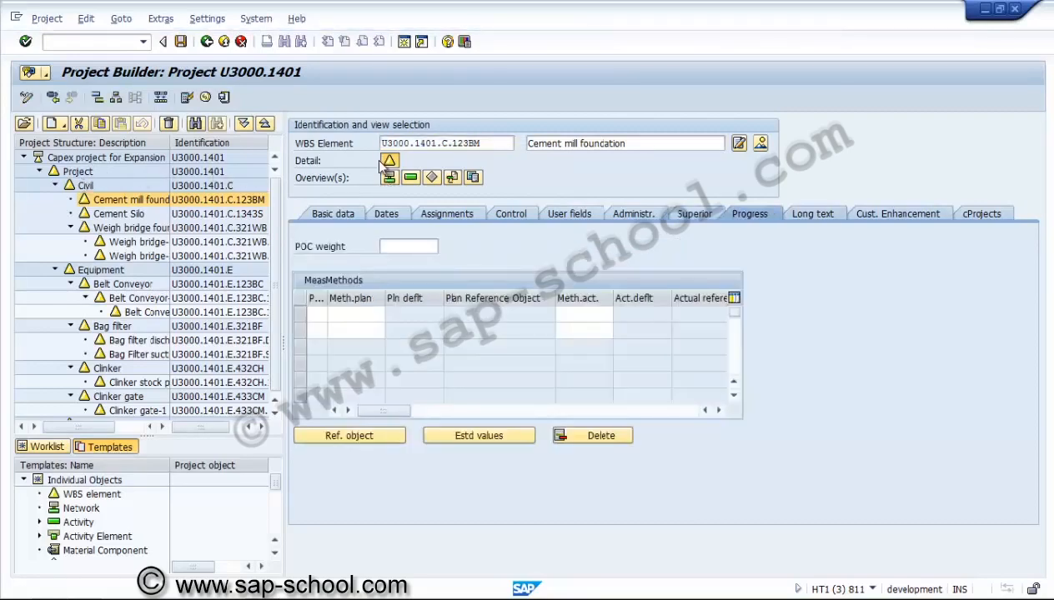
pyautogui.hotkey('ctrl', 'pagedown')
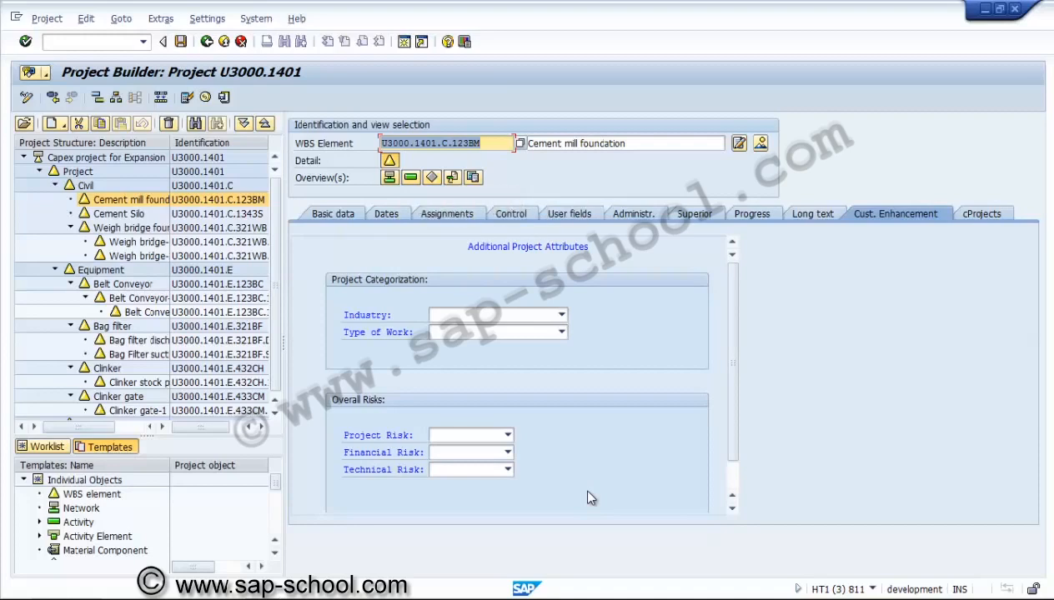
# Open project definition U3000.1403 in the Project Builder
pyautogui.click(389, 178)
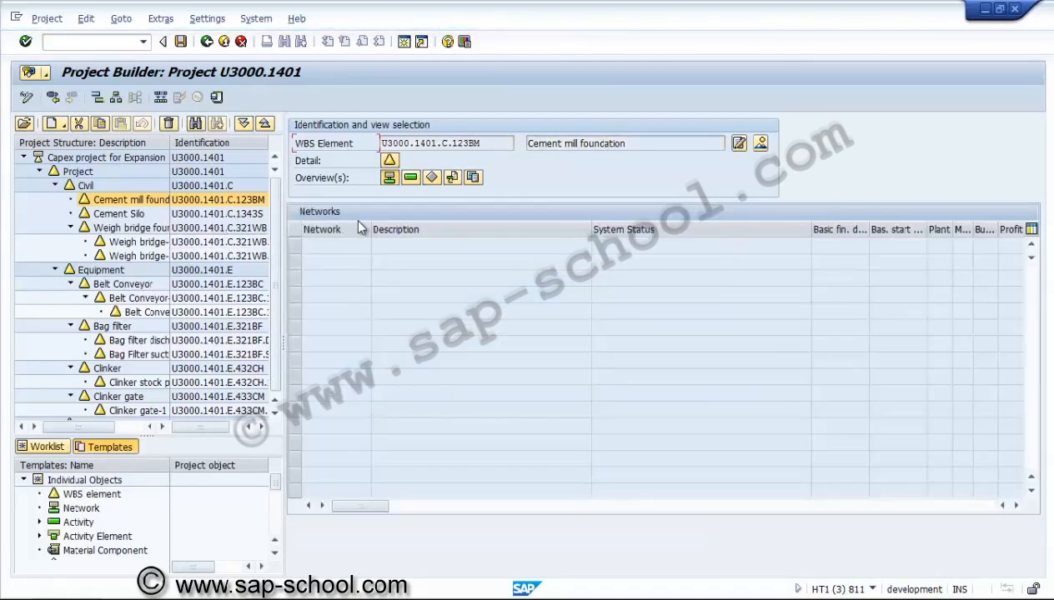
pyautogui.click(106, 158)
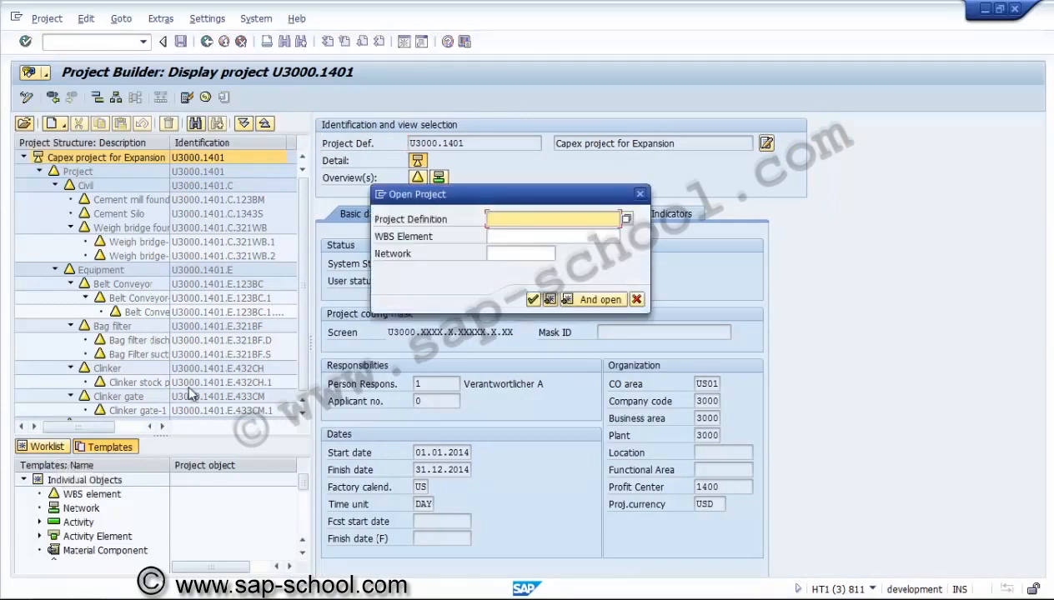
pyautogui.write('U3000.1402')
pyautogui.press('BackSpace')
pyautogui.write('3')
pyautogui.press('Return')
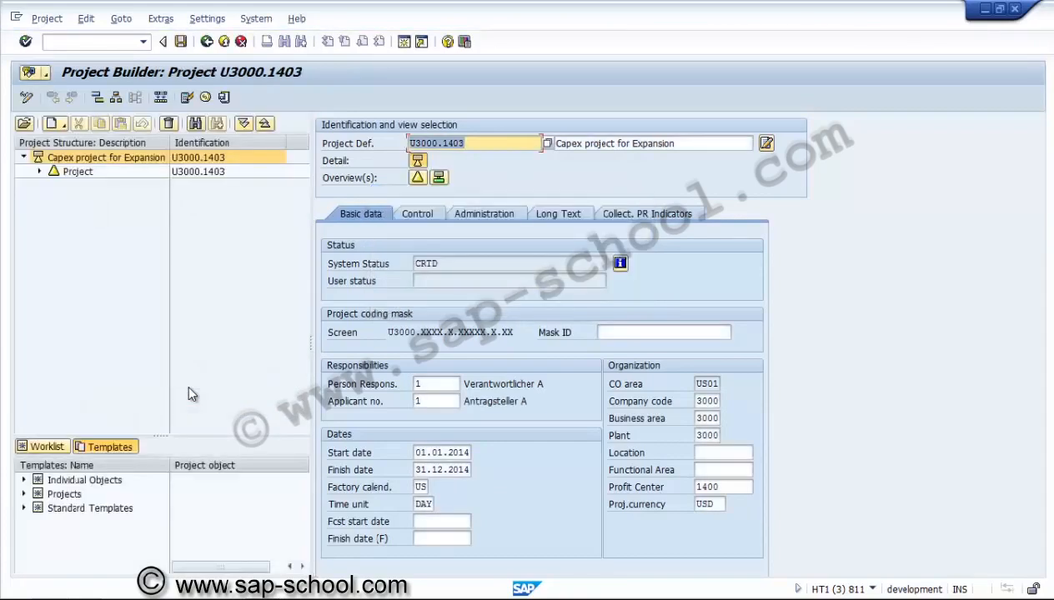
# Expand the U3000.1403 structure and browse the last processed projects in the worklist
pyautogui.click(244, 123)
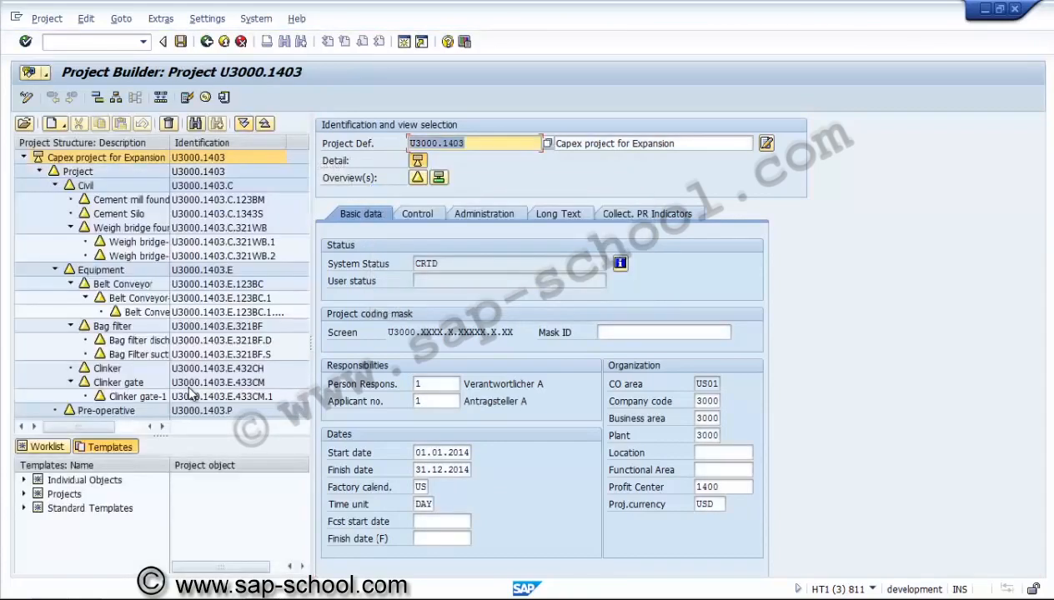
pyautogui.click(42, 446)
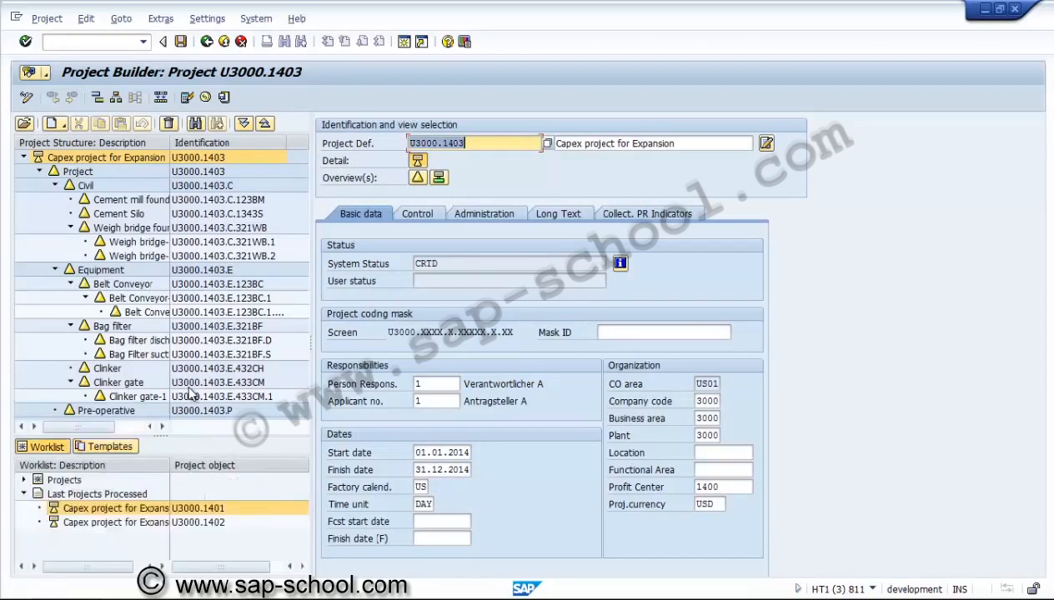
pyautogui.click(115, 508)
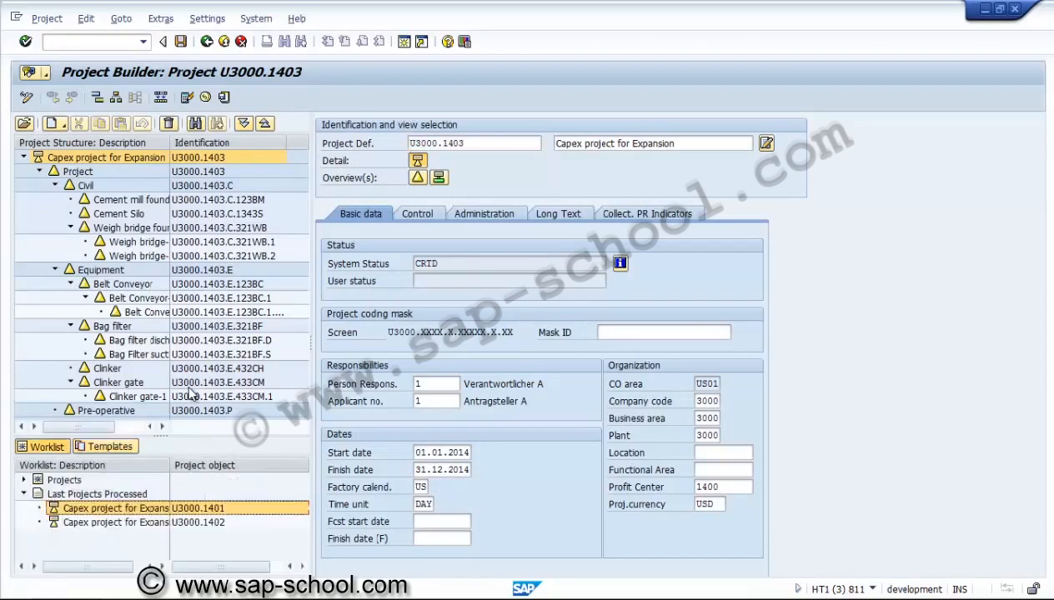
pyautogui.press('Down')
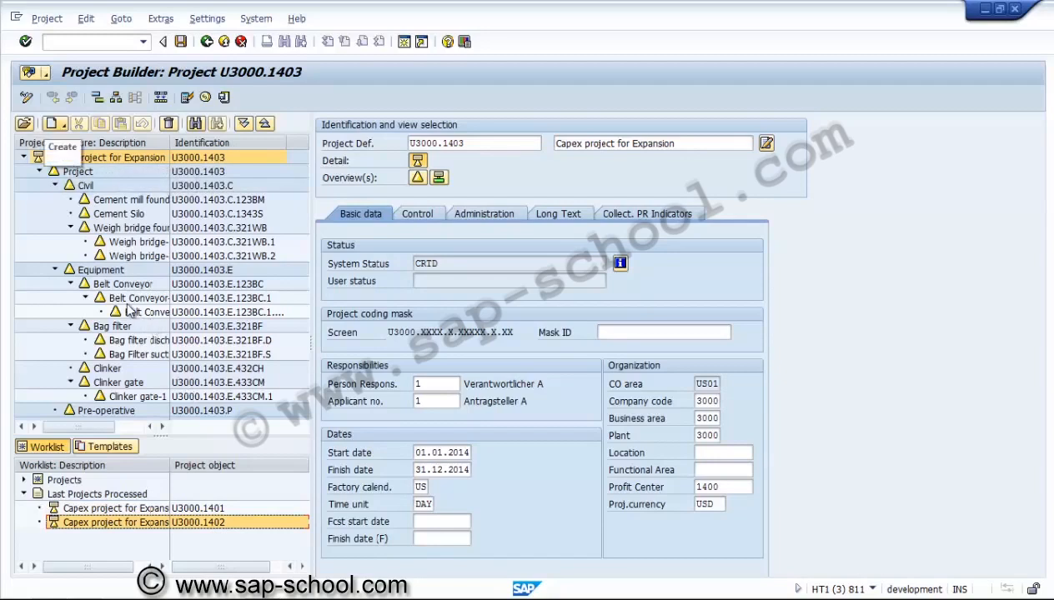
pyautogui.click(55, 123)
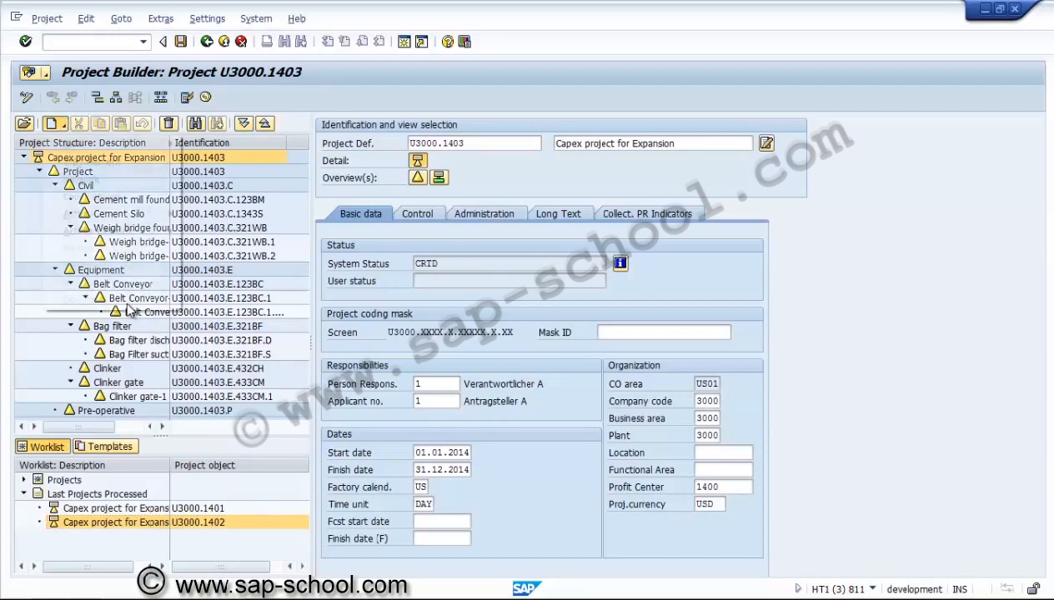
pyautogui.moveTo(75, 144)
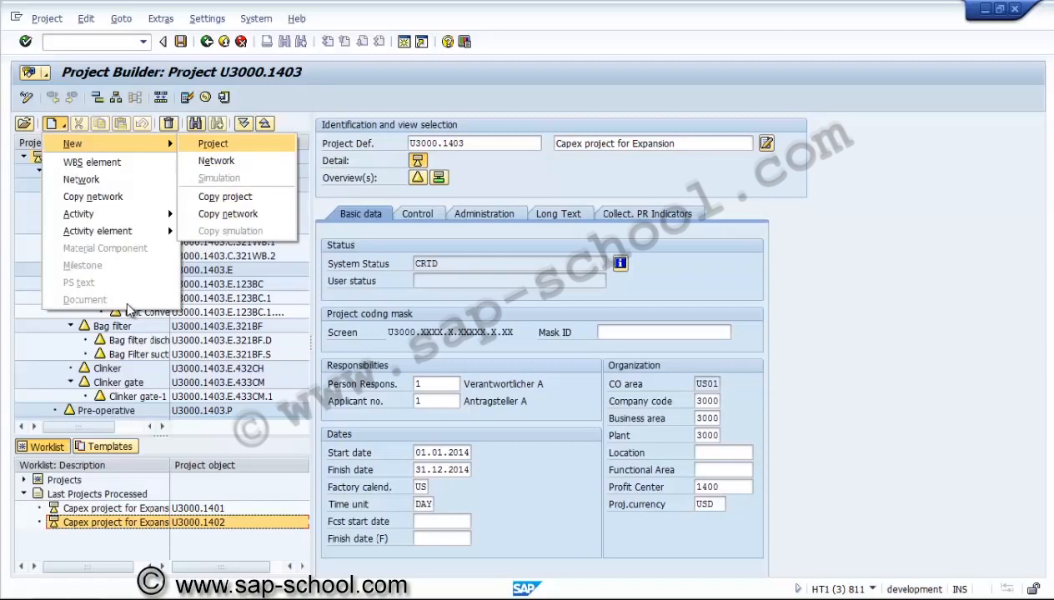
pyautogui.click(213, 144)
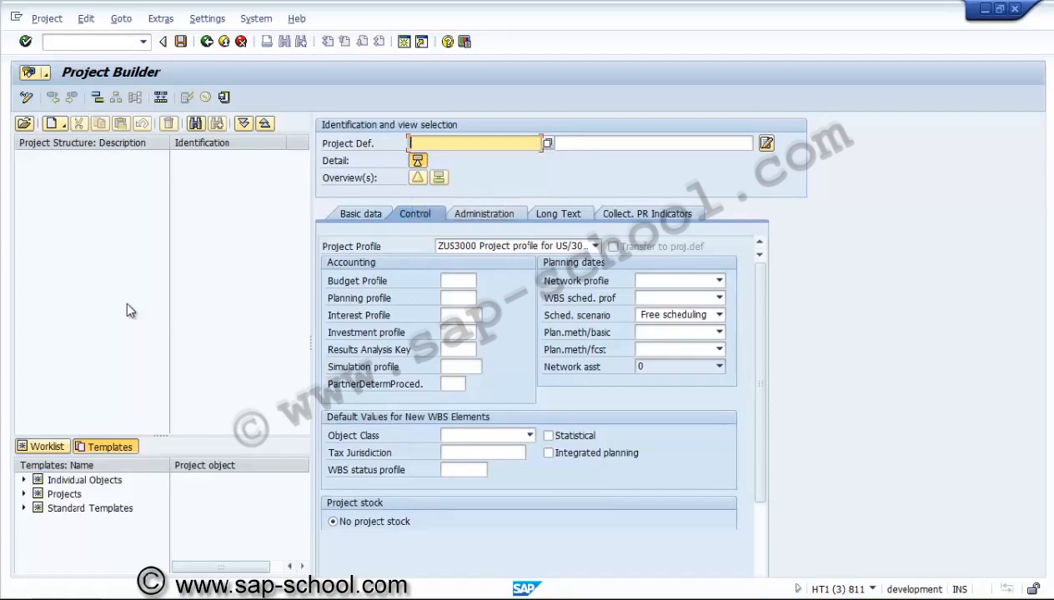
pyautogui.press('F12')
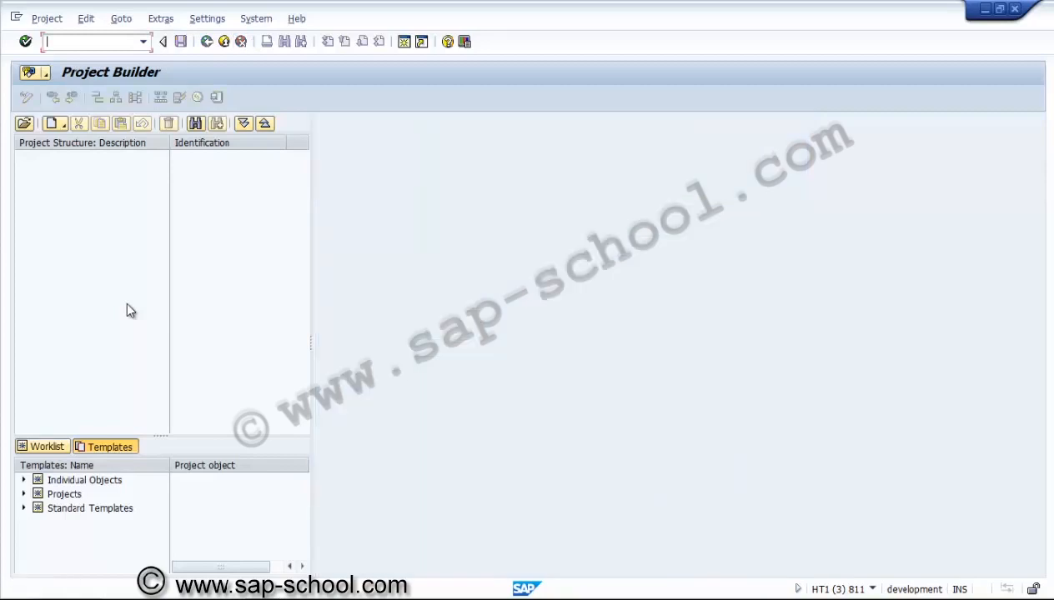
# Start copying a project and assign the next open project number U3000.1404 as the new project definition
pyautogui.click(55, 123)
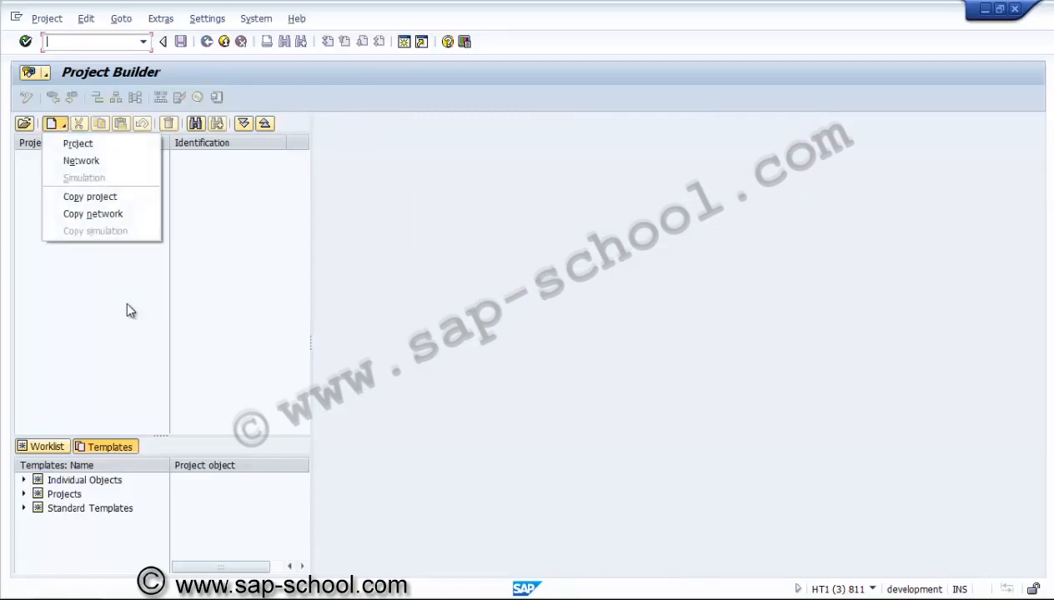
pyautogui.press('Down')
pyautogui.press('Down')
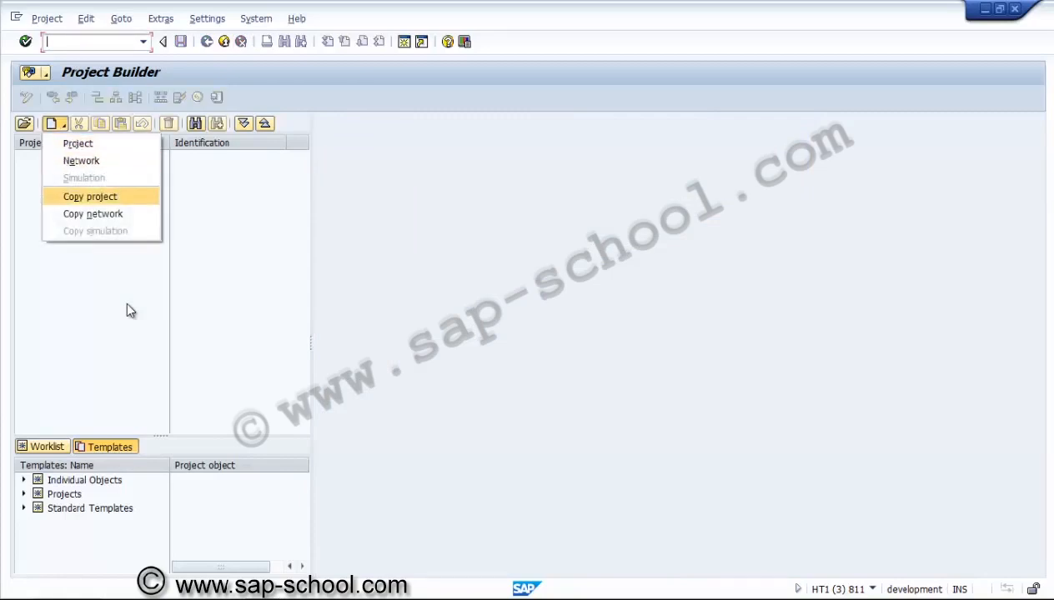
pyautogui.press('Return')
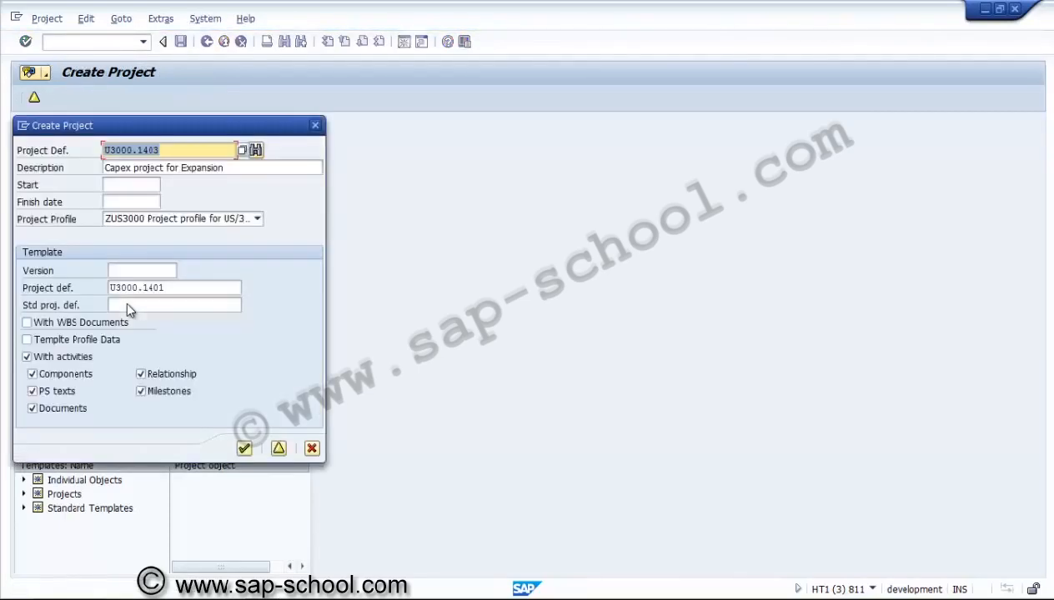
pyautogui.click(169, 288)
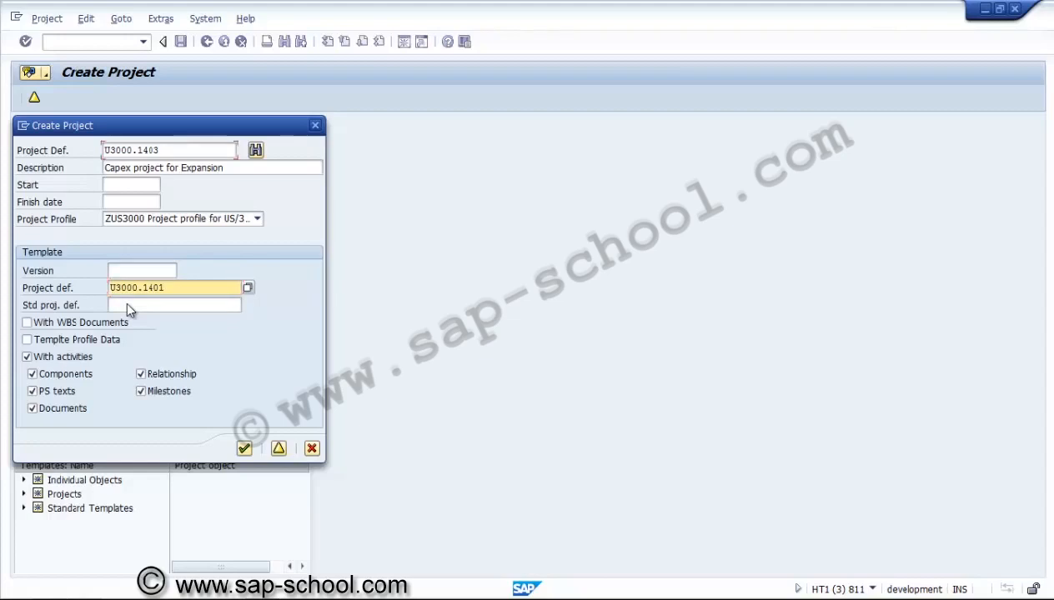
pyautogui.click(161, 150)
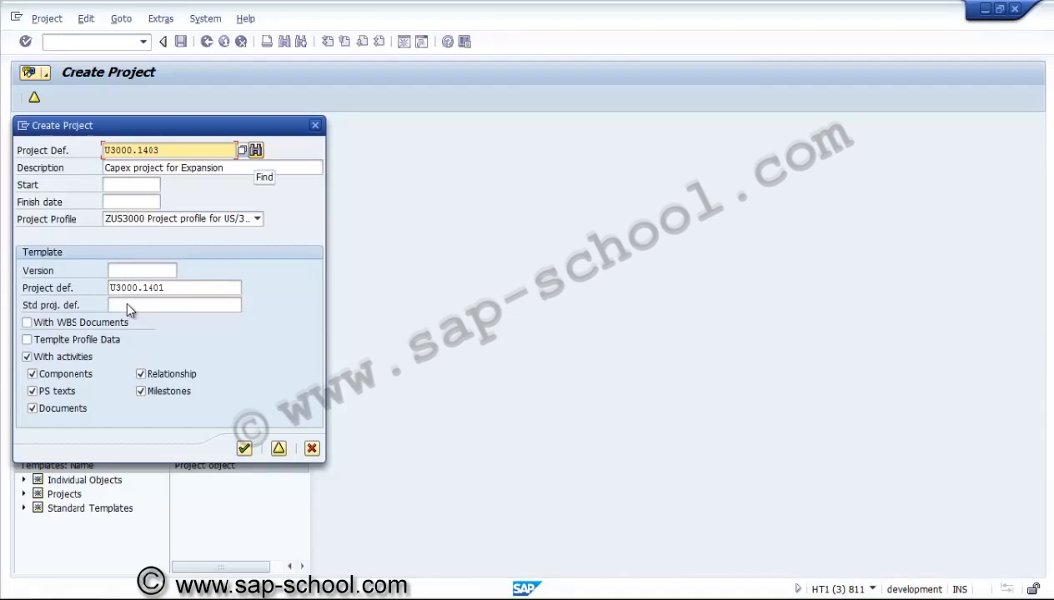
pyautogui.press('Return')
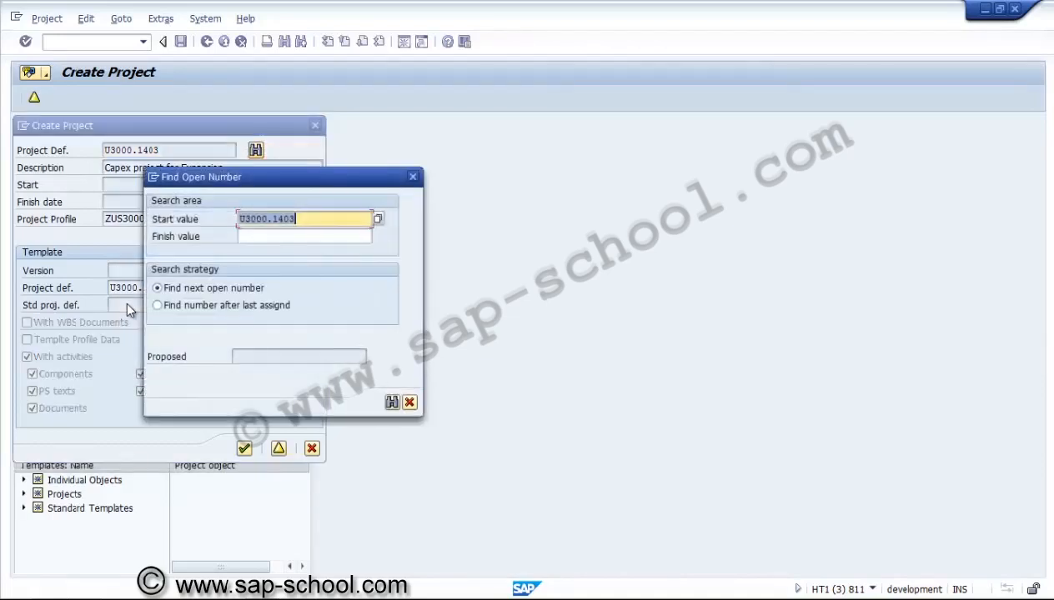
pyautogui.press('Right')
pyautogui.press('Return')
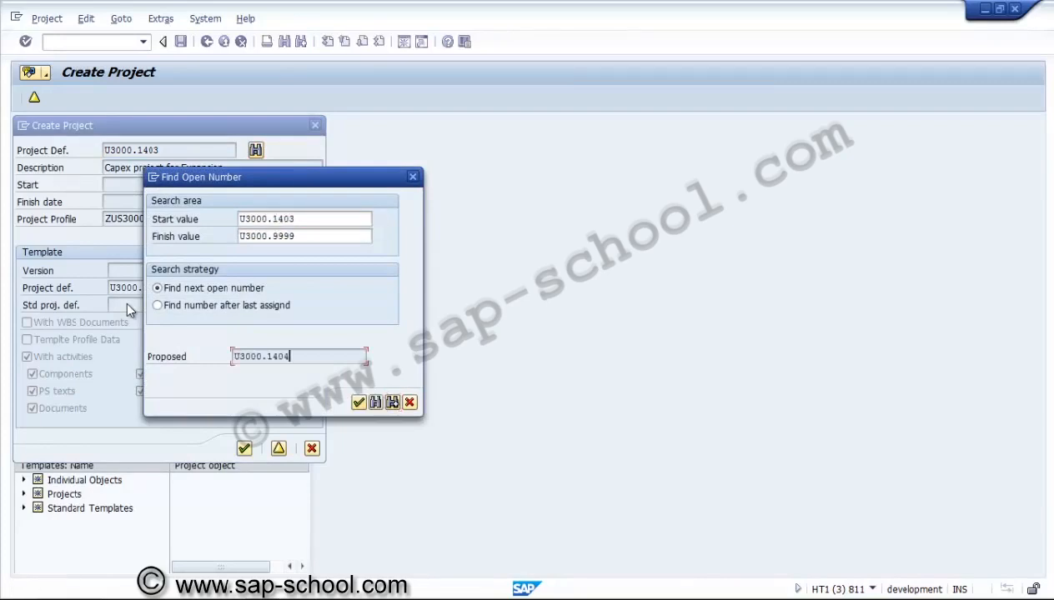
pyautogui.press('Return')
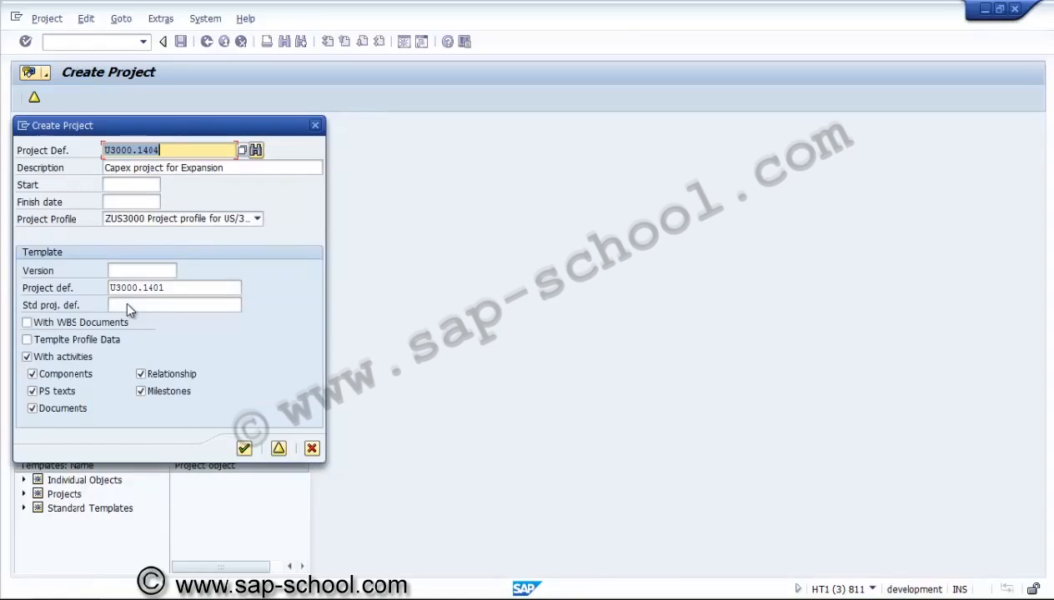
# Set the new project's start date to 01.01.2014 and finish date to 31.12.2014
pyautogui.press('Tab')
pyautogui.press('Tab')
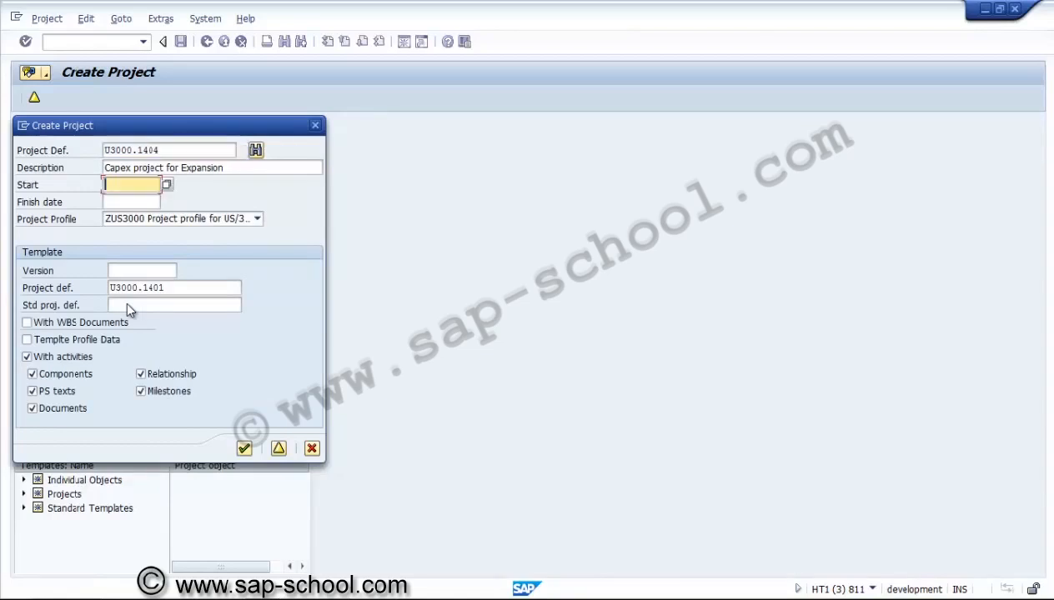
pyautogui.write('01012014')
pyautogui.press('Tab')
pyautogui.write('311220')
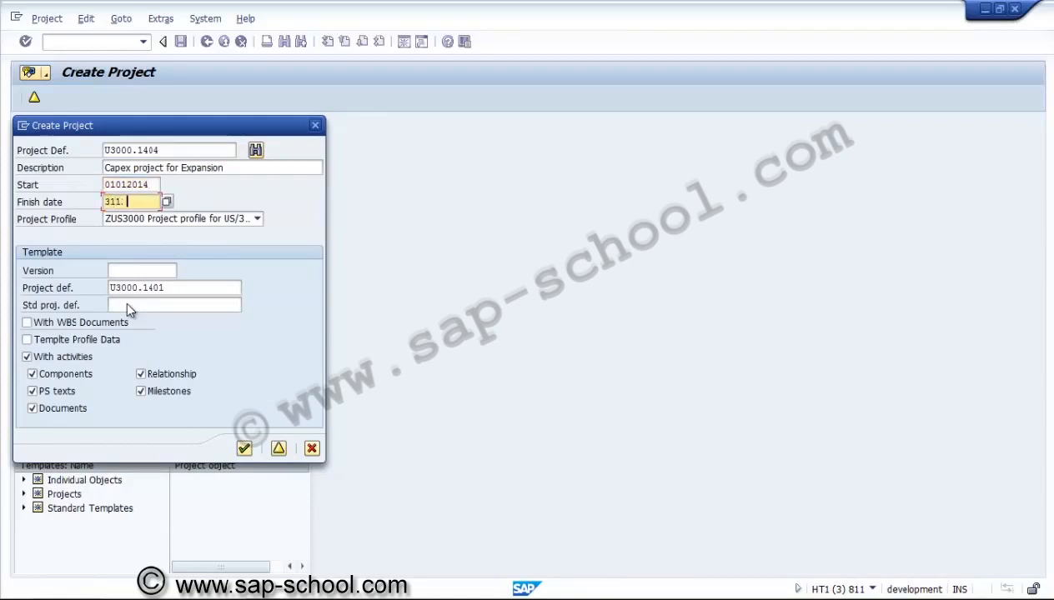
pyautogui.write('14')
# Change the template project definition to U3000.1402 and create the copied project, accepting the working-day warning
pyautogui.press('Tab')
pyautogui.press('Tab')
pyautogui.press('Tab')
pyautogui.press('BackSpace')
pyautogui.write('2')
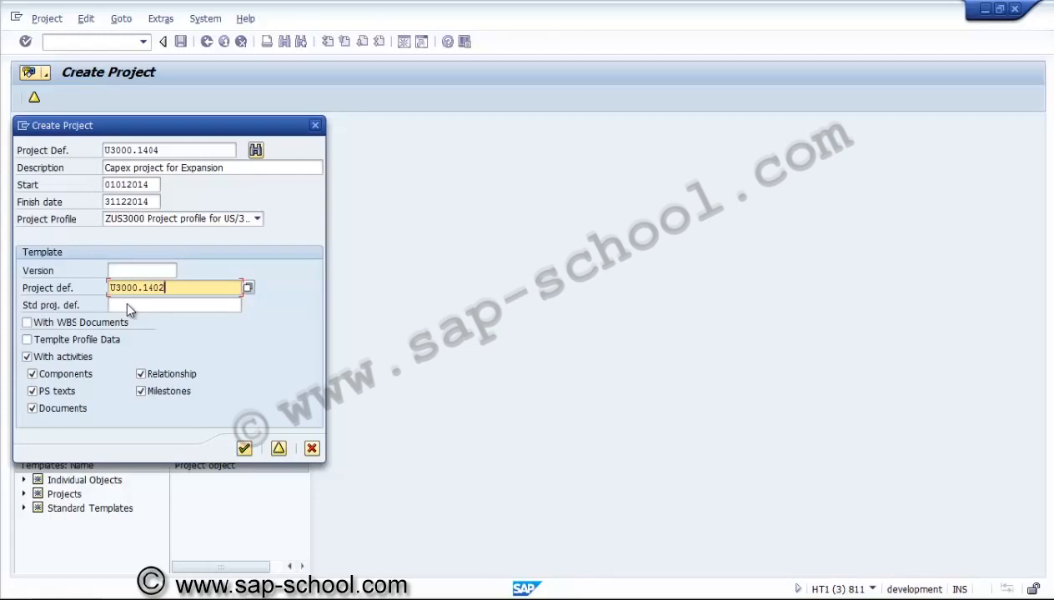
pyautogui.press('Return')
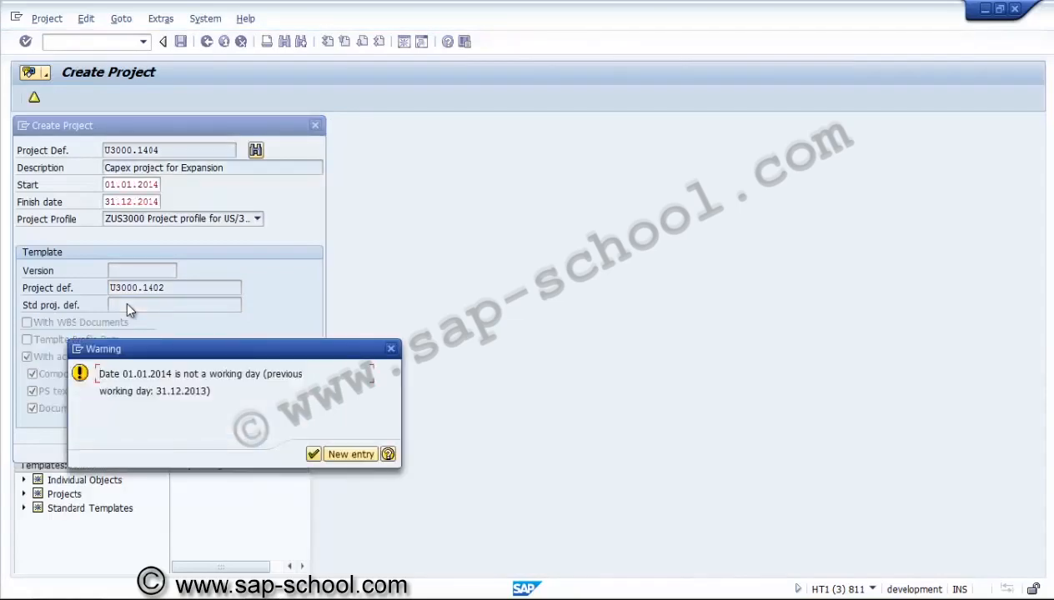
pyautogui.press('Return')
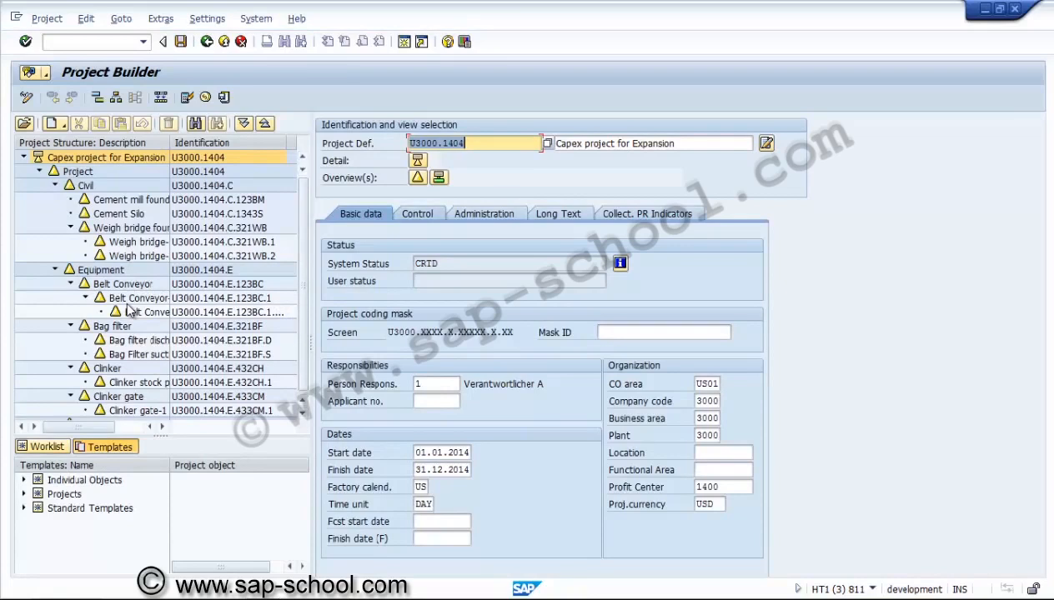
# Review the new project definition's tabs and WBS element overview, then save project U3000.1404
pyautogui.hotkey('ctrl', 'pagedown')
pyautogui.hotkey('ctrl', 'pagedown')
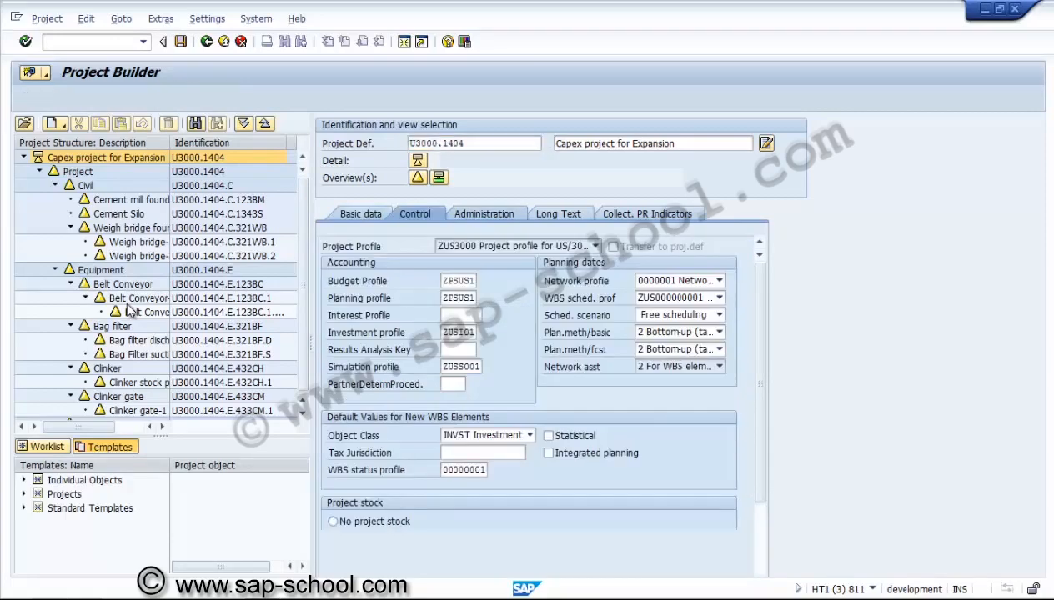
pyautogui.hotkey('ctrl', 'pagedown')
pyautogui.hotkey('ctrl', 'pagedown')
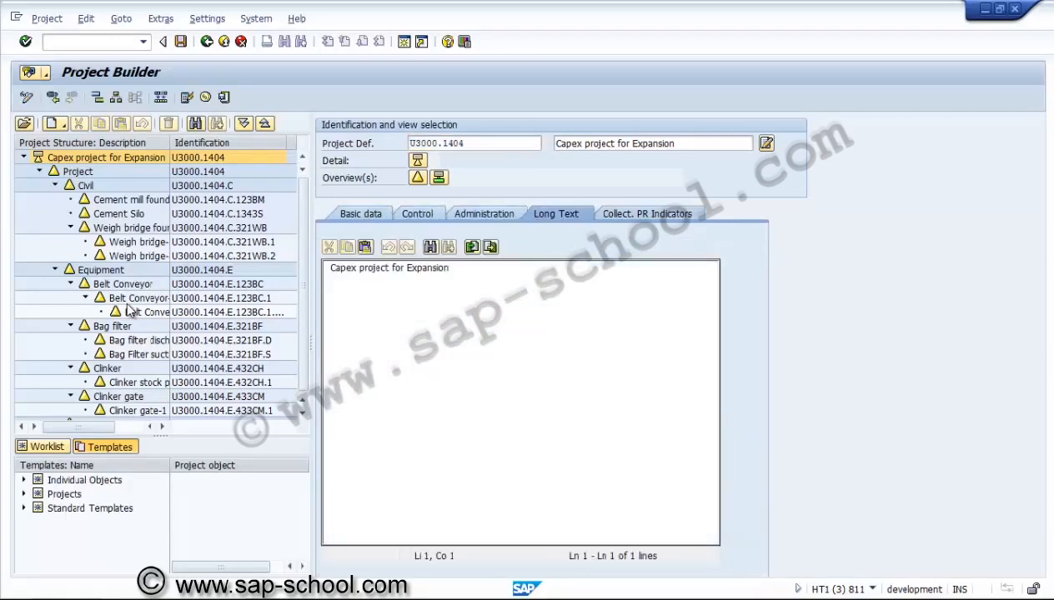
pyautogui.hotkey('ctrl', 'pagedown')
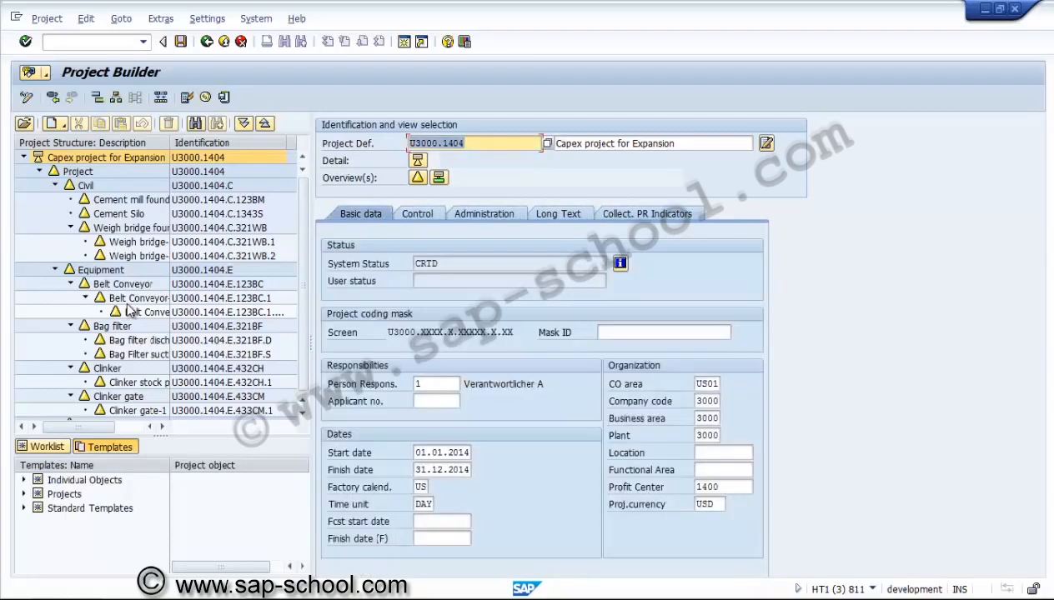
pyautogui.click(417, 177)
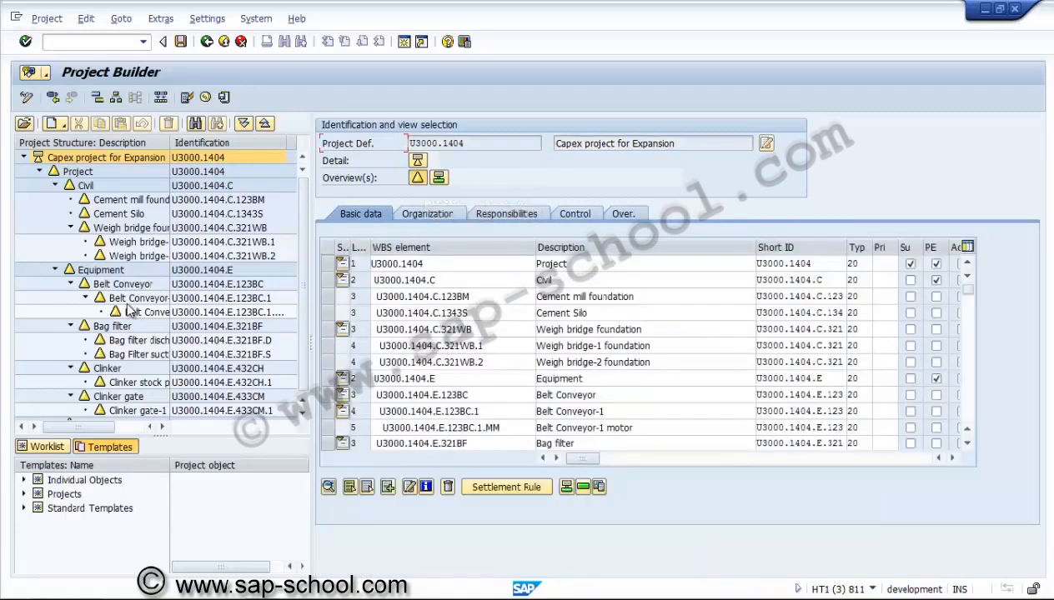
pyautogui.hotkey('ctrl', 's')
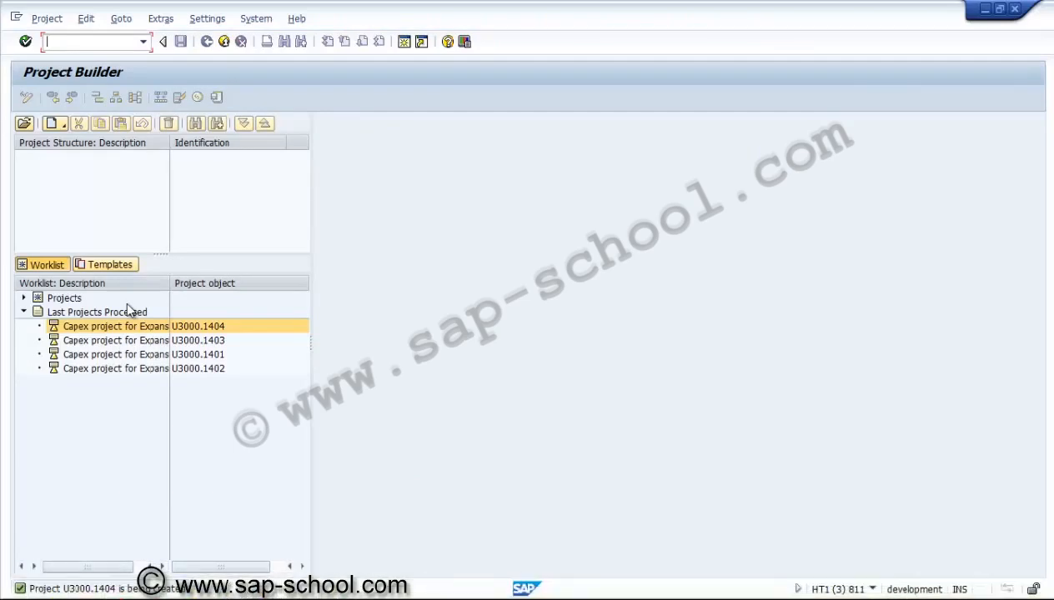
# Reopen project U3000.1404 from the last processed projects and expand its whole structure
pyautogui.click(123, 326)
pyautogui.doubleClick(125, 326)
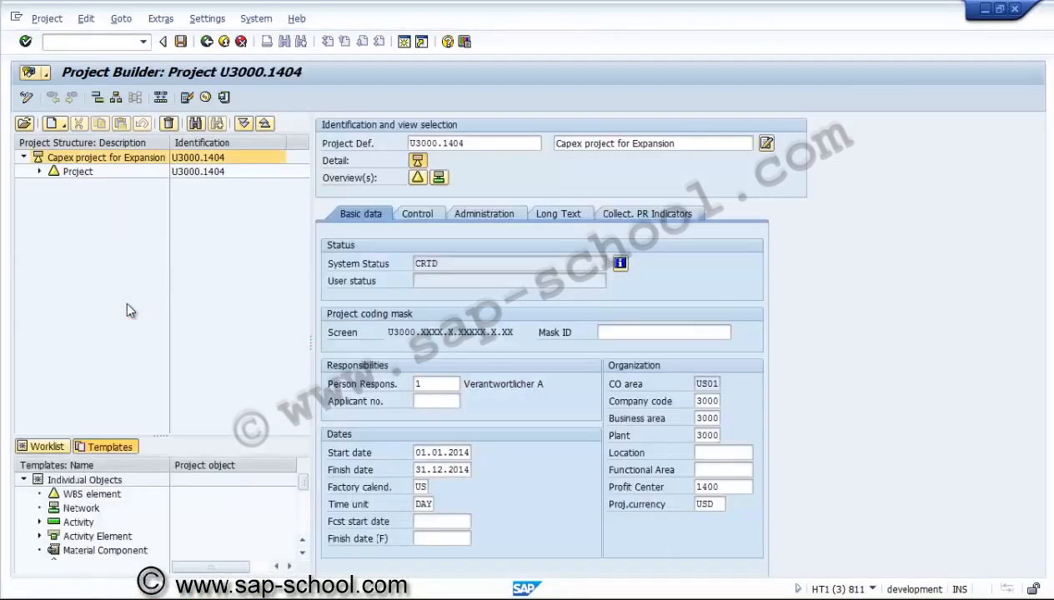
pyautogui.click(244, 124)
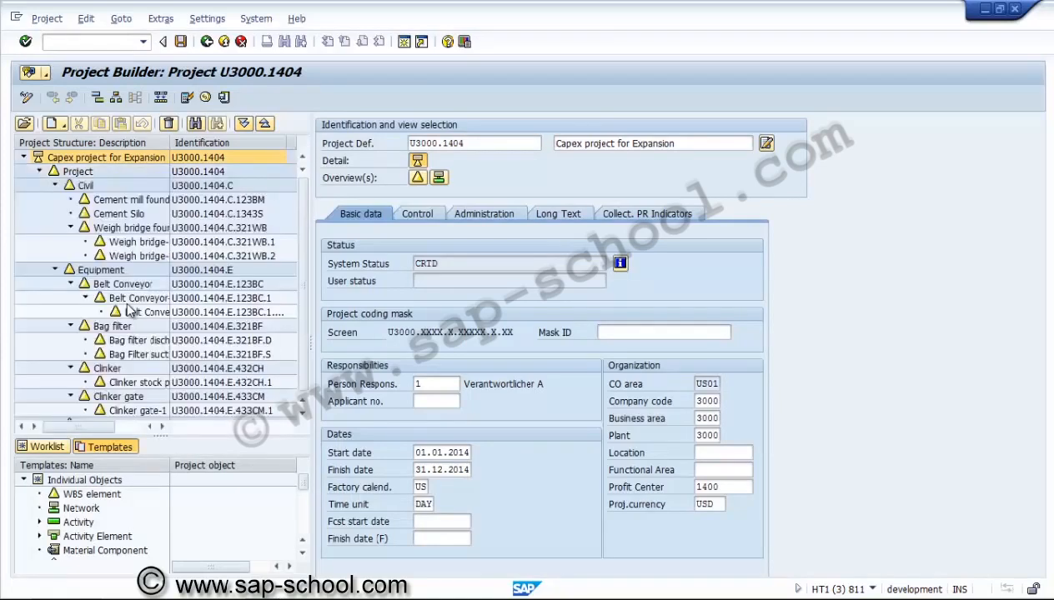
# Set the Project Builder user options to Display editing mode with 4 hierarchy levels
pyautogui.hotkey('alt', 's')
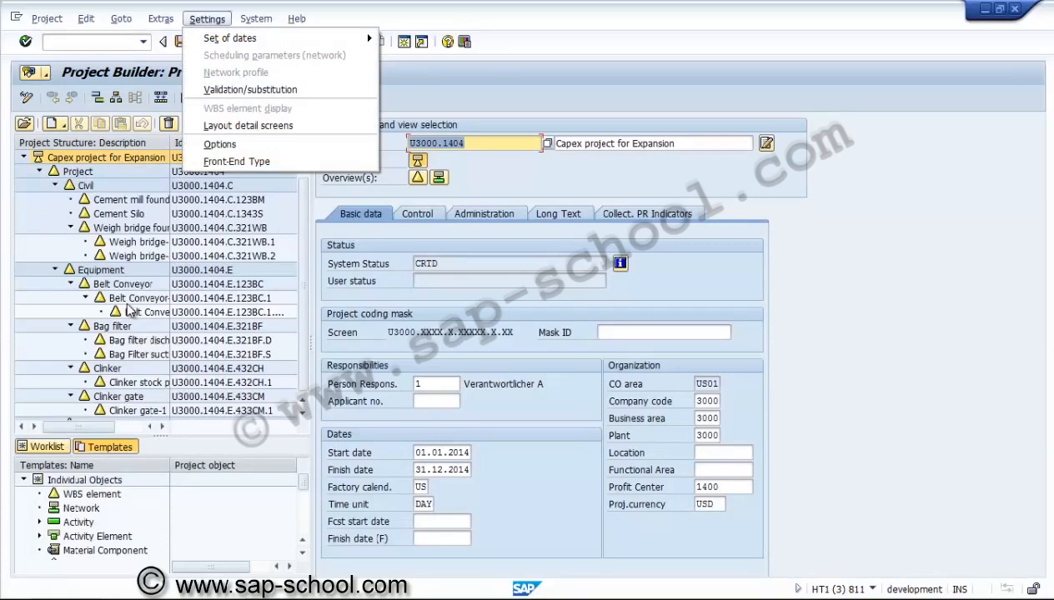
pyautogui.press('Down')
pyautogui.press('Down')
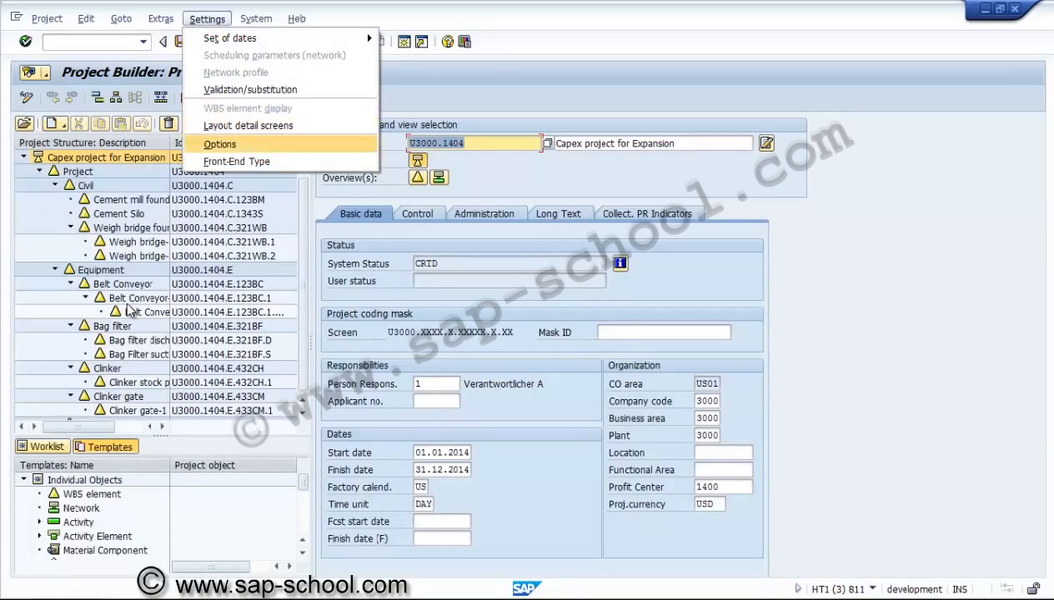
pyautogui.press('Return')
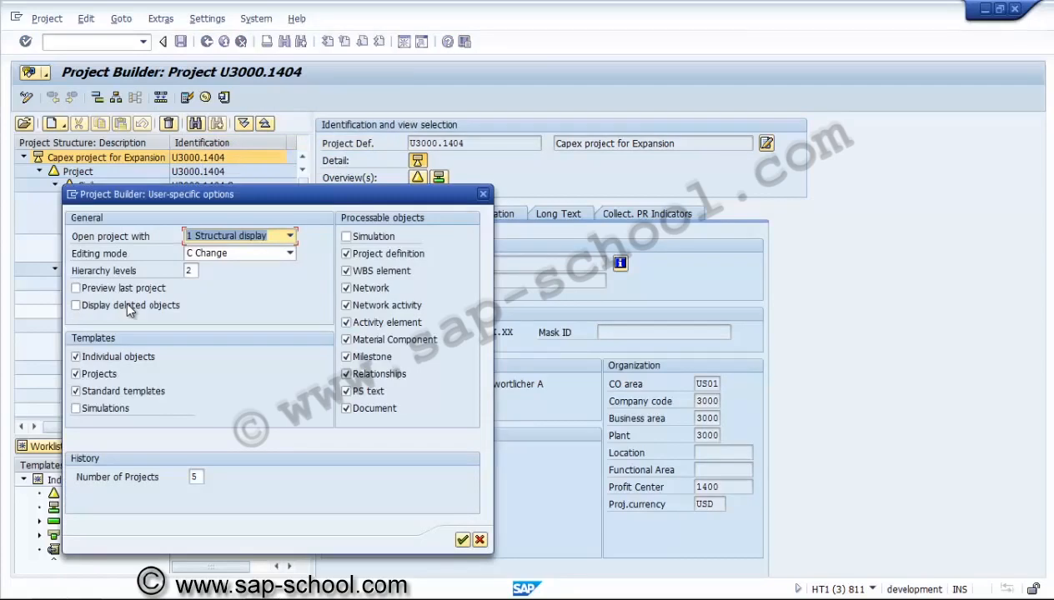
pyautogui.press('Tab')
pyautogui.press('F4')
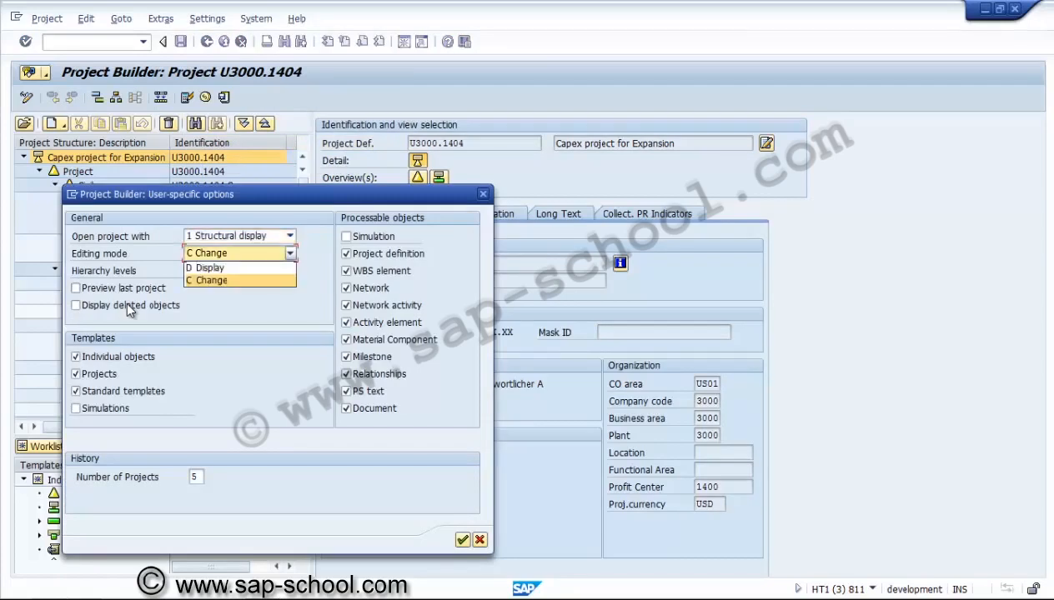
pyautogui.press('Up')
pyautogui.press('Return')
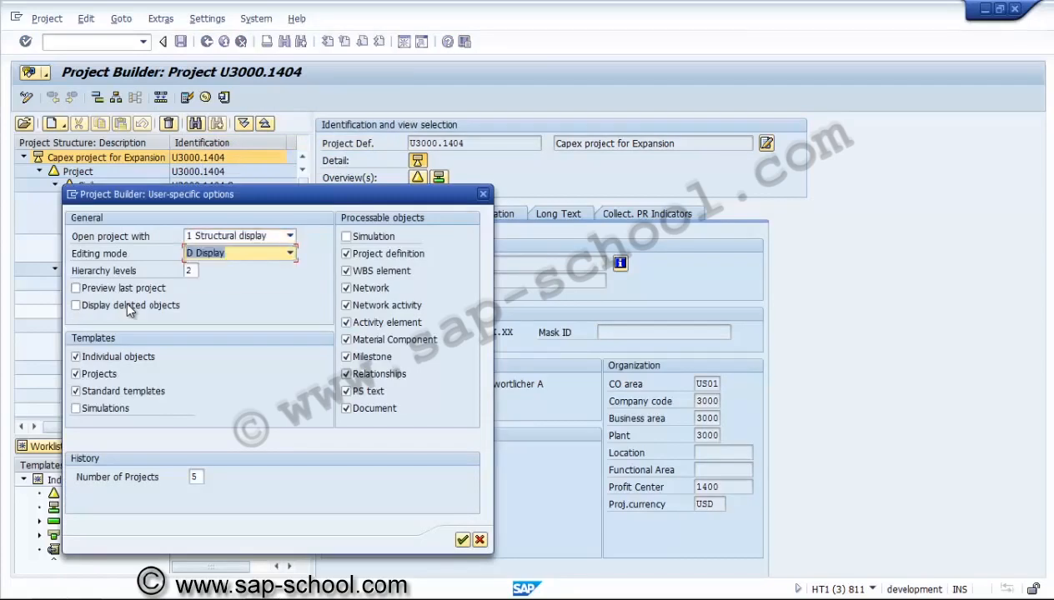
pyautogui.press('Tab')
pyautogui.press('BackSpace')
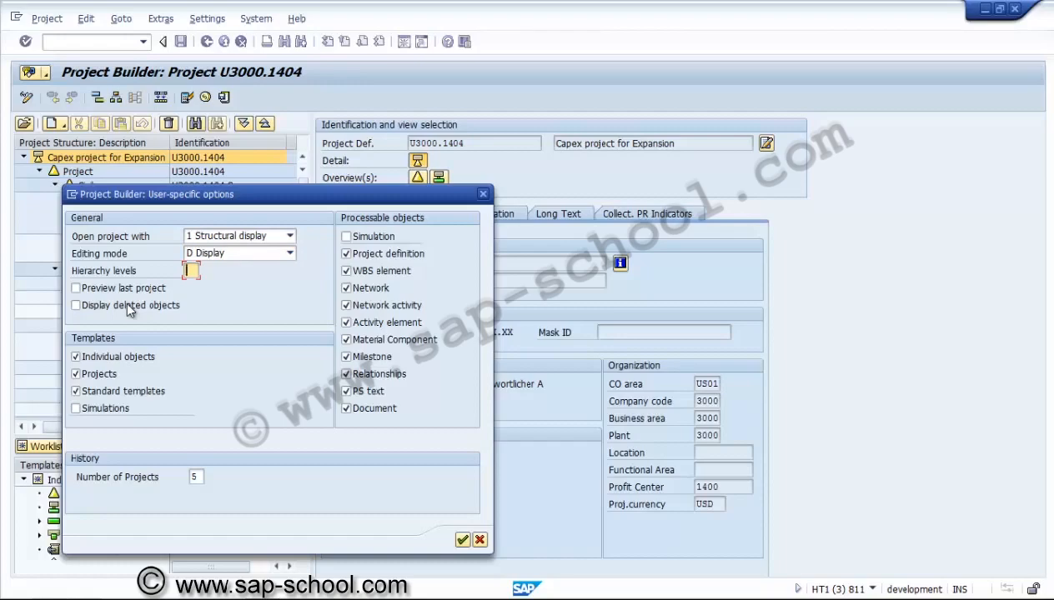
pyautogui.write('4')
pyautogui.press('Return')
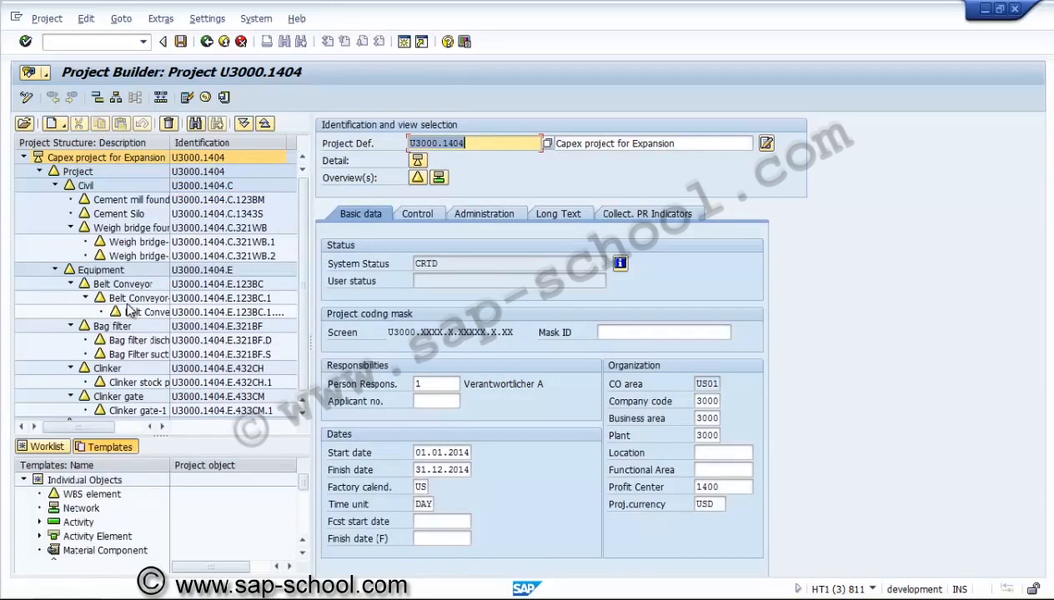
# Open project U3000.1401 from the worklist and expand its whole structure
pyautogui.click(43, 447)
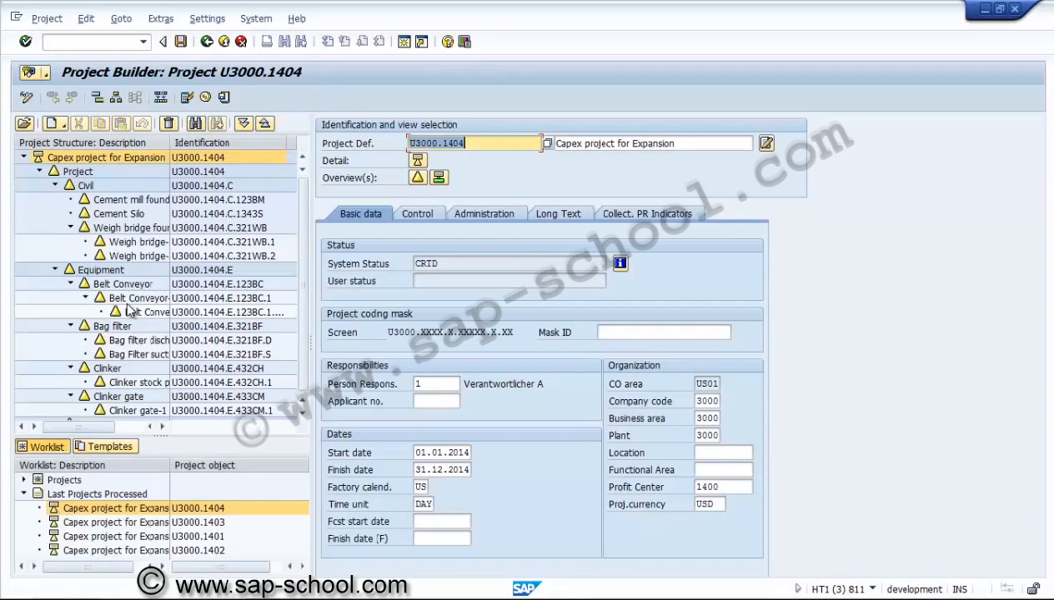
pyautogui.doubleClick(116, 536)
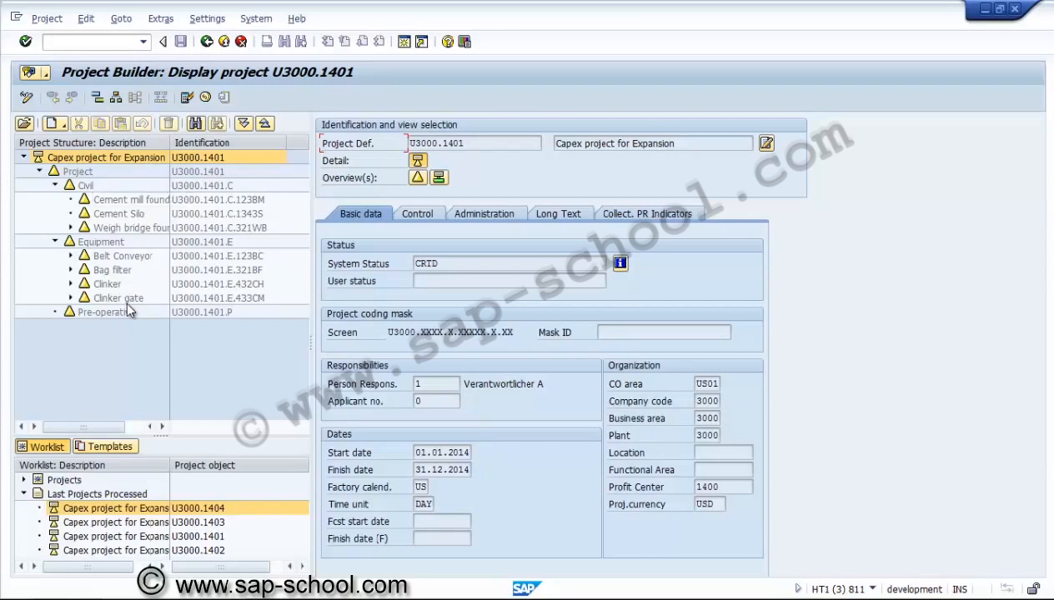
pyautogui.click(244, 124)
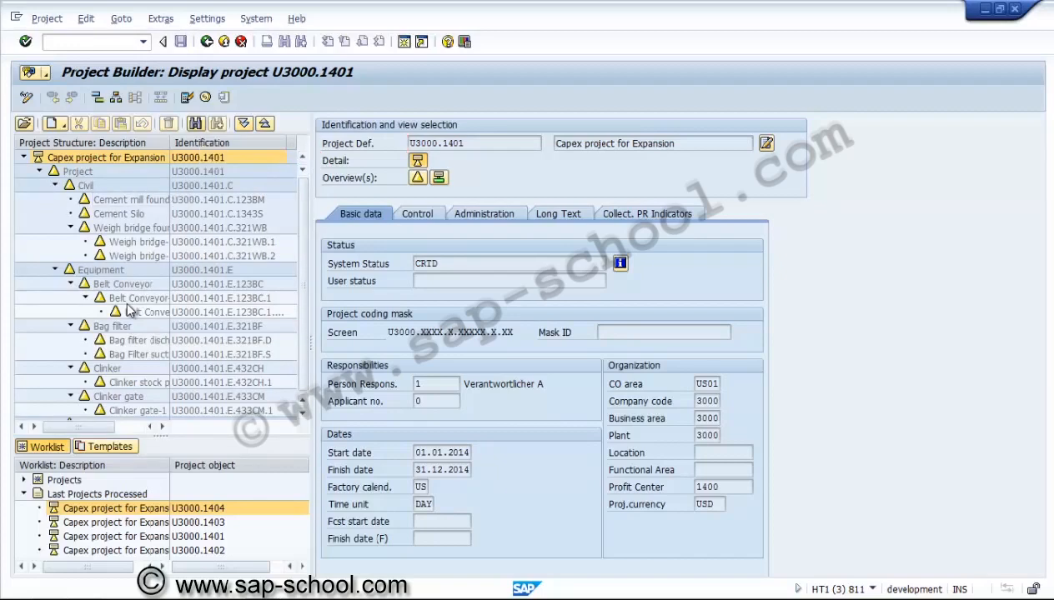
# Find the WBS element U3000.1401.e.433cm.1 by searching in project objects
pyautogui.hotkey('ctrl', 'f')
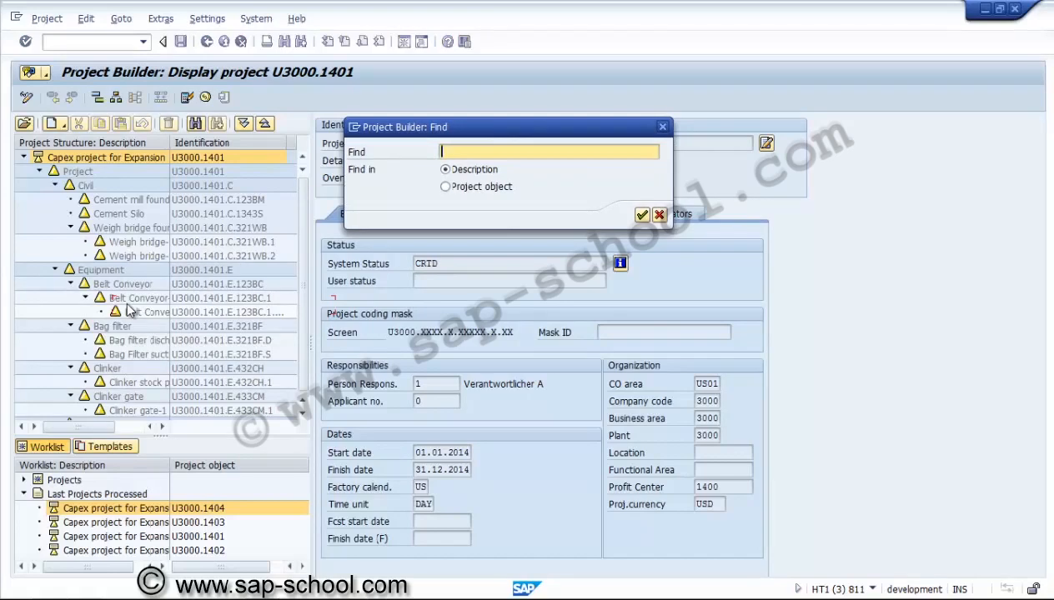
pyautogui.press('Tab')
pyautogui.press('Down')
pyautogui.hotkey('shift', 'Tab')
pyautogui.write('U3000.1401.e.433cm.1')
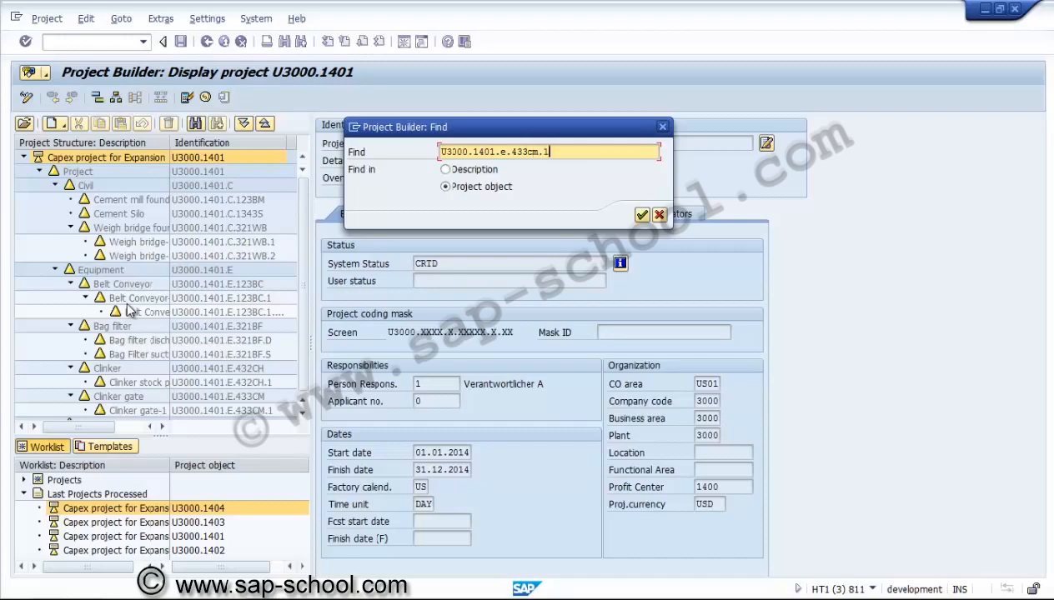
pyautogui.press('Return')
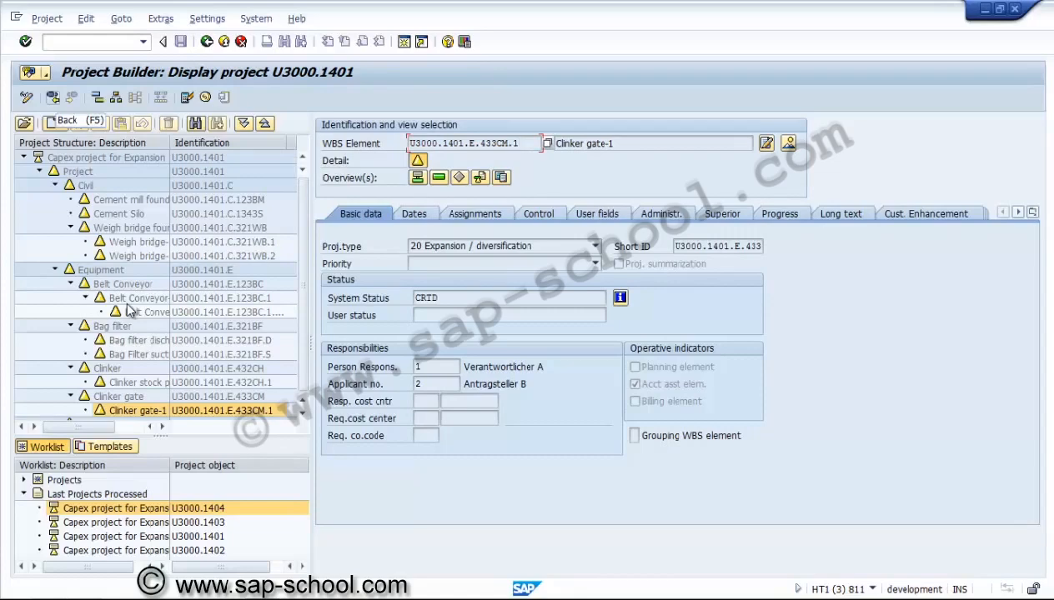
# Return to the project definition and open the project planning board for U3000.1401
pyautogui.press('F5')
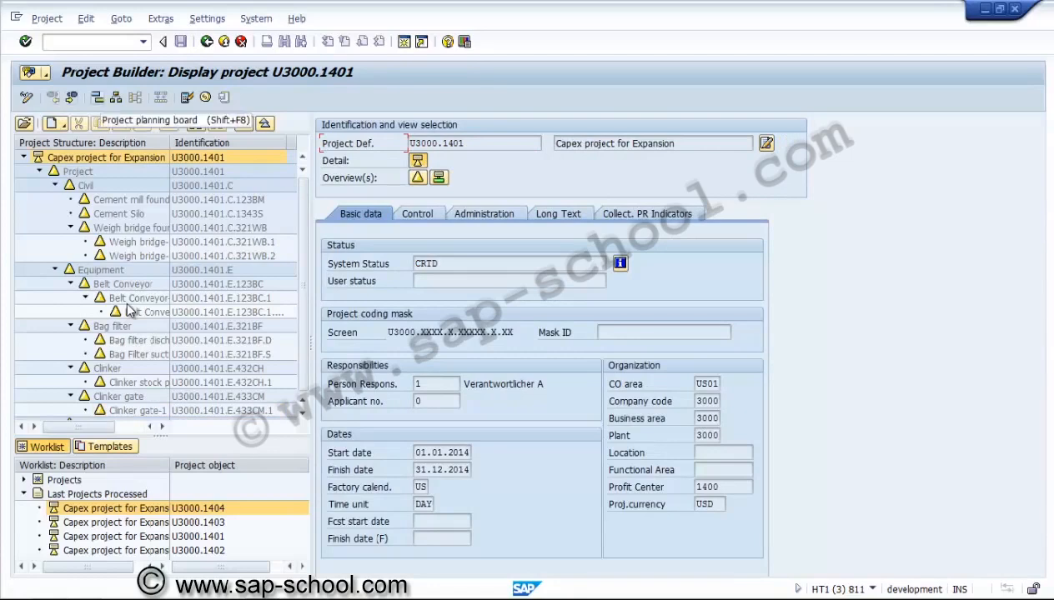
pyautogui.hotkey('shift', 'F8')
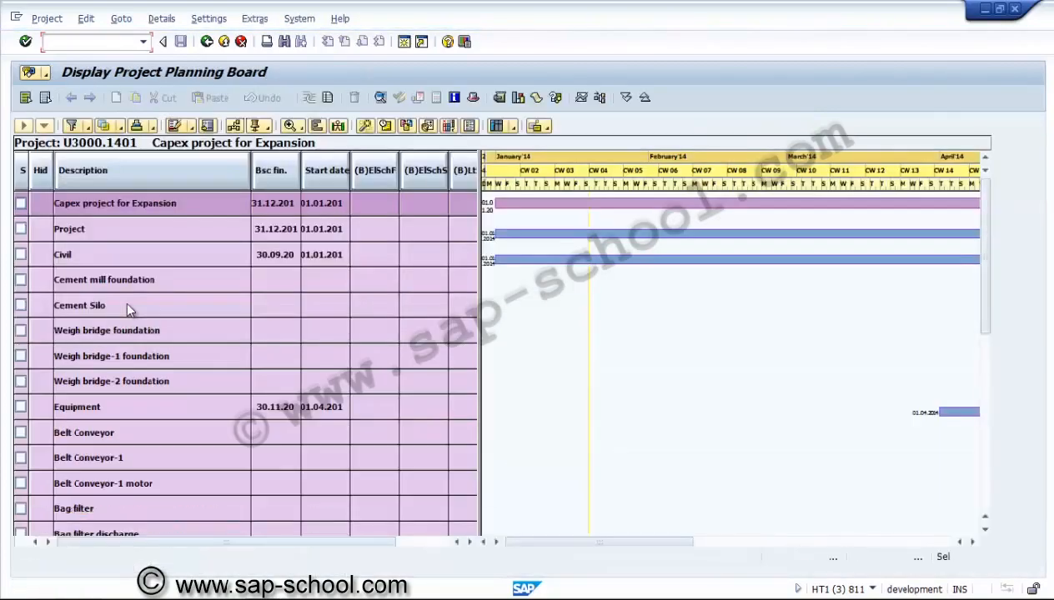
# Leave the planning board, view the project hierarchy graphic with a smaller WBS element display, and return to the Project Builder
pyautogui.press('F3')
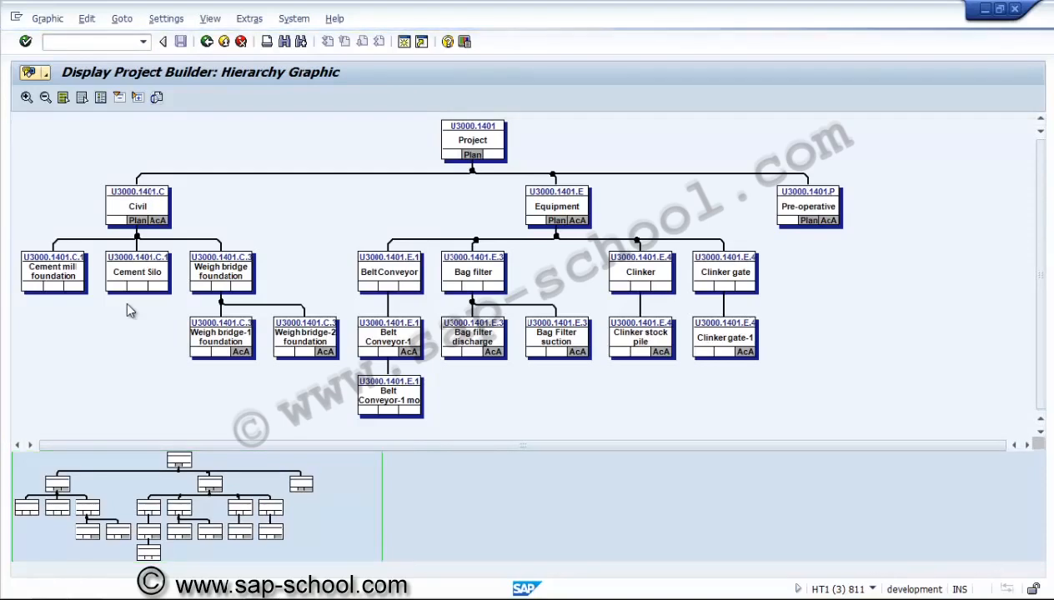
pyautogui.hotkey('shift', 'F6')
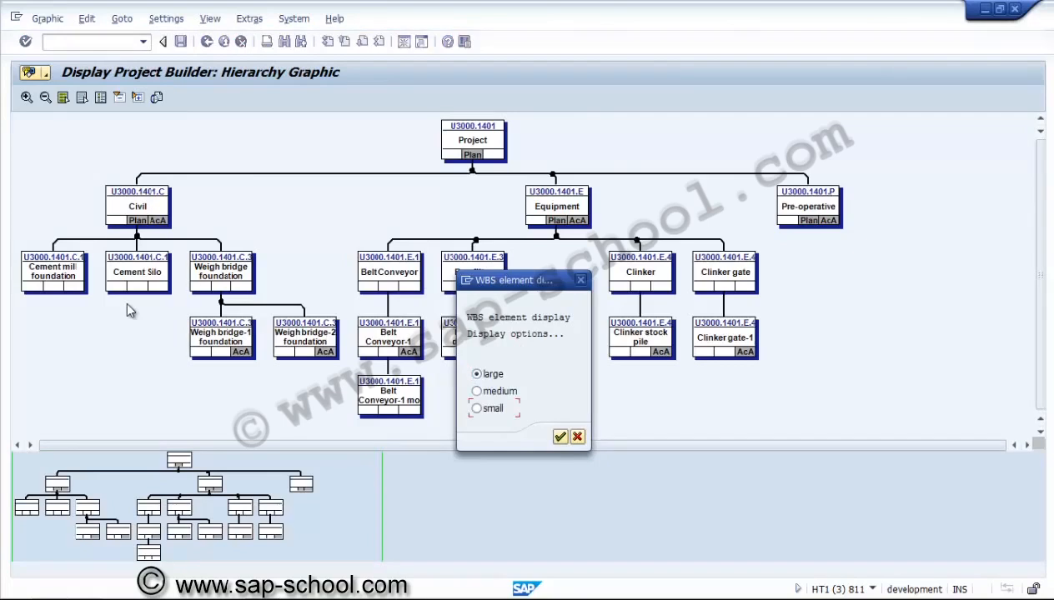
pyautogui.press('Return')
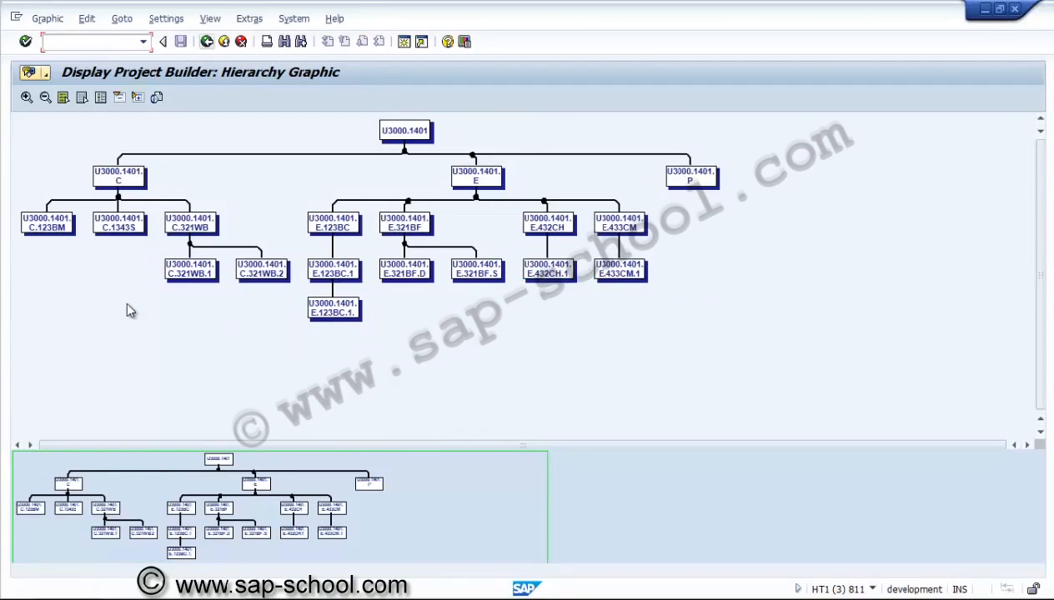
pyautogui.press('F3')
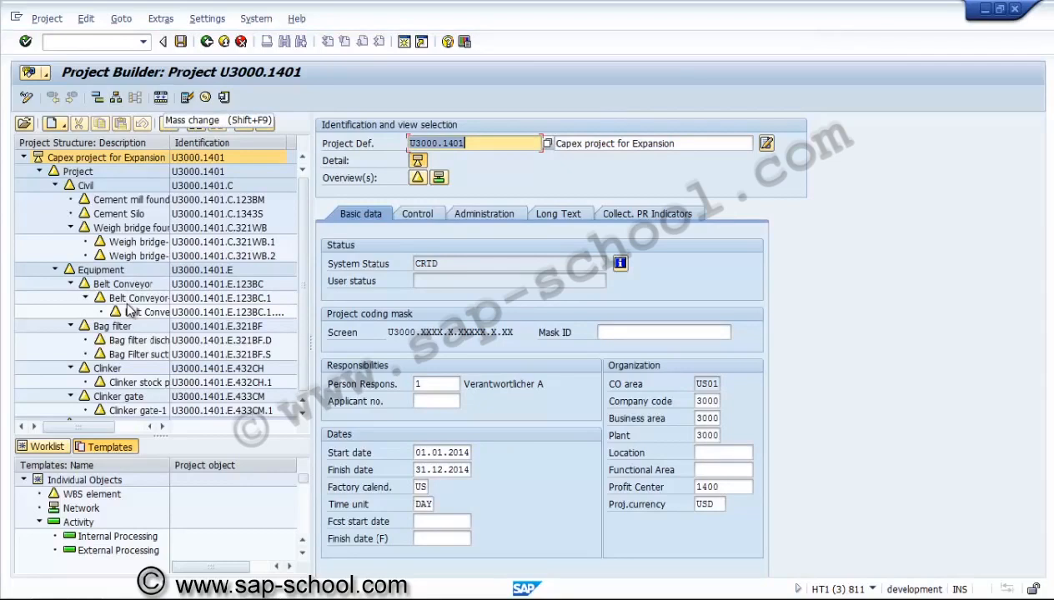
# Start a mass change of the WBS elements and select the Person Responsible field for editing
pyautogui.click(161, 97)
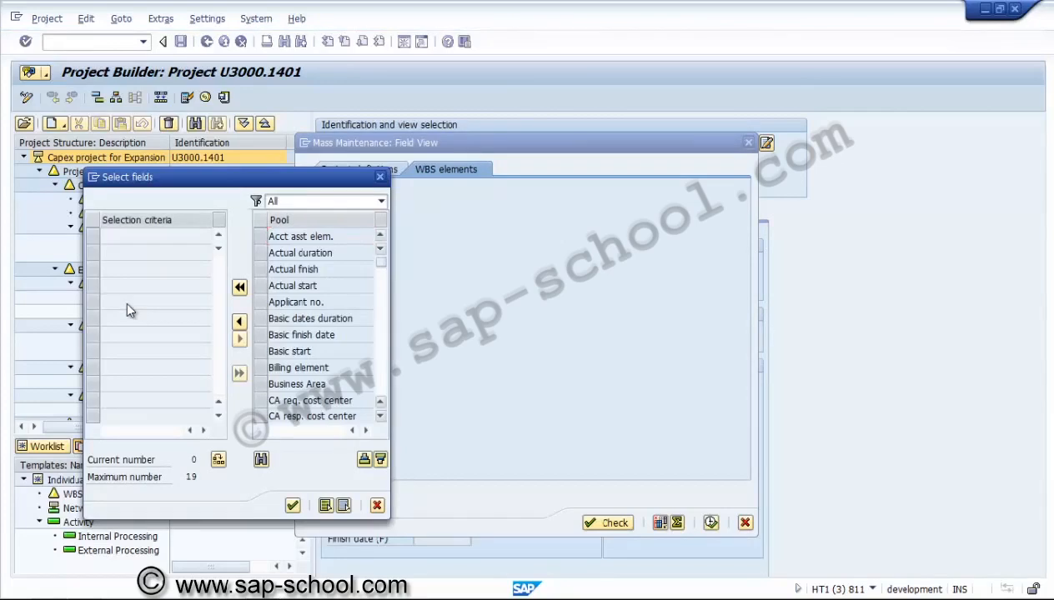
pyautogui.press('pagedown')
pyautogui.press('pagedown')
pyautogui.press('pagedown')
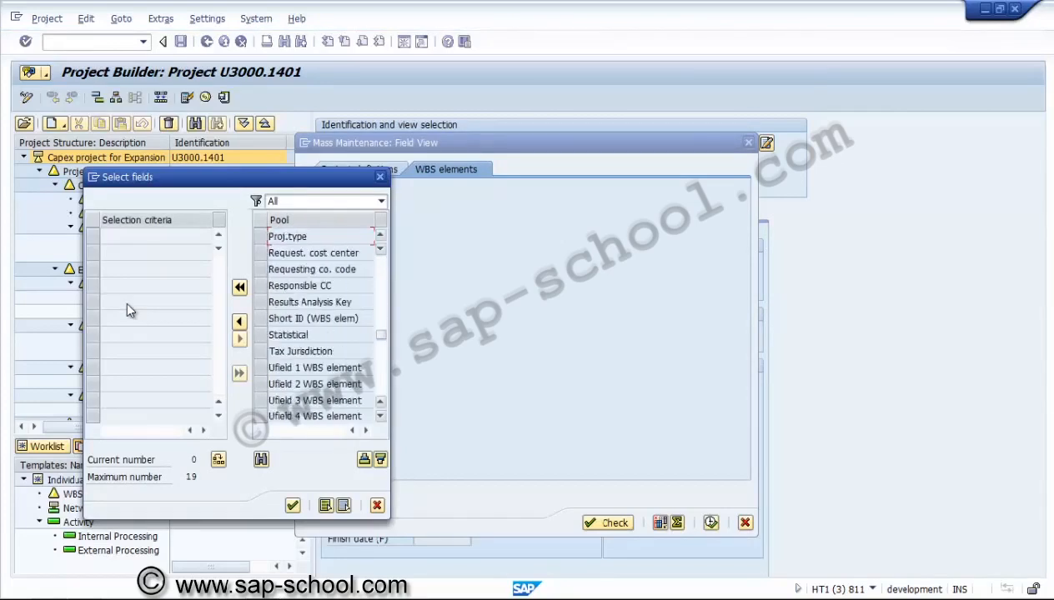
pyautogui.press('pagedown')
pyautogui.press('pagedown')
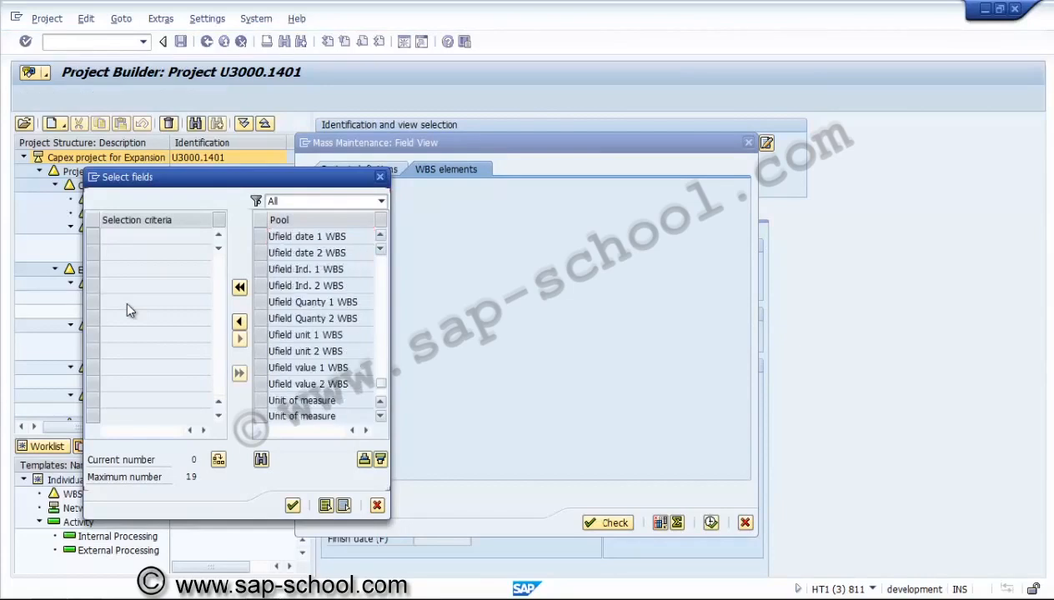
pyautogui.press('pageup')
pyautogui.press('pageup')
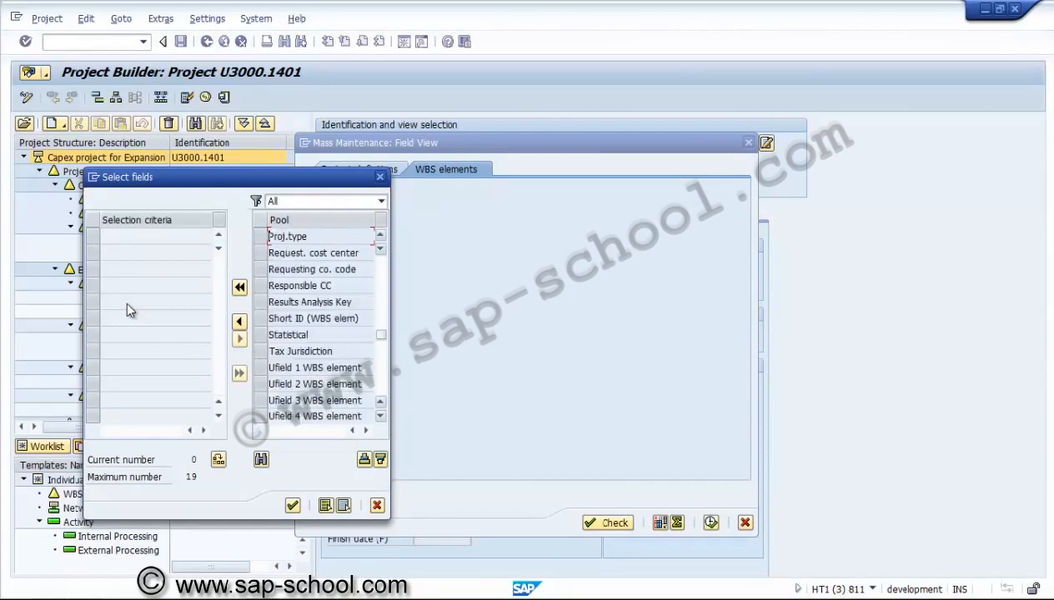
pyautogui.press('pageup')
pyautogui.press('pageup')
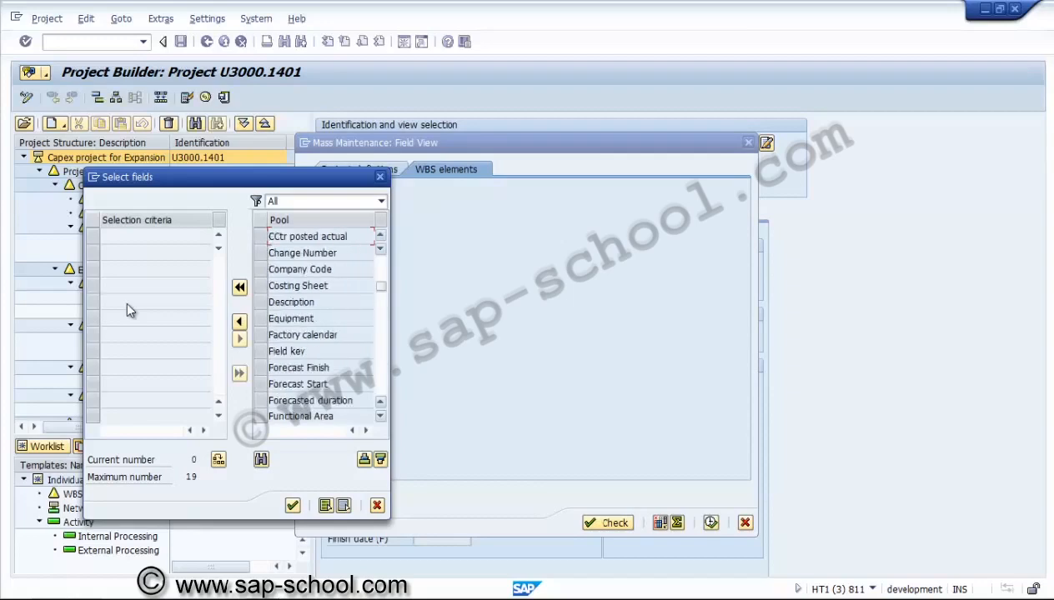
pyautogui.press('pageup')
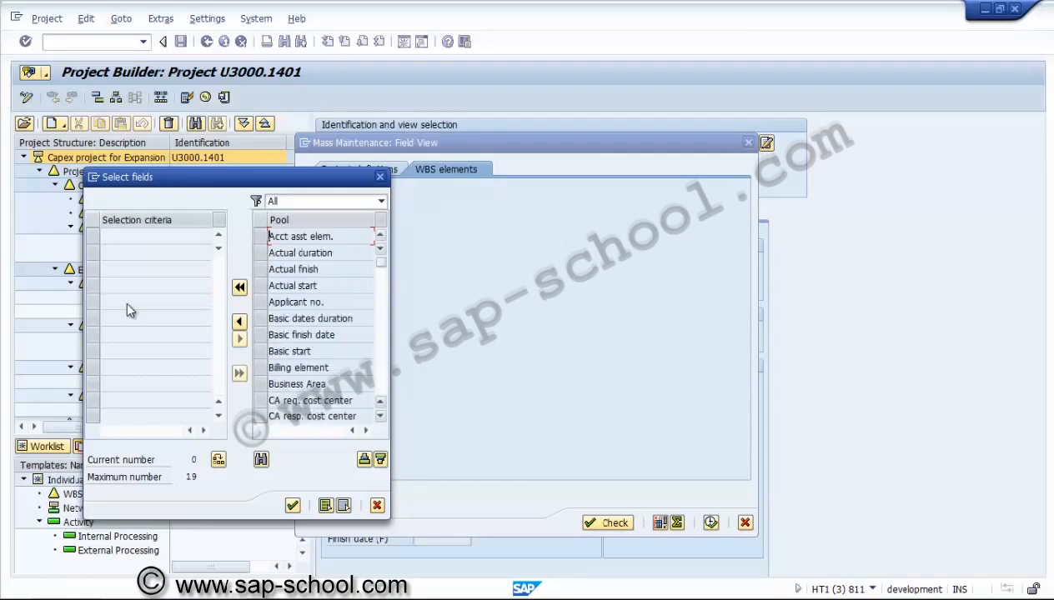
pyautogui.press('pagedown')
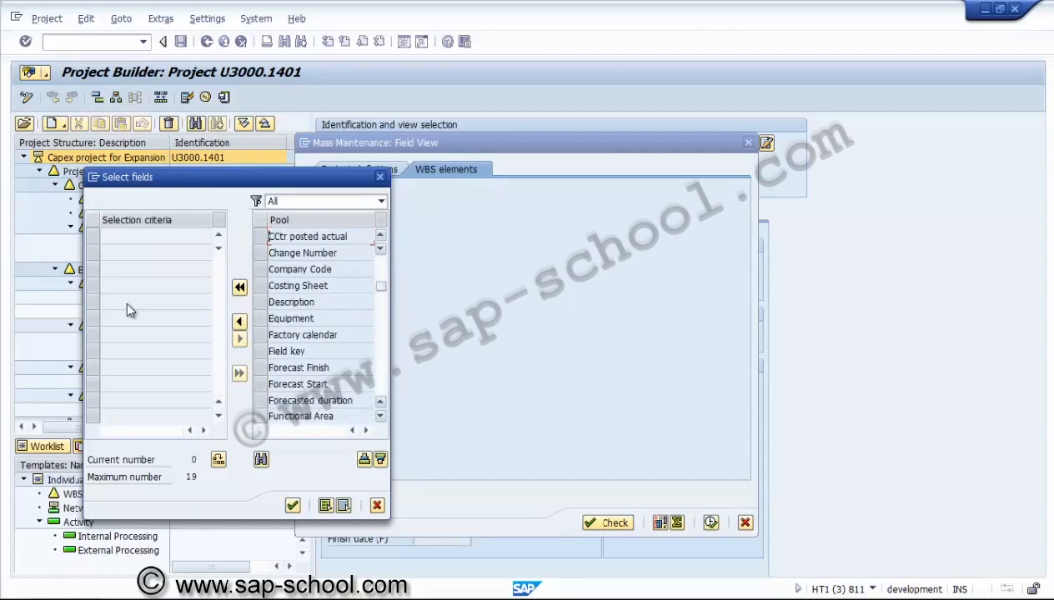
pyautogui.press('pagedown')
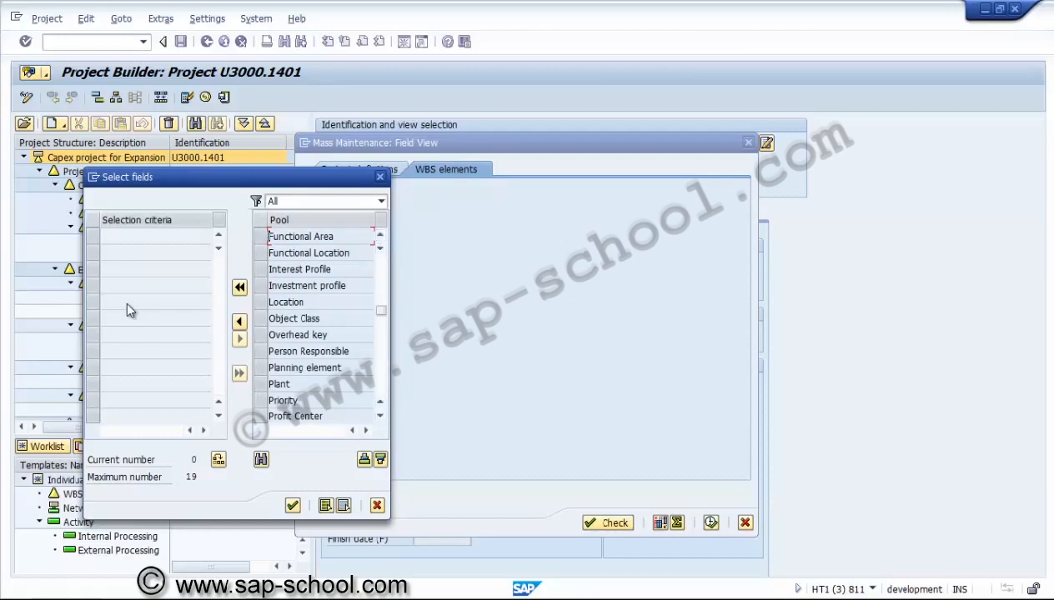
pyautogui.press('Down')
pyautogui.press('Down')
pyautogui.press('Down')
pyautogui.press('Down')
pyautogui.press('Down')
pyautogui.press('Down')
pyautogui.press('Down')
pyautogui.click(260, 350)
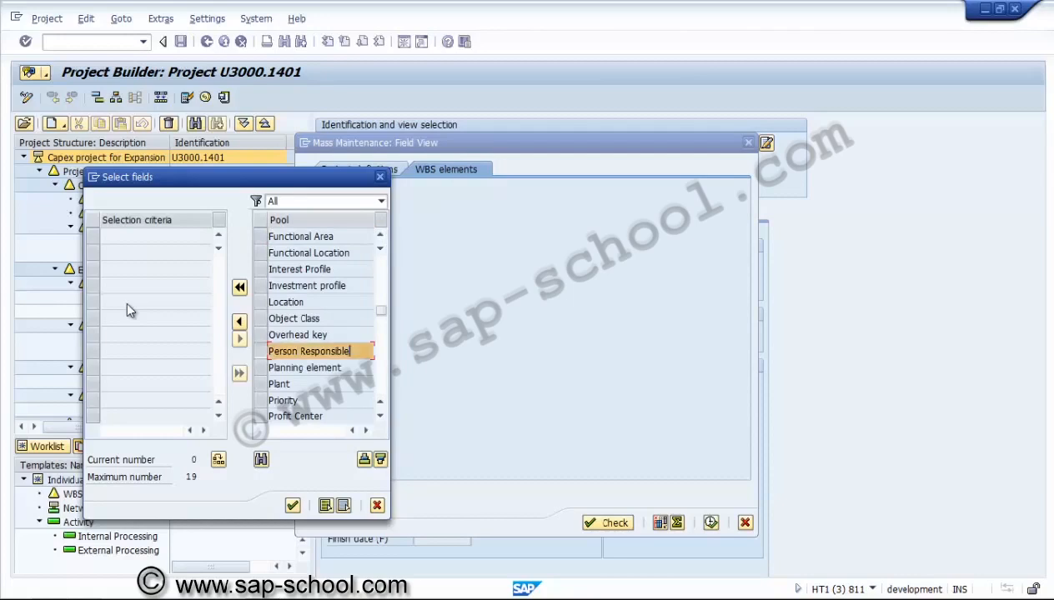
pyautogui.click(240, 321)
pyautogui.press('Return')
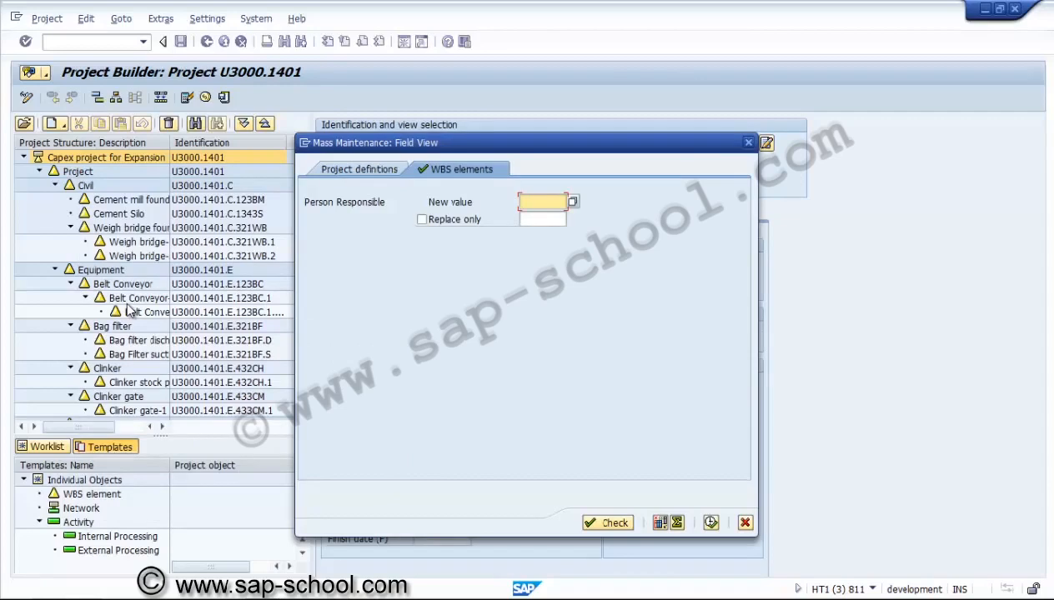
# Set Person Responsible to 00000002, replacing only 00000001, and execute the mass change
pyautogui.press('F4')
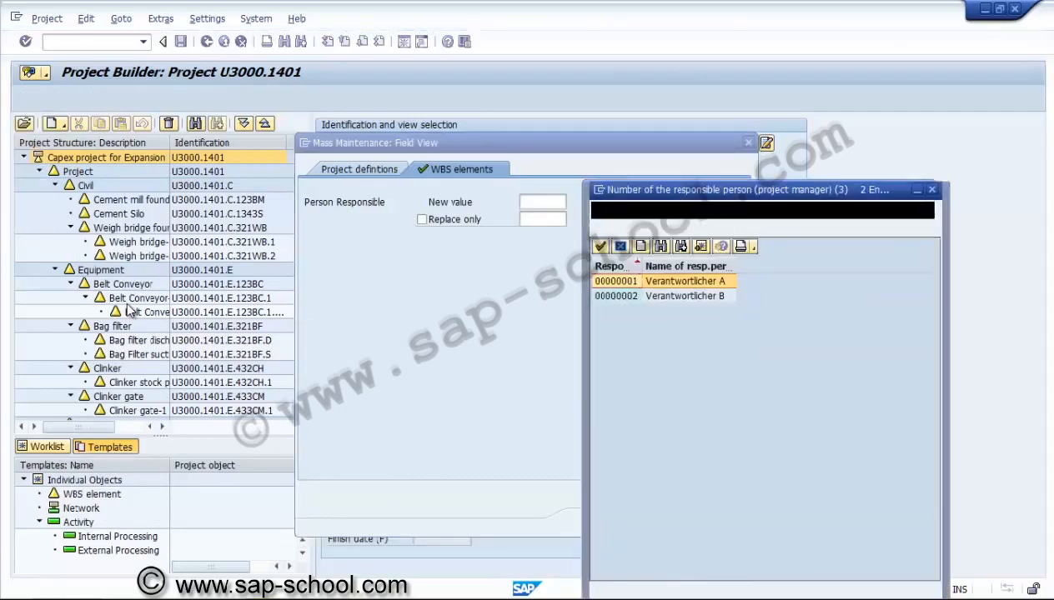
pyautogui.press('Down')
pyautogui.press('Return')
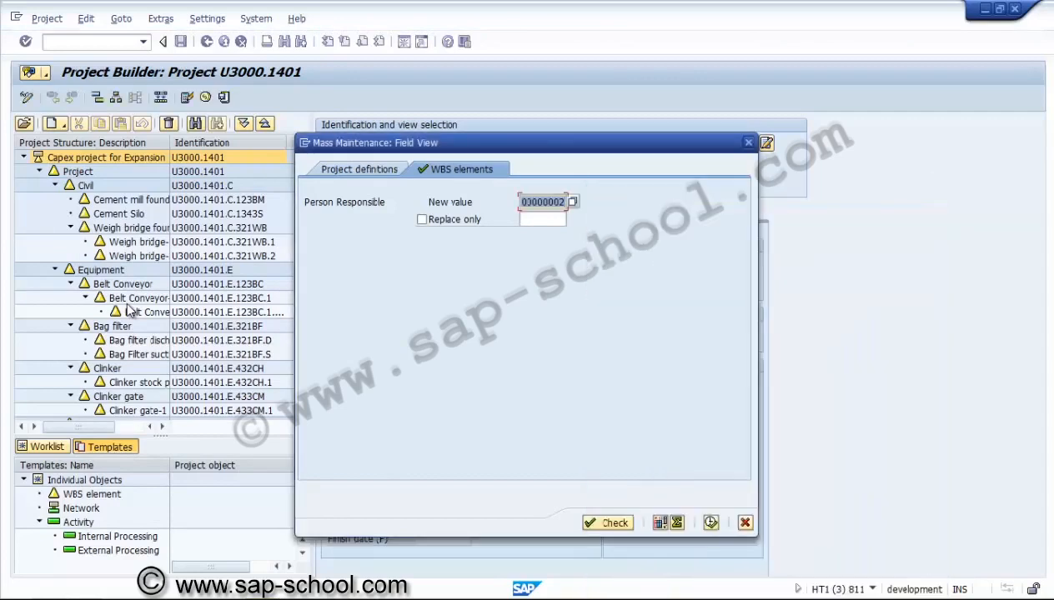
pyautogui.press('Tab')
pyautogui.press('space')
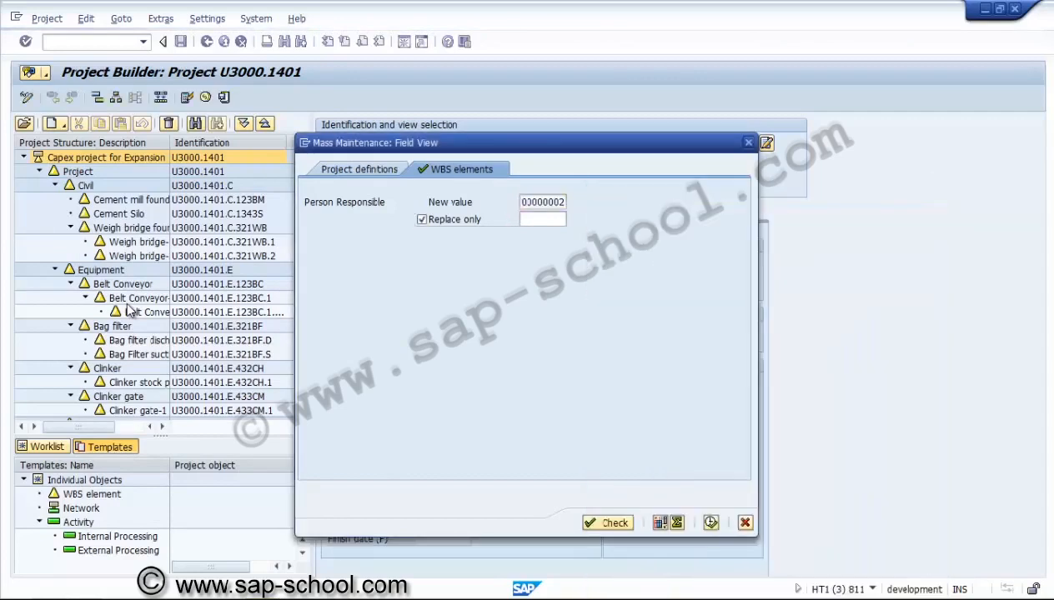
pyautogui.press('Tab')
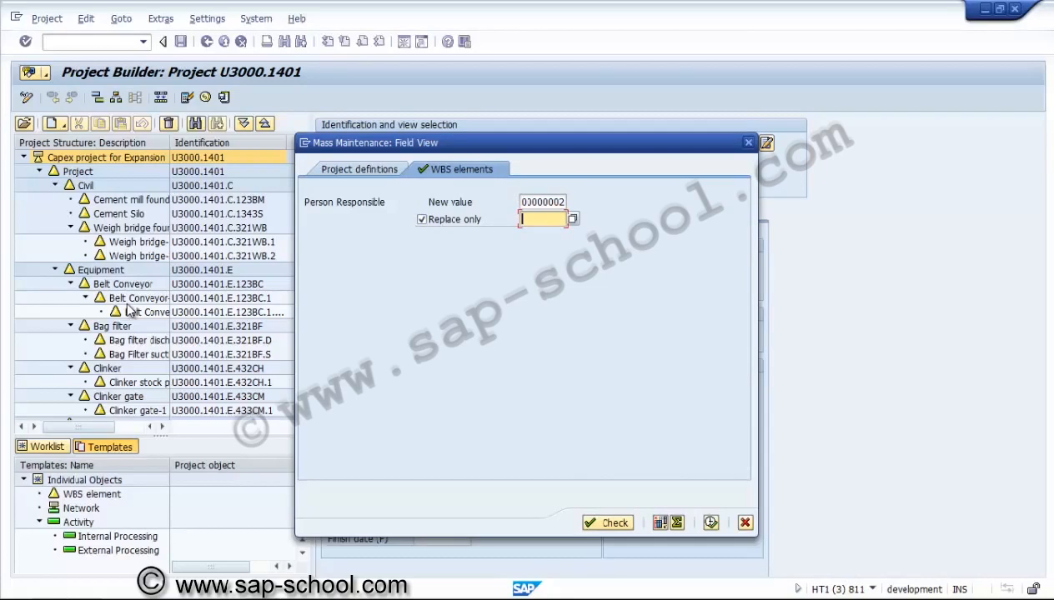
pyautogui.press('F4')
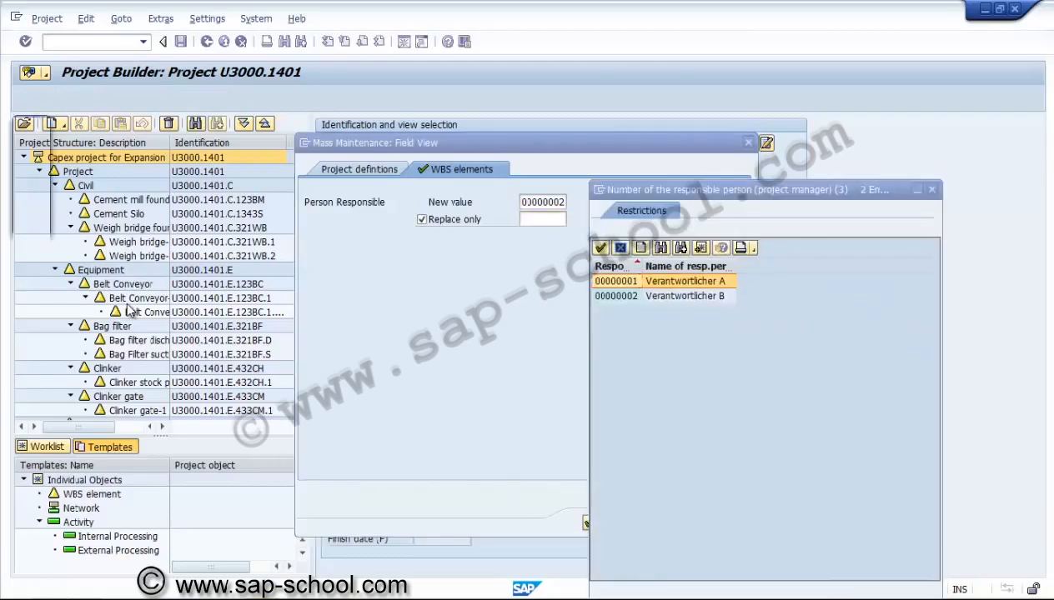
pyautogui.press('Return')
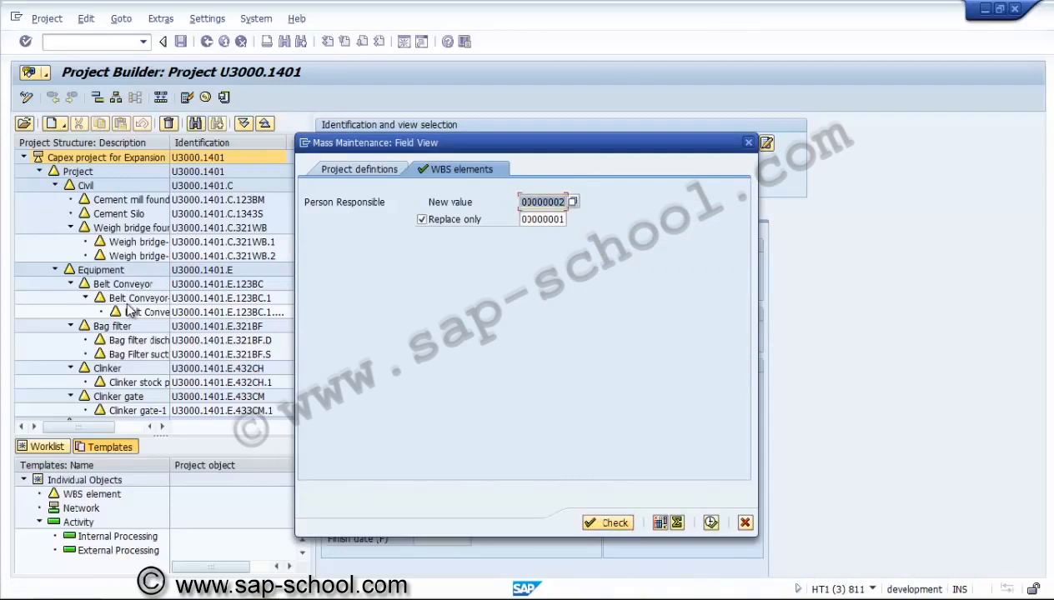
pyautogui.press('F8')
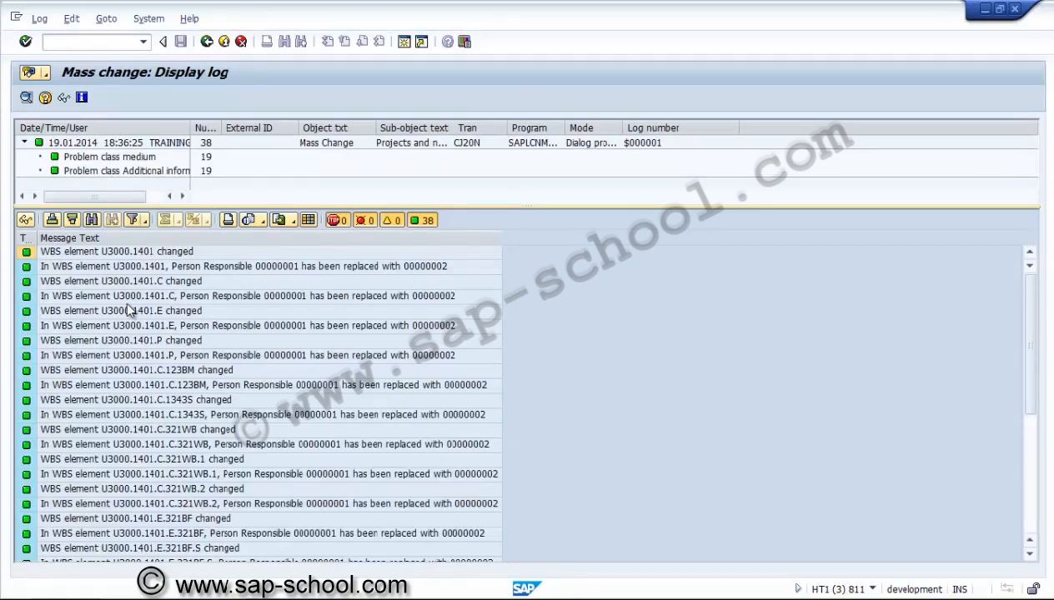
# Review the mass change log messages and problem classes, then return to the project
pyautogui.press('Down')
pyautogui.press('Down')
pyautogui.press('Down')
pyautogui.press('Down')
pyautogui.press('Down')
pyautogui.press('Down')
pyautogui.press('Down')
pyautogui.press('Down')
pyautogui.press('Down')
pyautogui.press('Down')
pyautogui.press('Down')
pyautogui.press('Down')
pyautogui.press('Down')
pyautogui.press('Down')
pyautogui.press('Down')
pyautogui.press('Down')
pyautogui.press('Down')
pyautogui.press('Down')
pyautogui.press('Down')
pyautogui.press('Down')
pyautogui.press('Down')
pyautogui.press('Down')
pyautogui.press('Down')
pyautogui.press('Down')
pyautogui.press('Down')
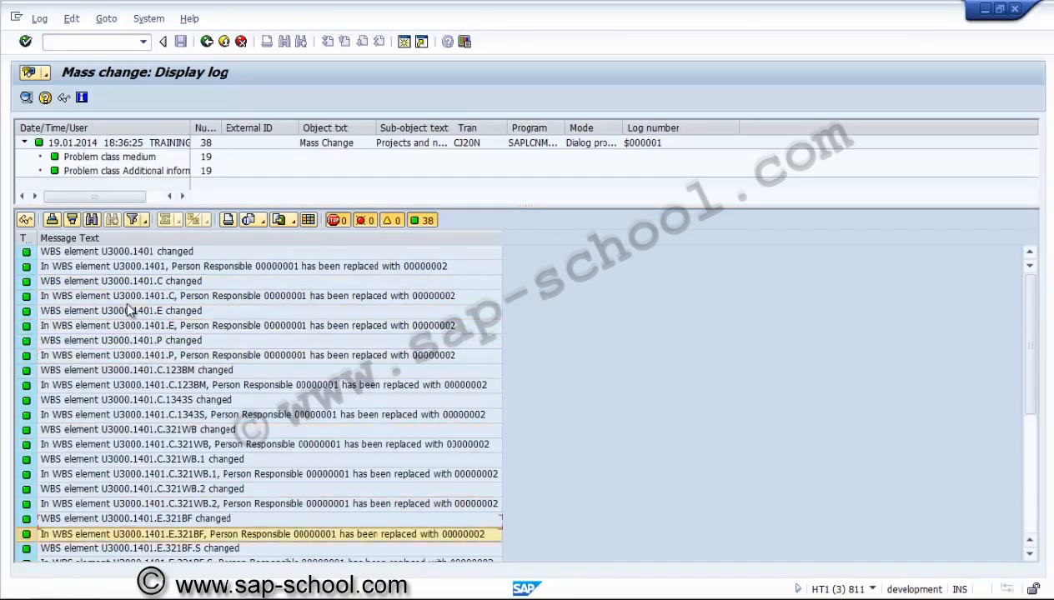
pyautogui.press('Up')
pyautogui.press('Up')
pyautogui.press('Up')
pyautogui.press('Up')
pyautogui.press('Up')
pyautogui.press('Up')
pyautogui.press('Up')
pyautogui.press('Up')
pyautogui.press('Up')
pyautogui.press('Up')
pyautogui.press('Up')
pyautogui.press('Up')
pyautogui.press('Up')
pyautogui.press('Up')
pyautogui.press('Up')
pyautogui.press('Up')
pyautogui.press('Up')
pyautogui.press('Up')
pyautogui.press('Up')
pyautogui.press('Up')
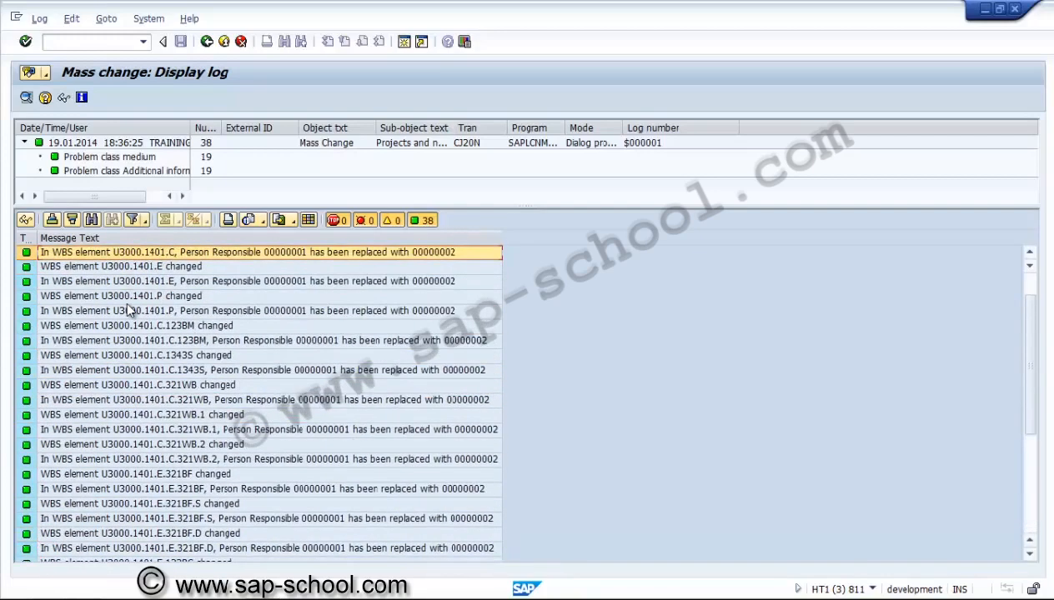
pyautogui.moveTo(191, 127); pyautogui.dragTo(274, 127)
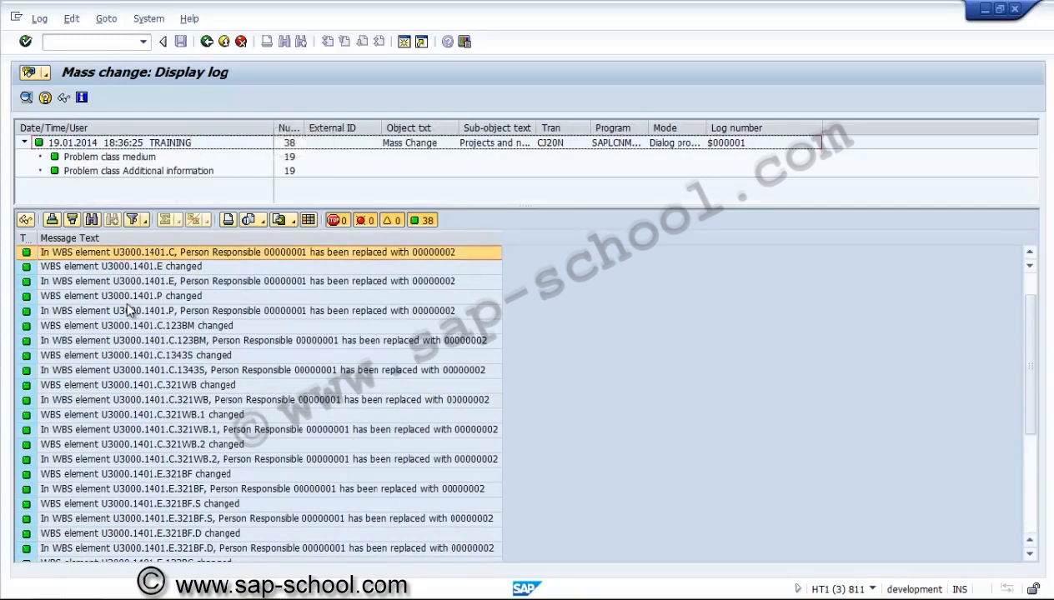
pyautogui.click(289, 157)
pyautogui.click(289, 171)
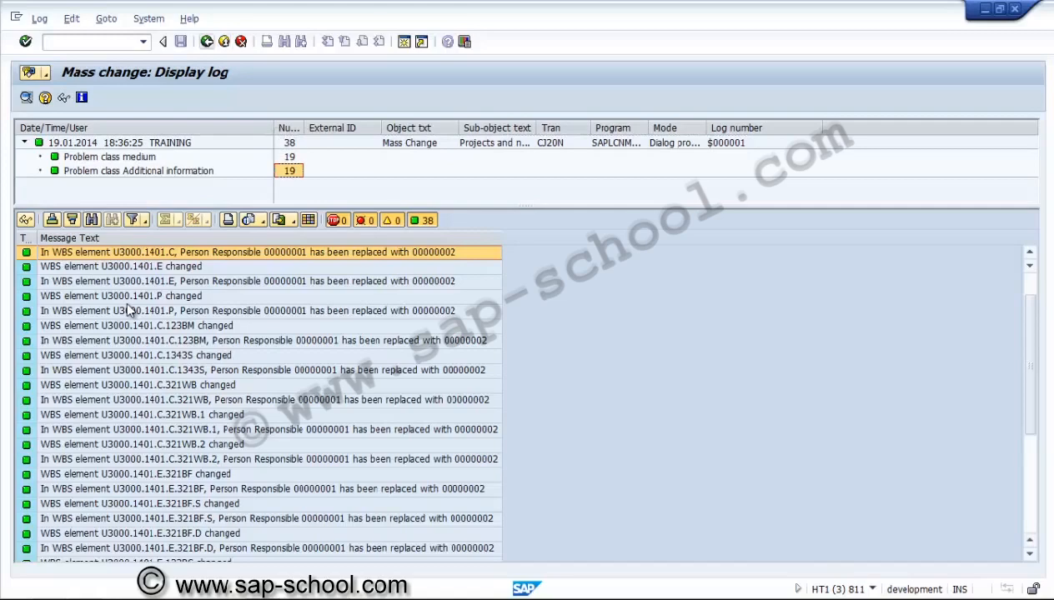
pyautogui.click(207, 41)
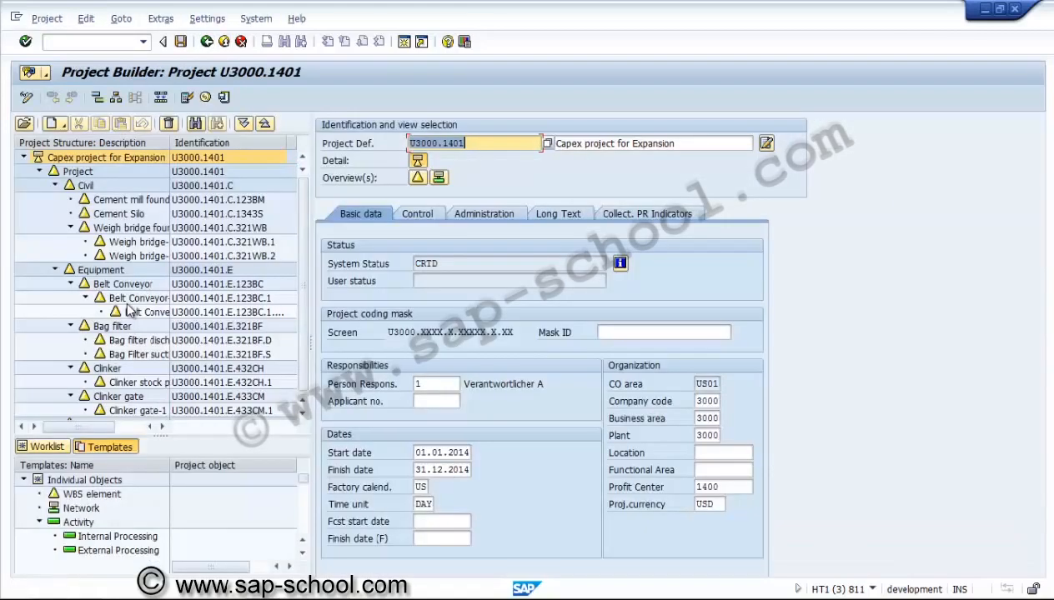
# Check Person Responsible and Applicant in the WBS element overview of all elements, then save and leave the project
pyautogui.press('Down')
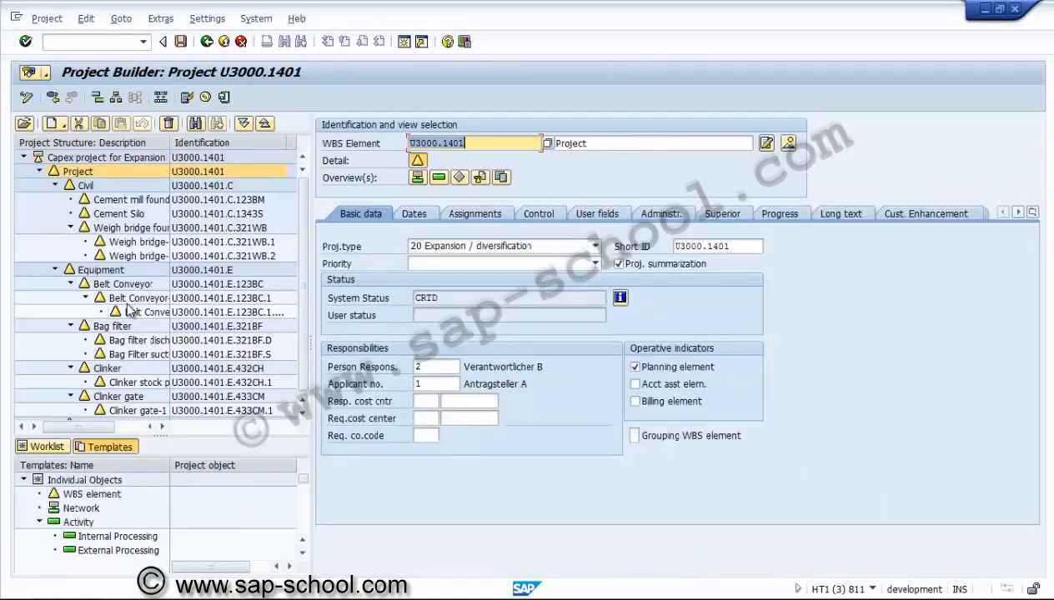
pyautogui.press('Down')
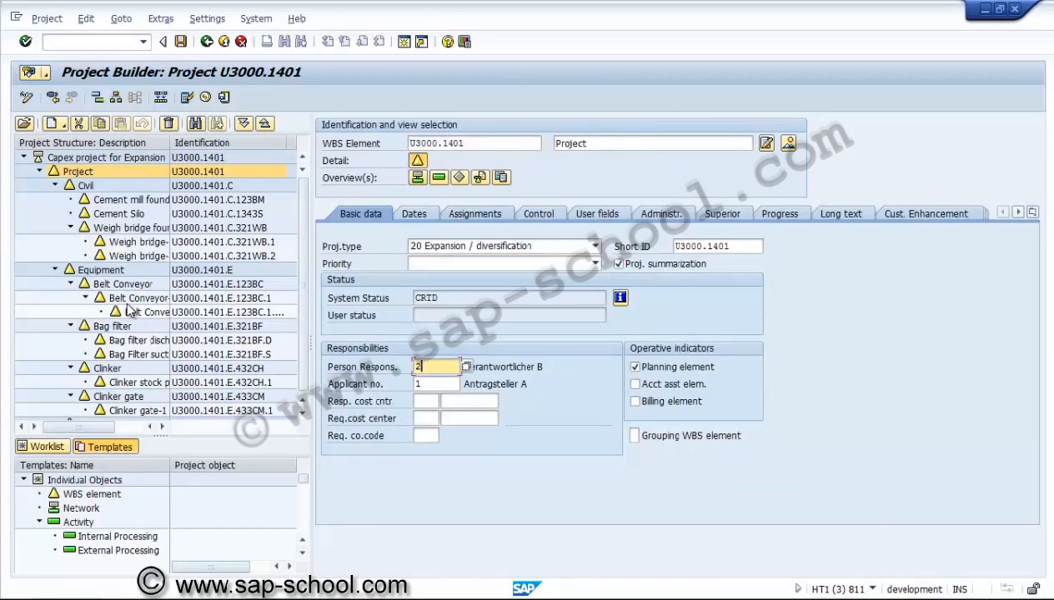
pyautogui.click(106, 157)
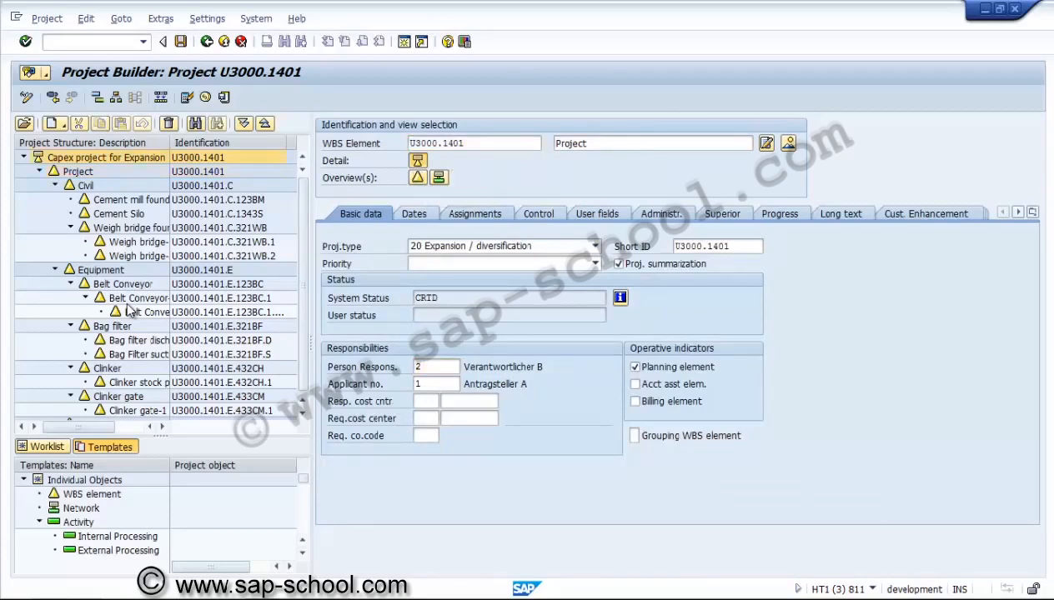
pyautogui.click(417, 178)
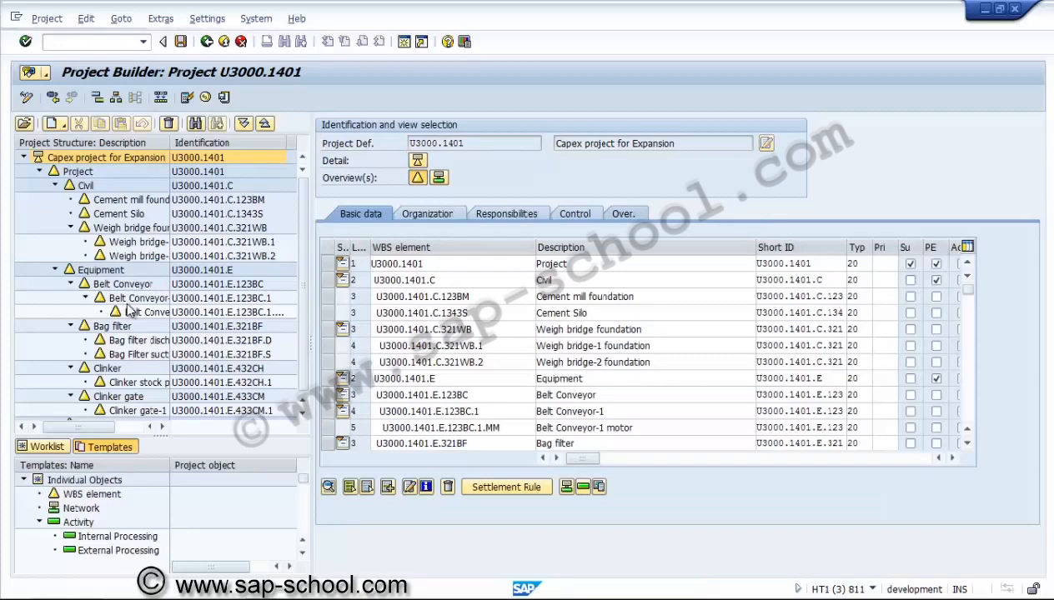
pyautogui.click(623, 214)
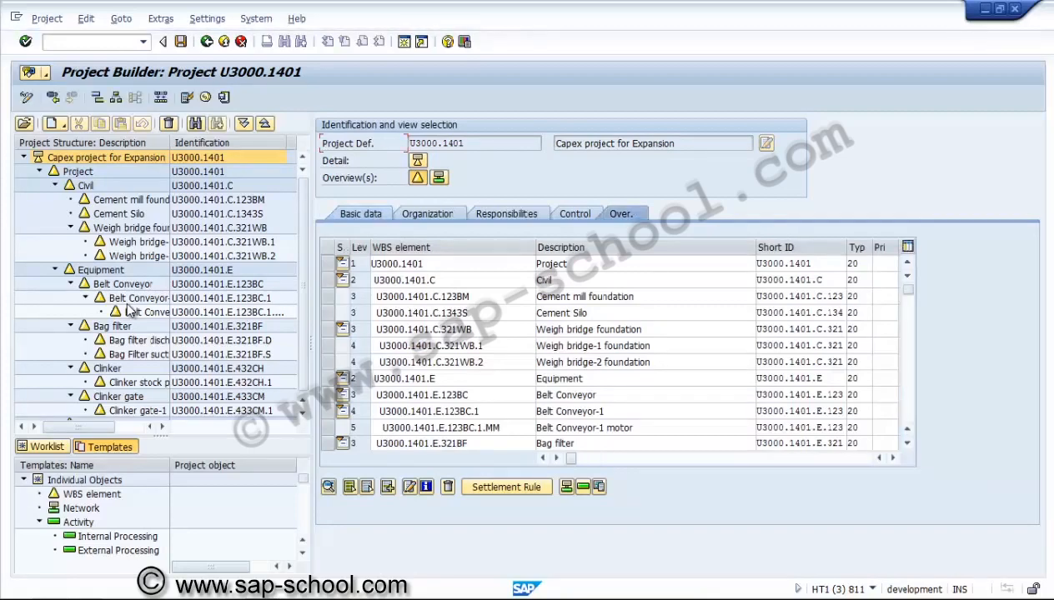
pyautogui.click(892, 457)
pyautogui.click(893, 458)
pyautogui.click(893, 457)
pyautogui.moveTo(587, 459); pyautogui.dragTo(678, 458)
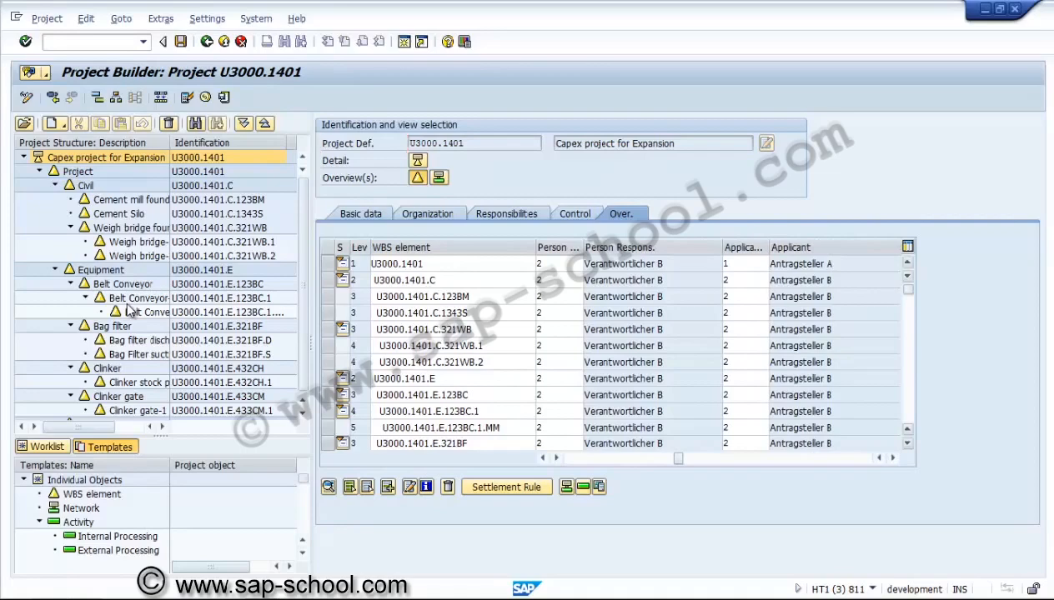
pyautogui.click(907, 396)
pyautogui.click(908, 396)
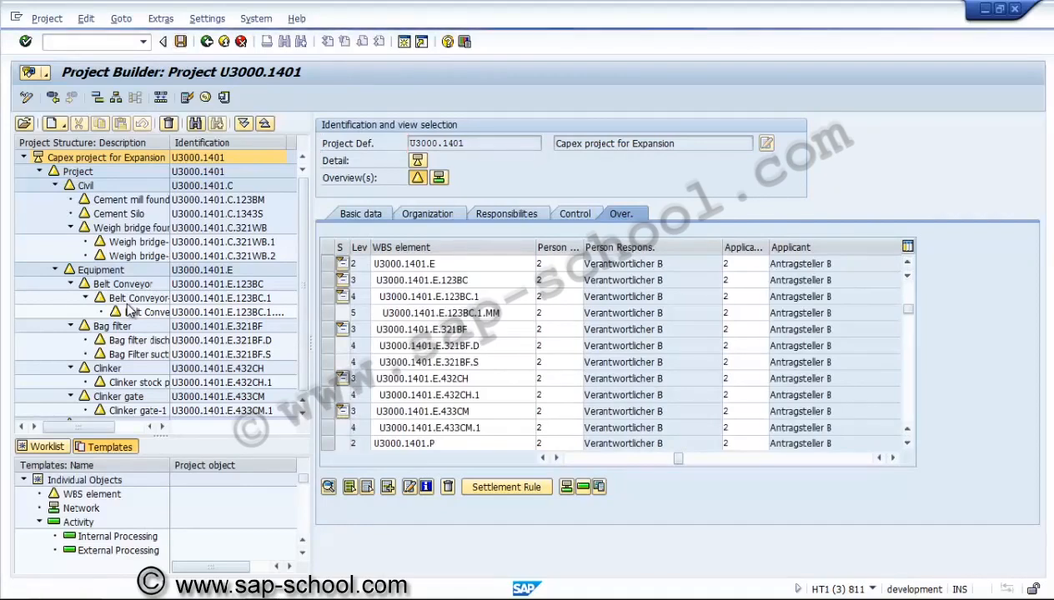
pyautogui.press('F3')
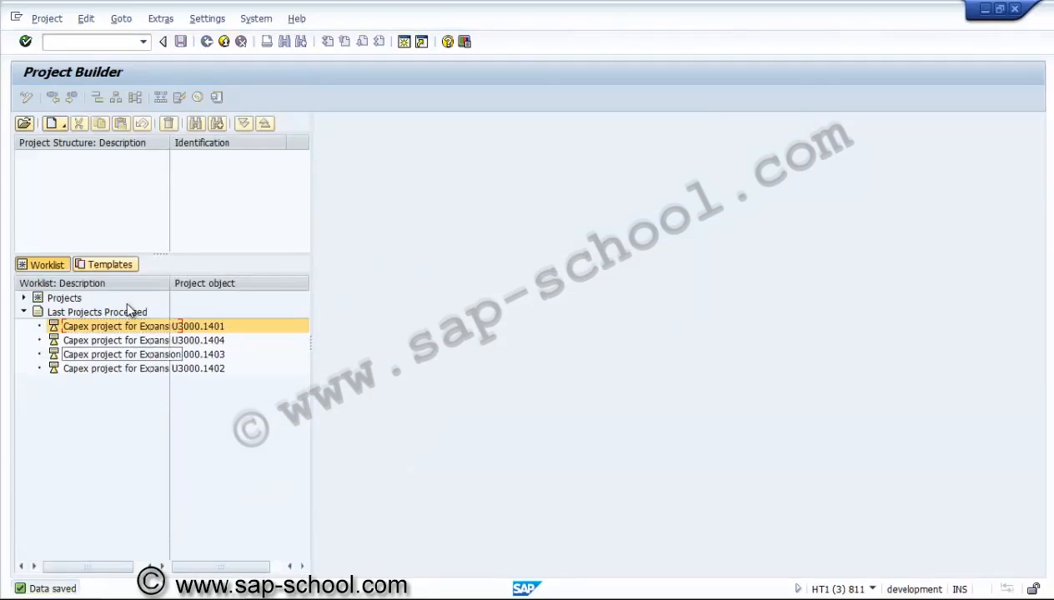
# Open project U3000.1403 from the last projects processed
pyautogui.doubleClick(125, 354)
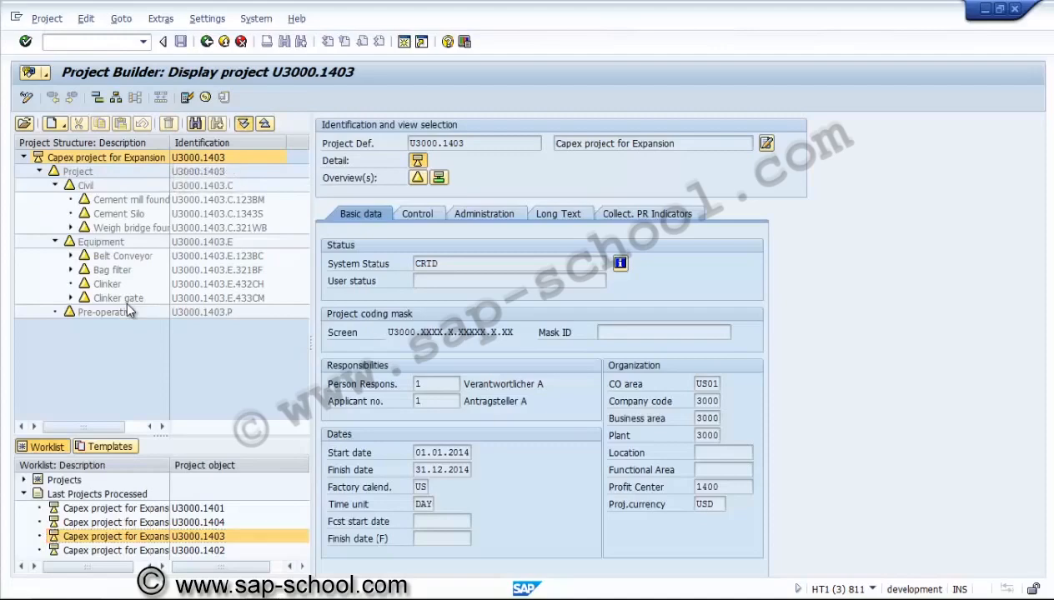
# Switch project U3000.1403 to change mode and expand its full structure
pyautogui.hotkey('shift', 'F1')
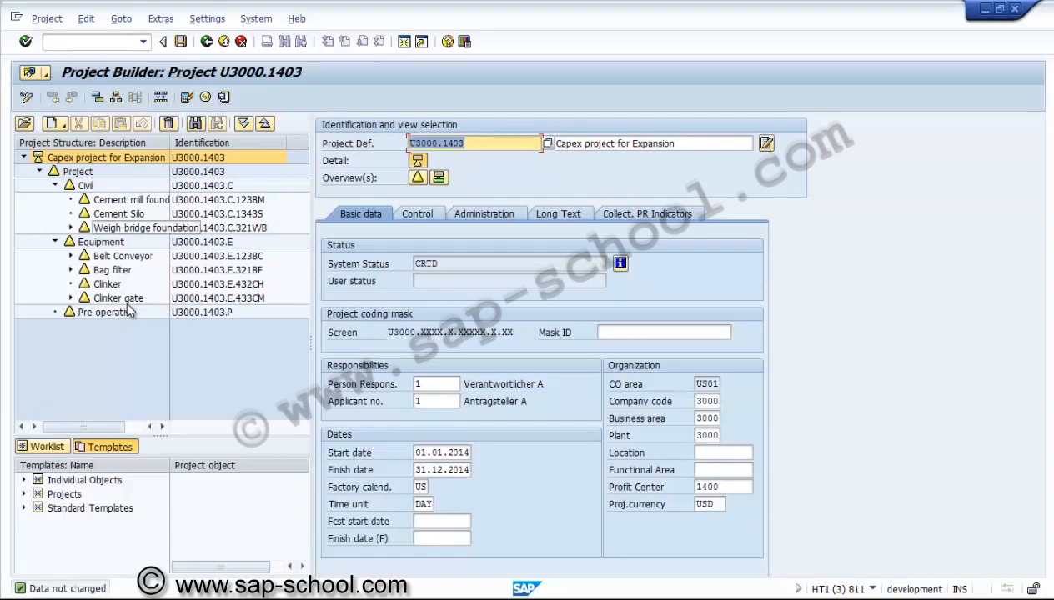
pyautogui.click(243, 123)
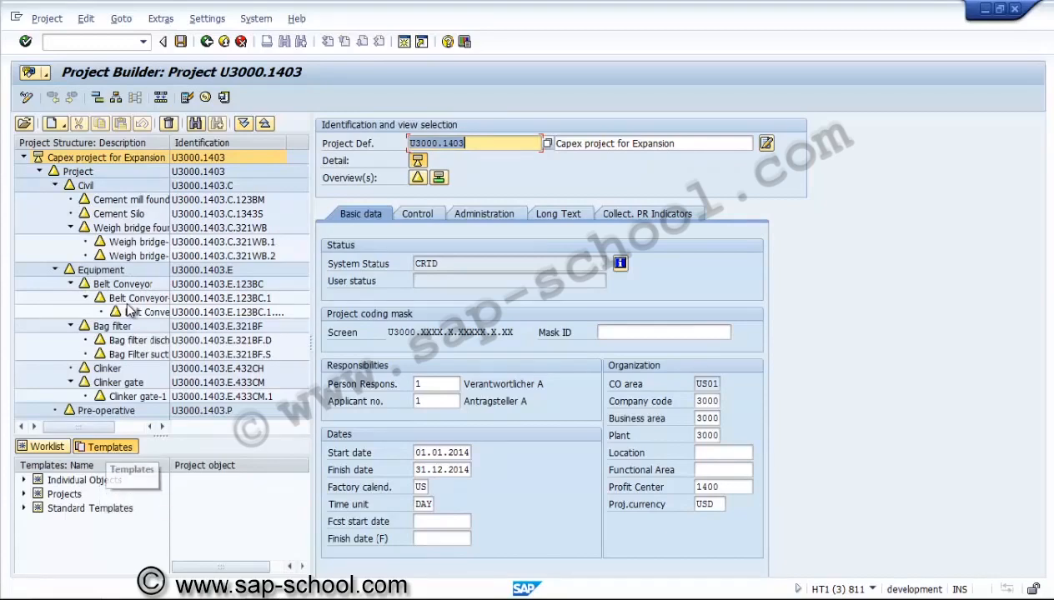
# Insert a new WBS element from the WBS element template under Pre-operative, using the next open number search
pyautogui.click(23, 481)
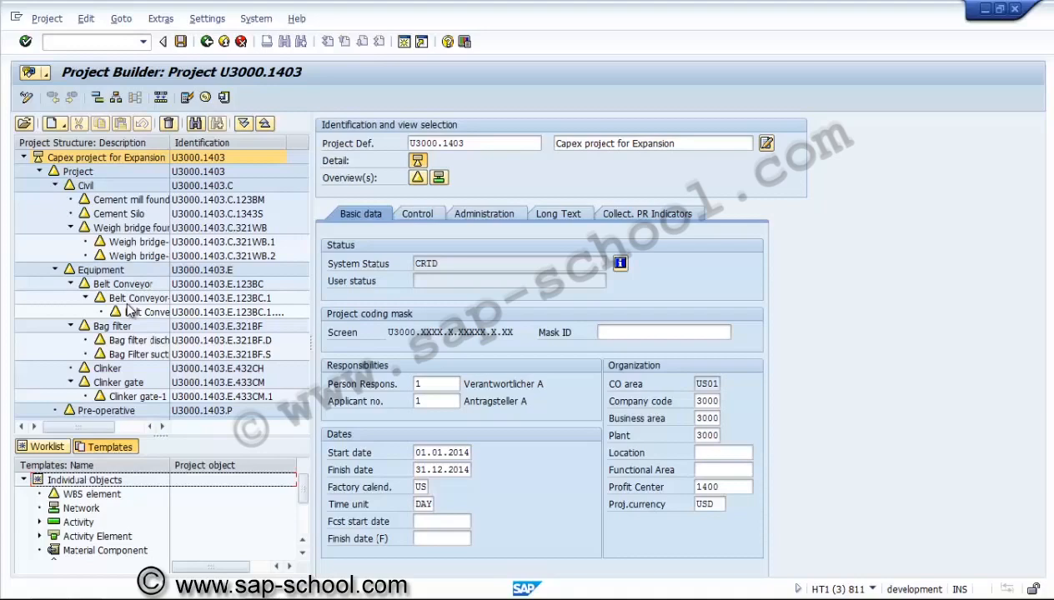
pyautogui.press('Down')
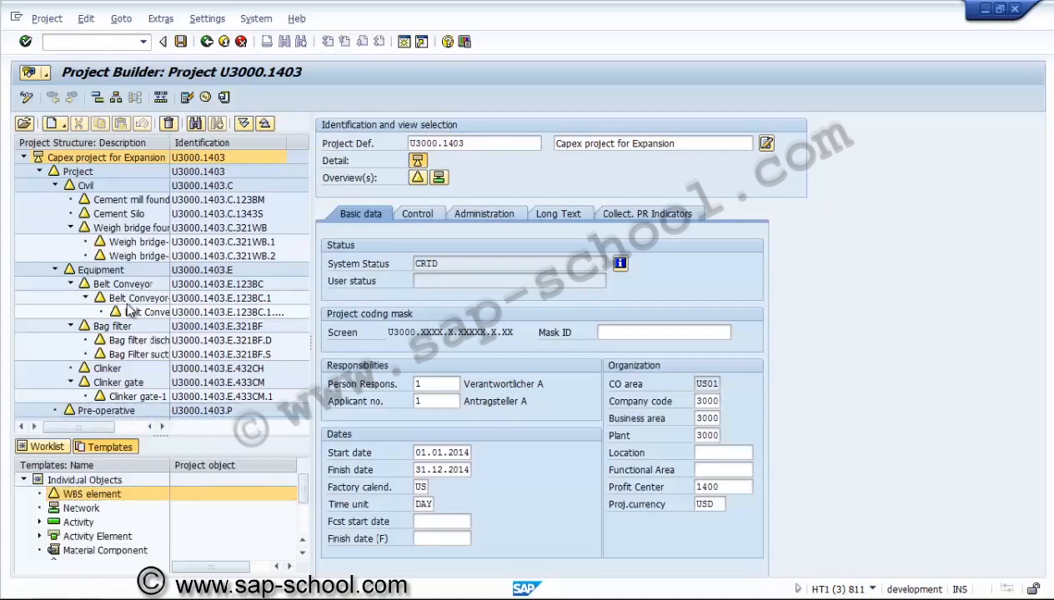
pyautogui.click(160, 98)
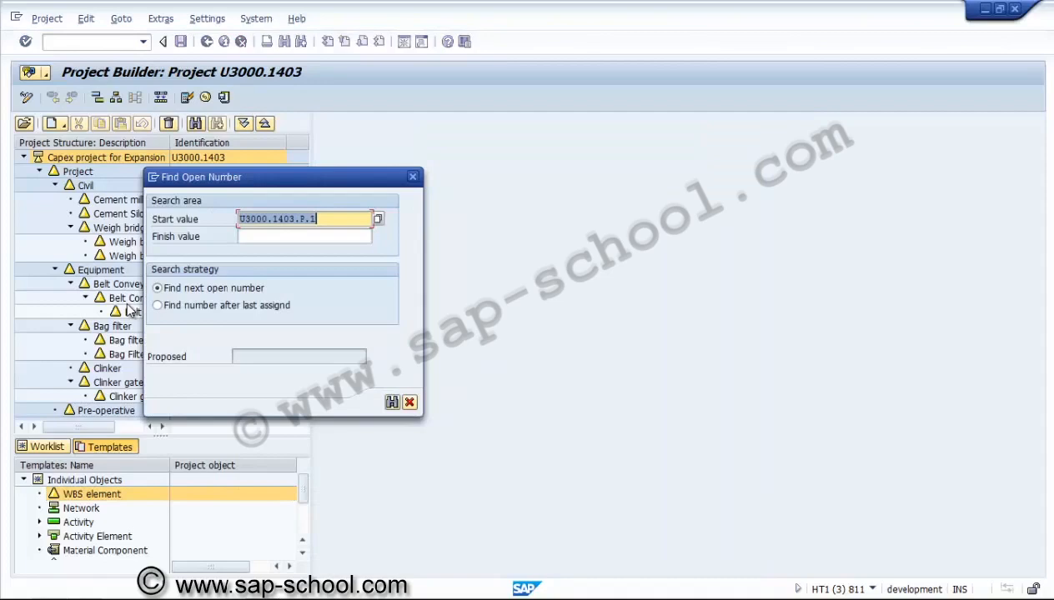
pyautogui.press('End')
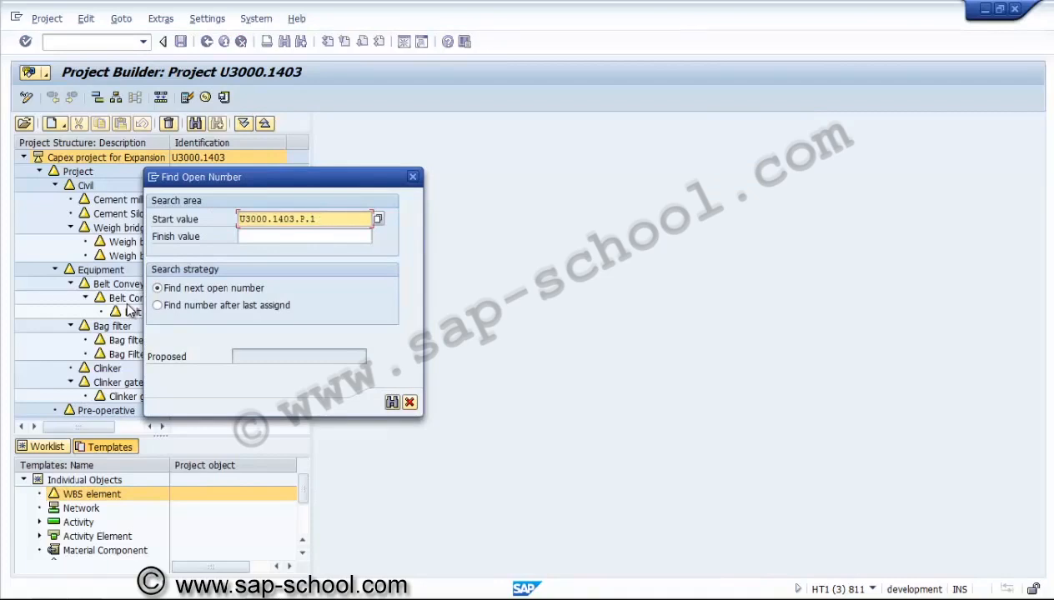
pyautogui.press('Return')
pyautogui.press('Return')
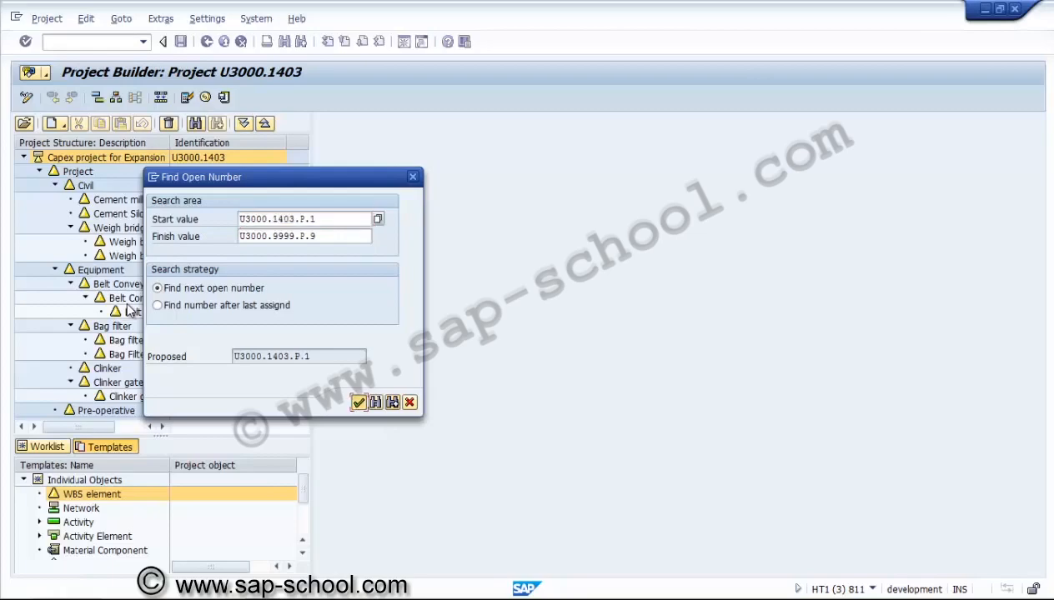
pyautogui.press('Return')
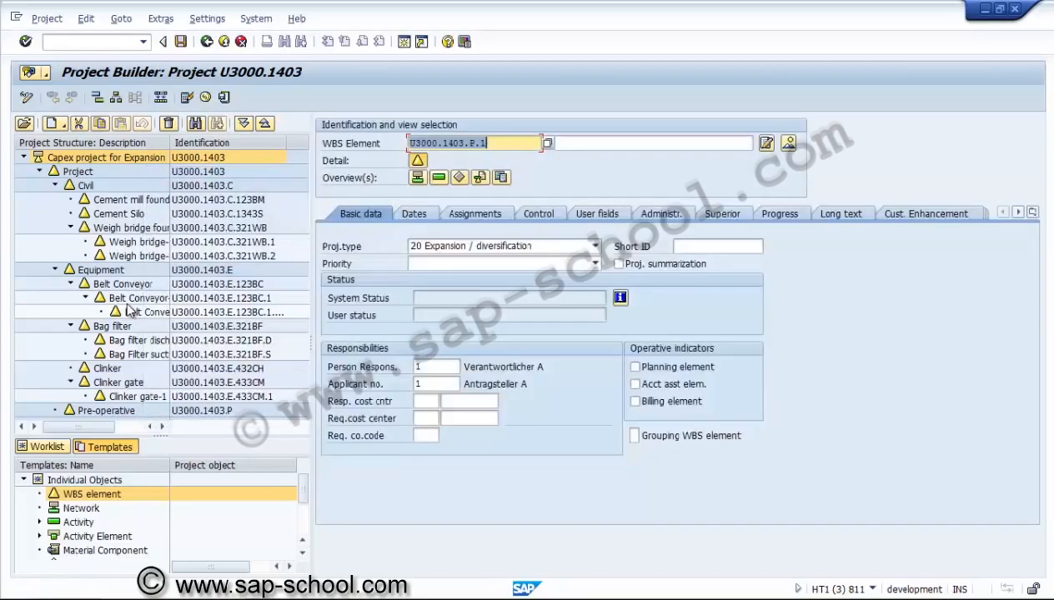
# Identify the new element as U3000.1403.P.ENGIN, describe it as Engineering services, and mark it as account assignment element
pyautogui.press('Right')
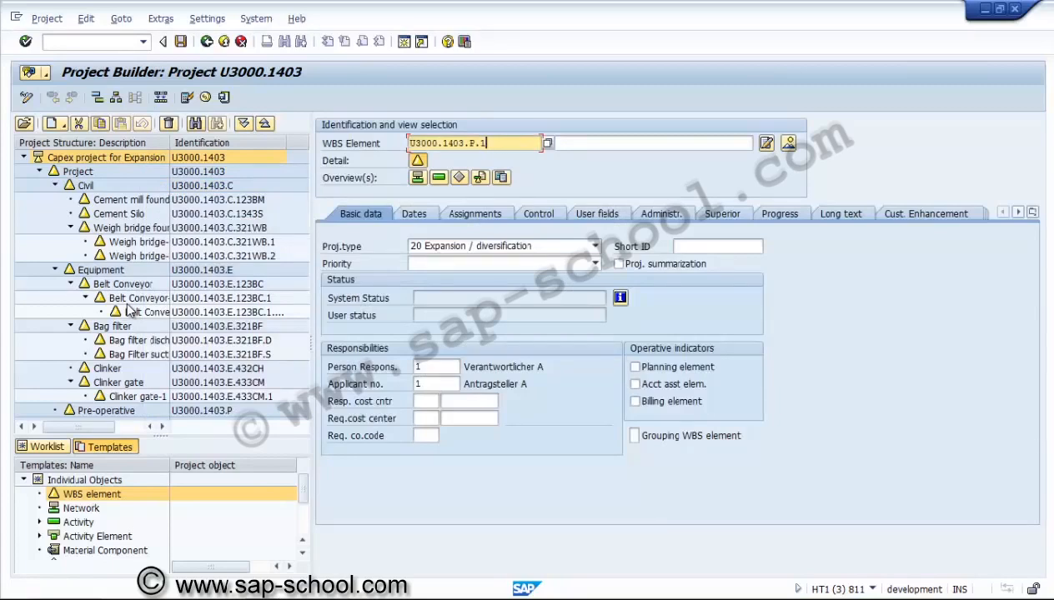
pyautogui.press('BackSpace')
pyautogui.write('ENGIN')
pyautogui.press('Tab')
pyautogui.write('Engineering services')
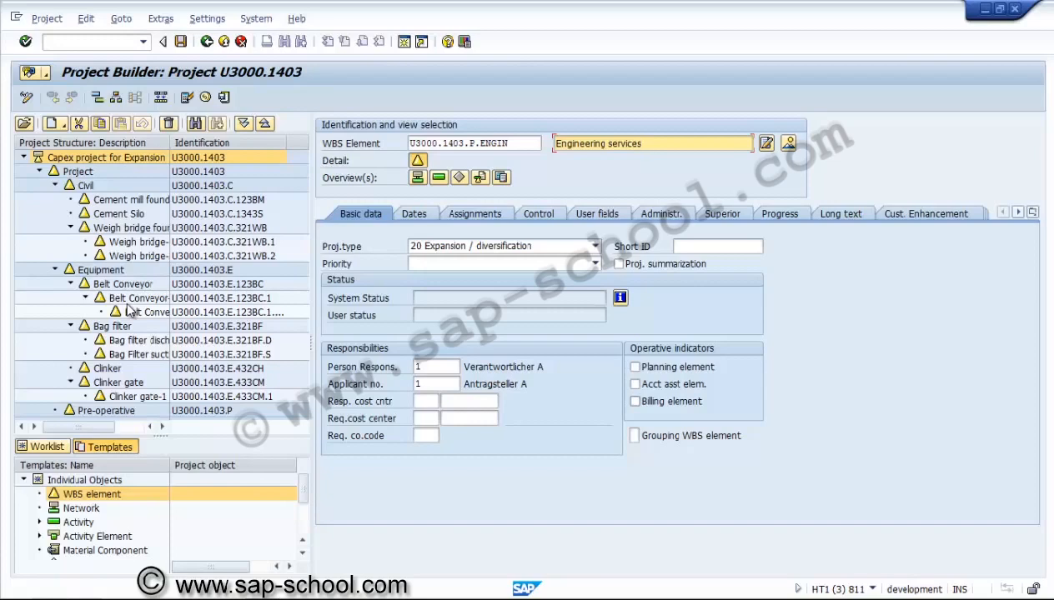
pyautogui.click(635, 384)
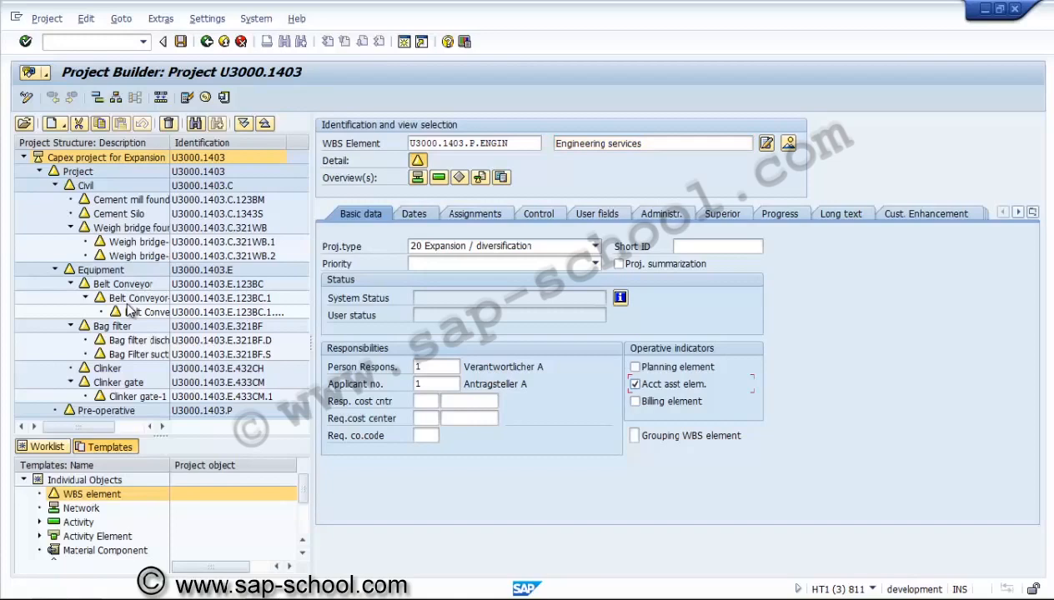
pyautogui.press('Return')
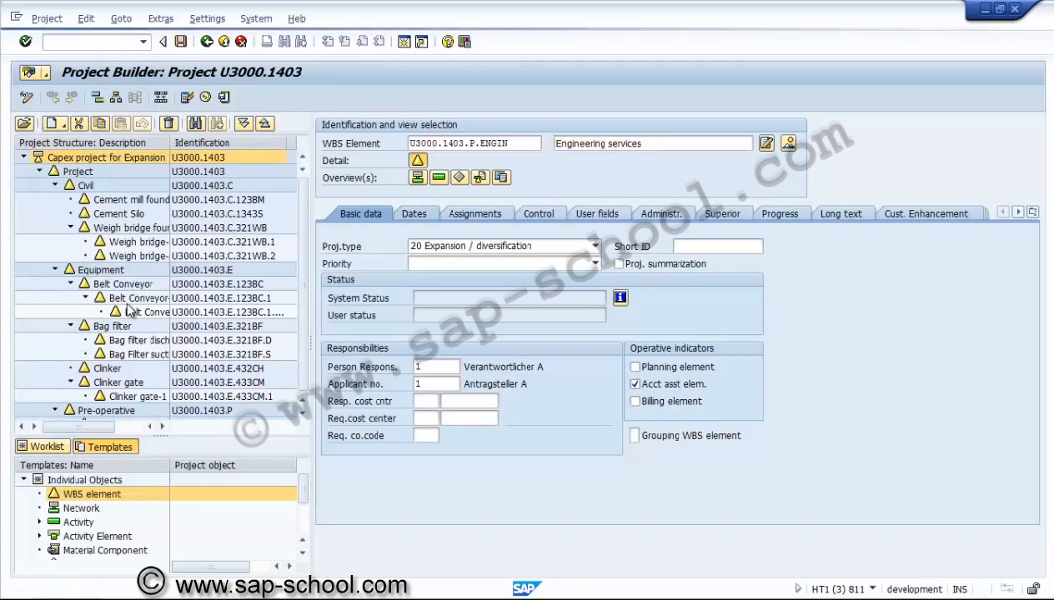
# Set the Engineering services element's basic start date to 01.01.2014 and basic finish date to 30.04.2014
pyautogui.click(404, 263)
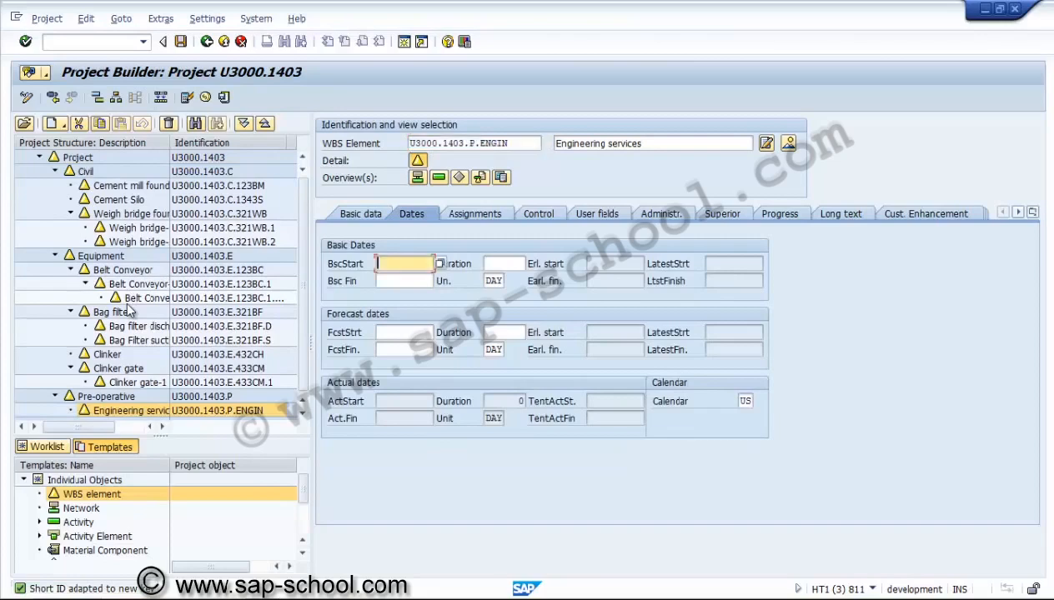
pyautogui.write('01012014')
pyautogui.press('Tab')
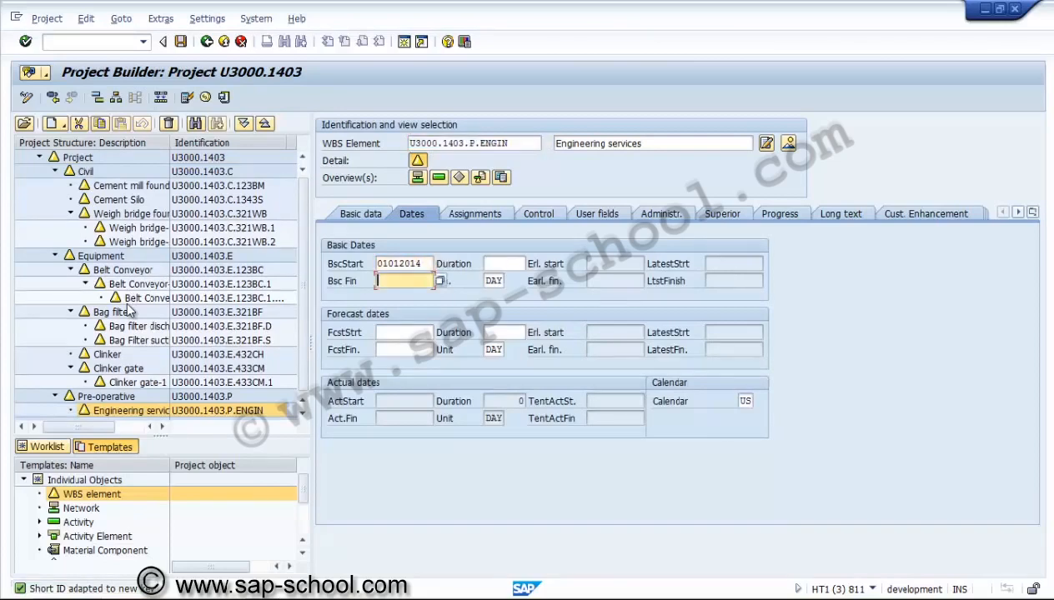
pyautogui.write('3005')
pyautogui.press('BackSpace')
pyautogui.write('42014')
pyautogui.press('Return')
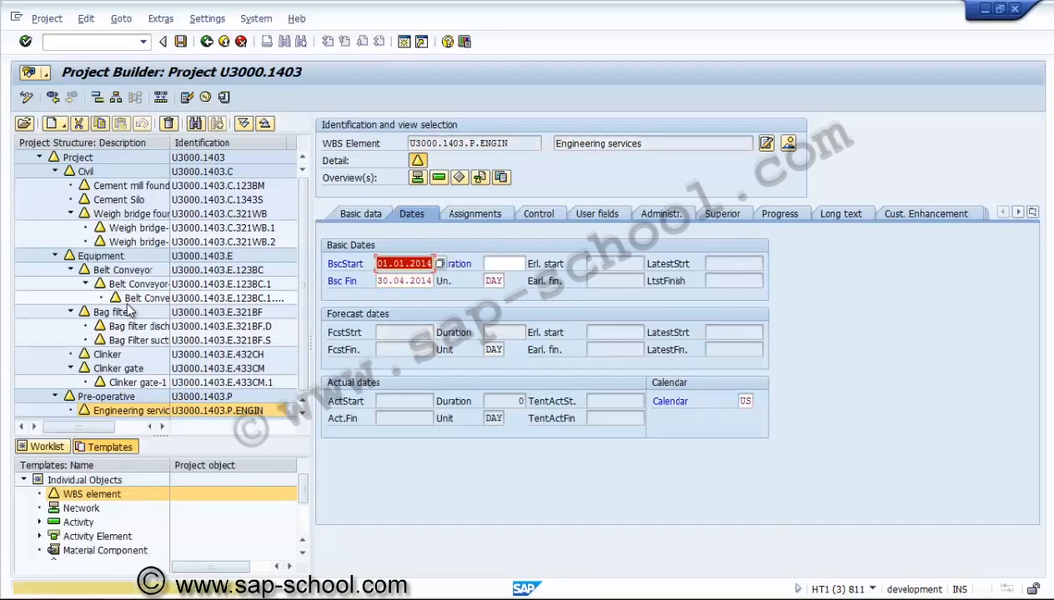
pyautogui.press('Return')
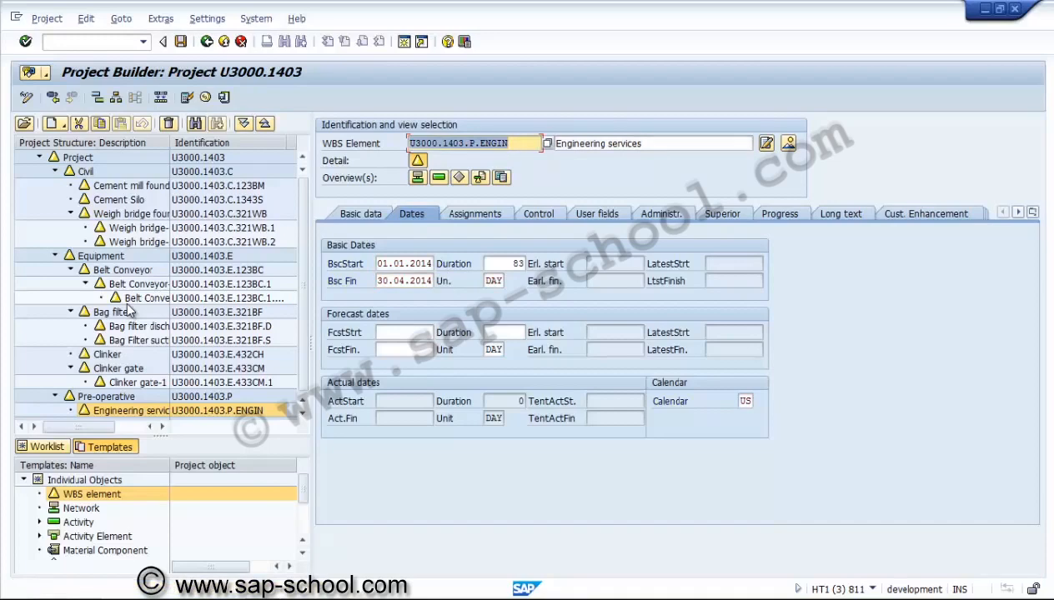
# Save the project and collapse the structure down to the Pre-operative branch
pyautogui.hotkey('ctrl', 's')
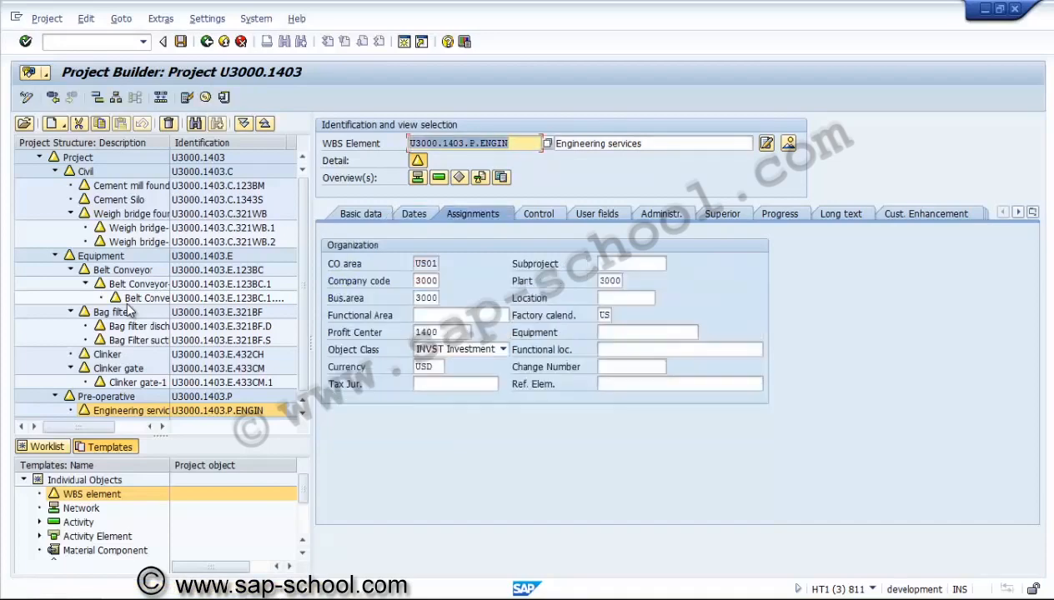
pyautogui.click(361, 215)
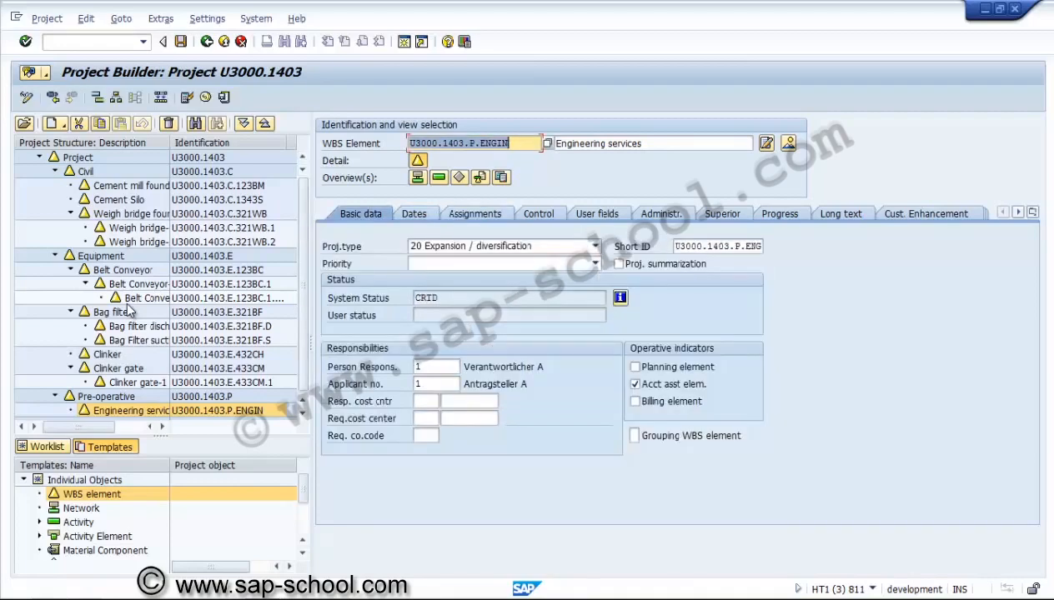
pyautogui.click(223, 97)
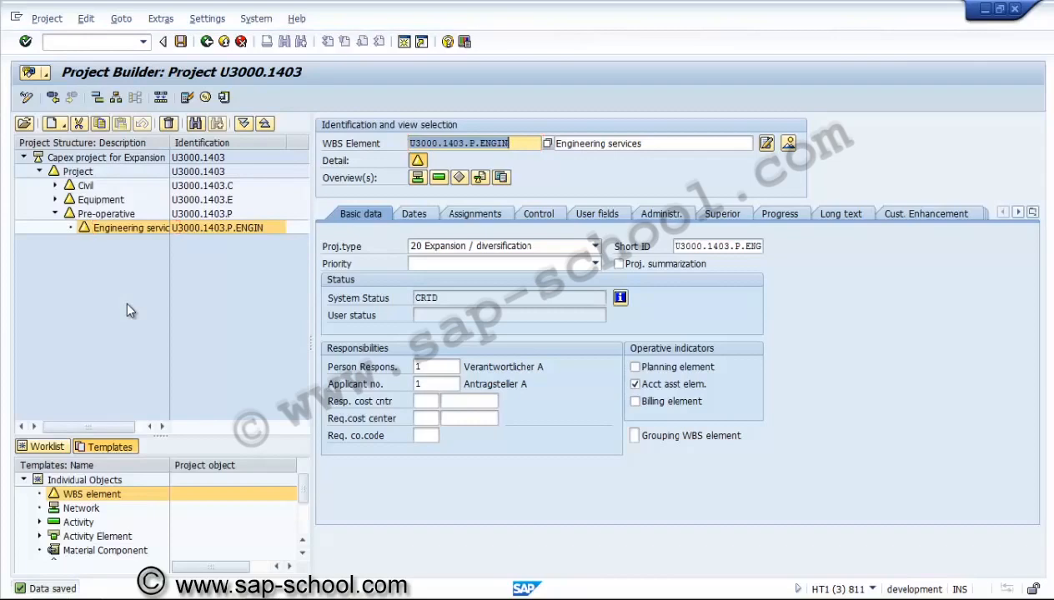
# Compare the Pre-operative and Engineering services elements and widen the structure description column
pyautogui.press('Up')
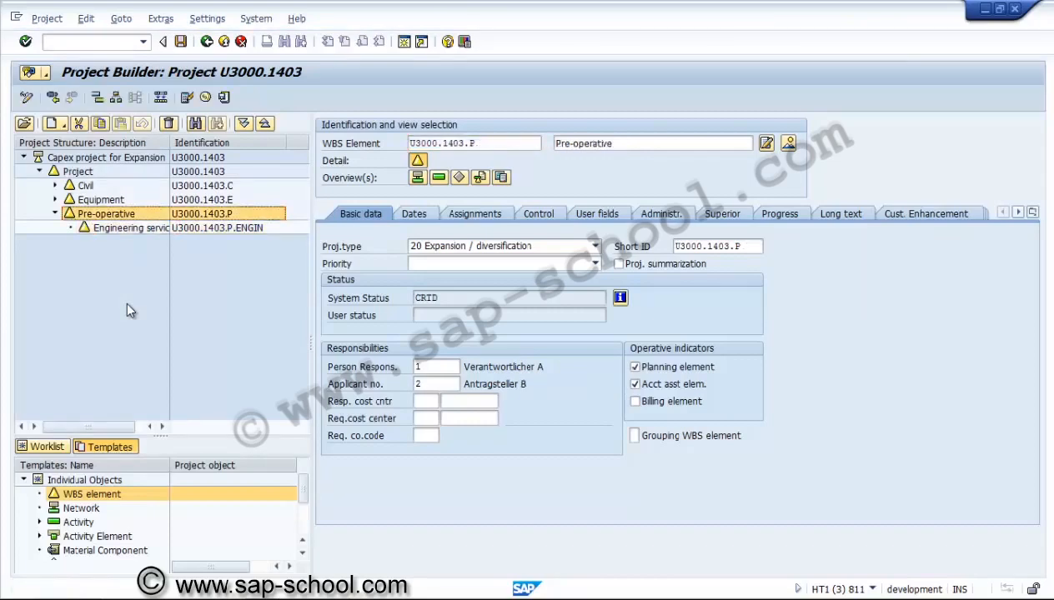
pyautogui.press('Down')
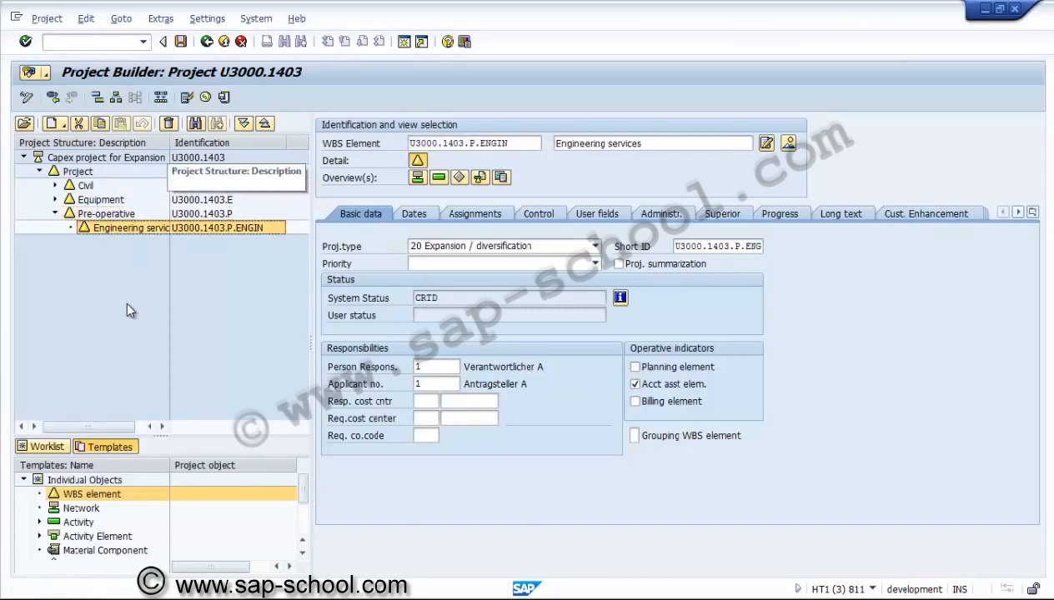
pyautogui.moveTo(170, 142); pyautogui.dragTo(192, 142)
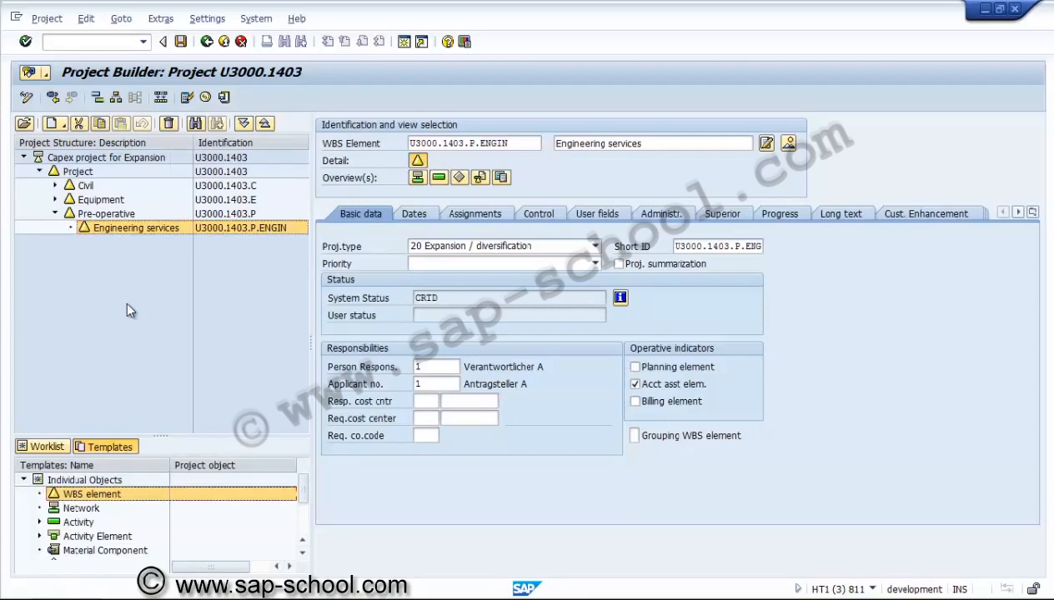
# Insert another WBS element under Pre-operative, identified as U3000.1403.P.ENVIR with description Environment expenses
pyautogui.click(161, 98)
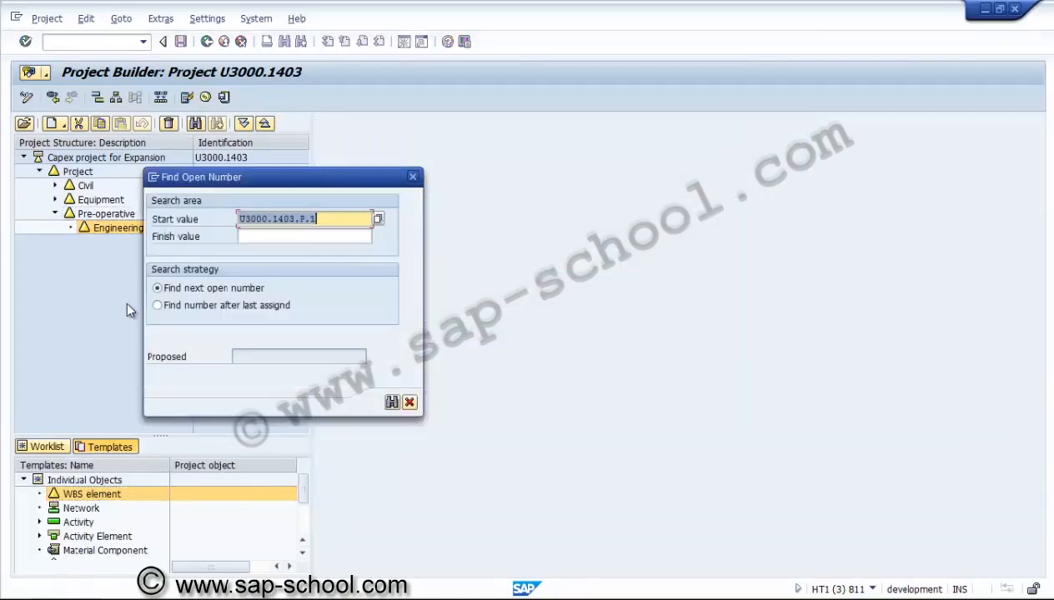
pyautogui.press('Return')
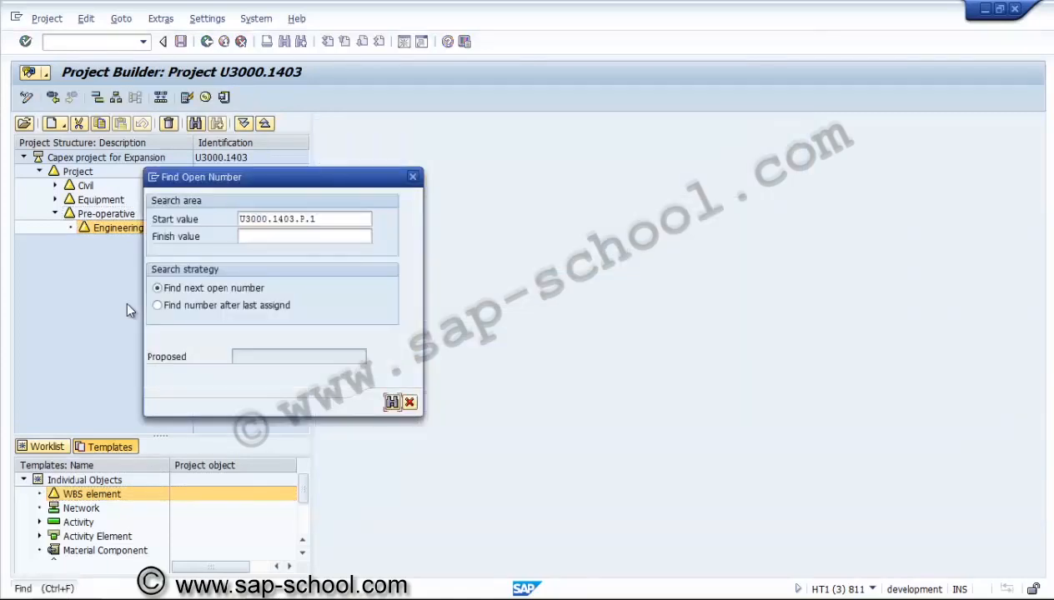
pyautogui.press('Return')
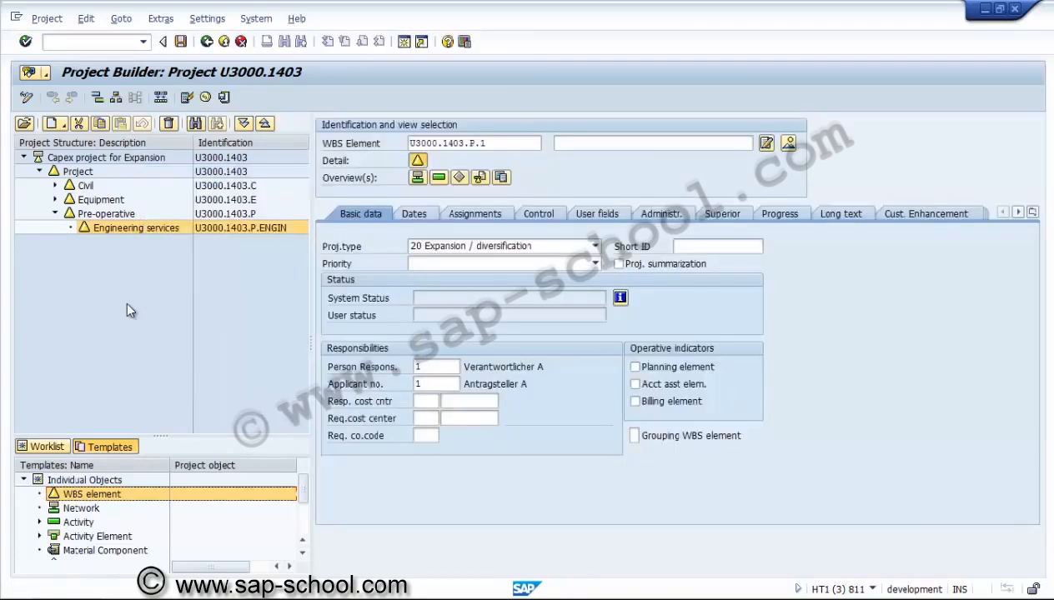
pyautogui.click(486, 144)
pyautogui.press('BackSpace')
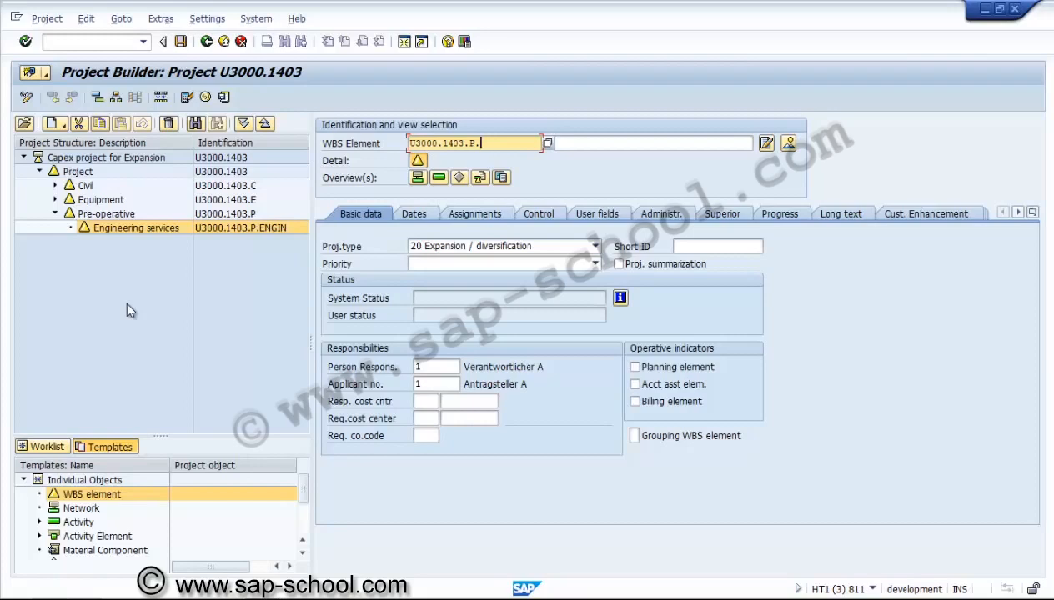
pyautogui.write('ENVIR')
pyautogui.press('Tab')
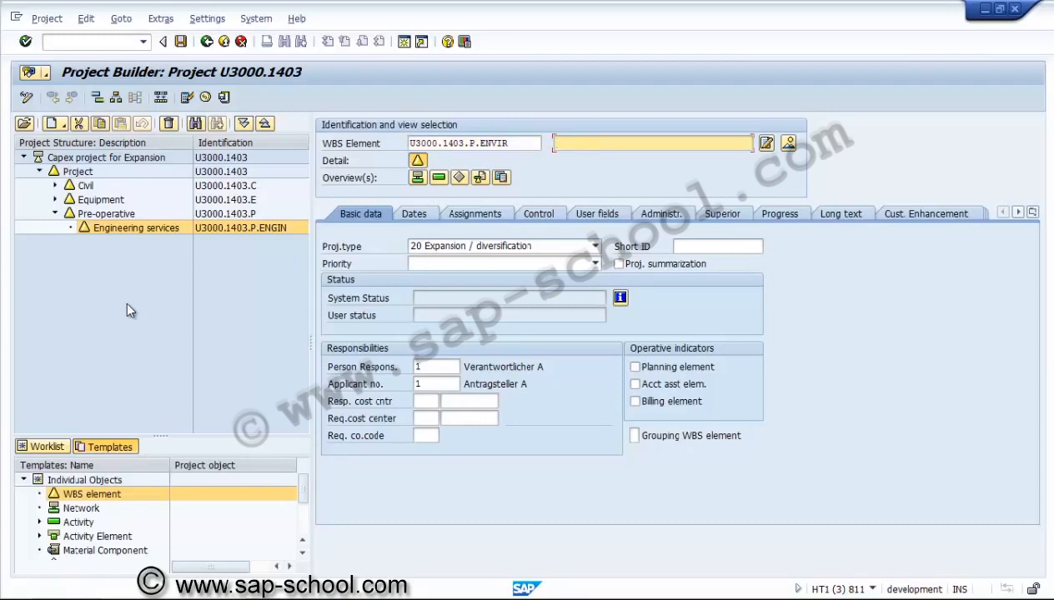
pyautogui.write('Environment expenses')
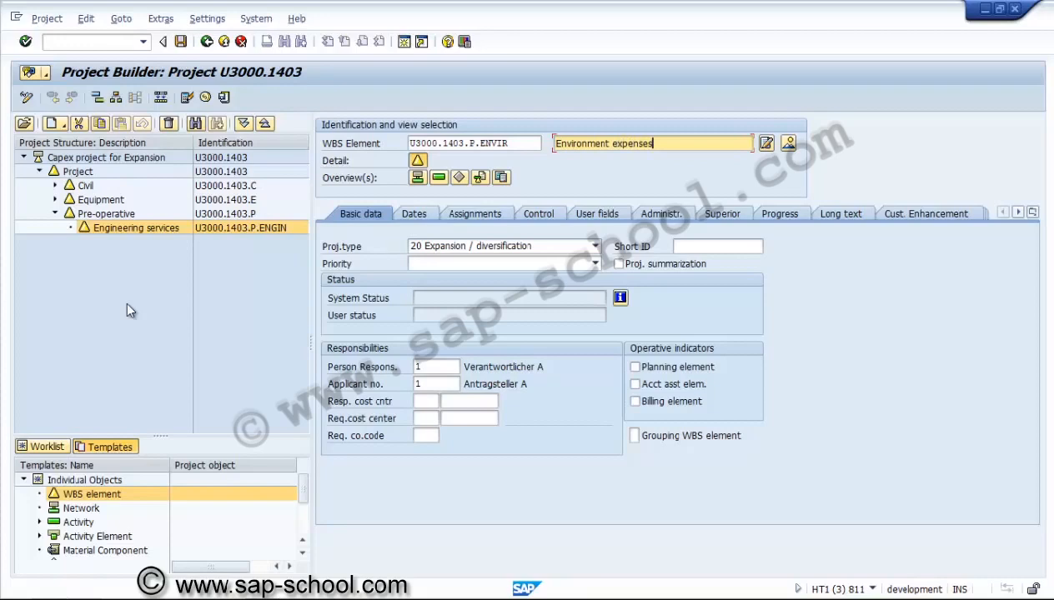
pyautogui.press('Return')
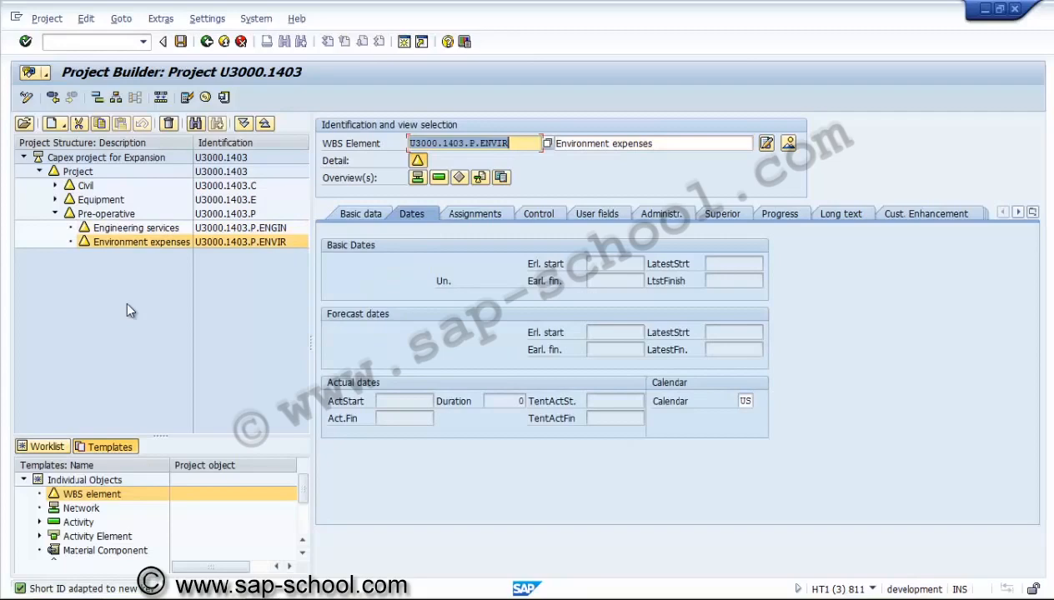
# Browse the Dates, Assignments and Basic data tabs of the Environment expenses element
pyautogui.press('End')
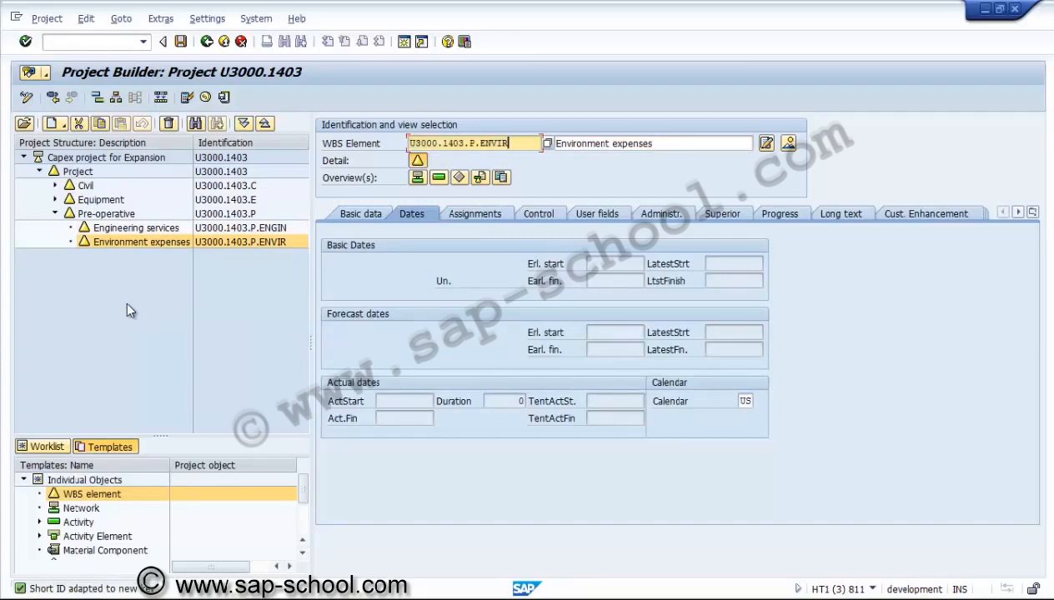
pyautogui.hotkey('ctrl', 'pageup')
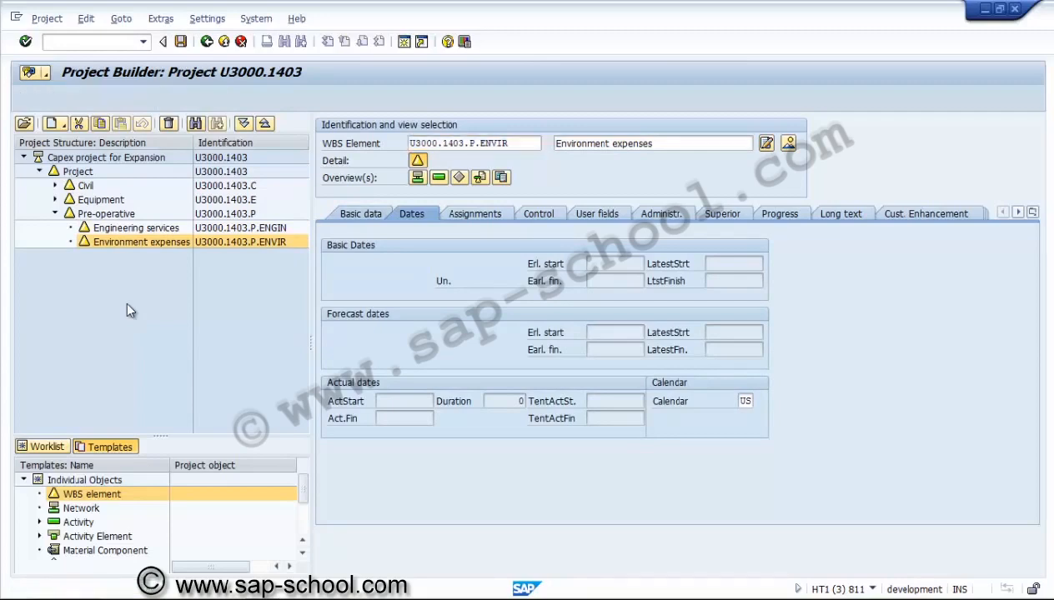
pyautogui.hotkey('ctrl', 'pagedown')
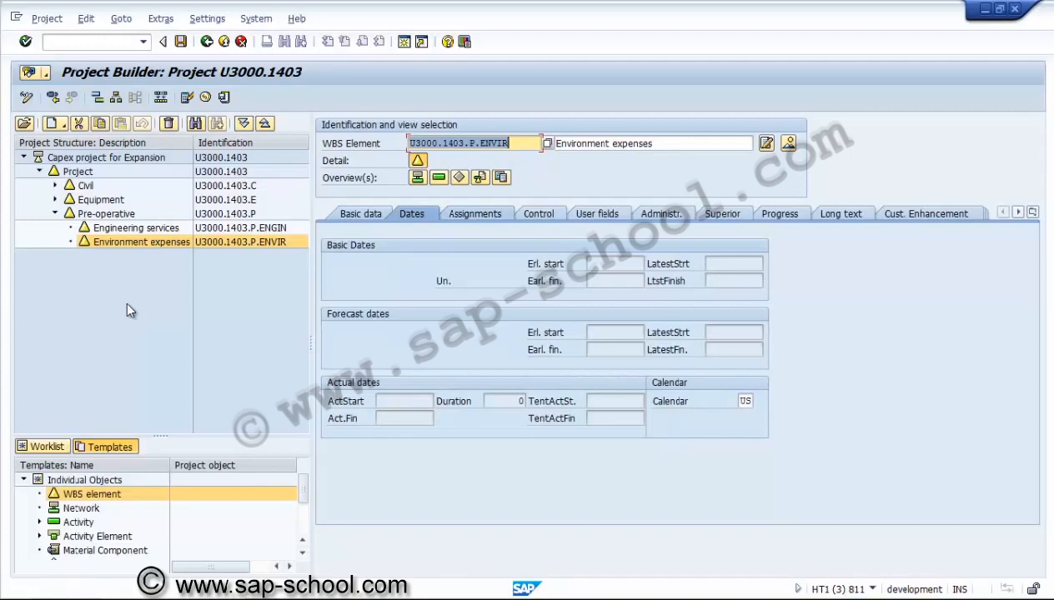
pyautogui.hotkey('ctrl', 'pagedown')
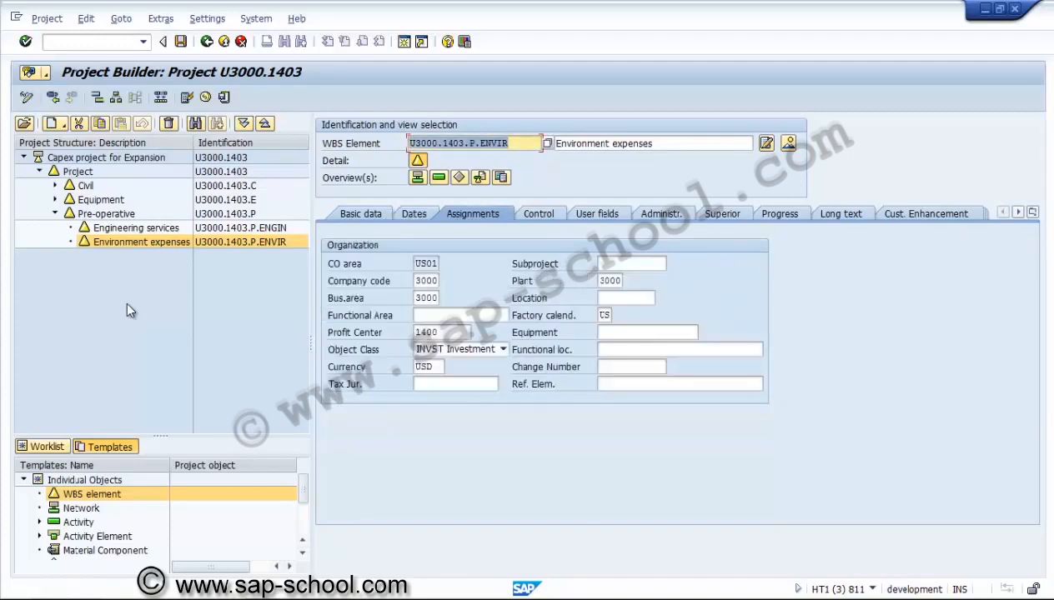
pyautogui.hotkey('ctrl', 'pageup')
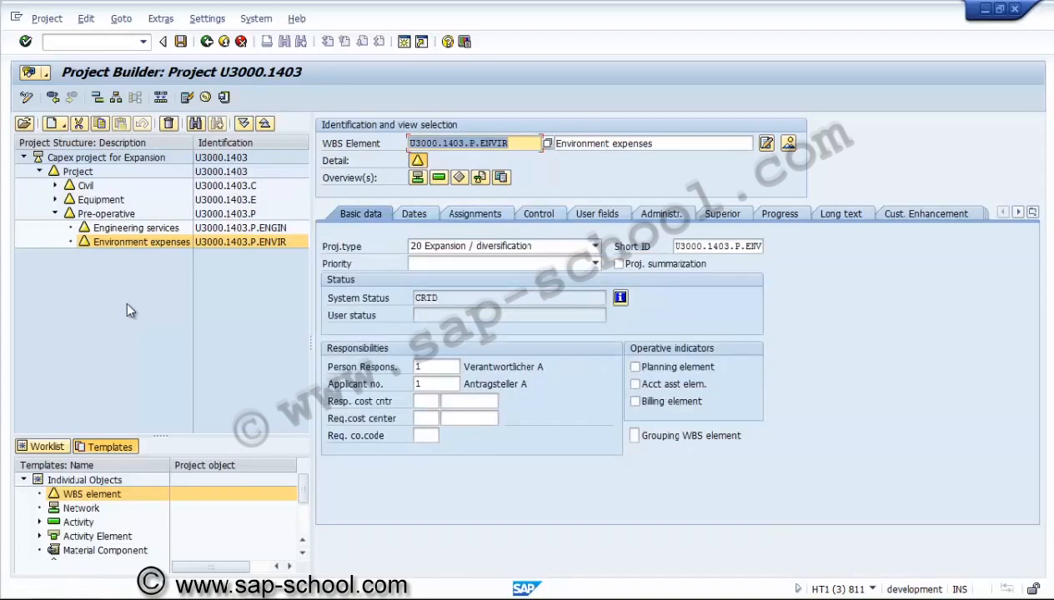
pyautogui.hotkey('shift', 'Tab')
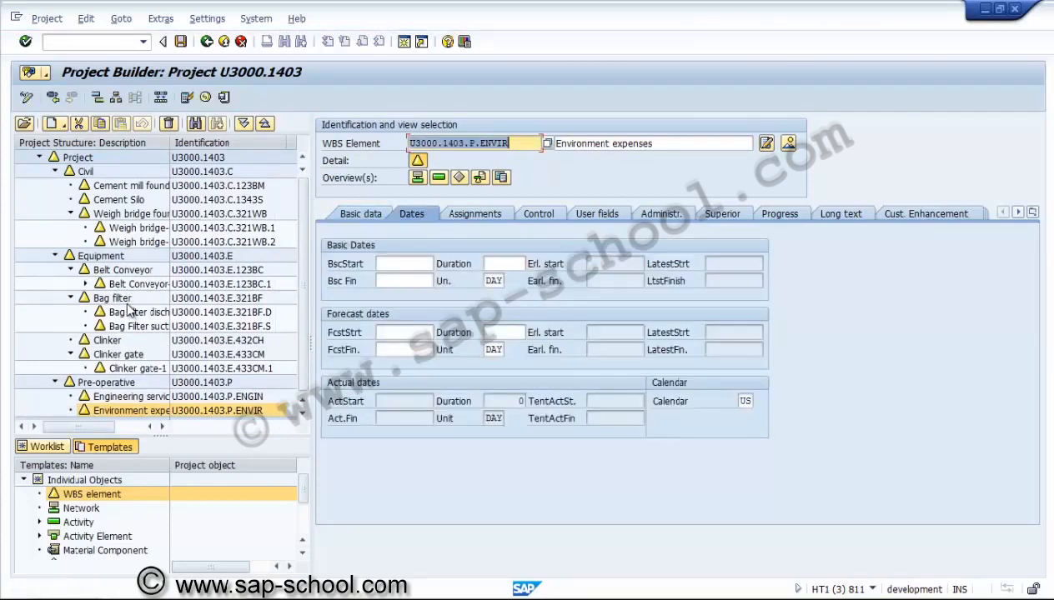
# Set the Environment expenses element's basic start date to 01.01.2014 and basic finish date to 31.01.2014, then save the project
pyautogui.write('0101')
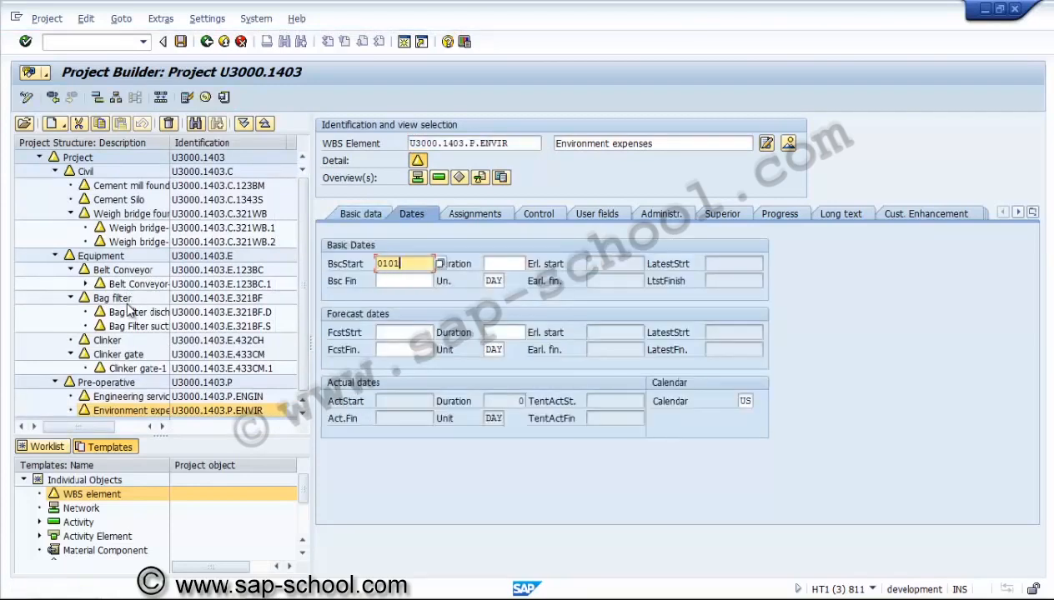
pyautogui.write('2013')
pyautogui.press('BackSpace')
pyautogui.write('4')
pyautogui.press('Tab')
pyautogui.write('31.01.2014')
pyautogui.press('Return')
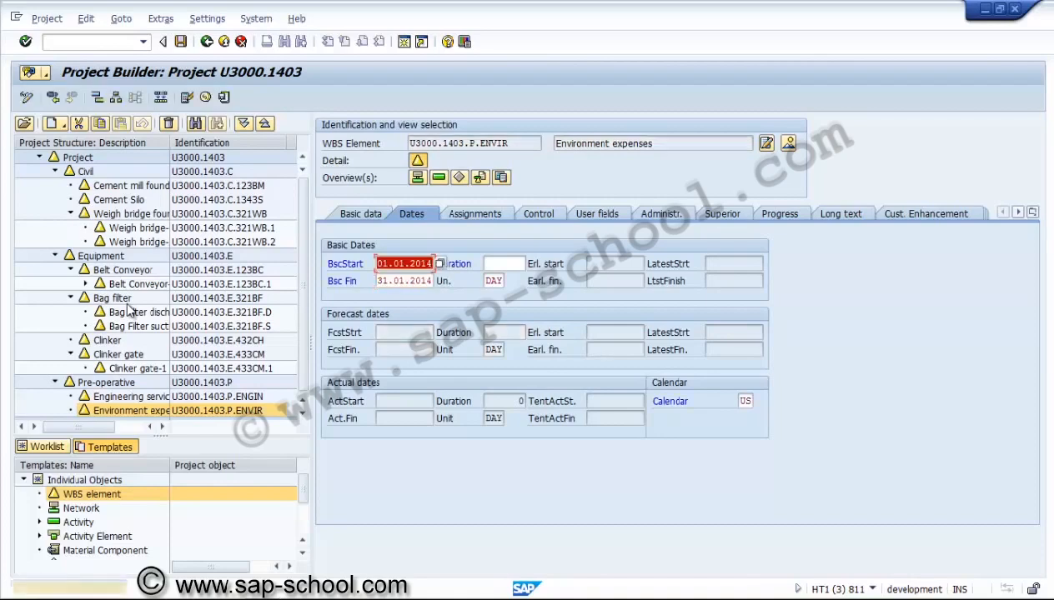
pyautogui.press('Return')
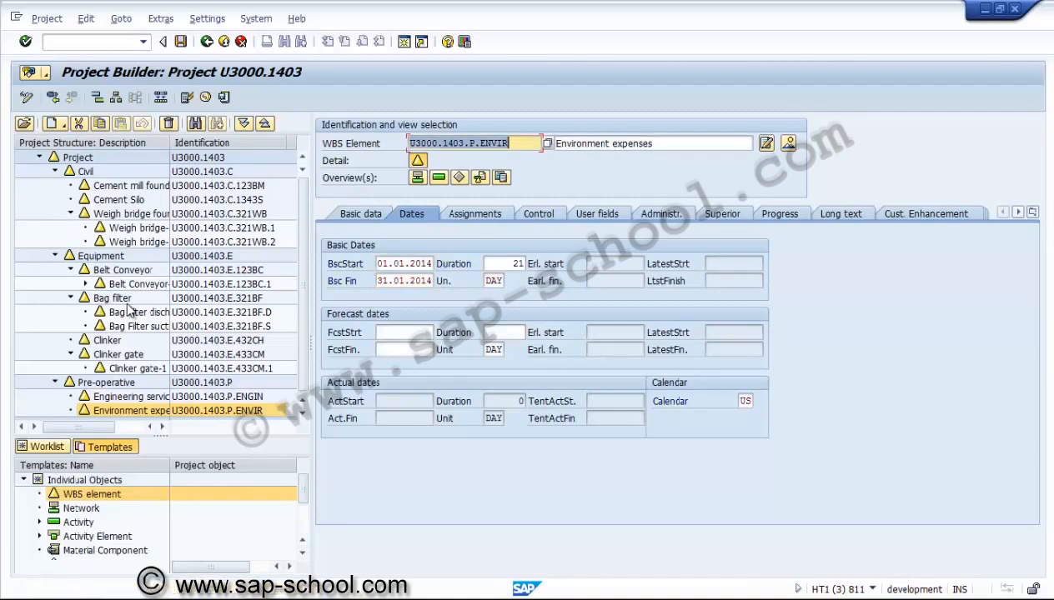
pyautogui.hotkey('ctrl', 'shift', 'F11')
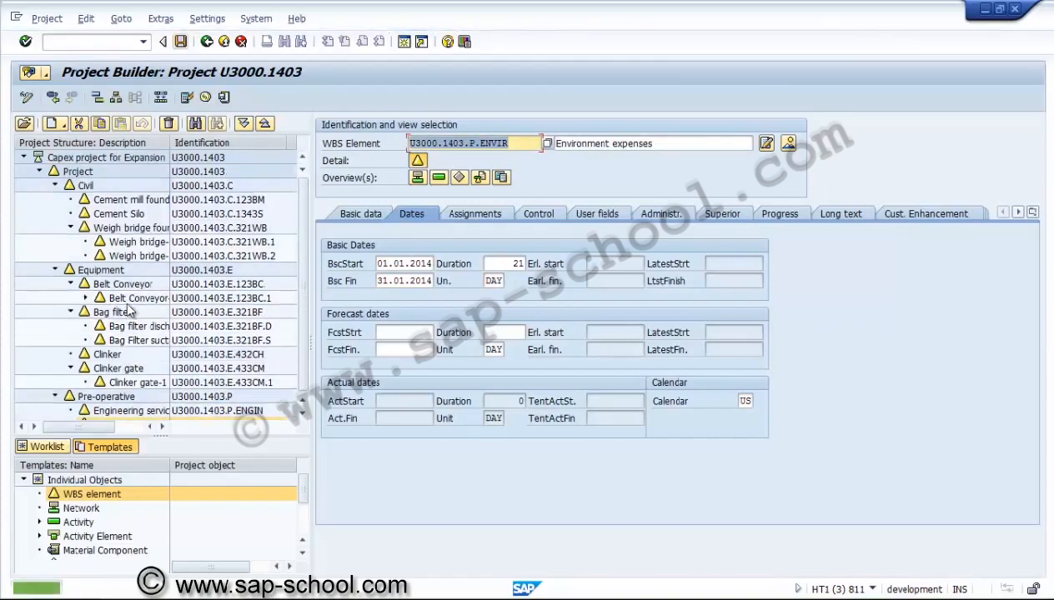
pyautogui.hotkey('ctrl', 's')
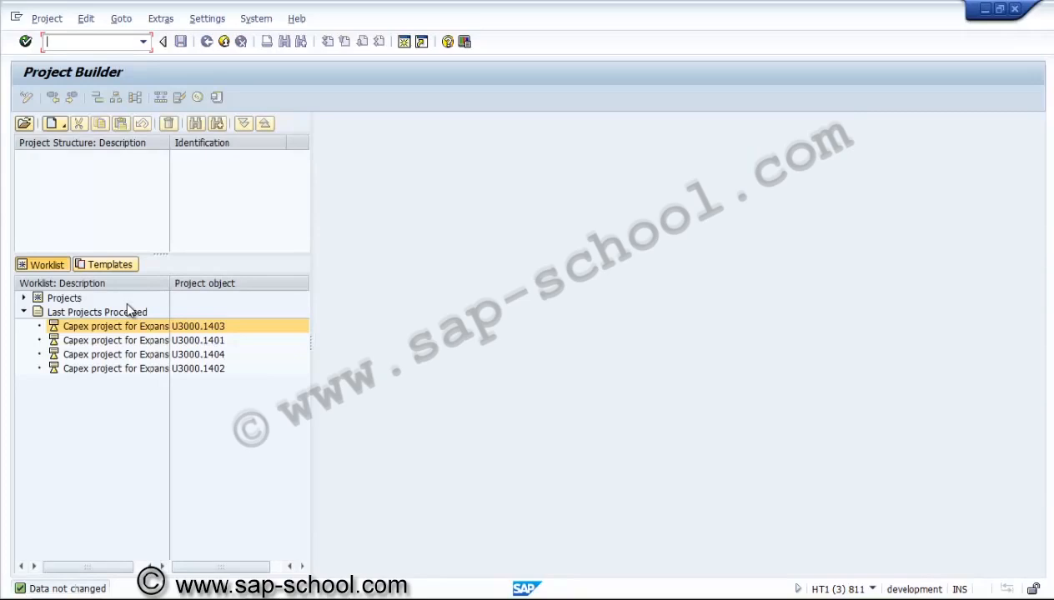
# Reopen project U3000.1403 from the last processed projects, widen the description column and collapse the structure to Civil, Equipment and Pre-operative
pyautogui.doubleClick(130, 323)
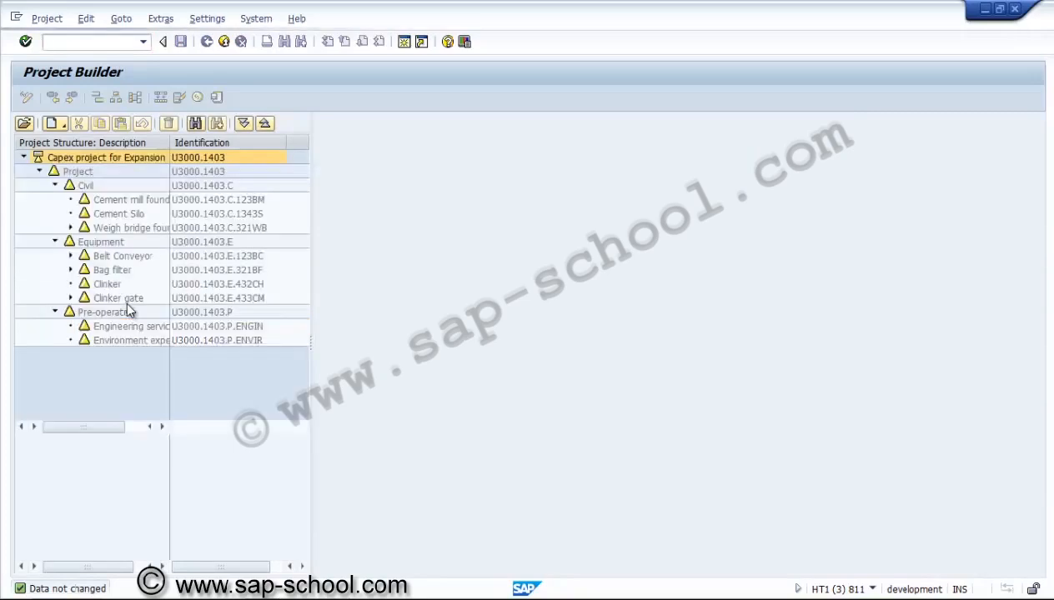
pyautogui.hotkey('shift', 'F1')
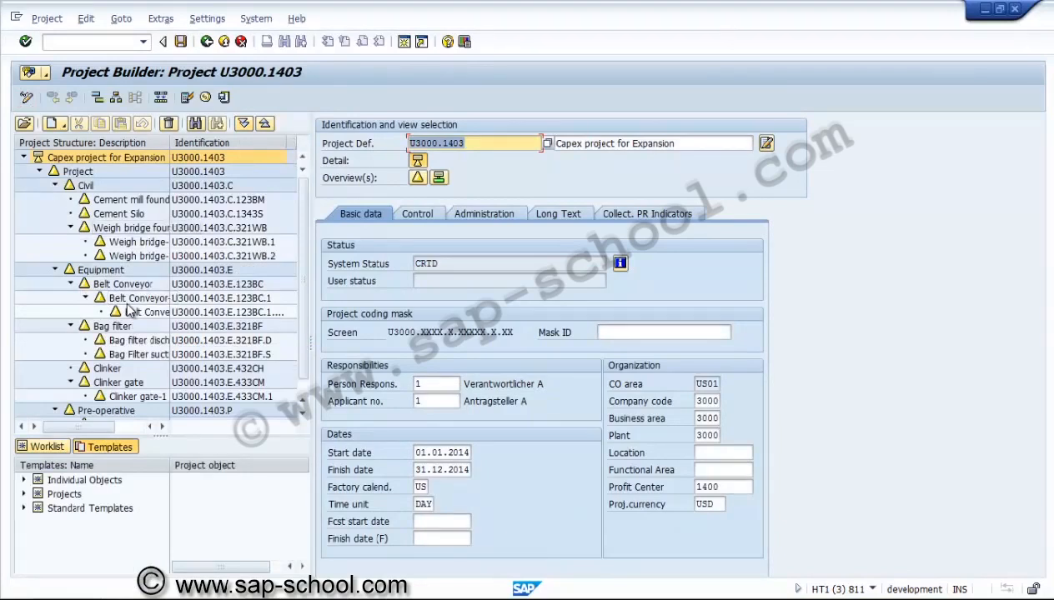
pyautogui.moveTo(170, 143); pyautogui.dragTo(227, 143)
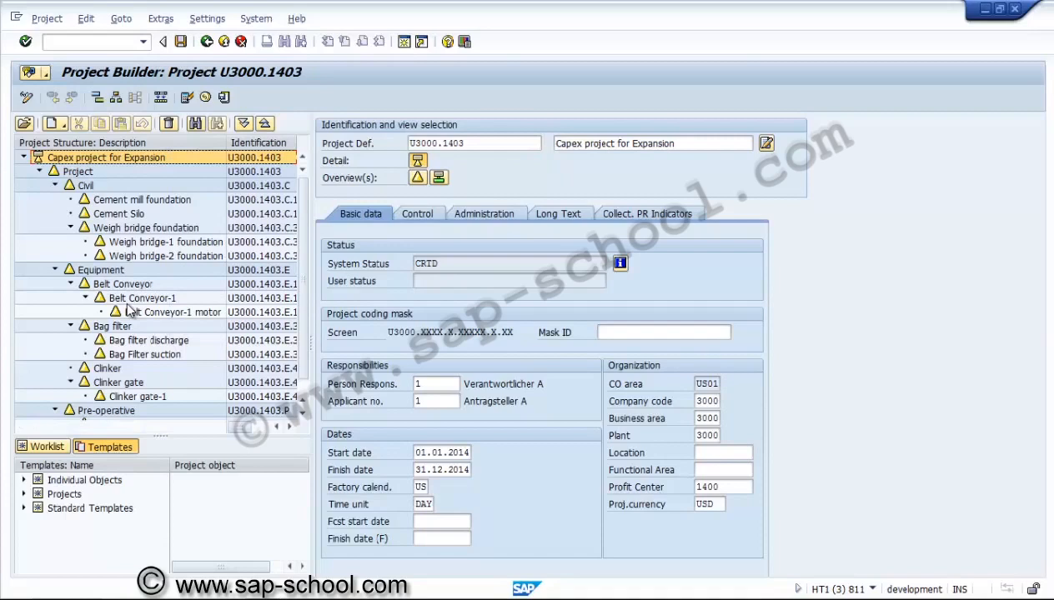
pyautogui.click(264, 123)
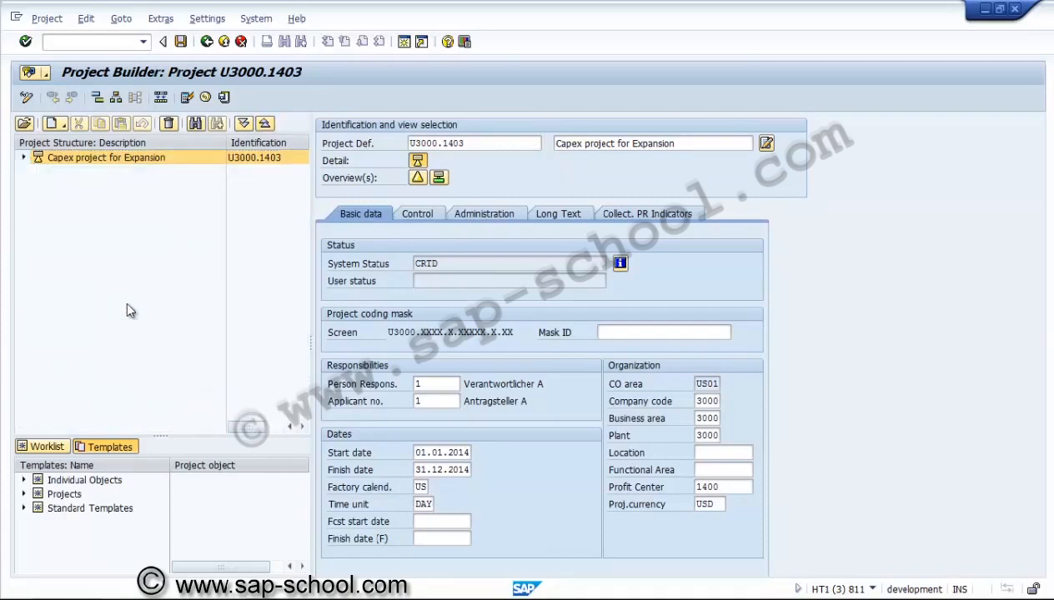
pyautogui.click(23, 157)
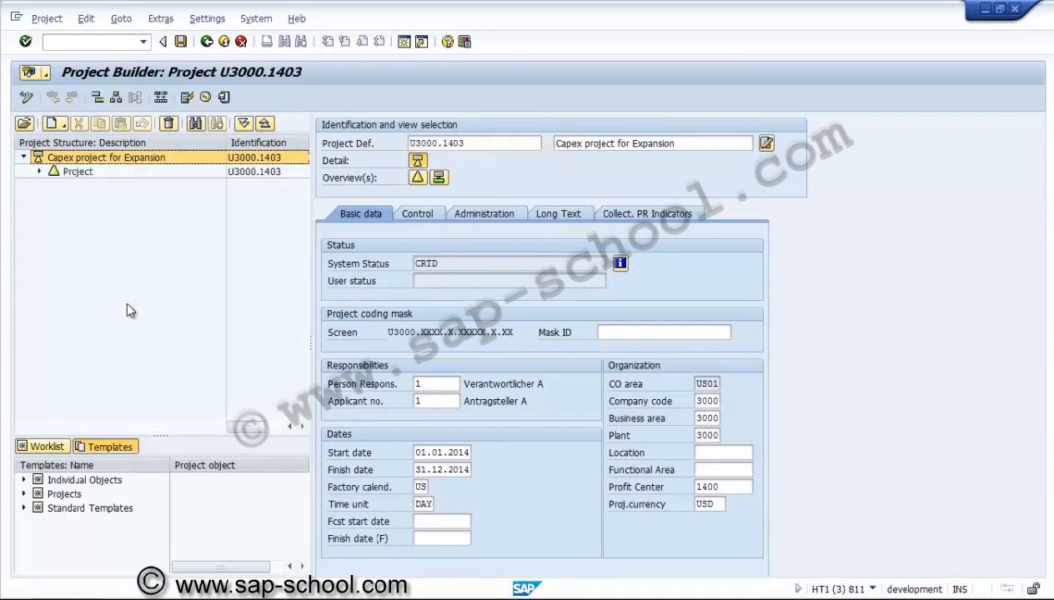
pyautogui.click(39, 171)
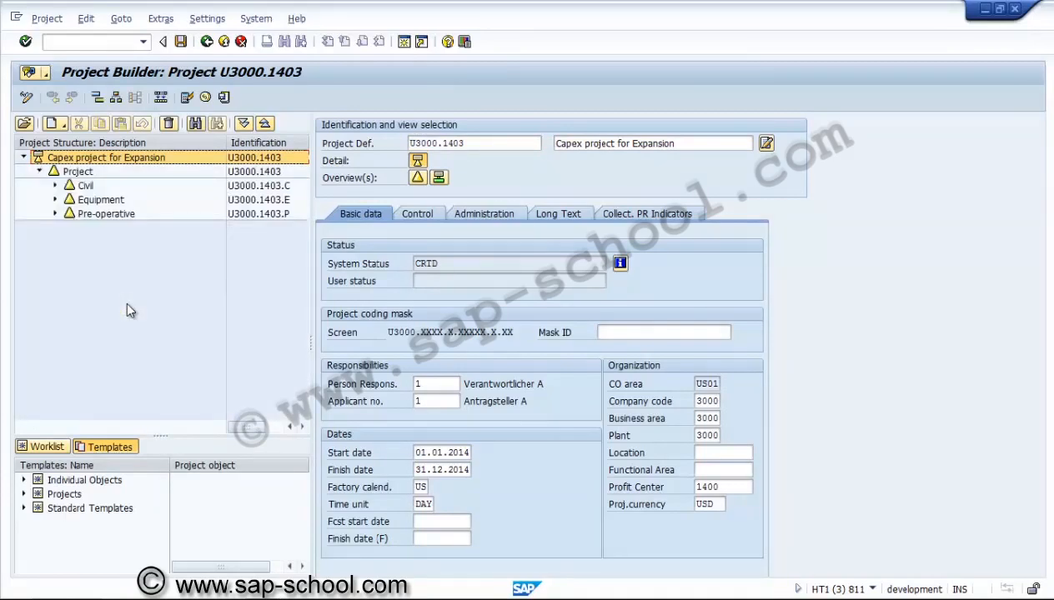
# Add a Milestone template object to the Civil WBS element and describe it as Milestone for Civil
pyautogui.click(24, 480)
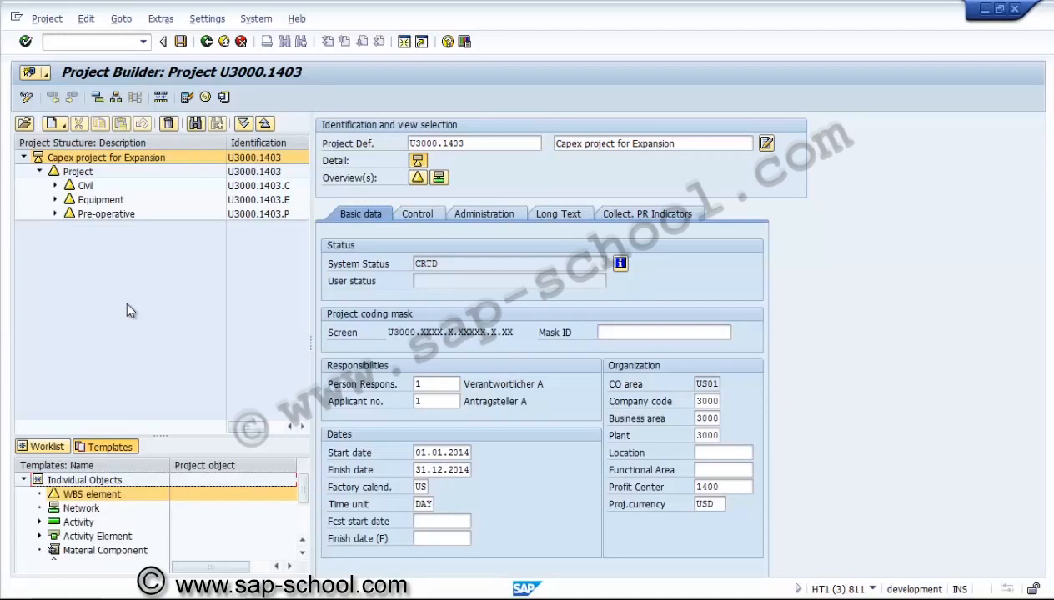
pyautogui.scroll(-3, 158, 513)
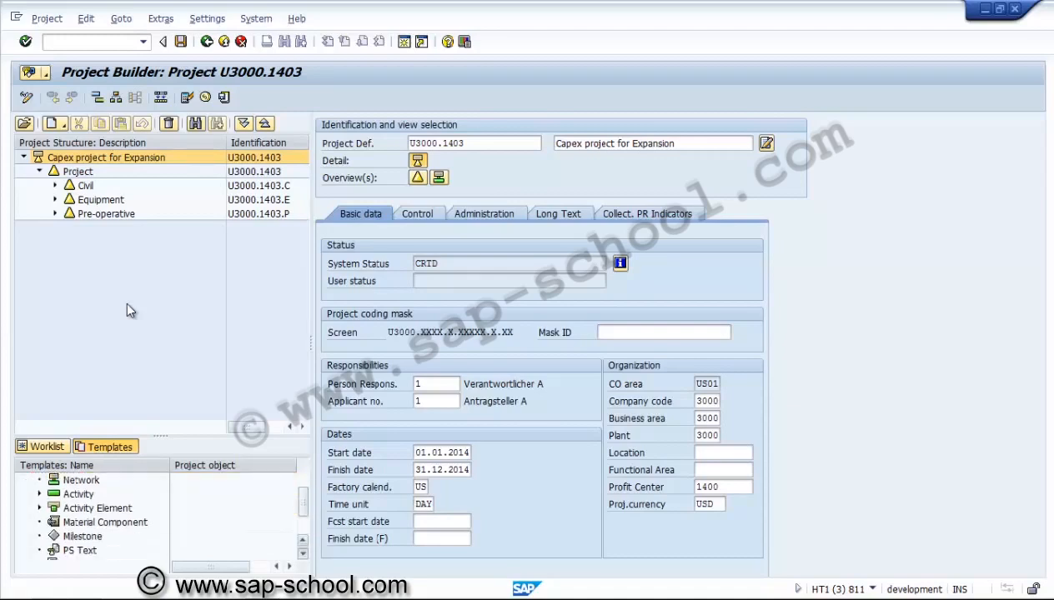
pyautogui.click(82, 521)
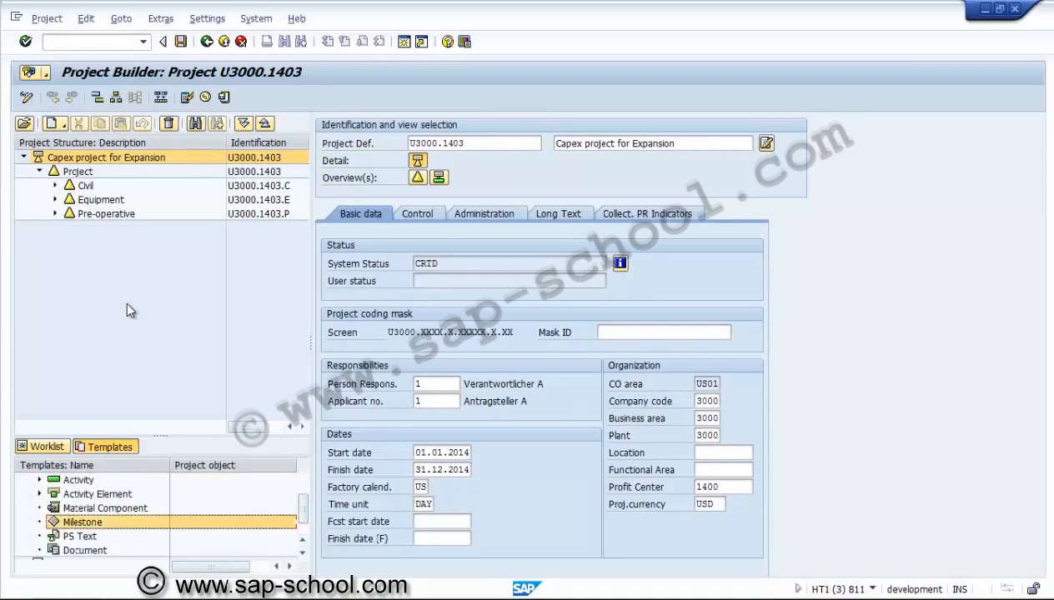
pyautogui.moveTo(83, 522); pyautogui.dragTo(86, 185)
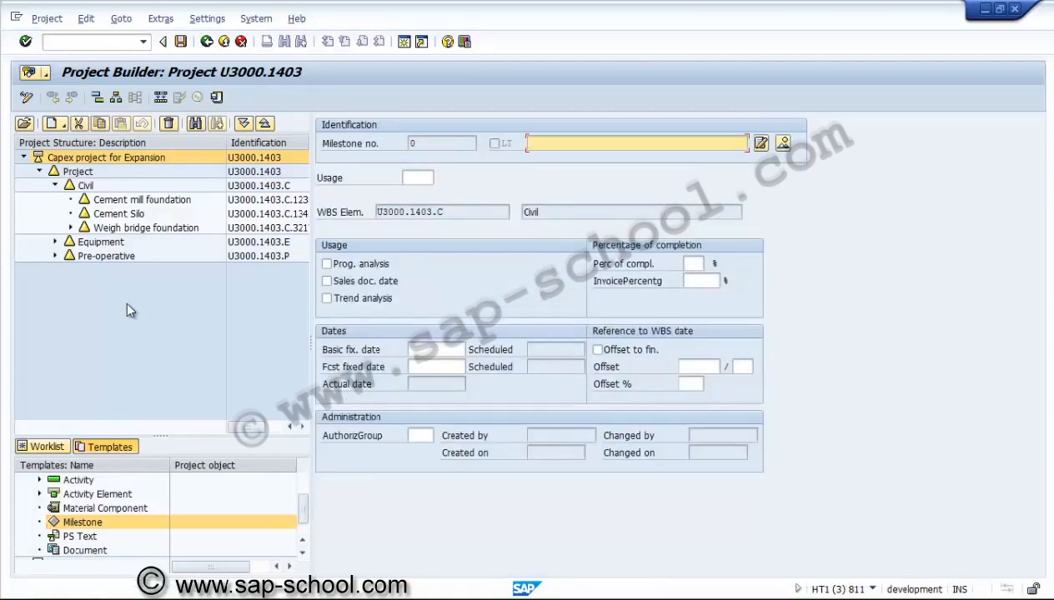
pyautogui.write('Milestone for Civil')
pyautogui.press('Return')
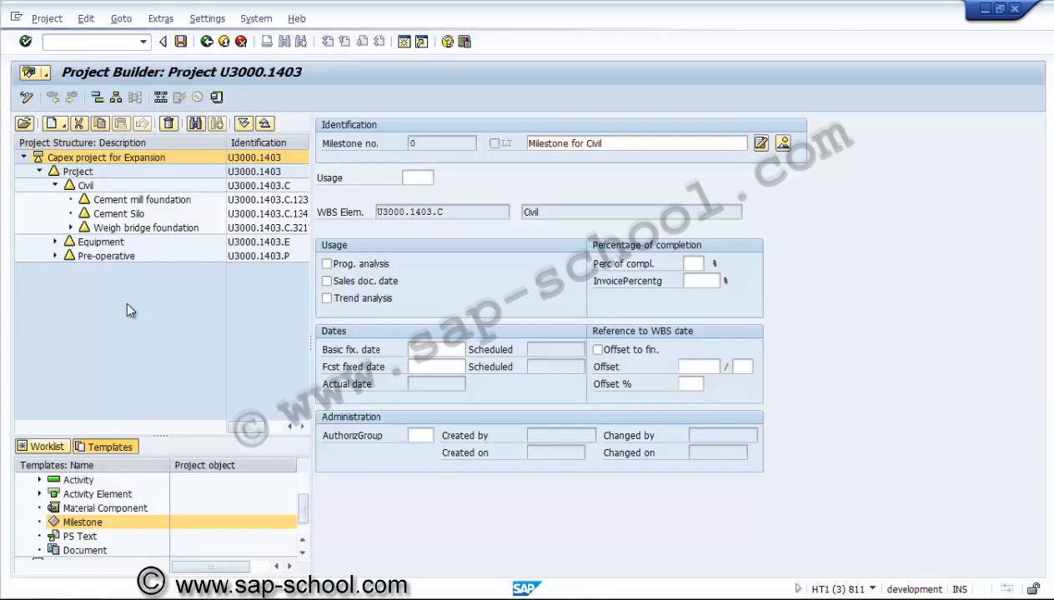
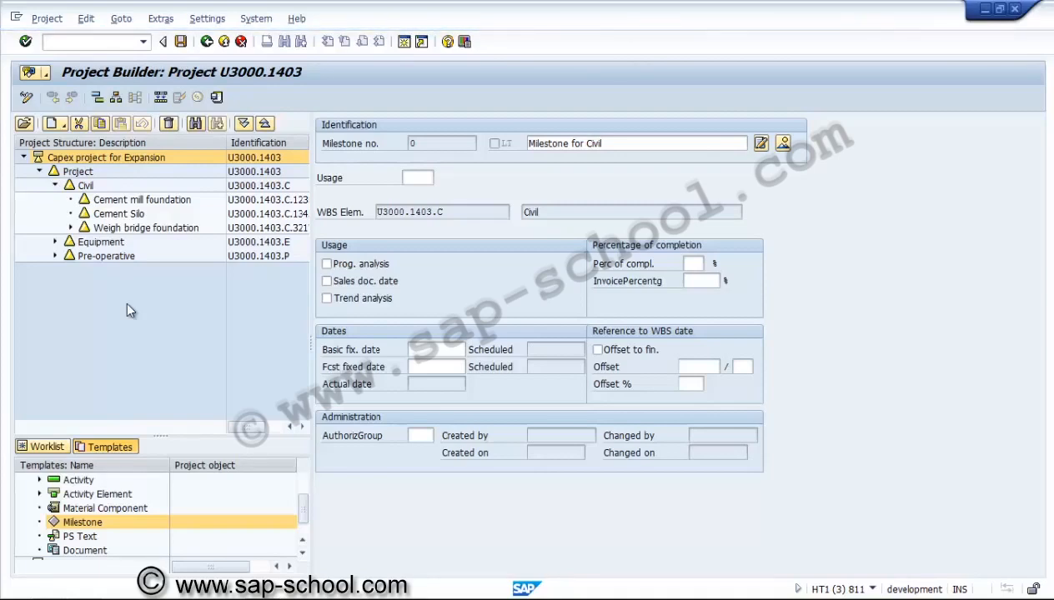
# Confirm the Civil milestone and set its usage to 00002 Start specification
pyautogui.press('Return')
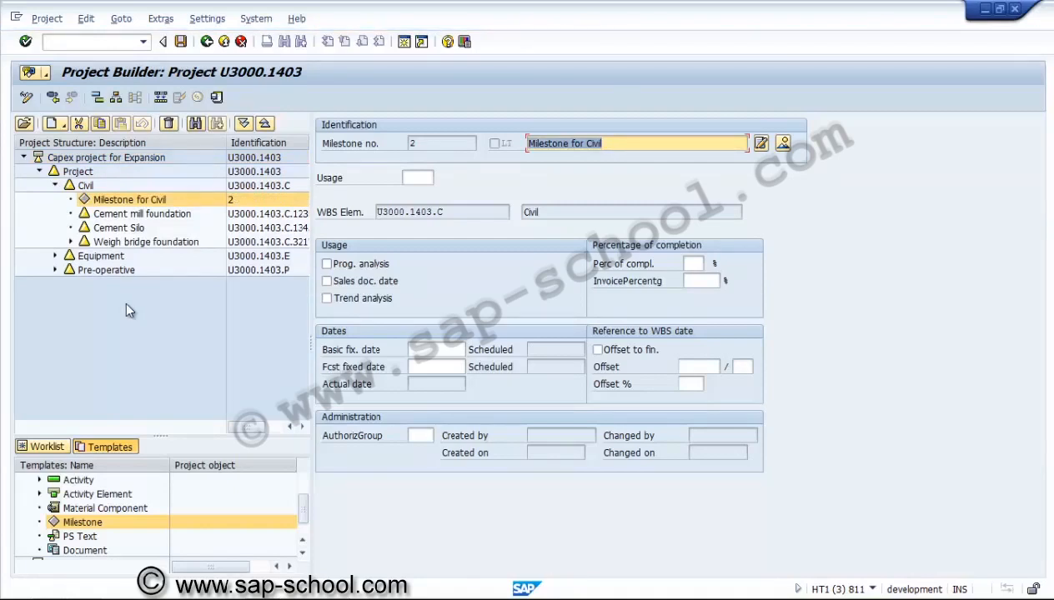
pyautogui.press('Tab')
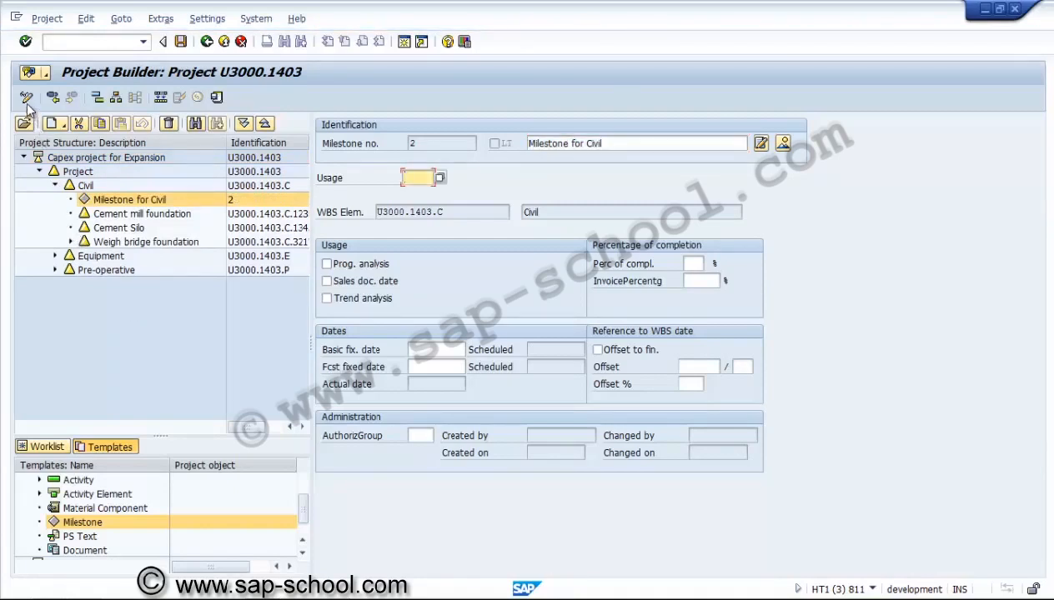
pyautogui.click(27, 100)
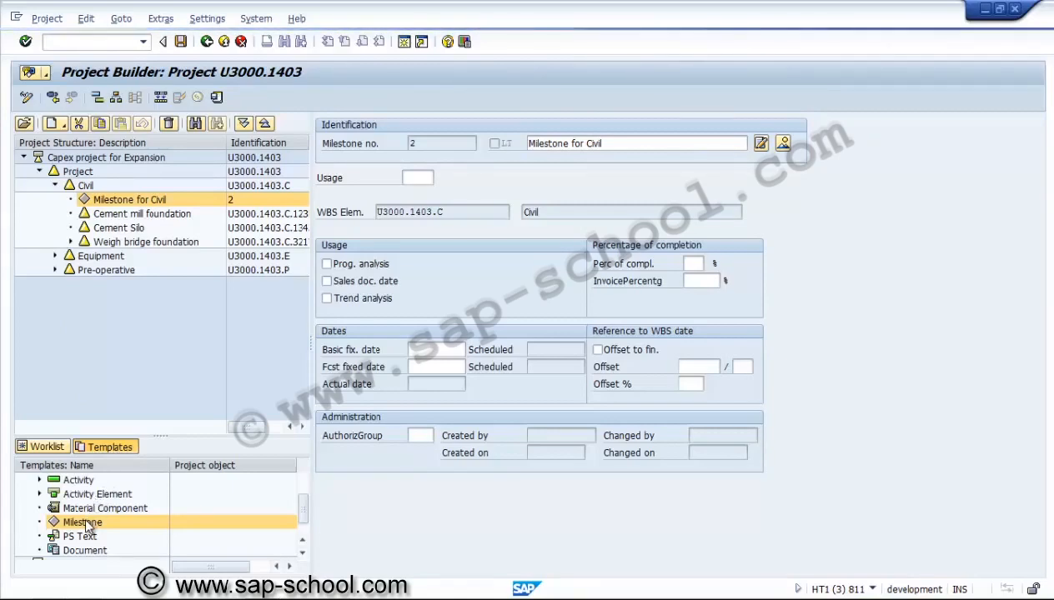
pyautogui.press('F4')
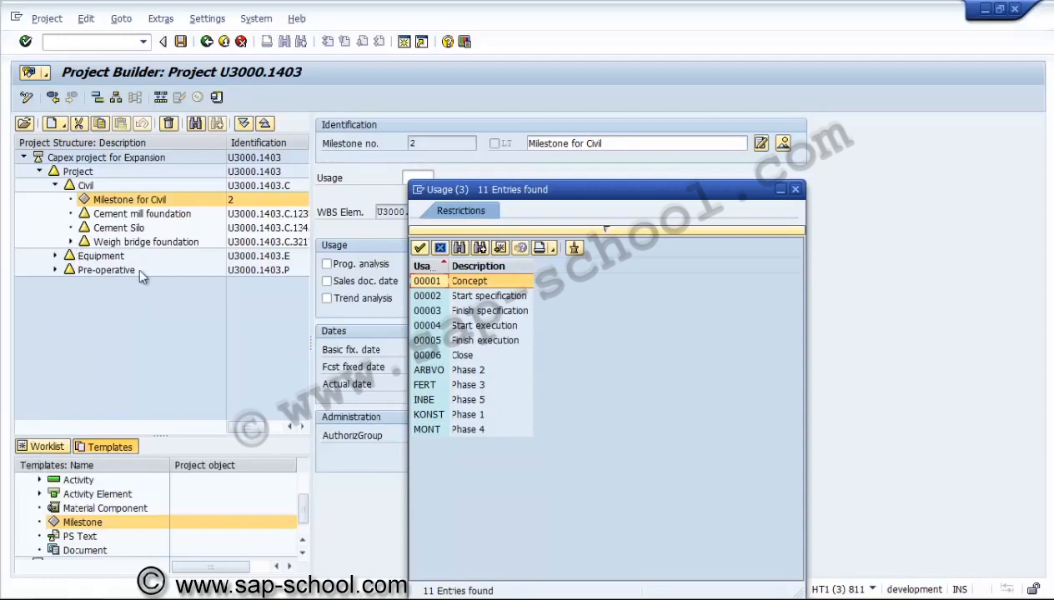
pyautogui.press('Down')
pyautogui.press('Return')
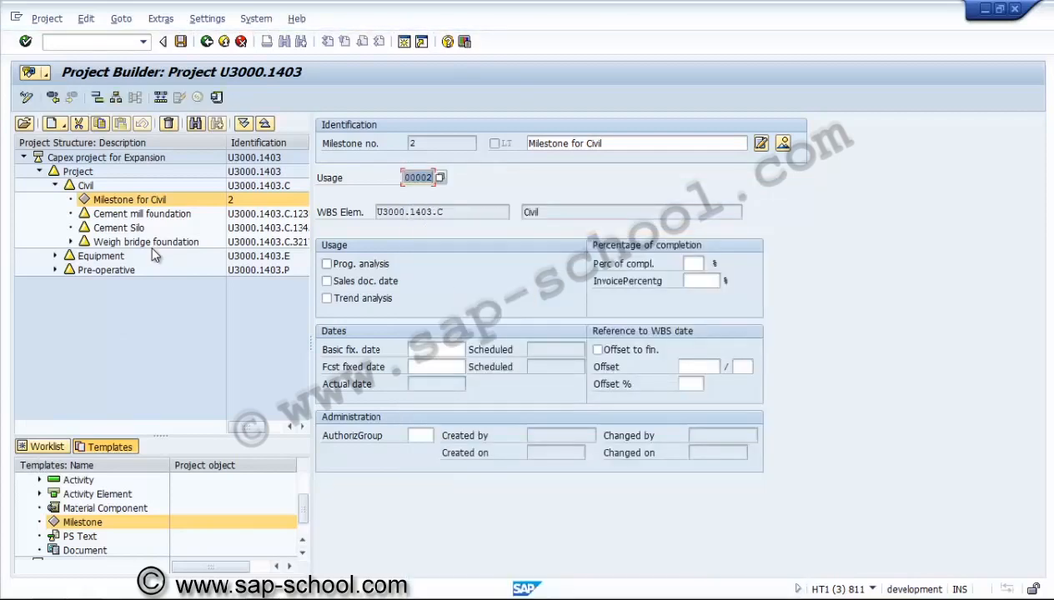
# Enable Progress analysis and Trend analysis for the Civil milestone and set its percentage of completion to 000
pyautogui.press('Tab')
pyautogui.press('space')
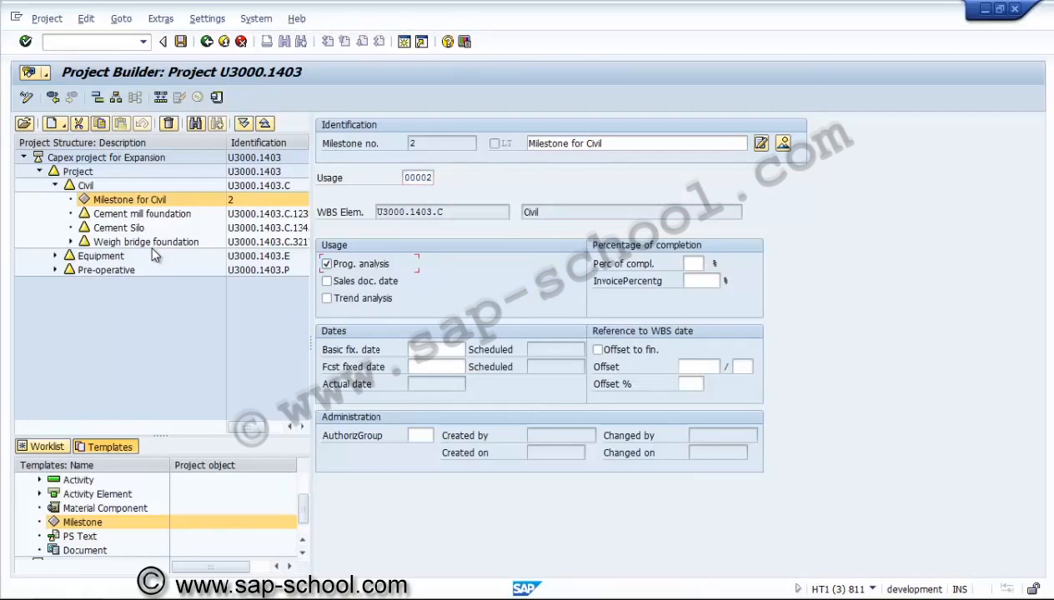
pyautogui.press('Tab')
pyautogui.press('Tab')
pyautogui.press('space')
pyautogui.press('Tab')
pyautogui.press('Return')
pyautogui.press('F4')
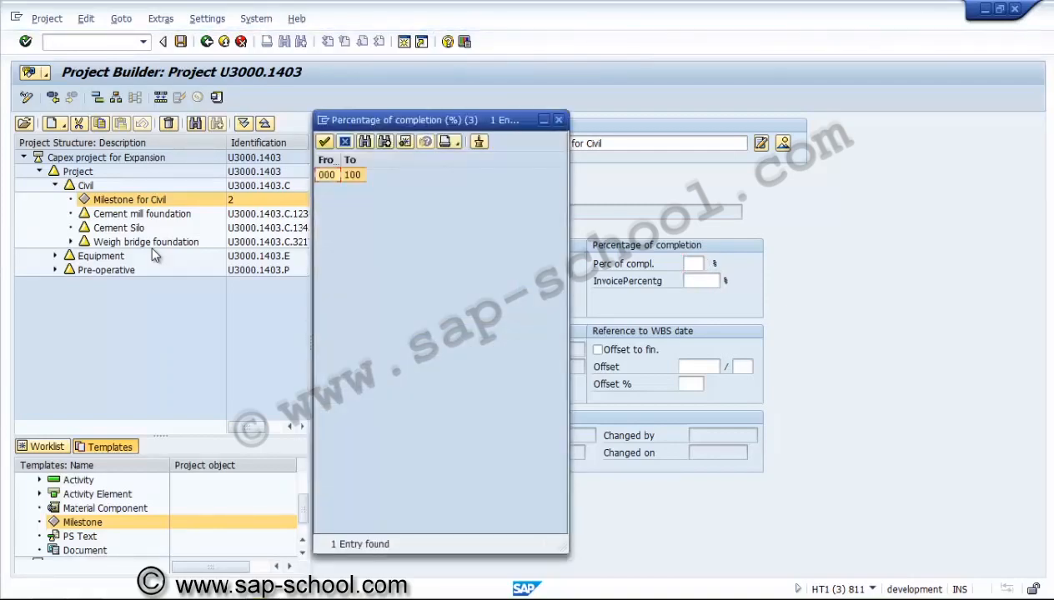
pyautogui.press('Return')
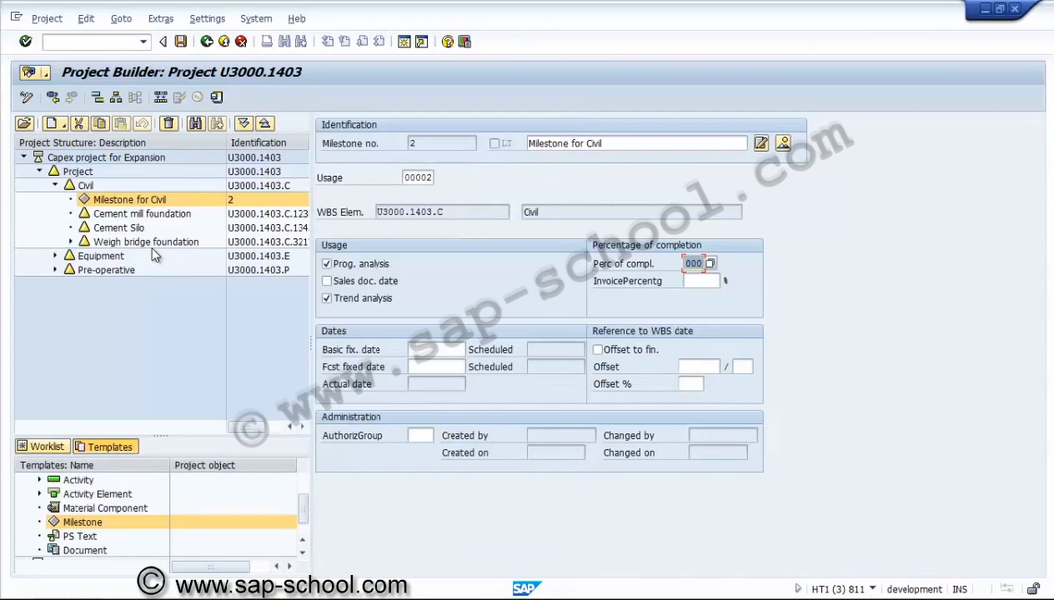
# Set the Civil milestone's basic fixed date to 30.04.2014
pyautogui.press('Tab')
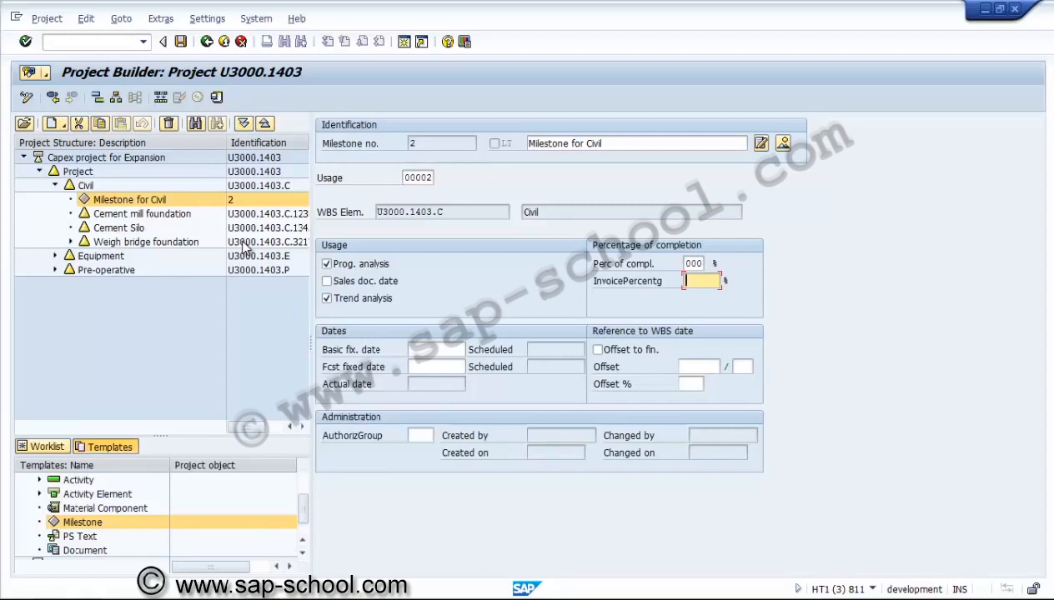
pyautogui.press('Tab')
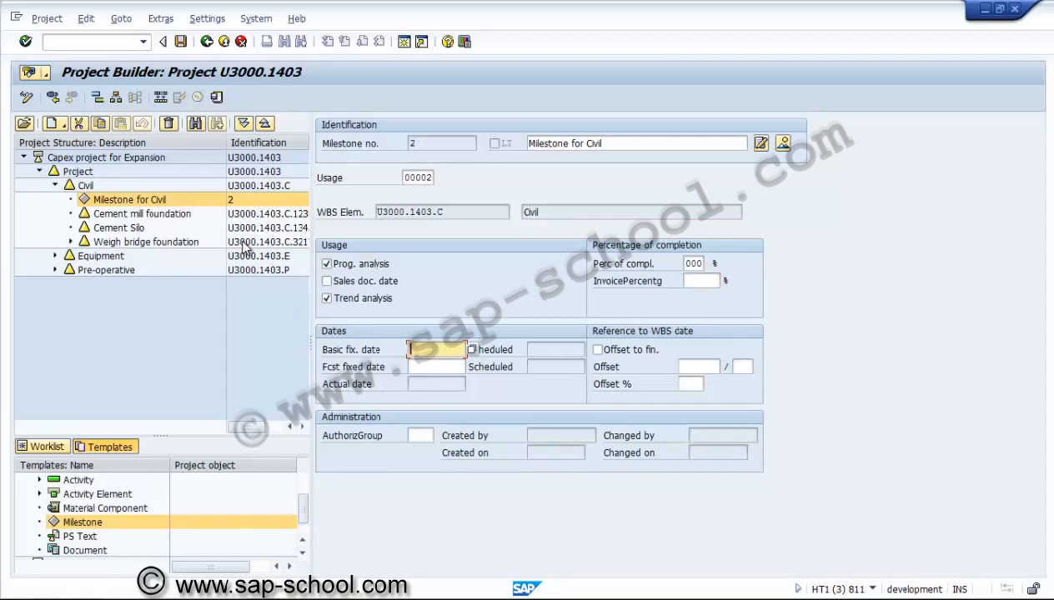
pyautogui.write('30.04.2014')
pyautogui.press('Return')
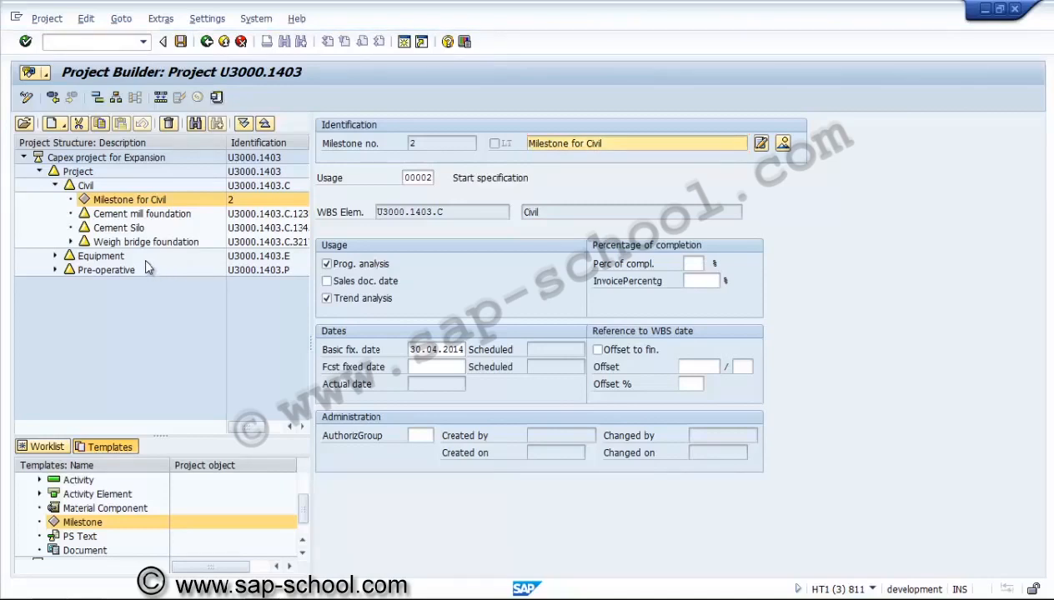
# Add a milestone to the Equipment WBS element and describe it as Milestone for Equipment
pyautogui.click(148, 261)
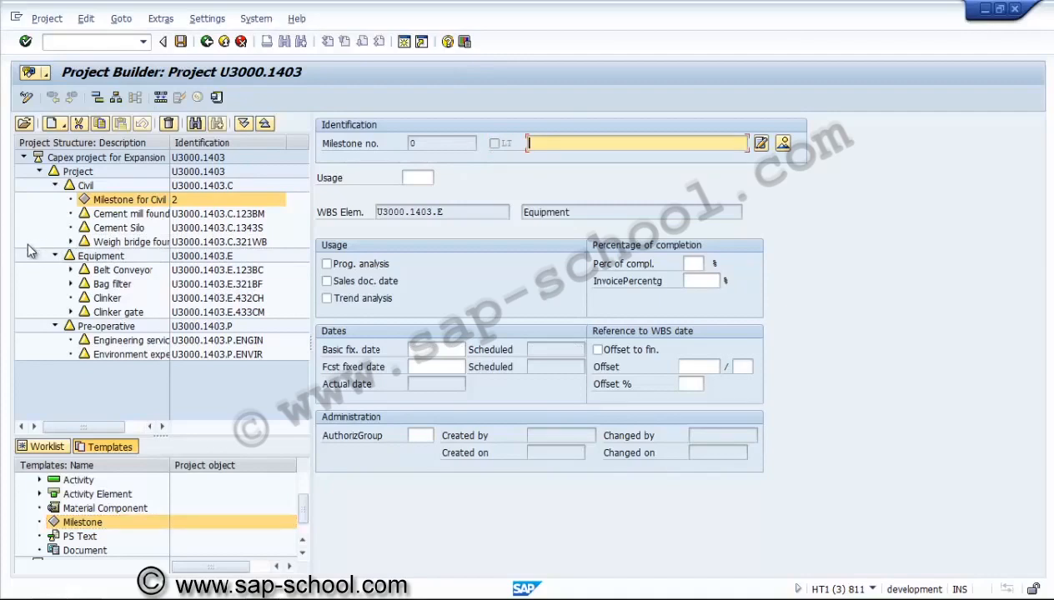
pyautogui.write('Milestone for ')
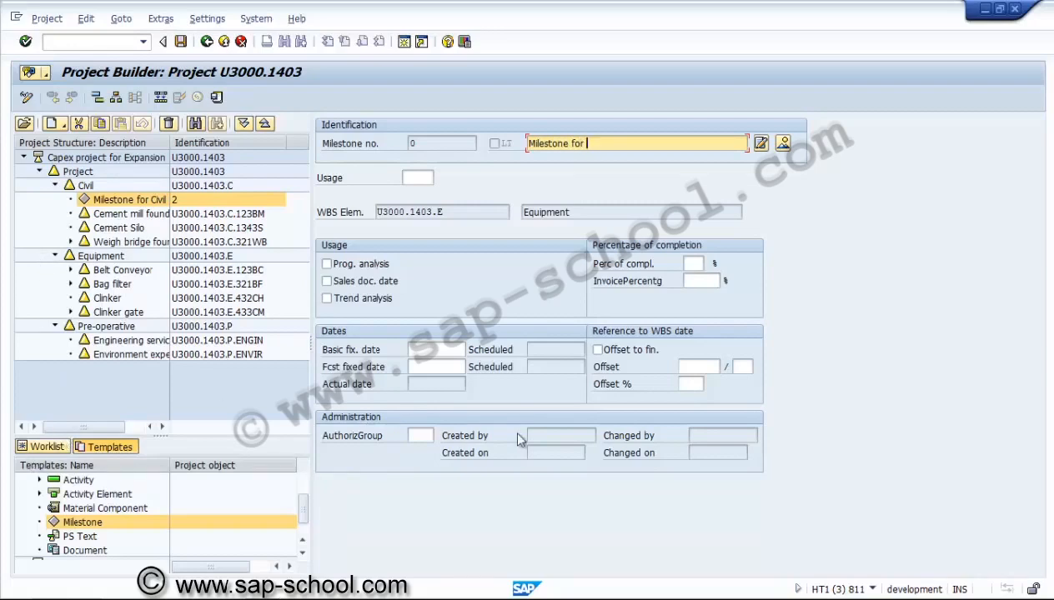
pyautogui.write('Equipment')
pyautogui.press('Tab')
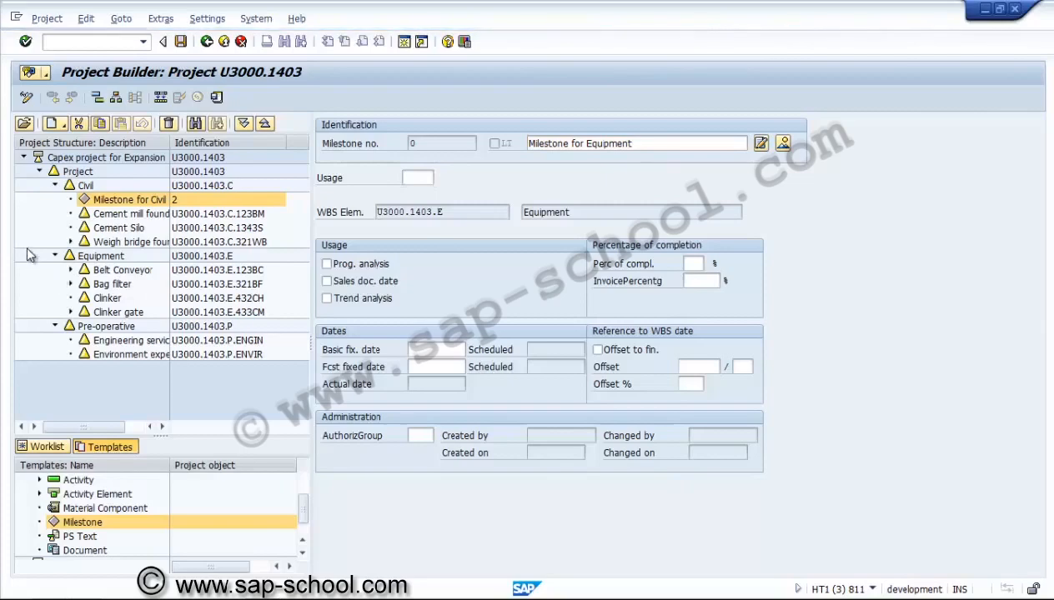
# Set the Equipment milestone's usage to 00002, enable Progress analysis and Trend analysis, and set completion to 000
pyautogui.press('F4')
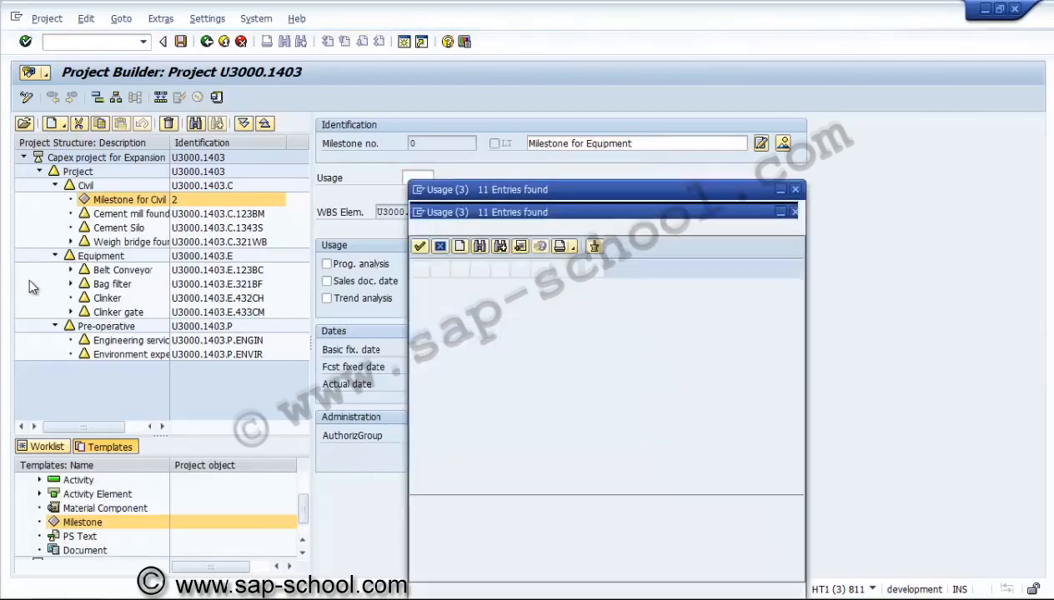
pyautogui.press('Down')
pyautogui.press('Return')
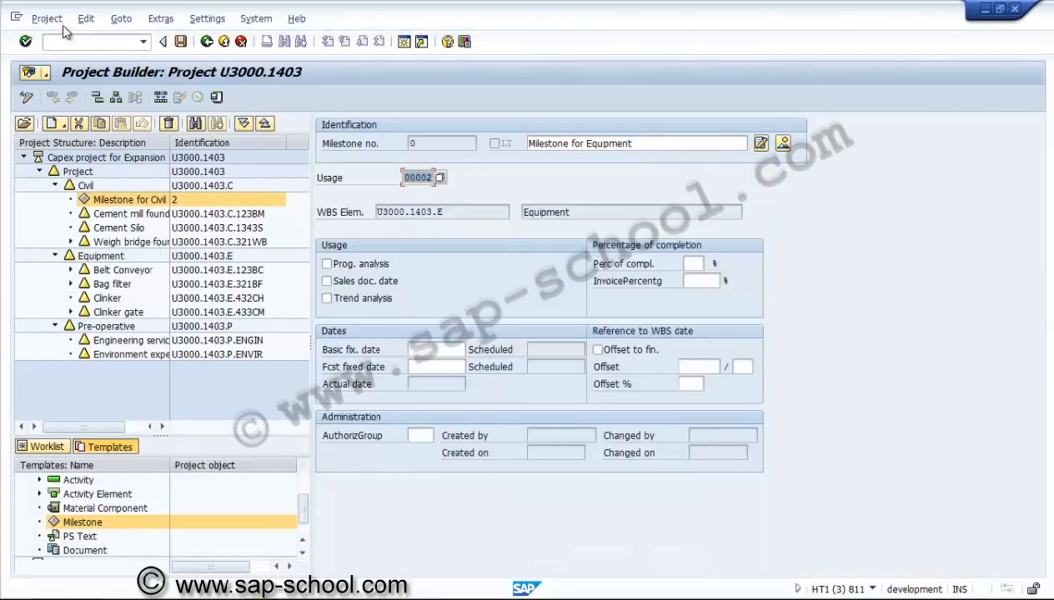
pyautogui.press('Tab')
pyautogui.press('space')
pyautogui.press('Tab')
pyautogui.press('Tab')
pyautogui.press('space')
pyautogui.press('Tab')
pyautogui.write('000')
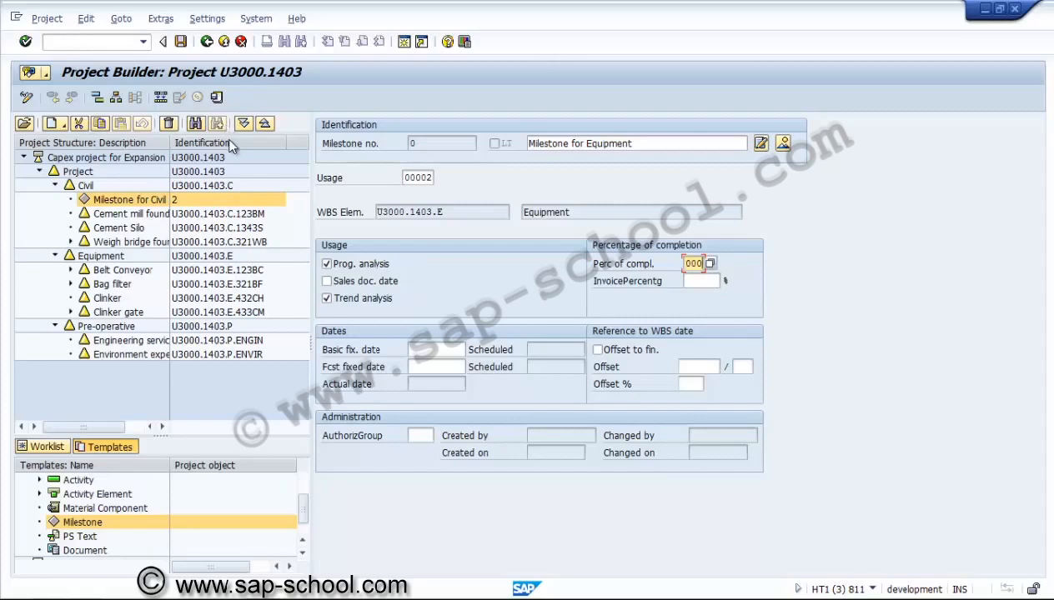
# Set the Equipment milestone's basic fixed date to 31.10.2014 and save the project
pyautogui.press('Tab')
pyautogui.press('Tab')
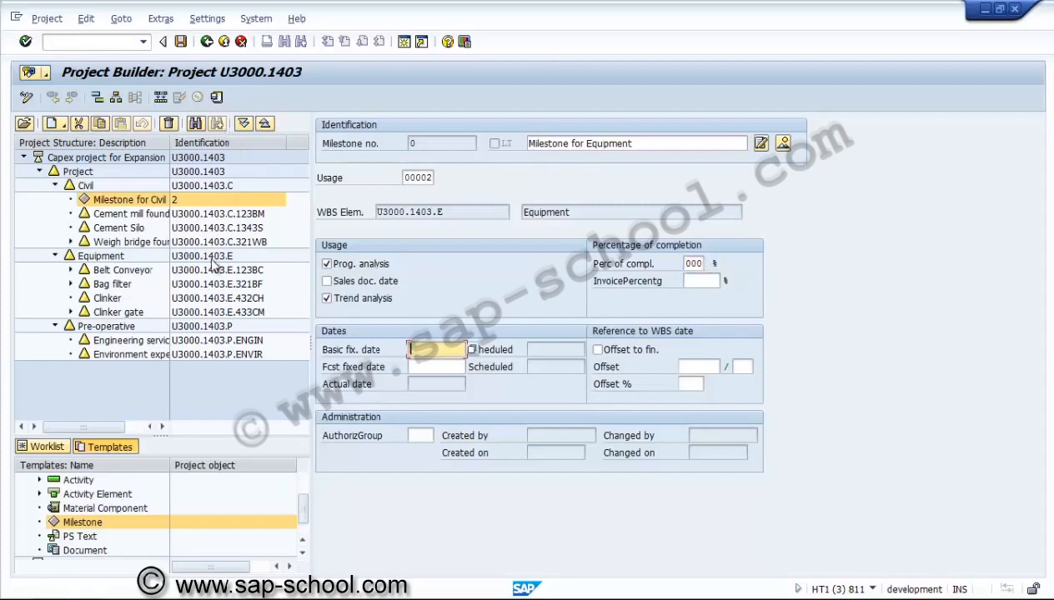
pyautogui.write('31.10.2014')
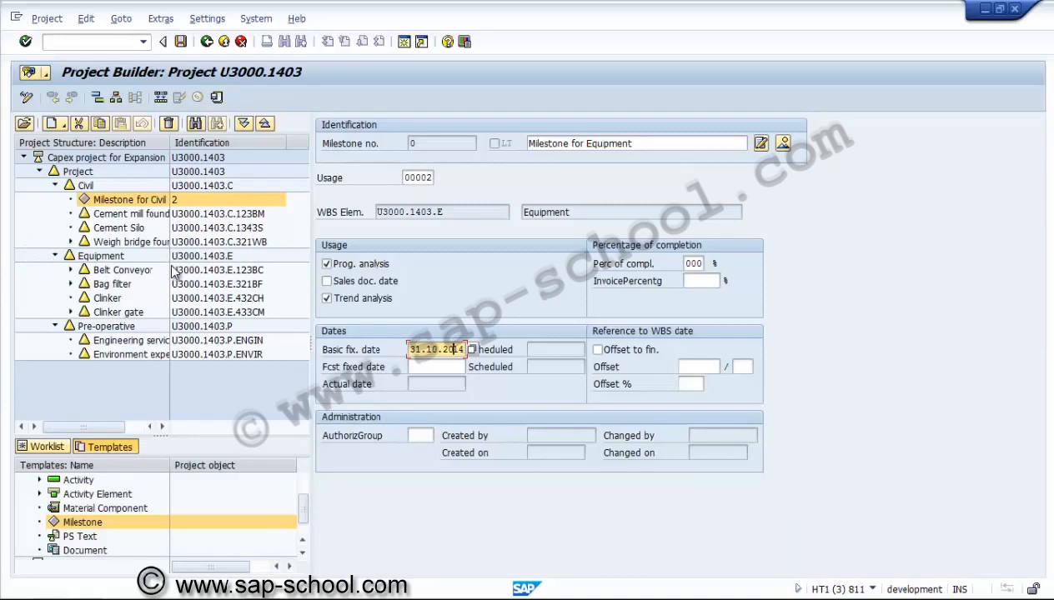
pyautogui.press('Home')
pyautogui.click(216, 98)
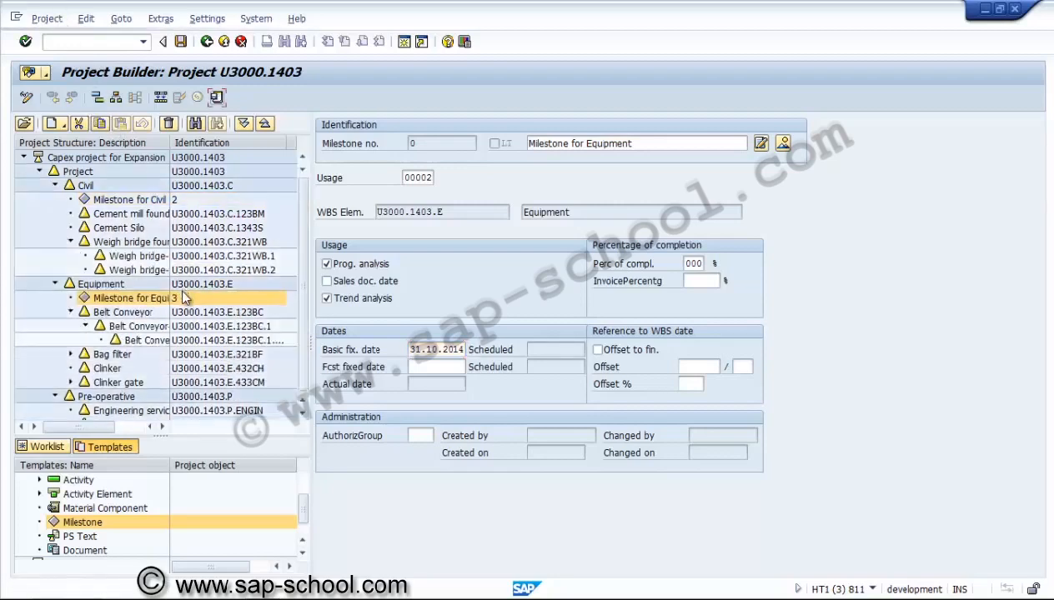
pyautogui.hotkey('ctrl', 's')
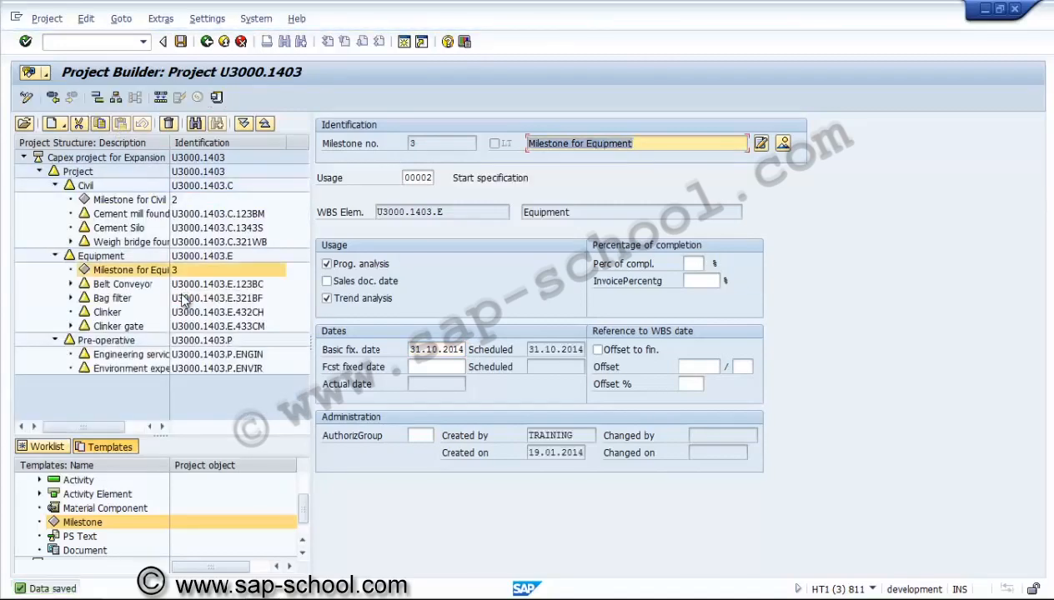
# Set the Equipment milestone's percentage of completion to 70
pyautogui.press('Tab')
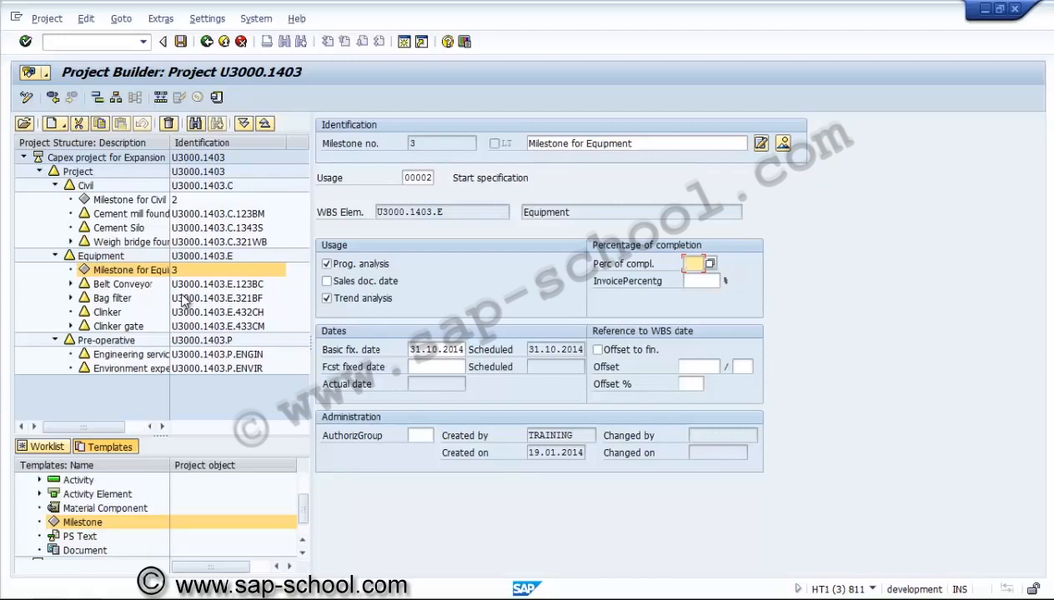
pyautogui.write('70')
pyautogui.press('Return')
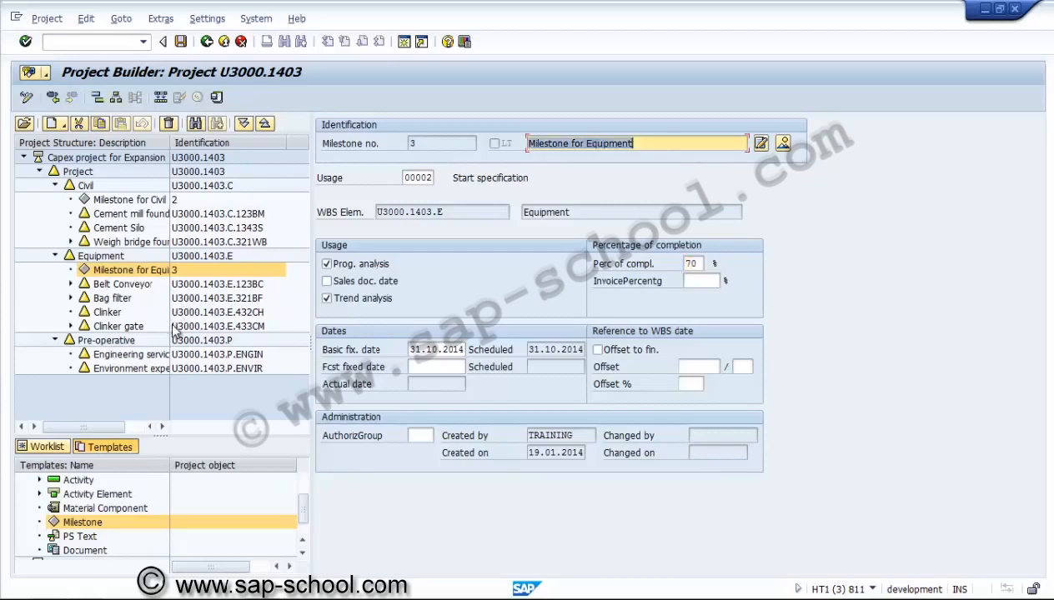
# Open the Civil milestone and set its percentage of completion to 80
pyautogui.doubleClick(130, 200)
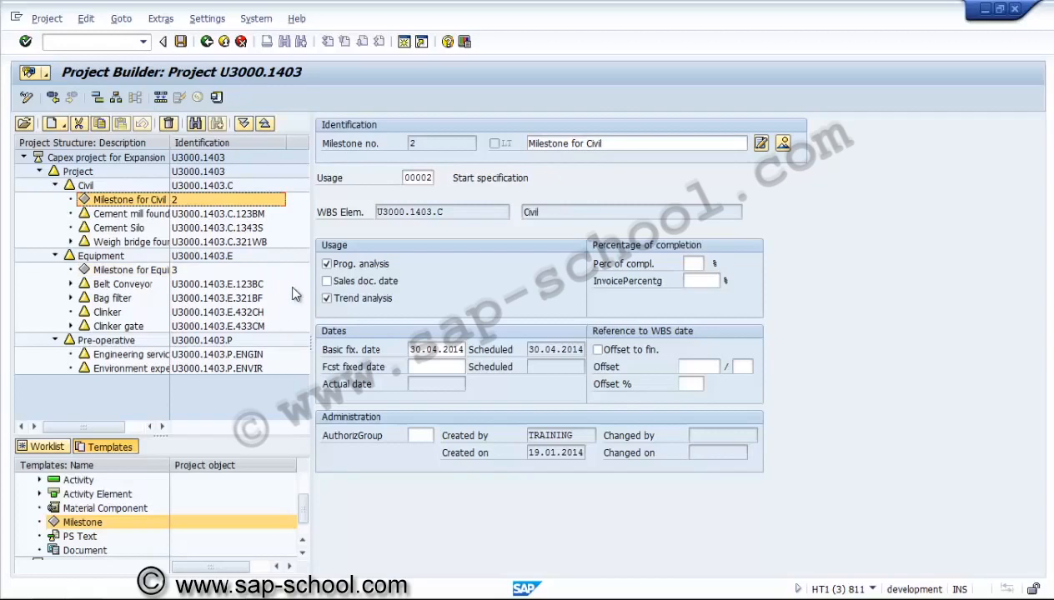
pyautogui.press('Tab')
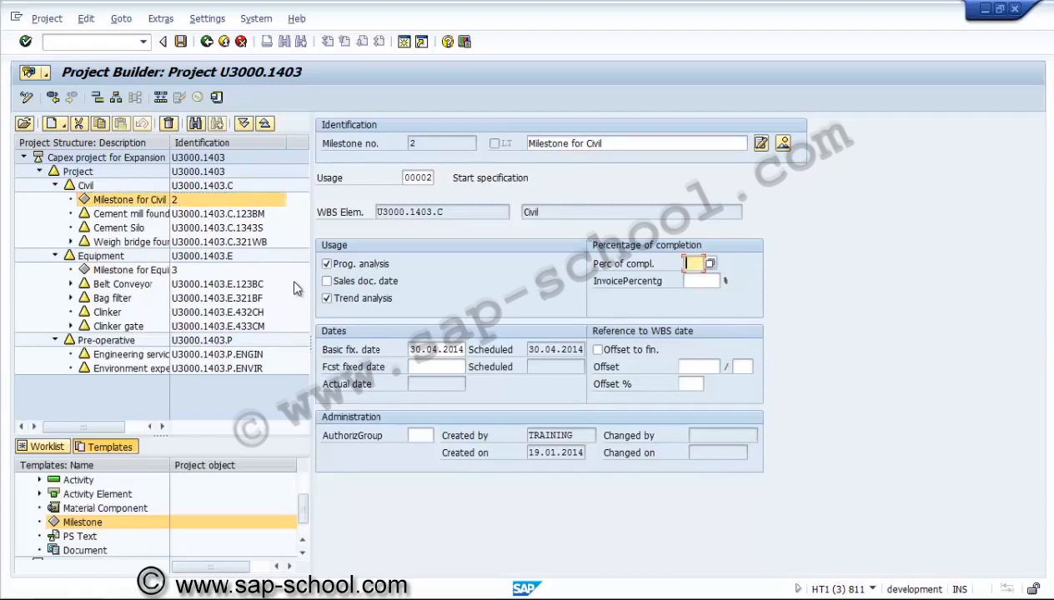
pyautogui.write('80')
pyautogui.press('Return')
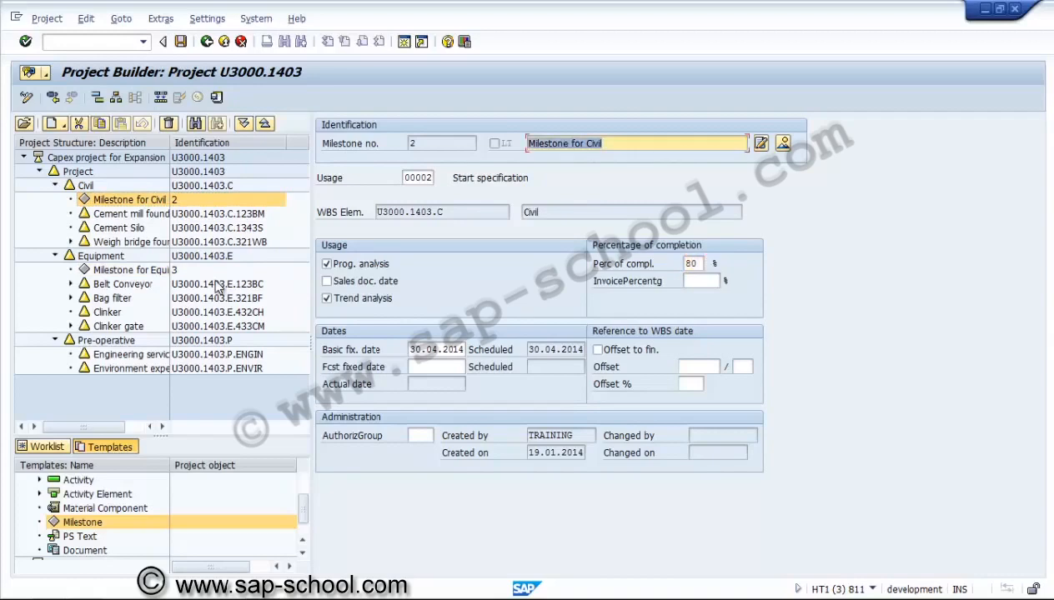
# Leave the project and reopen project U3000.1403 in the Project Builder
pyautogui.hotkey('shift', 'Tab')
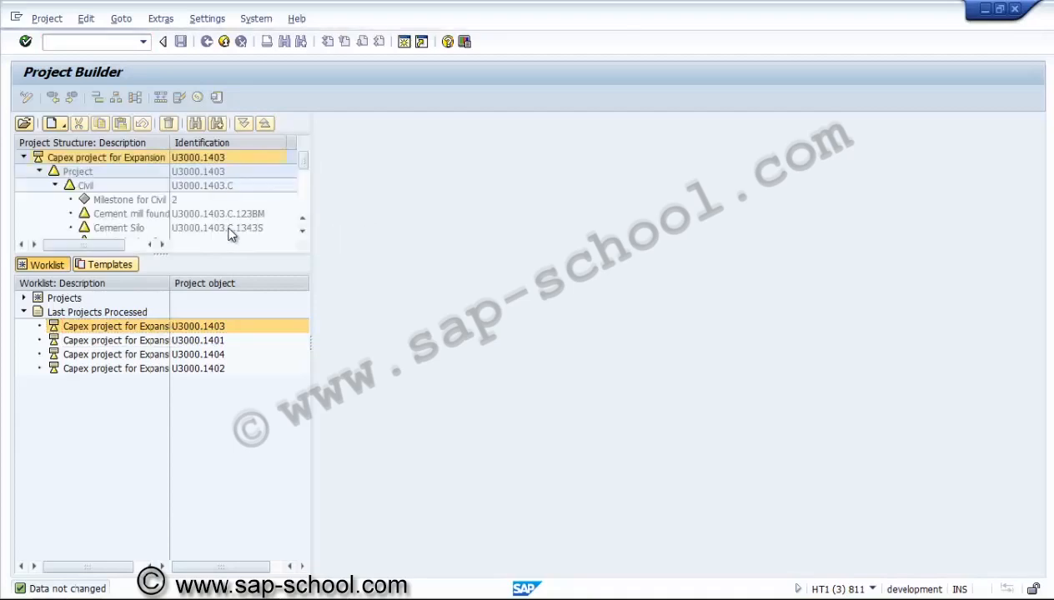
pyautogui.press('F3')
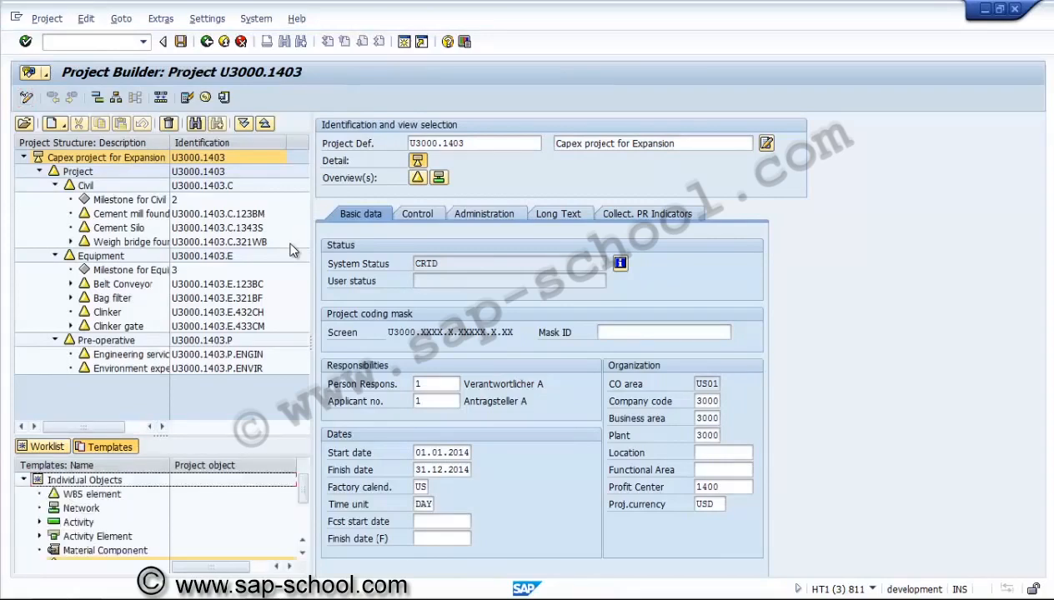
# Add a PS Text template object to the Pre-operative WBS element and set its text type to 02 General comment
pyautogui.scroll(-4, 294, 250)
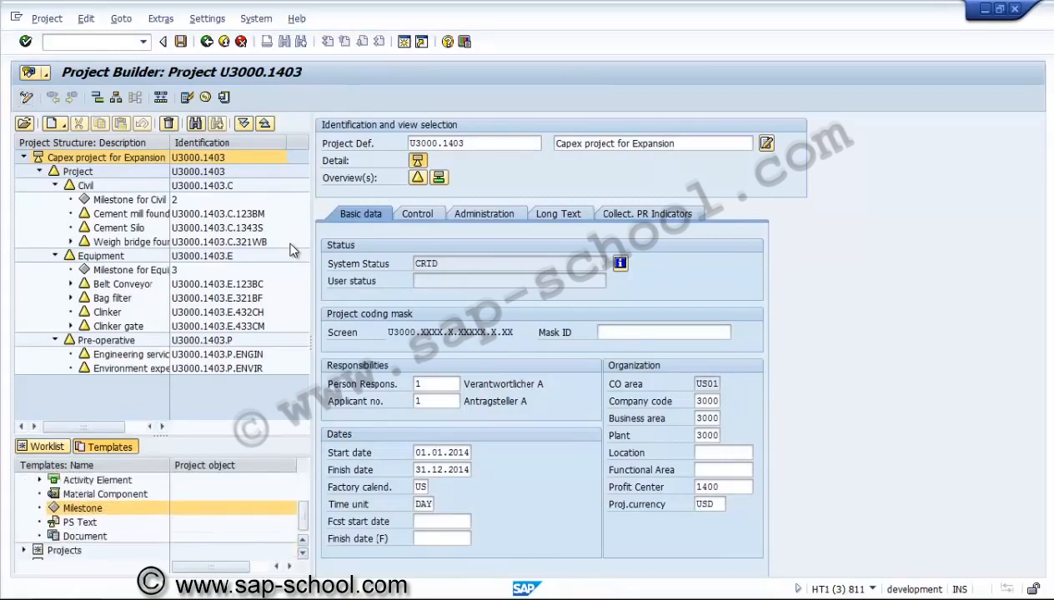
pyautogui.press('Down')
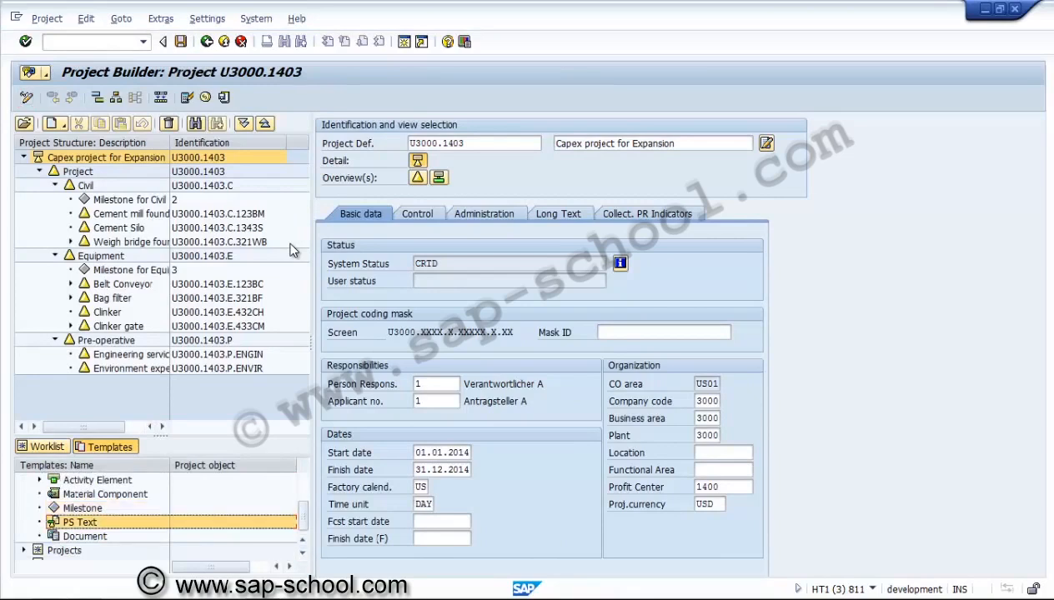
pyautogui.moveTo(80, 522); pyautogui.dragTo(106, 340)
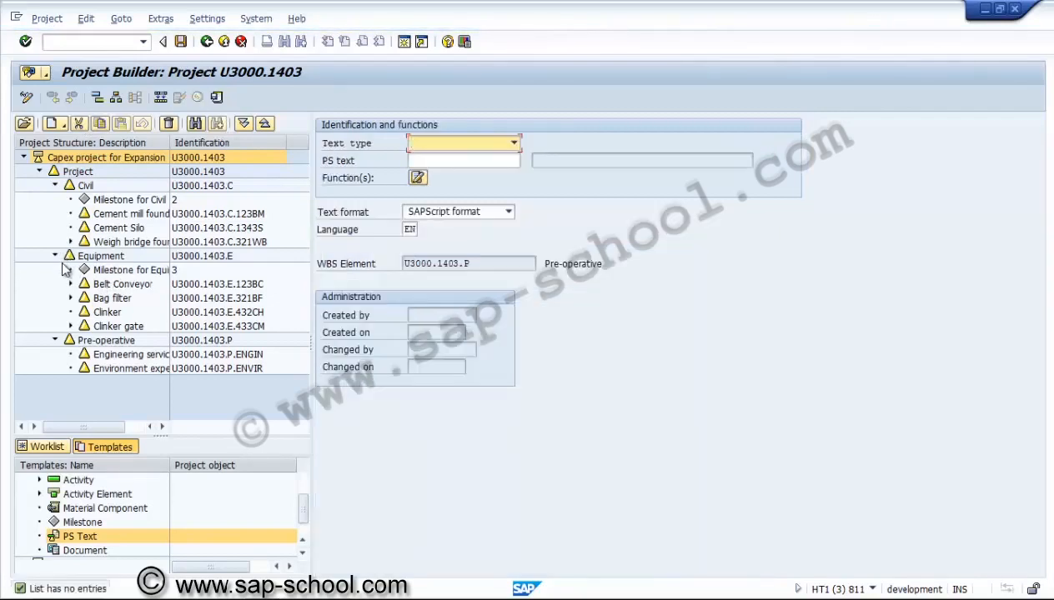
pyautogui.press('F4')
pyautogui.press('Down')
pyautogui.press('Down')
pyautogui.press('Down')
pyautogui.press('Down')
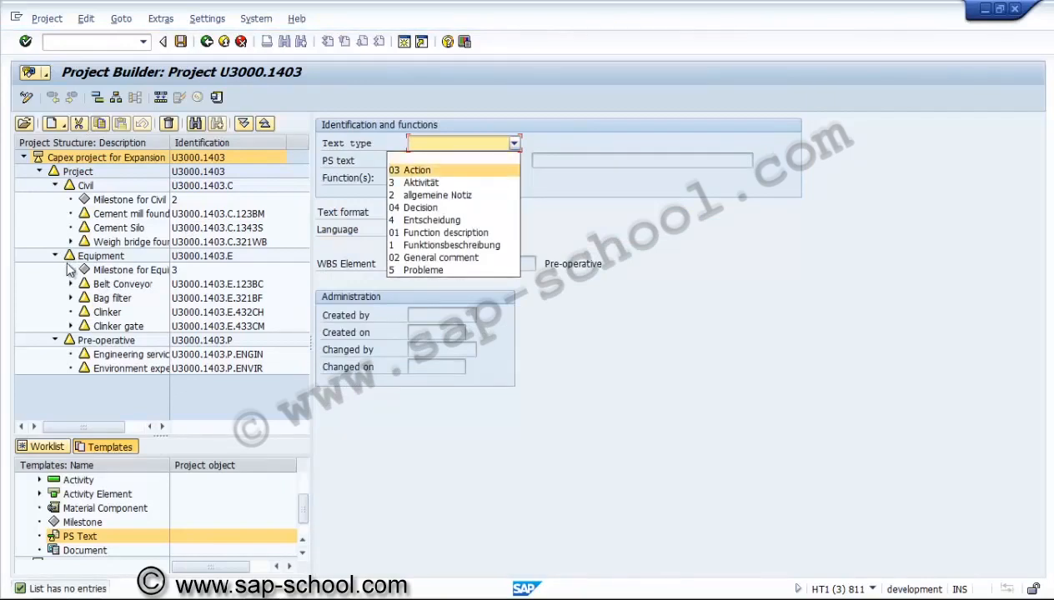
pyautogui.press('Down')
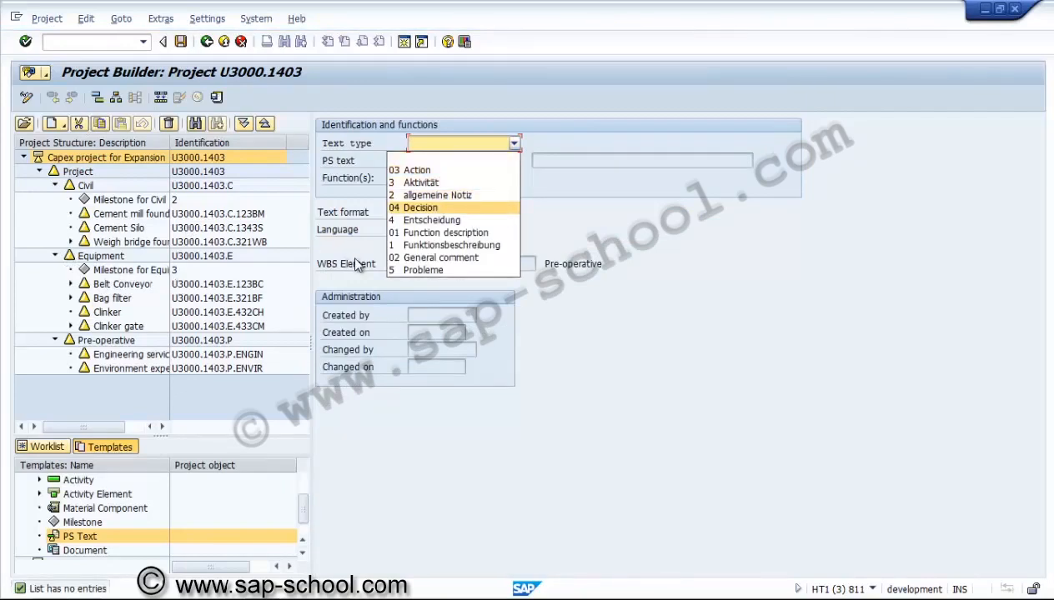
pyautogui.press('Down')
pyautogui.press('Down')
pyautogui.press('Down')
pyautogui.press('Down')
pyautogui.press('Return')
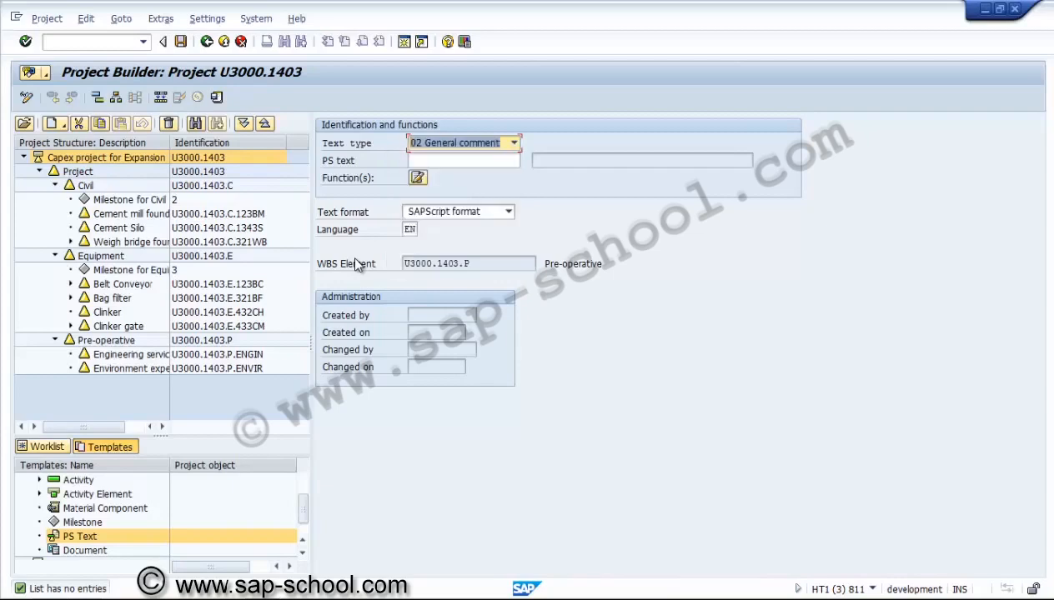
pyautogui.press('Tab')
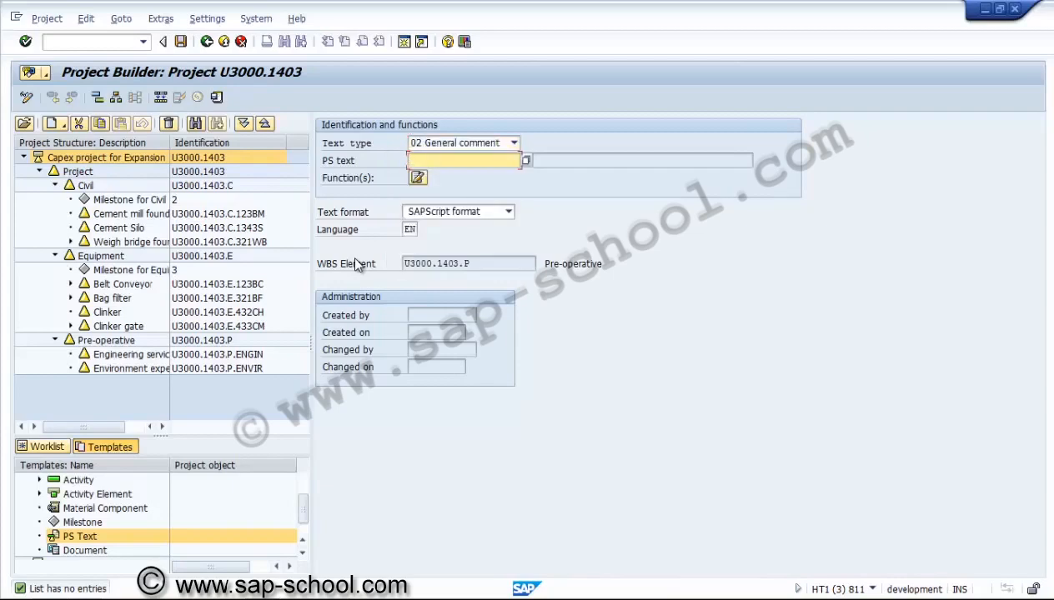
pyautogui.press('Return')
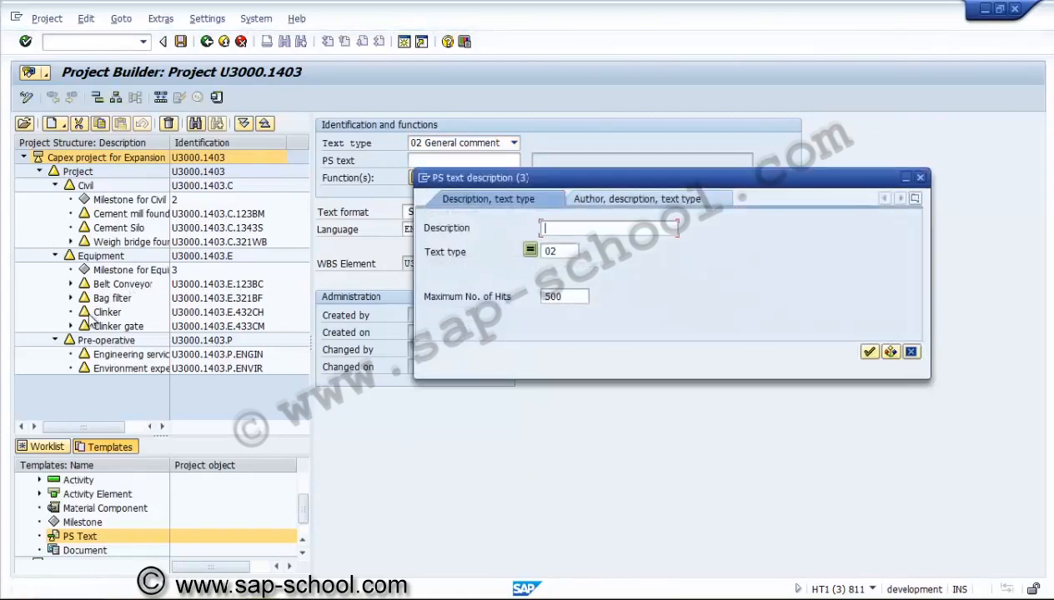
pyautogui.press('Return')
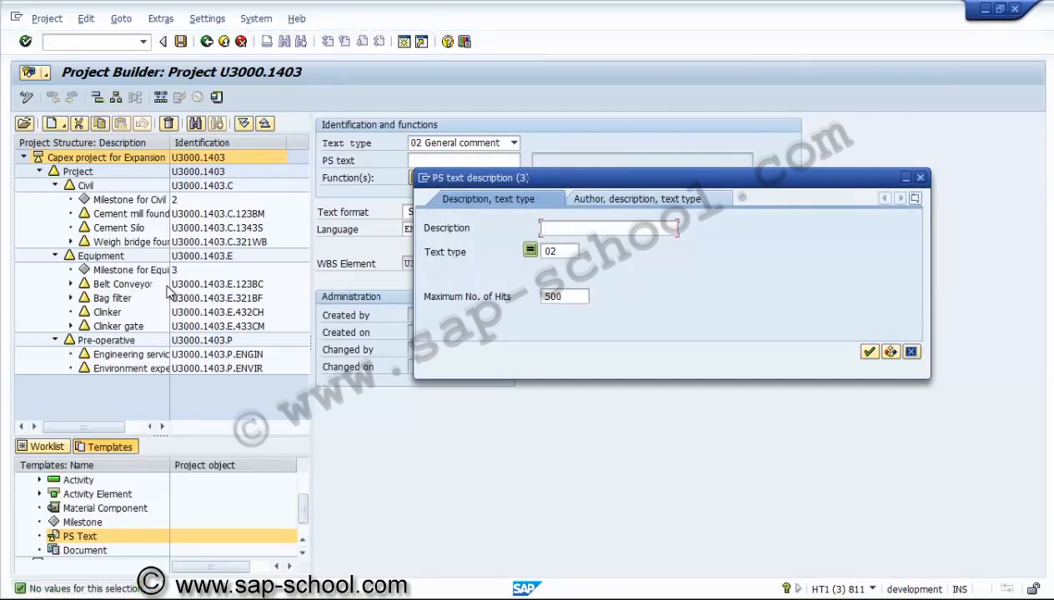
pyautogui.press('Escape')
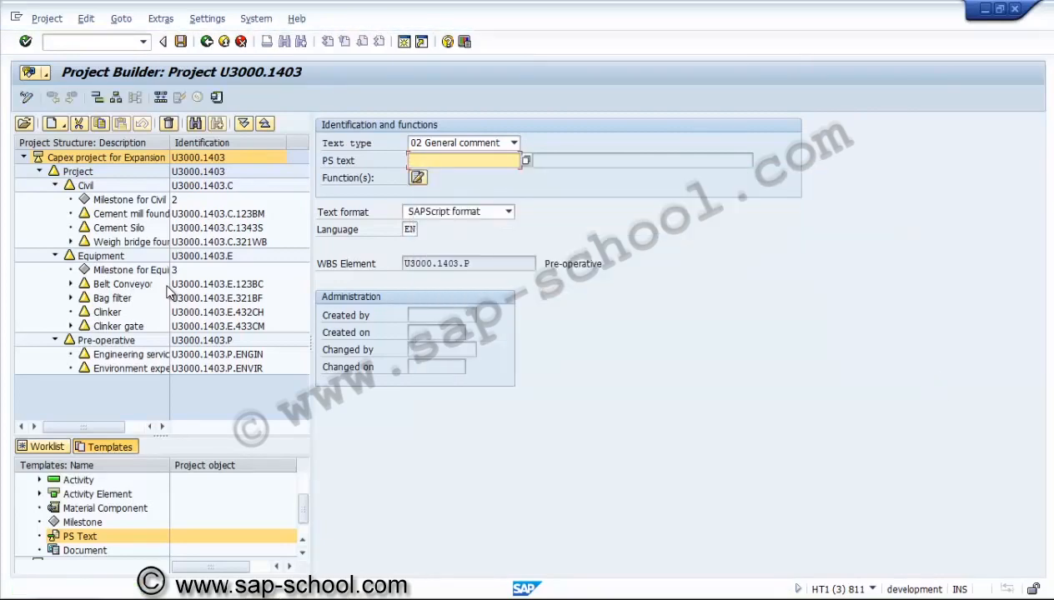
# Name the new PS text Pre-operative and open it in the text editor
pyautogui.write('Pre-operative')
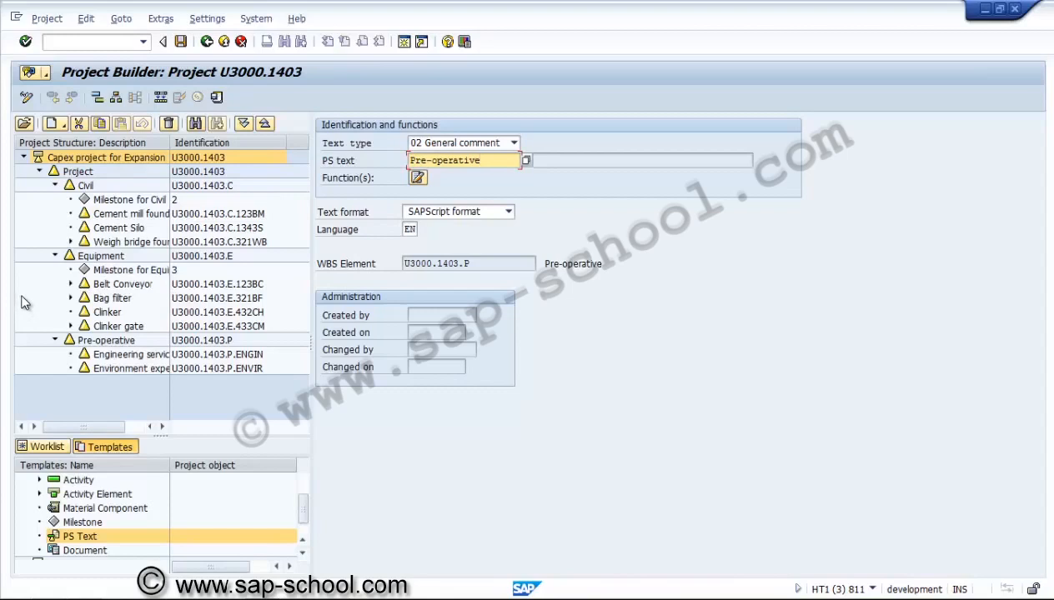
pyautogui.doubleClick(85, 533)
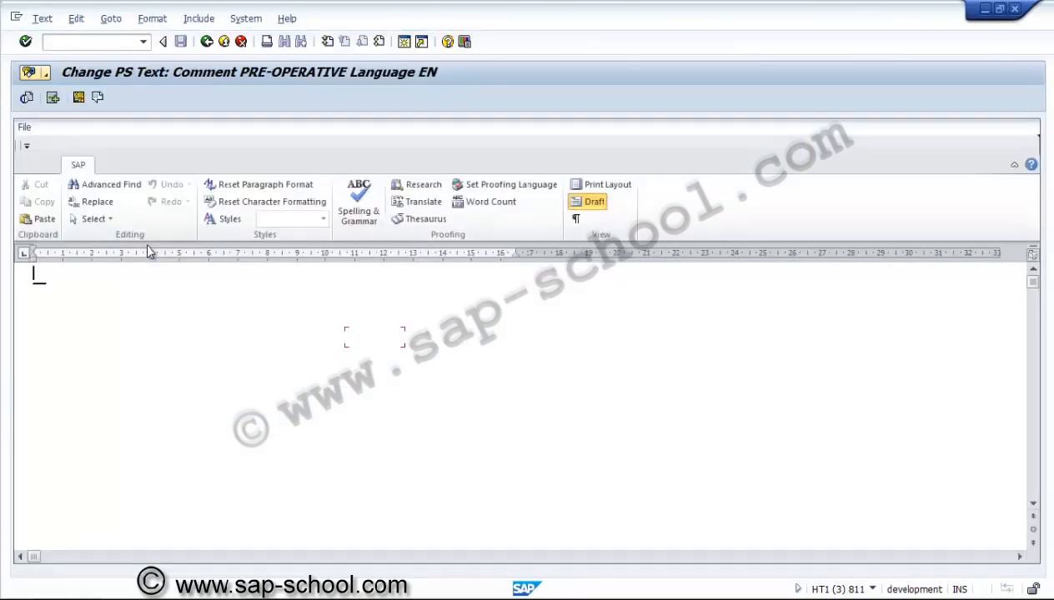
# Write the heading Pre-operative and start the comment '- To consider the general expenses against the project which involves'
pyautogui.write('Pre-opera')
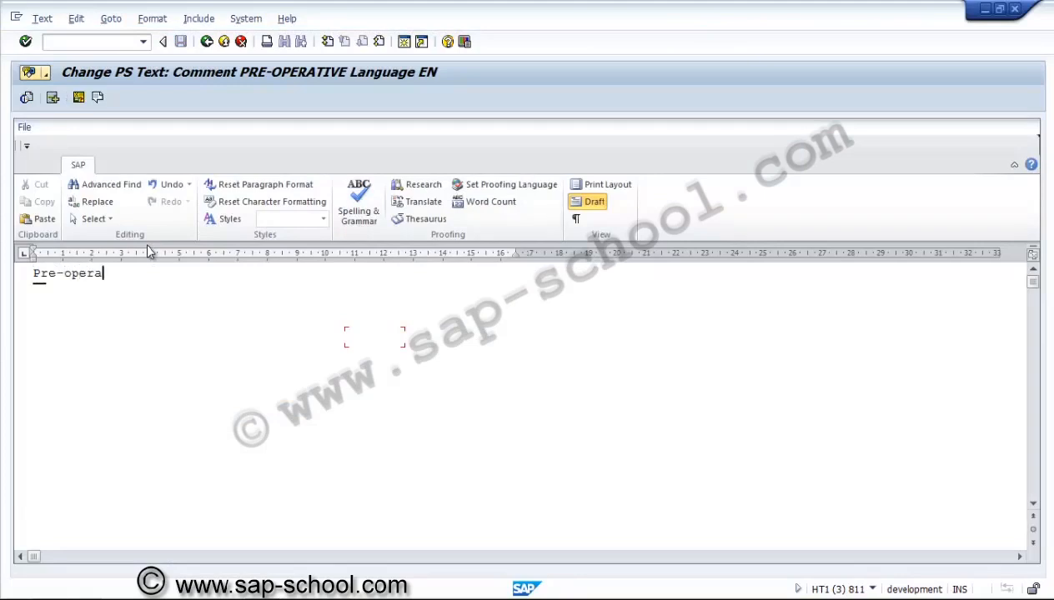
pyautogui.write('tive')
pyautogui.press('Return')
pyautogui.write('- To consider ')
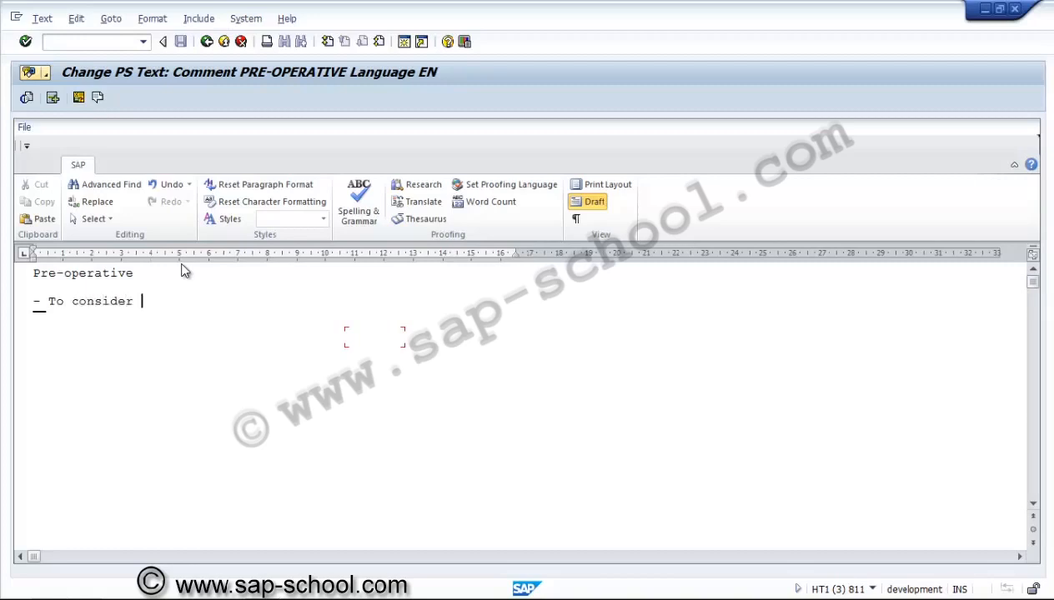
pyautogui.write('the expenses')
pyautogui.press('Left')
pyautogui.press('Left')
pyautogui.press('Left')
pyautogui.press('Left')
pyautogui.press('Left')
pyautogui.press('Left')
pyautogui.press('Left')
pyautogui.write('gener')
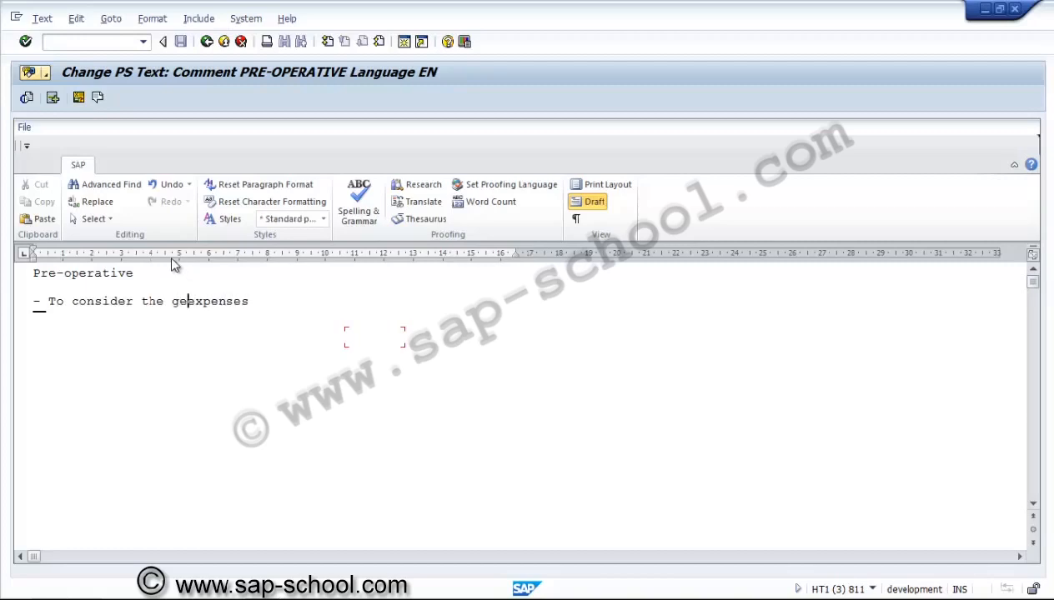
pyautogui.write('al')
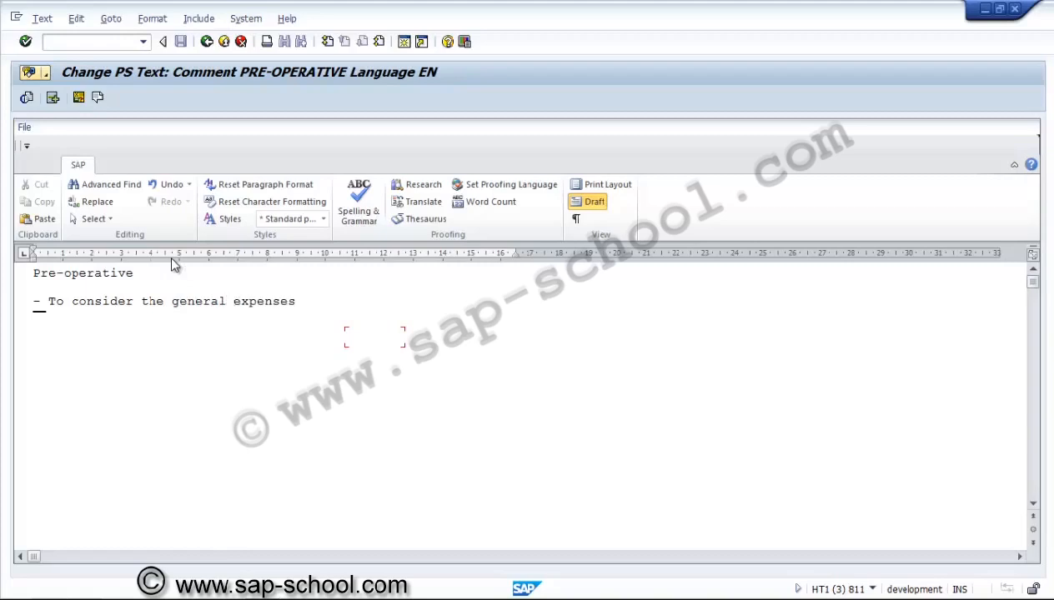
pyautogui.press('Right')
pyautogui.press('Right')
pyautogui.press('Right')
pyautogui.press('Right')
pyautogui.press('Right')
pyautogui.press('Right')
pyautogui.press('Right')
pyautogui.write('against the ')
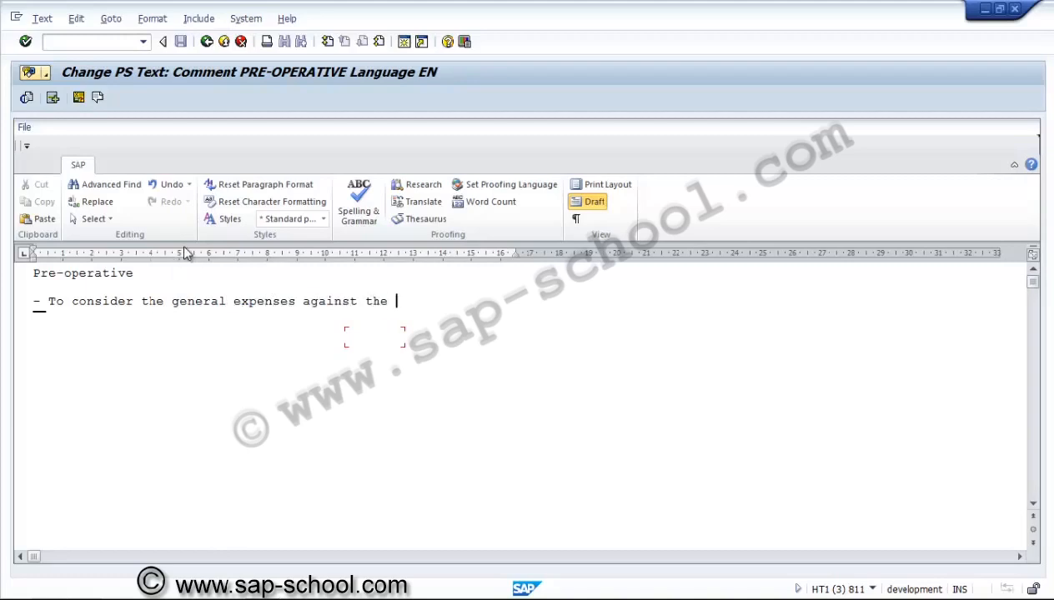
pyautogui.write('project whic')
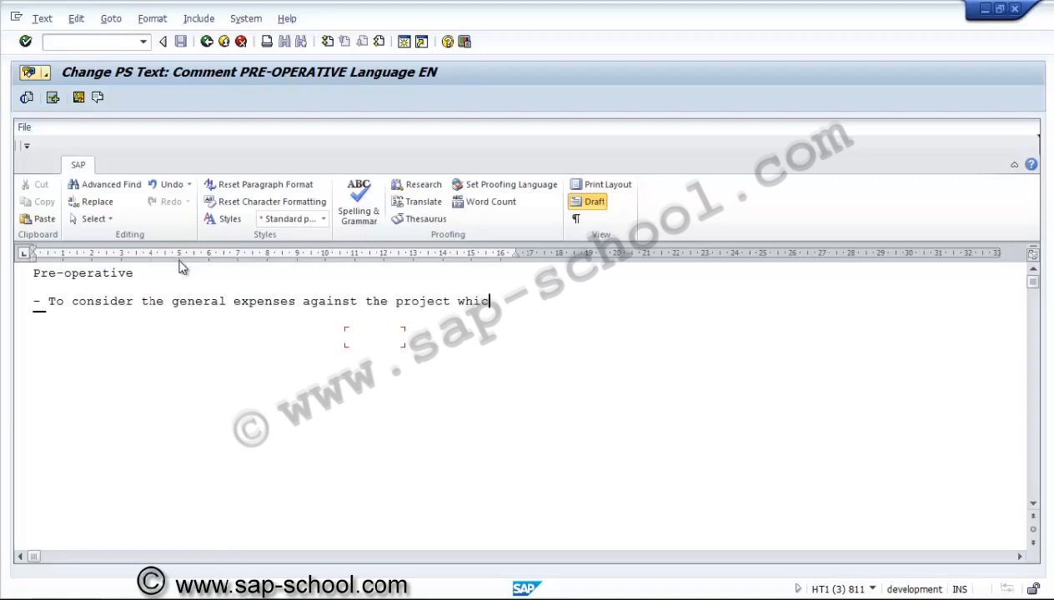
pyautogui.write('h involves ')
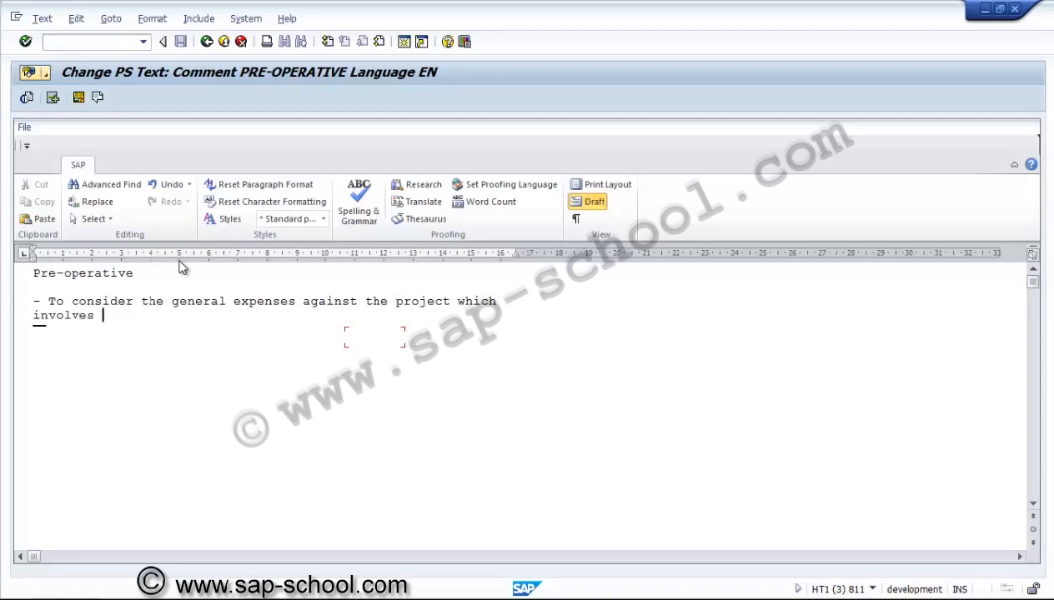
pyautogui.write('Environment ')
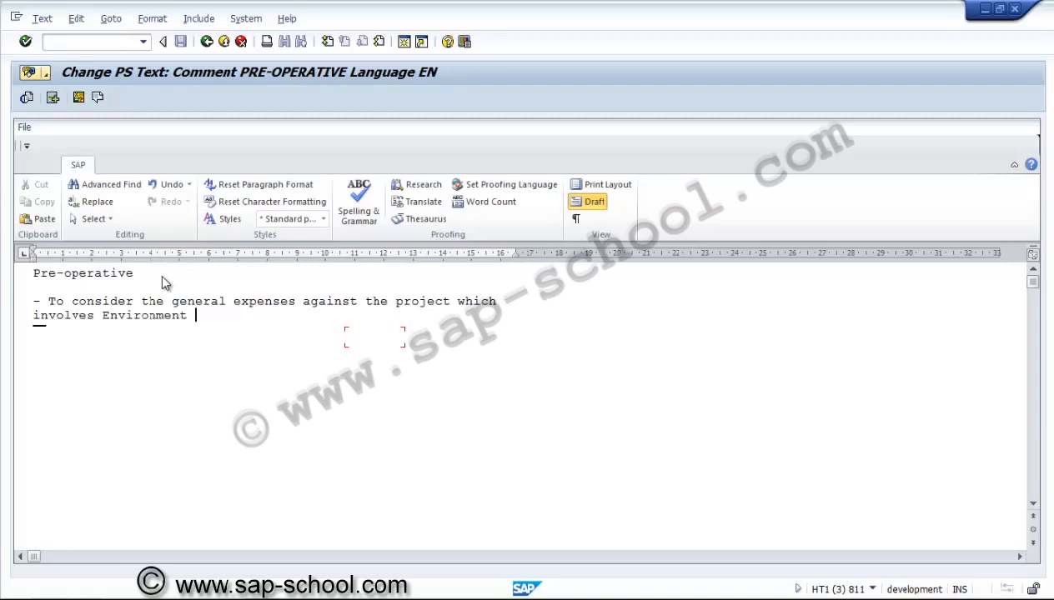
pyautogui.write('expe')
pyautogui.write('nses')
pyautogui.write('a')
# Finish the comment with 'Environment clearance related expenses, employee salary, transport, etc.' and save the project
pyautogui.press('BackSpace')
pyautogui.write('clearance')
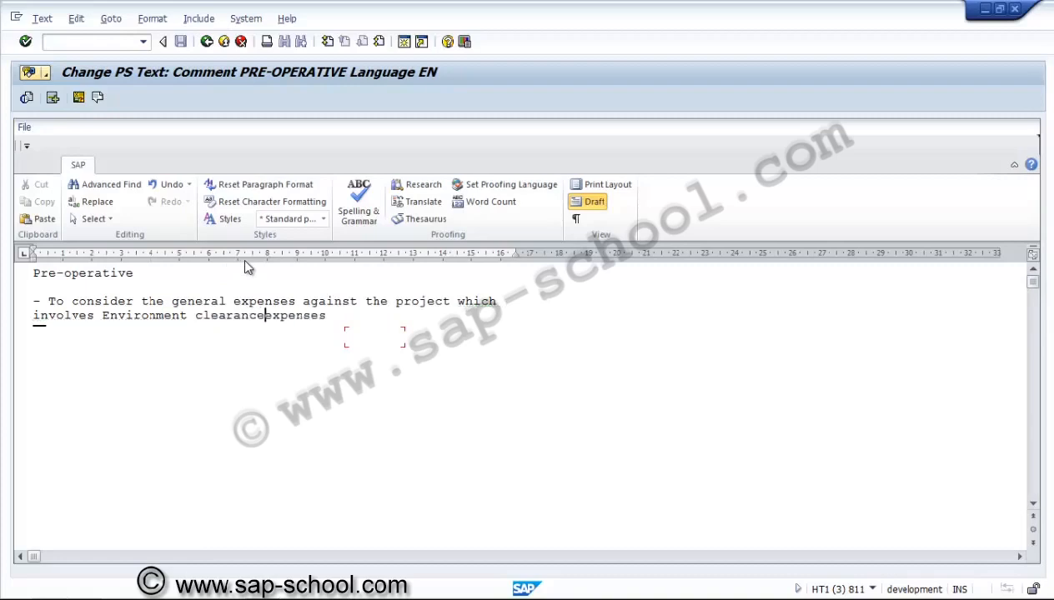
pyautogui.write(' related')
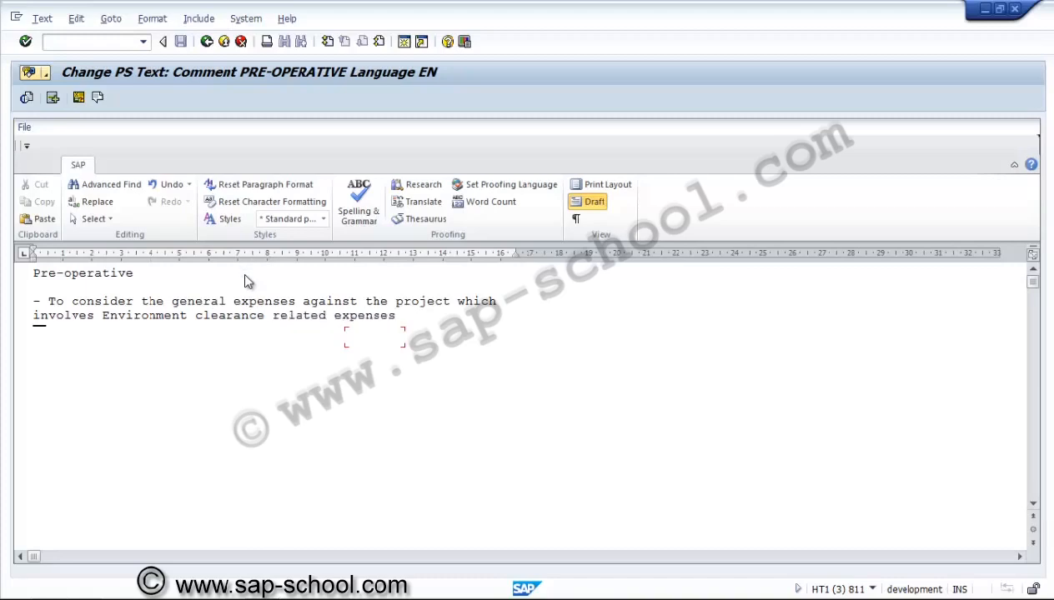
pyautogui.press('End')
pyautogui.write(',')
pyautogui.write('mployee s')
pyautogui.write('a')
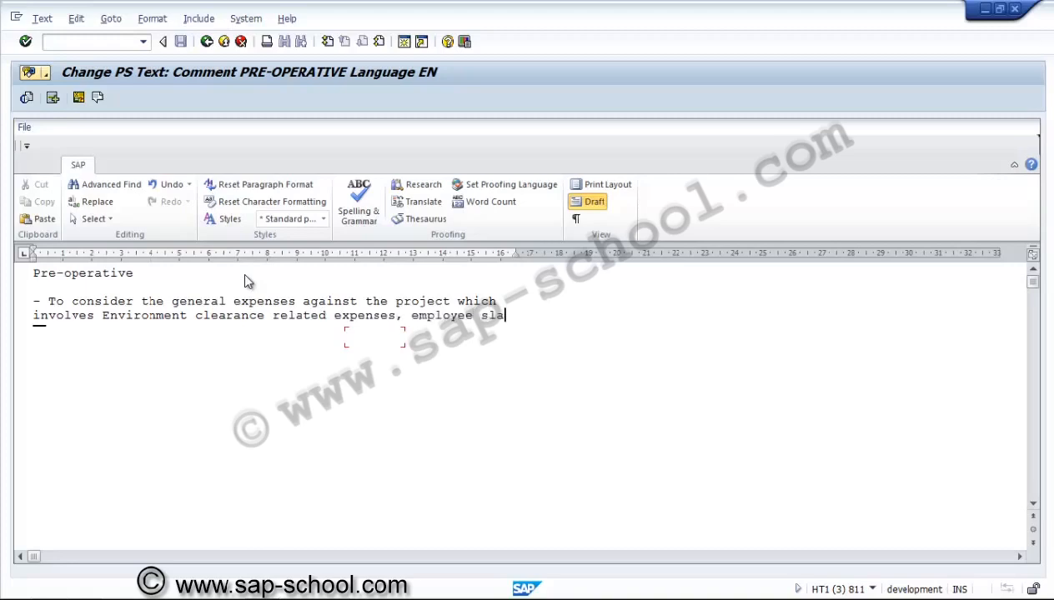
pyautogui.write('lary')
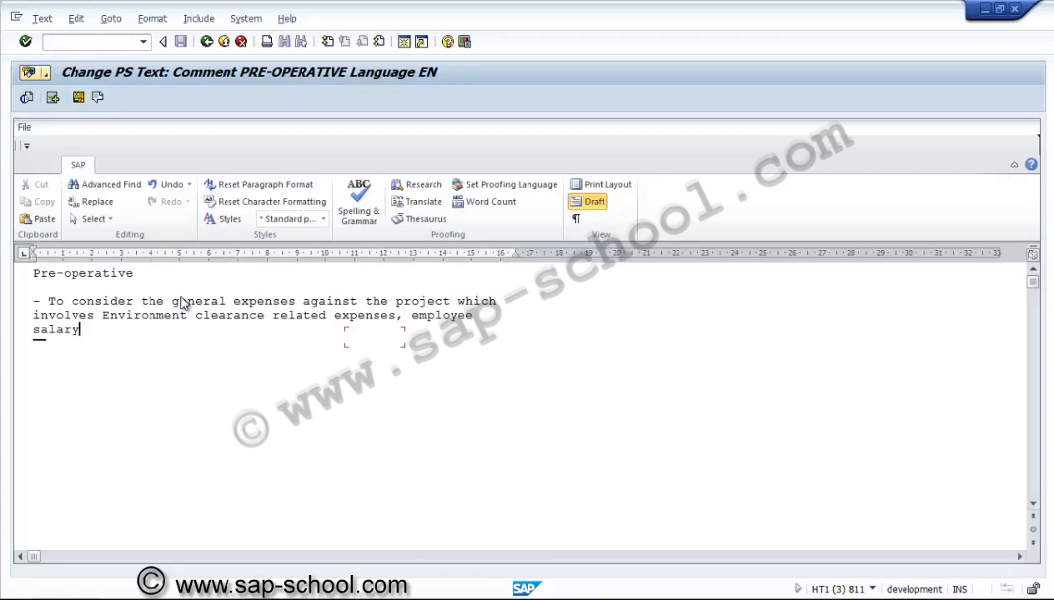
pyautogui.write(', transport')
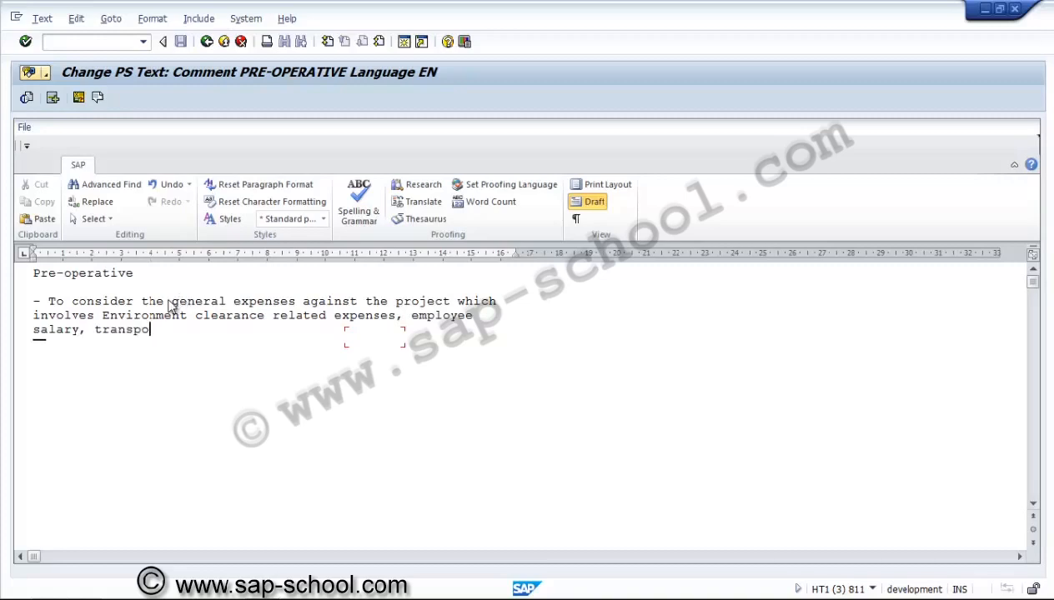
pyautogui.write(', etc.')
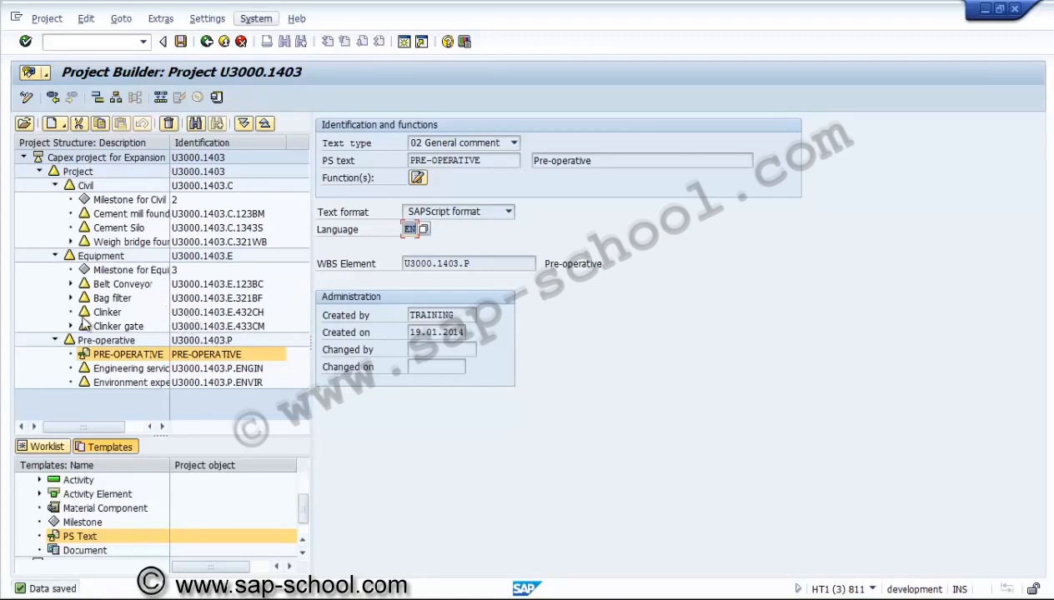
pyautogui.hotkey('ctrl', 's')
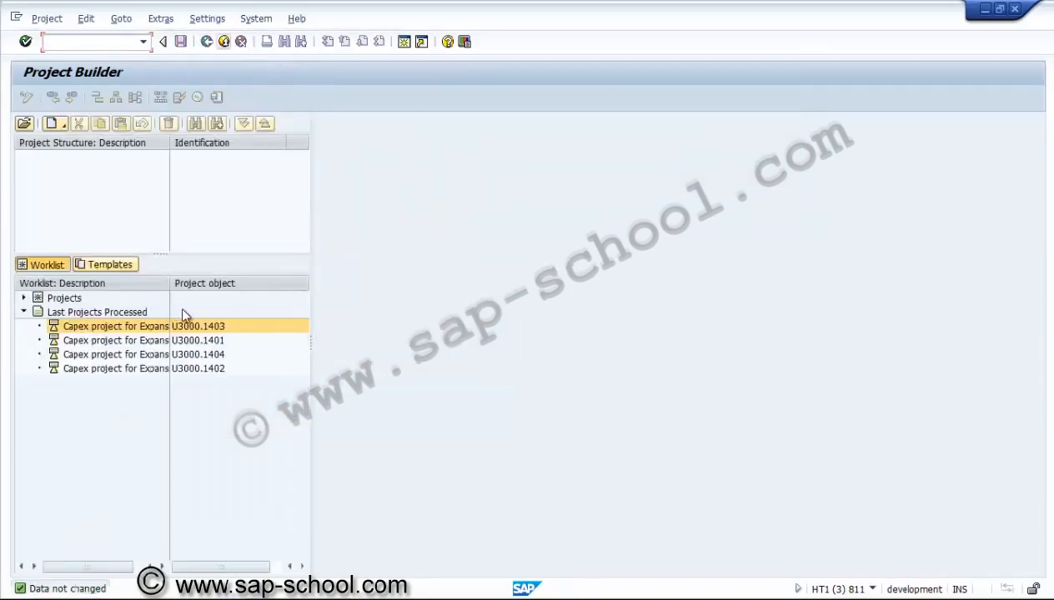
# Exit the Project Builder and start creating standard milestone ZUS0000001 with CN11 - Create
pyautogui.hotkey('shift', 'F3')
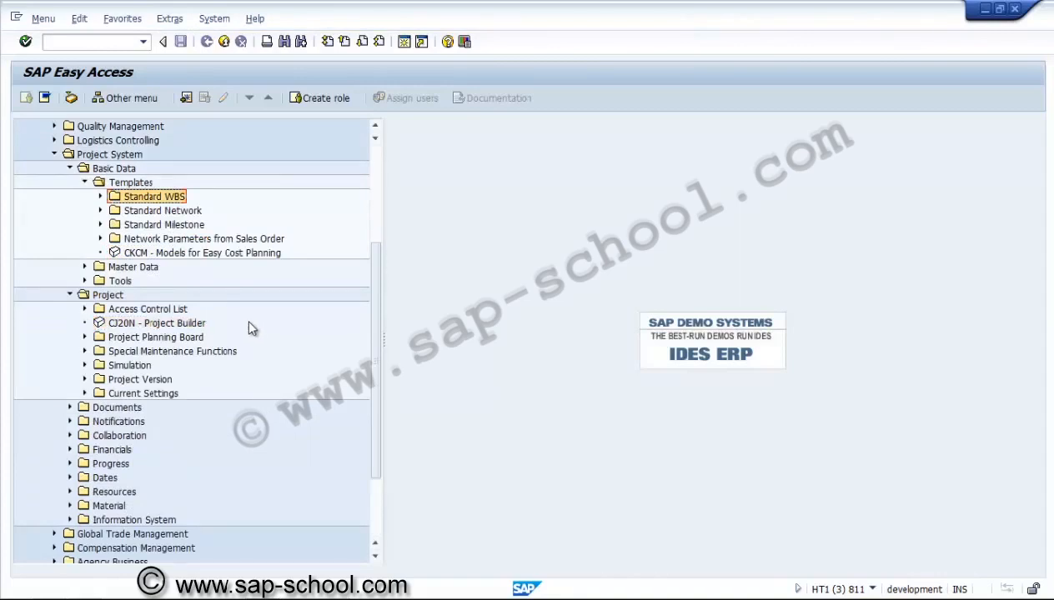
pyautogui.press('Down')
pyautogui.press('Down')
pyautogui.press('Right')
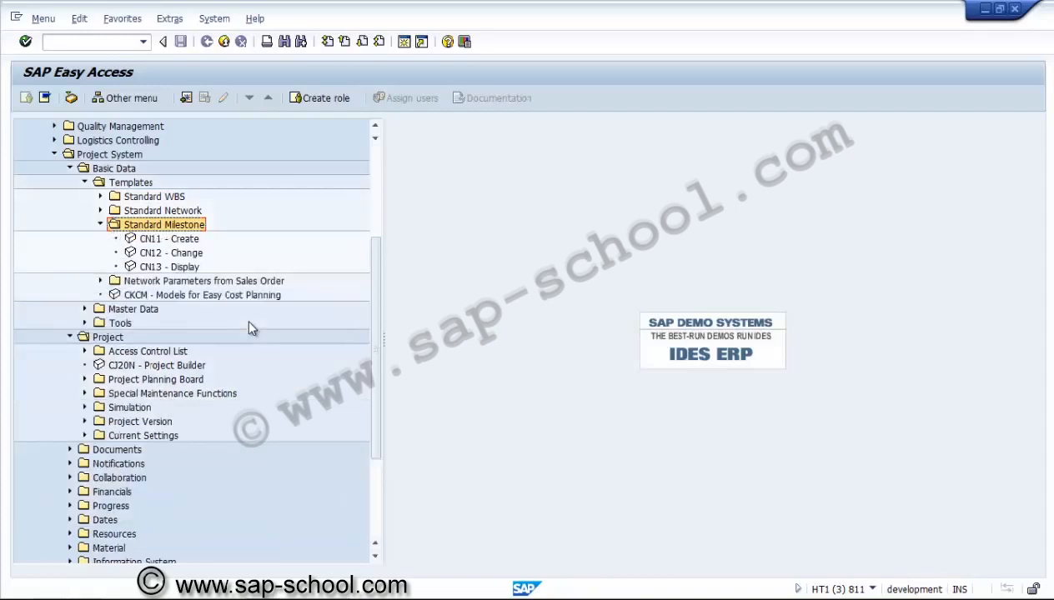
pyautogui.press('Left')
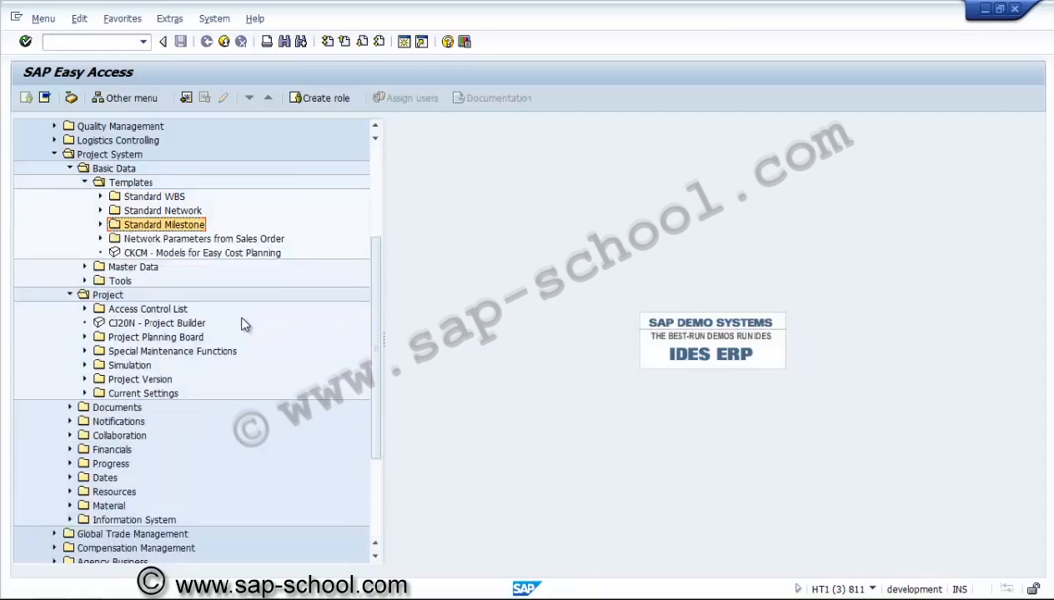
pyautogui.press('Right')
pyautogui.press('Down')
pyautogui.press('Return')
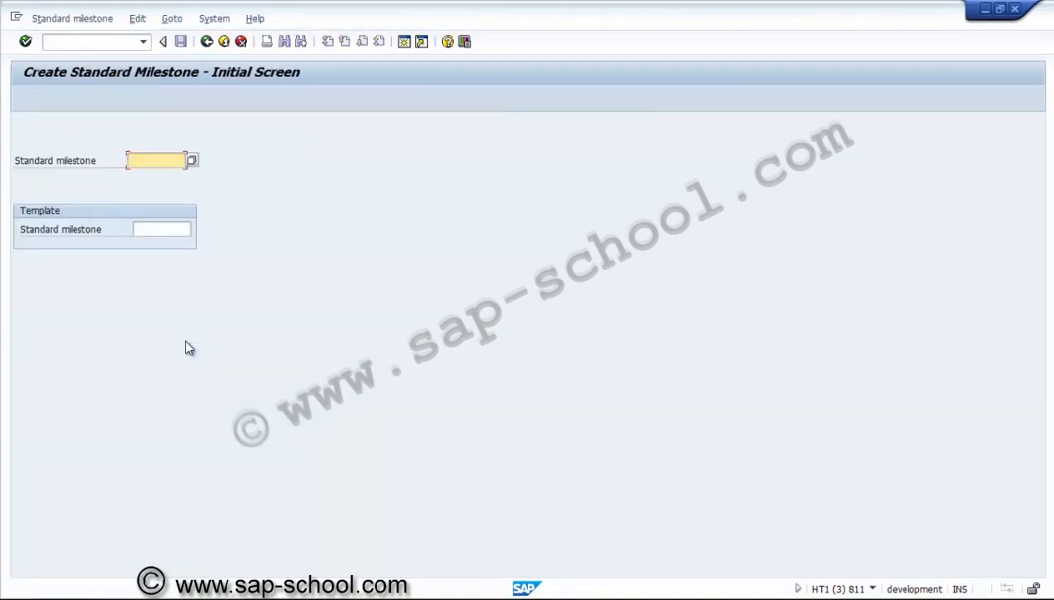
pyautogui.write('z')
pyautogui.press('BackSpace')
pyautogui.write('ZUS0000001')
pyautogui.press('Return')
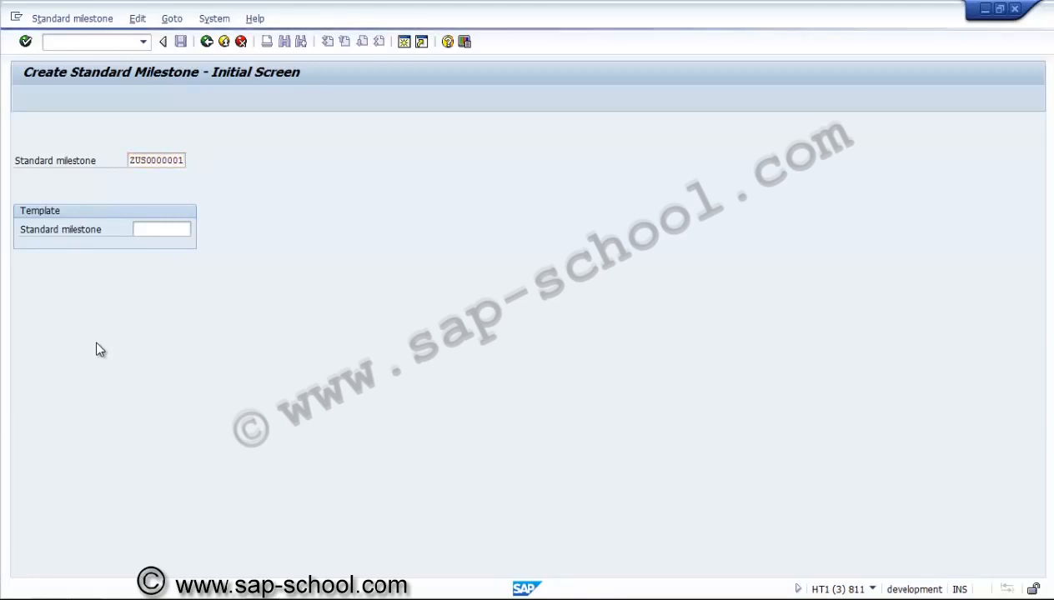
# Describe the standard milestone as 'Standard Milestone for projects' and set its usage to 00002
pyautogui.write('Standard MIle')
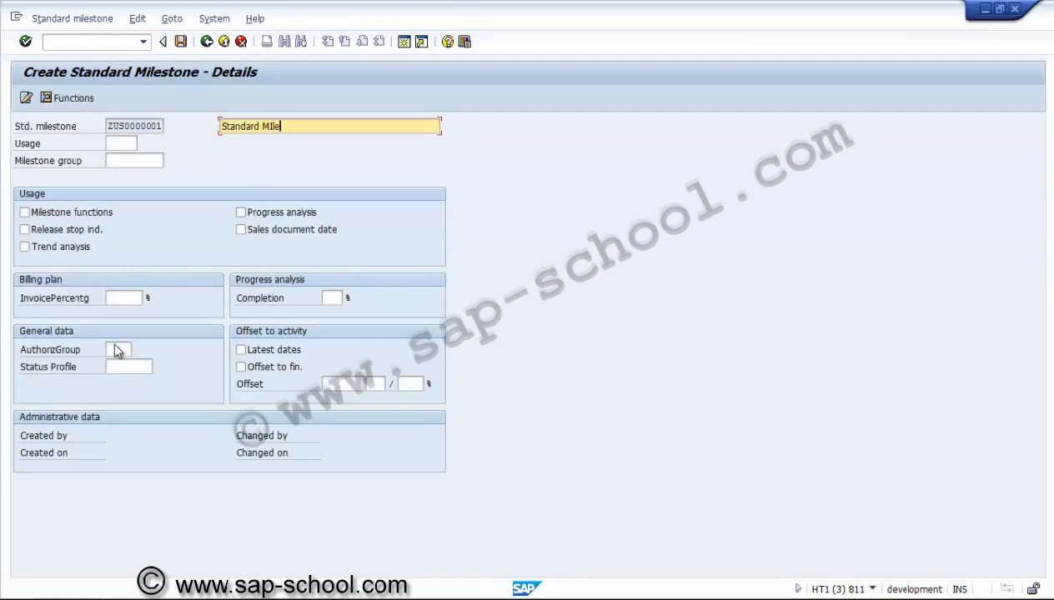
pyautogui.press('BackSpace')
pyautogui.press('BackSpace')
pyautogui.press('BackSpace')
pyautogui.write('ilestone for projects')
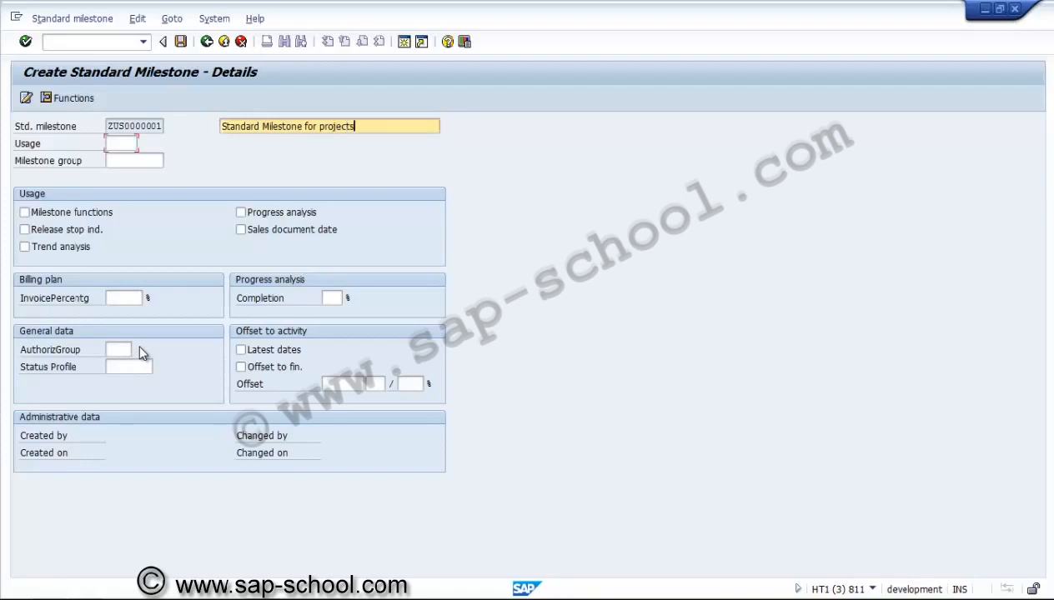
pyautogui.press('Tab')
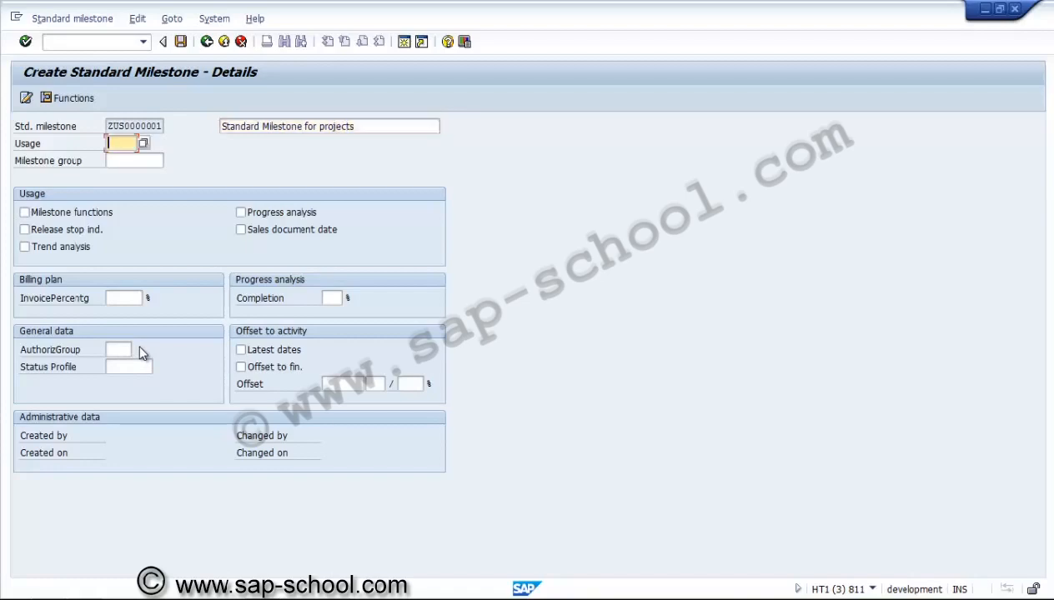
pyautogui.press('F4')
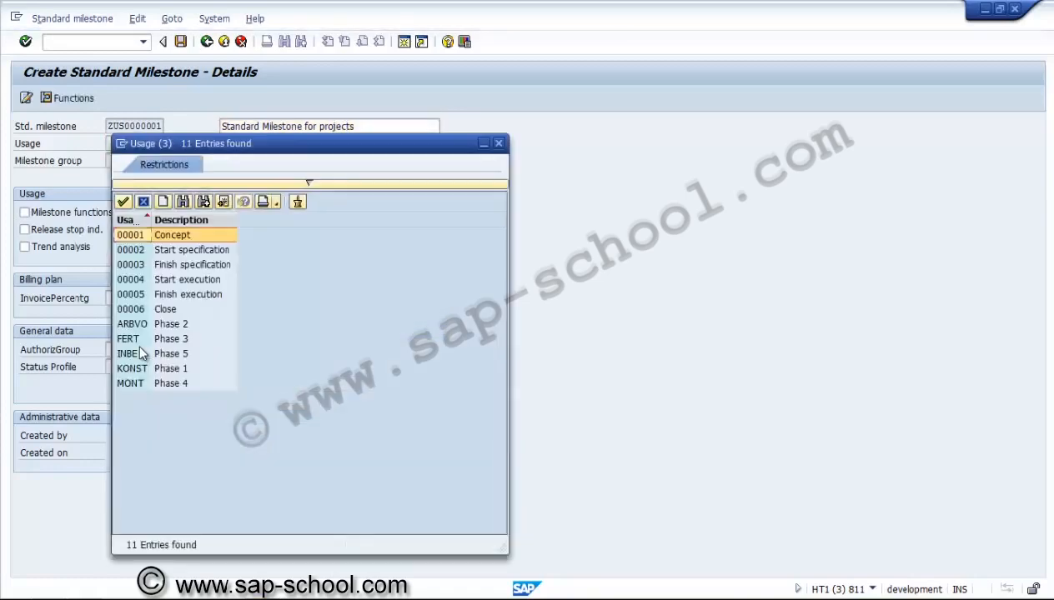
pyautogui.press('Escape')
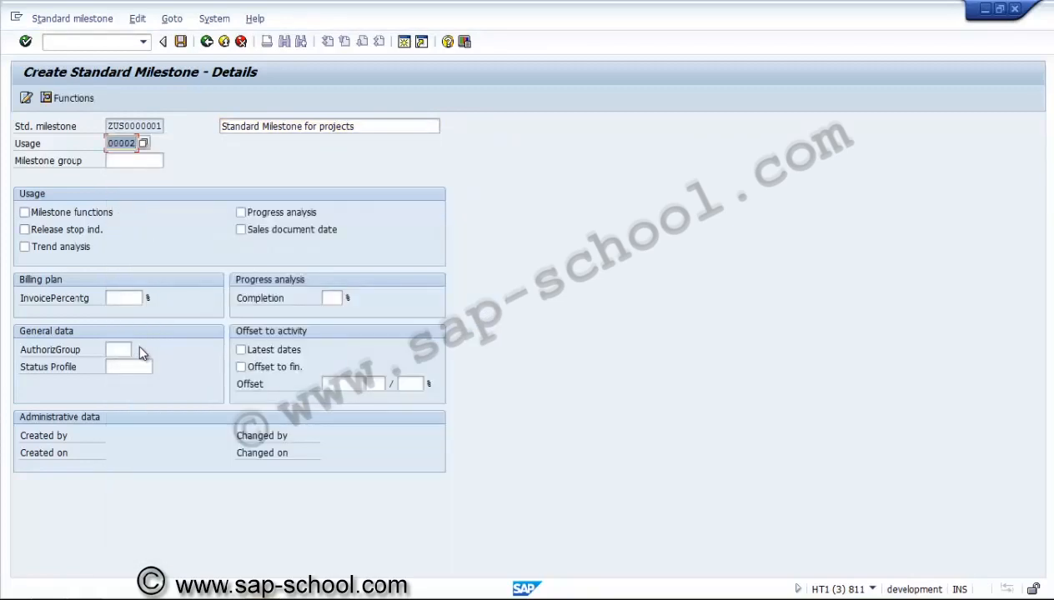
# Enable milestone functions, progress analysis and trend analysis, and set the completion percentage to 70
pyautogui.press('Tab')
pyautogui.press('Tab')
pyautogui.press('space')
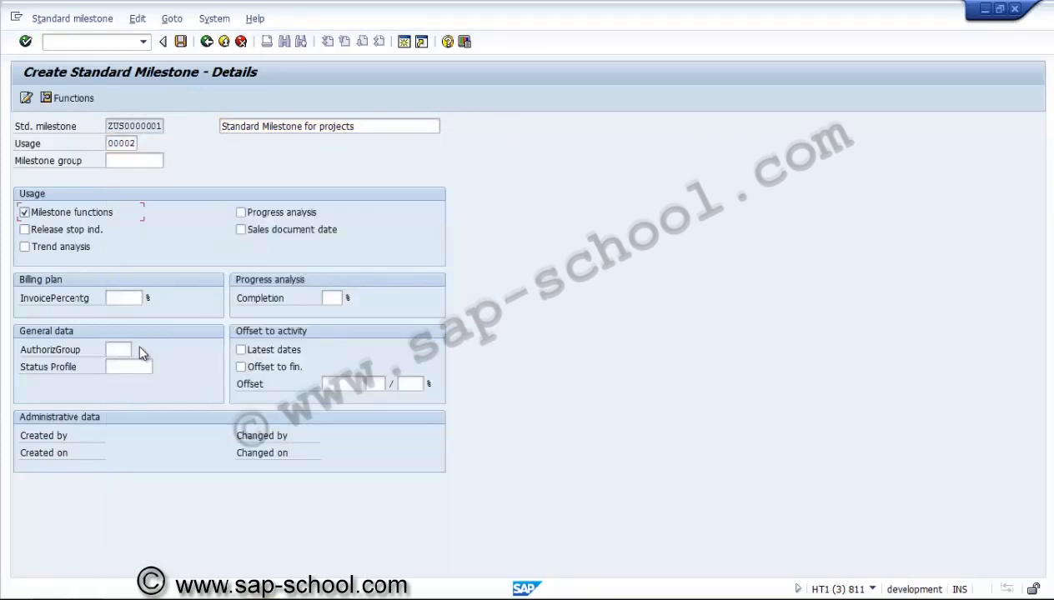
pyautogui.press('space')
pyautogui.press('Tab')
pyautogui.press('Tab')
pyautogui.press('Tab')
pyautogui.press('space')
pyautogui.press('Tab')
pyautogui.press('Tab')
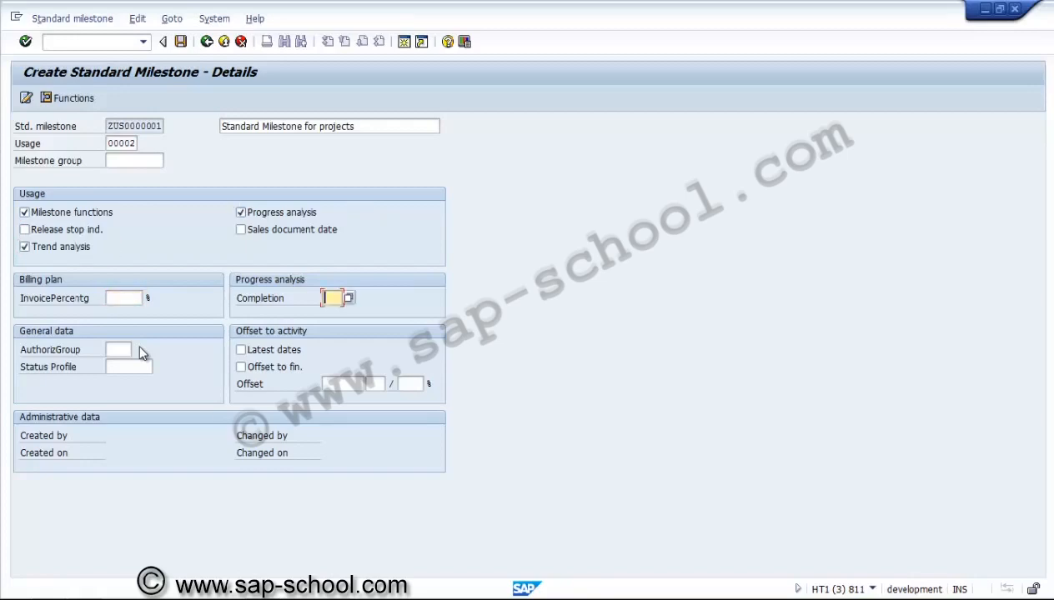
pyautogui.write('70')
pyautogui.press('Return')
# Extend the description to 'Standard Milestone for projects - civil' and save the standard milestone
pyautogui.write('- civil')
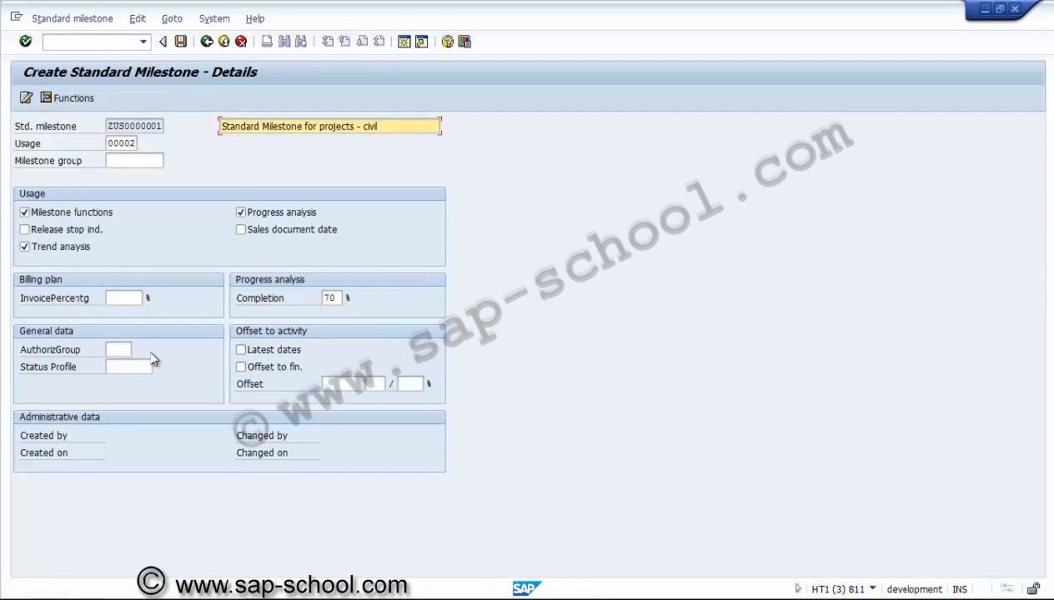
pyautogui.press('Return')
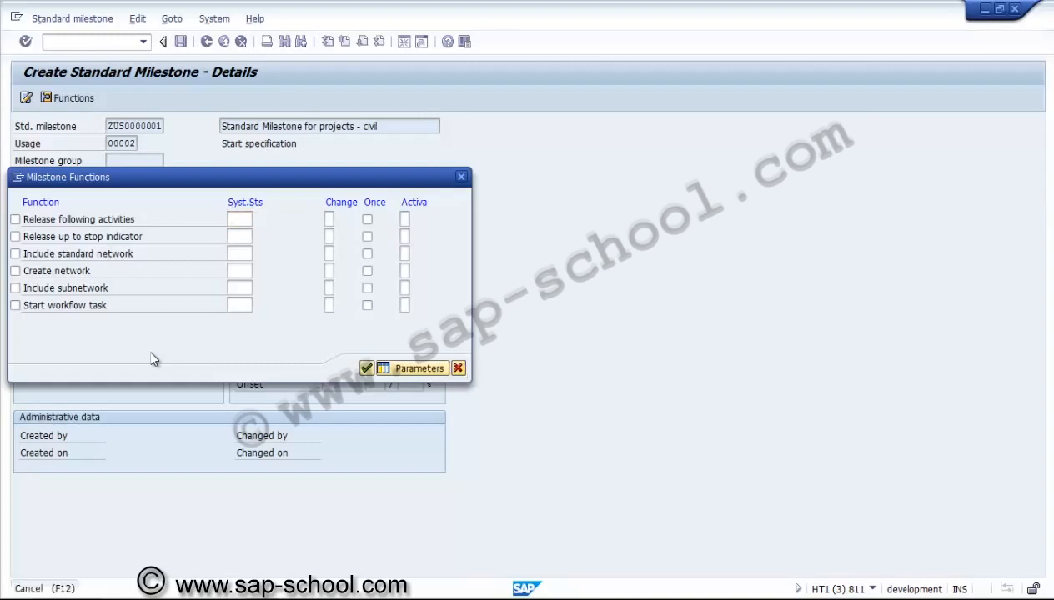
pyautogui.press('F12')
pyautogui.hotkey('ctrl', 's')
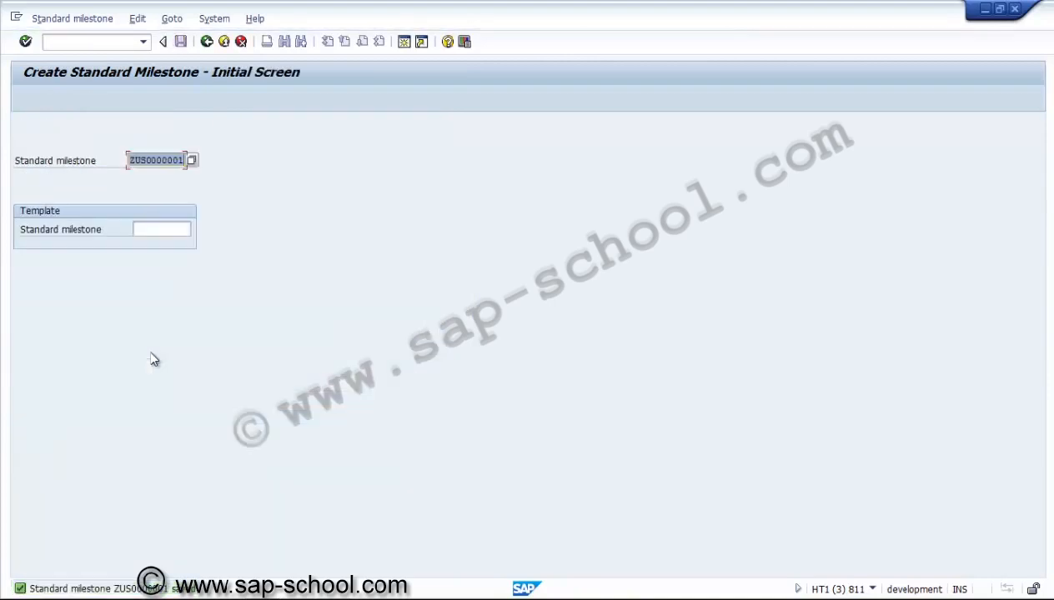
# Switch to creating a standard WBS and number its standard project definition U3000.0000 via the open-number search
pyautogui.press('F3')
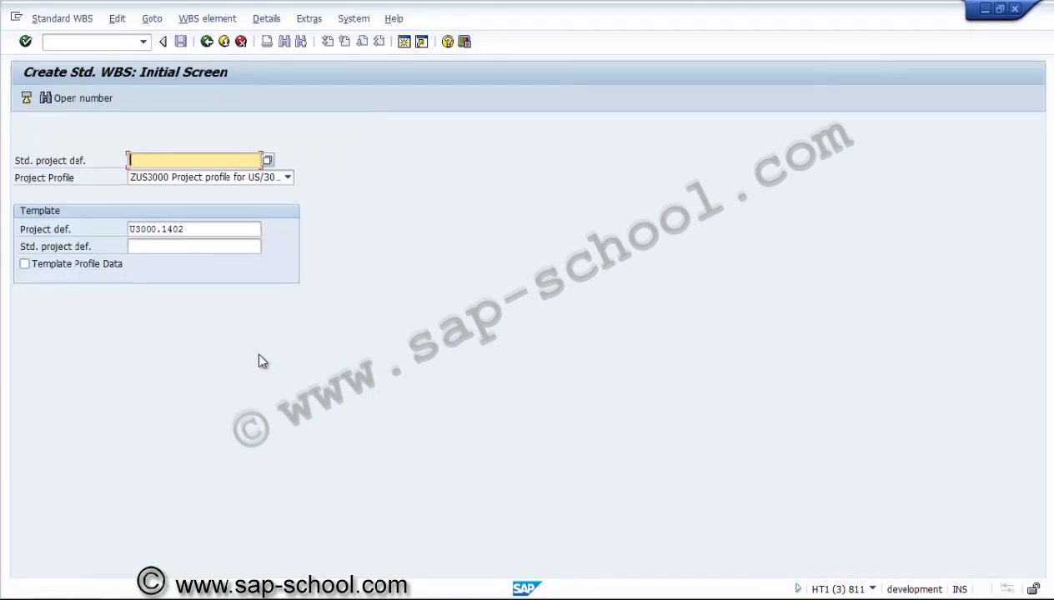
pyautogui.press('Tab')
pyautogui.press('Tab')
pyautogui.hotkey('ctrl', 'c')
pyautogui.press('Home')
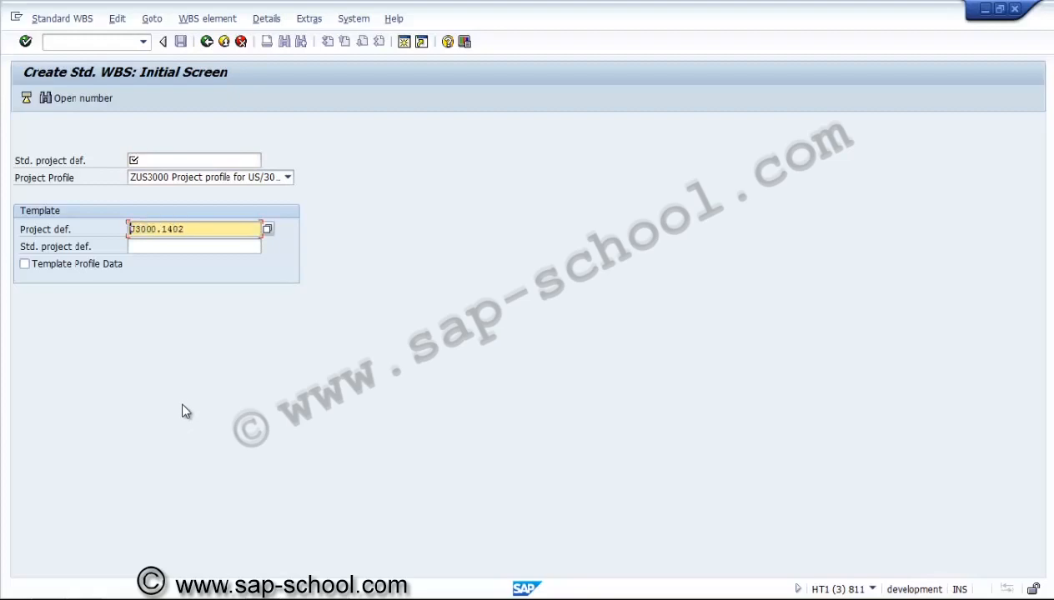
pyautogui.hotkey('shift', 'Tab')
pyautogui.hotkey('shift', 'Tab')
pyautogui.hotkey('ctrl', 'v')
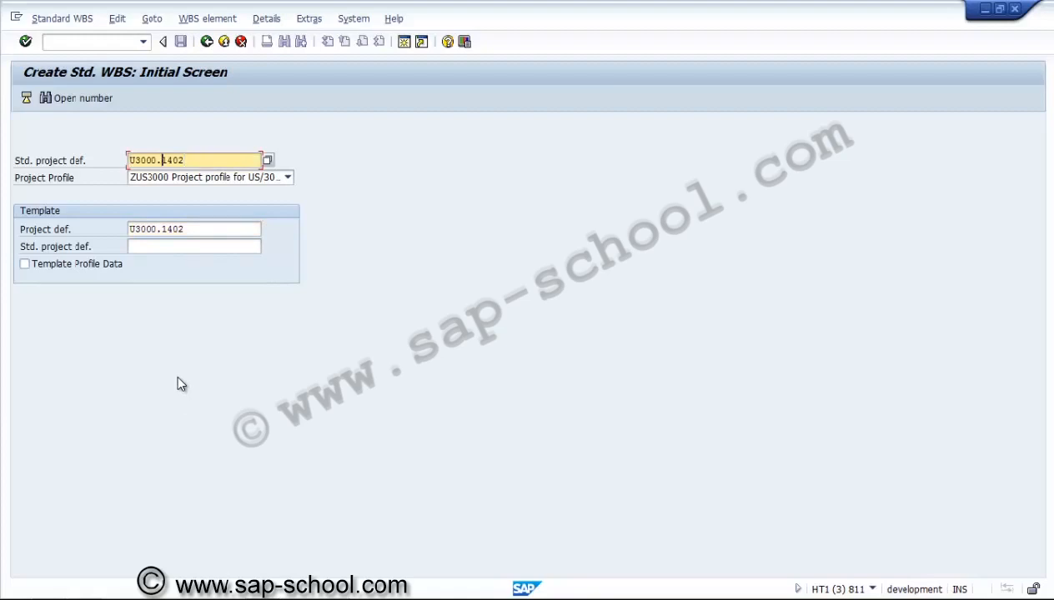
pyautogui.write('0000')
pyautogui.press('Delete')
pyautogui.press('Delete')
pyautogui.press('Delete')
pyautogui.press('Delete')
pyautogui.press('Return')
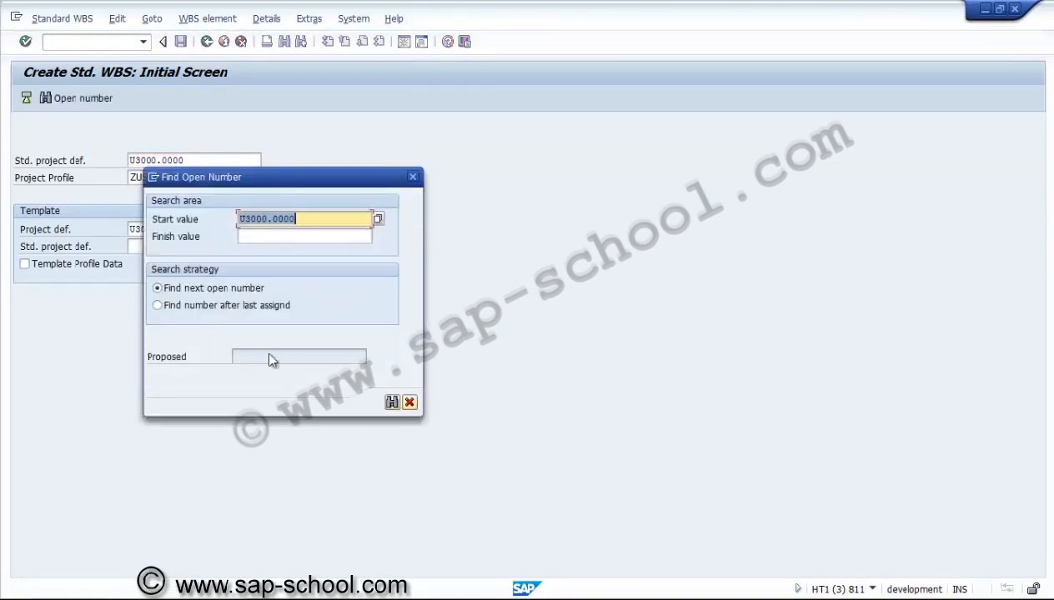
pyautogui.press('Return')
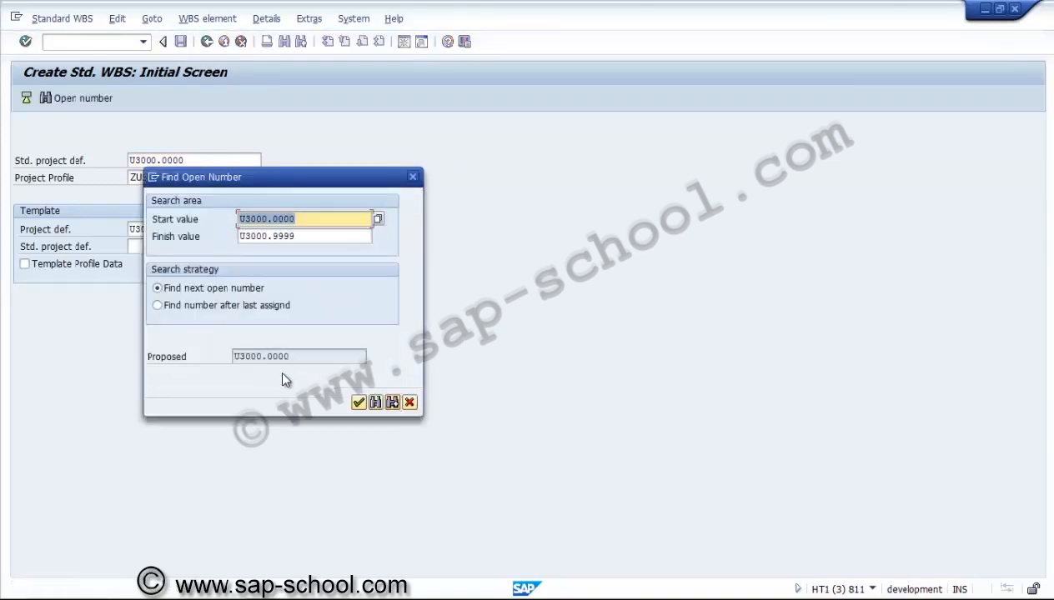
pyautogui.press('Return')
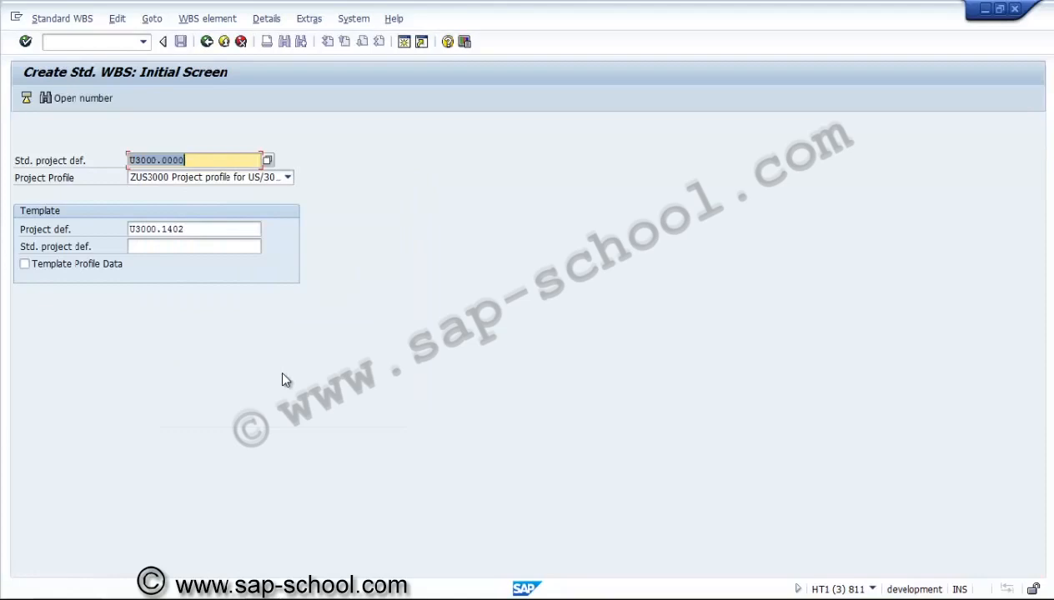
# Set the template project definition to U3000.1403 and continue to the project definition's basic data
pyautogui.click(151, 398)
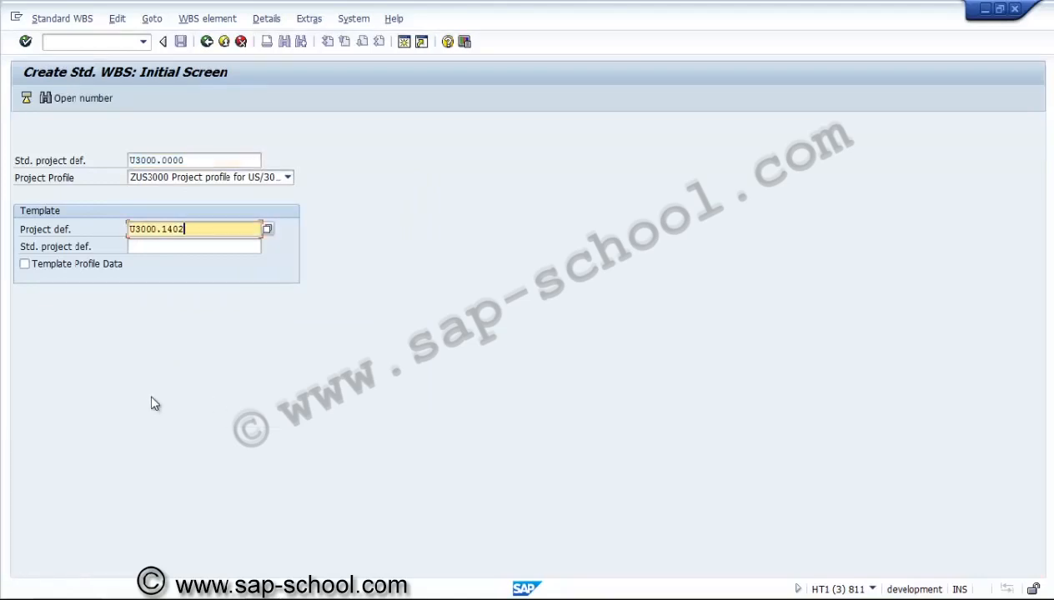
pyautogui.press('BackSpace')
pyautogui.write('3')
pyautogui.press('Return')
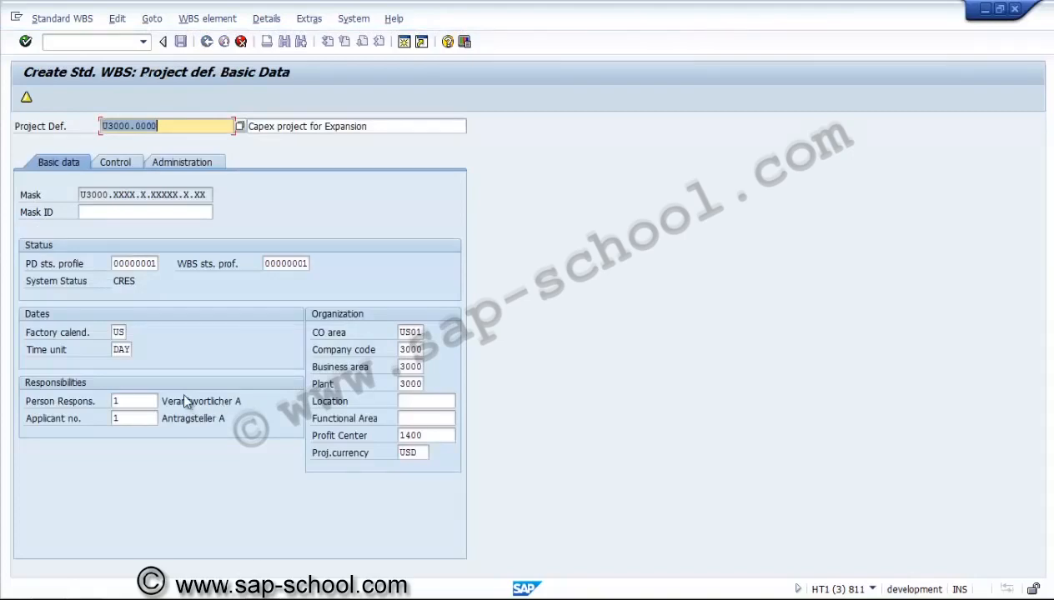
# Review the project definition's basic data, control and administration settings
pyautogui.press('Tab')
pyautogui.press('Tab')
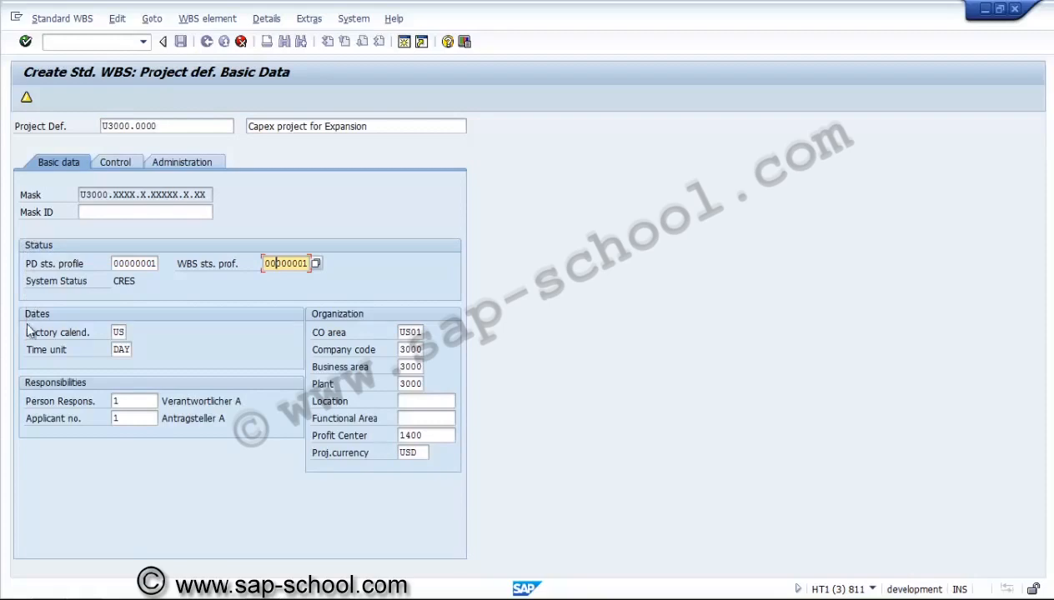
pyautogui.press('Return')
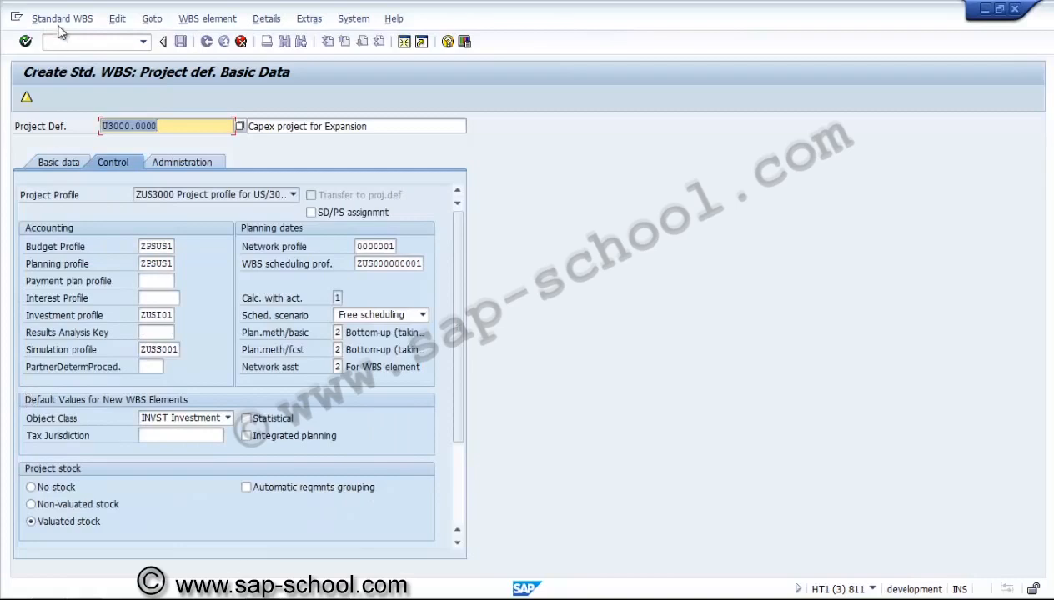
pyautogui.click(184, 161)
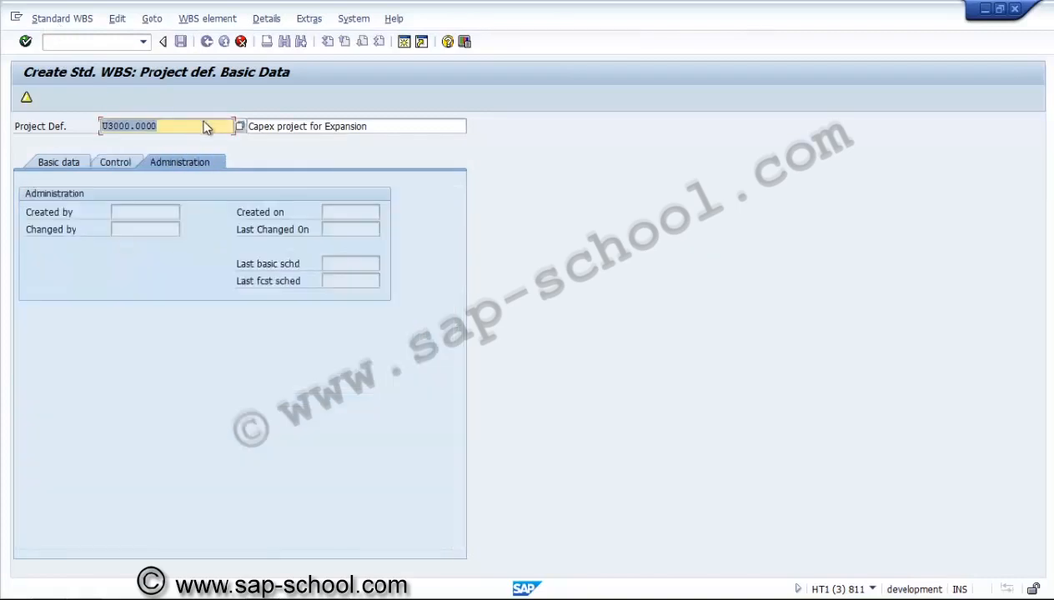
pyautogui.press('Return')
# Include the template's WBS elements, replacing key 1403 with 0000, check them and save the standard WBS
pyautogui.click(26, 97)
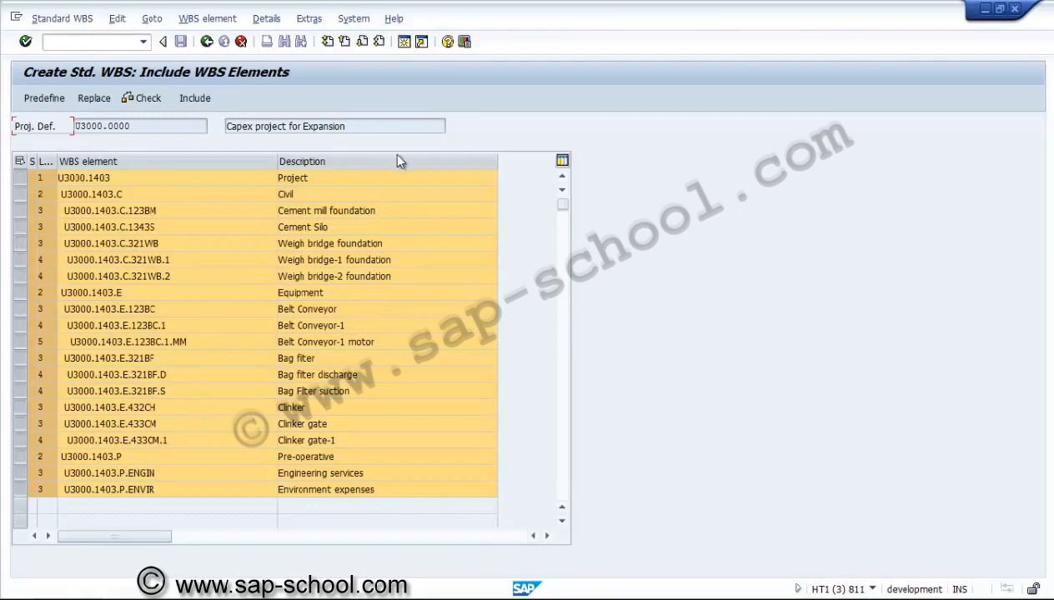
pyautogui.click(94, 99)
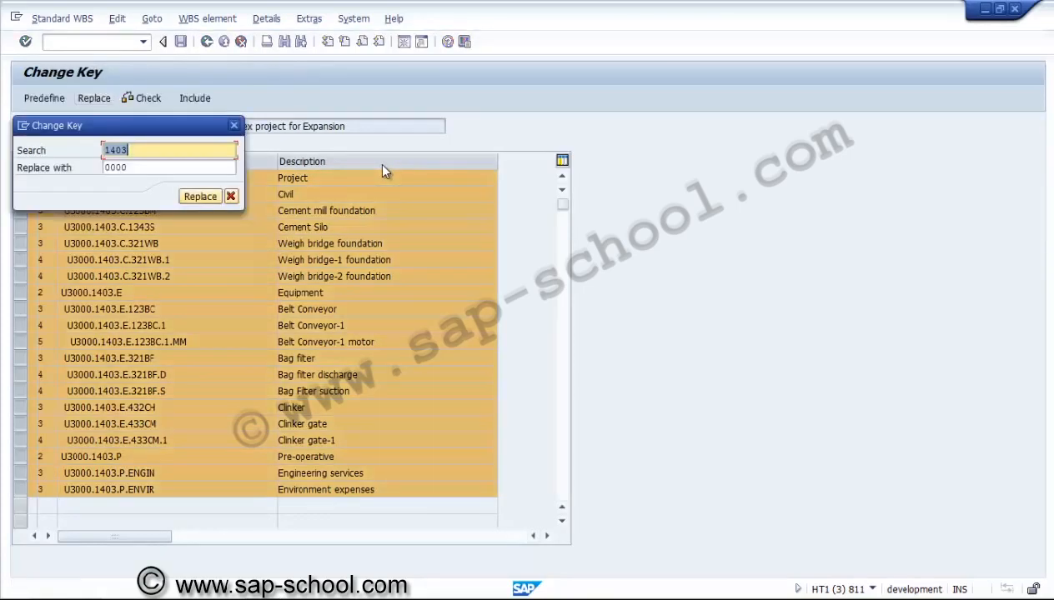
pyautogui.click(200, 196)
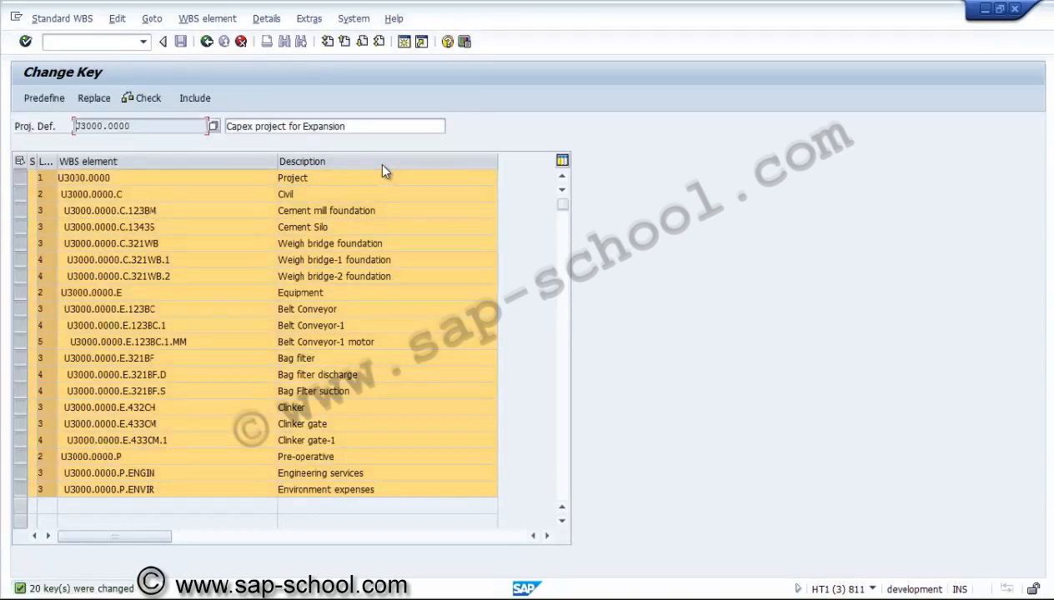
pyautogui.click(143, 98)
pyautogui.click(194, 97)
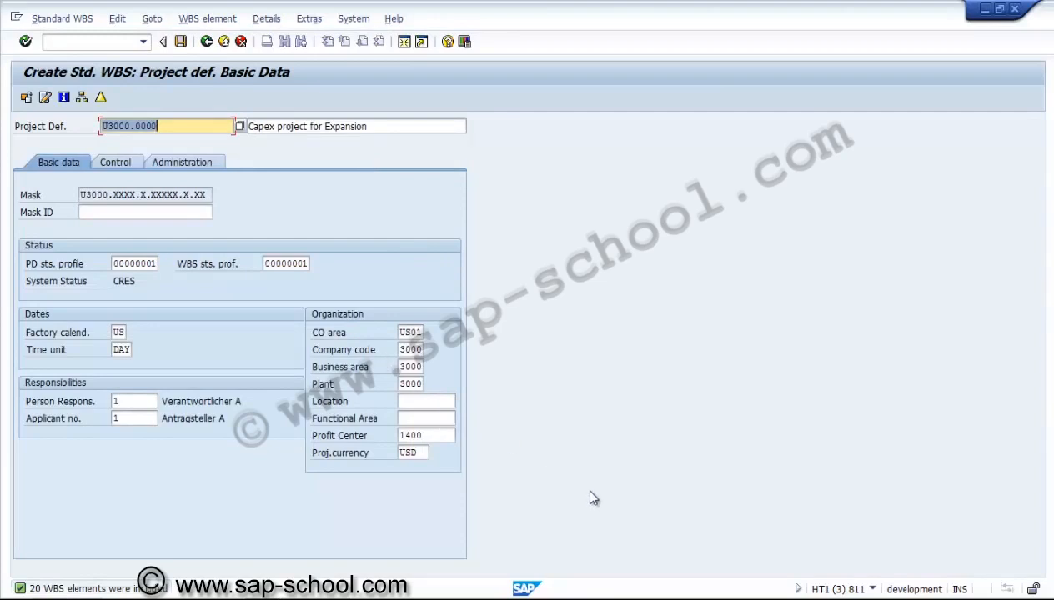
pyautogui.hotkey('ctrl', 's')
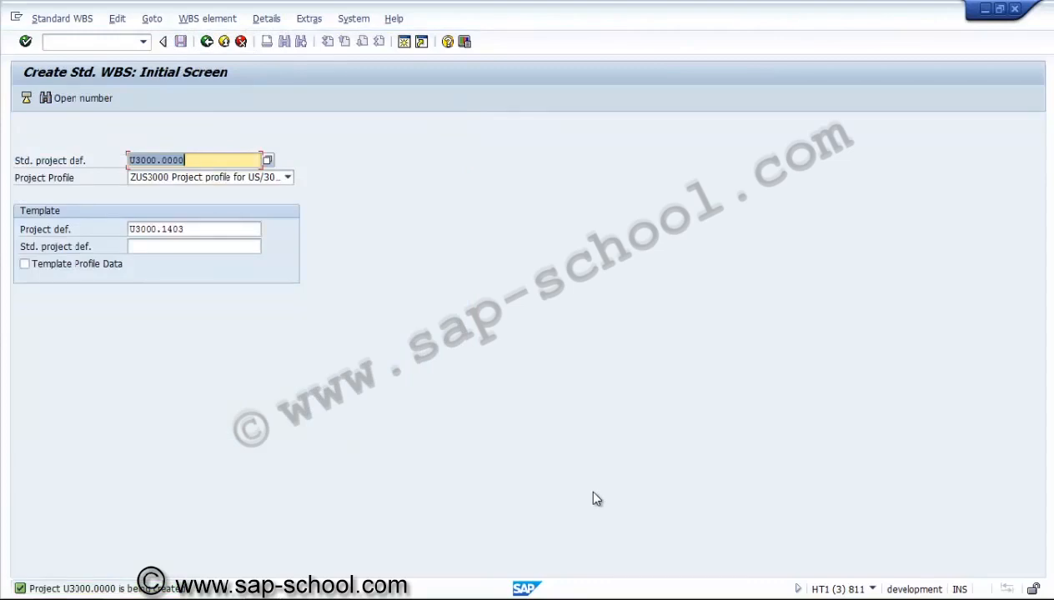
# Switch to changing standard WBS U3000.0000 and open its WBS element overview
pyautogui.press('F10')
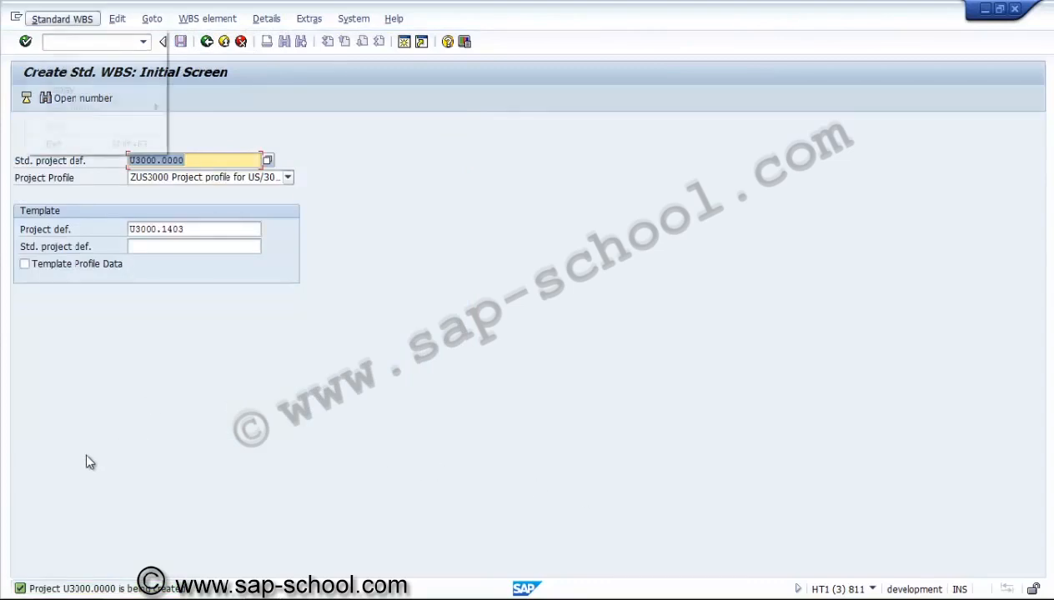
pyautogui.press('Down')
pyautogui.press('Down')
pyautogui.press('Up')
pyautogui.press('Return')
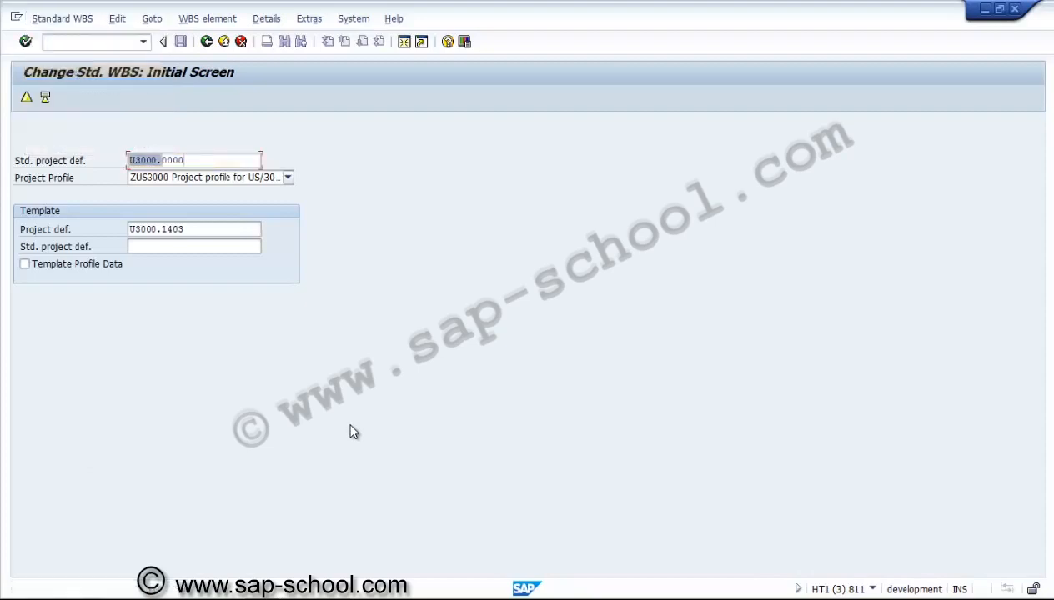
pyautogui.press('Return')
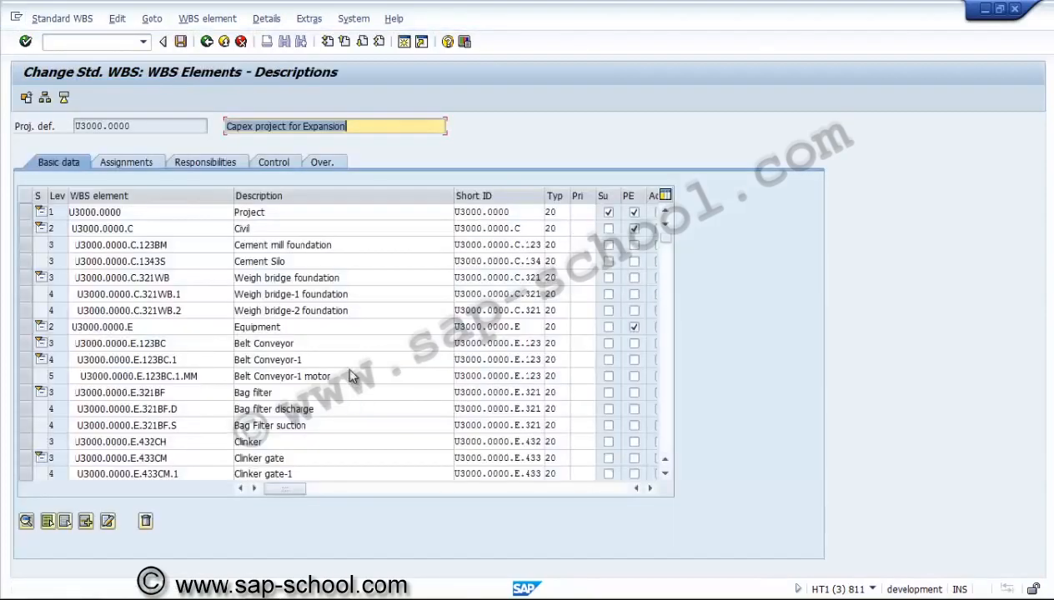
# Open the standard project definition's basic data and display its status
pyautogui.hotkey('shift', 'Tab')
pyautogui.press('Return')
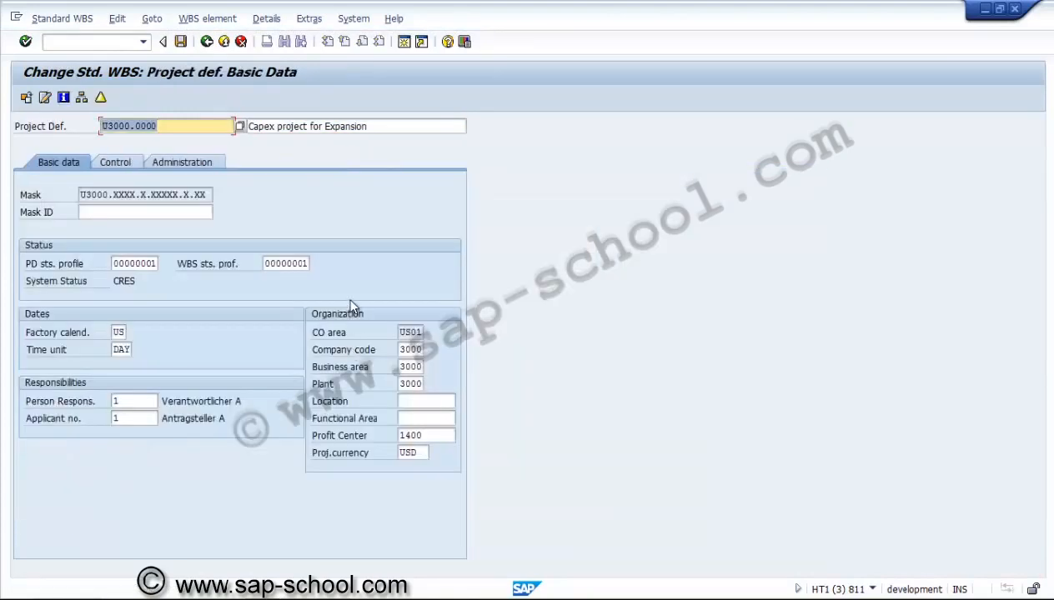
pyautogui.press('Return')
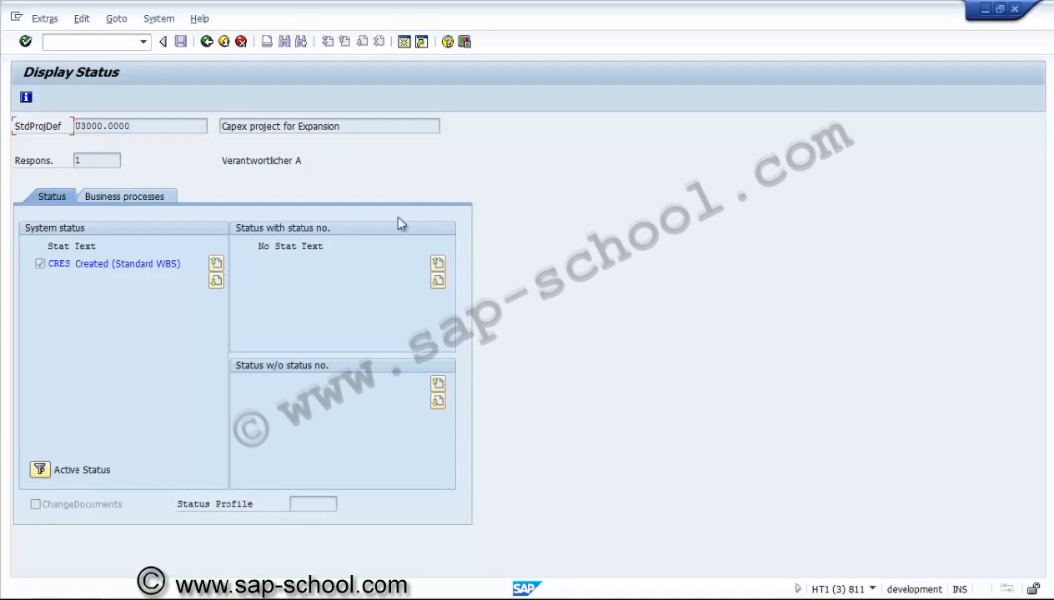
pyautogui.press('F3')
# Release the standard project definition and save it
pyautogui.hotkey('alt', 'e')
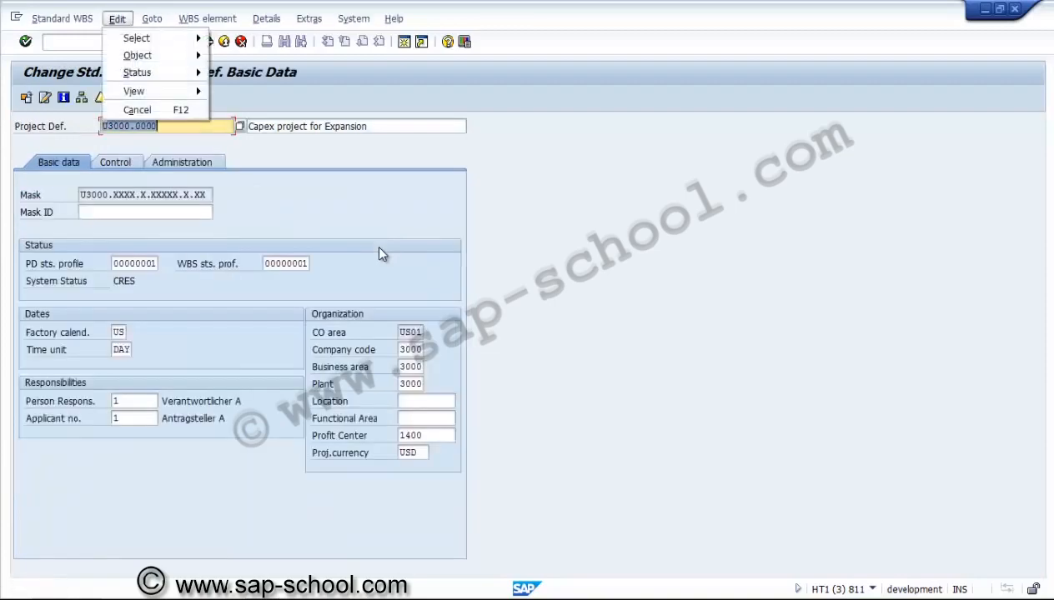
pyautogui.press('Down')
pyautogui.press('Down')
pyautogui.press('Down')
pyautogui.press('Right')
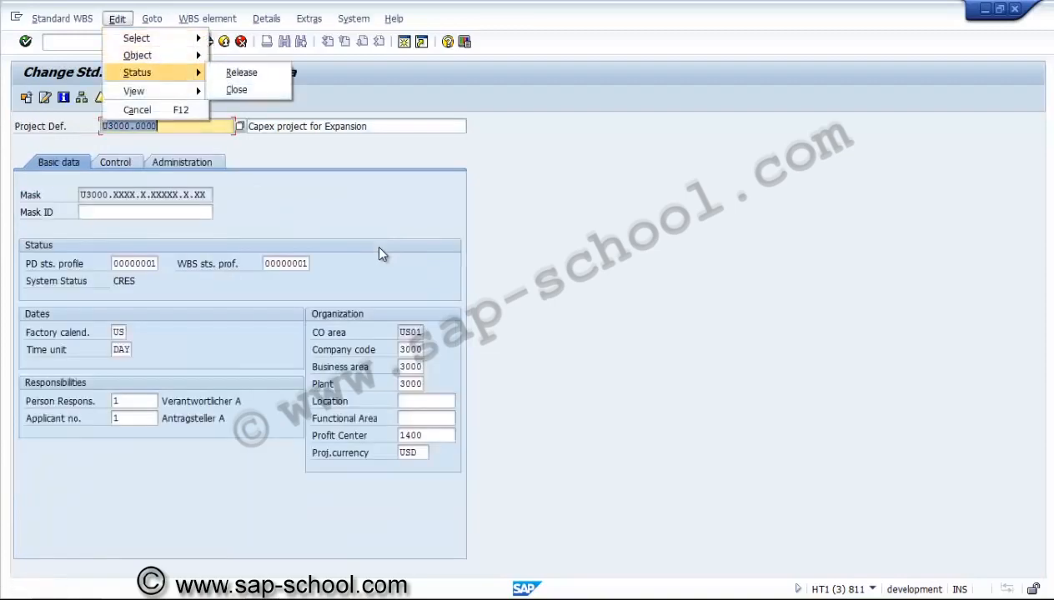
pyautogui.press('Return')
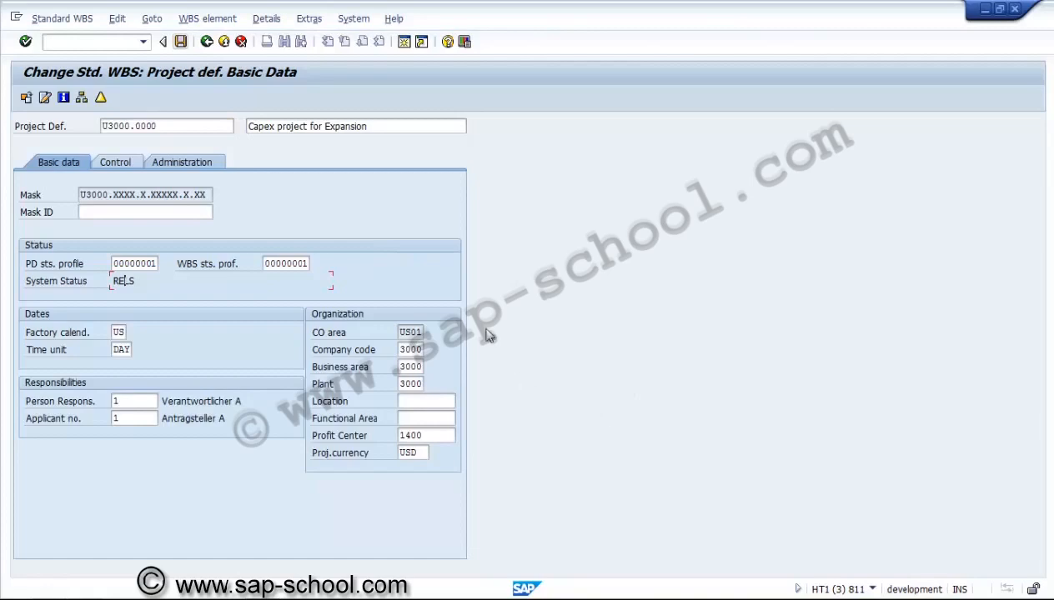
pyautogui.hotkey('ctrl', 's')
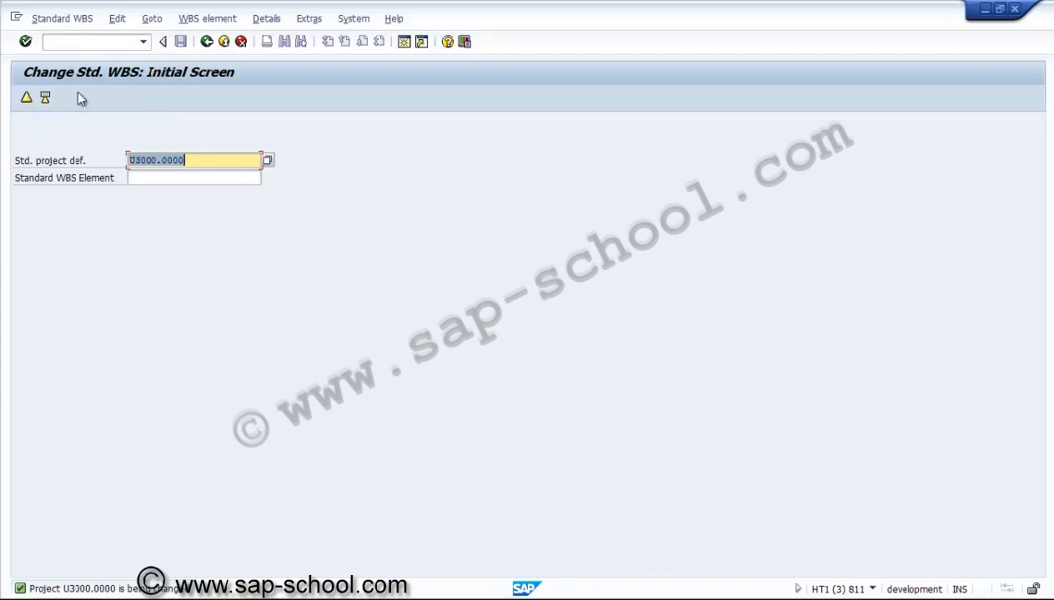
# Leave the standard WBS transaction and open the Project Builder
pyautogui.click(161, 218)
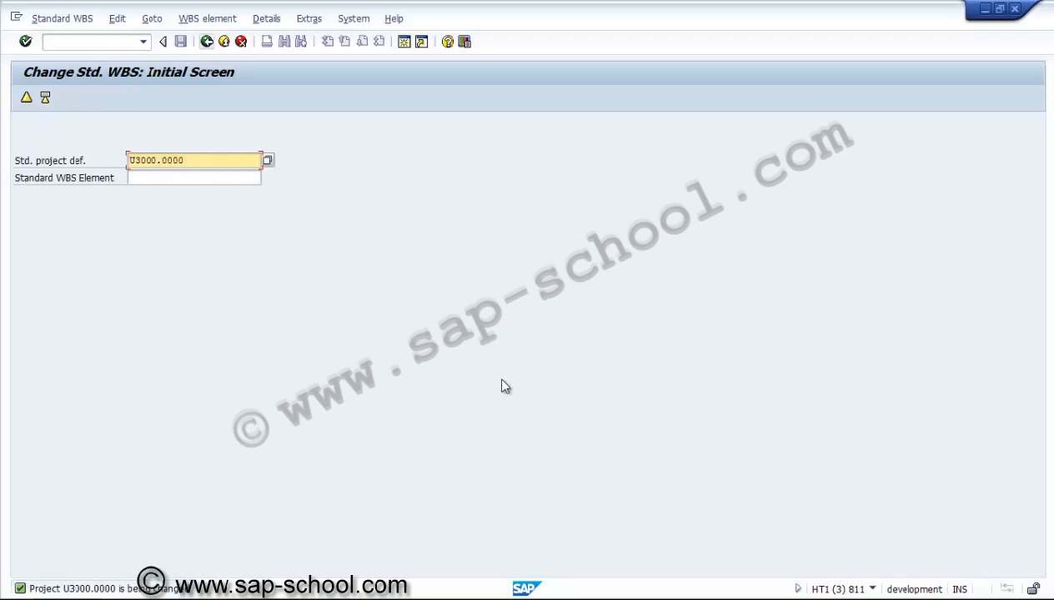
pyautogui.press('F3')
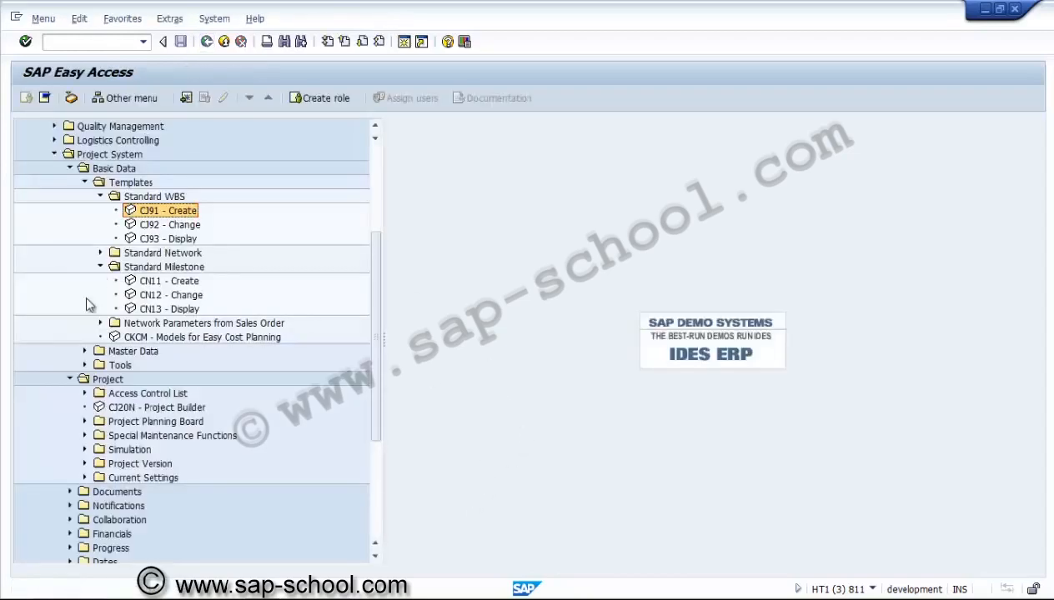
pyautogui.doubleClick(156, 407)
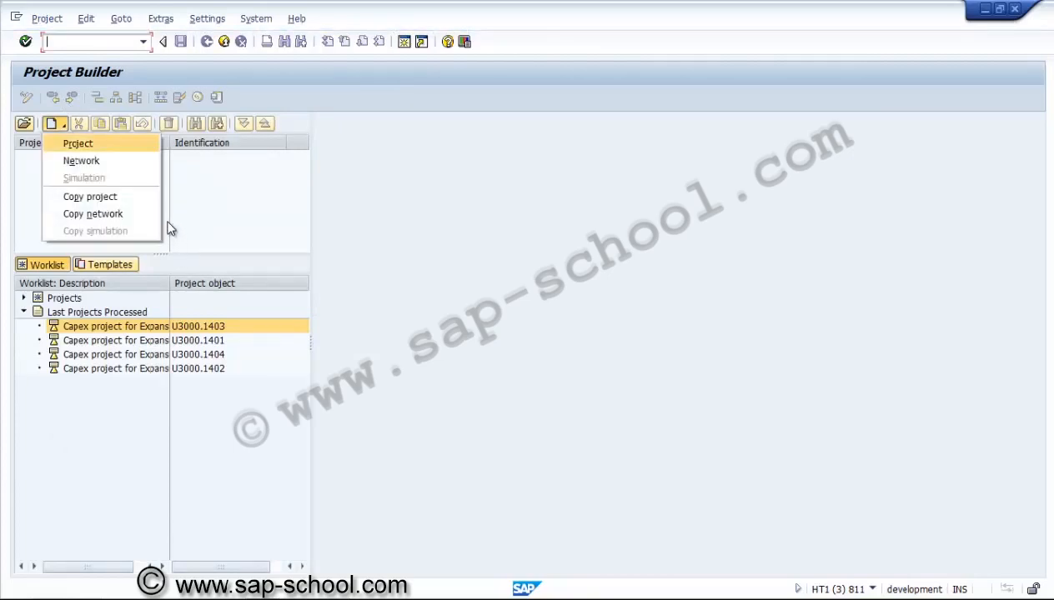
# Create a new project with standard project definition U3000.0000 as template and clear the operative project template
pyautogui.press('Return')
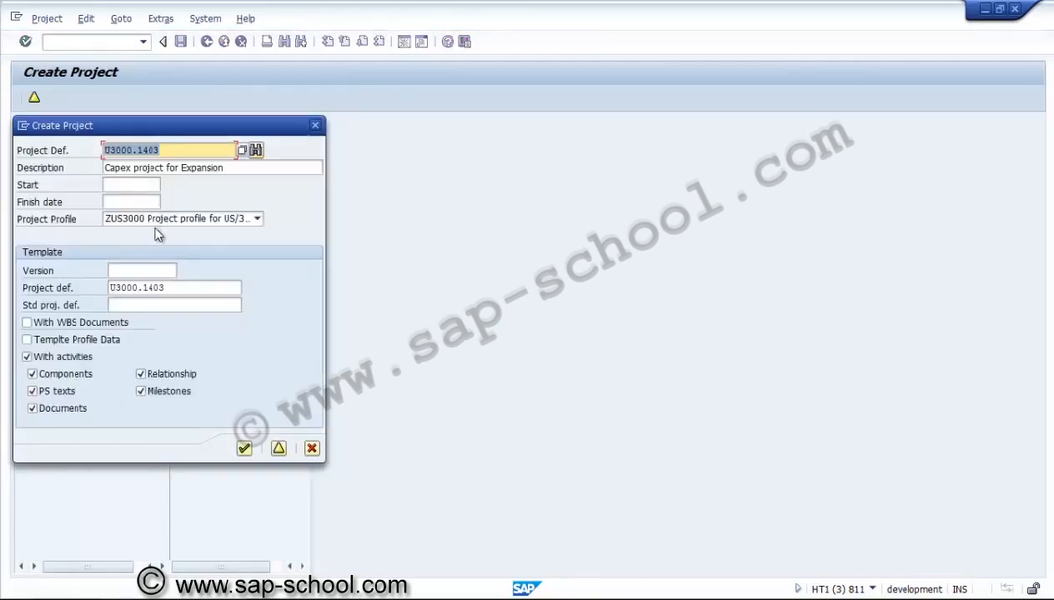
pyautogui.click(173, 288)
pyautogui.hotkey('shift', 'Home')
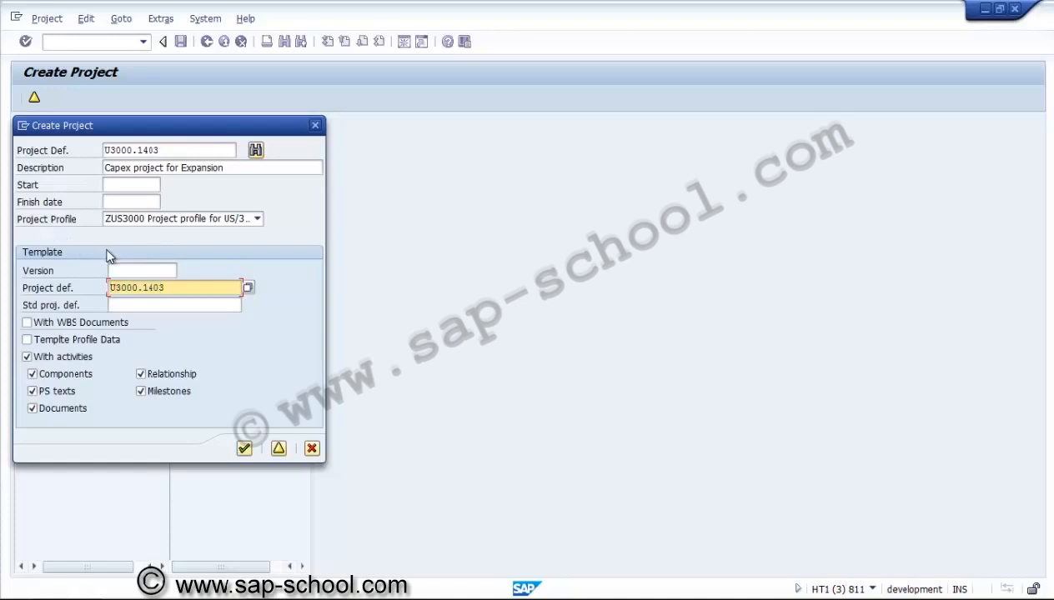
pyautogui.press('Tab')
pyautogui.hotkey('ctrl', 'v')
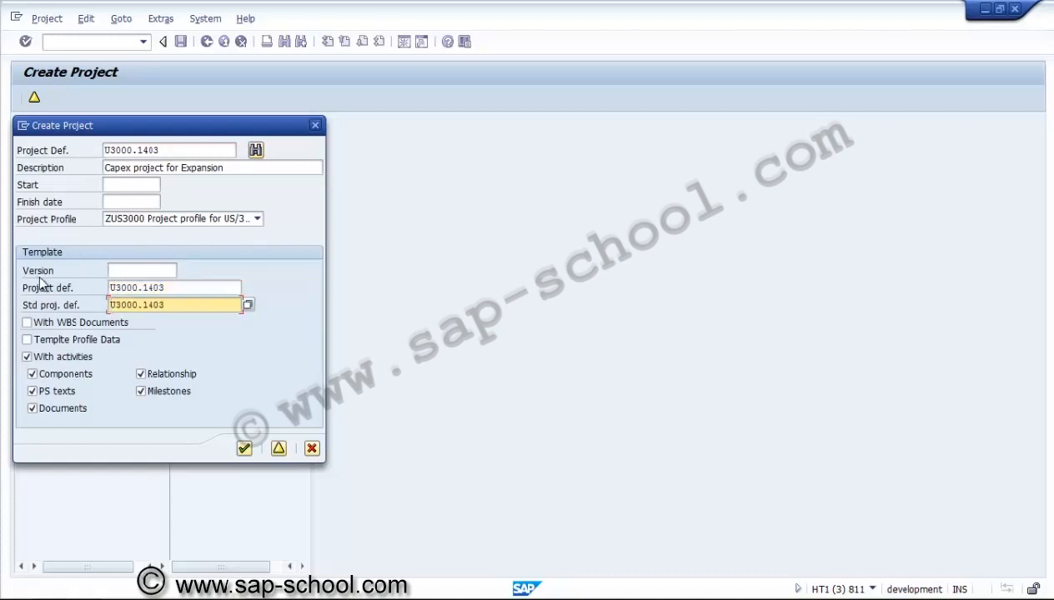
pyautogui.hotkey('shift', 'Tab')
pyautogui.hotkey('shift', 'Home')
pyautogui.press('Delete')
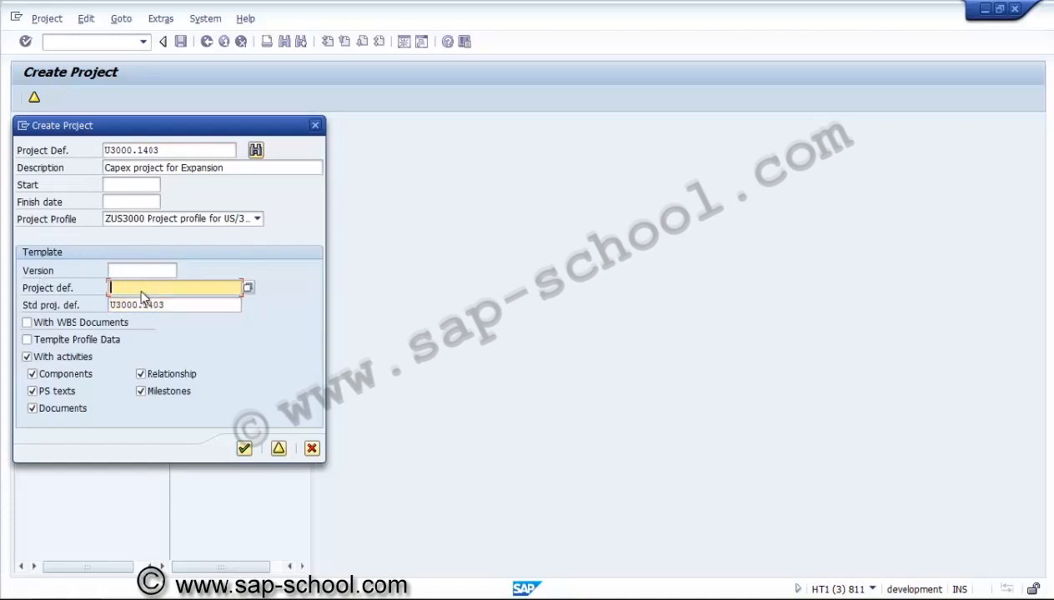
pyautogui.press('Tab')
pyautogui.press('BackSpace')
pyautogui.press('BackSpace')
pyautogui.press('BackSpace')
pyautogui.press('BackSpace')
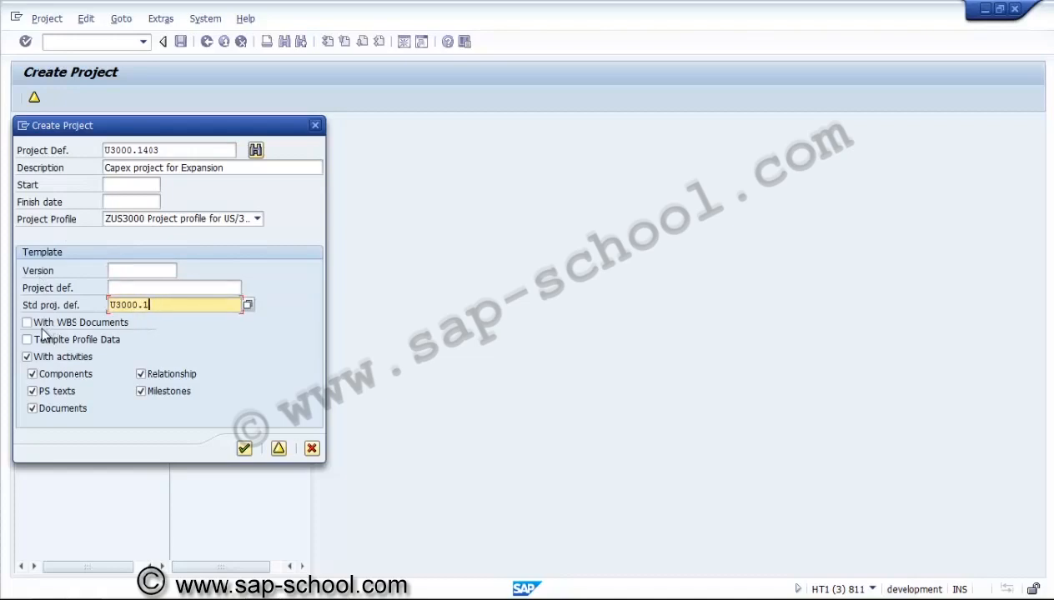
pyautogui.write('0000')
# Find the next open project number and adopt U3000.1405 as the new project definition
pyautogui.press('Return')
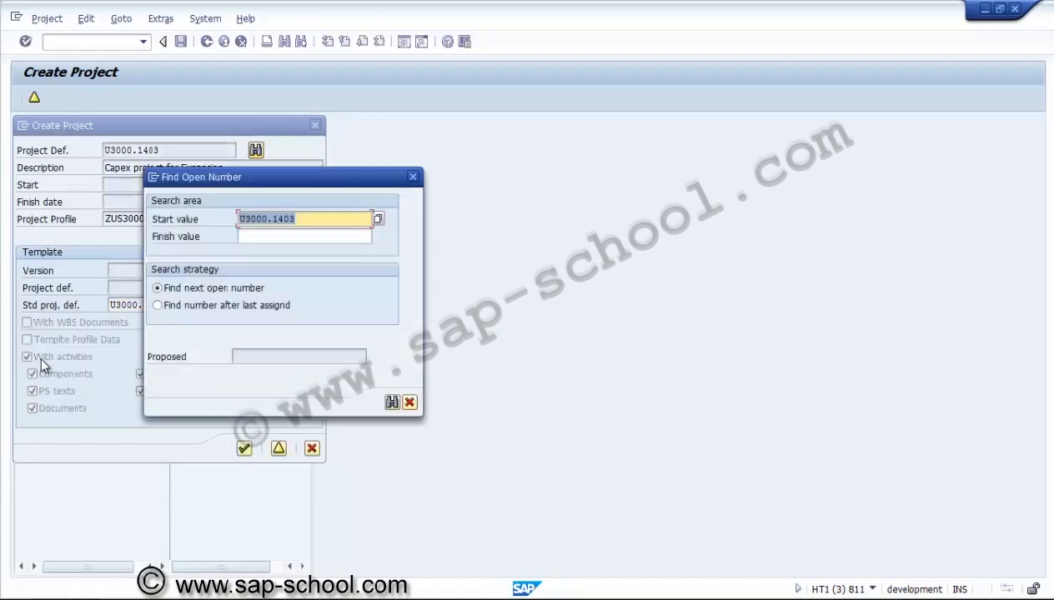
pyautogui.press('Return')
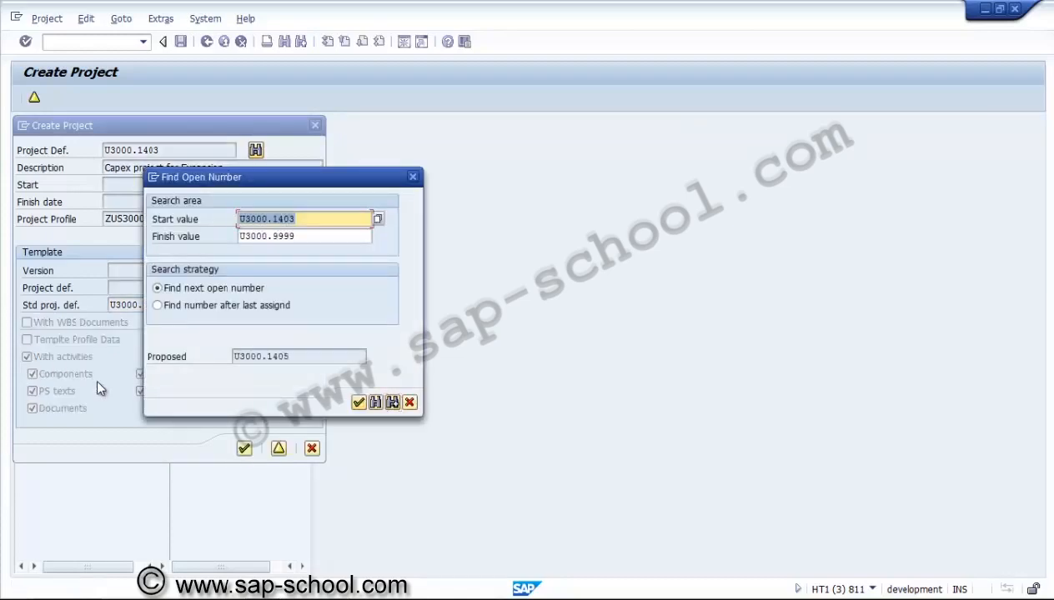
pyautogui.click(358, 402)
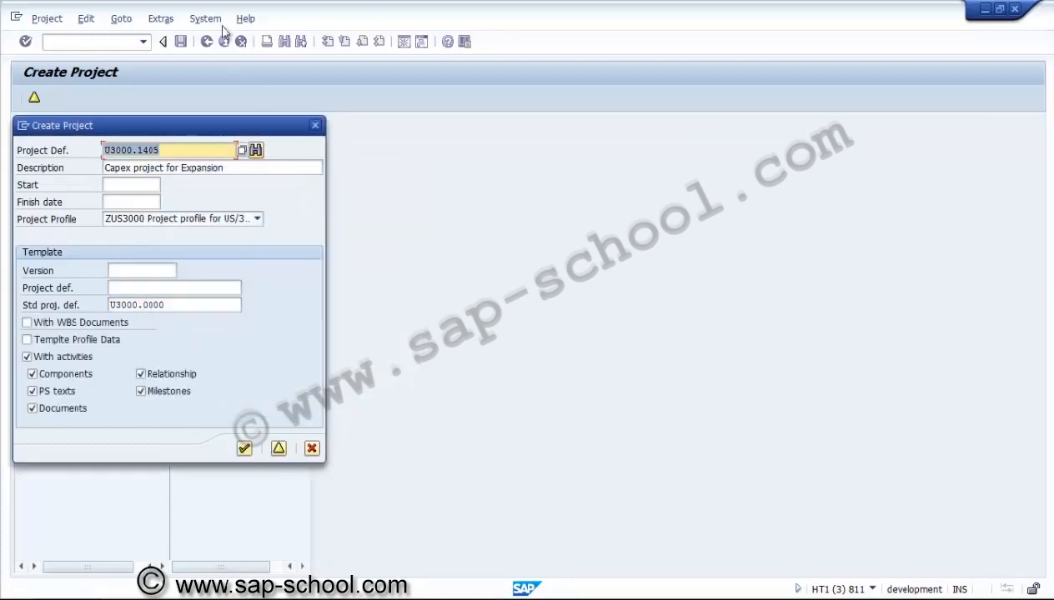
# Set the start date to 01012014 and finish date to 31032015, and create the project from the template
pyautogui.press('Tab')
pyautogui.press('Tab')
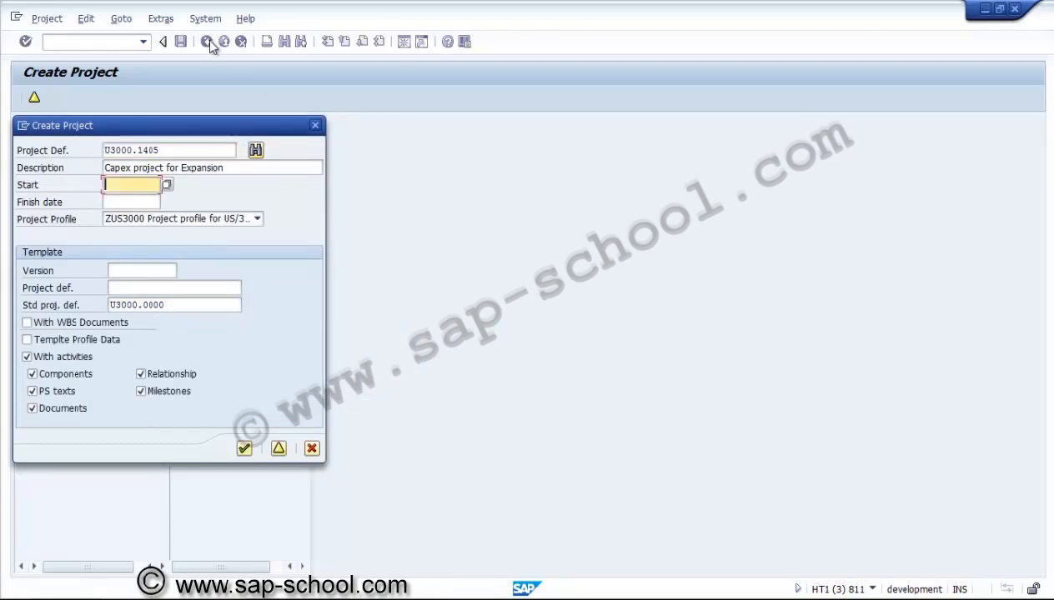
pyautogui.write('01012014')
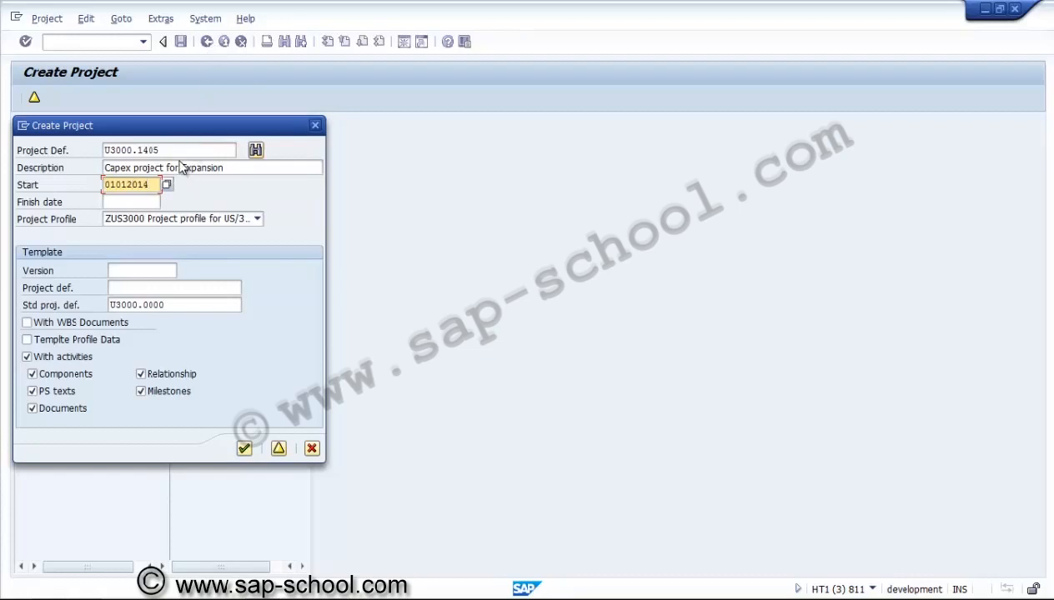
pyautogui.press('Tab')
pyautogui.write('31')
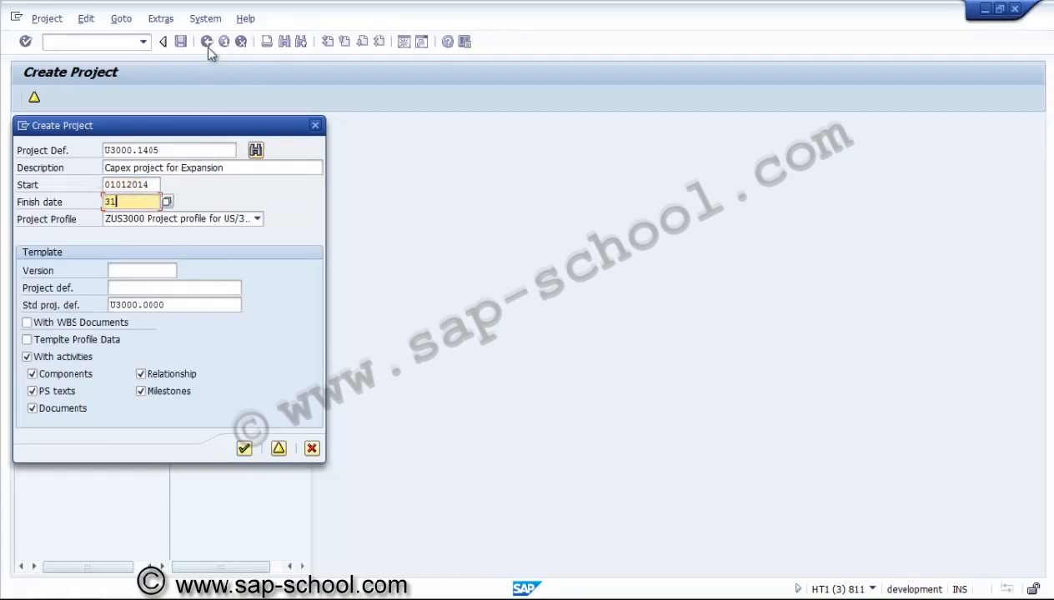
pyautogui.write('032015')
pyautogui.press('Return')
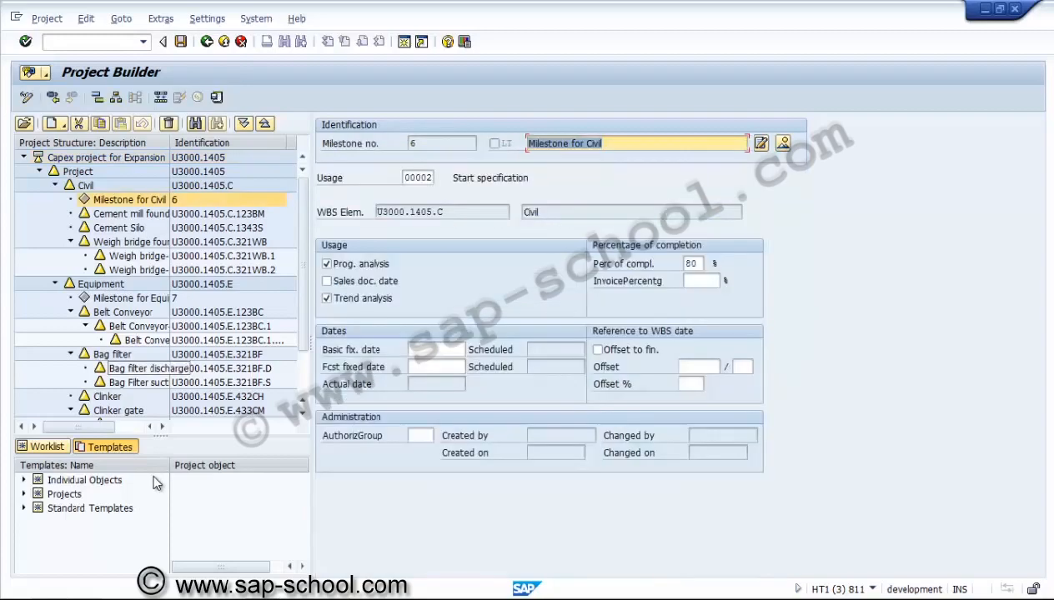
# Inspect the new project's WBS structure down to the Pre-operative element and leave the Project Builder
pyautogui.scroll(-5, 87, 403)
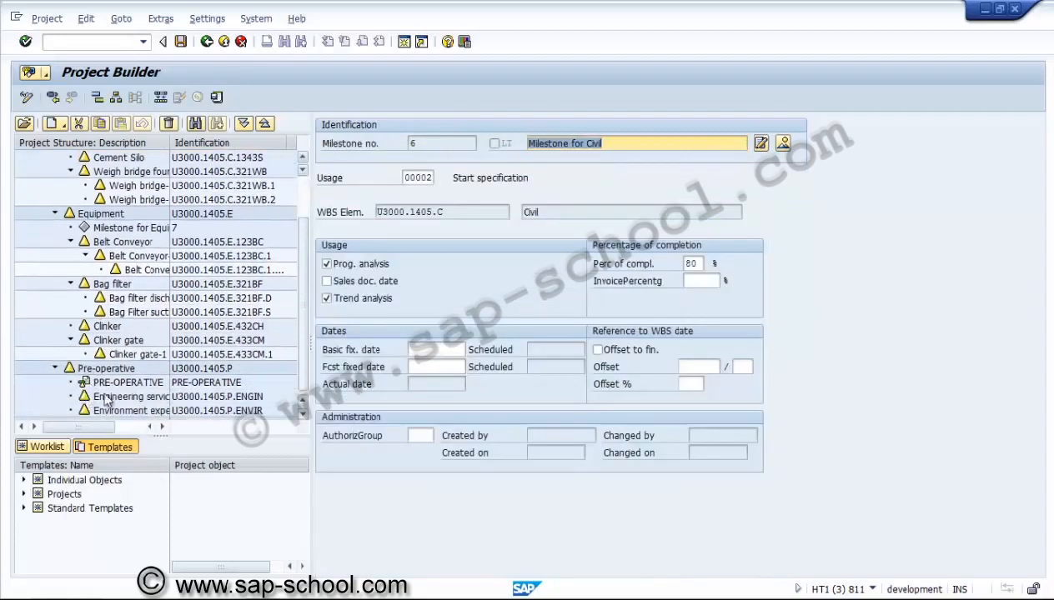
pyautogui.click(130, 383)
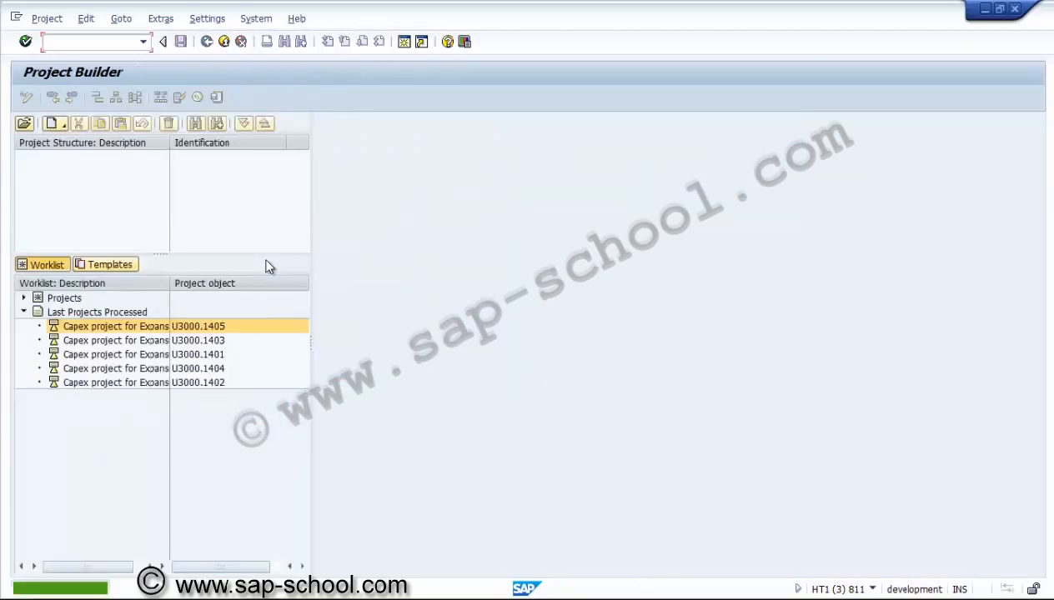
pyautogui.hotkey('shift', 'F3')
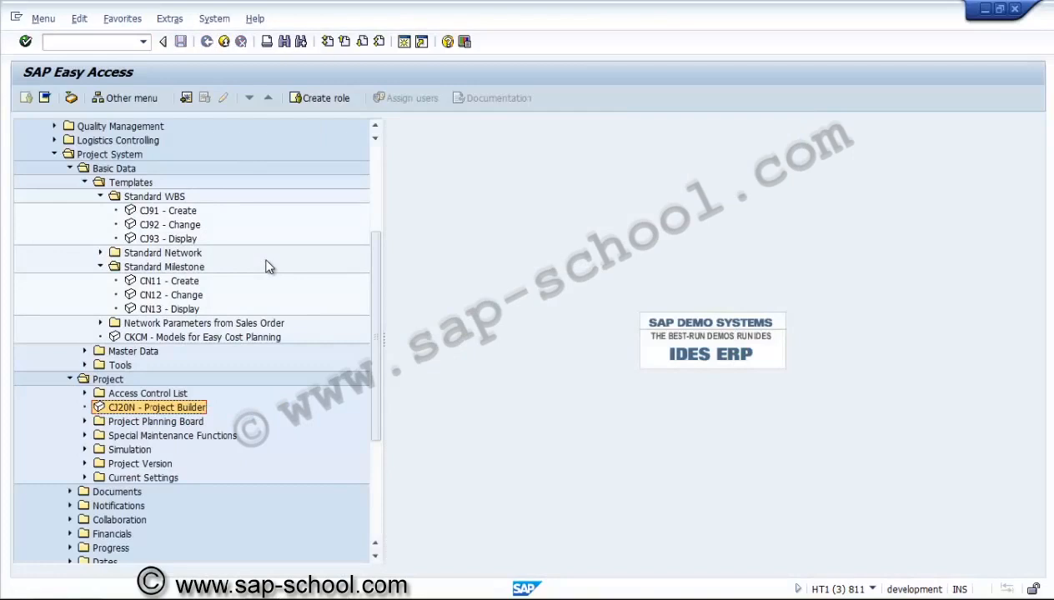
# Set the status of standard project definition U3000.0000 to Close in Change Standard WBS and save it
pyautogui.doubleClick(170, 225)
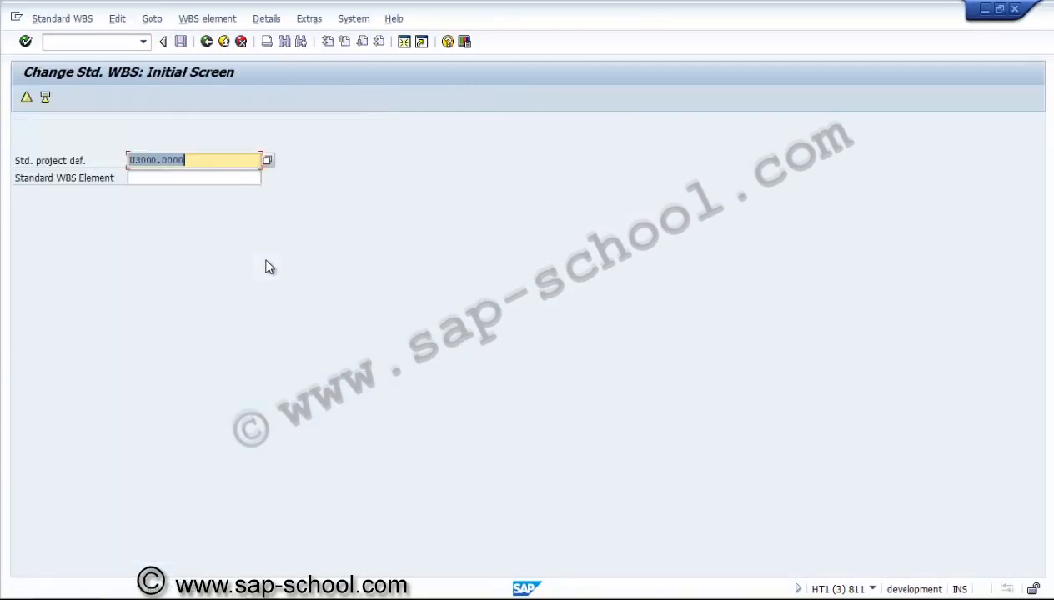
pyautogui.press('Return')
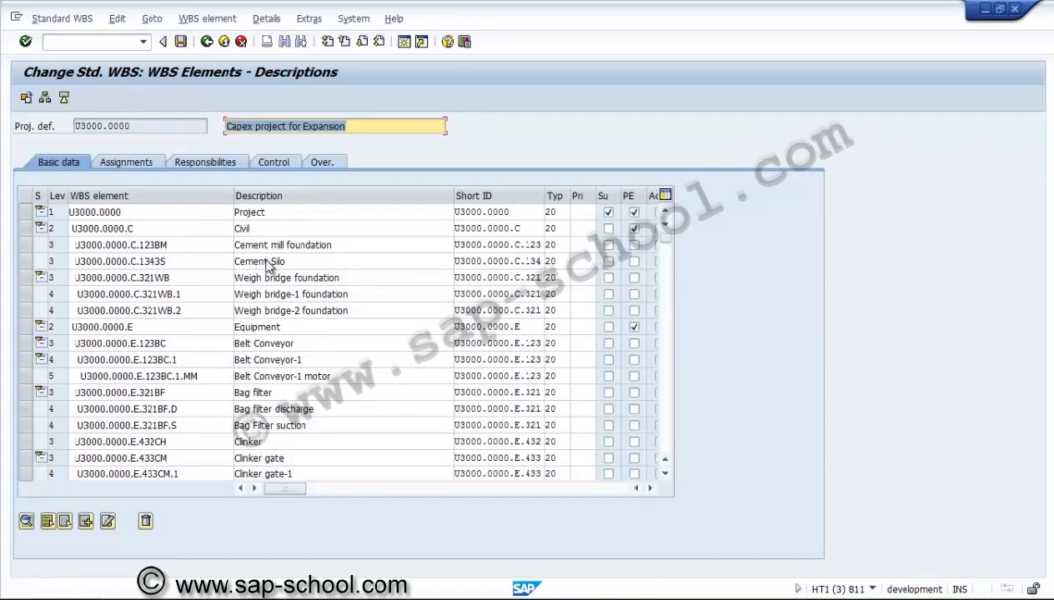
pyautogui.press('F3')
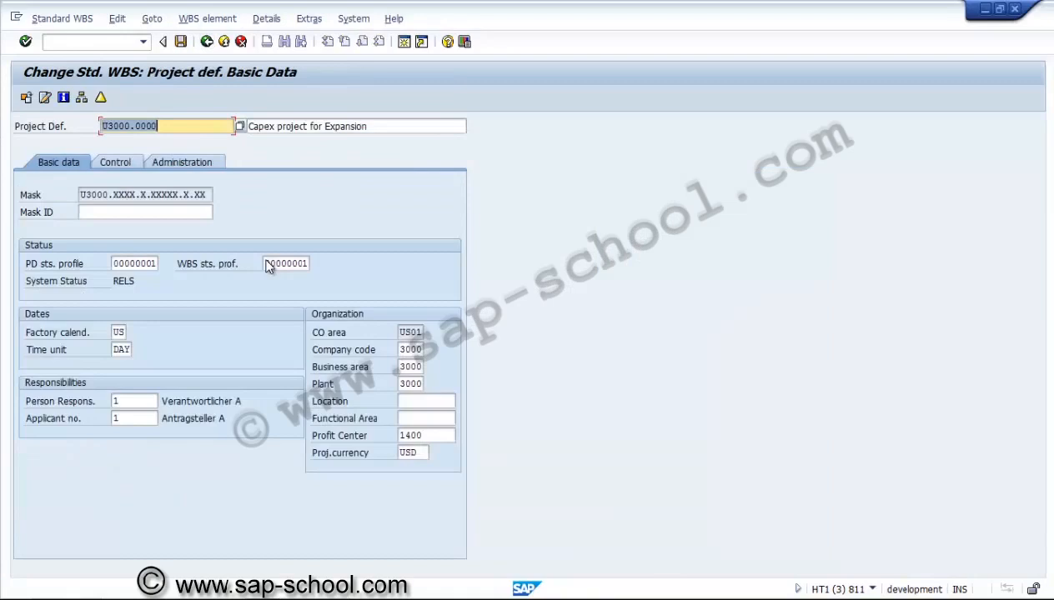
pyautogui.hotkey('alt', 'g')
pyautogui.press('Left')
pyautogui.press('Down')
pyautogui.press('Down')
pyautogui.press('Down')
pyautogui.press('Right')
pyautogui.press('Down')
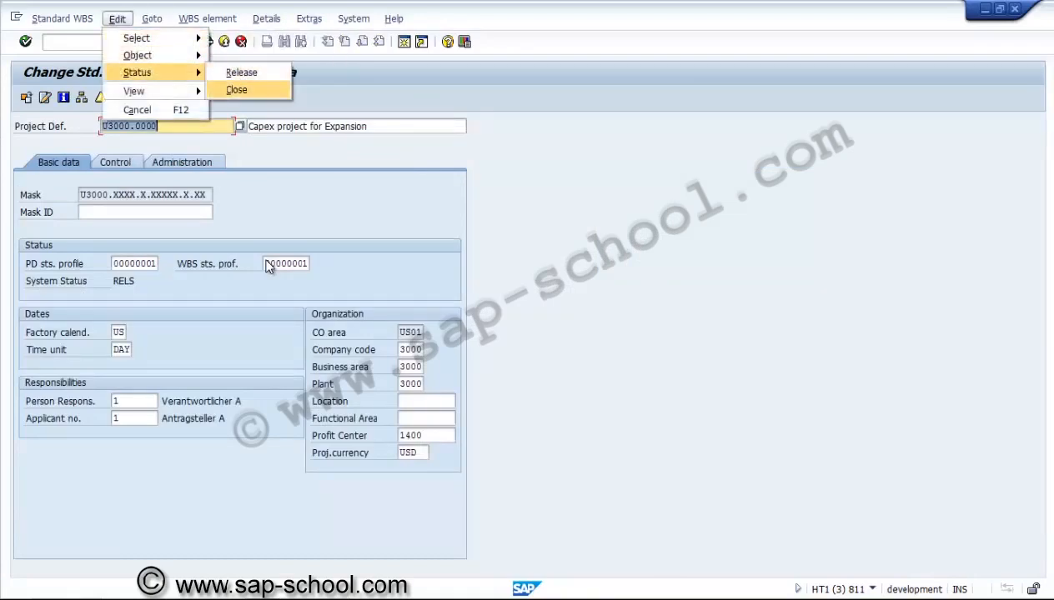
pyautogui.press('Return')
pyautogui.hotkey('ctrl', 's')
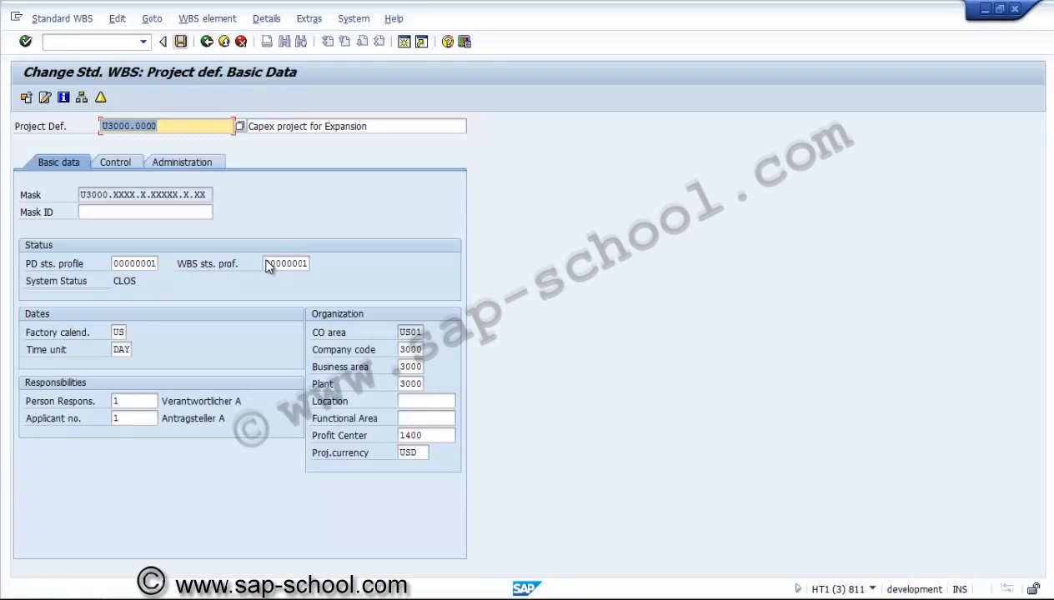
pyautogui.press('F3')
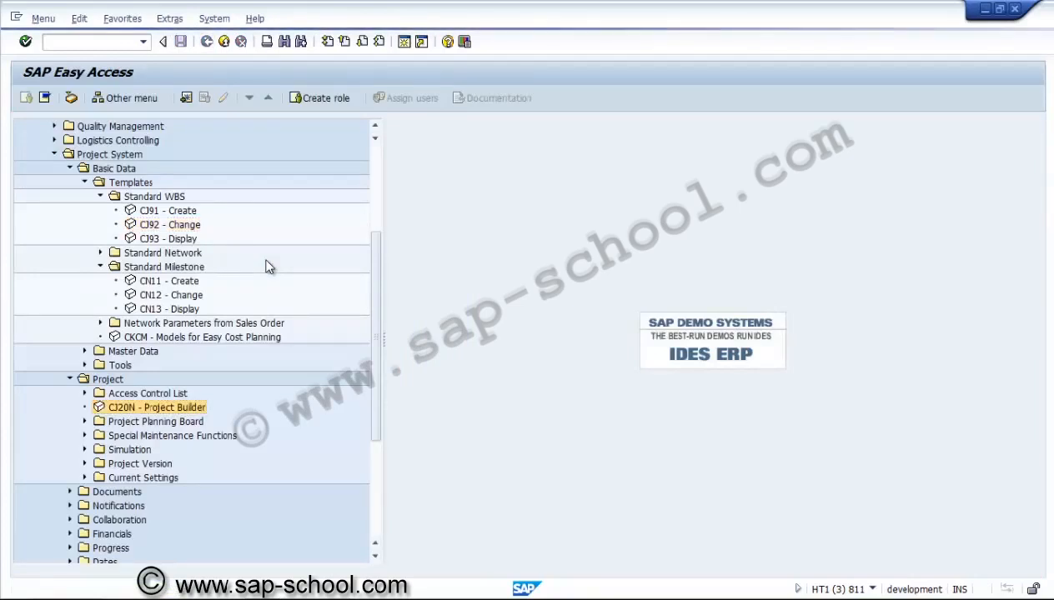
# Try to create project U3000.1406 in the Project Builder from the closed standard project definition U3000.0000, then cancel
pyautogui.press('Return')
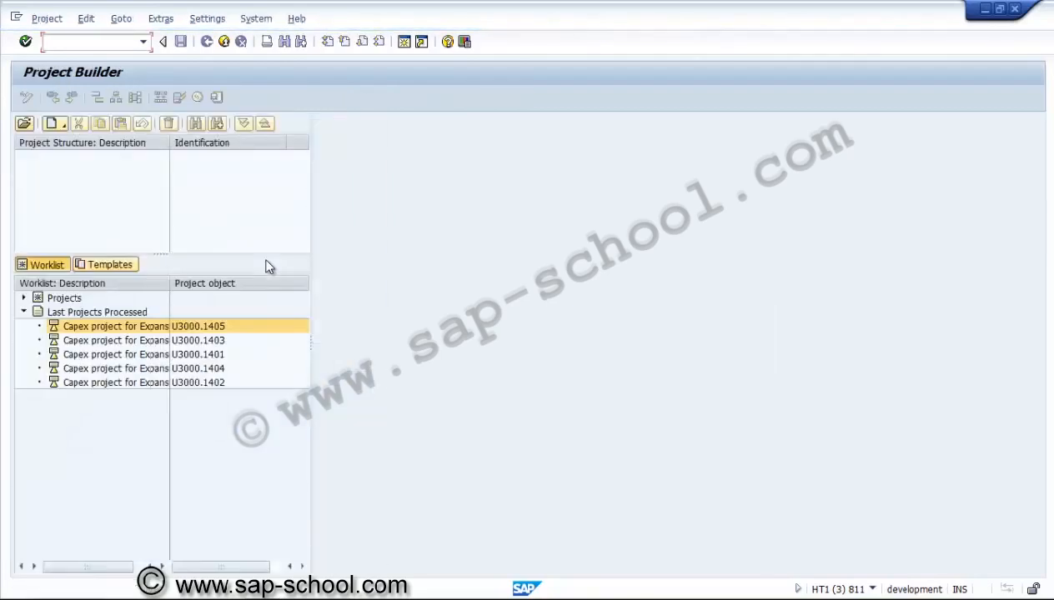
pyautogui.click(58, 124)
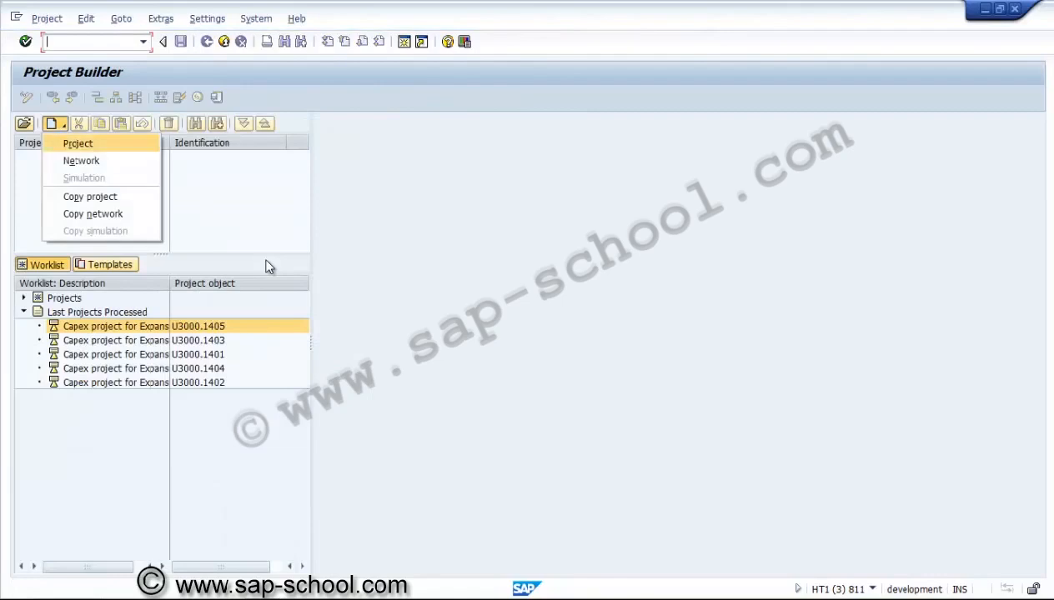
pyautogui.click(90, 195)
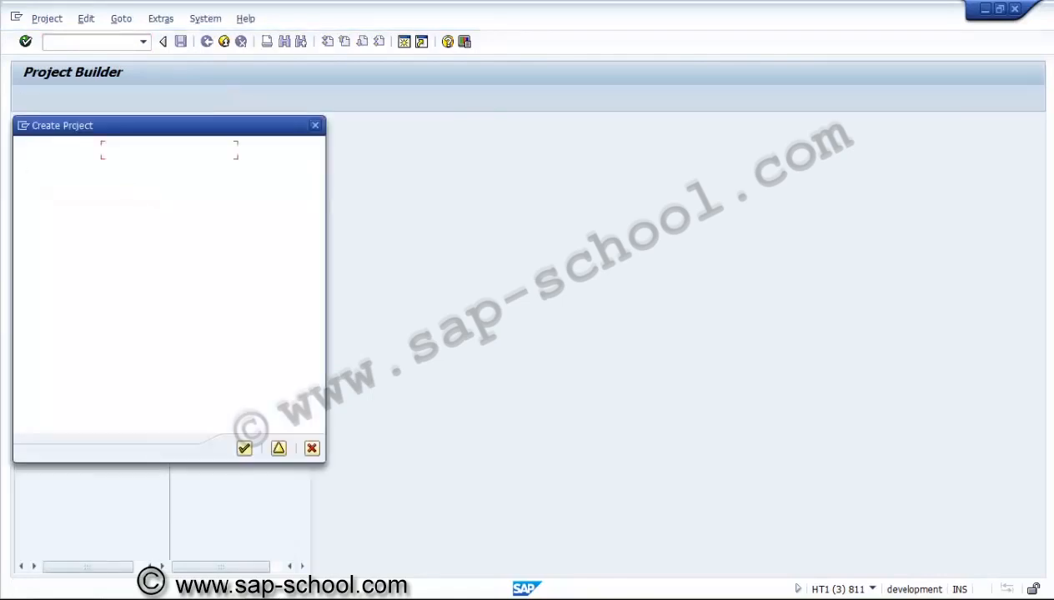
pyautogui.click(175, 305)
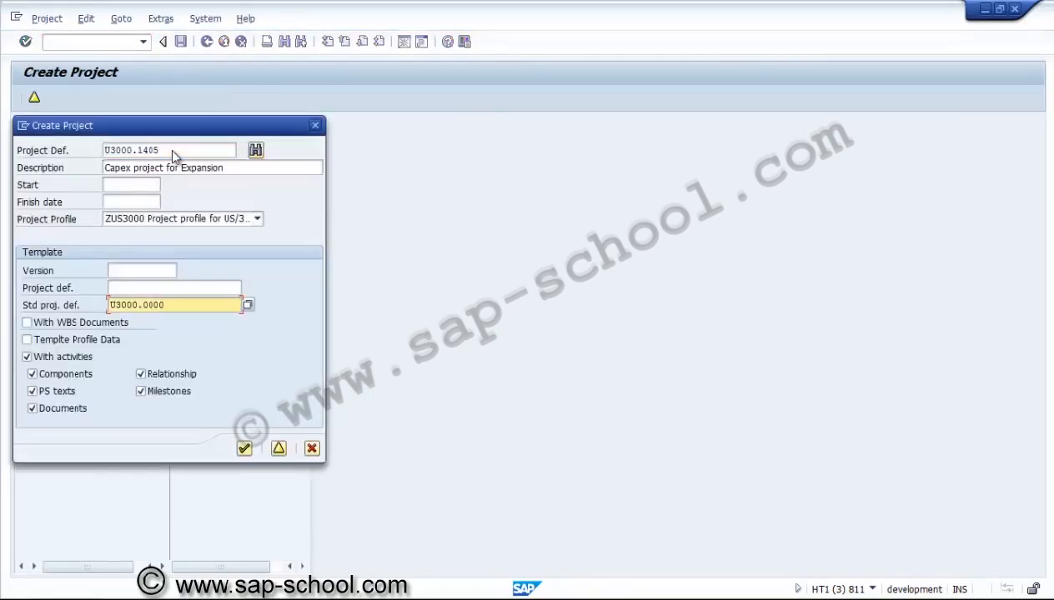
pyautogui.click(255, 150)
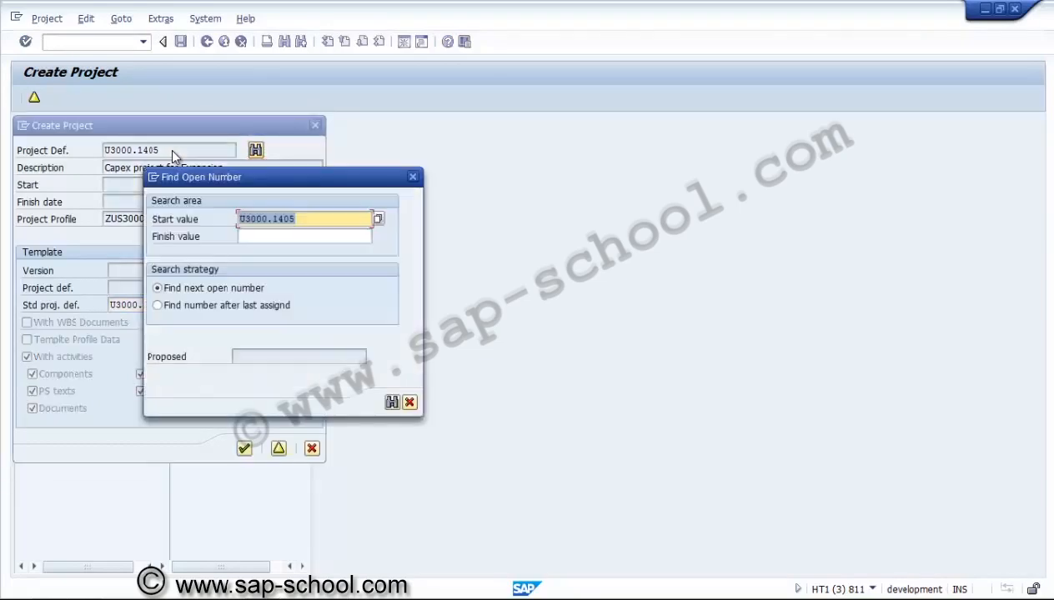
pyautogui.press('Return')
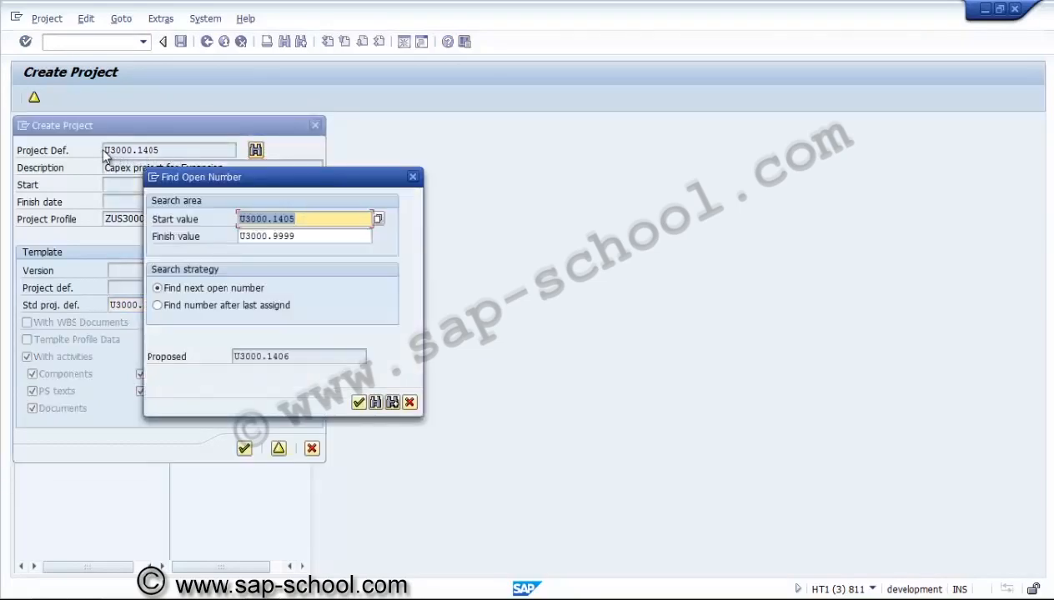
pyautogui.press('Return')
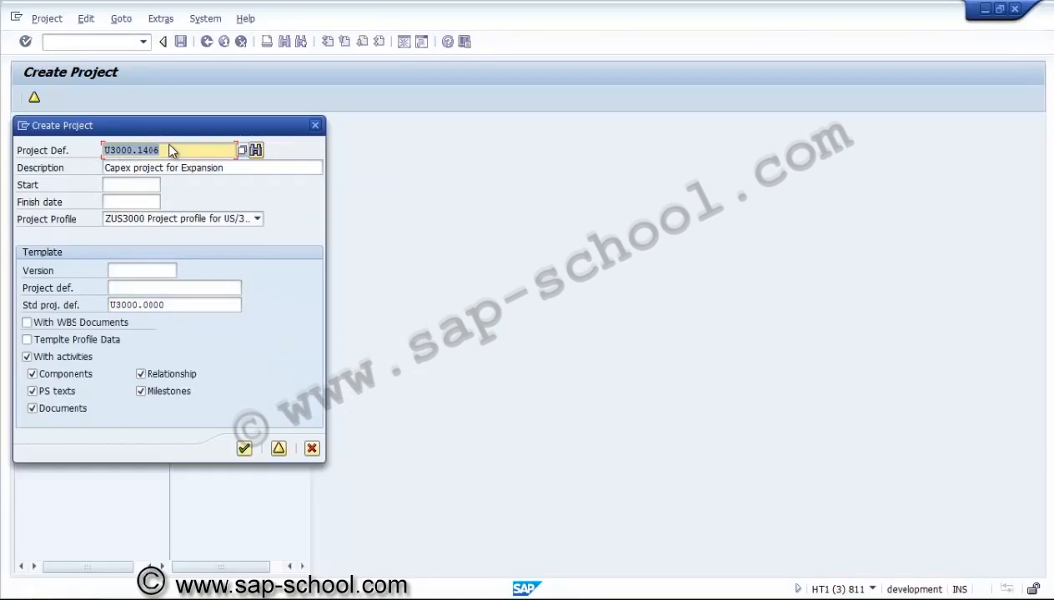
pyautogui.press('Return')
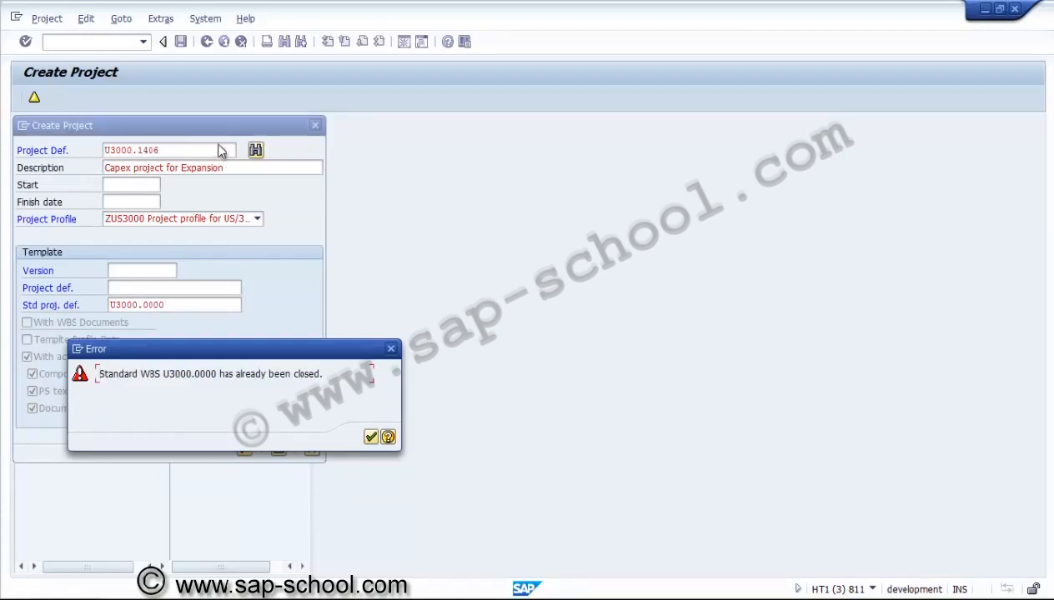
pyautogui.press('Return')
pyautogui.press('Escape')
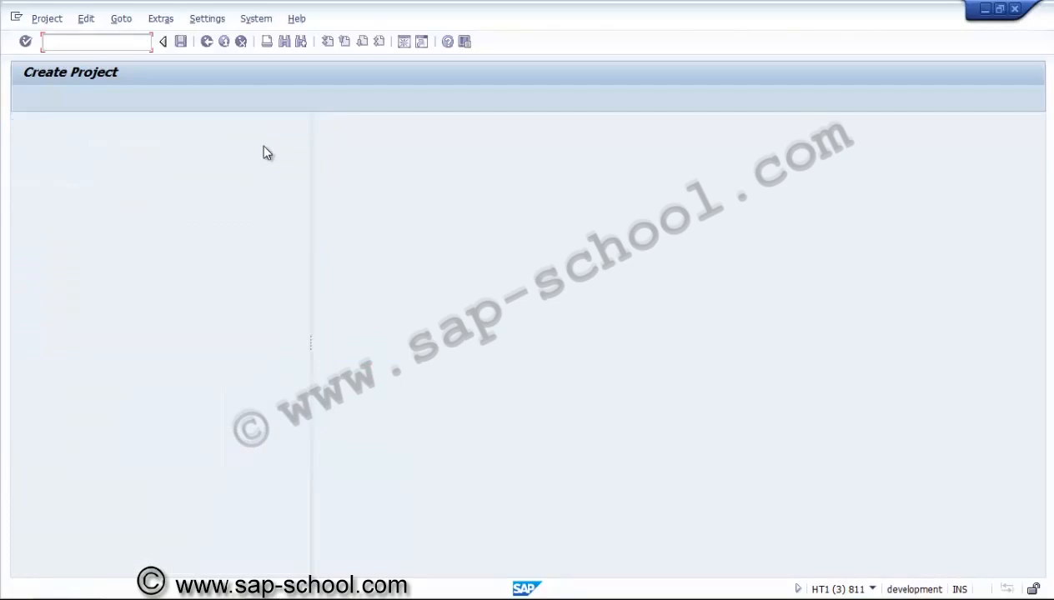
# Reopen standard project definition U3000.0000 in Change Standard WBS and set its status back to Release
pyautogui.hotkey('shift', 'F3')
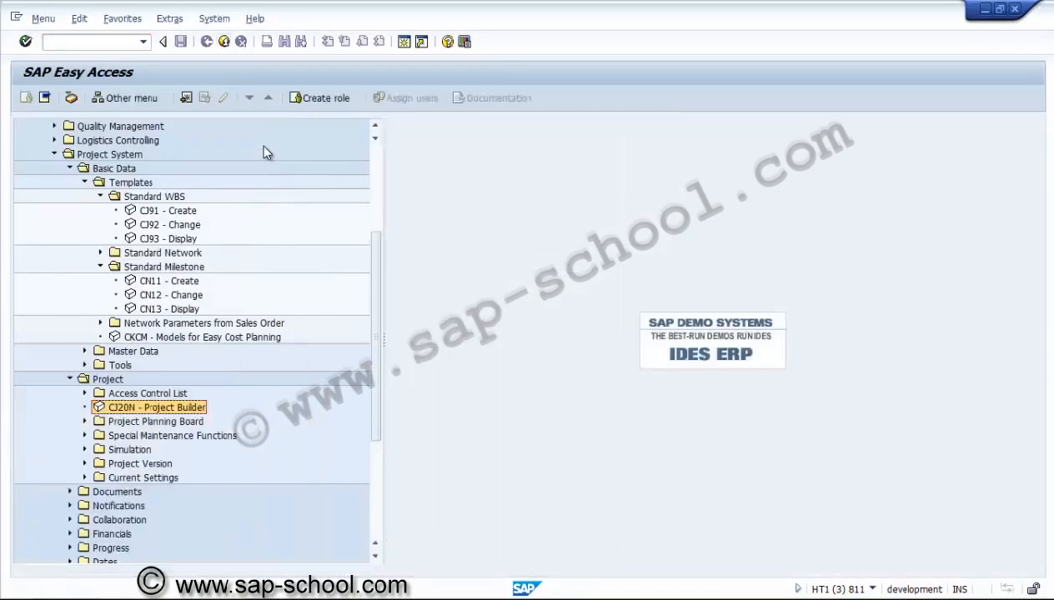
pyautogui.doubleClick(317, 222)
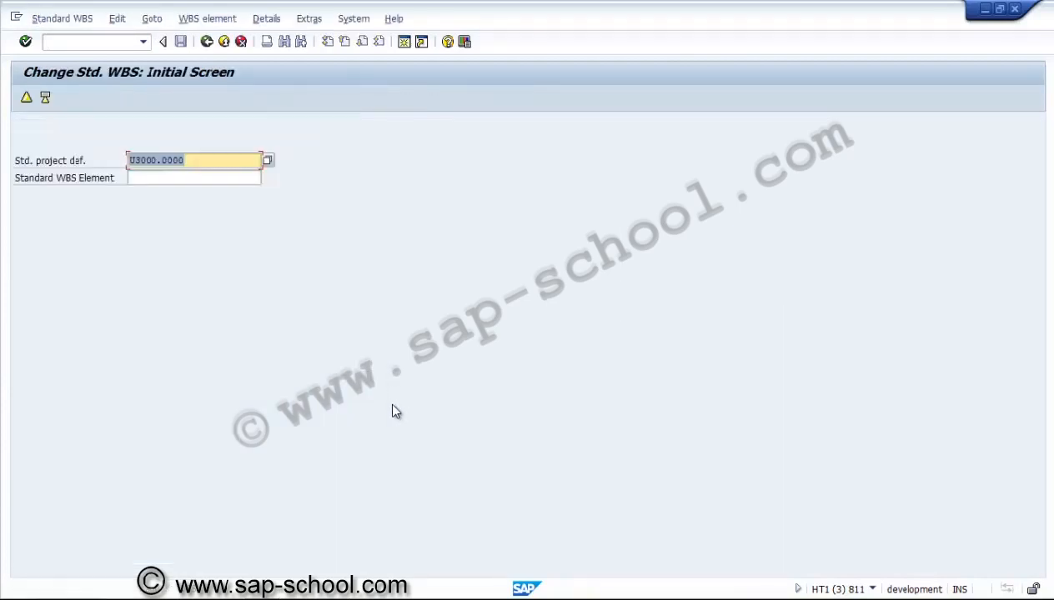
pyautogui.press('Return')
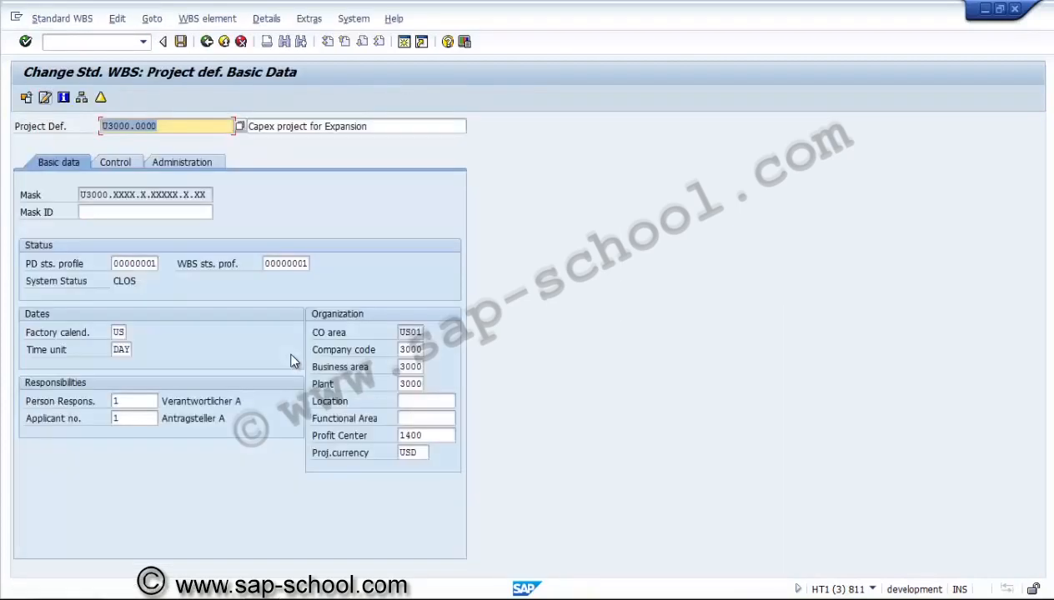
pyautogui.click(124, 281)
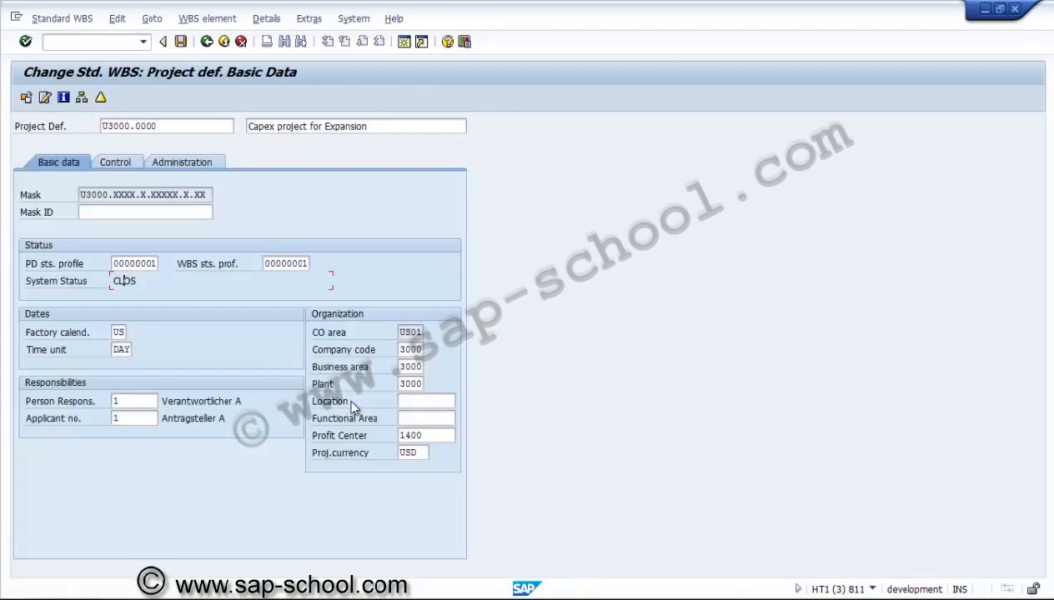
pyautogui.click(152, 19)
pyautogui.moveTo(117, 18)
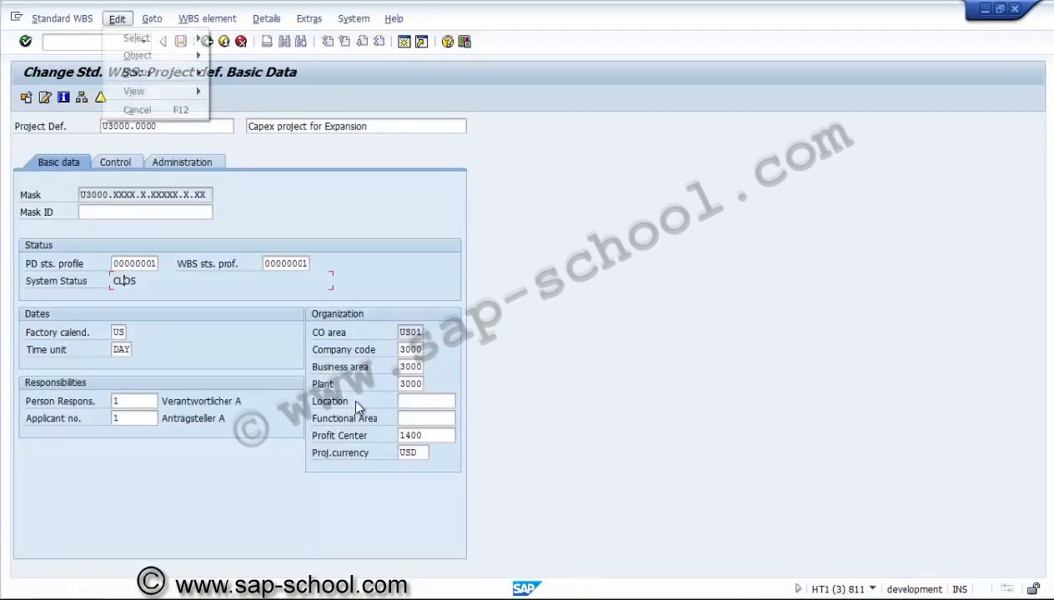
pyautogui.moveTo(137, 38)
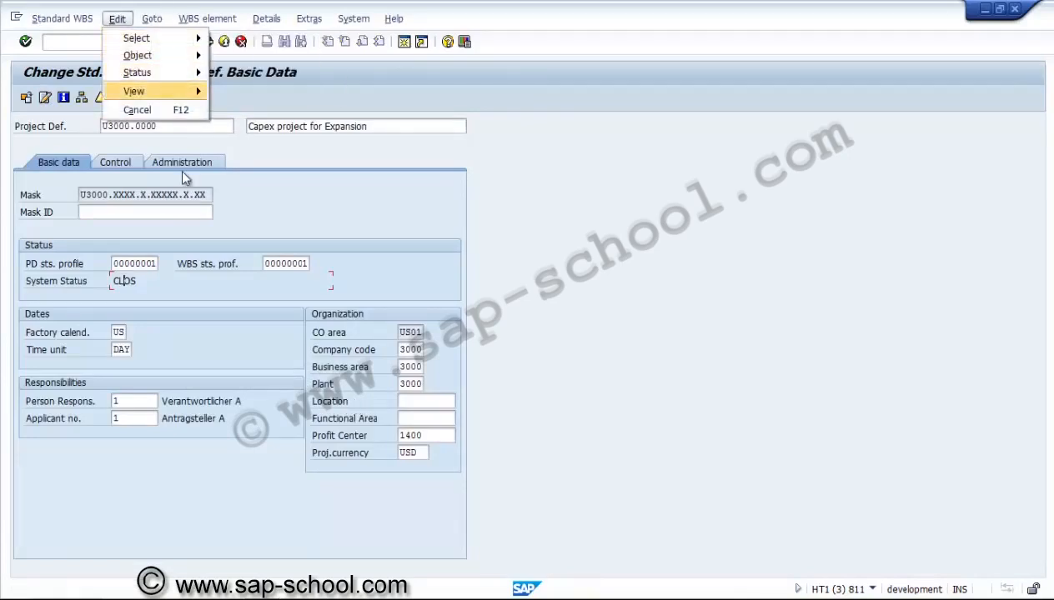
pyautogui.moveTo(136, 73)
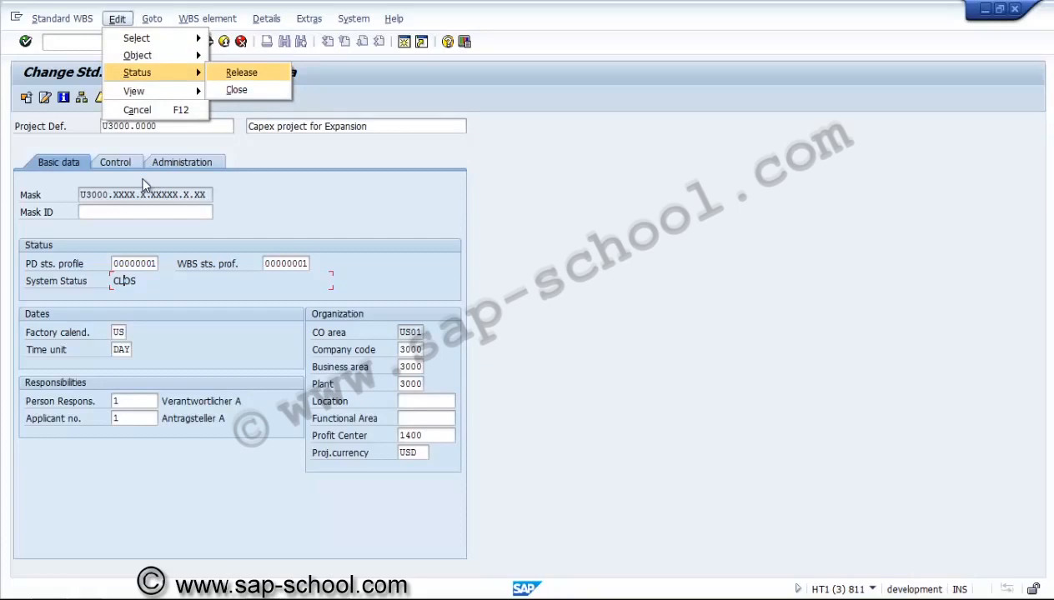
pyautogui.click(241, 72)
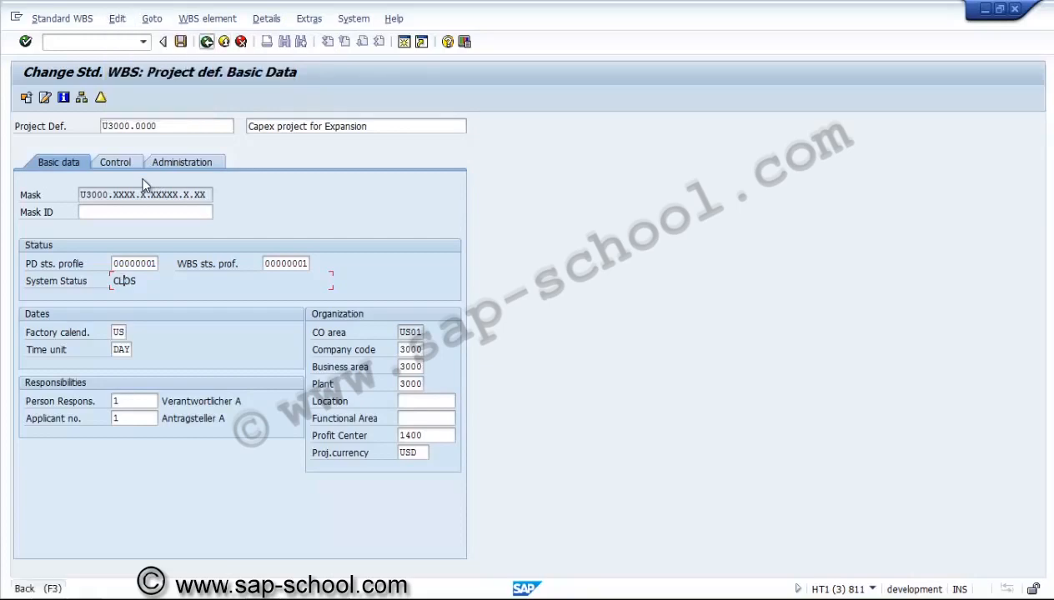
pyautogui.press('F3')
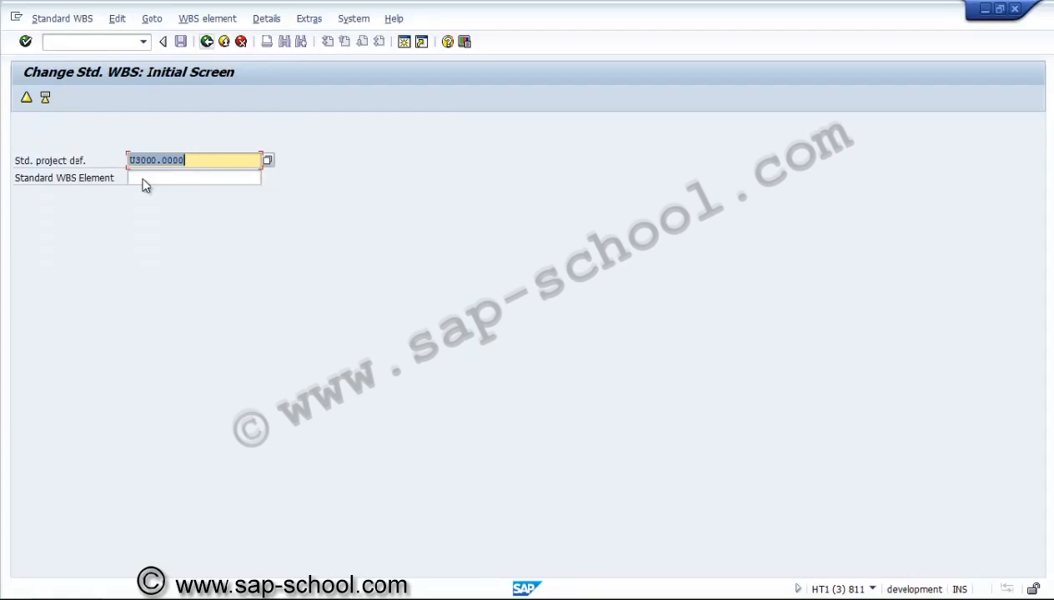
# Leave the change transaction and start creating a standard WBS with U3000.0000 as the template
pyautogui.press('F3')
pyautogui.press('Up')
pyautogui.press('Return')
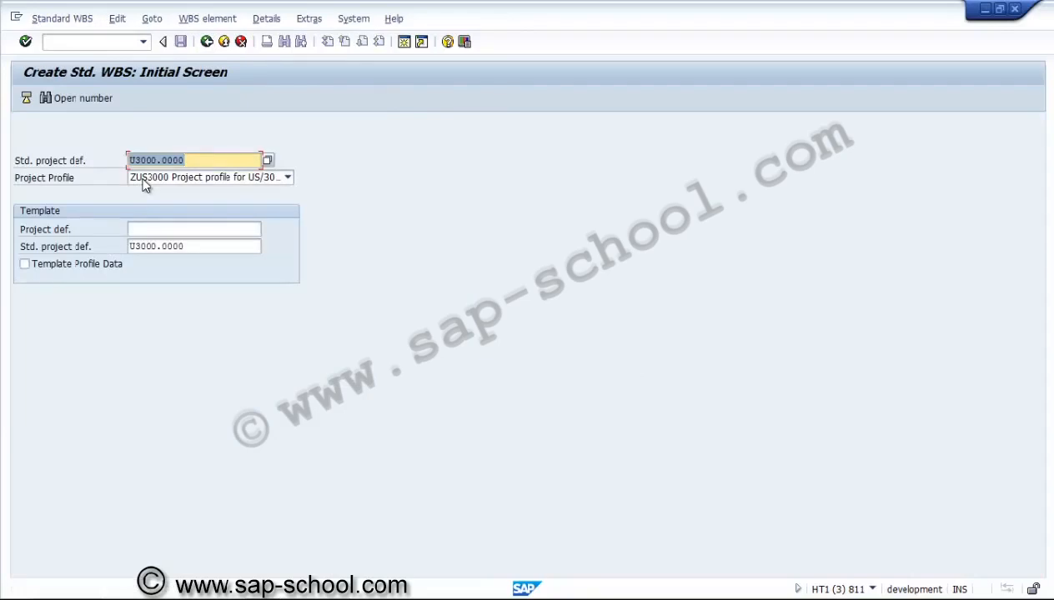
# Try to create standard WBS U3000.0001, found as the next open number, from template U3000.0000, then leave the transaction
pyautogui.hotkey('shift', 'Tab')
pyautogui.press('Return')
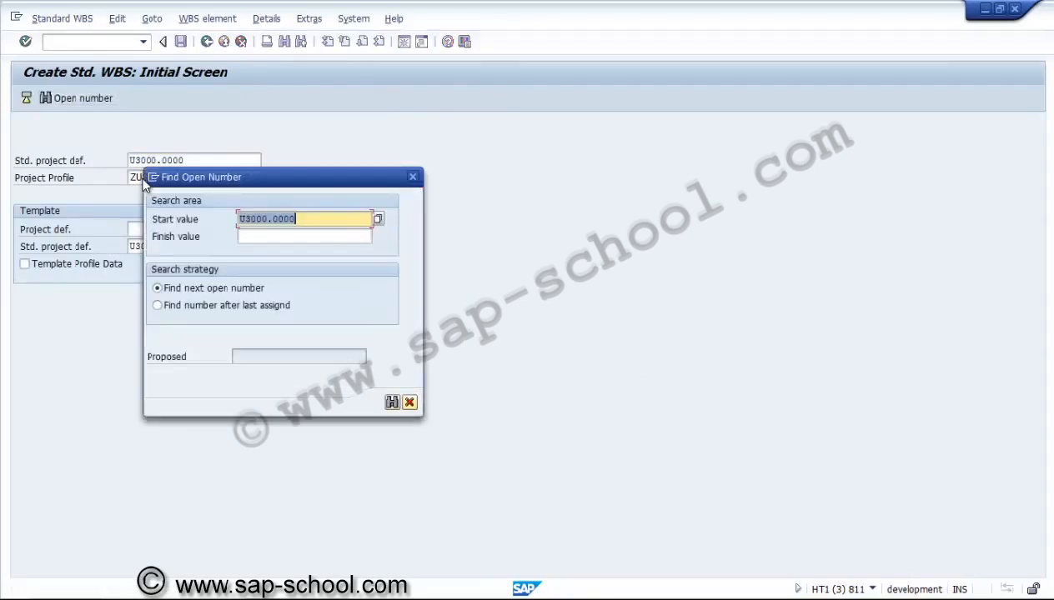
pyautogui.press('Return')
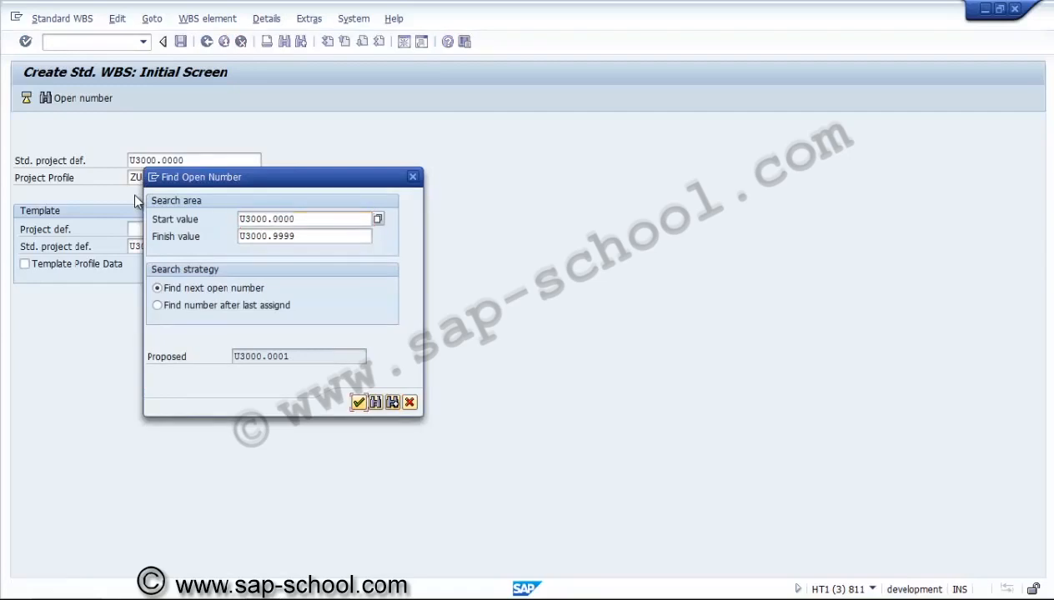
pyautogui.press('Return')
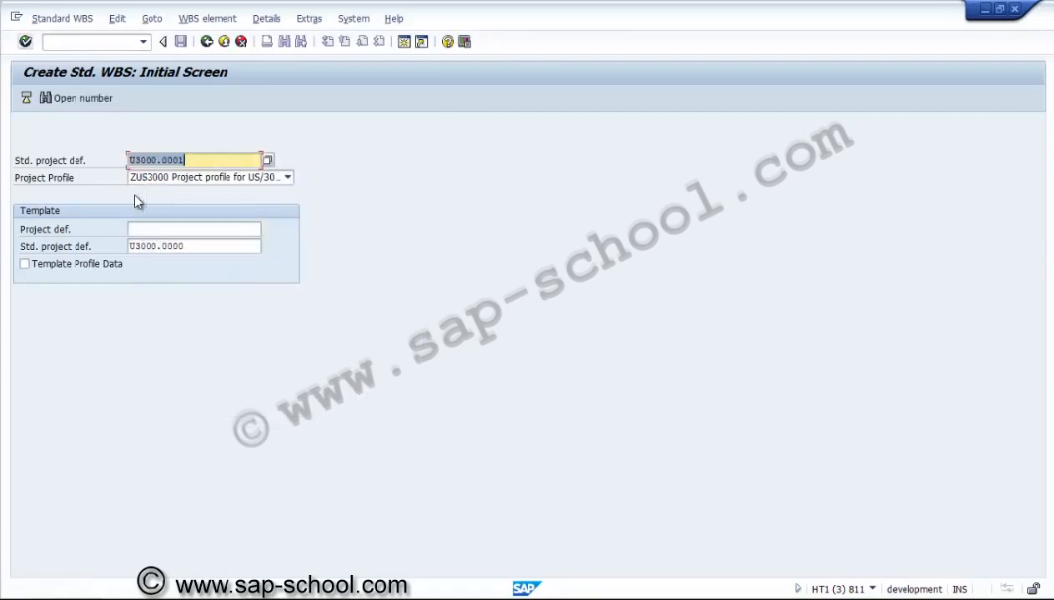
pyautogui.press('Return')
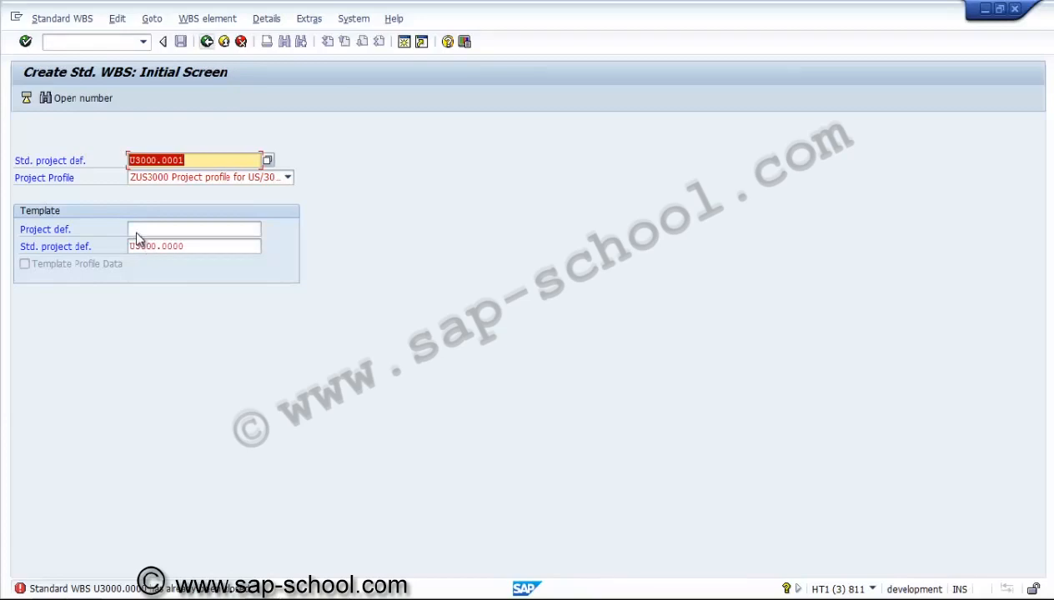
pyautogui.press('F3')
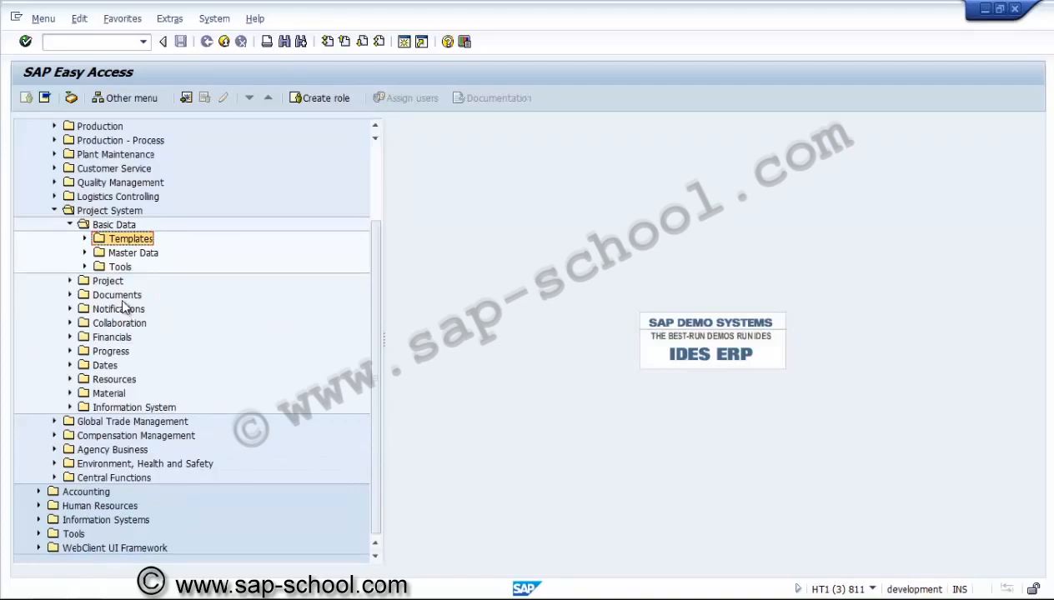
pyautogui.press('Left')
pyautogui.press('Left')
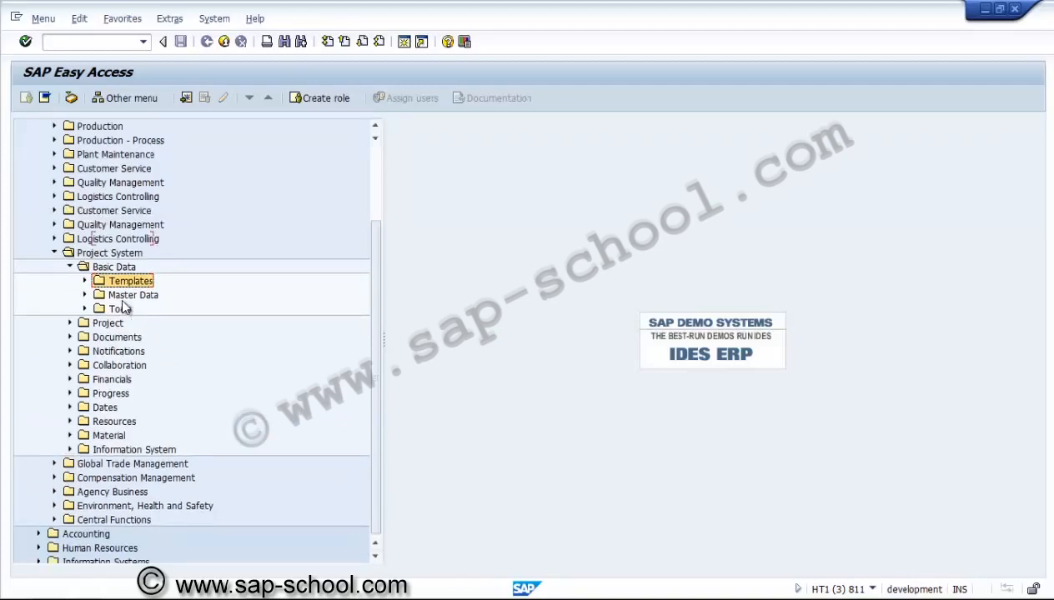
pyautogui.press('Left')
pyautogui.press('Left')
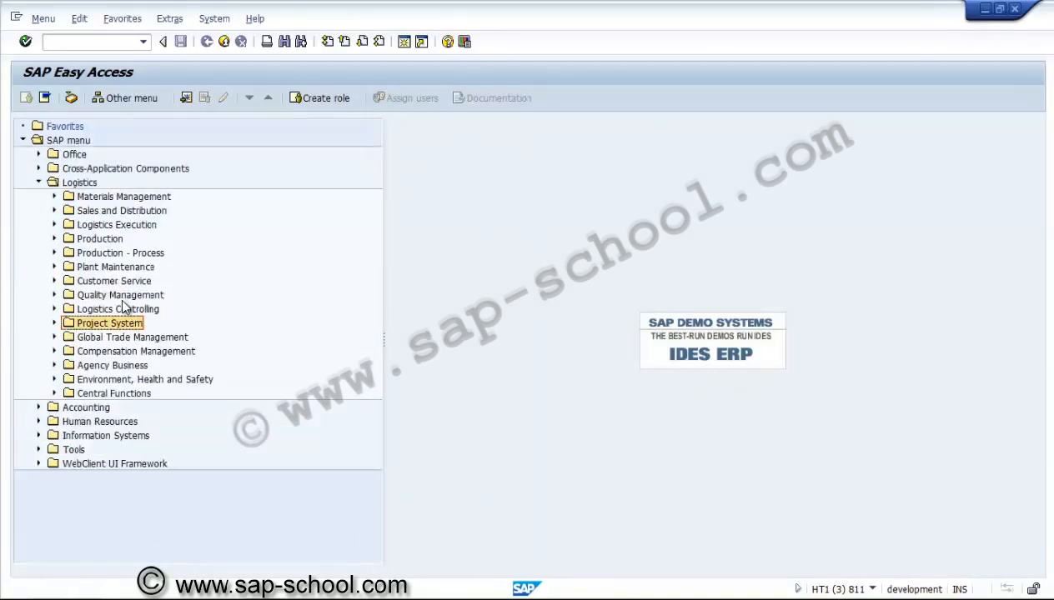